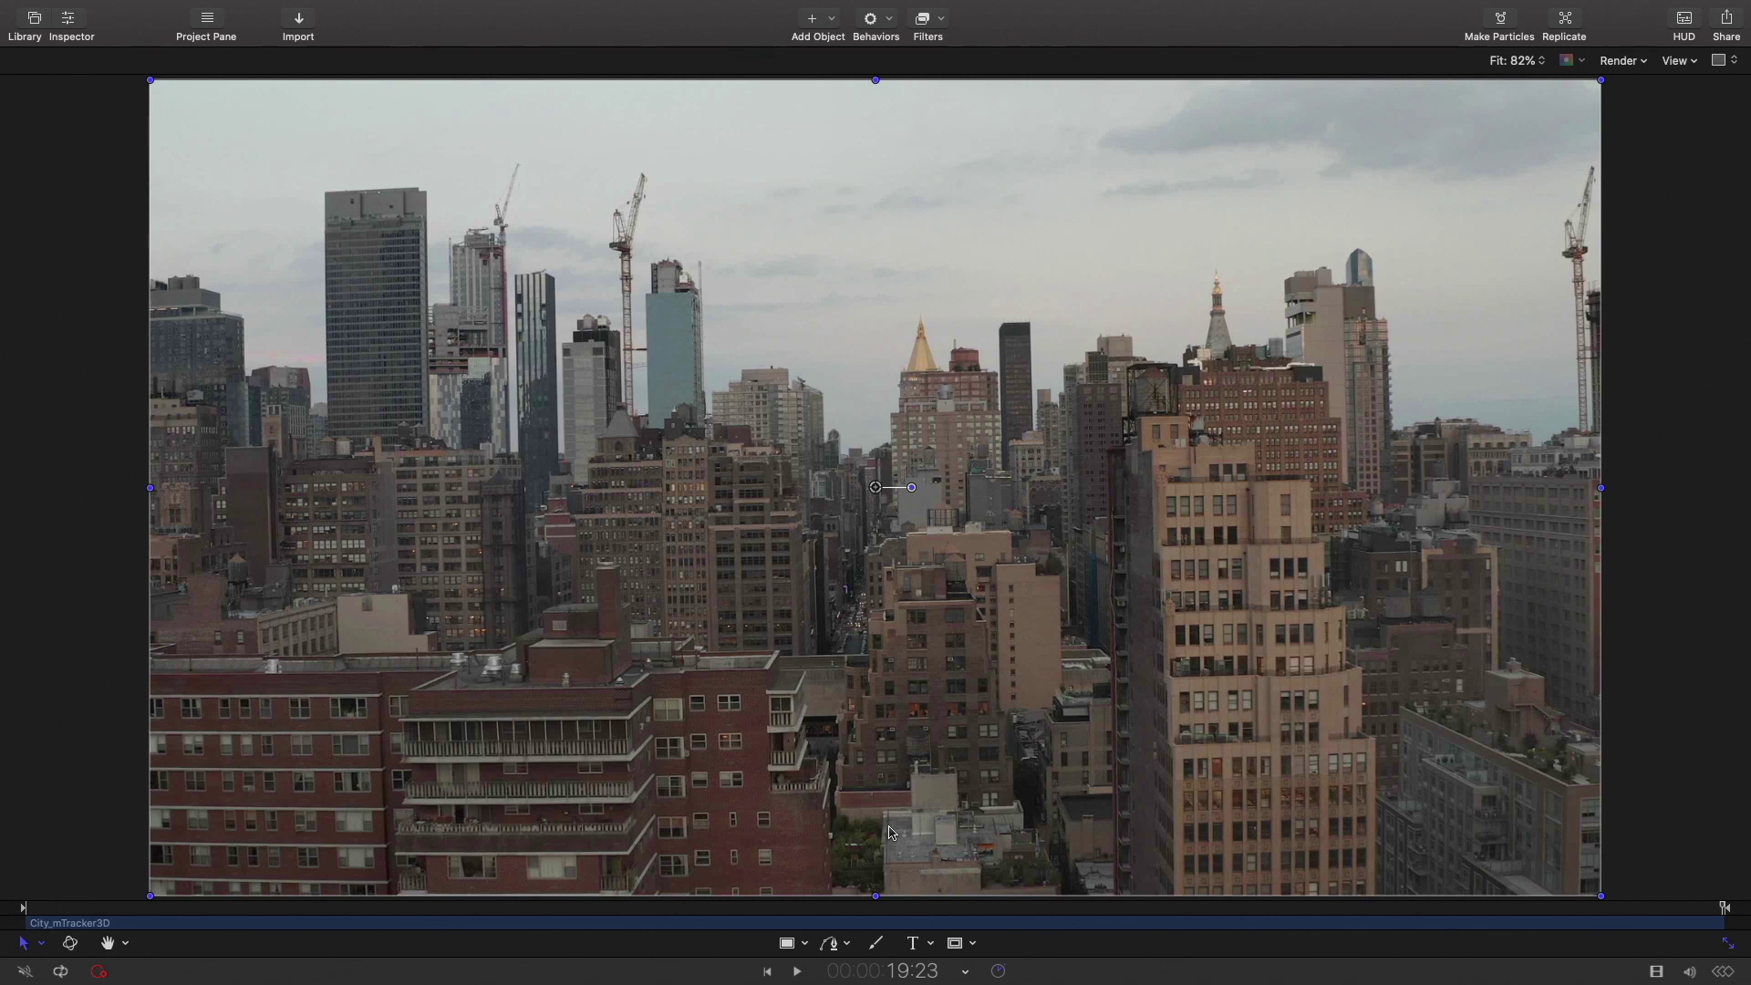
# Apply the motionVFX mTracker 3D filter to the city footage and track the shot.
pyautogui.click(34, 20)
pyautogui.click(37, 231)
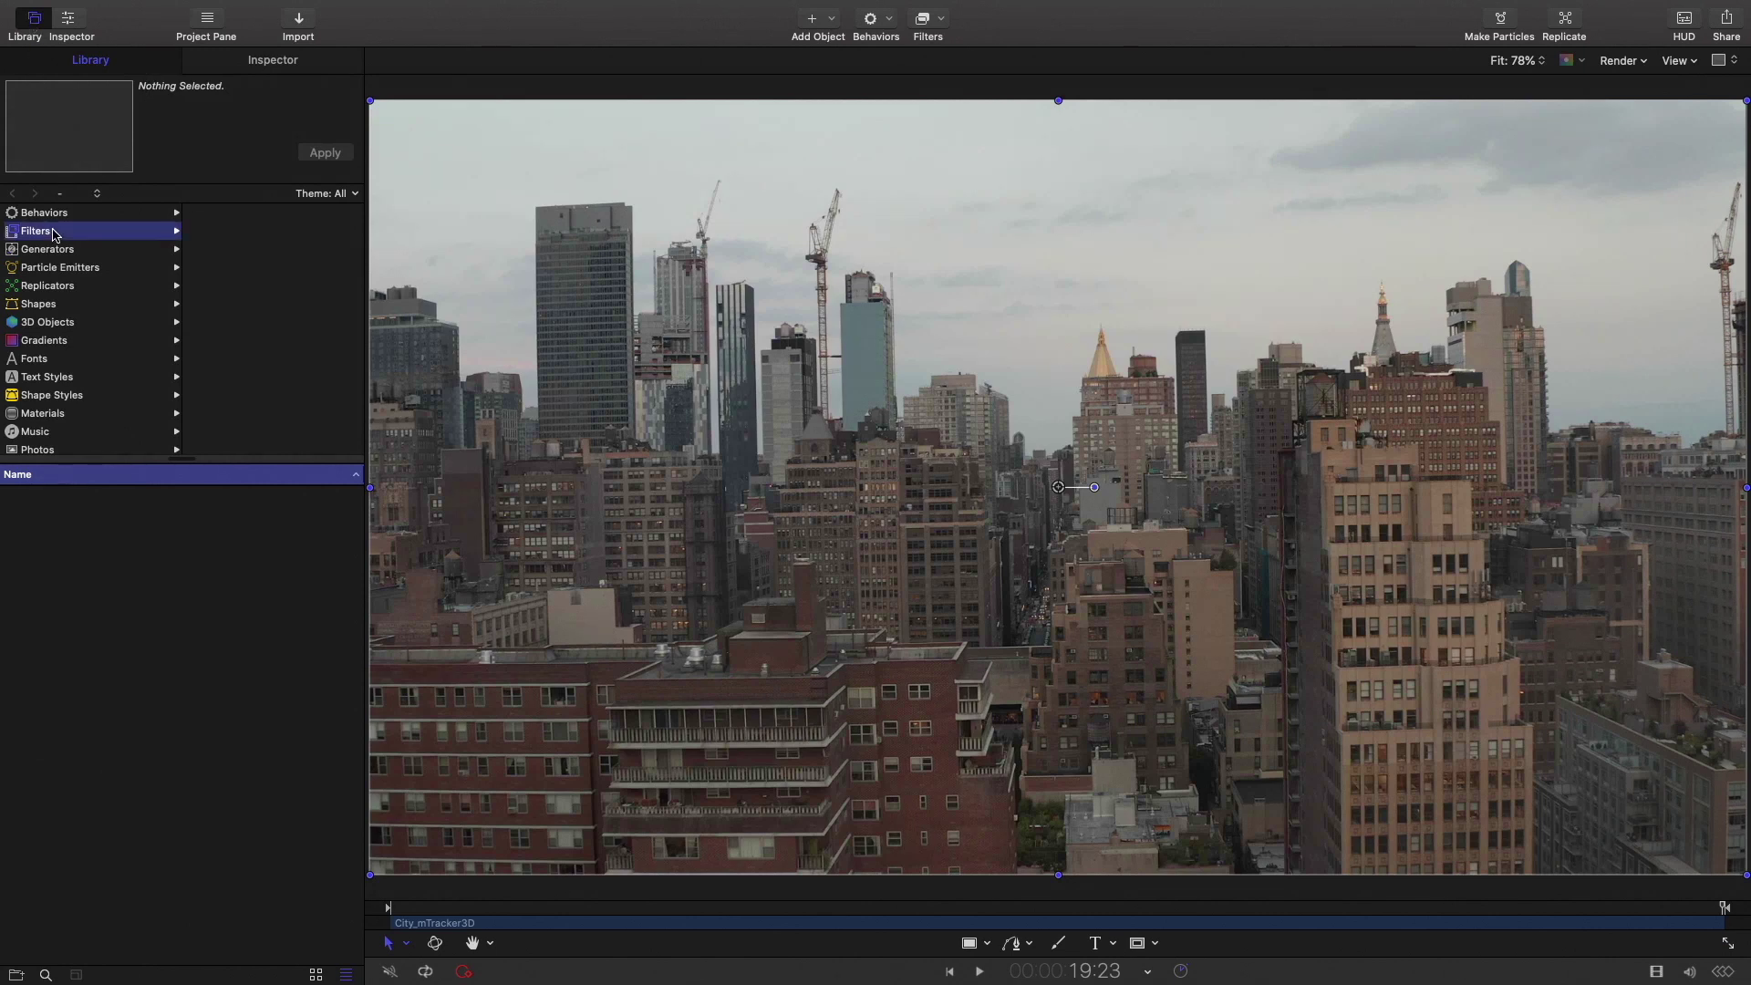
pyautogui.click(239, 378)
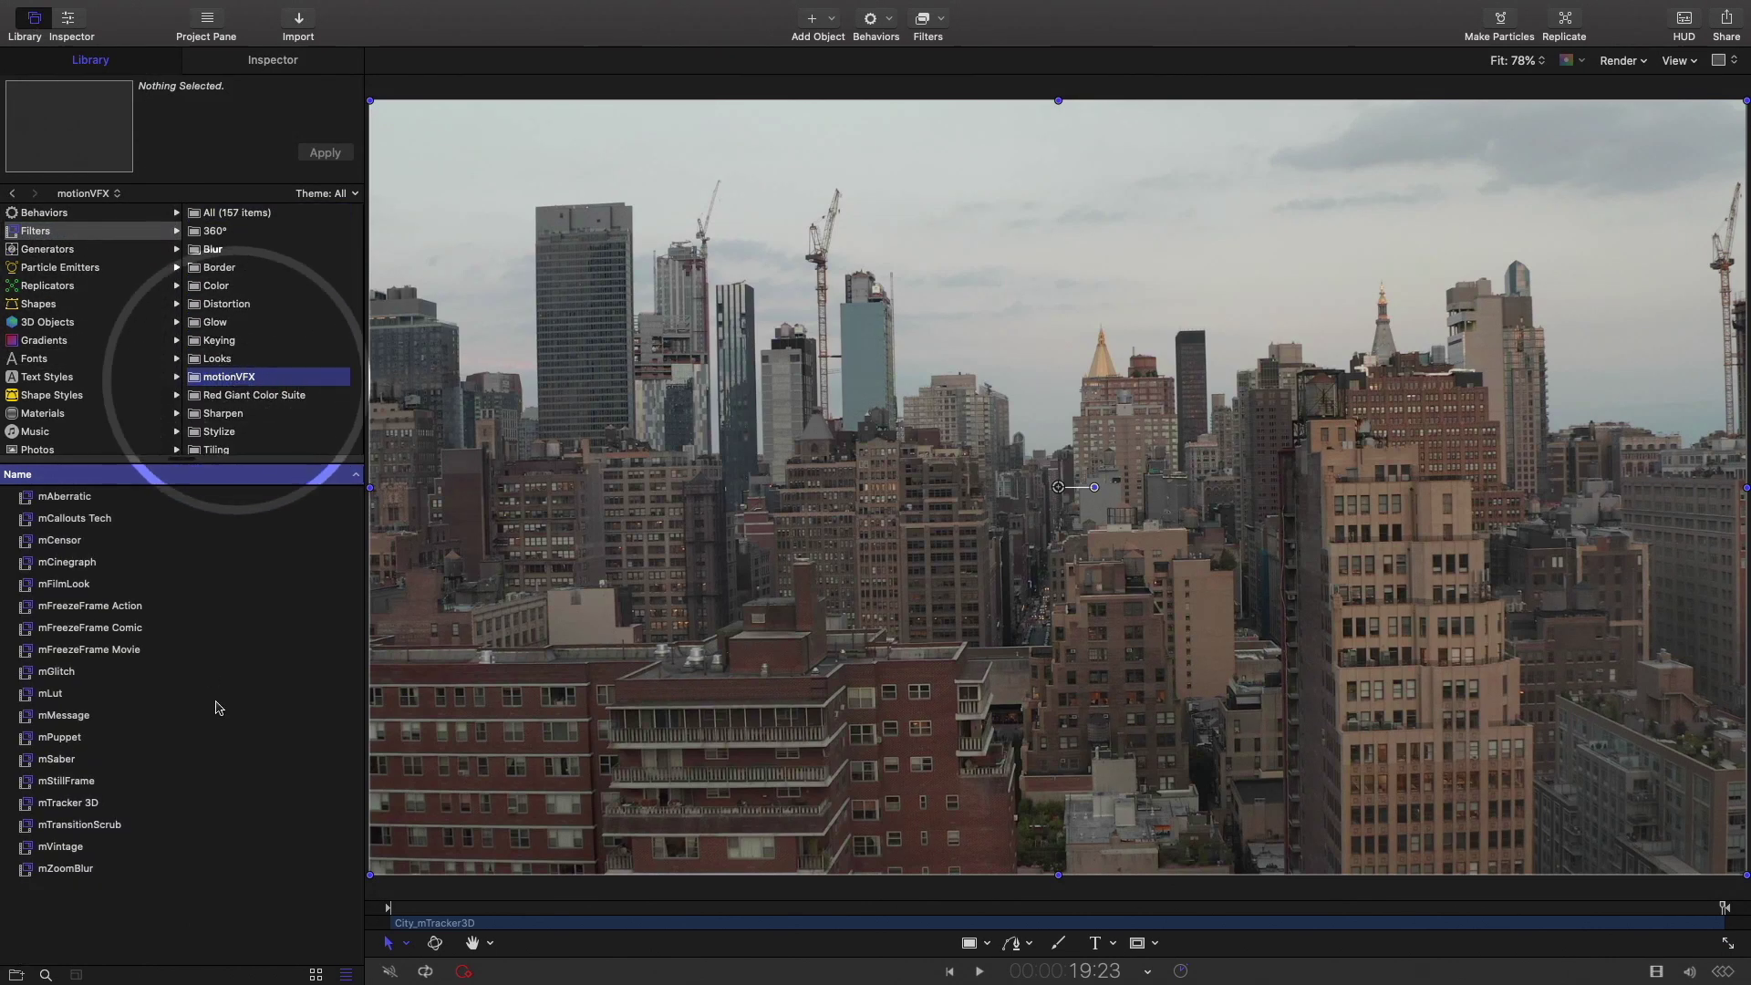
pyautogui.click(64, 807)
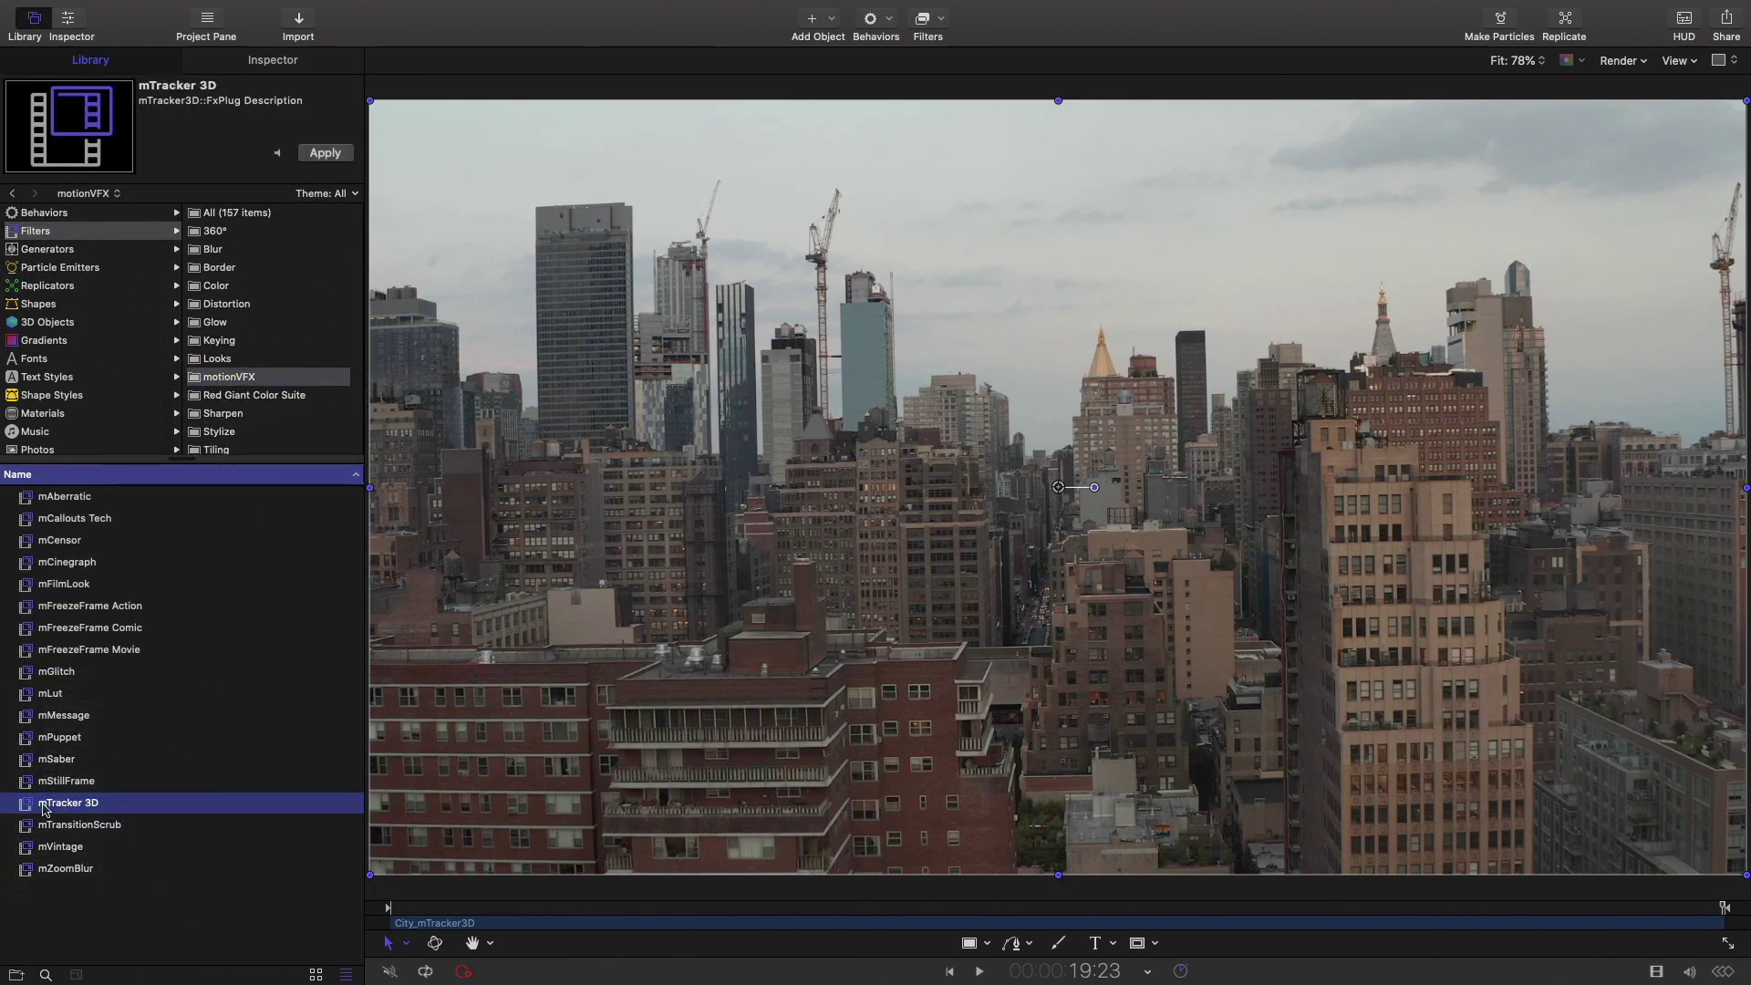
pyautogui.moveTo(43, 807); pyautogui.dragTo(1086, 520)
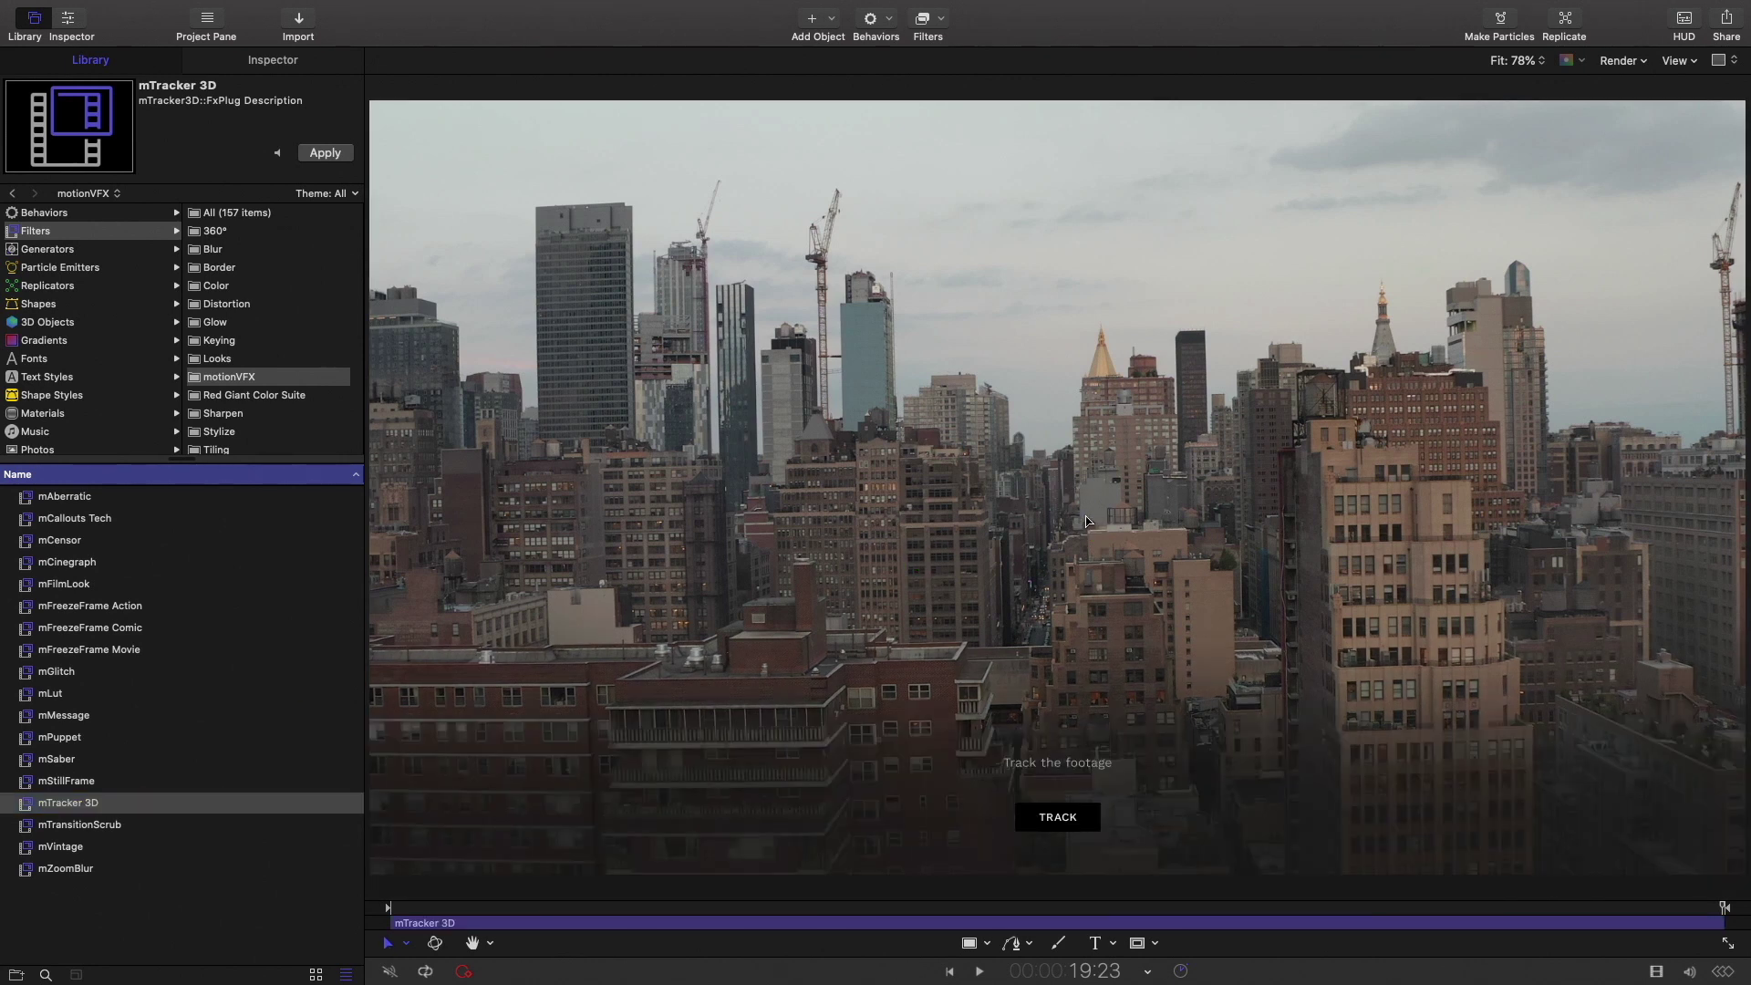
pyautogui.click(1057, 817)
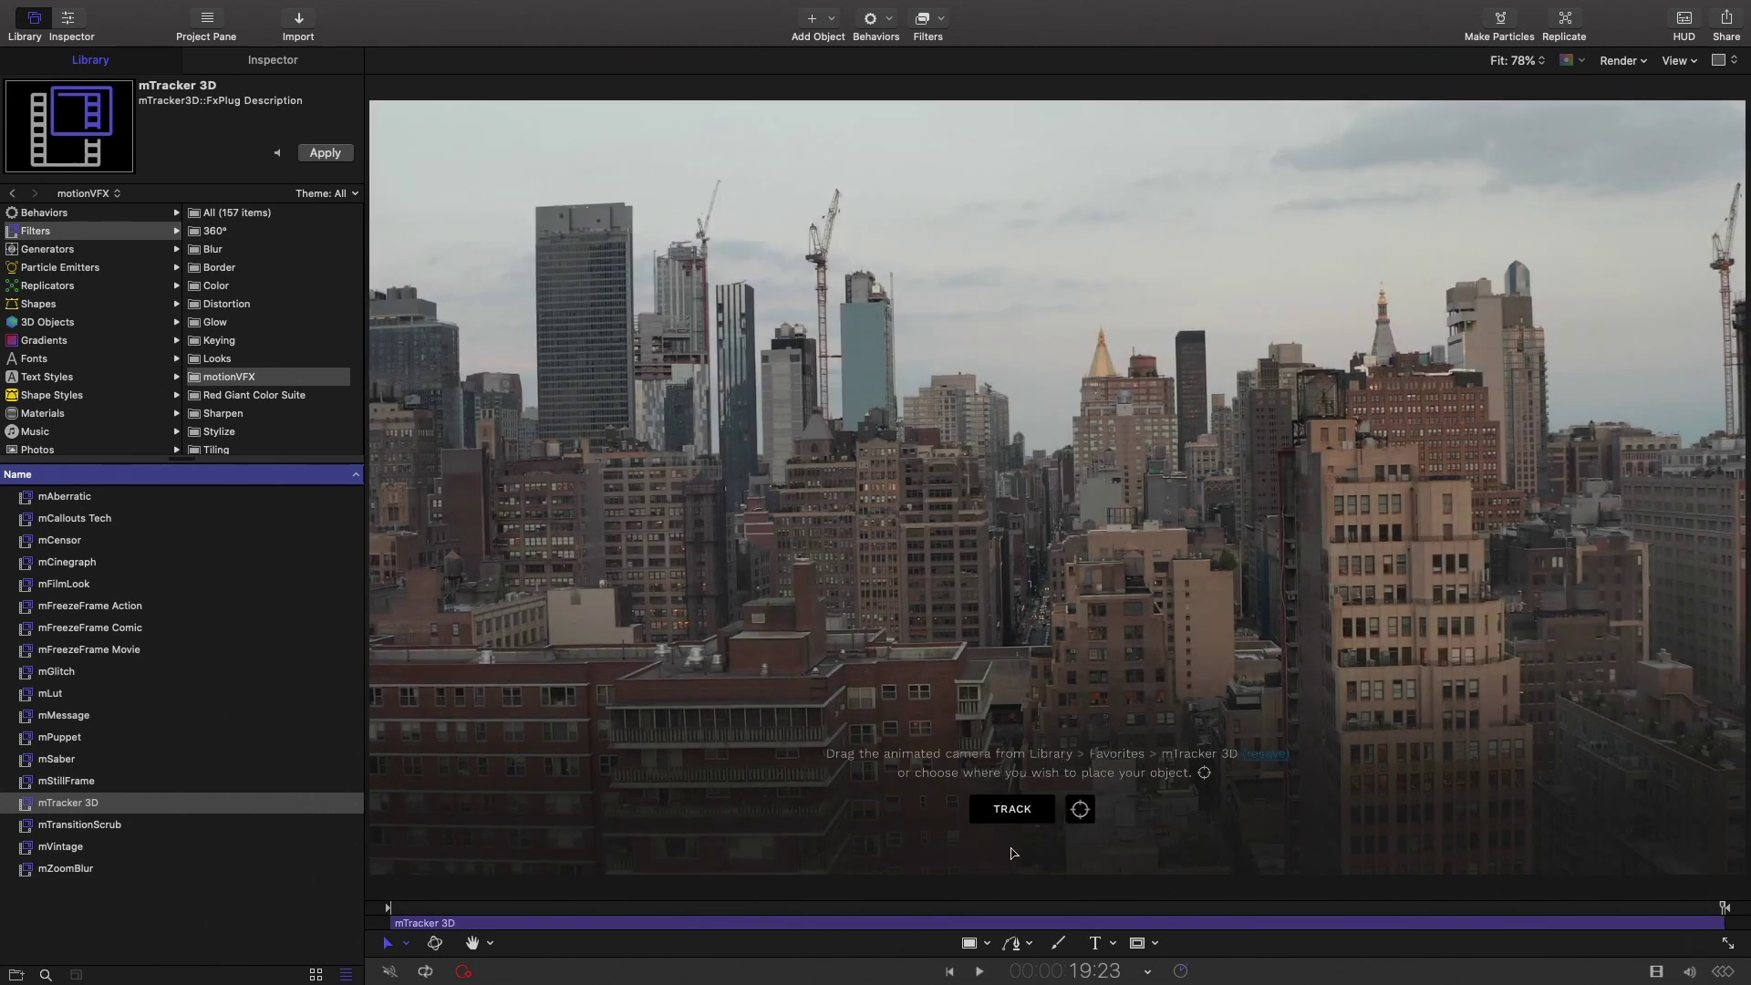
# At 12:19, mark three object locations: the beige building beside the street, the foreground rooftop, and the building across the street.
pyautogui.click(1082, 809)
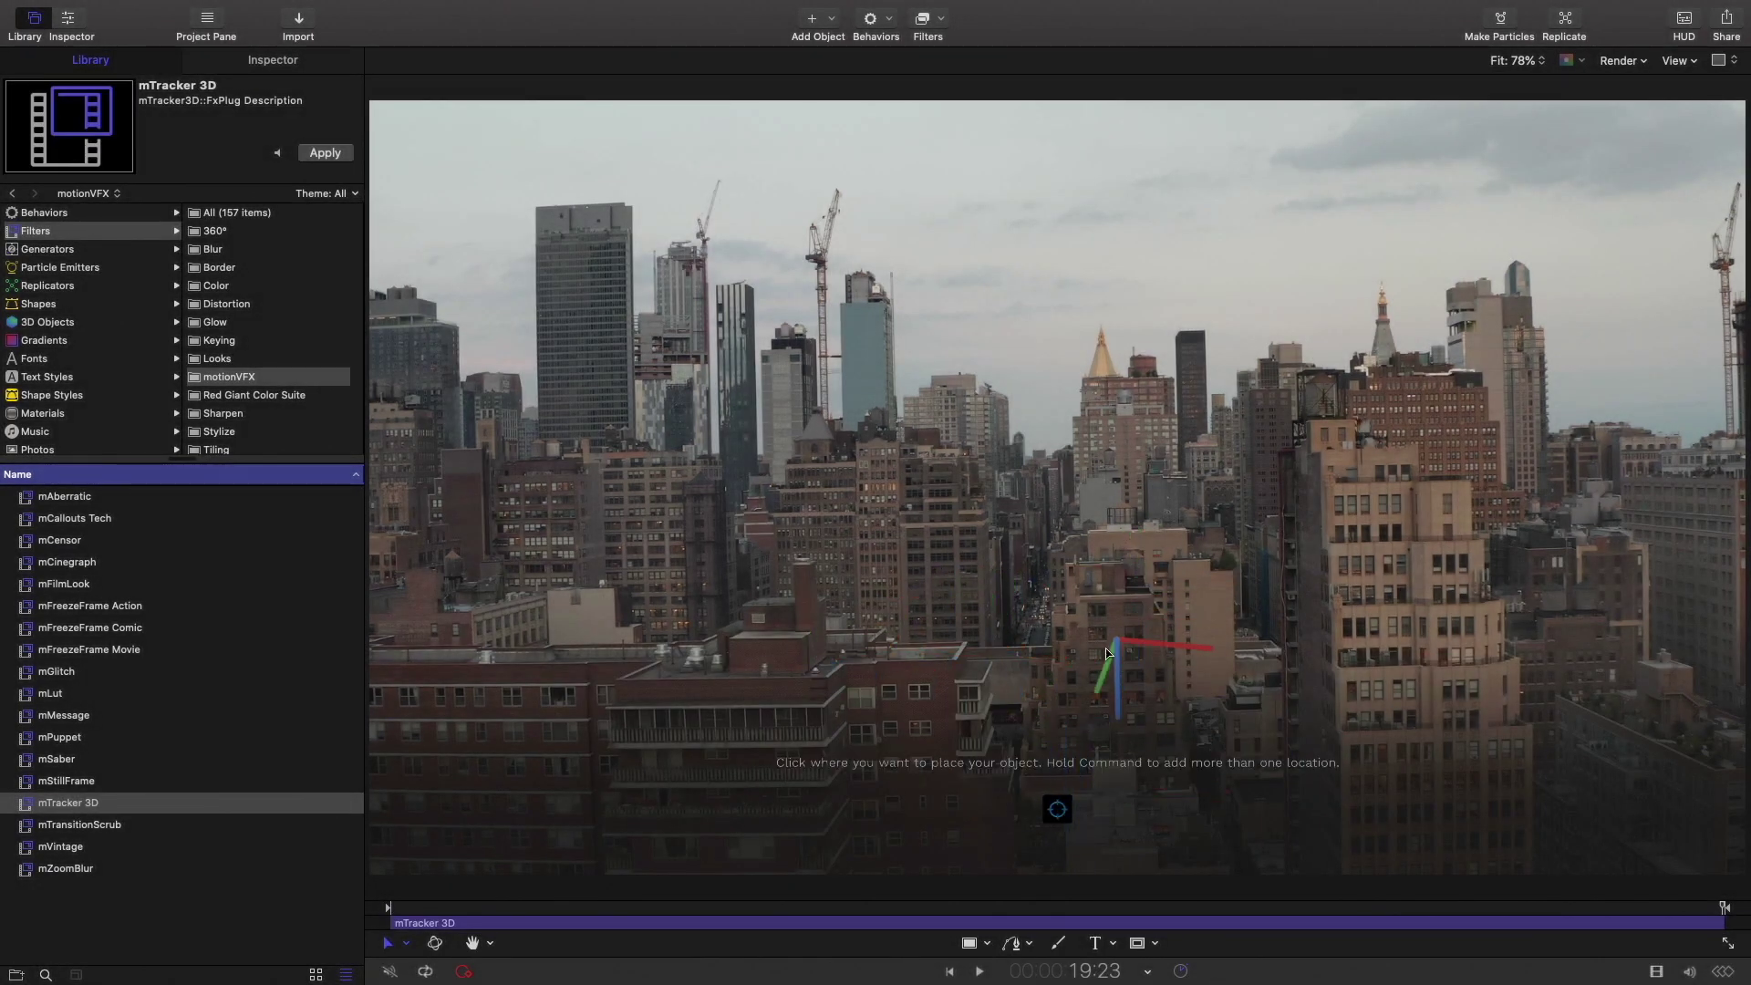
pyautogui.click(1099, 816)
pyautogui.moveTo(1600, 906); pyautogui.dragTo(1244, 907)
pyautogui.keyDown('super'); pyautogui.click(1153, 629); pyautogui.keyUp('super')
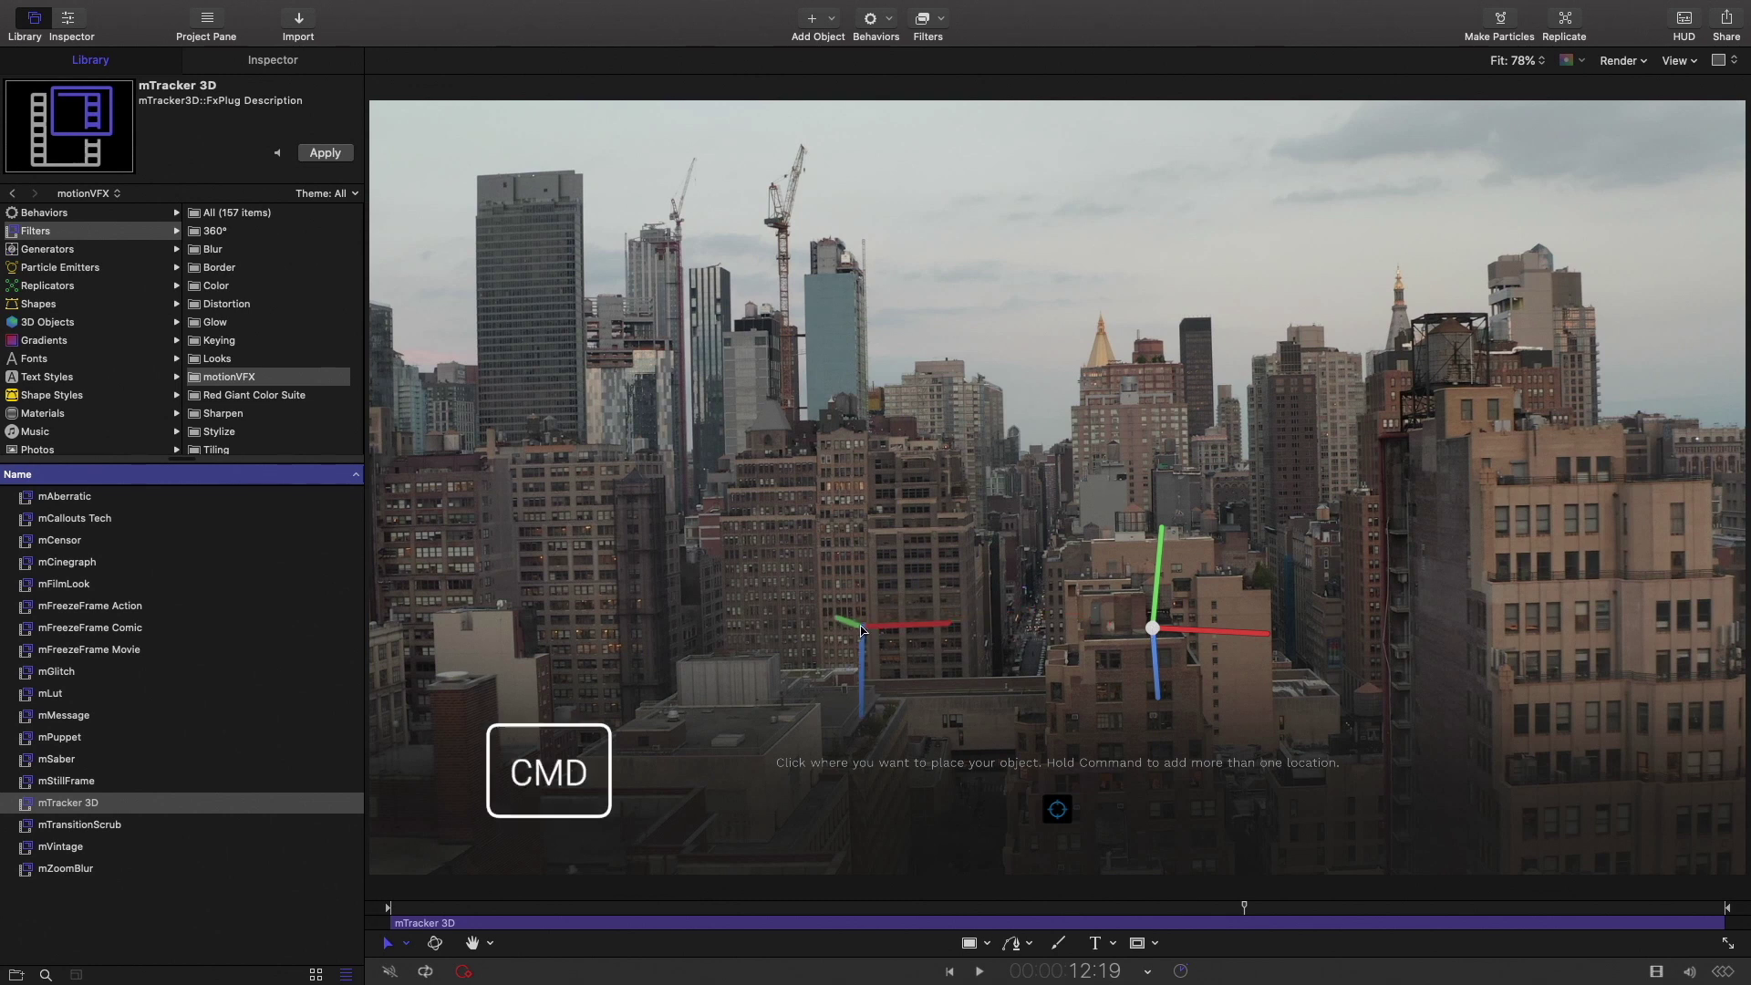
pyautogui.keyDown('super'); pyautogui.click(761, 720); pyautogui.keyUp('super')
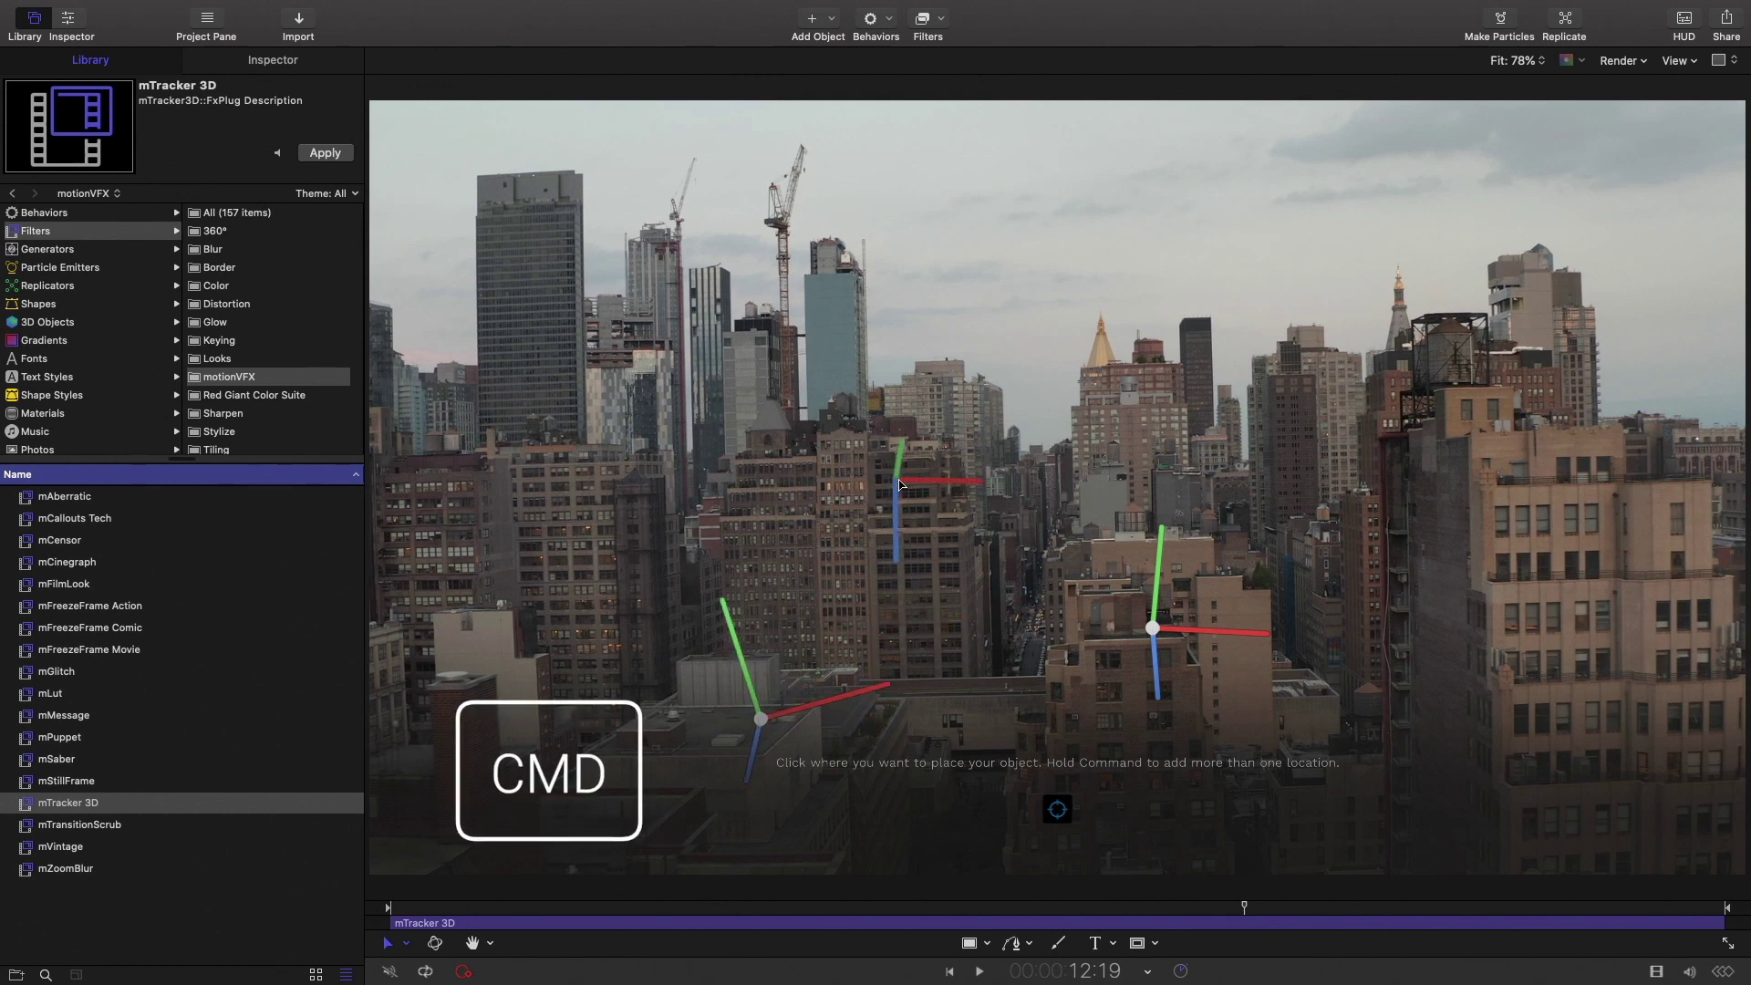
pyautogui.keyDown('super'); pyautogui.click(943, 511); pyautogui.keyUp('super')
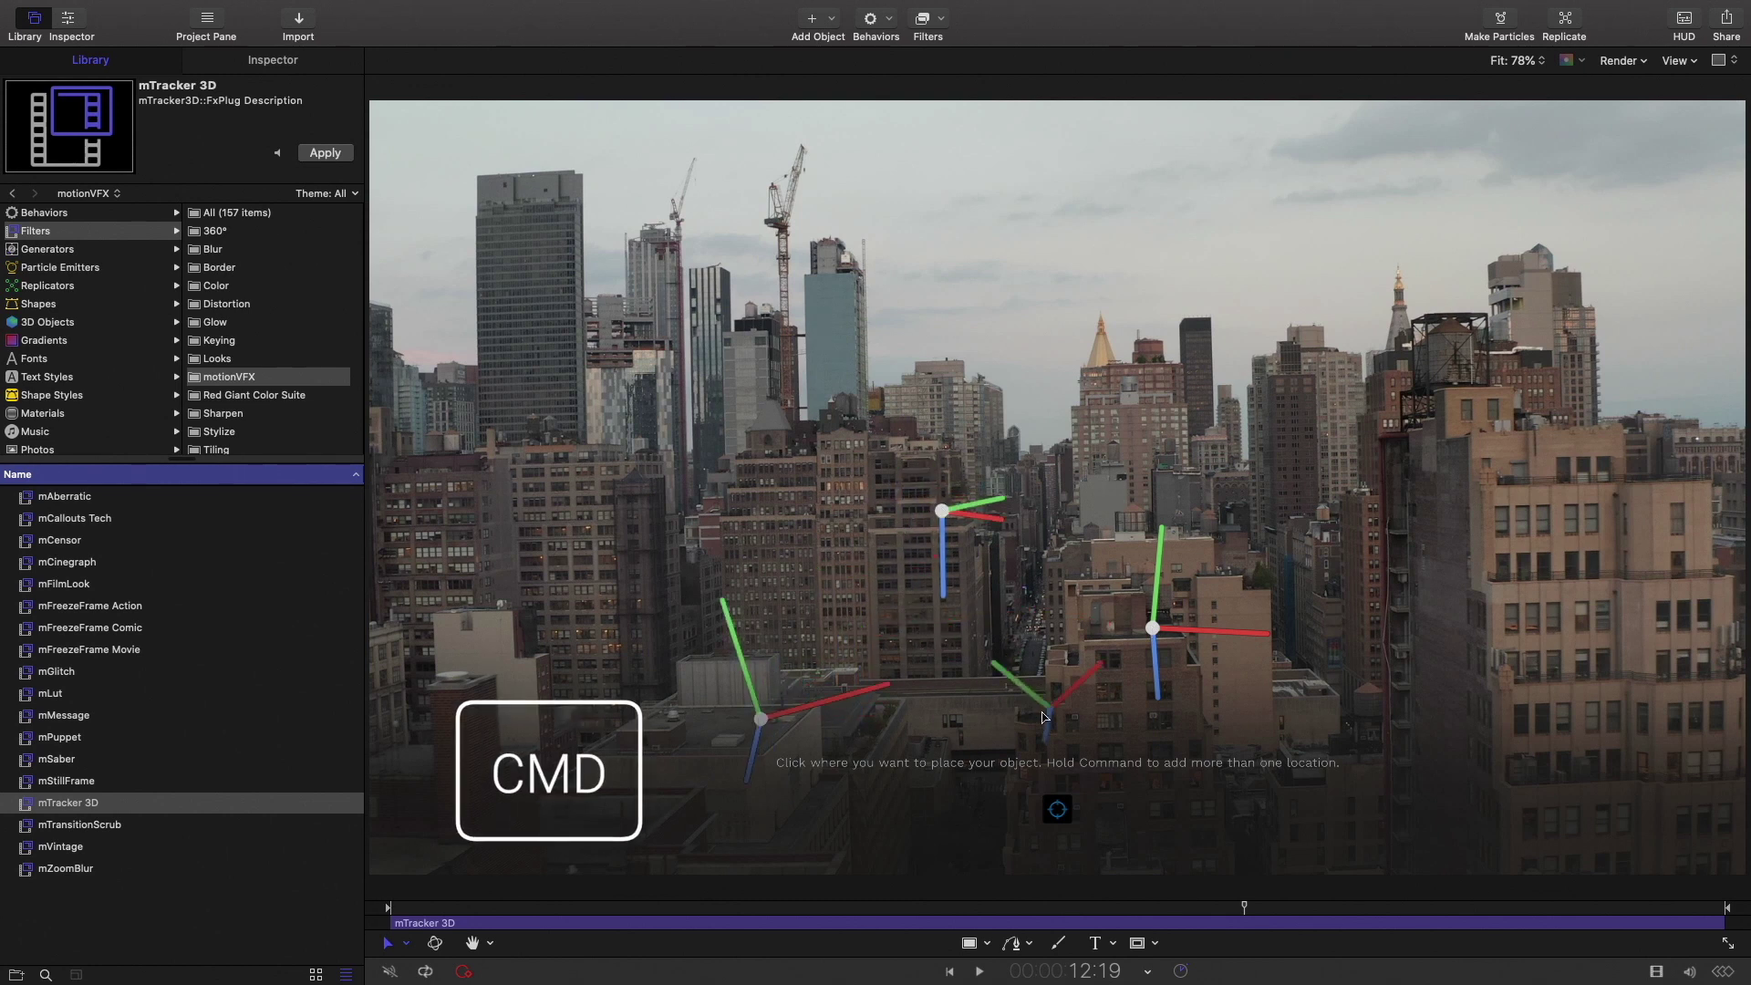
# Replace the marked locations with one point at the near end of the street, return to 19:23 and finish choosing locations.
pyautogui.click(1031, 717)
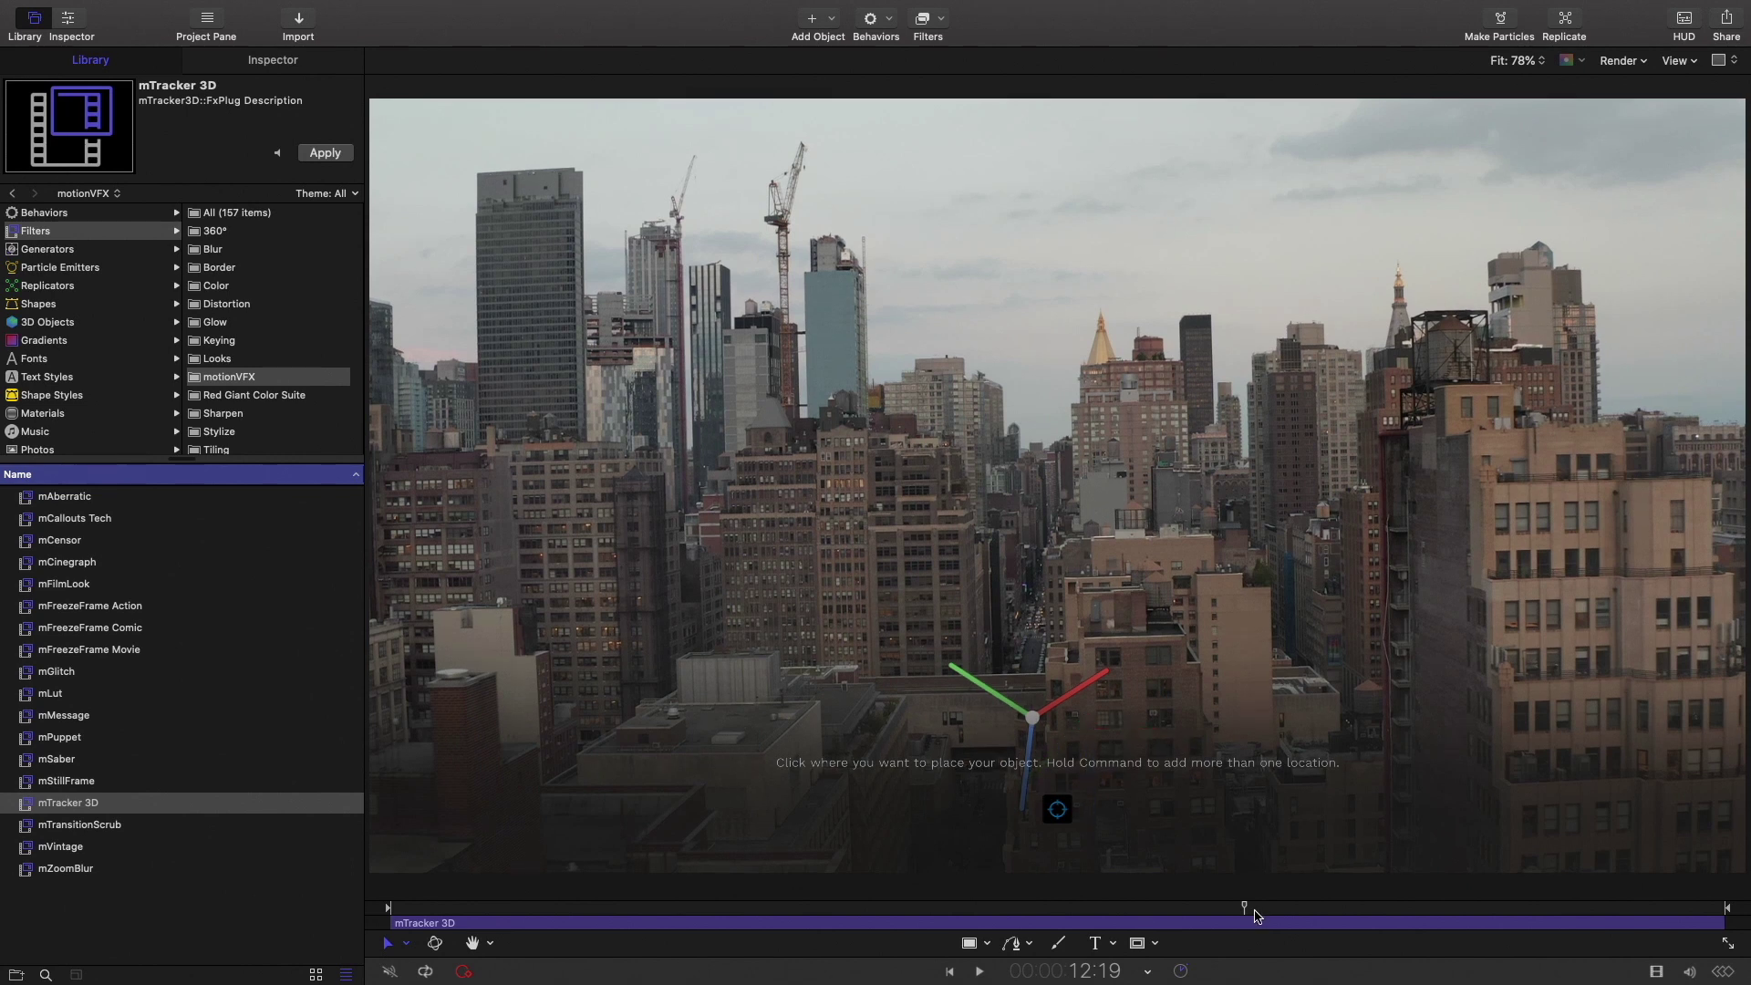
pyautogui.moveTo(1250, 907); pyautogui.dragTo(1726, 908)
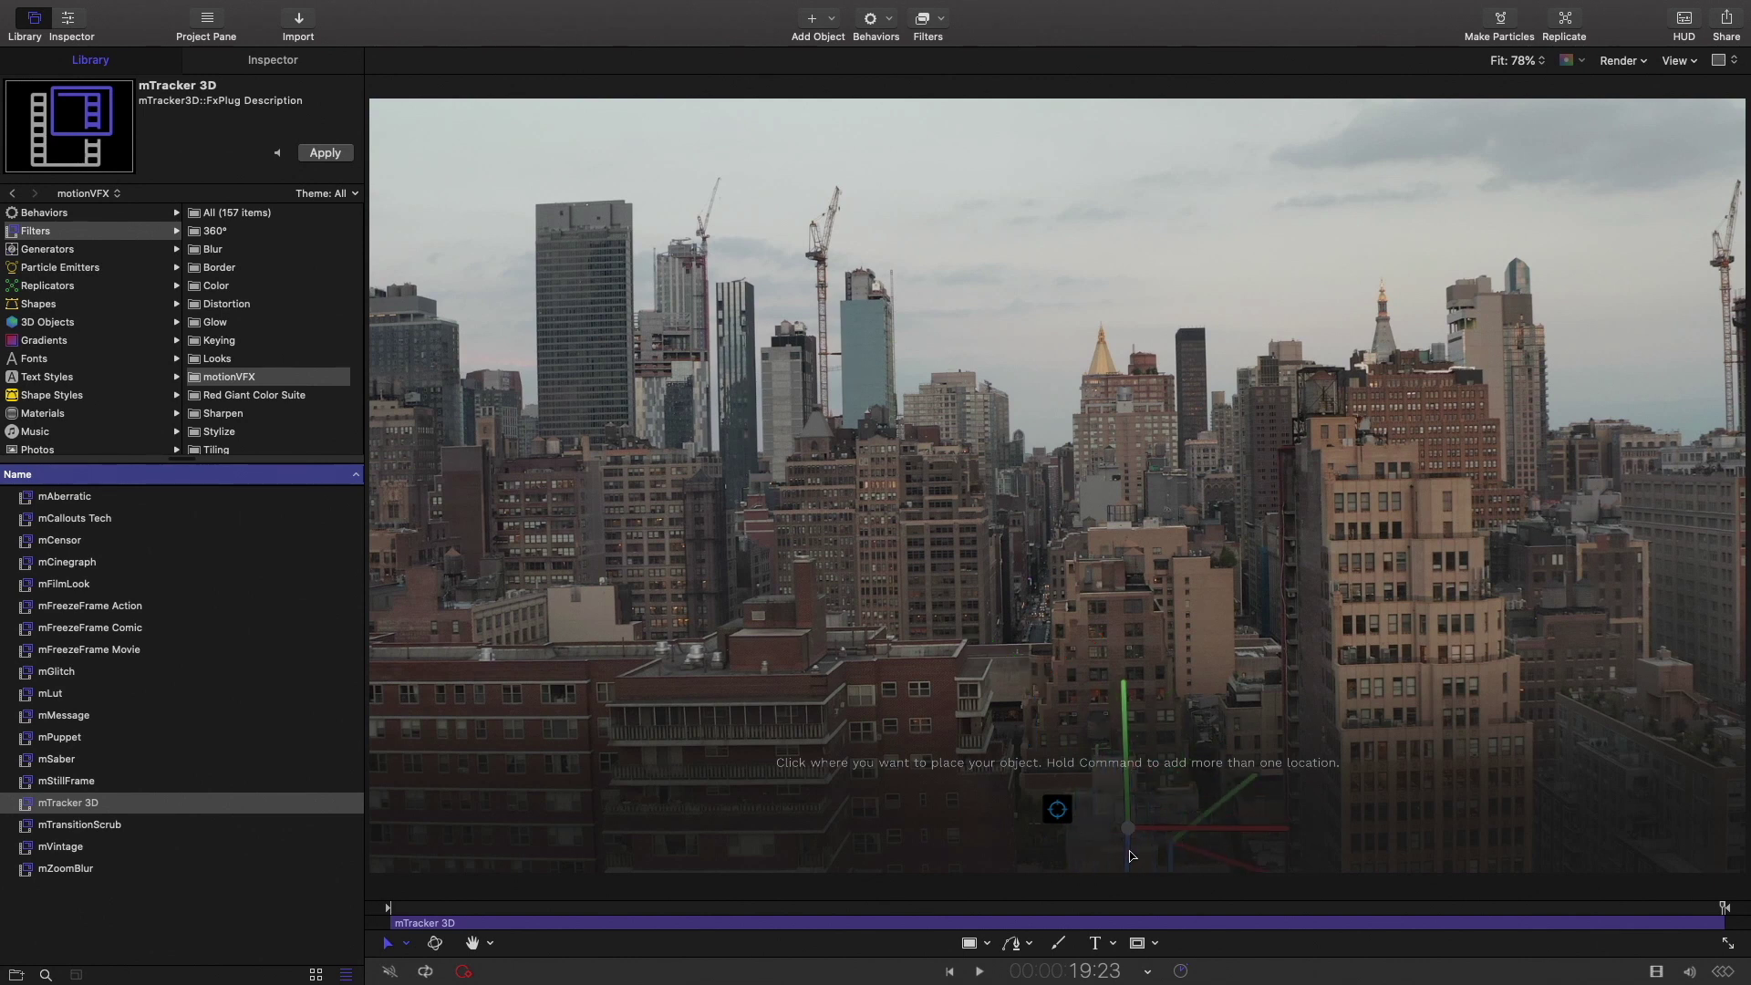
pyautogui.click(1057, 811)
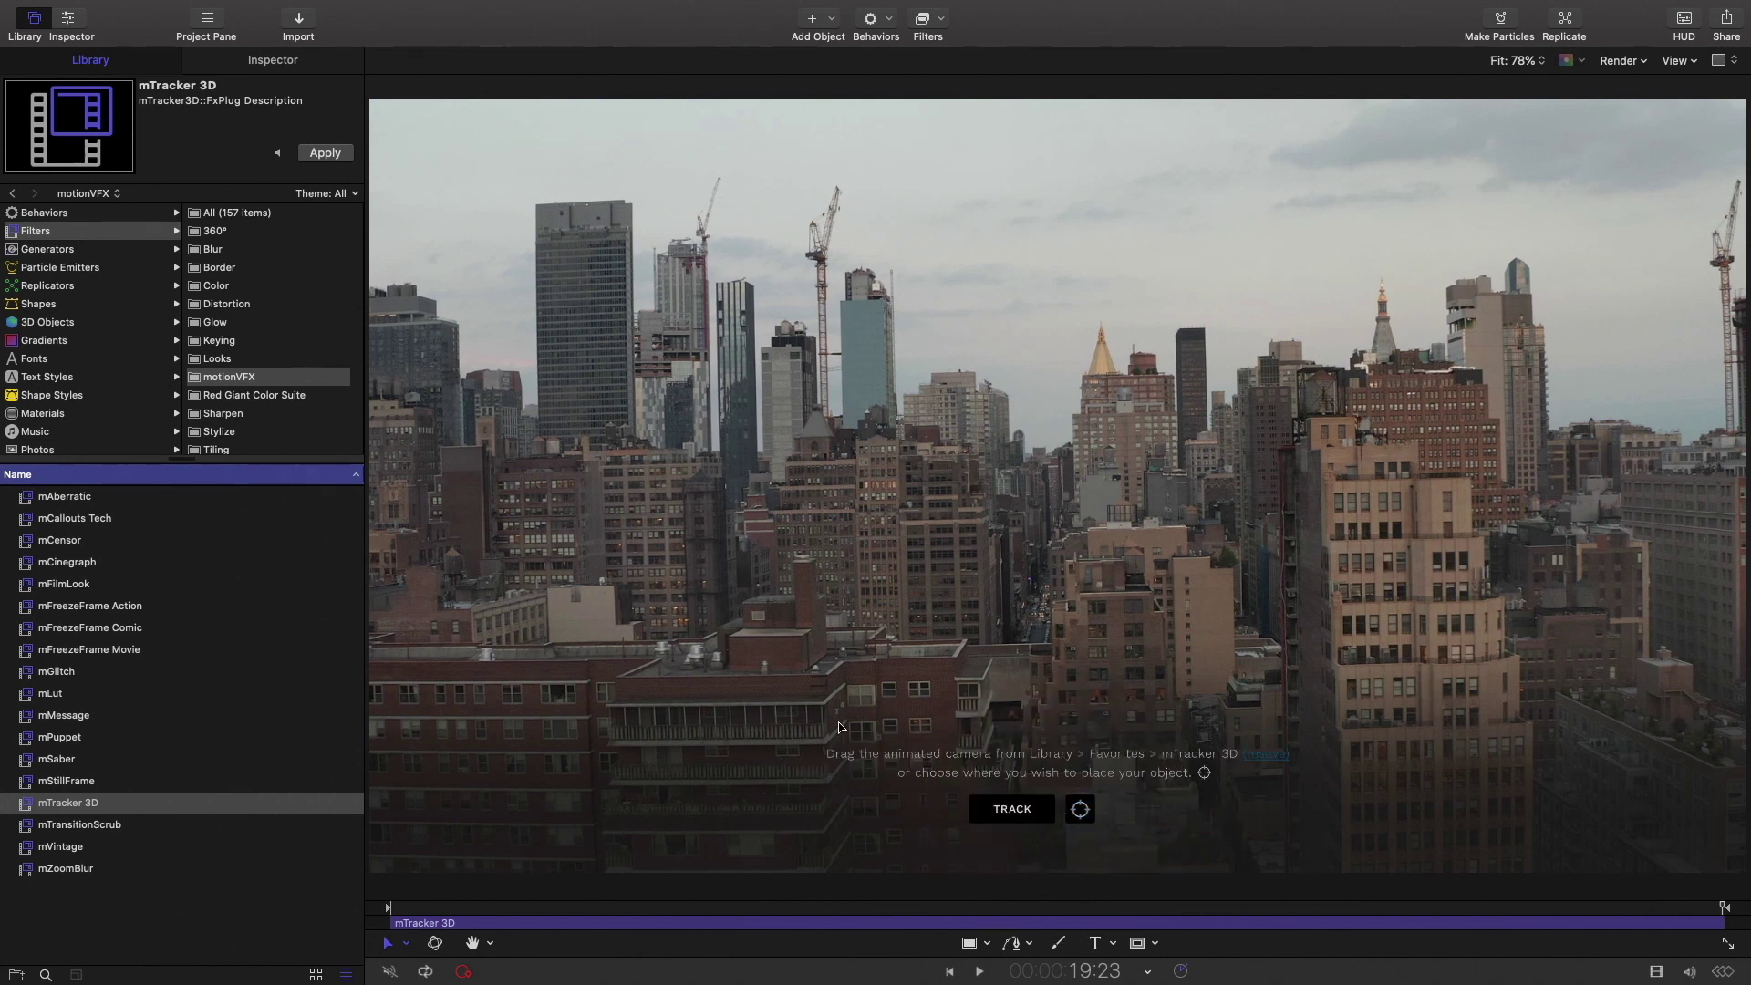
# Show the project's layers and rename the group holding the city clip as BG City.
pyautogui.click(208, 21)
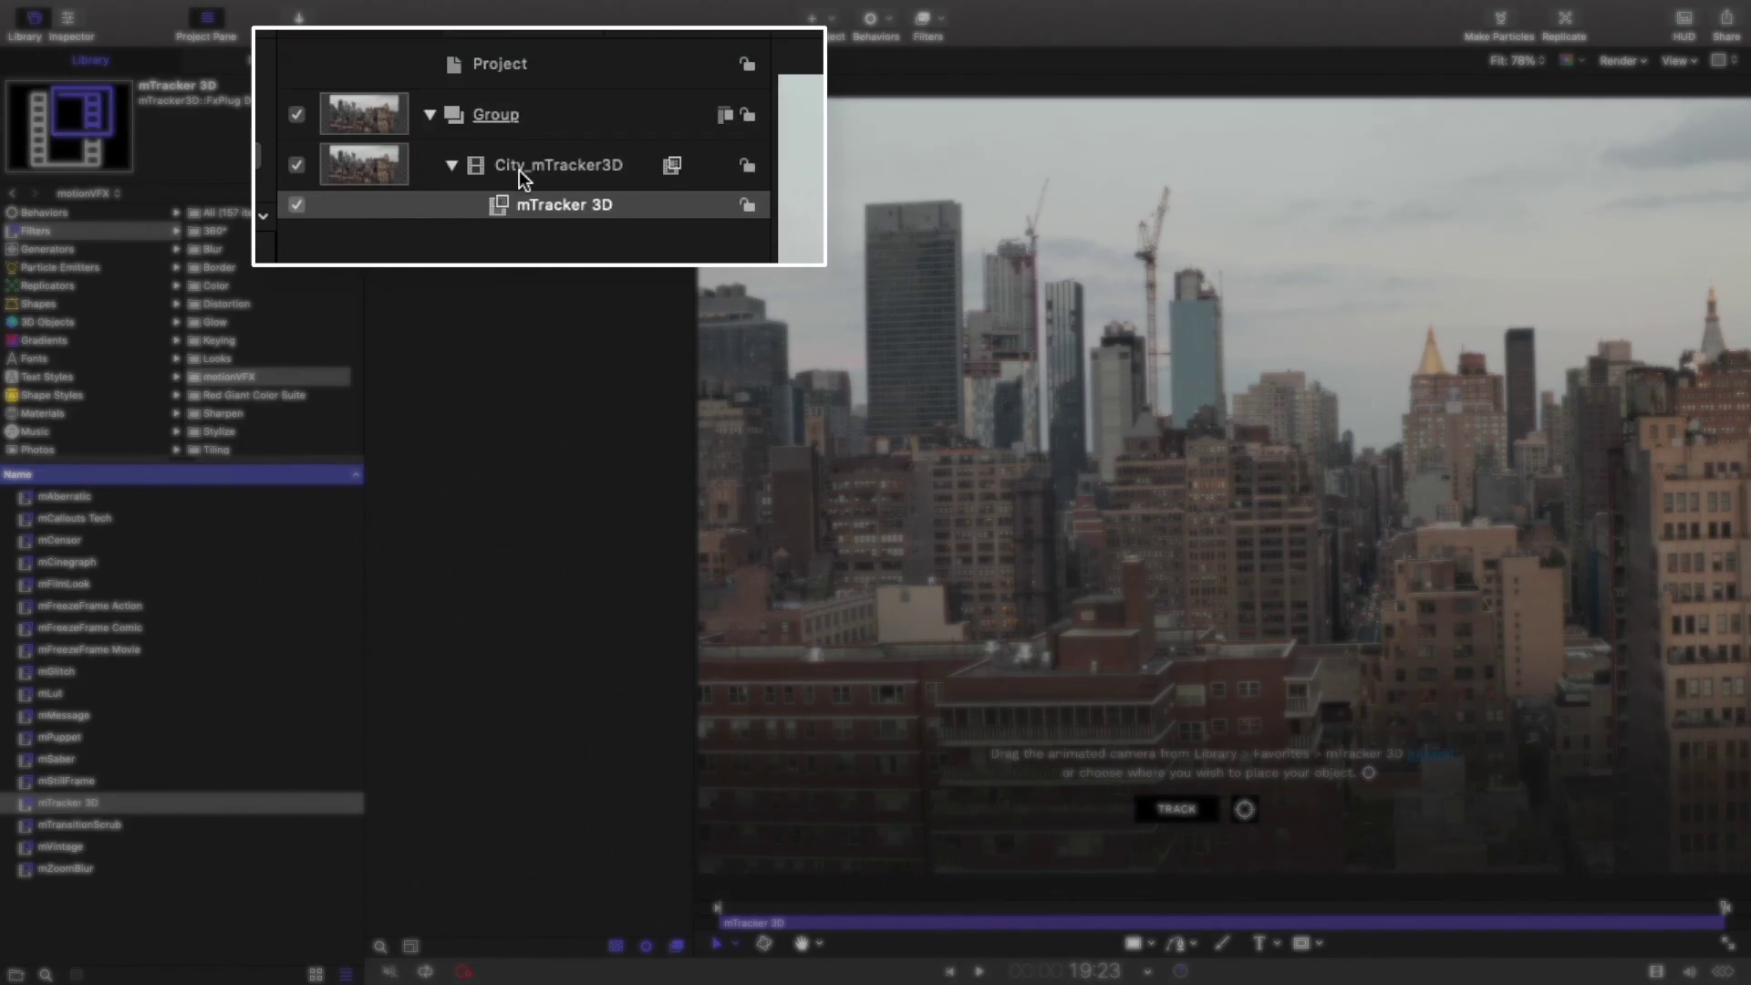
pyautogui.click(513, 167)
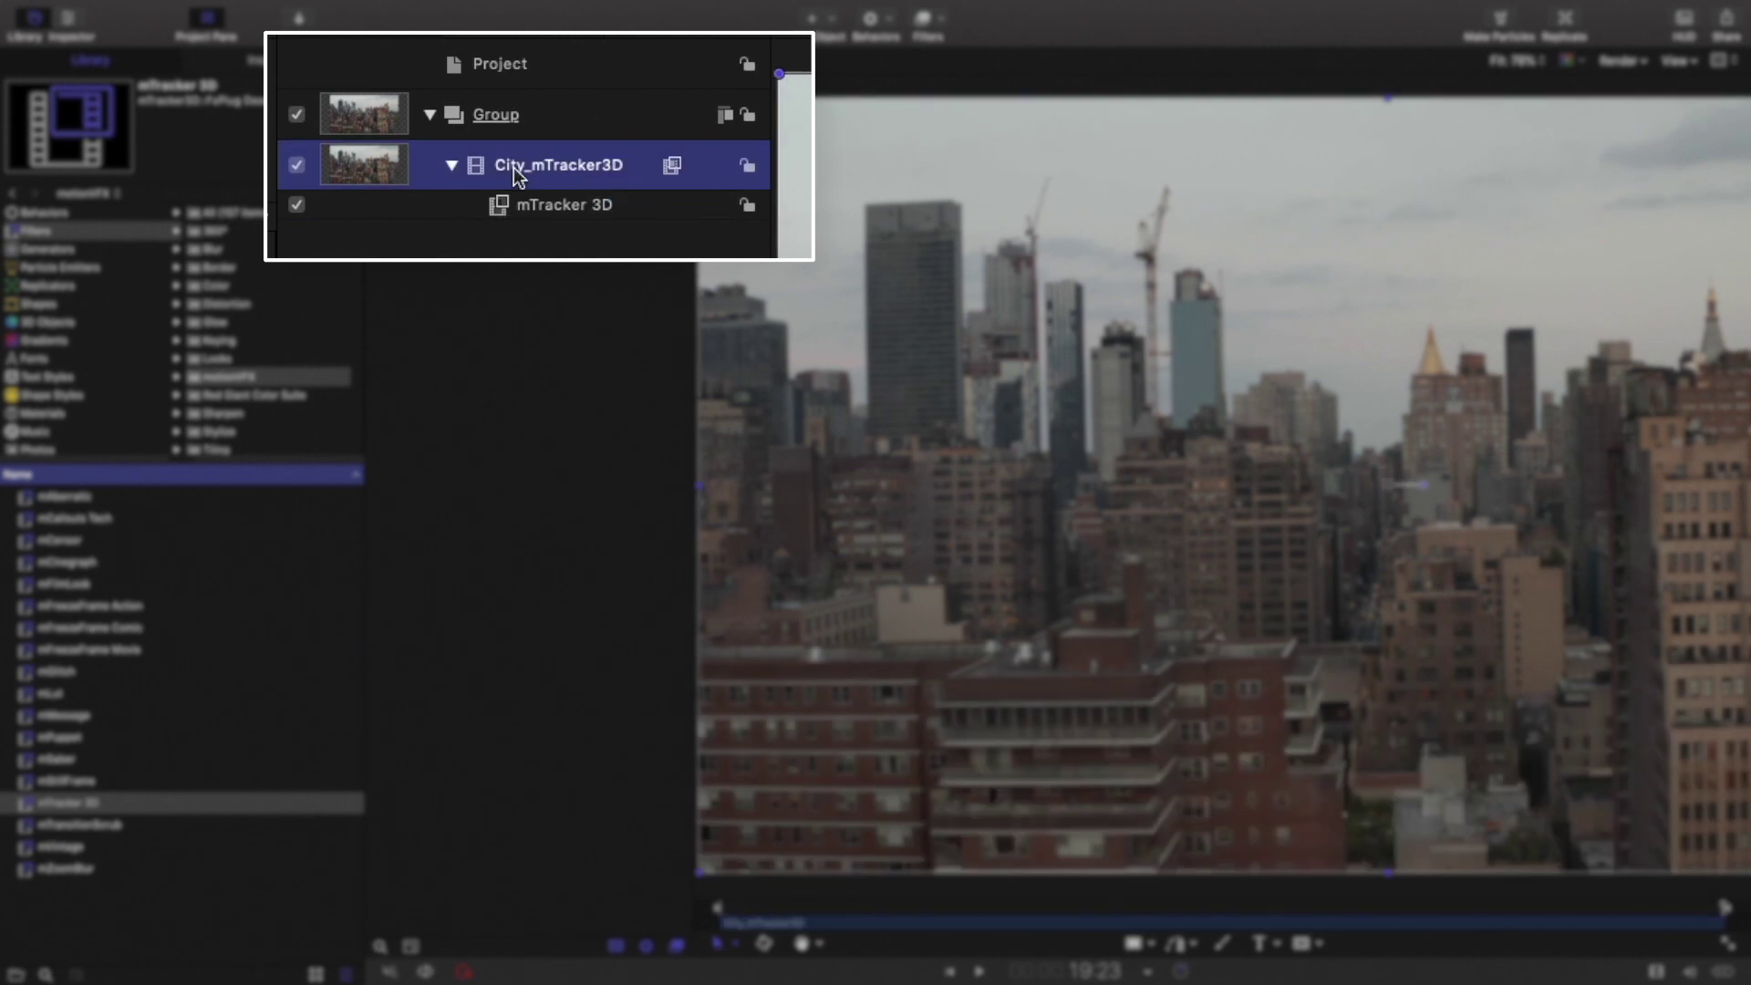
pyautogui.click(564, 205)
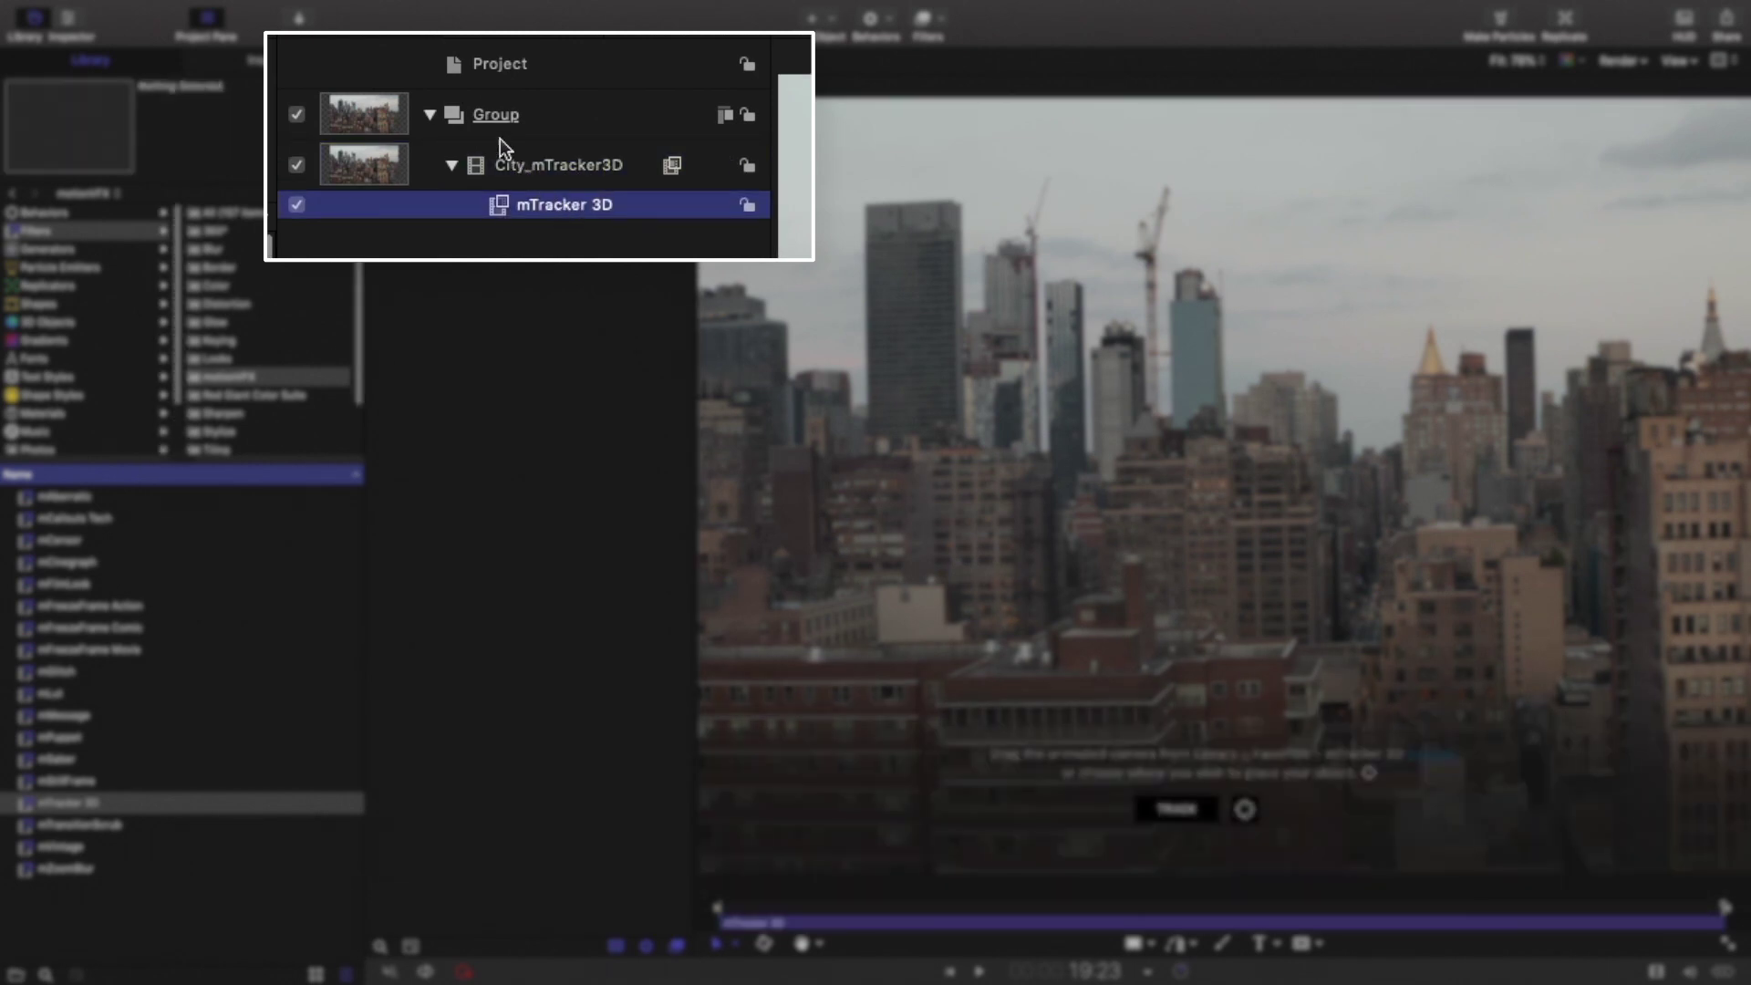
pyautogui.click(492, 115)
pyautogui.click(503, 113)
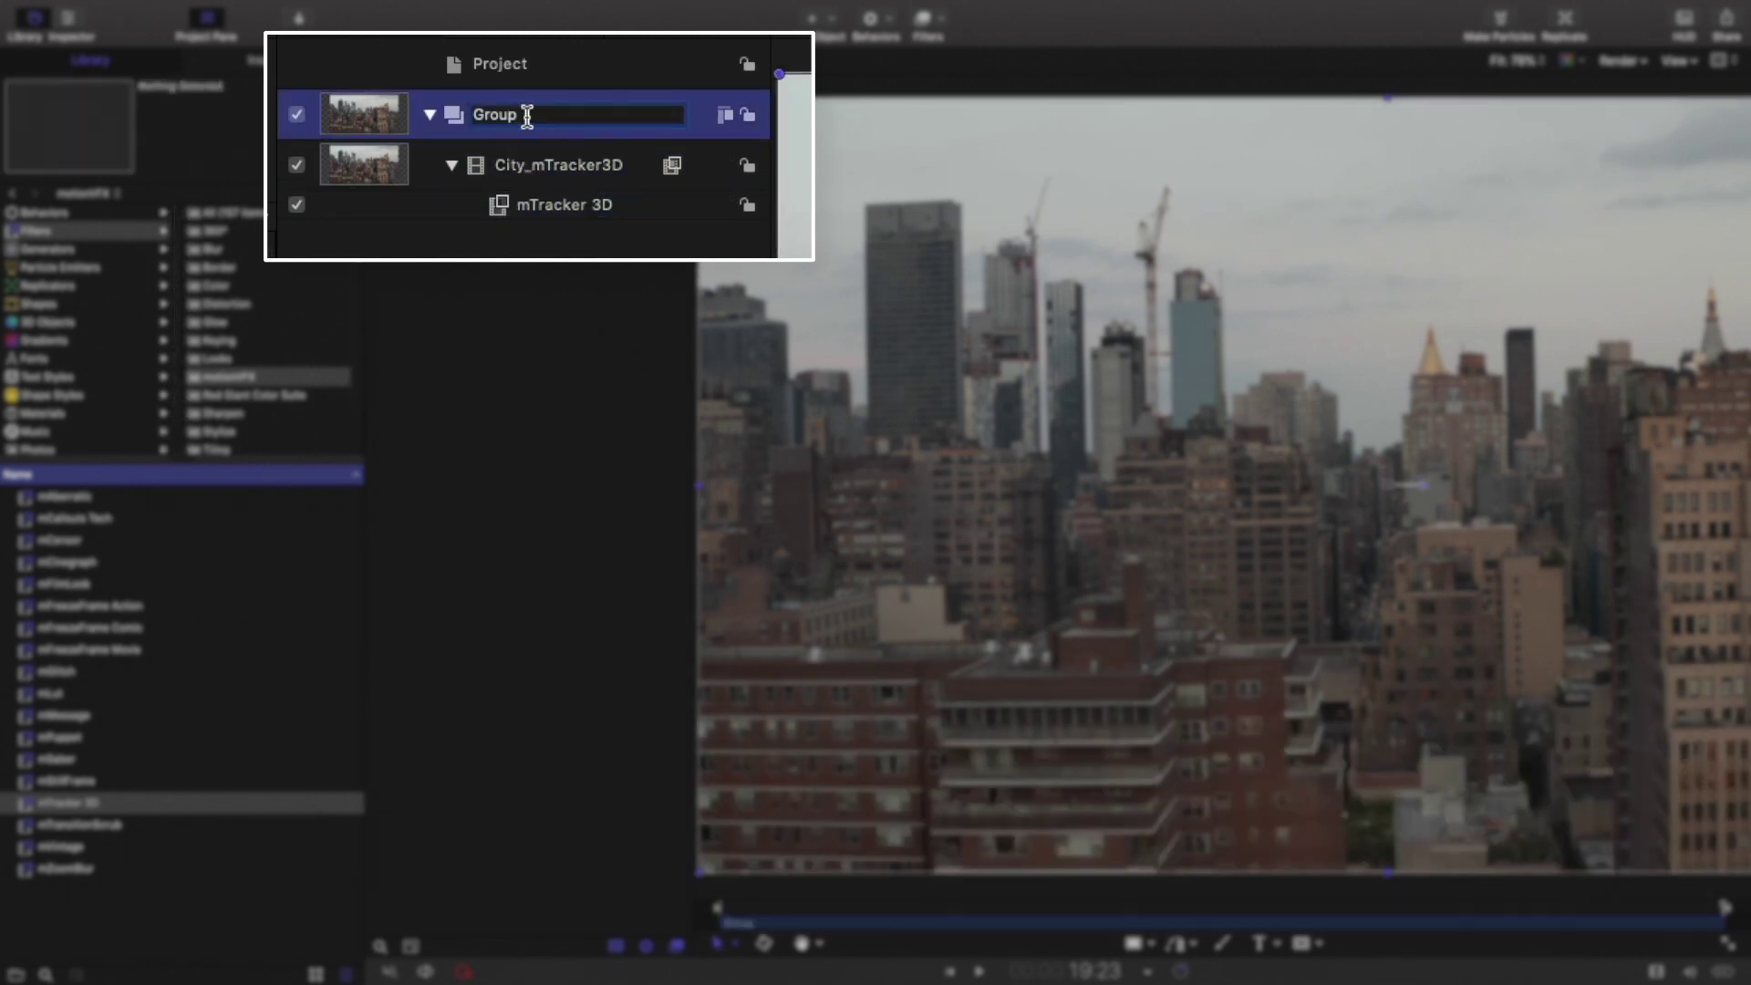
pyautogui.write('BG City')
pyautogui.press('Return')
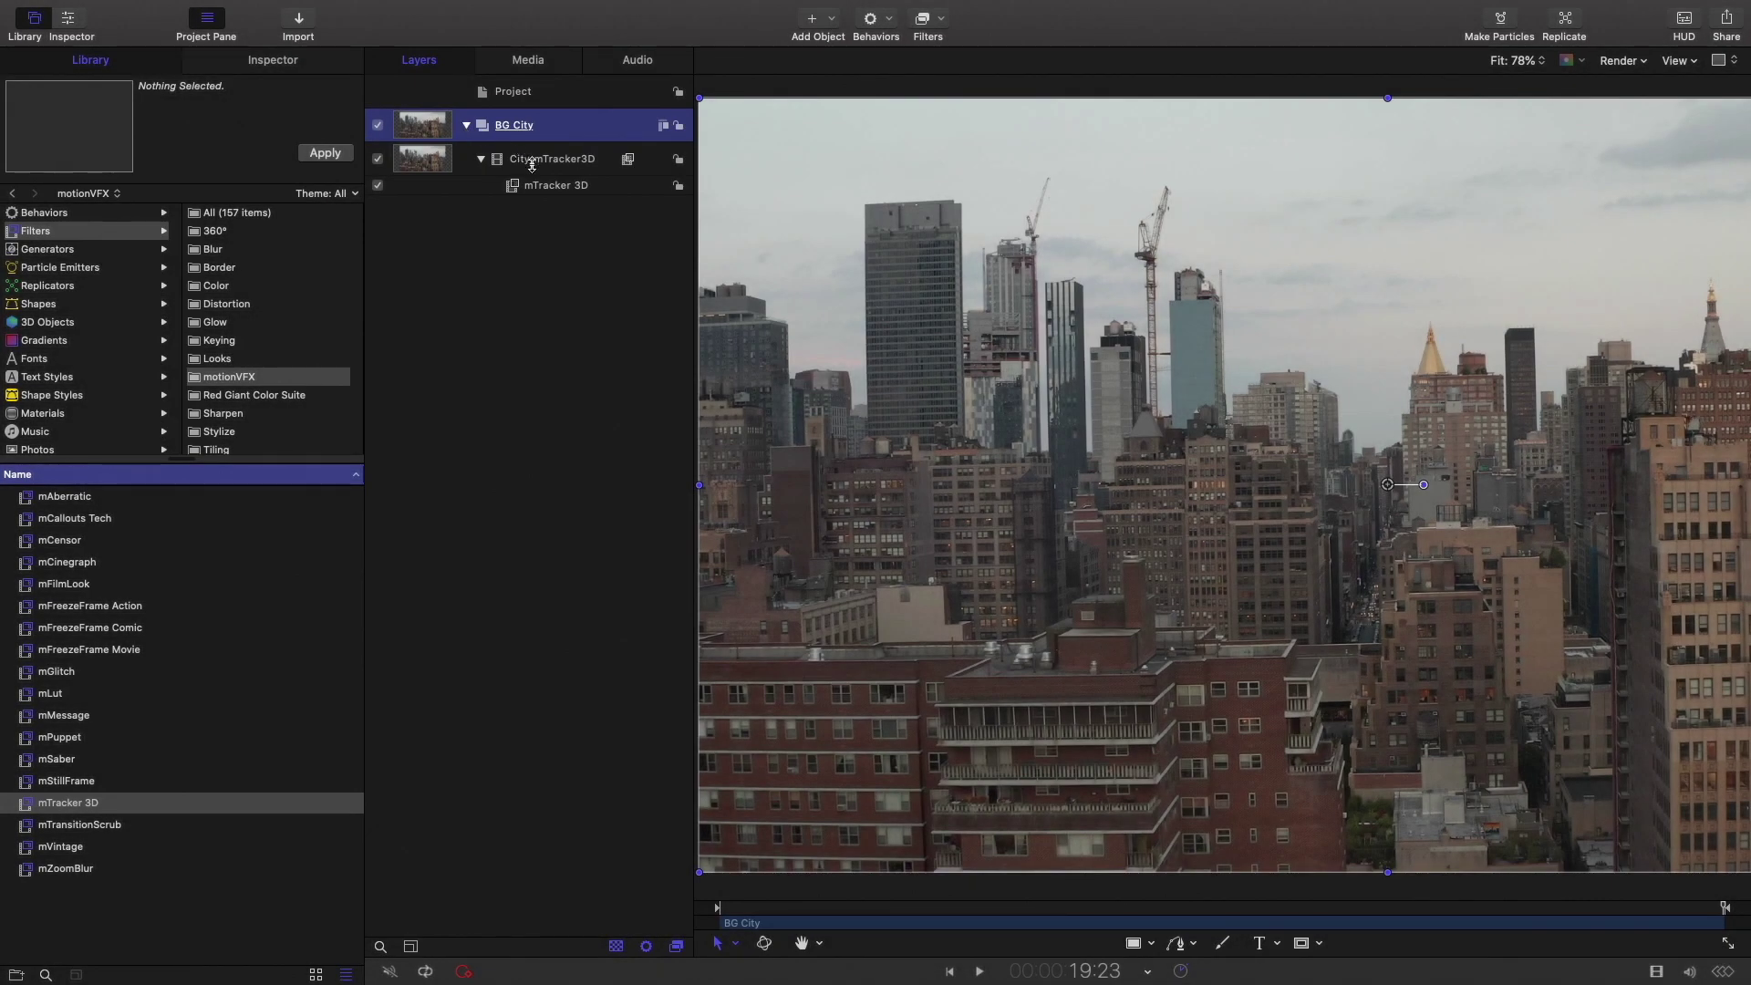
# Select the mTracker 3D filter and examine the mTracker3D items in the library's favorites.
pyautogui.click(551, 190)
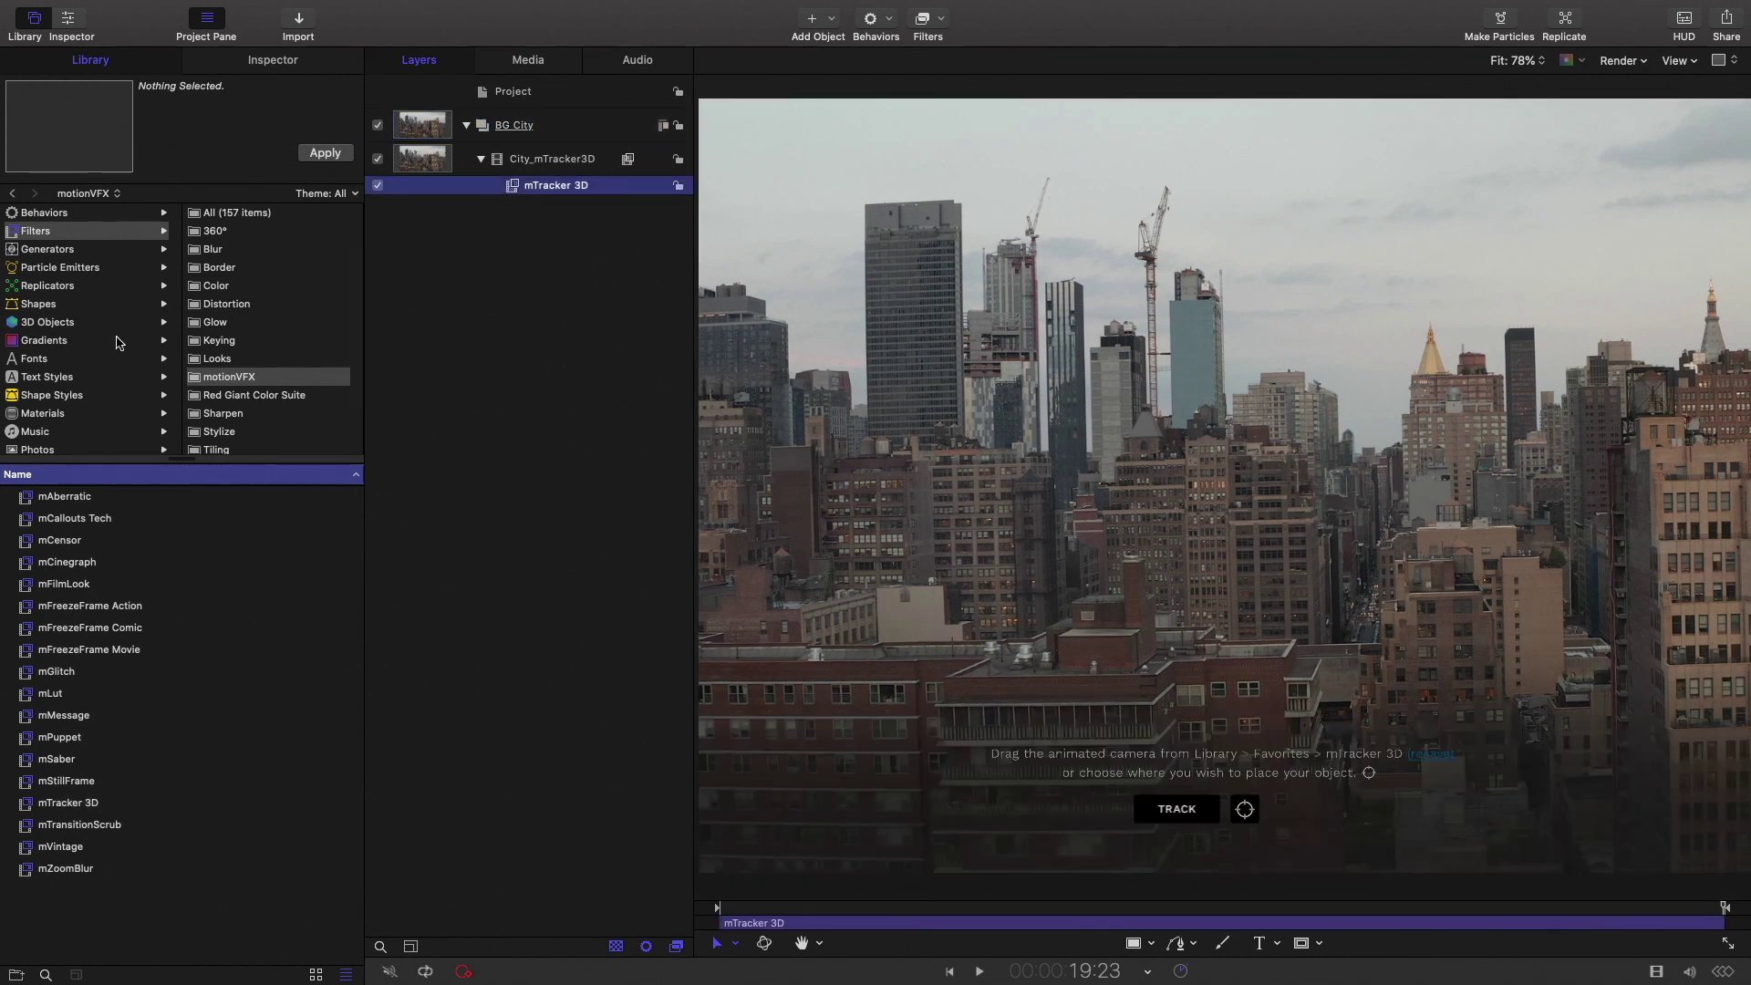
pyautogui.scroll(-3, 98, 357)
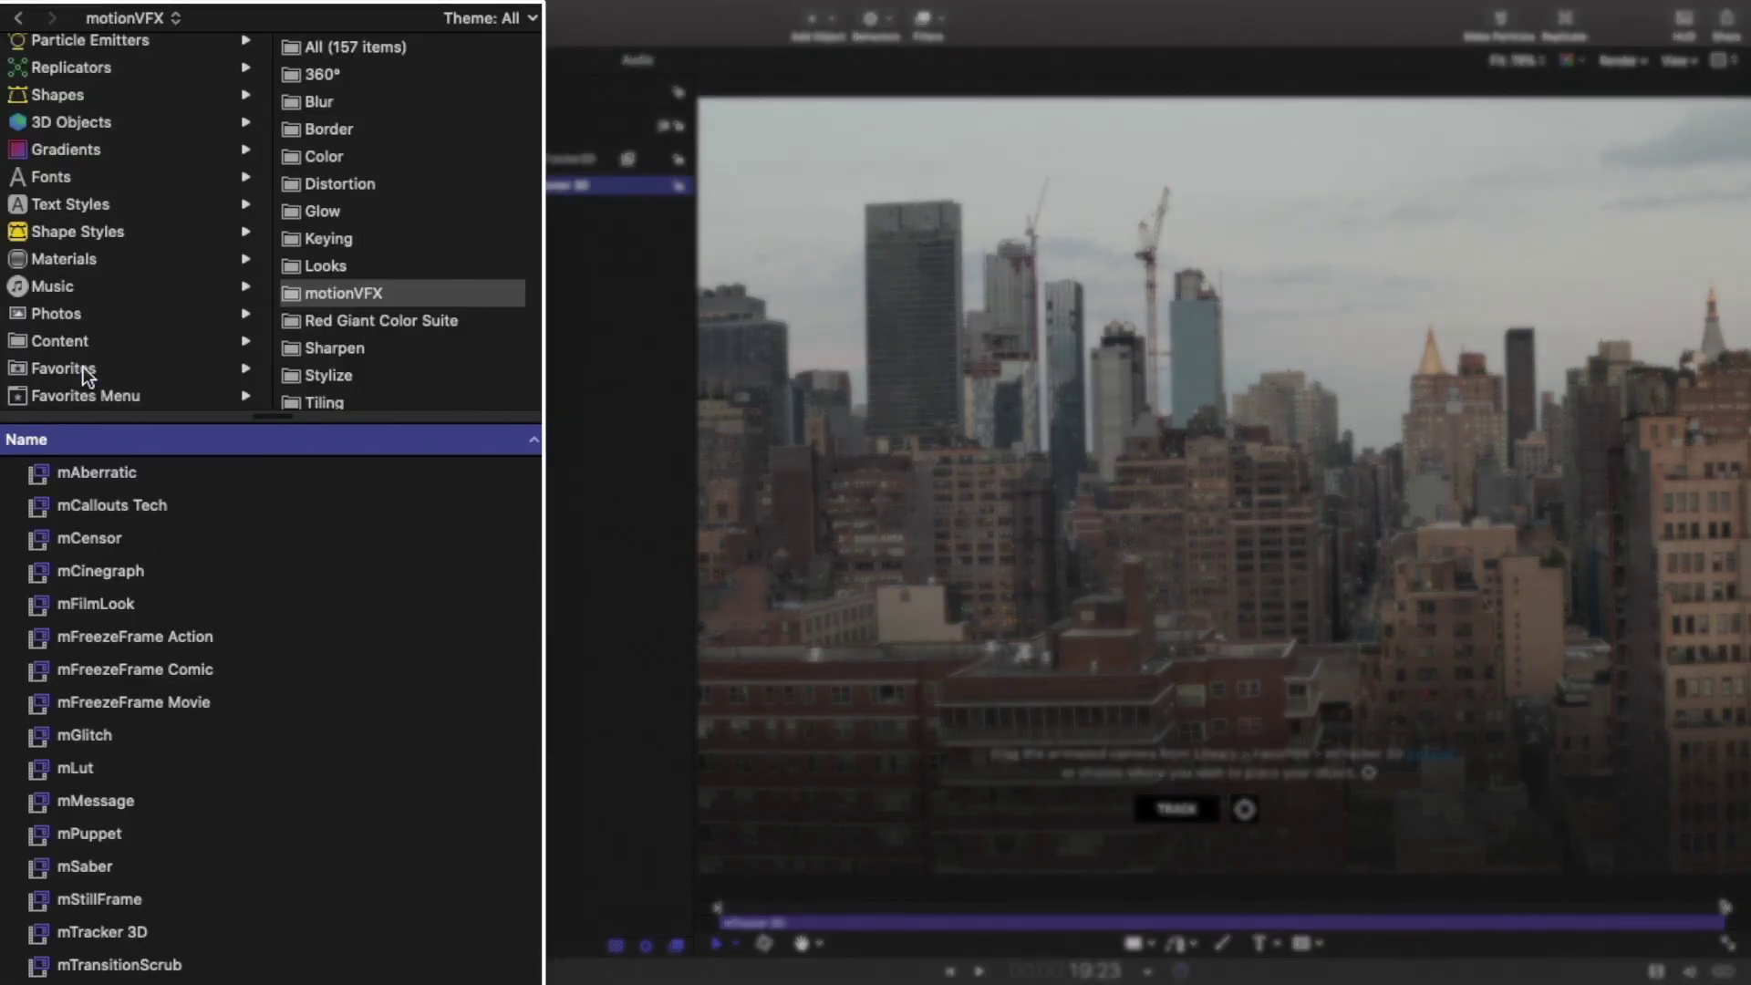
pyautogui.click(84, 368)
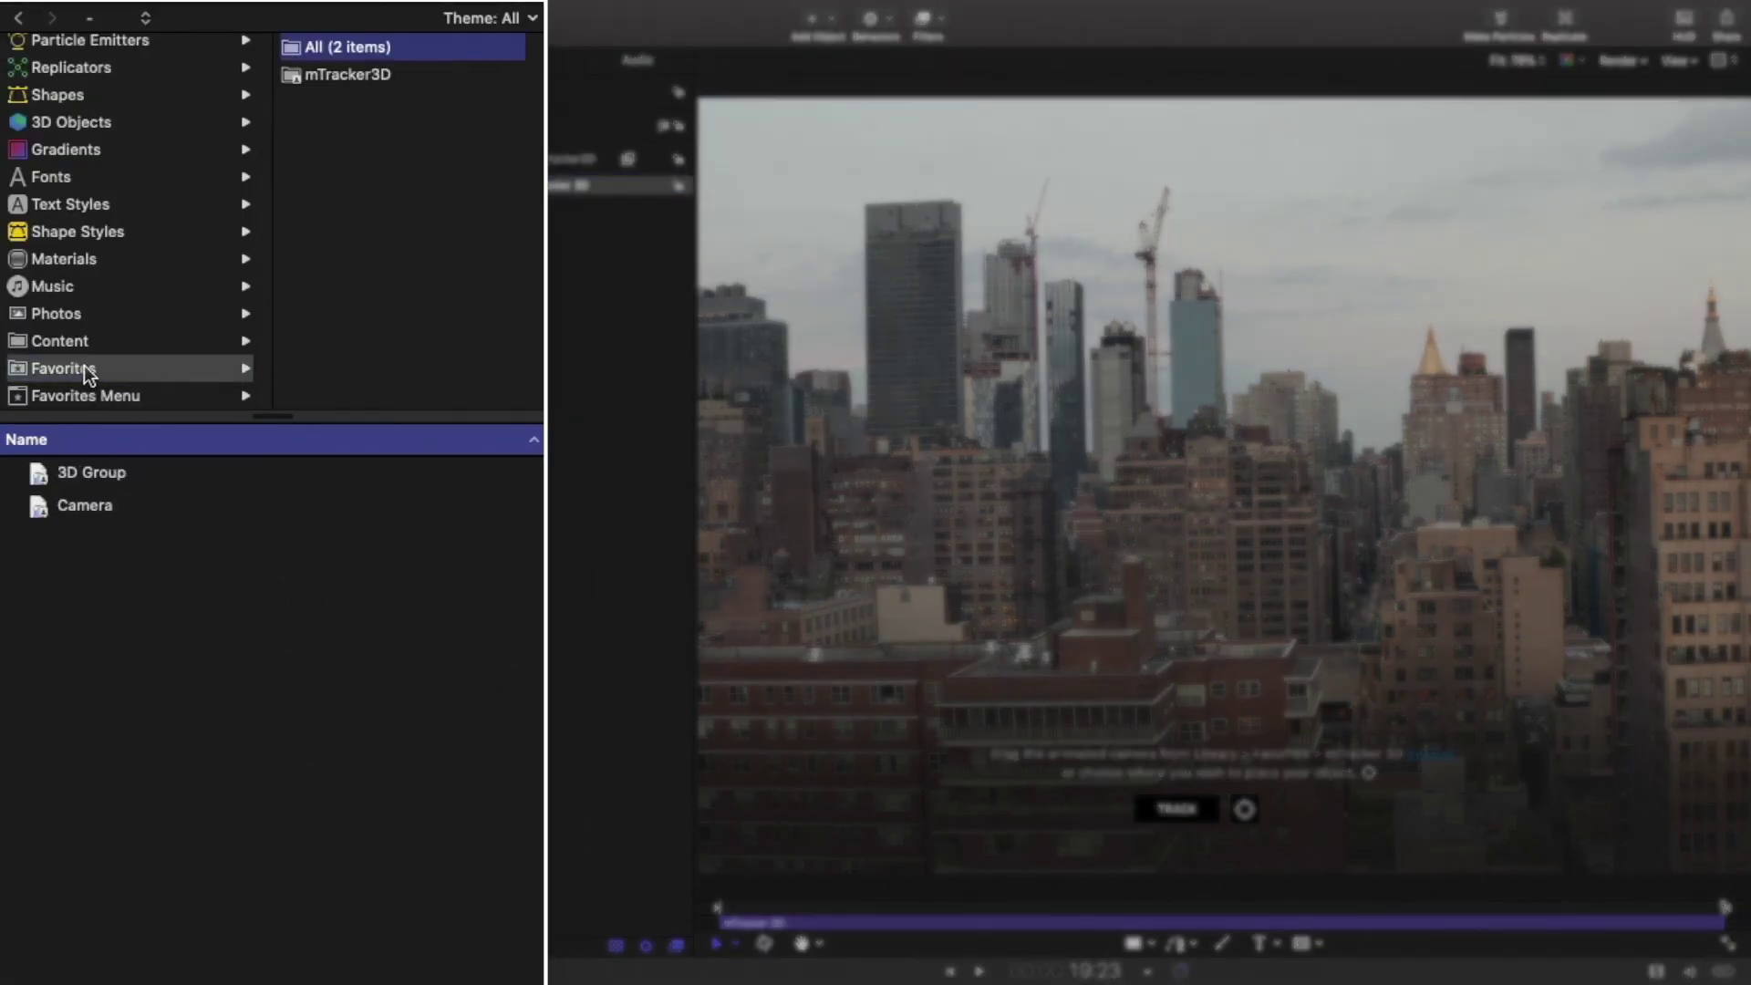
pyautogui.click(372, 79)
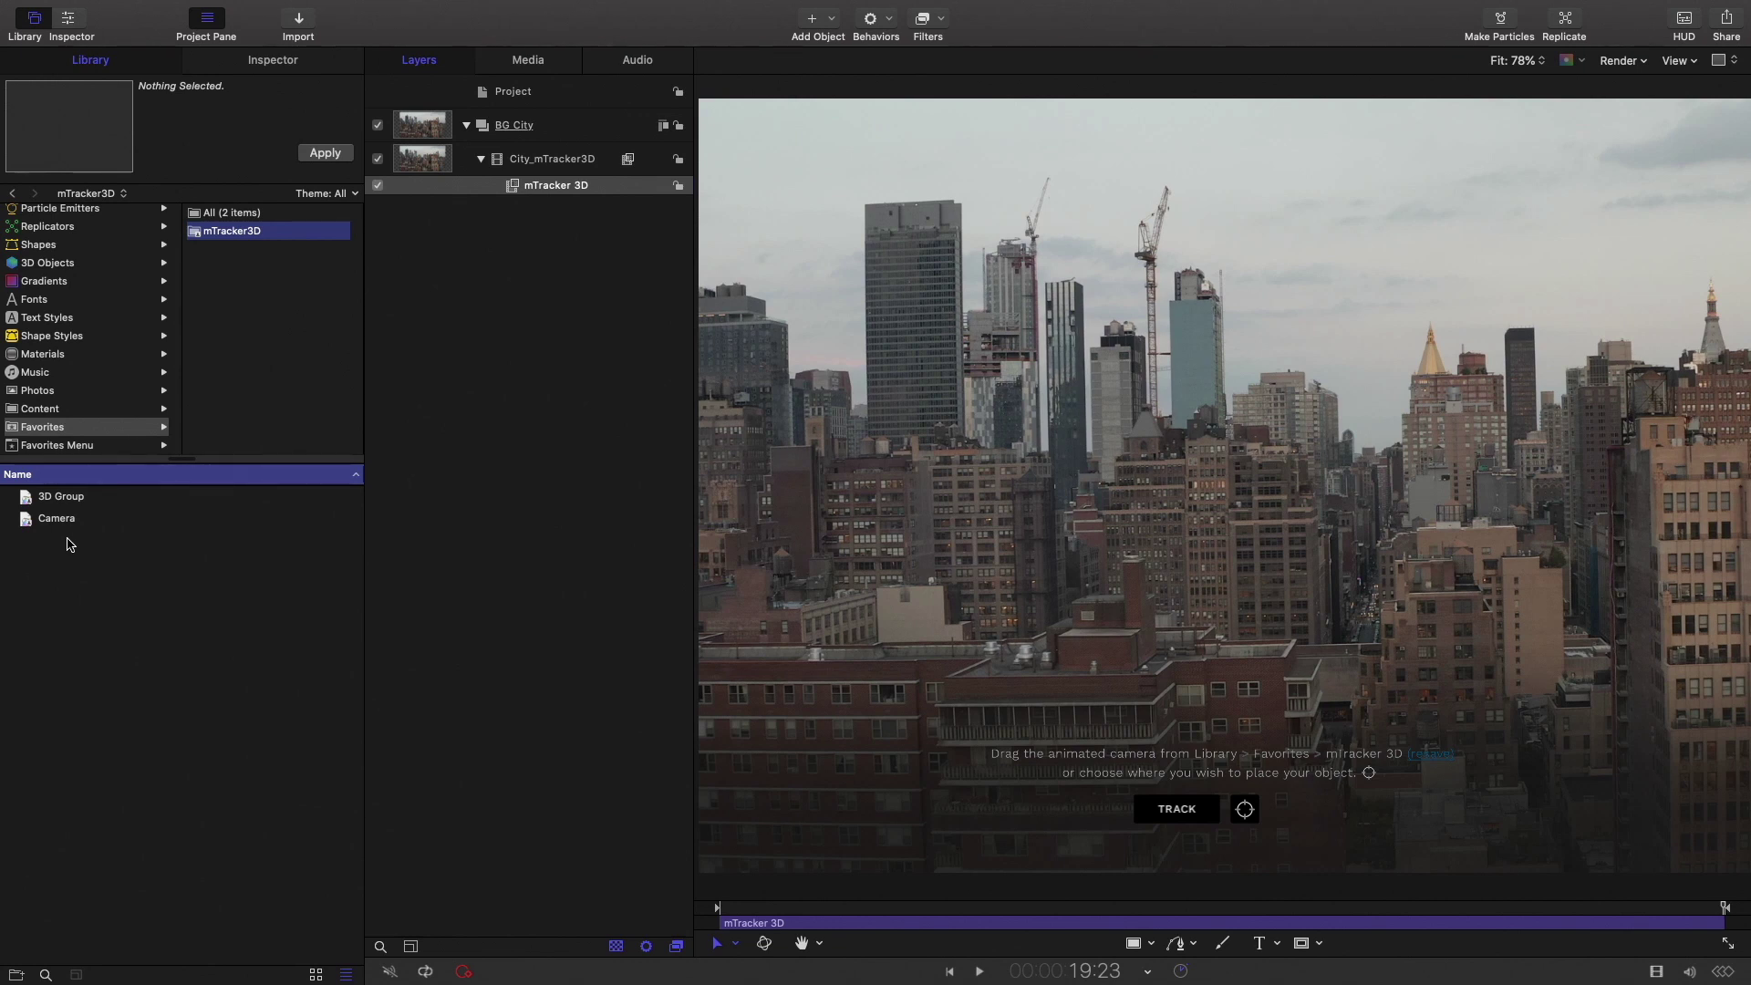
# Add the motionVFX mO2 generator in a new group above BG City.
pyautogui.scroll(3, 56, 230)
pyautogui.click(47, 249)
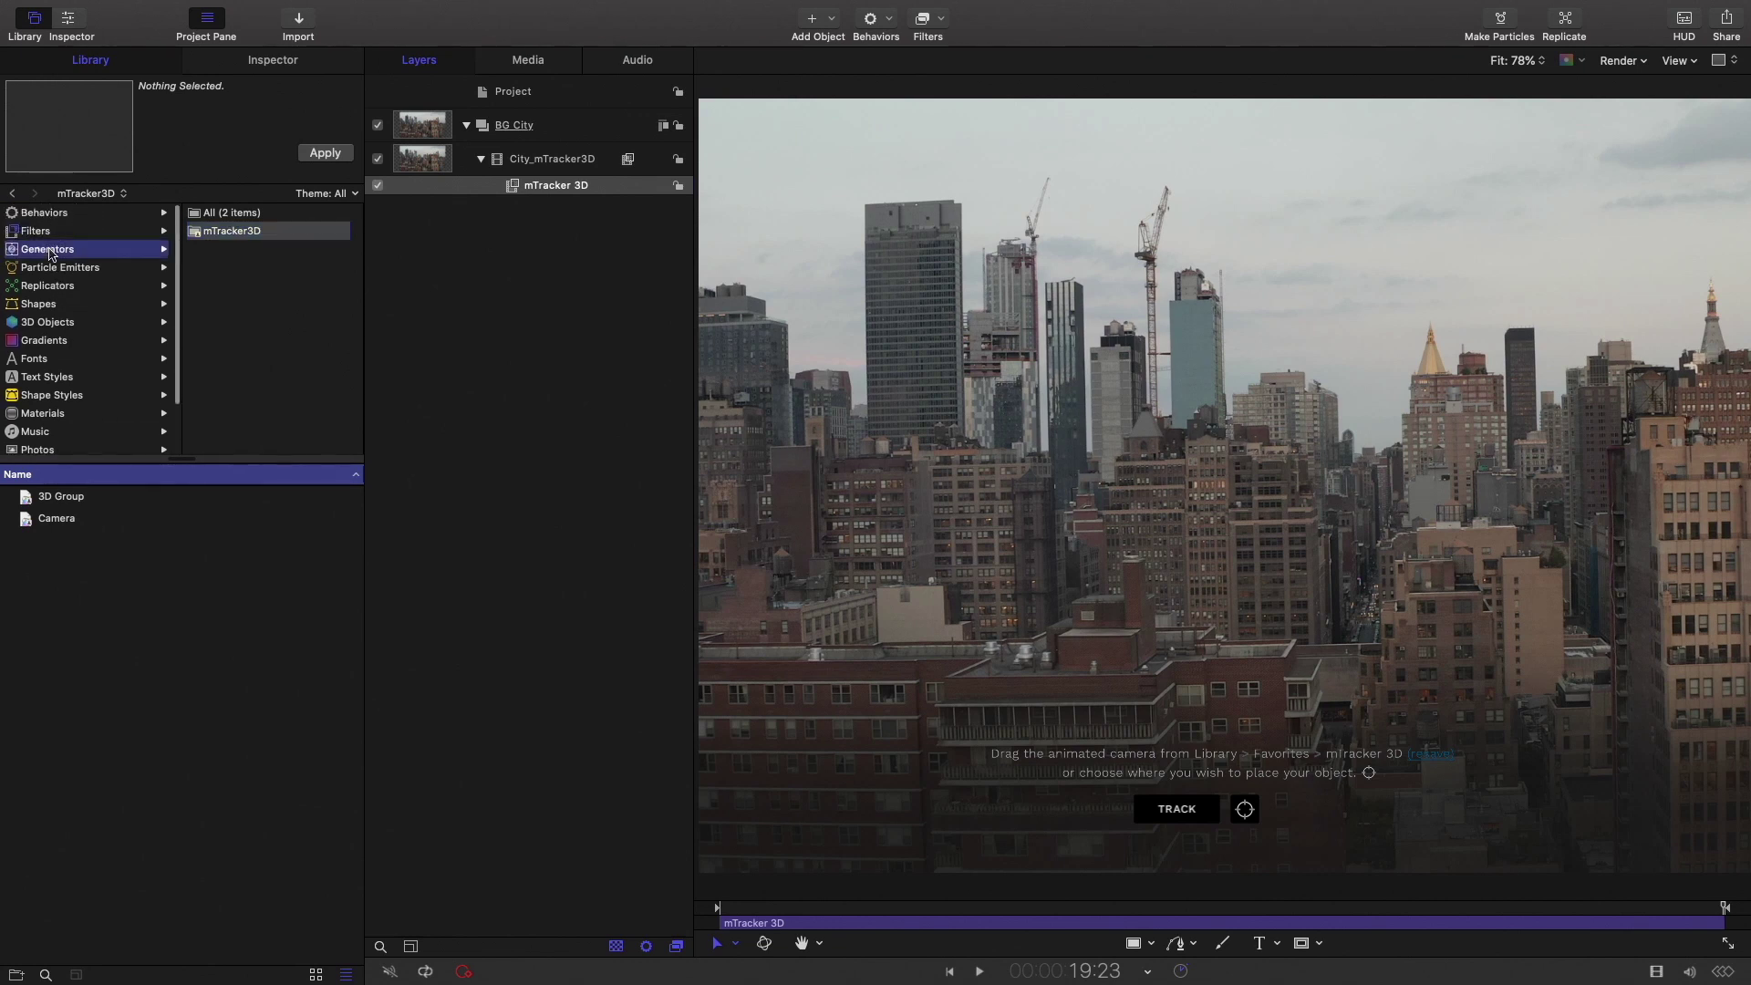
pyautogui.click(233, 249)
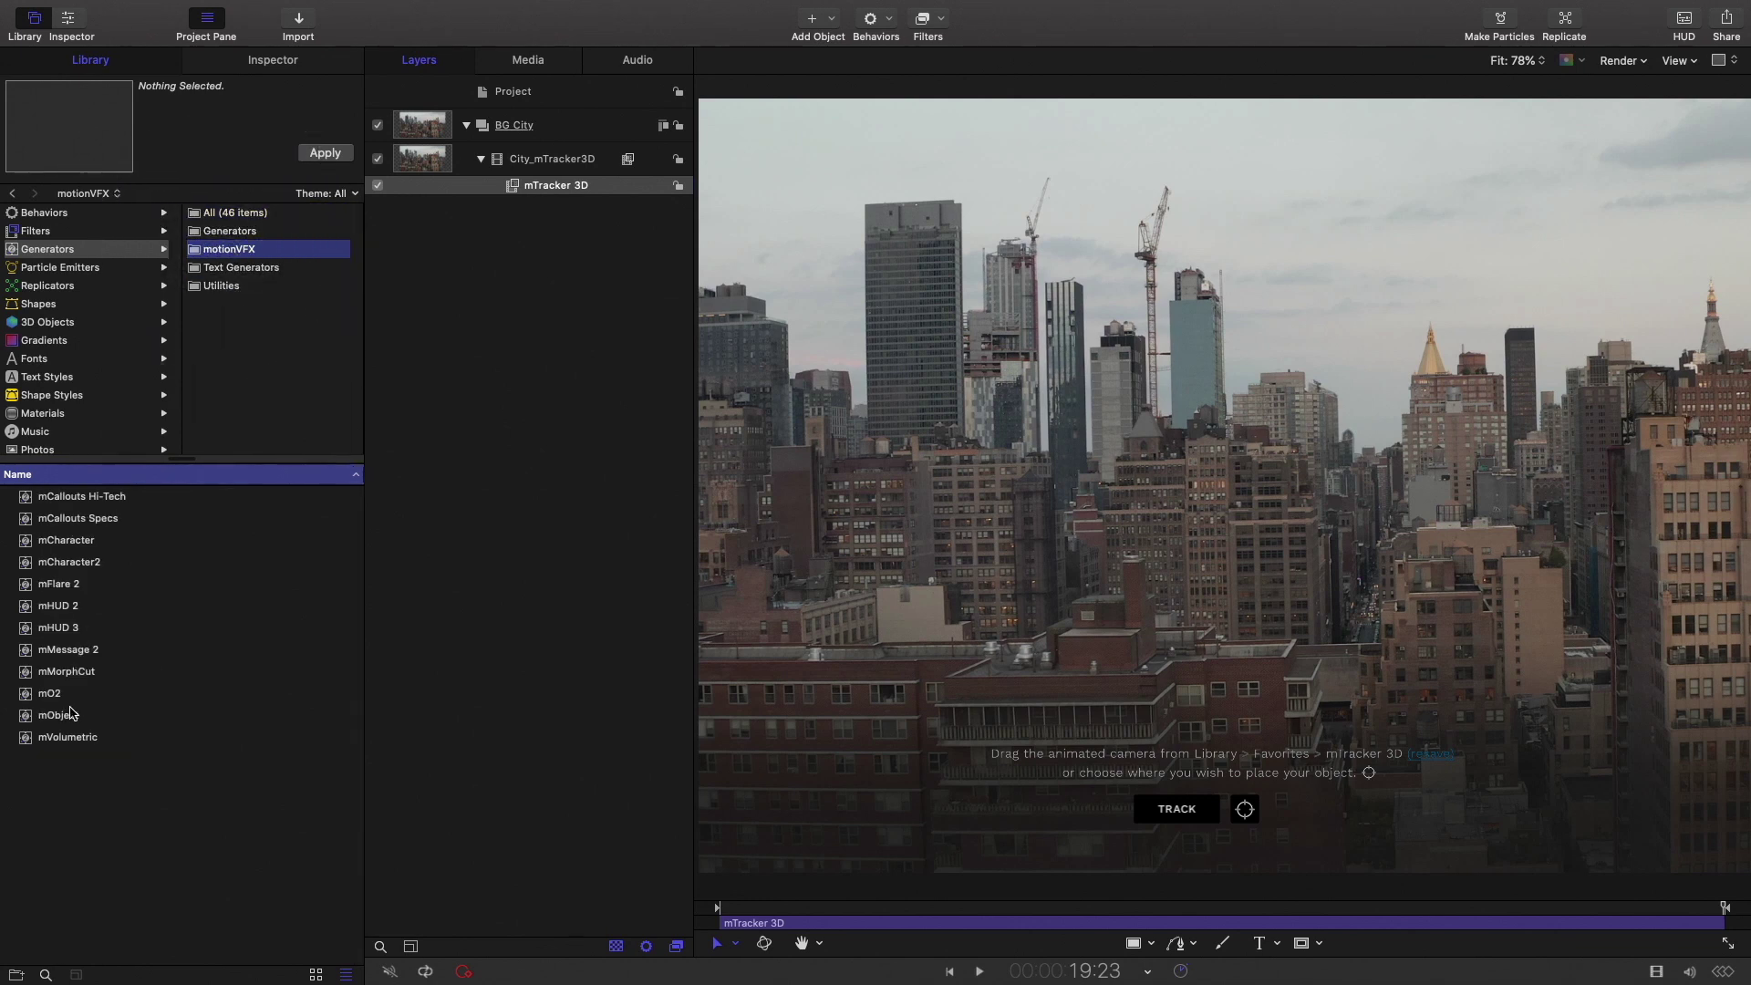
pyautogui.click(46, 695)
pyautogui.moveTo(57, 696); pyautogui.dragTo(488, 108)
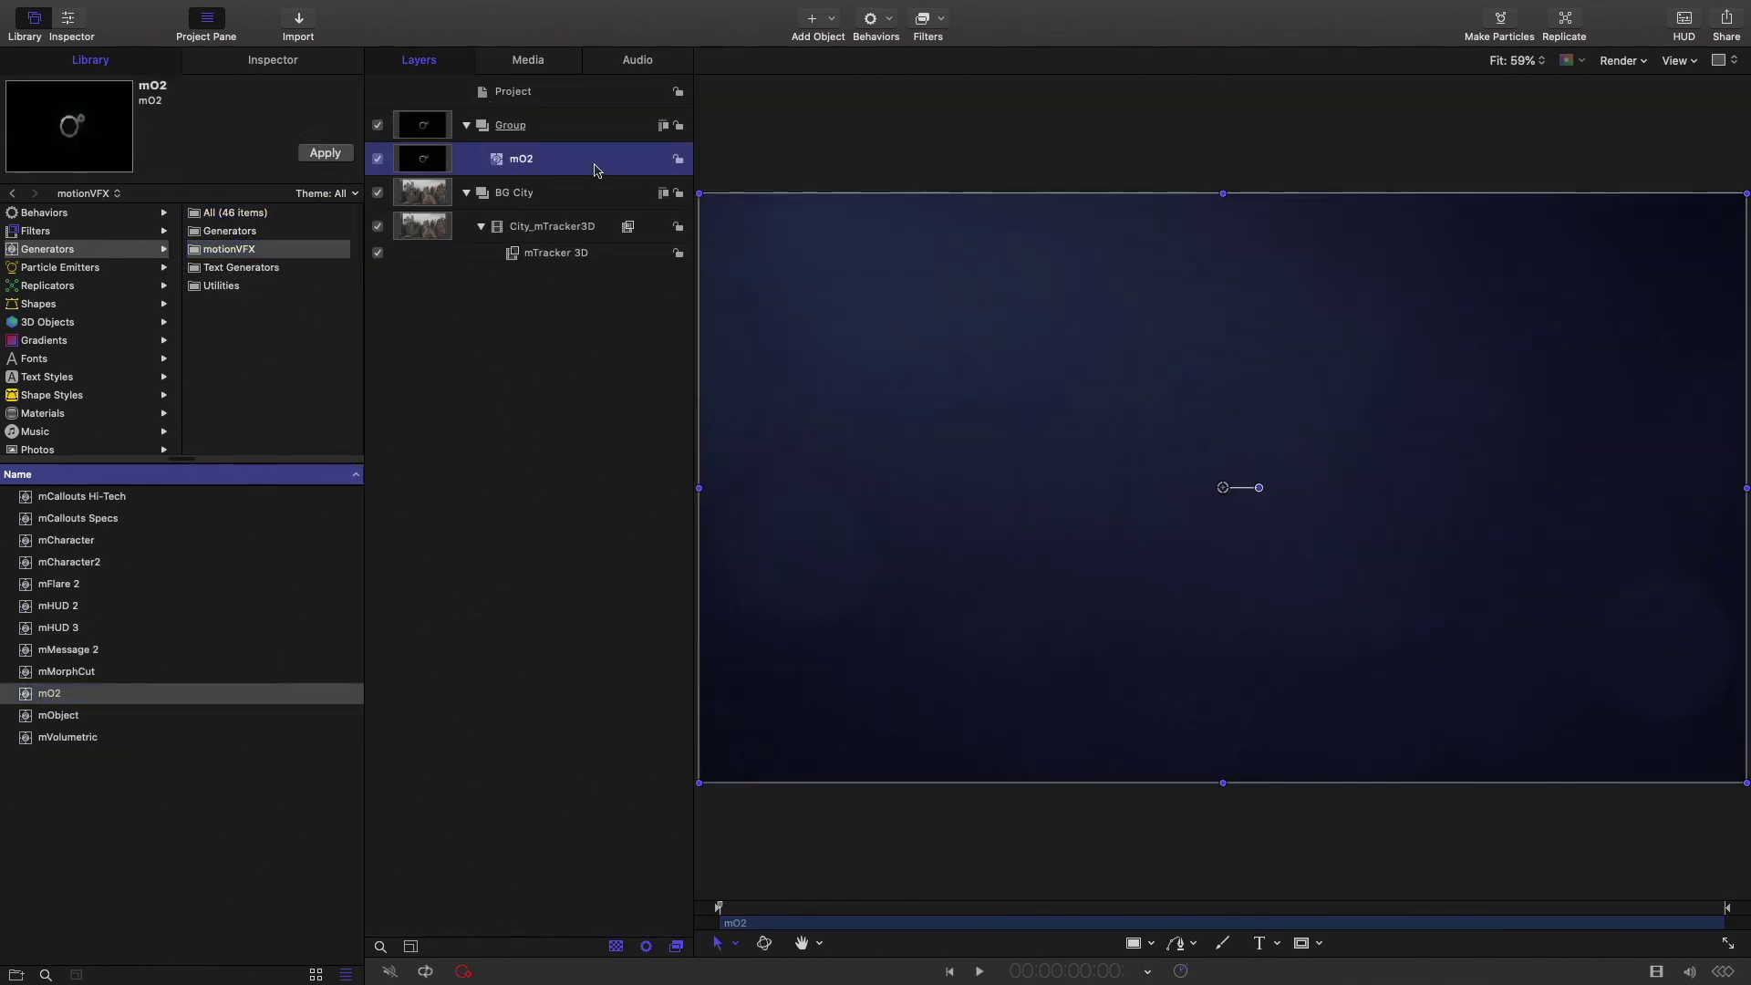
# Choose Tower.fbx from the 3D Models folder as the model to import into the mO2 scene.
pyautogui.click(271, 61)
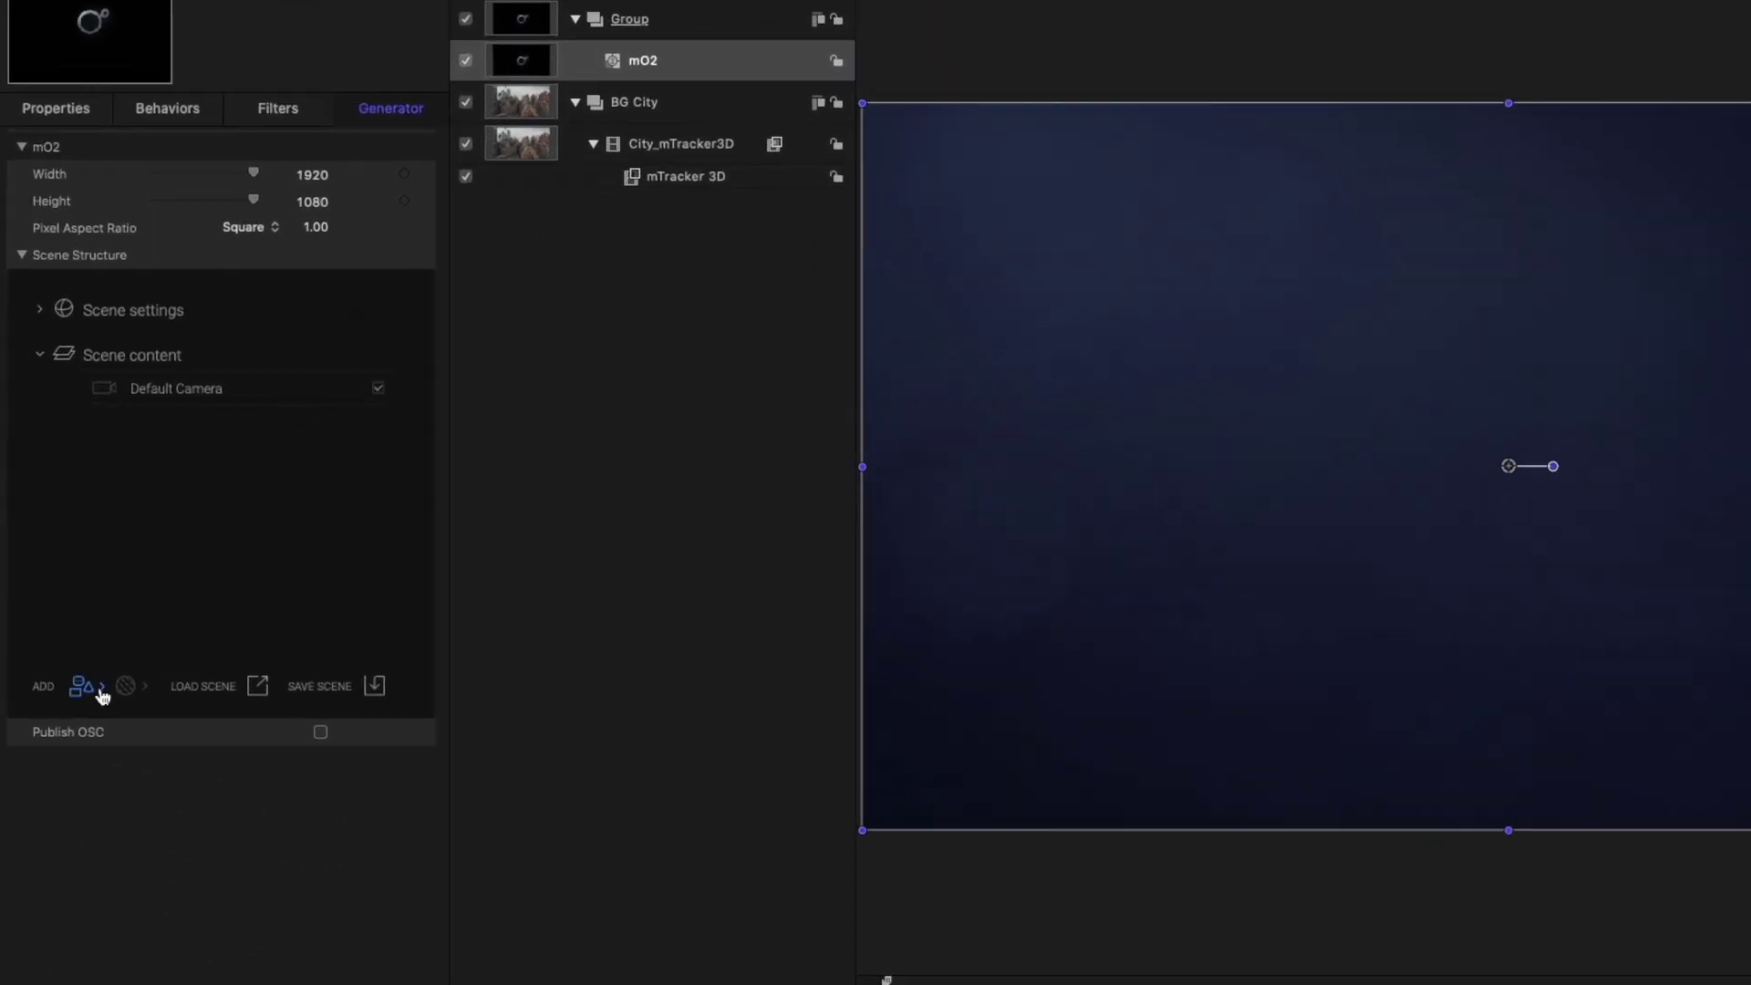
pyautogui.click(102, 695)
pyautogui.moveTo(149, 704)
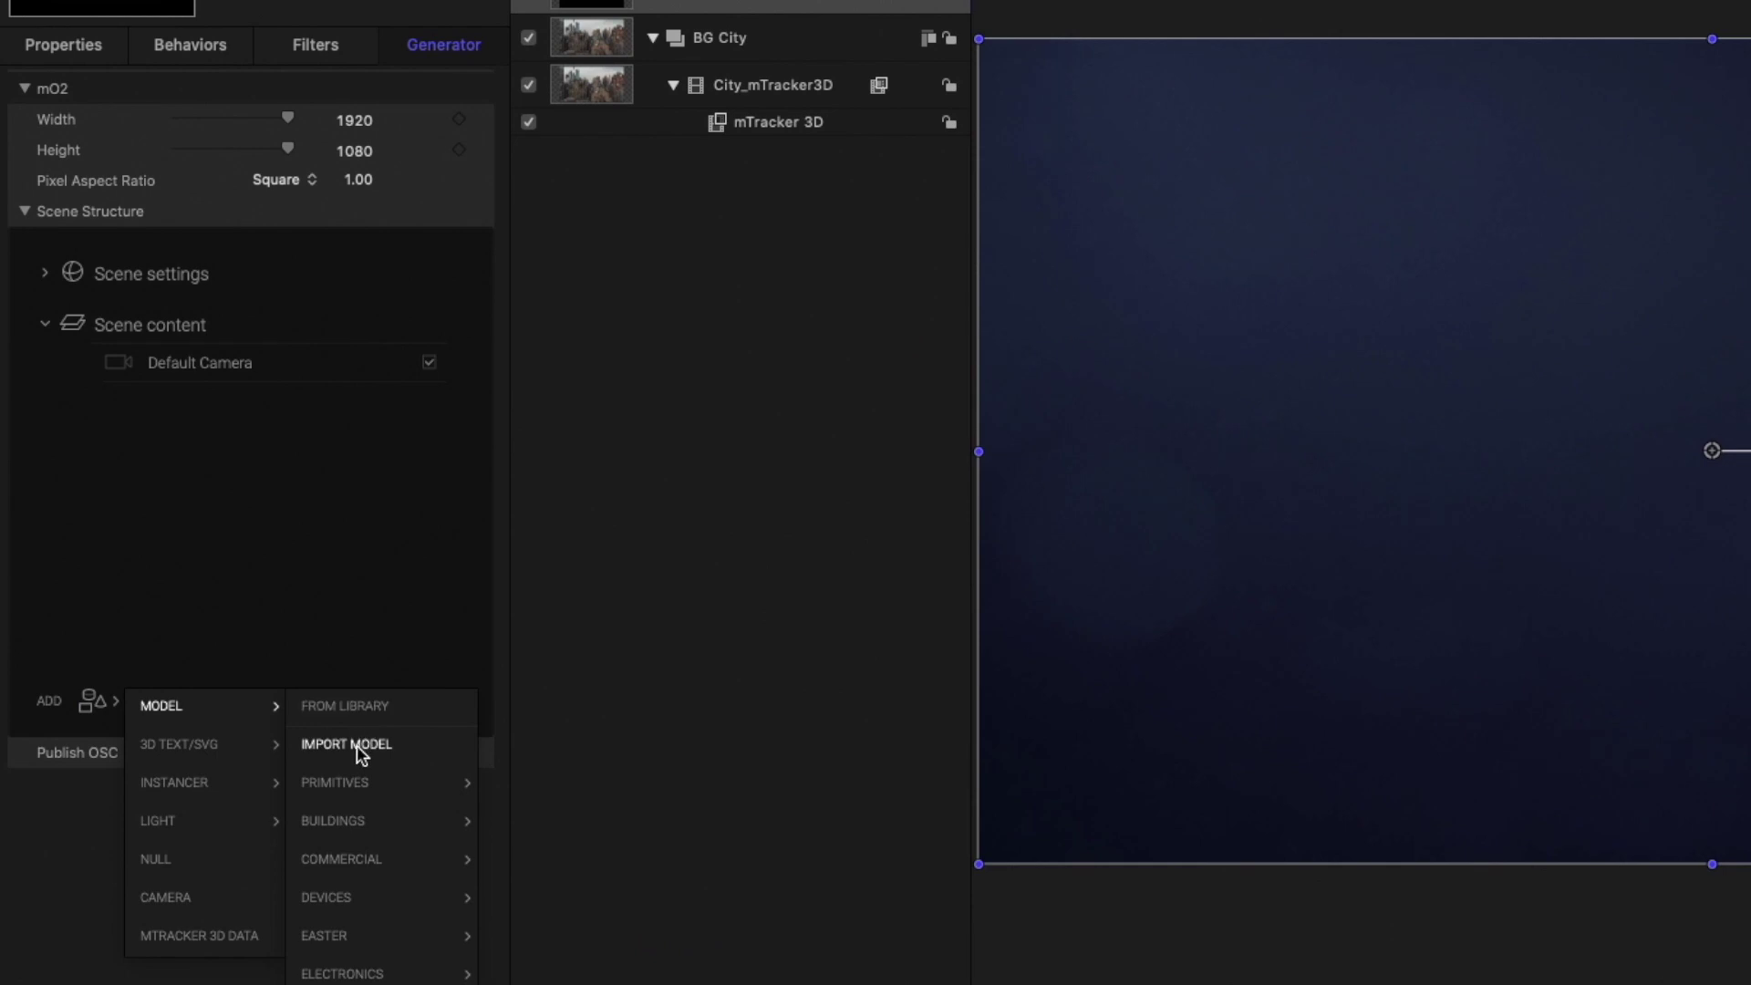
pyautogui.click(358, 746)
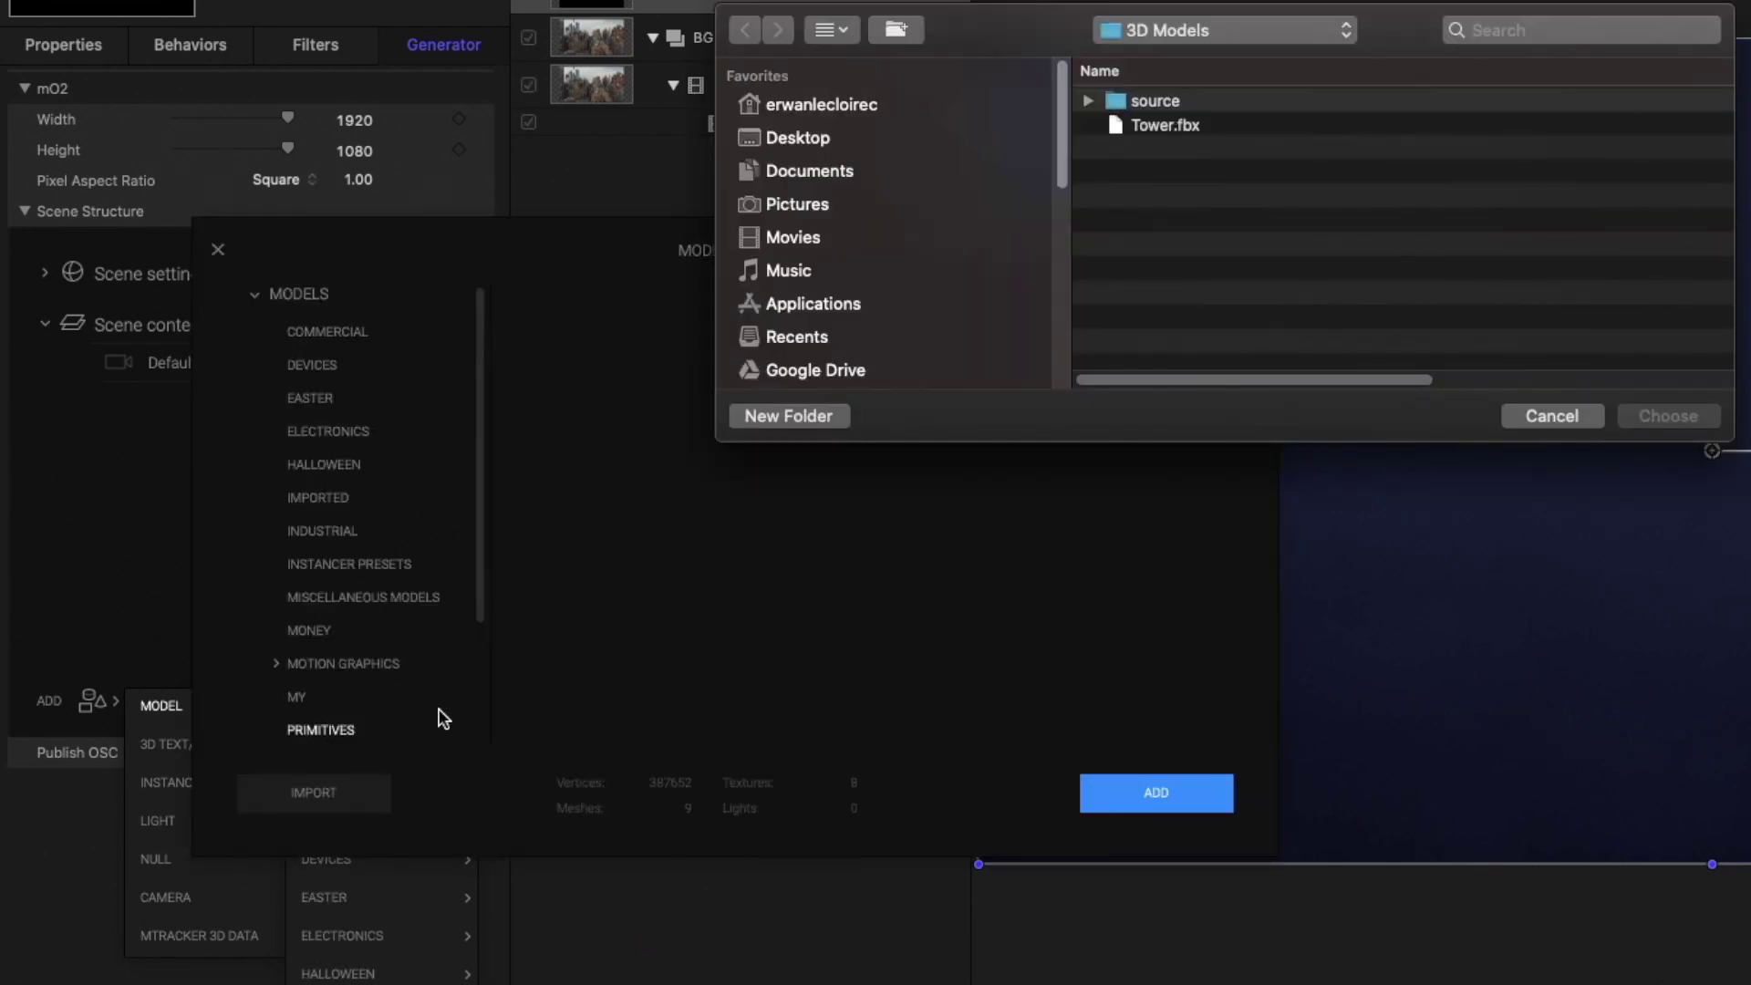
pyautogui.click(1161, 125)
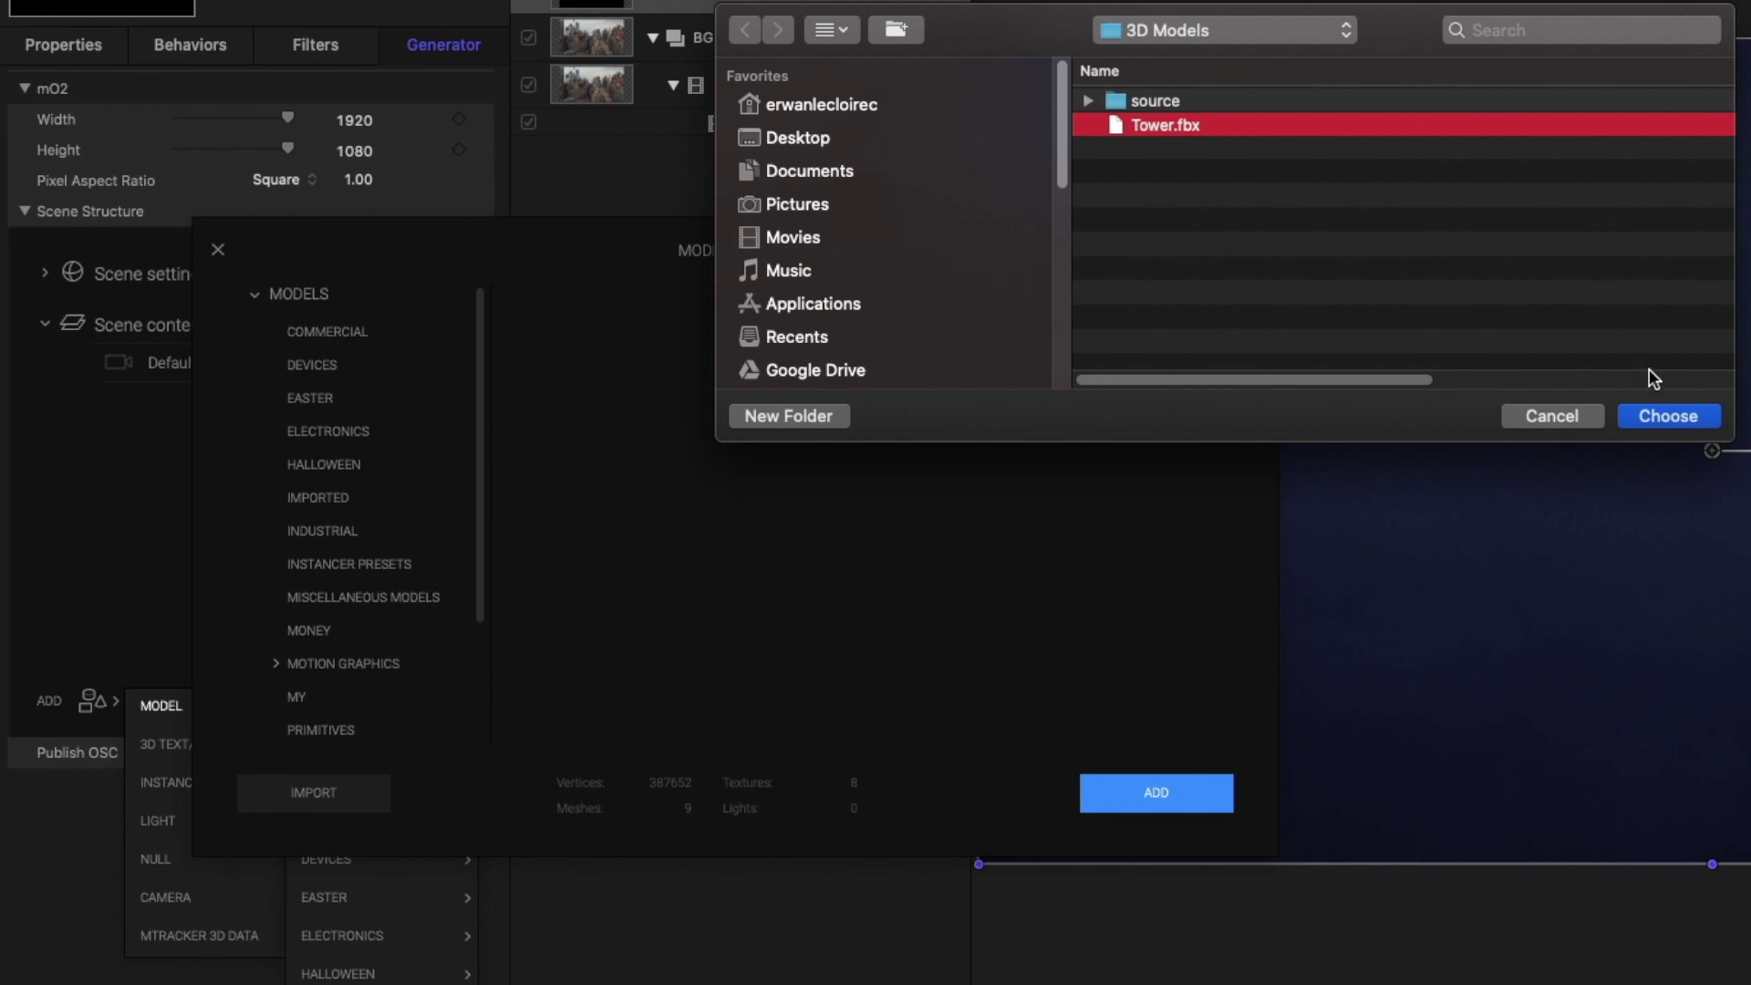
pyautogui.click(1662, 414)
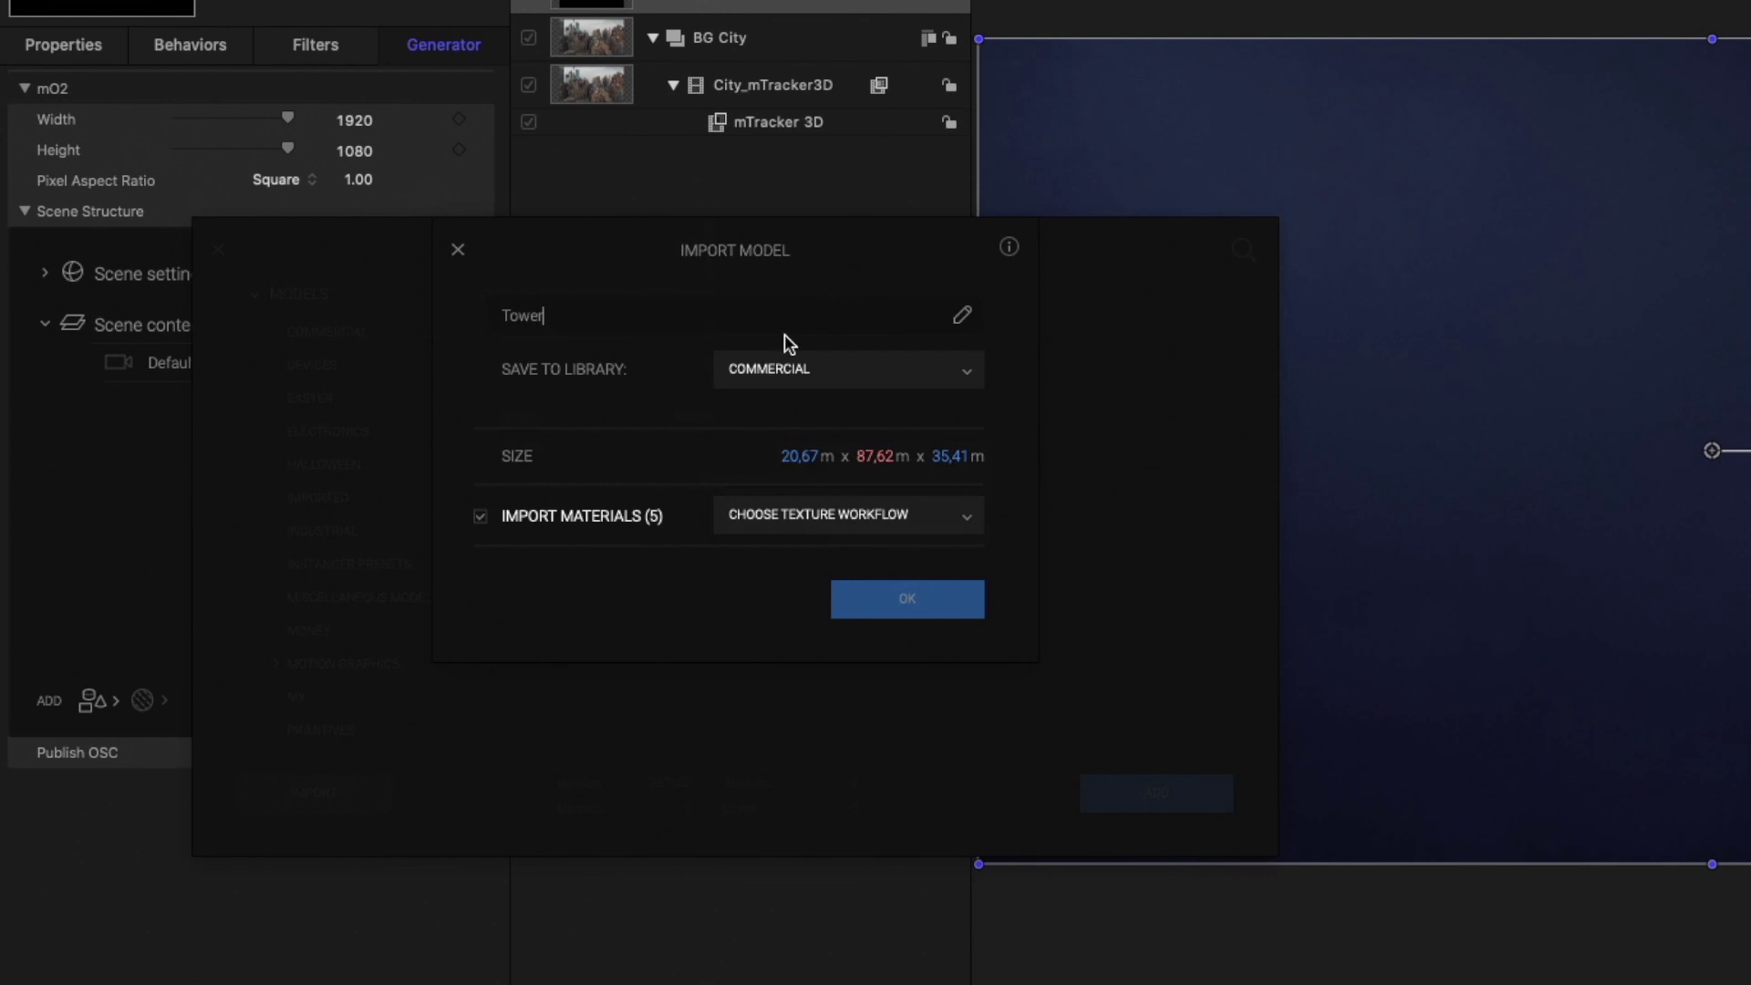
# Create a new model library category named BUILDINGS for saving the tower model.
pyautogui.click(803, 370)
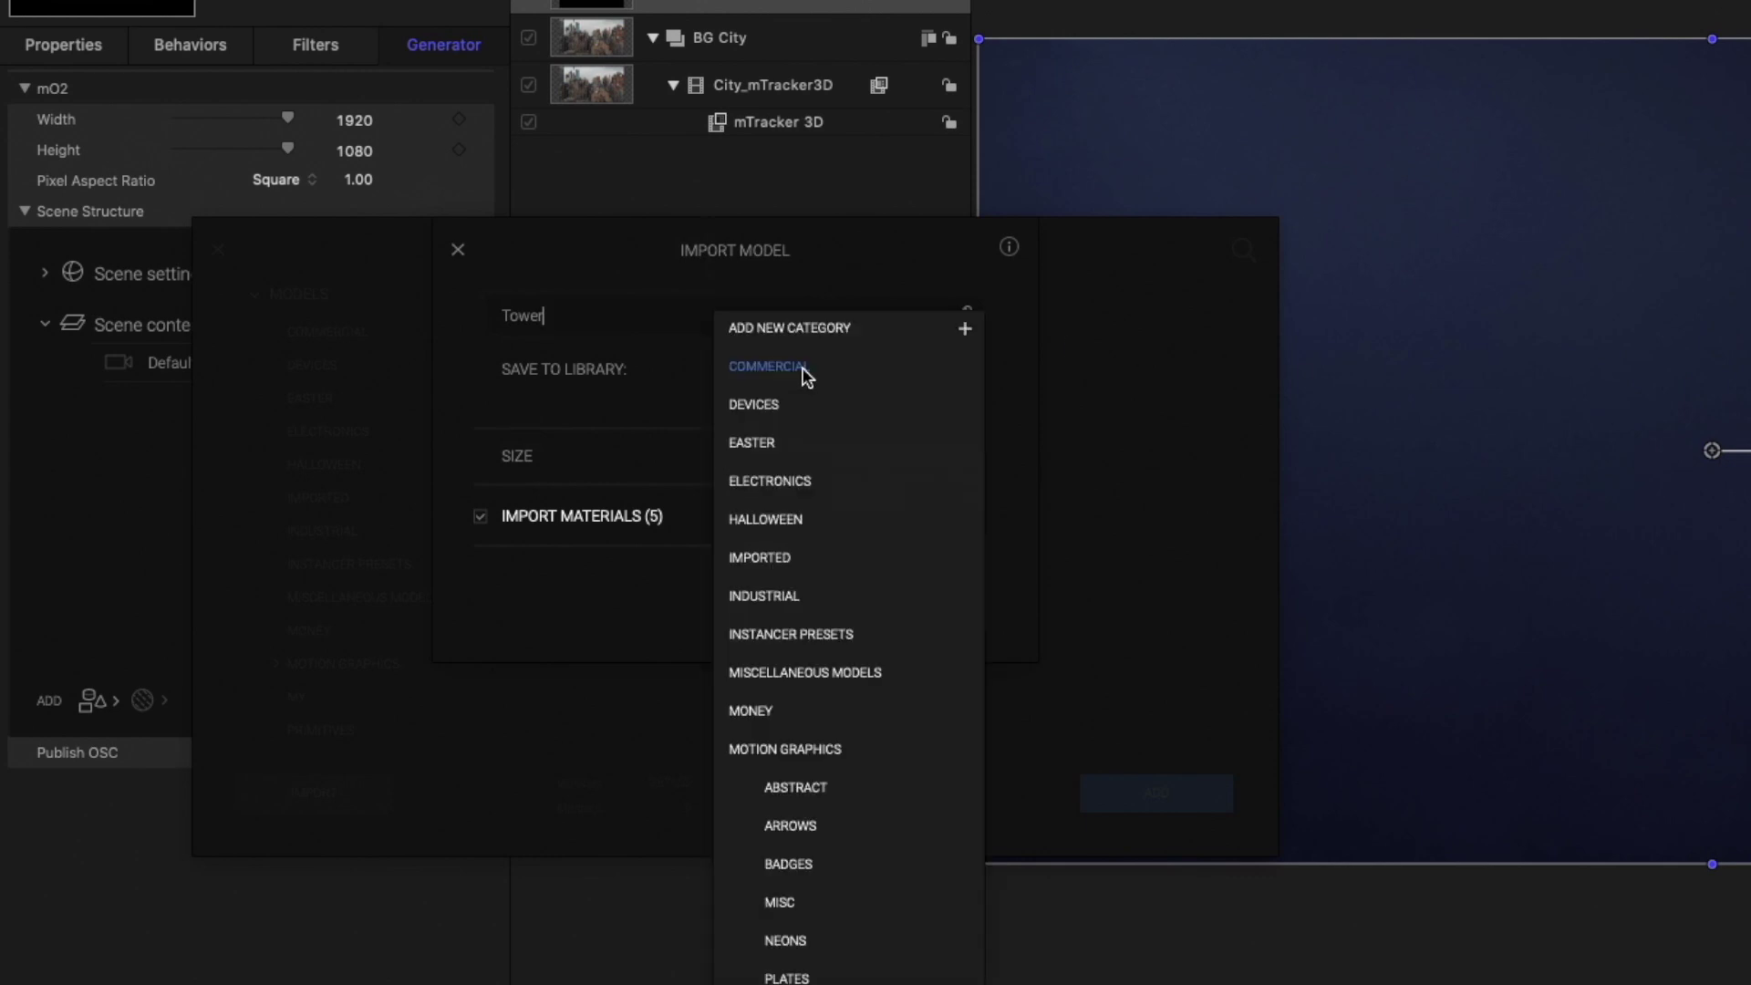
pyautogui.click(804, 328)
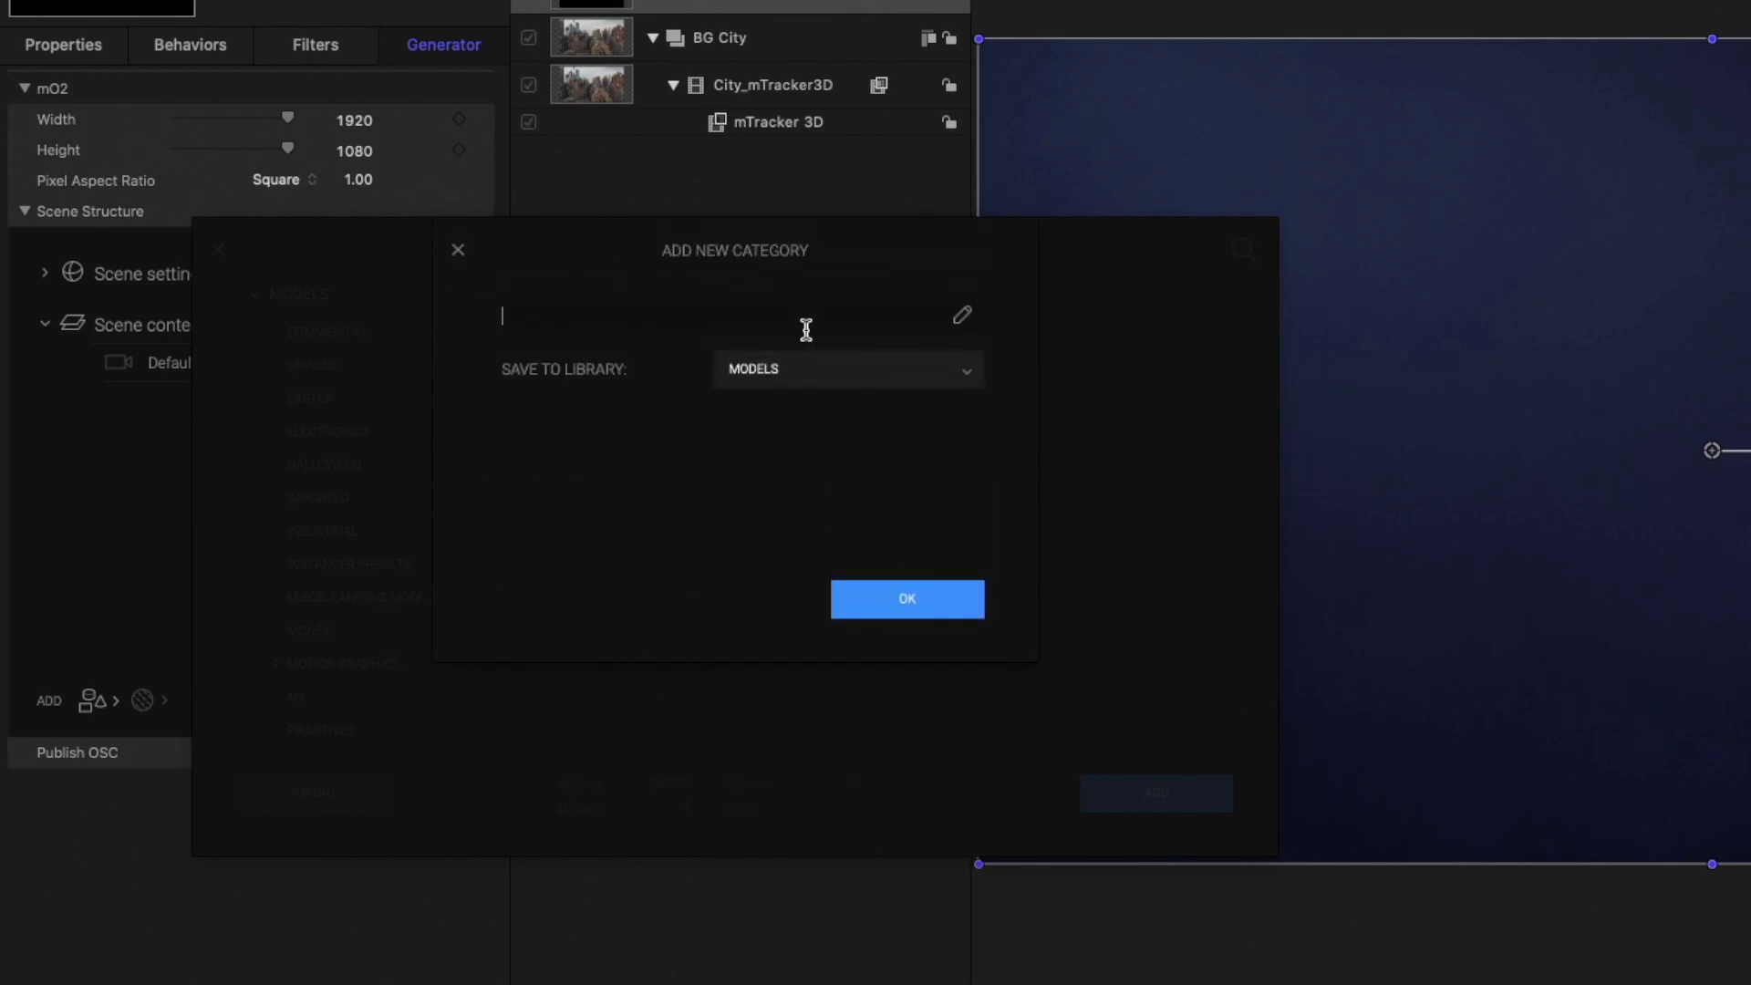
pyautogui.write('BUILDINGS')
pyautogui.click(939, 606)
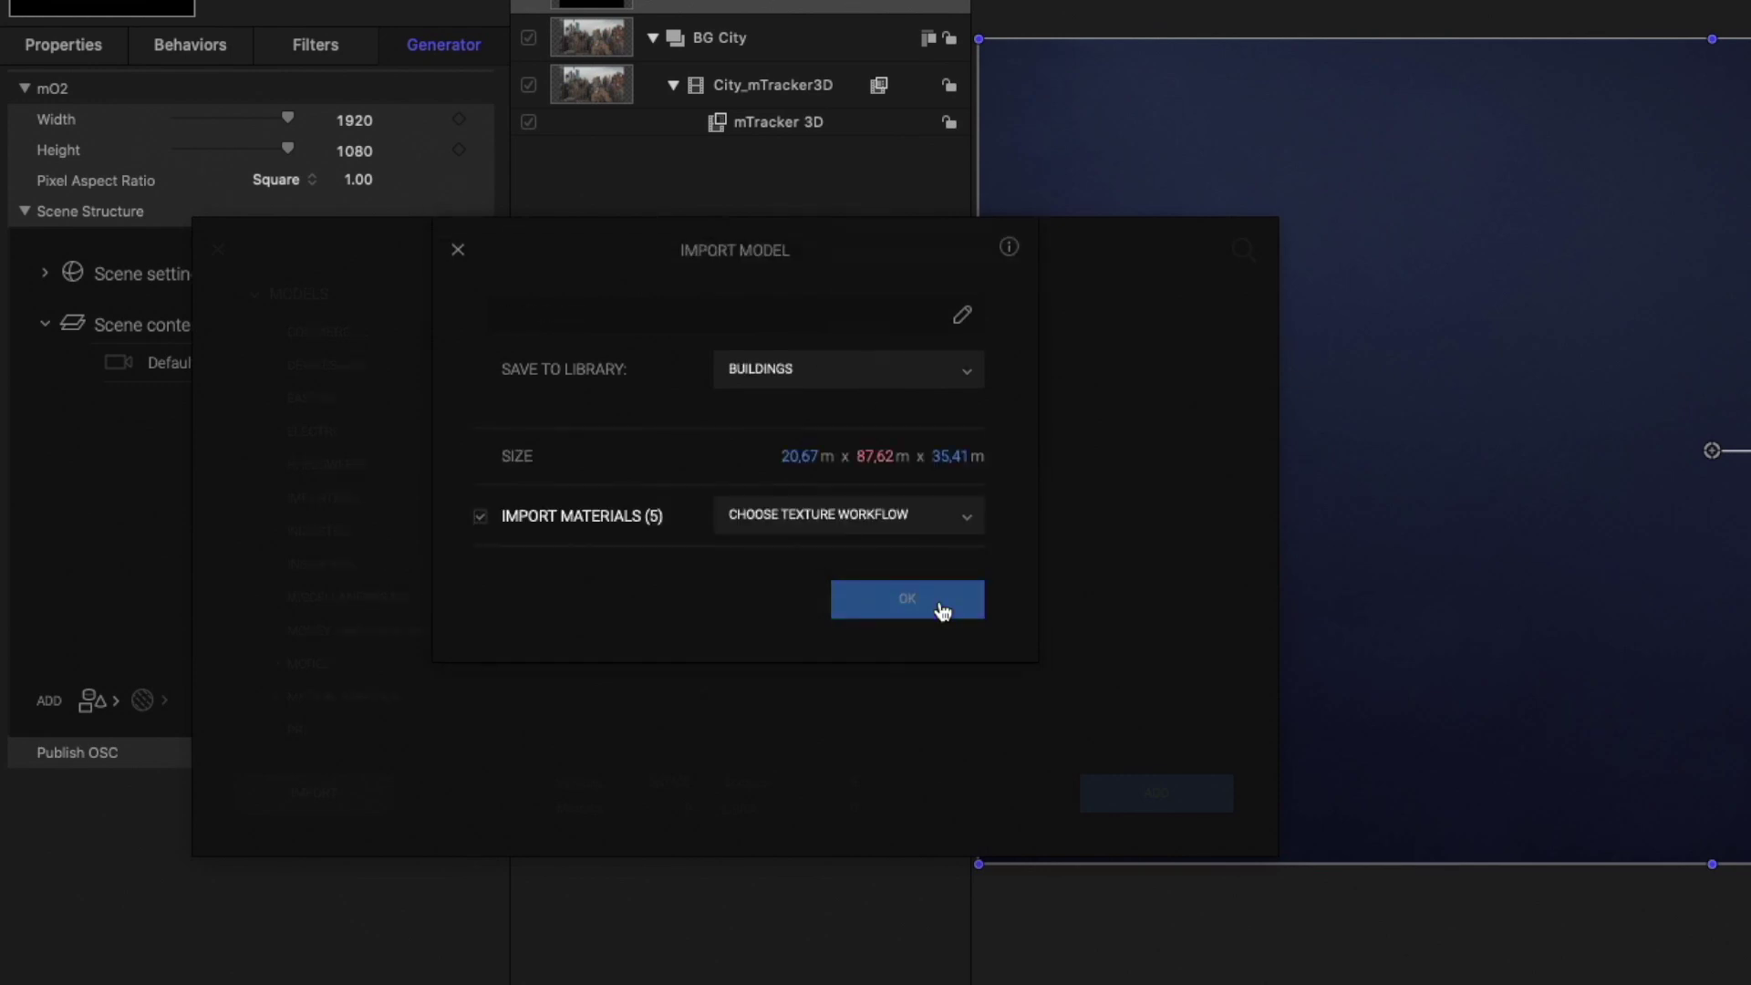
# Import the tower model with its materials using the Legacy texture workflow.
pyautogui.click(803, 522)
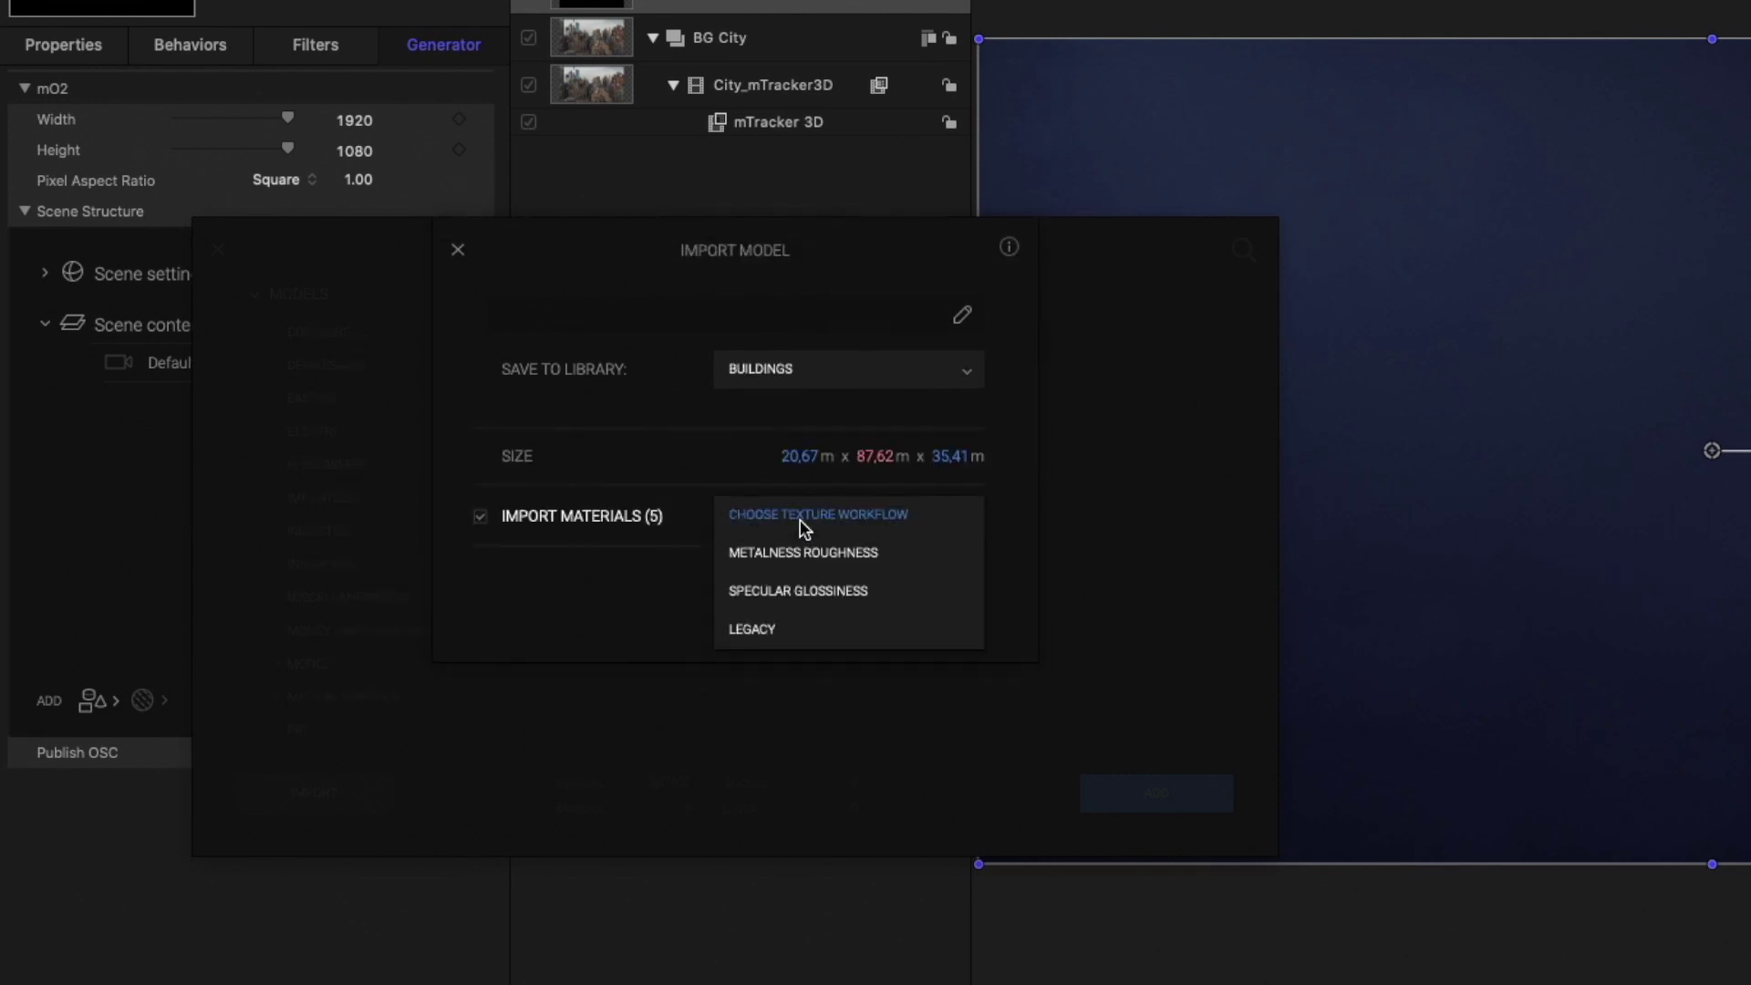
pyautogui.click(777, 630)
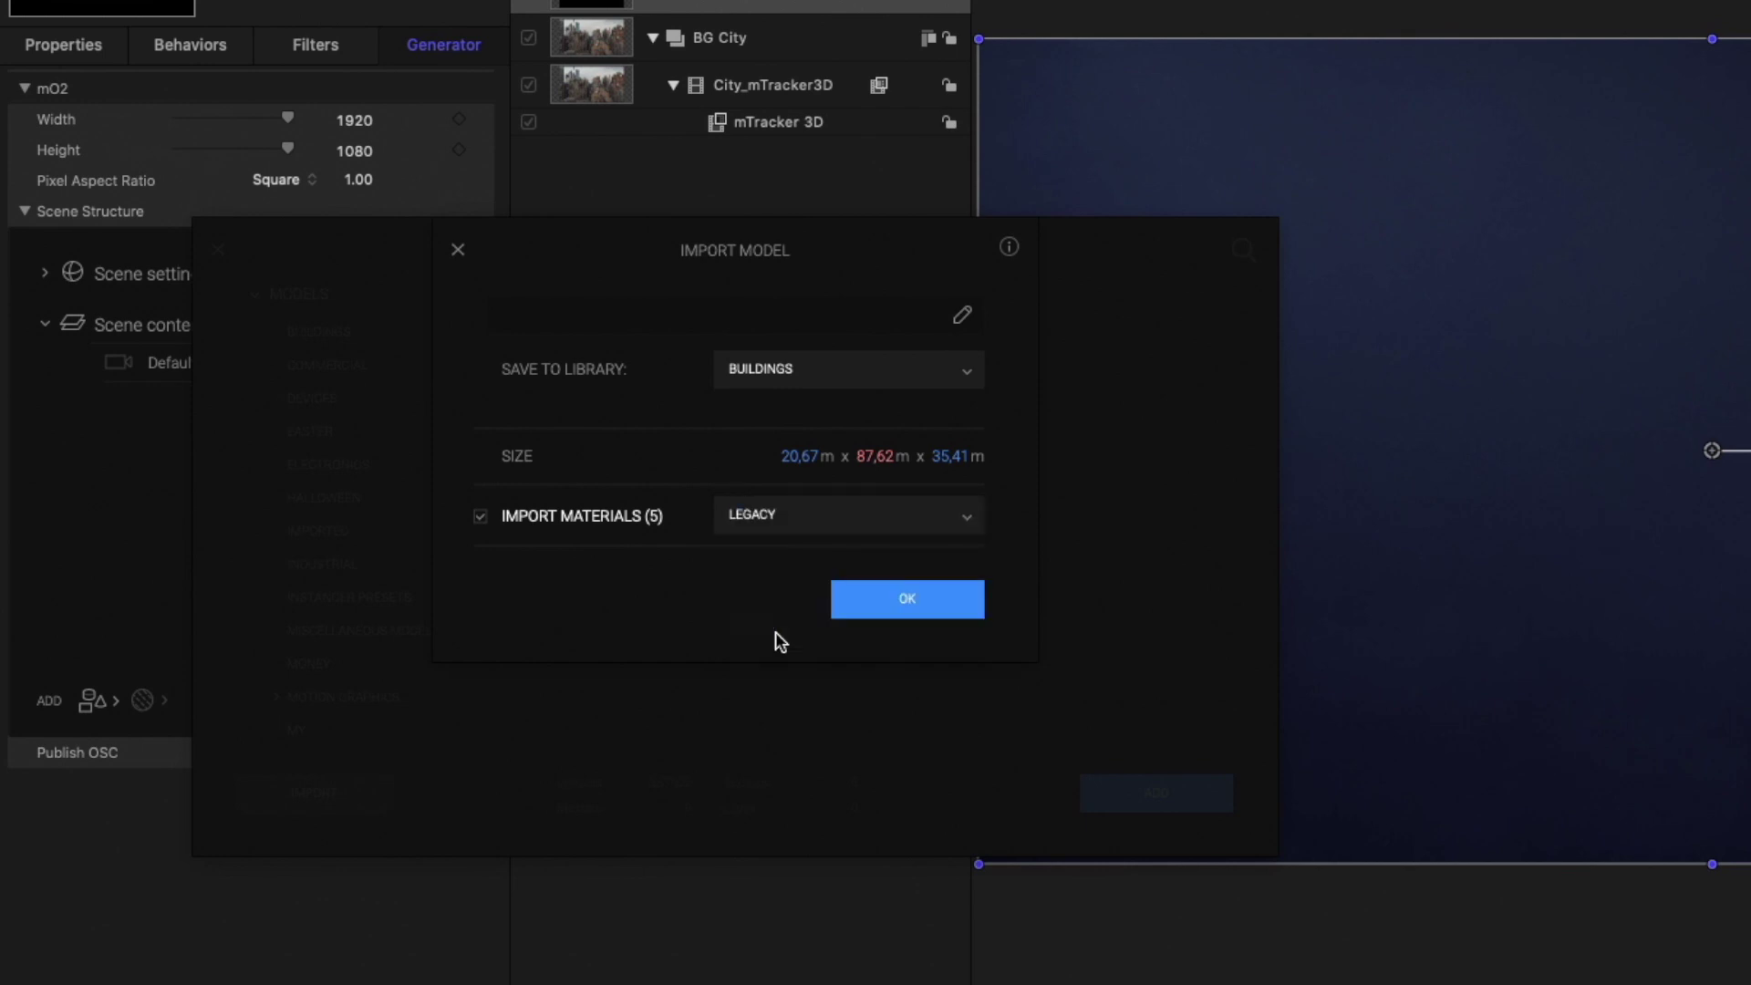
pyautogui.click(907, 602)
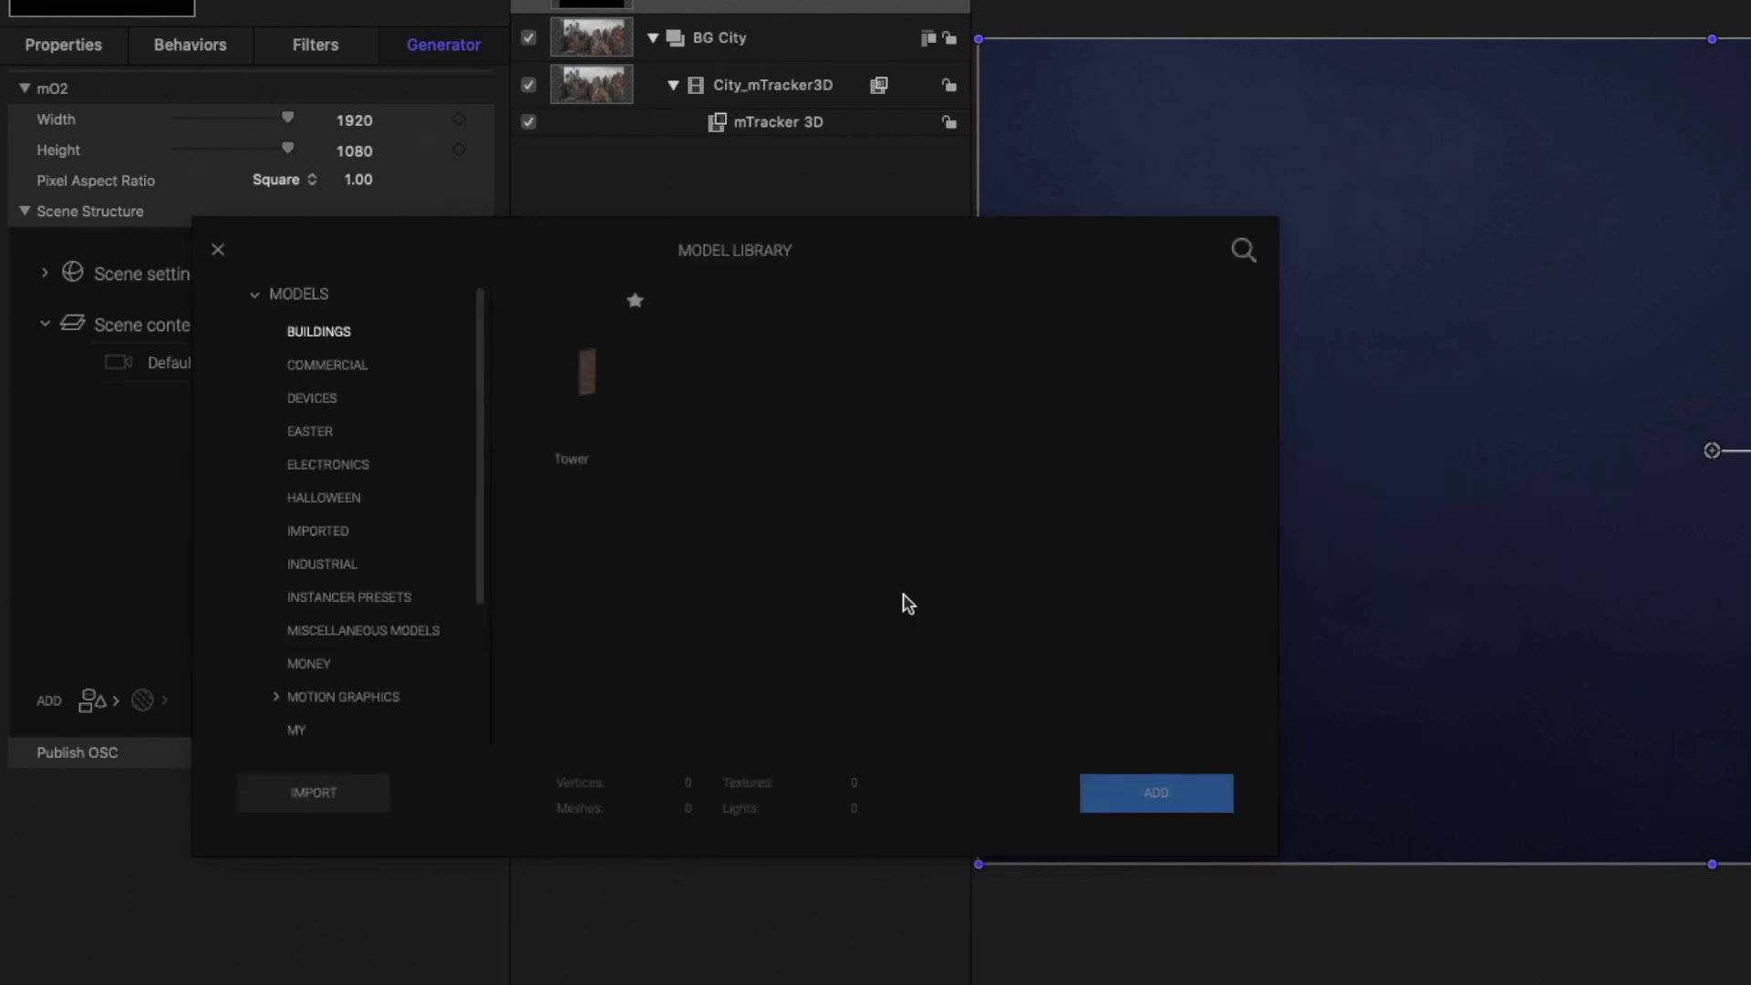
# Add the Tower model from the BUILDINGS category to the mO2 scene and activate the Adjust Item tool.
pyautogui.click(586, 381)
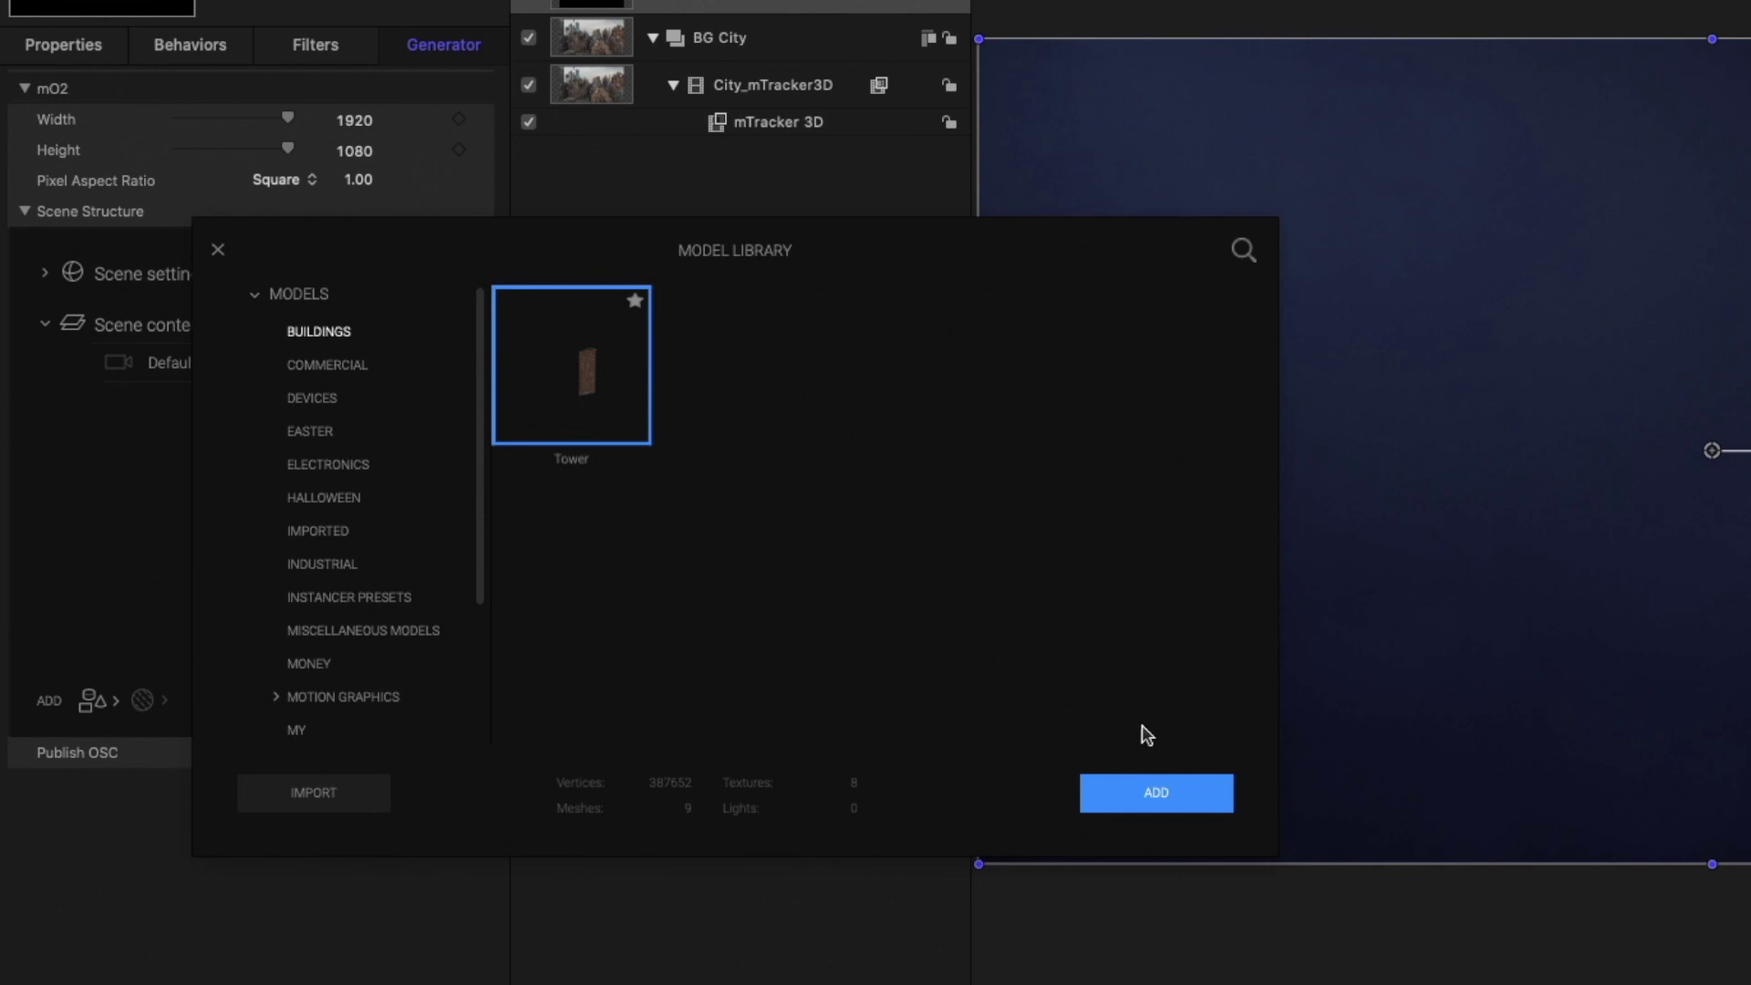
pyautogui.click(1156, 792)
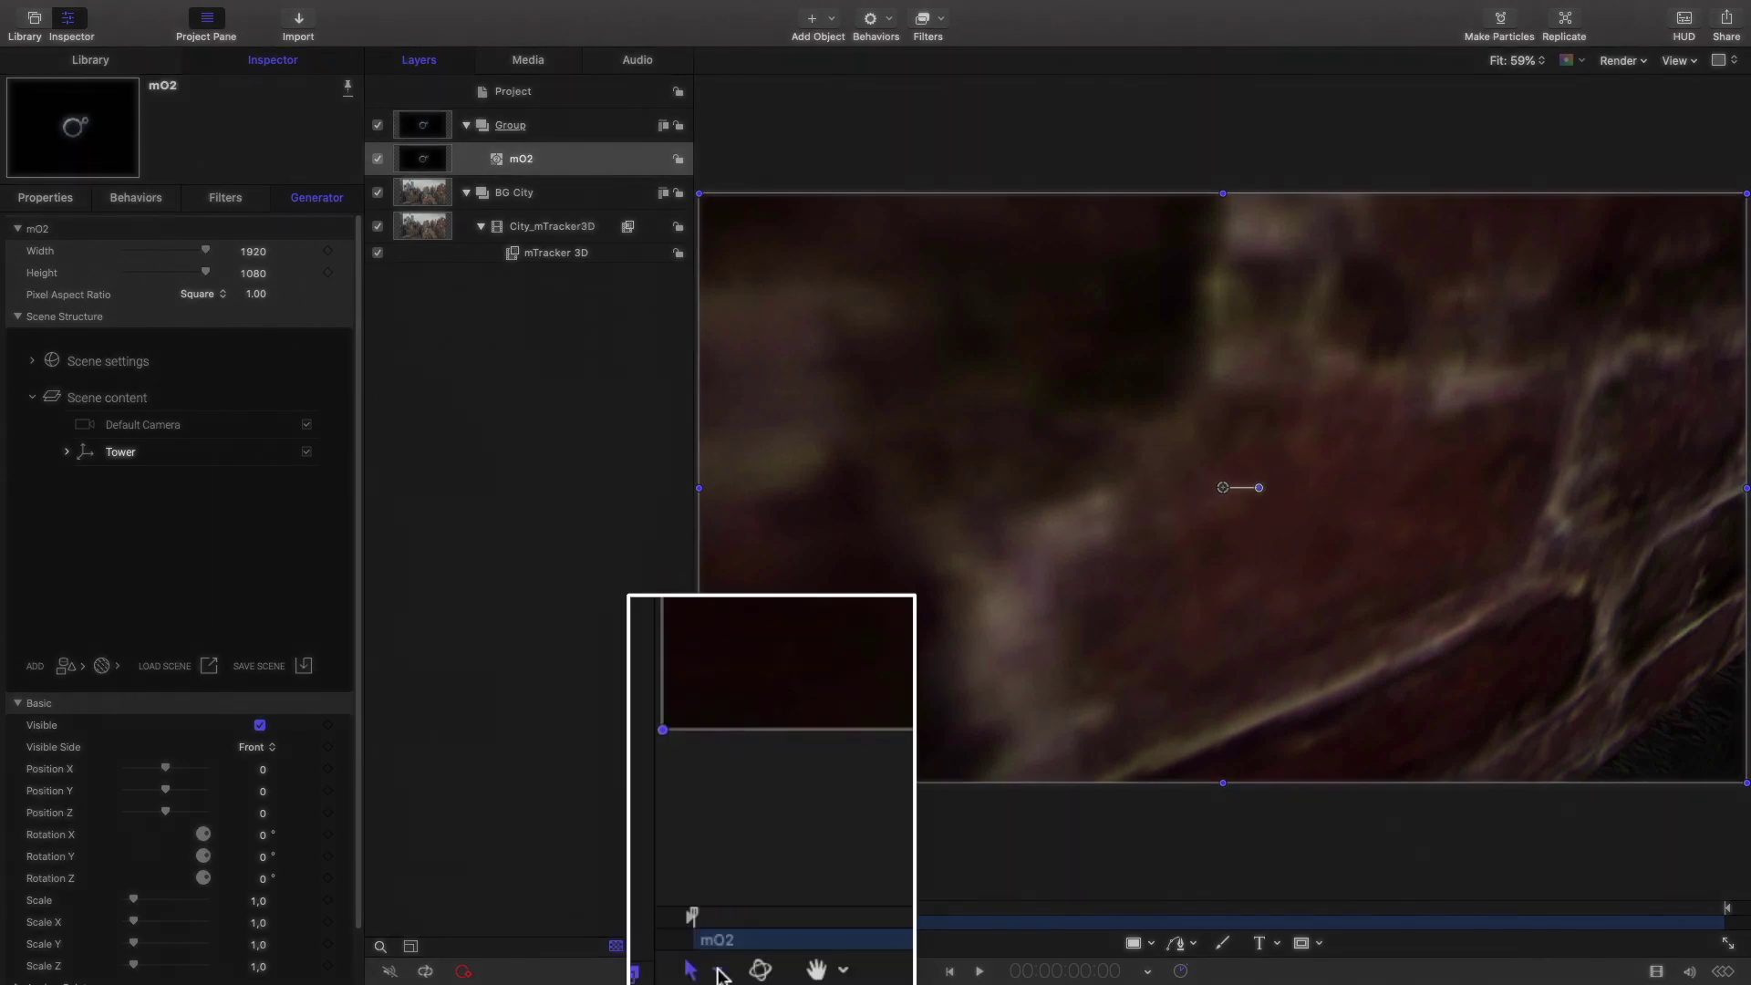
pyautogui.click(735, 943)
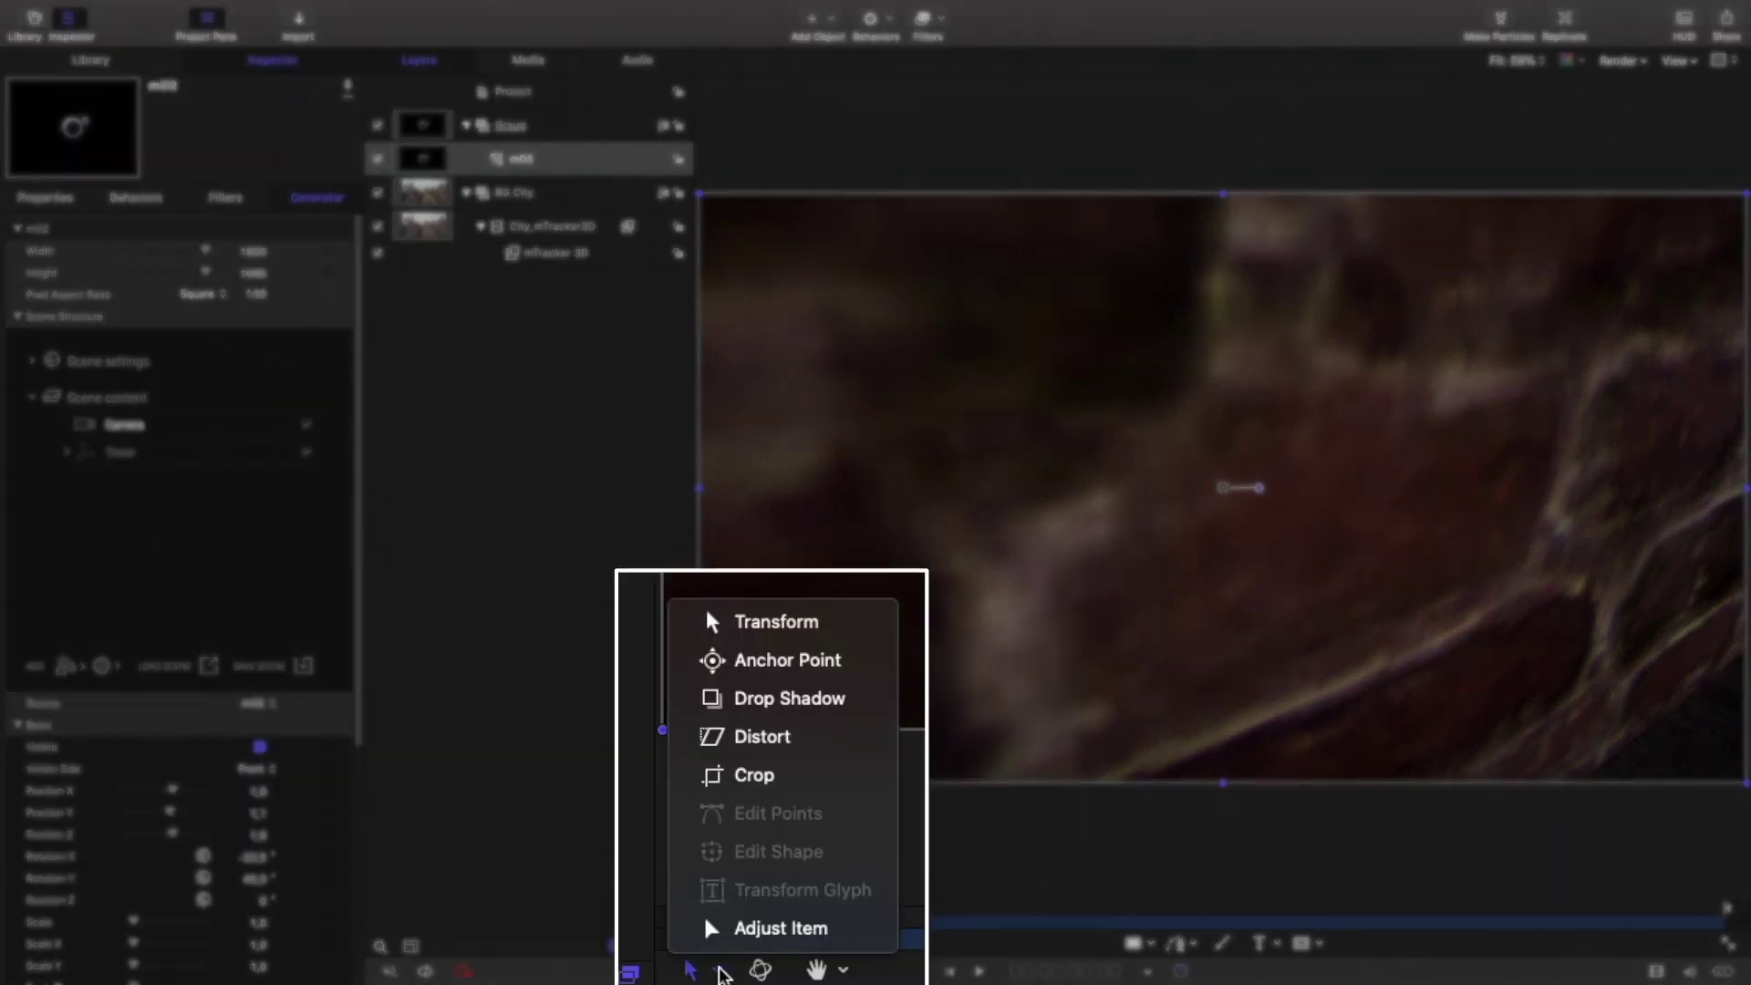
pyautogui.click(768, 922)
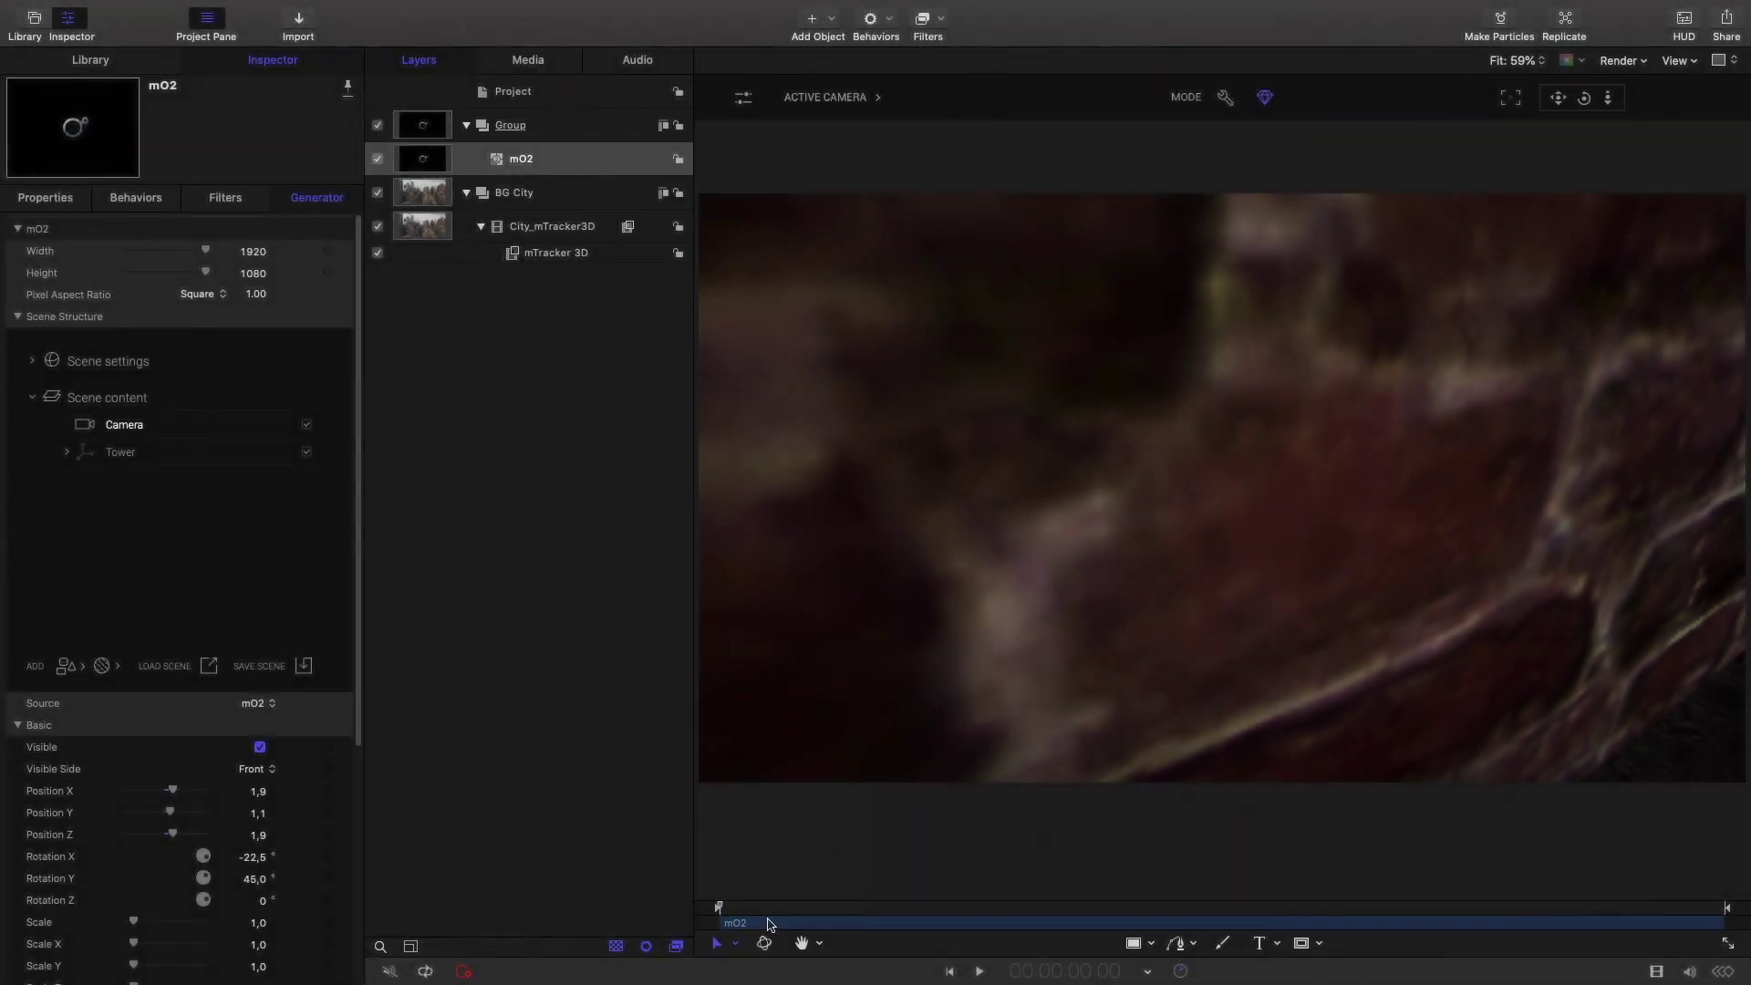
pyautogui.click(743, 99)
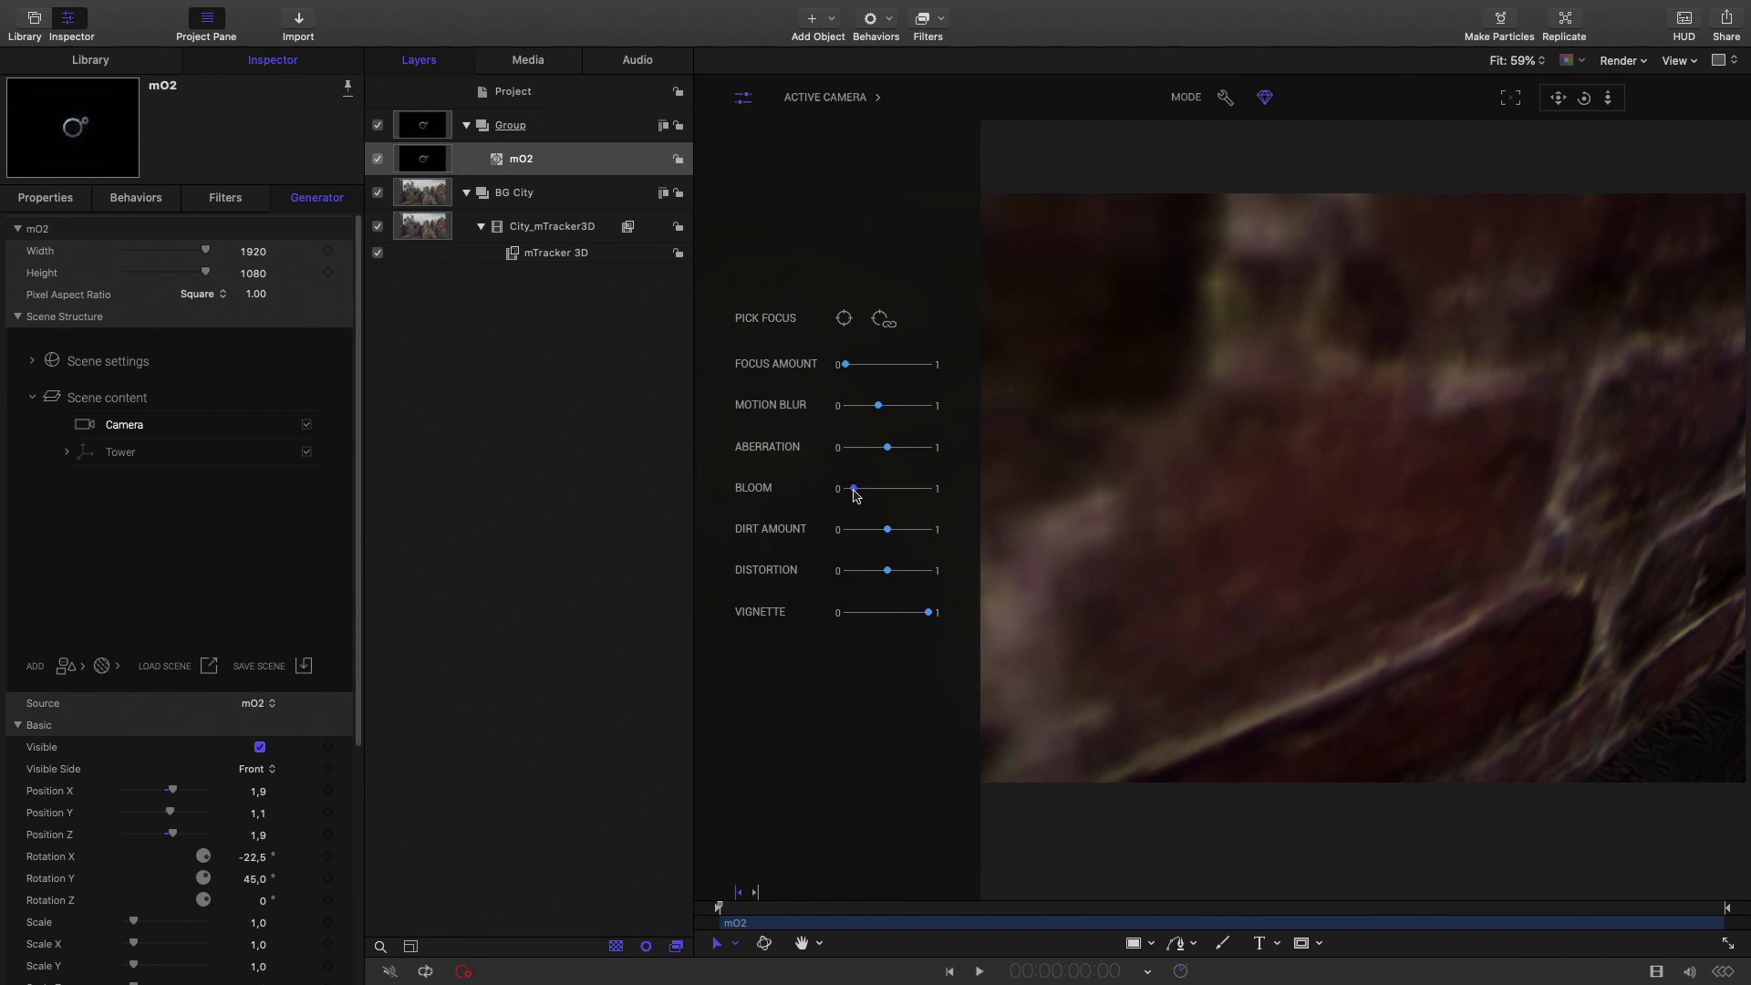
pyautogui.moveTo(854, 491); pyautogui.dragTo(850, 495)
pyautogui.click(743, 97)
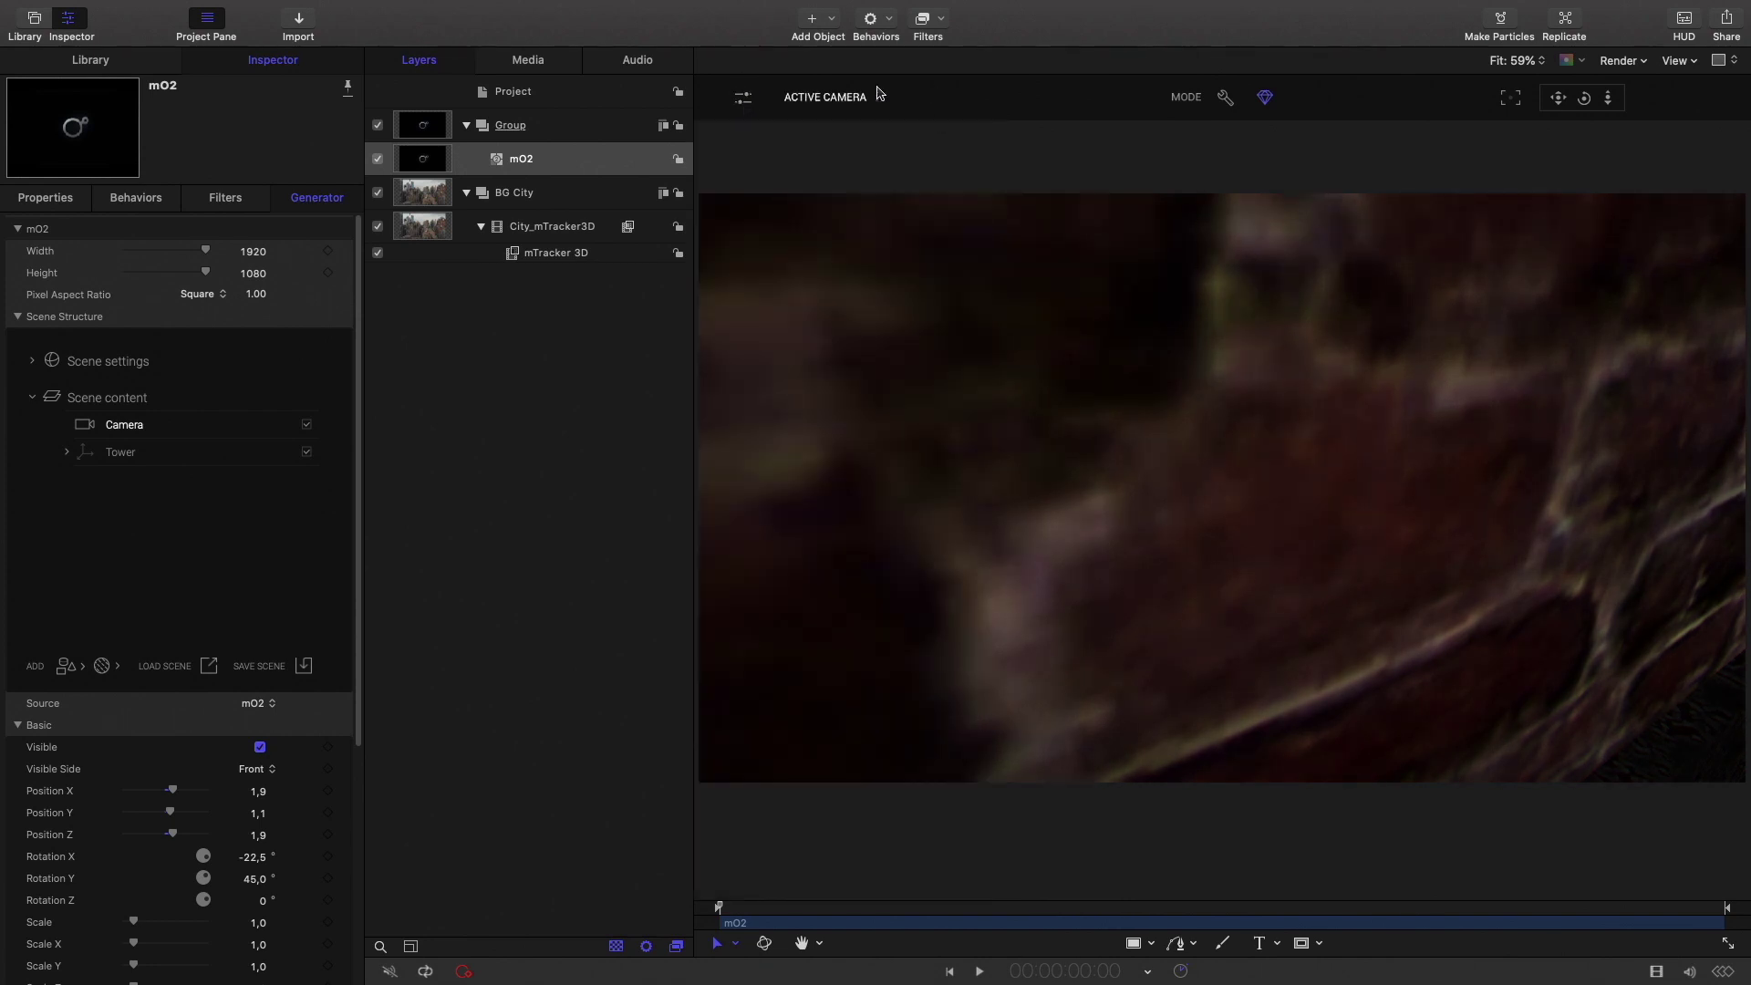
# In the Active Camera view, dolly the camera back to about X 43.2, Y 47.8, Z 50.4 to frame the tower's upper part.
pyautogui.click(850, 101)
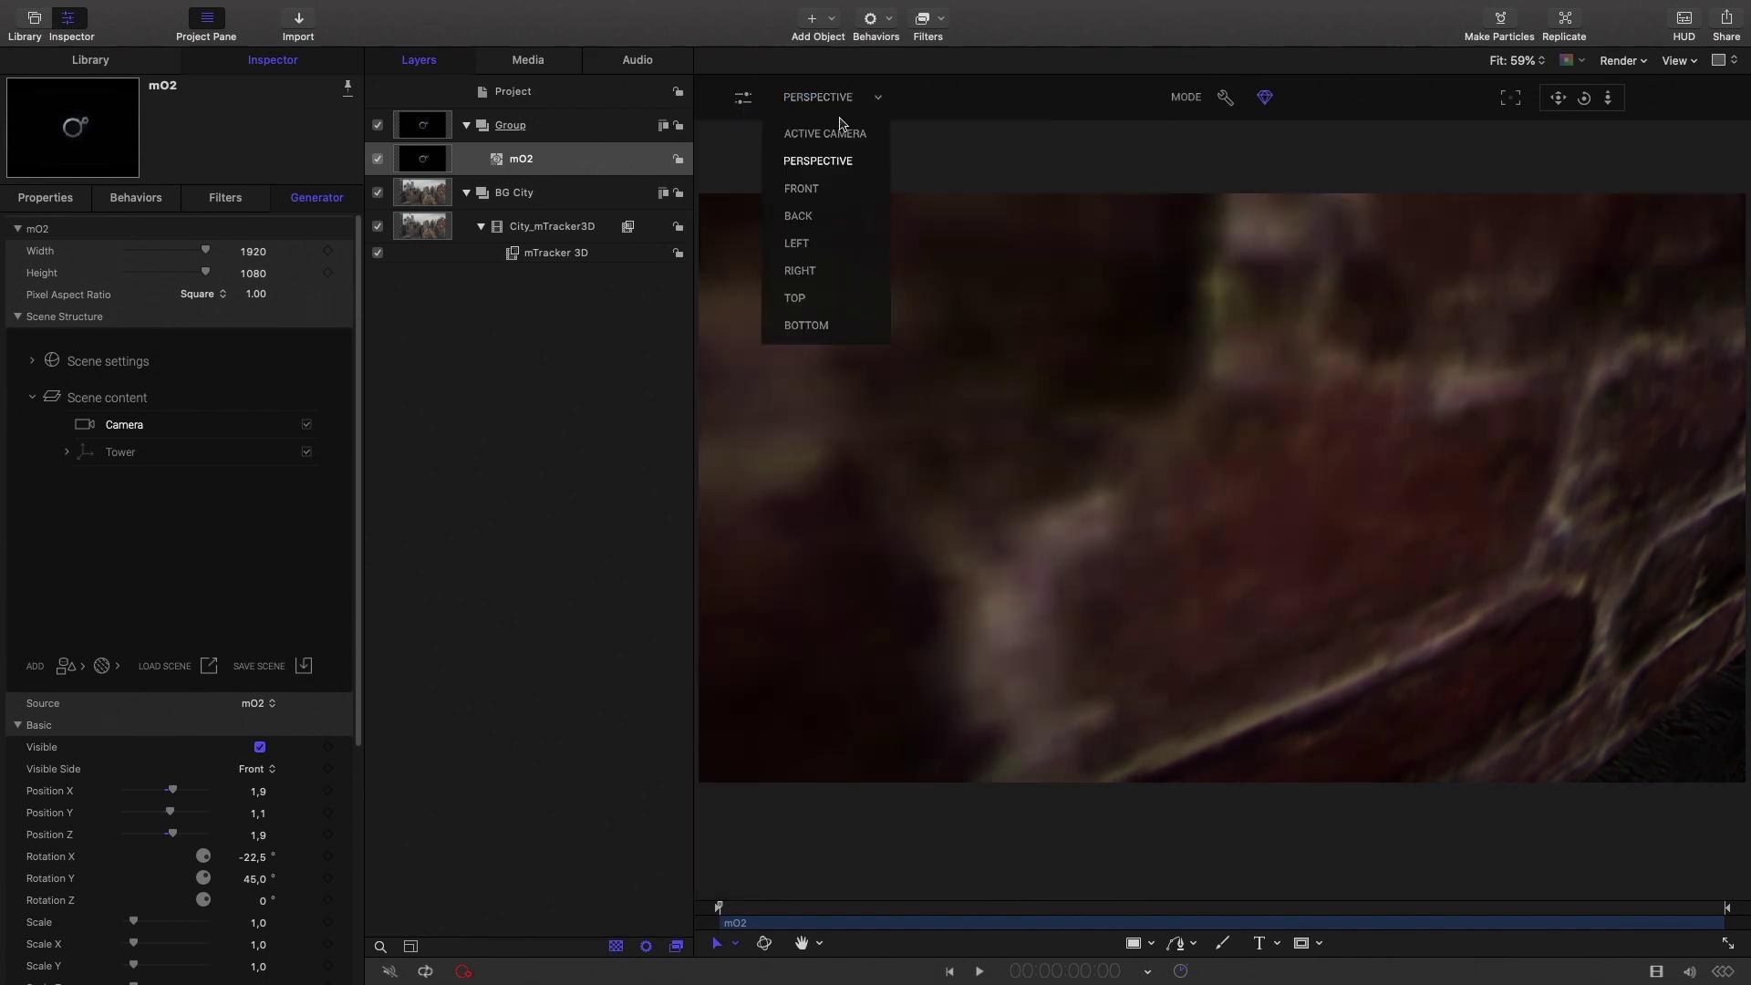
pyautogui.click(833, 131)
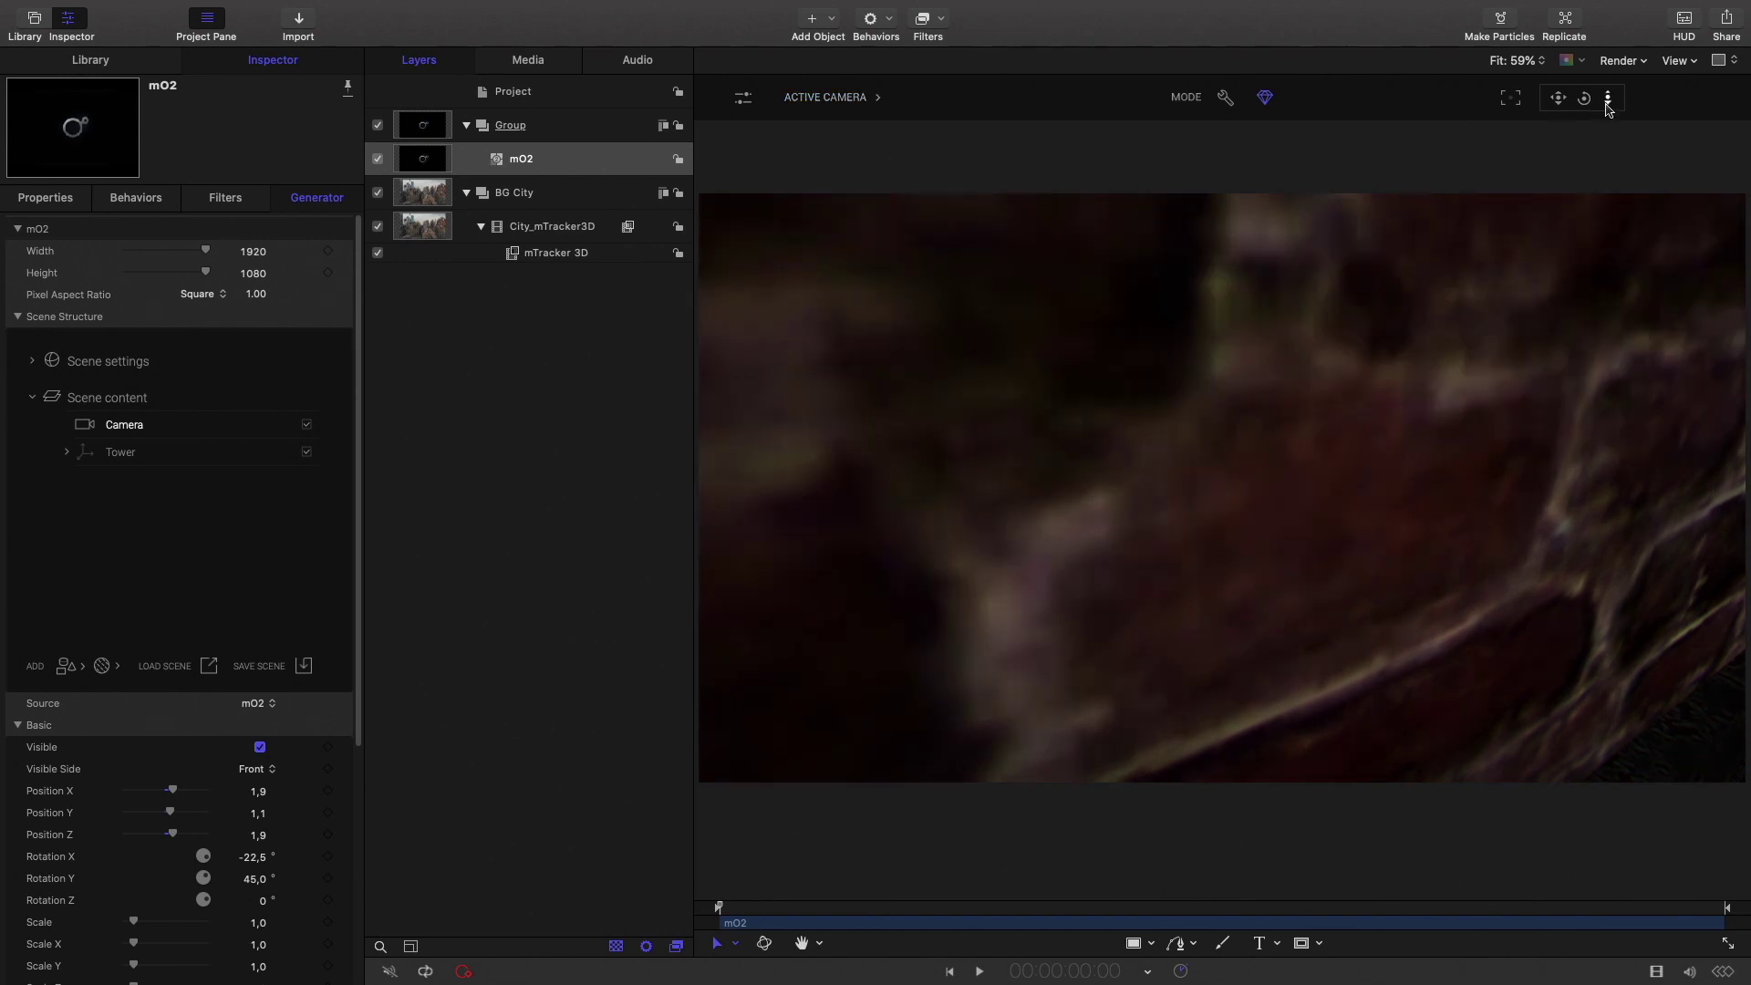
pyautogui.moveTo(1610, 106); pyautogui.dragTo(1610, 237)
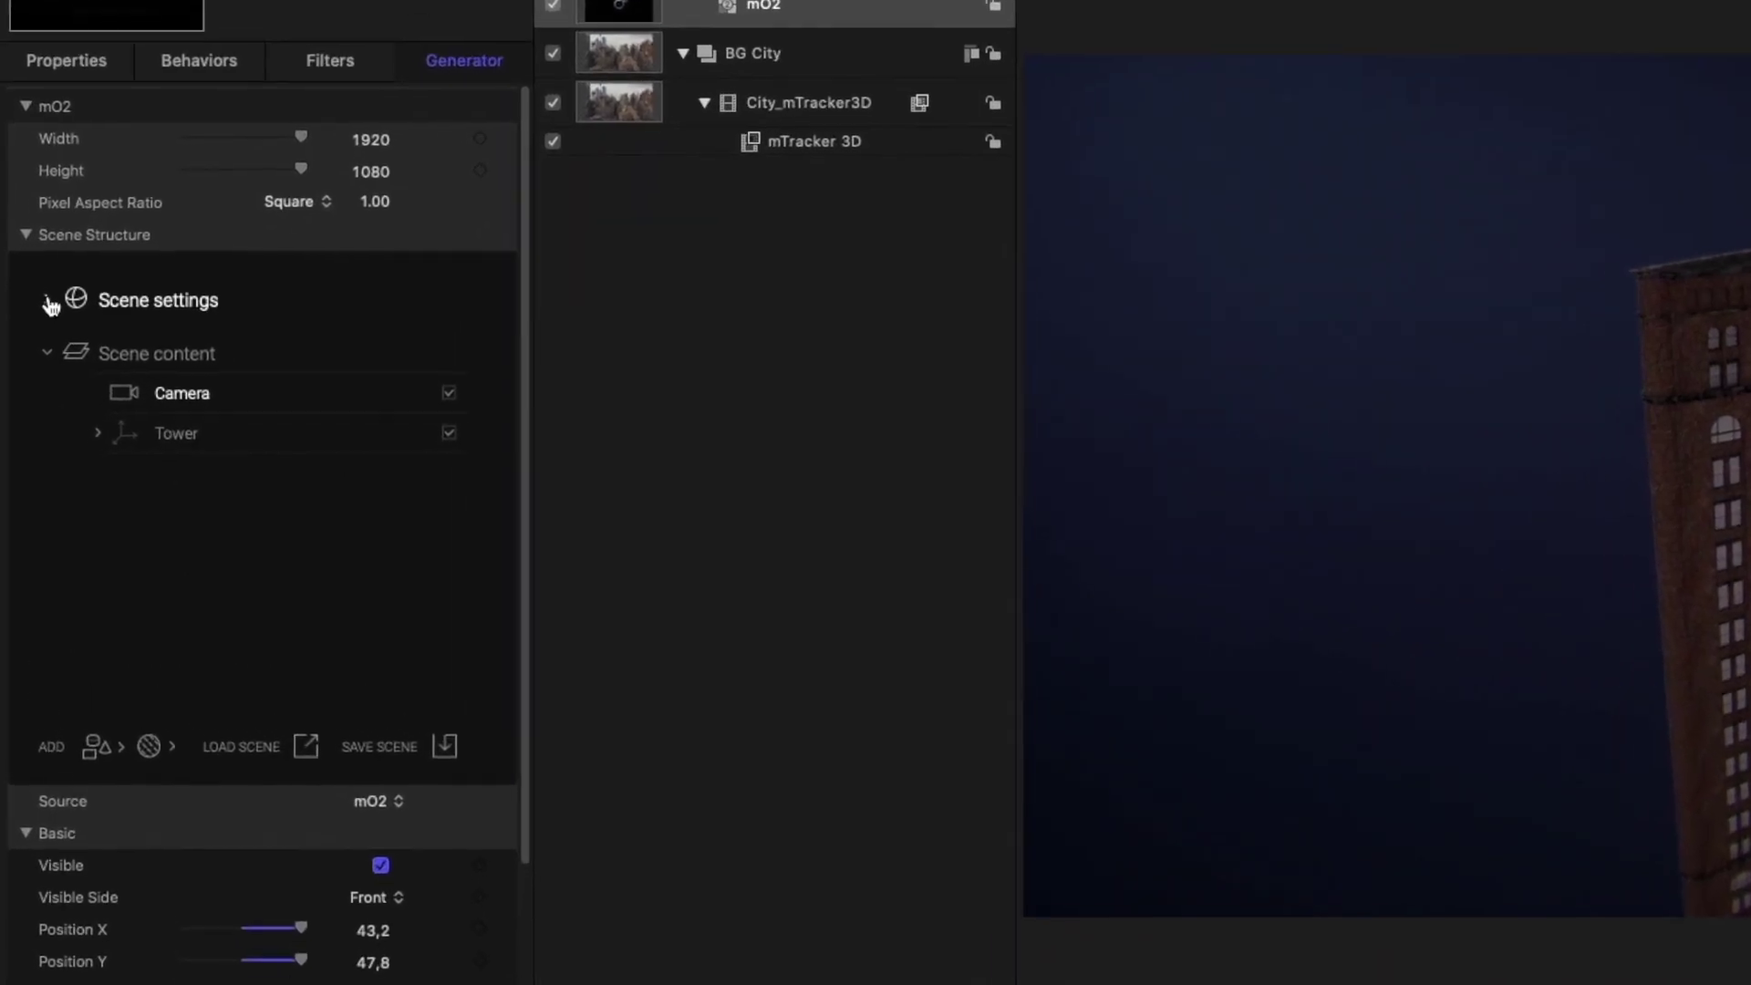
# Set the mO2 scene's background type to Alpha Channel in the scene settings.
pyautogui.click(34, 365)
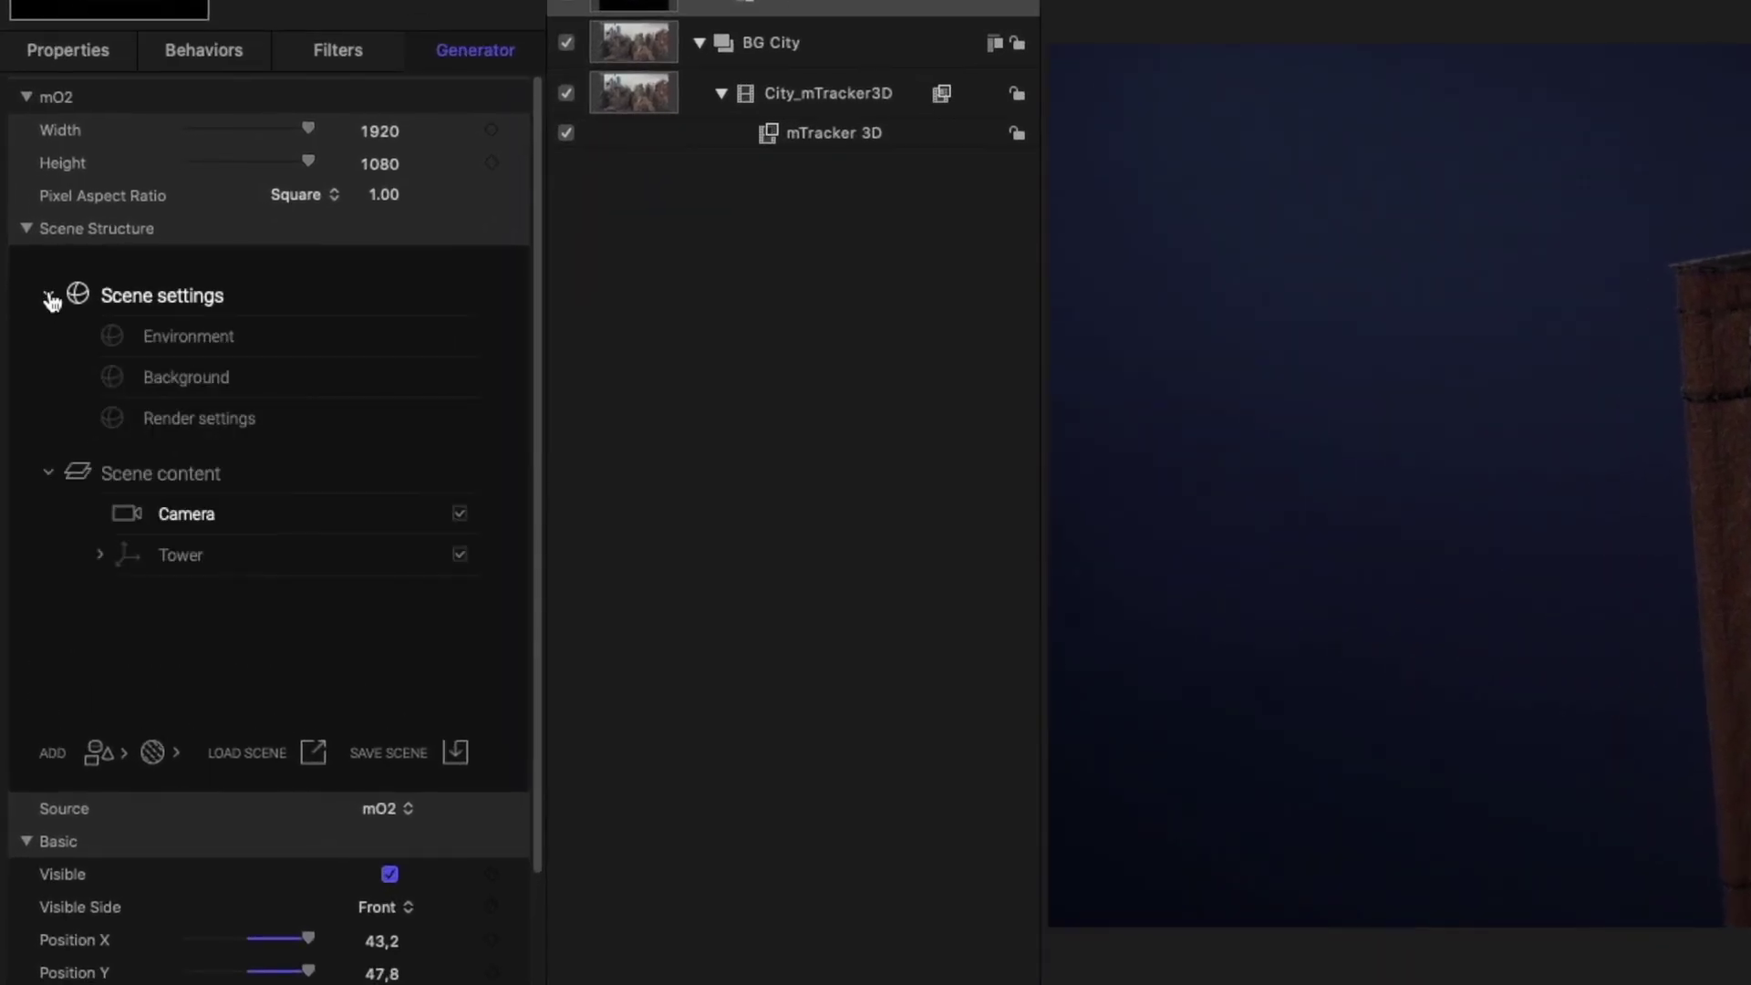
pyautogui.click(212, 381)
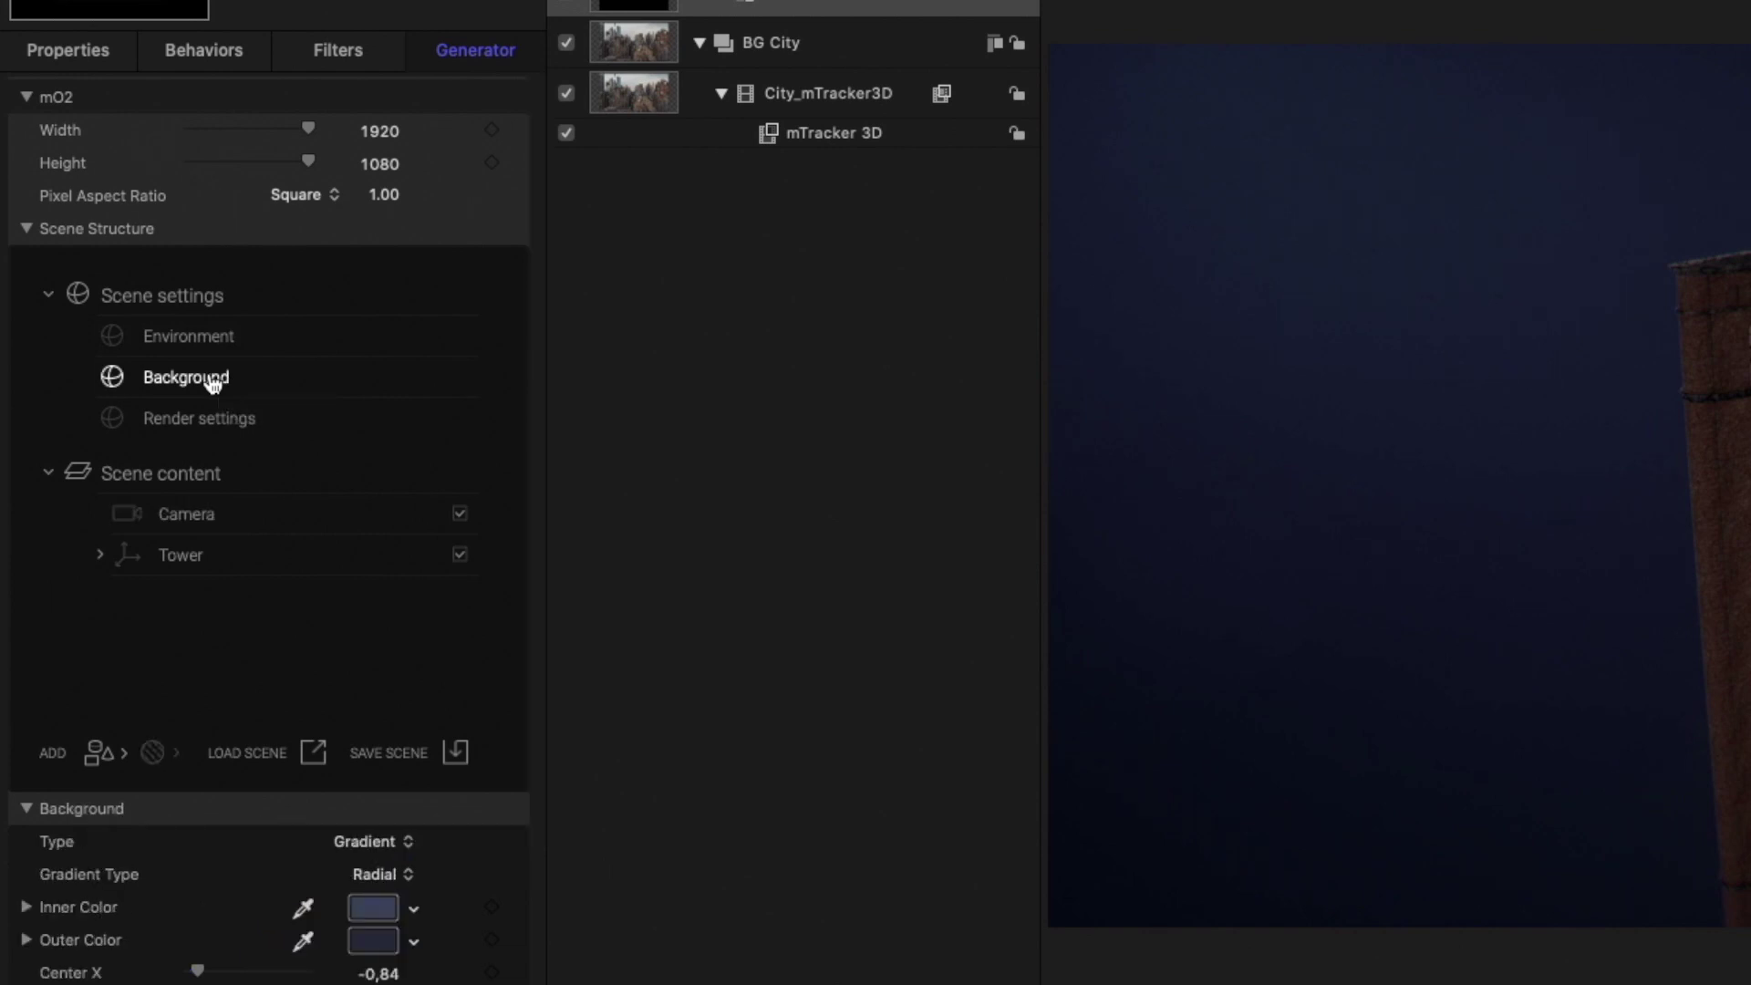
pyautogui.click(365, 836)
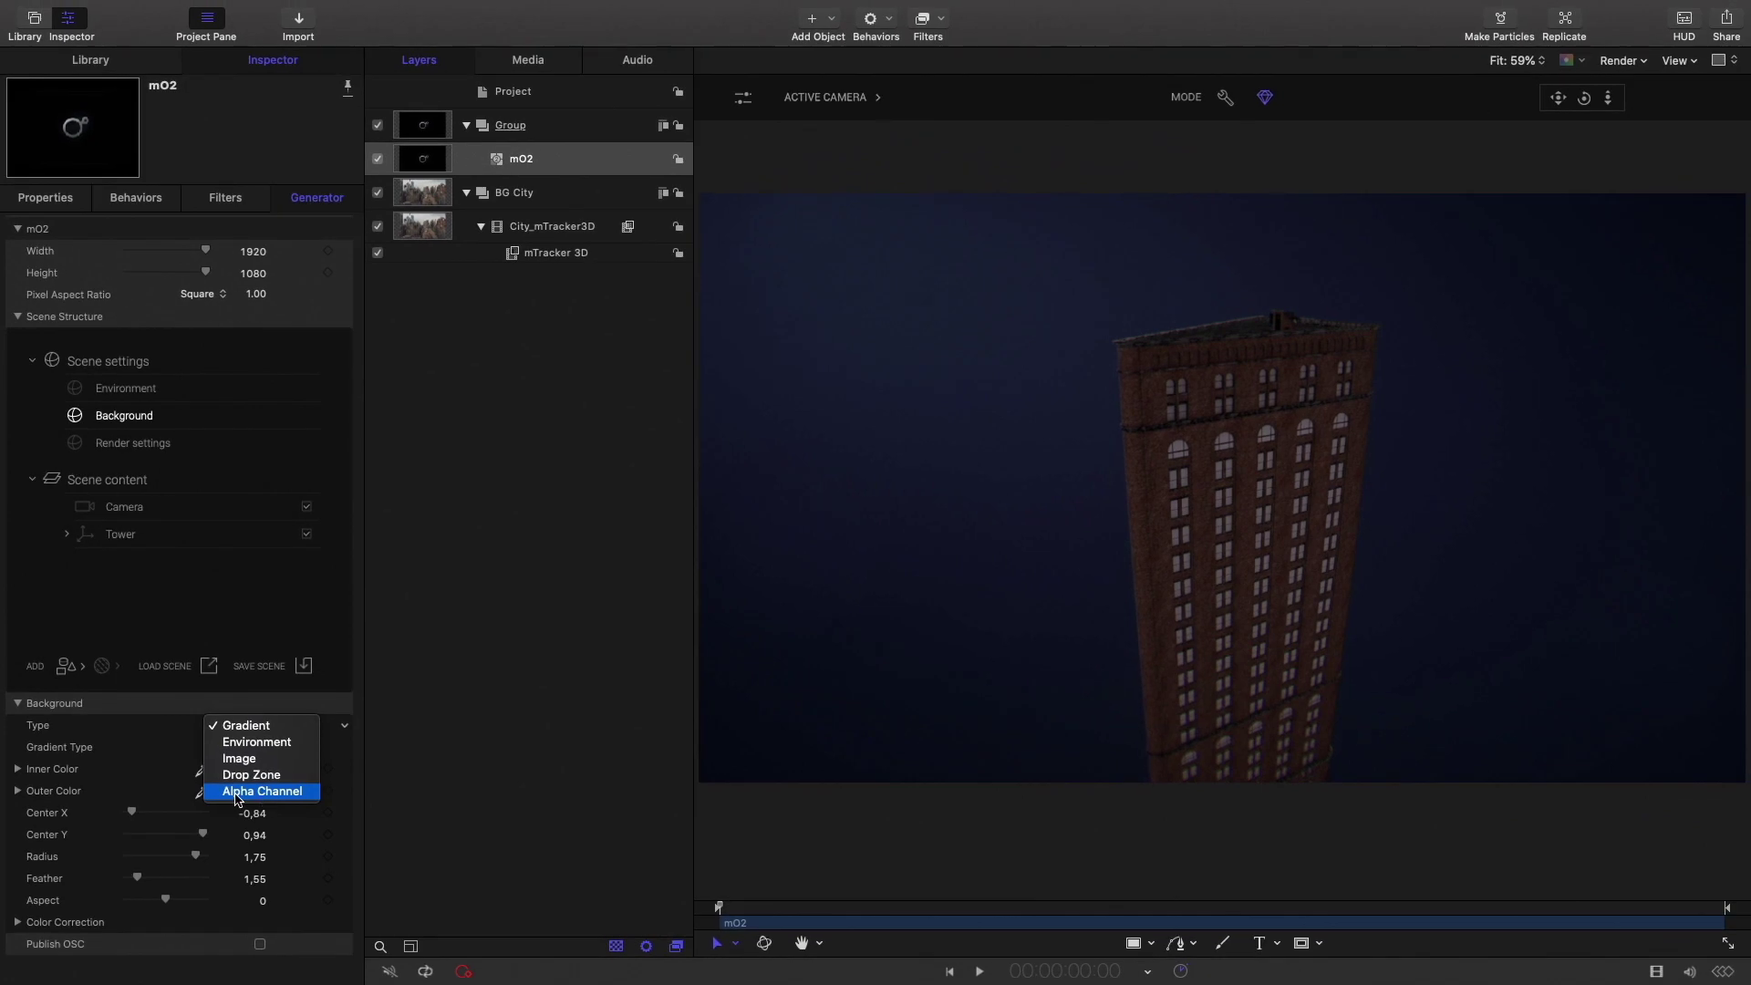
pyautogui.click(259, 791)
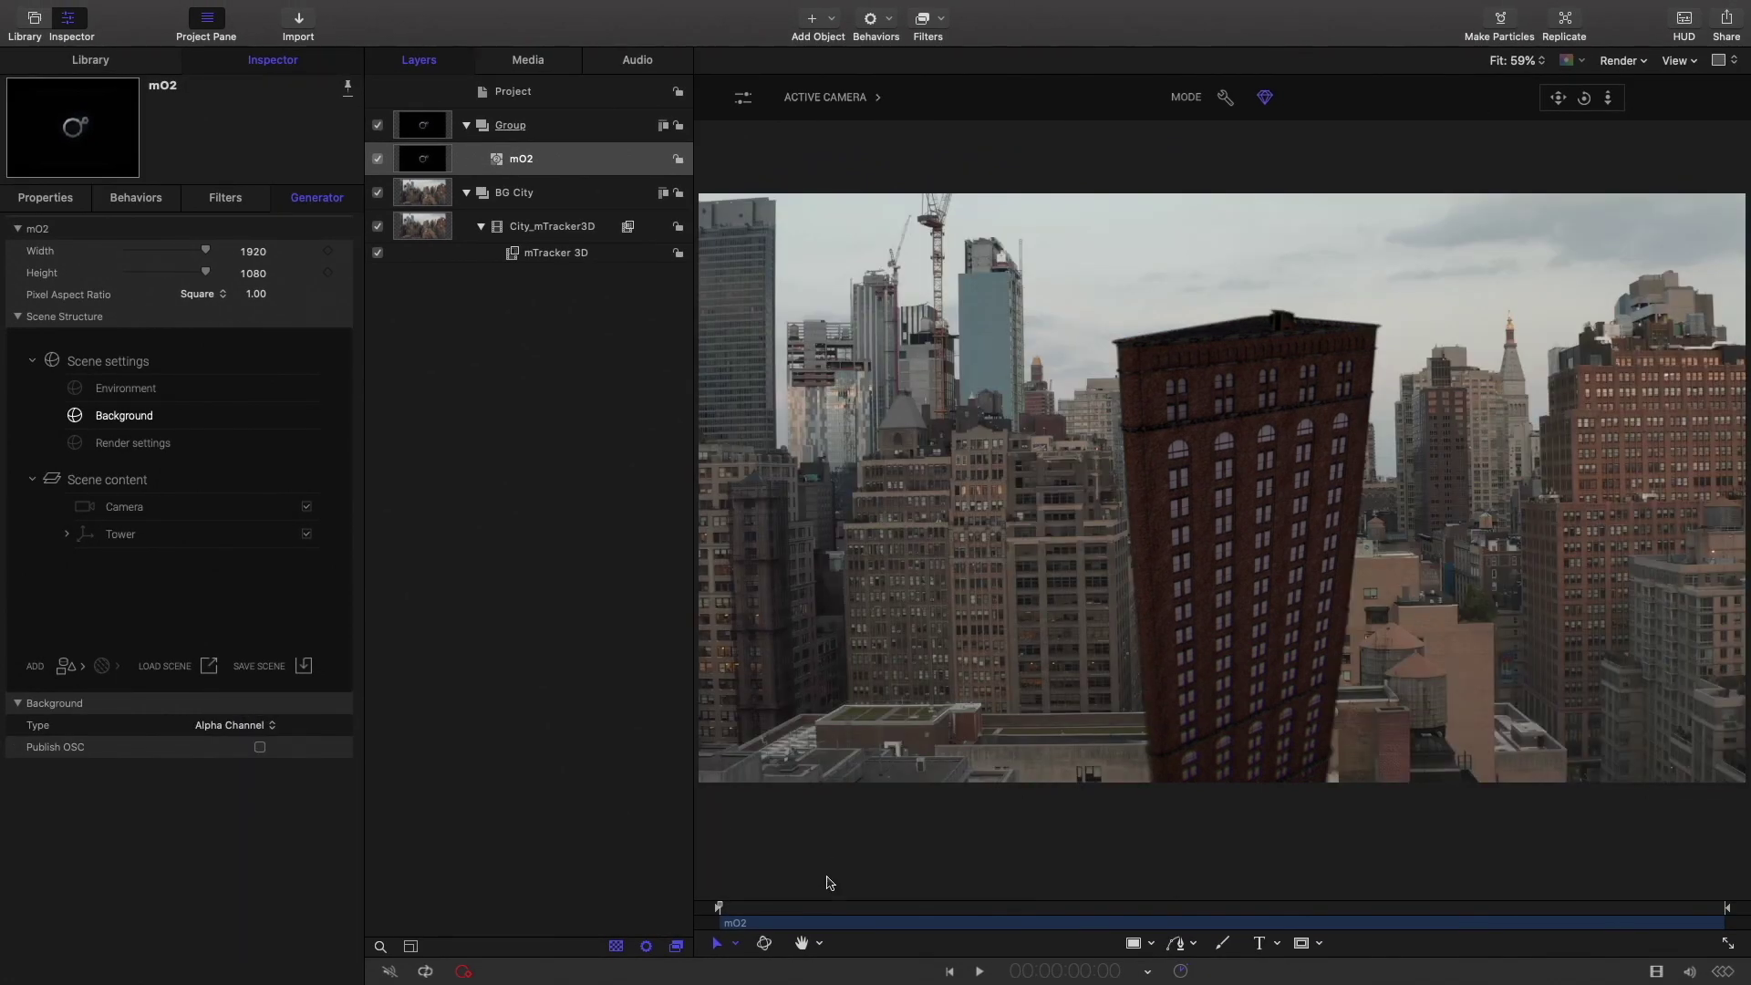
pyautogui.moveTo(737, 912)
pyautogui.mouseDown()
pyautogui.moveTo(1393, 913)
pyautogui.moveTo(716, 912)
pyautogui.mouseUp()
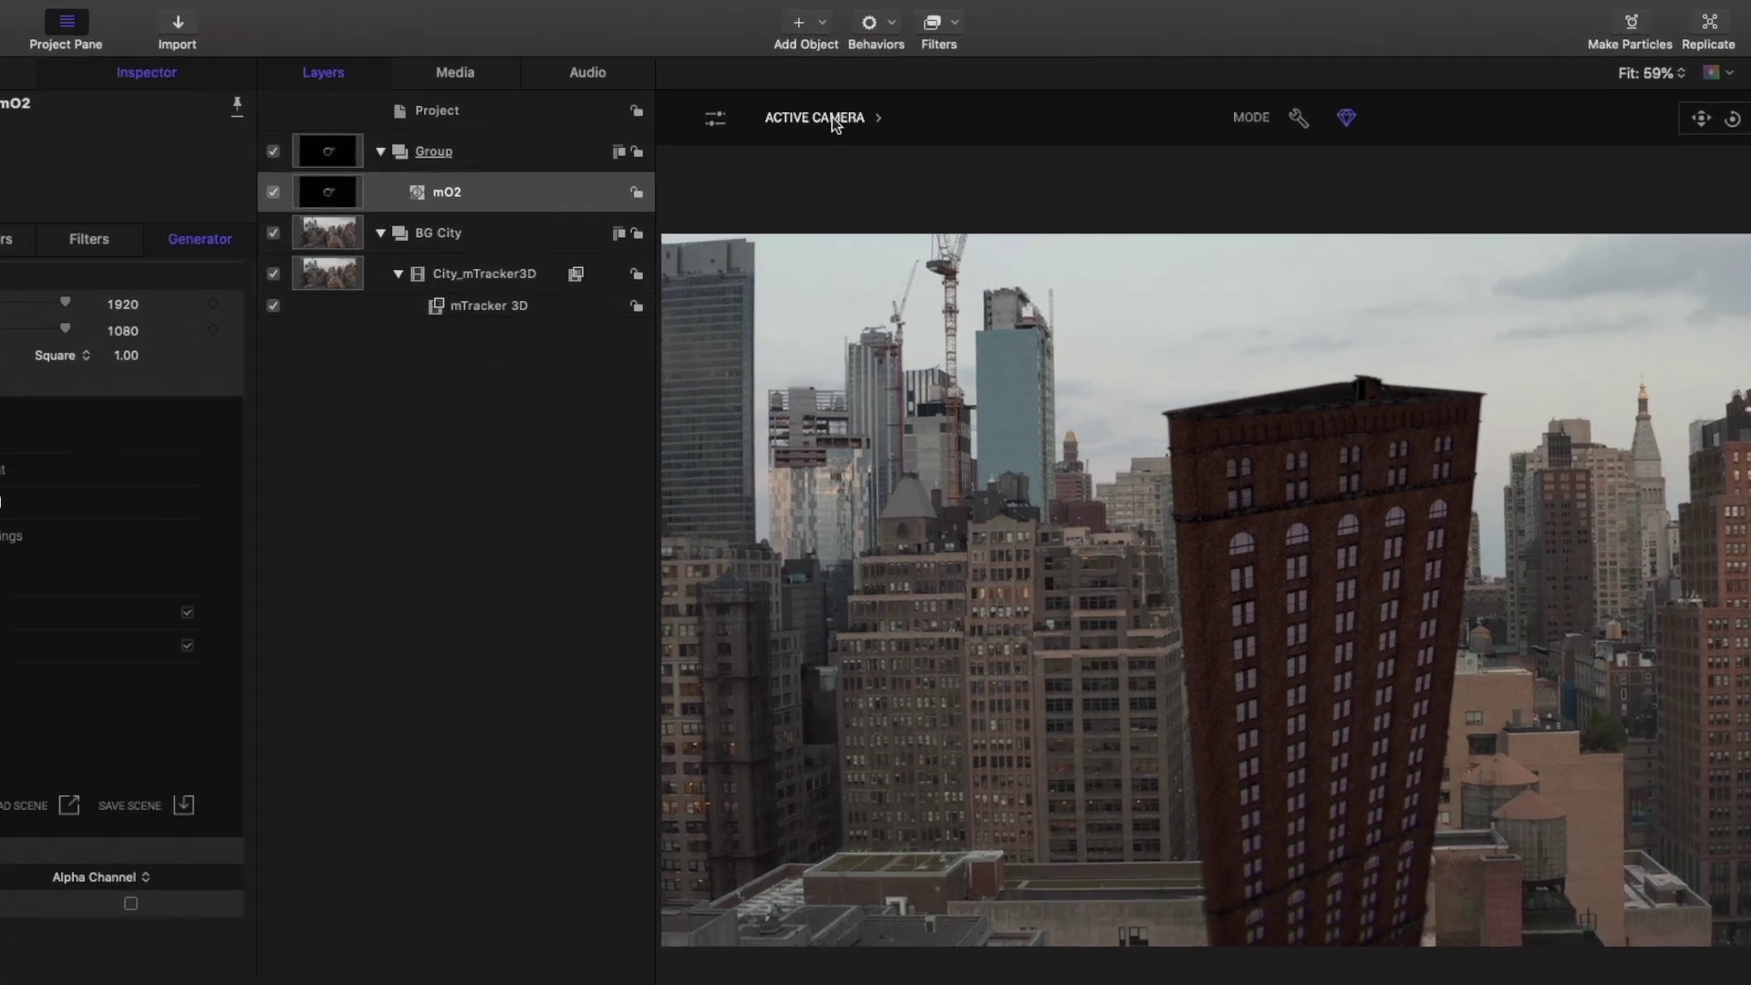
# Switch to the Perspective view, examine the scene's Camera and CINEMA_4D_Editor camera, and play the footage from the start.
pyautogui.click(840, 96)
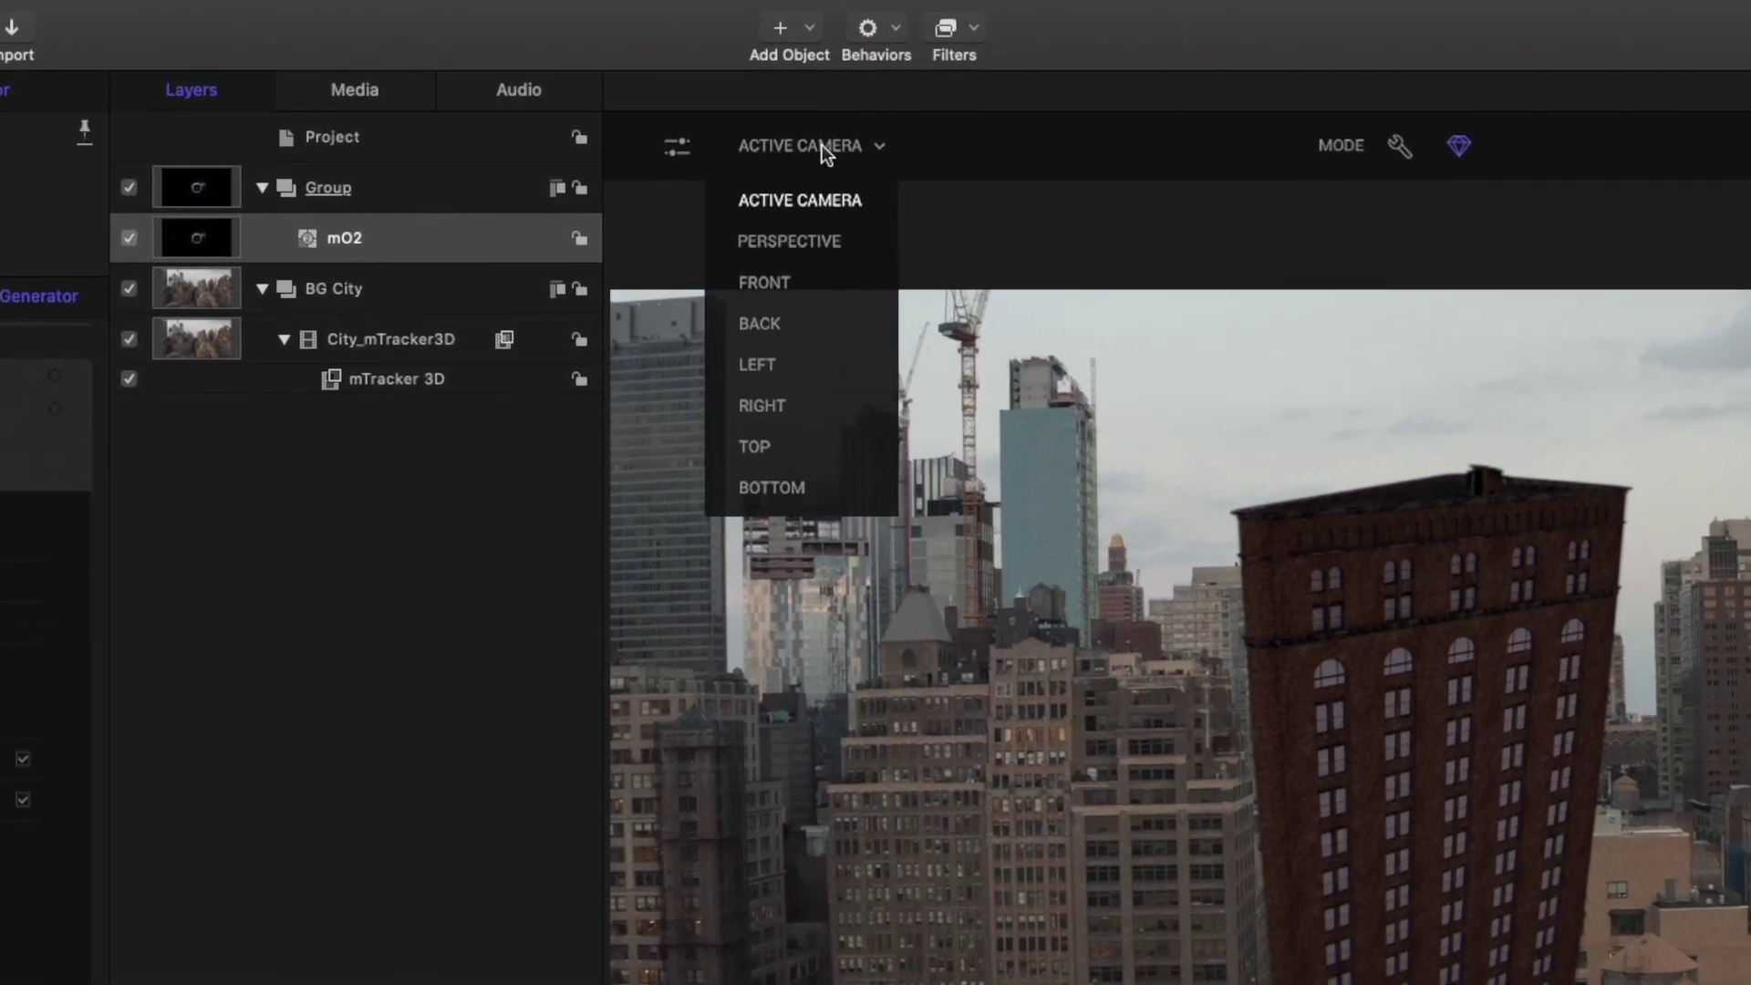
pyautogui.click(788, 242)
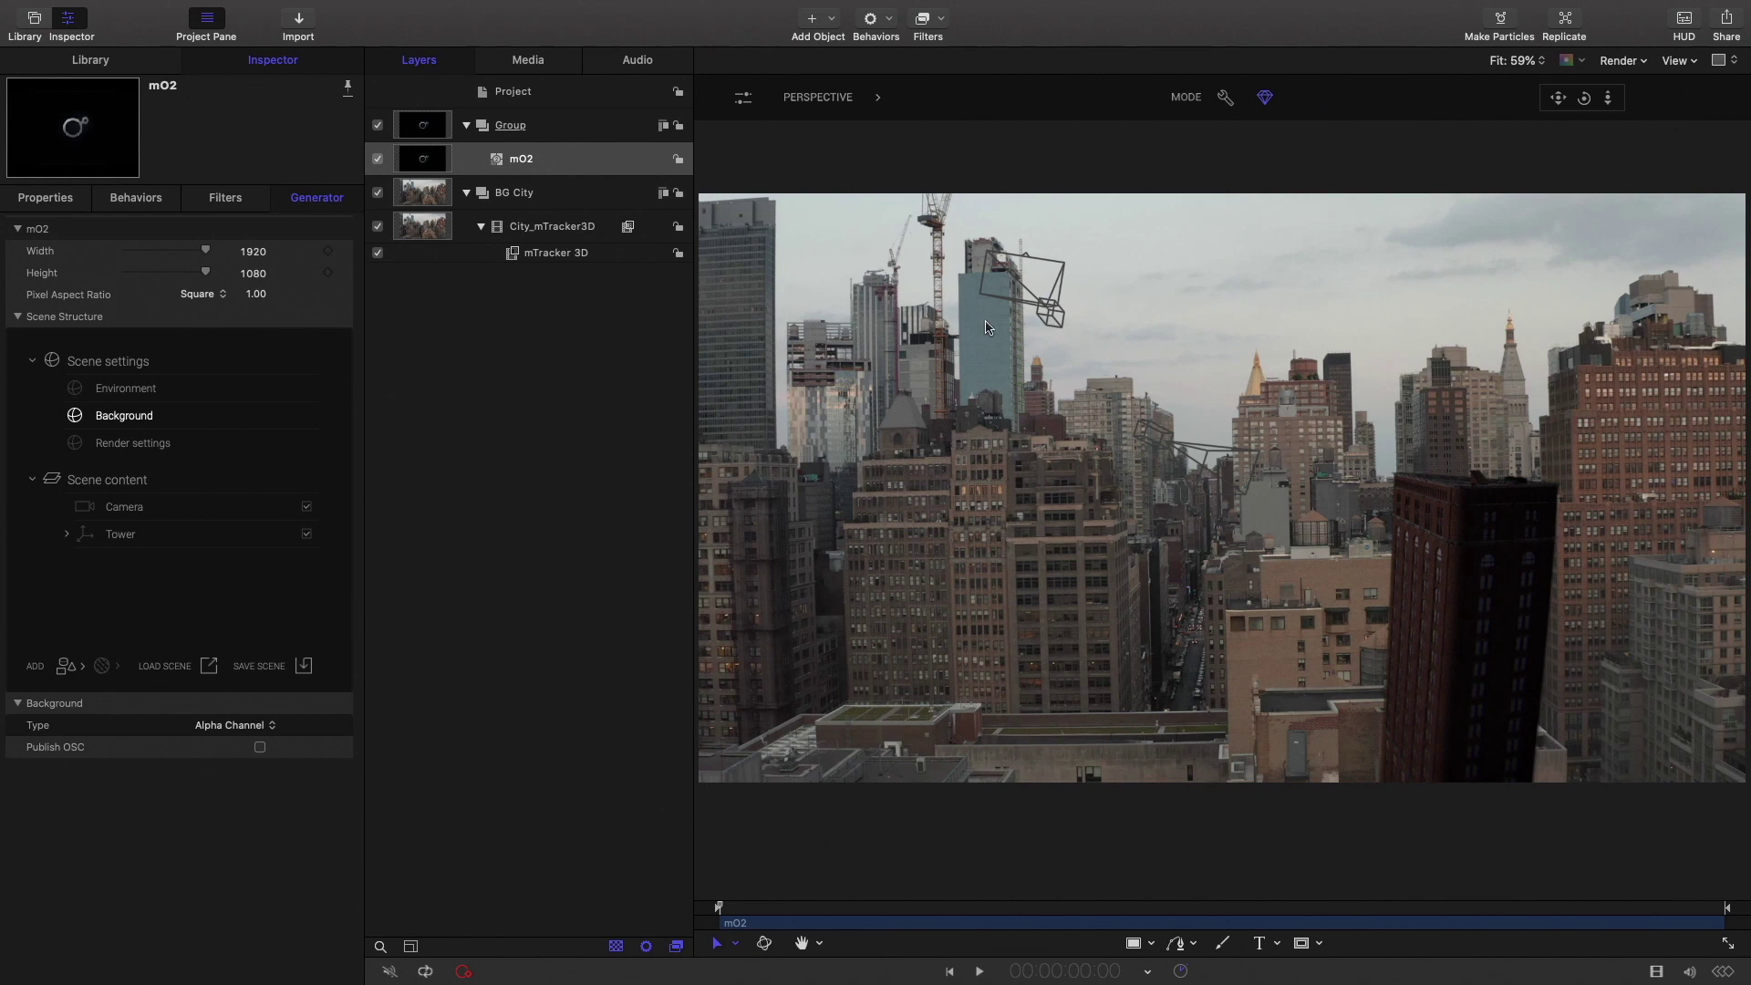
pyautogui.click(1155, 441)
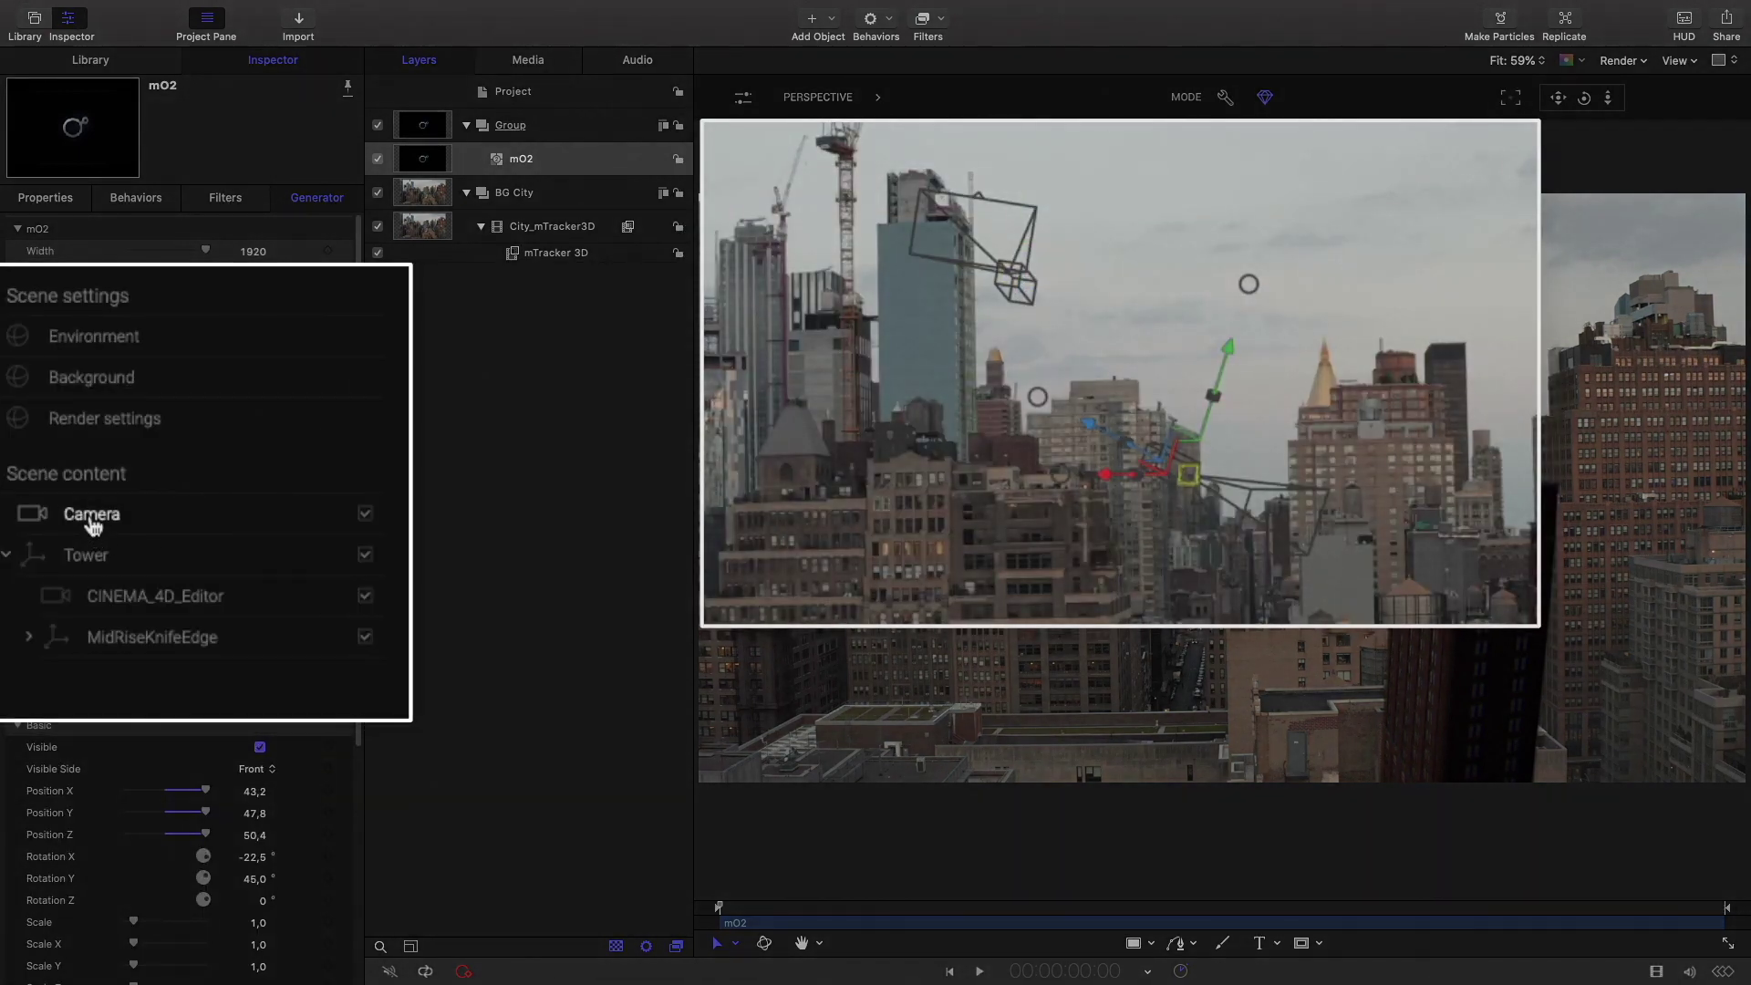
pyautogui.click(148, 598)
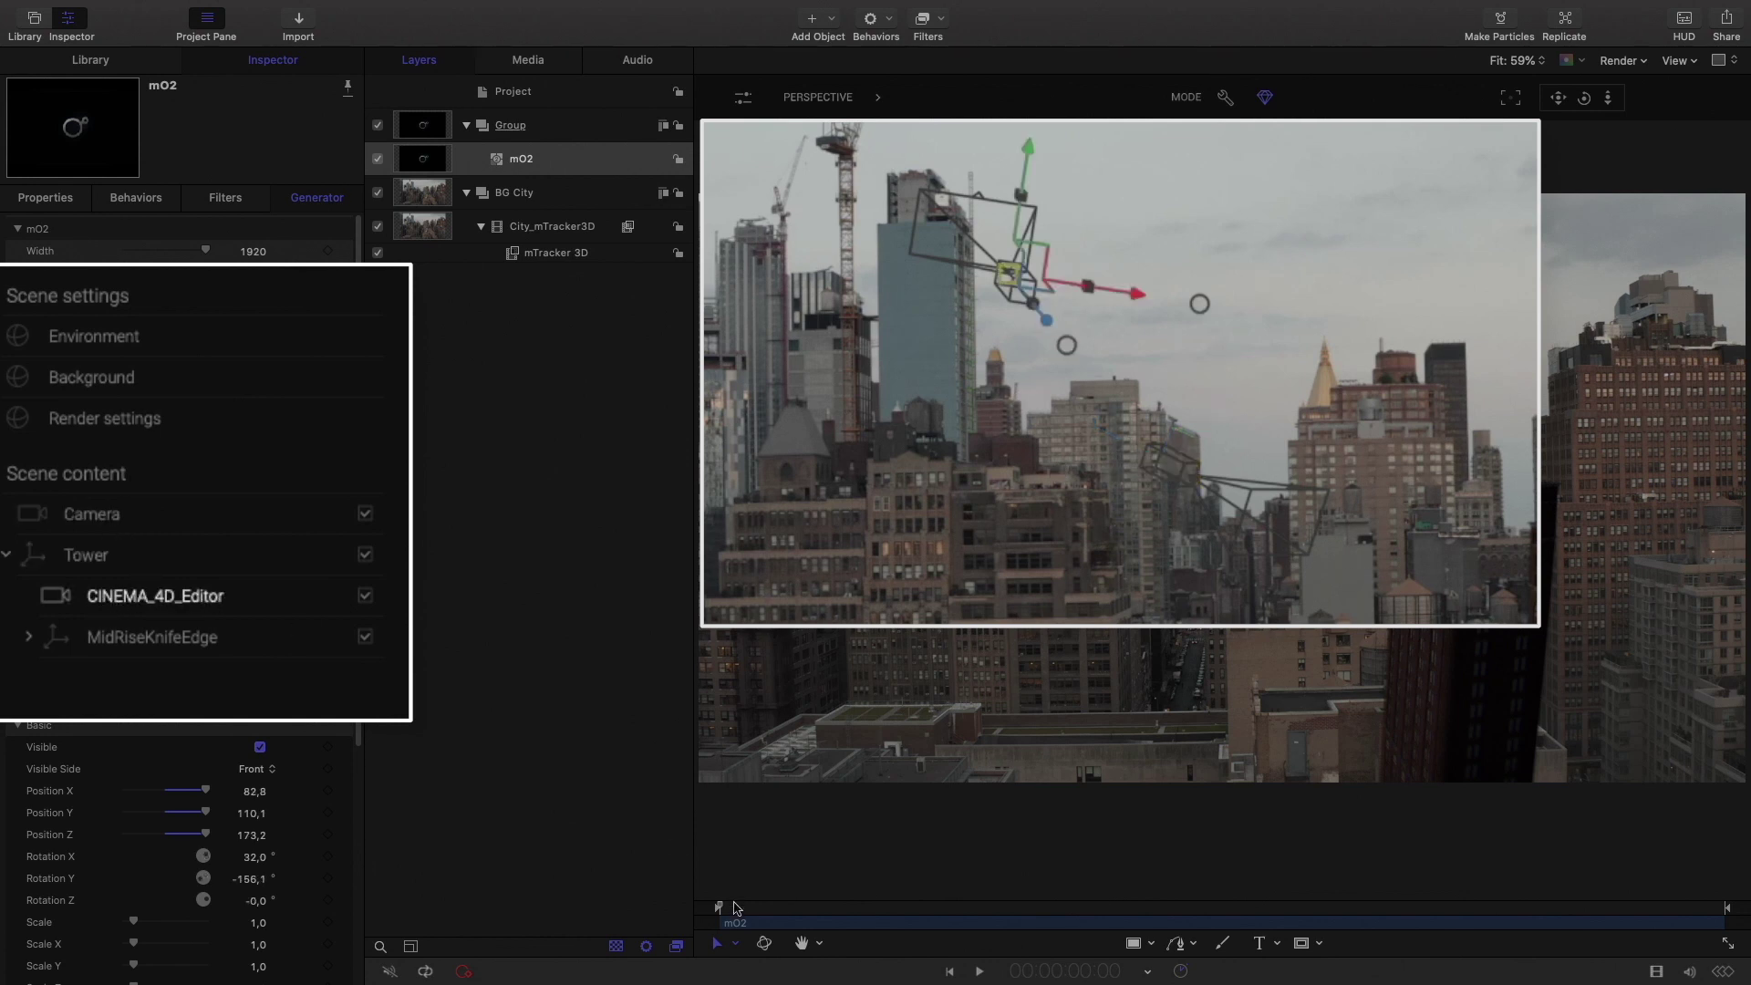
pyautogui.press('space')
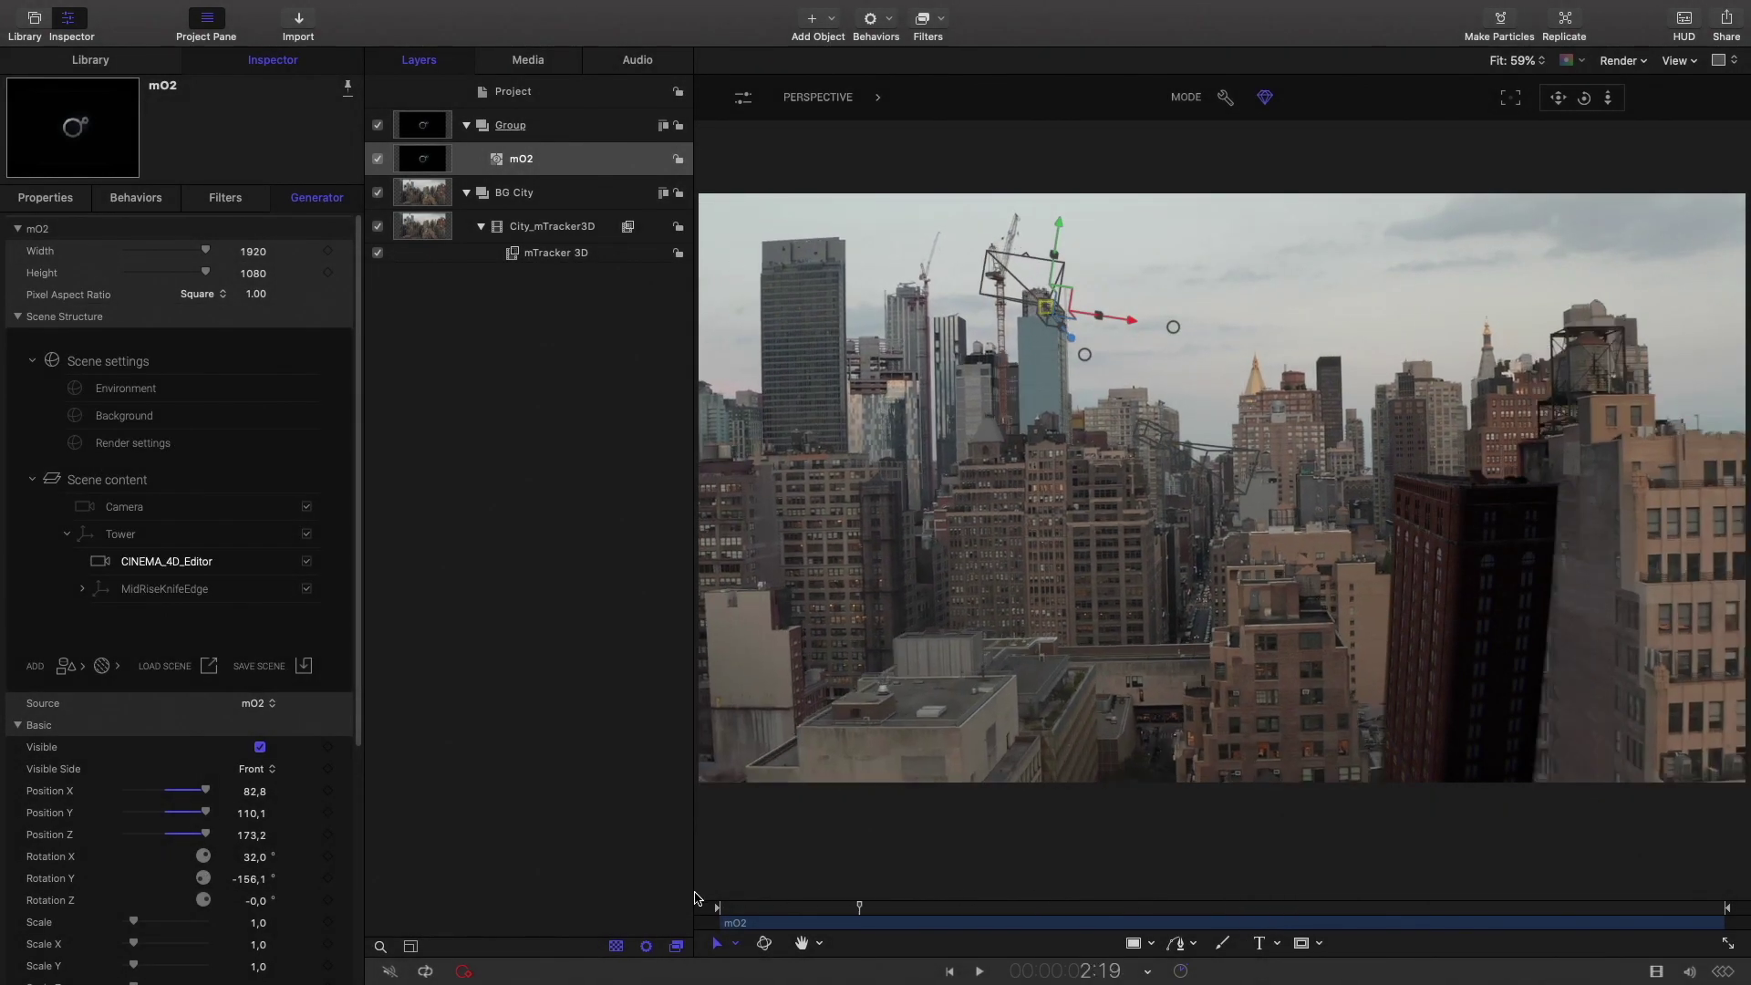
pyautogui.press('Home')
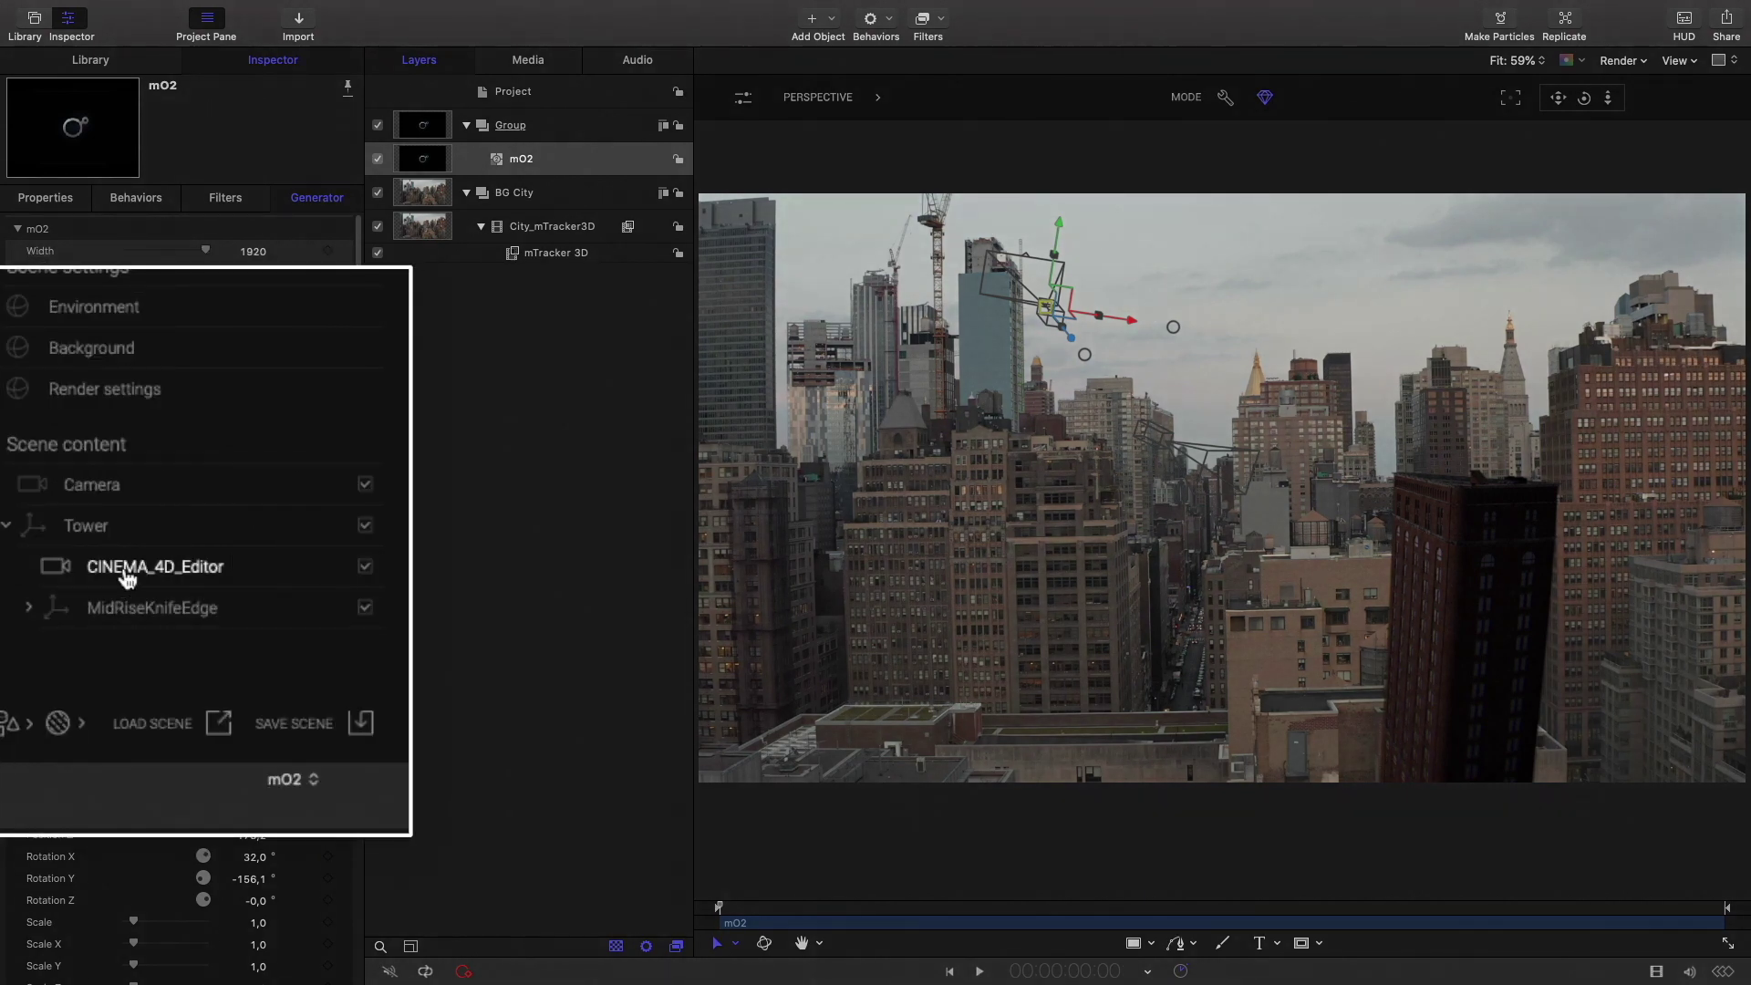
# Delete the CINEMA_4D_Editor camera inside Tower and the scene's own Camera from the scene content.
pyautogui.rightClick(146, 564)
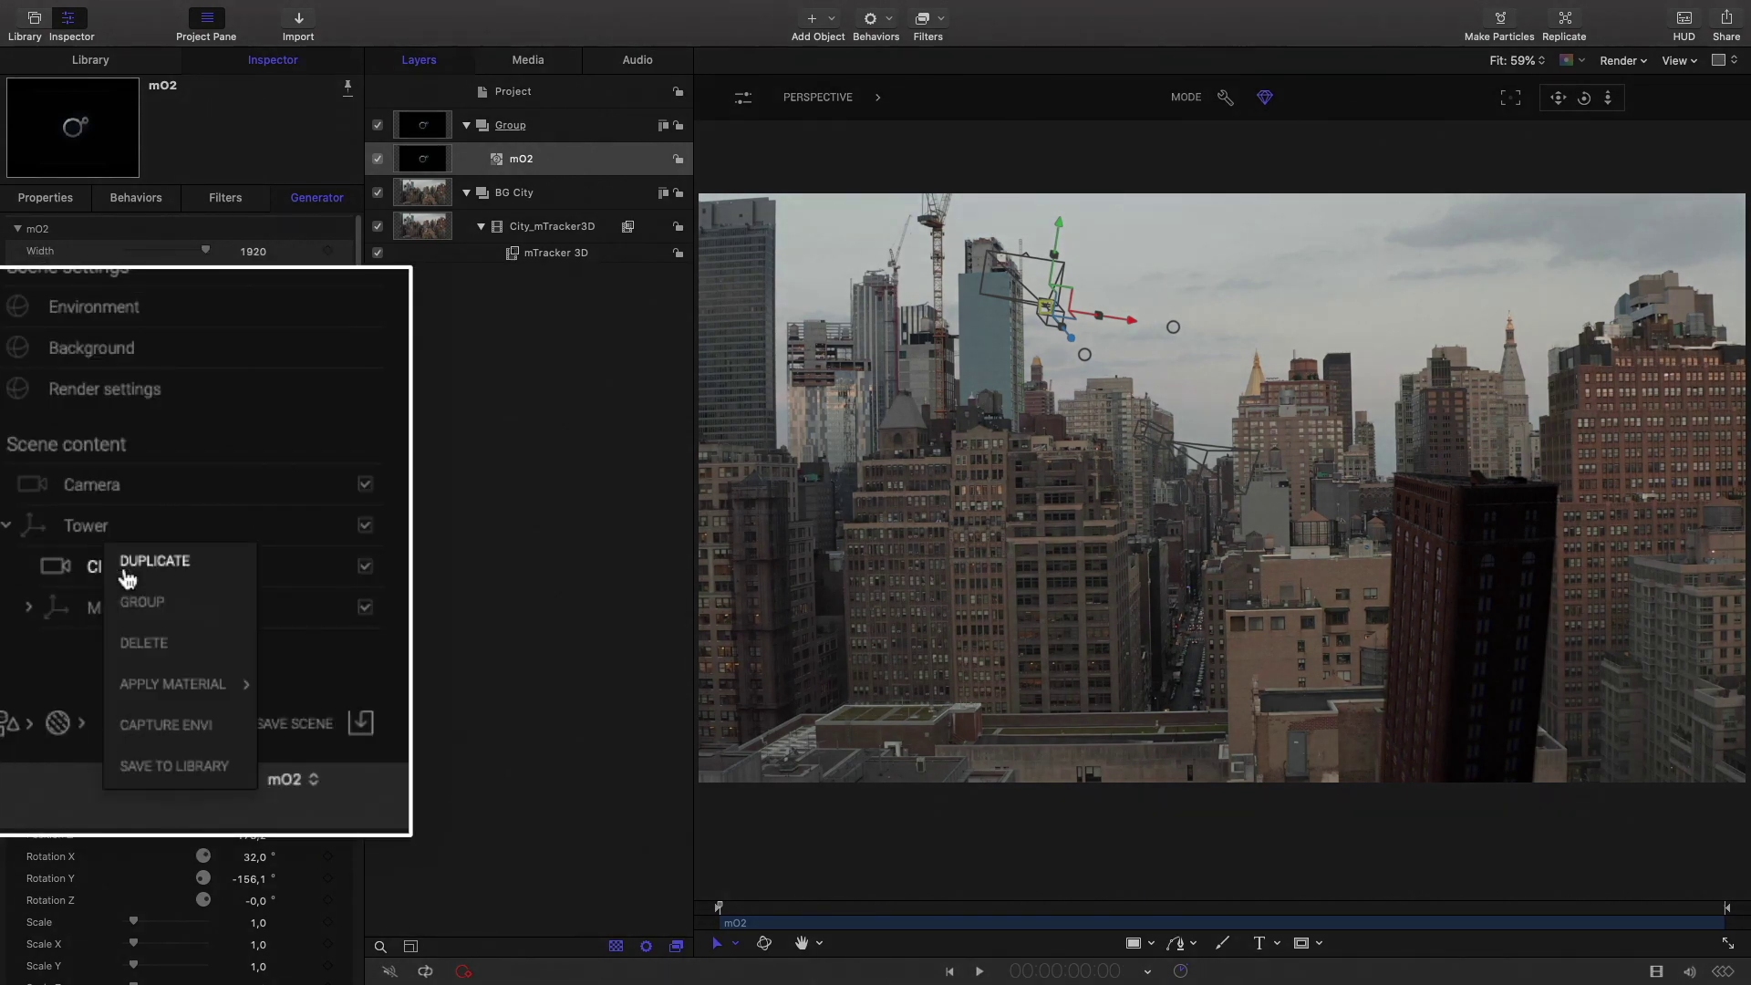
pyautogui.click(144, 644)
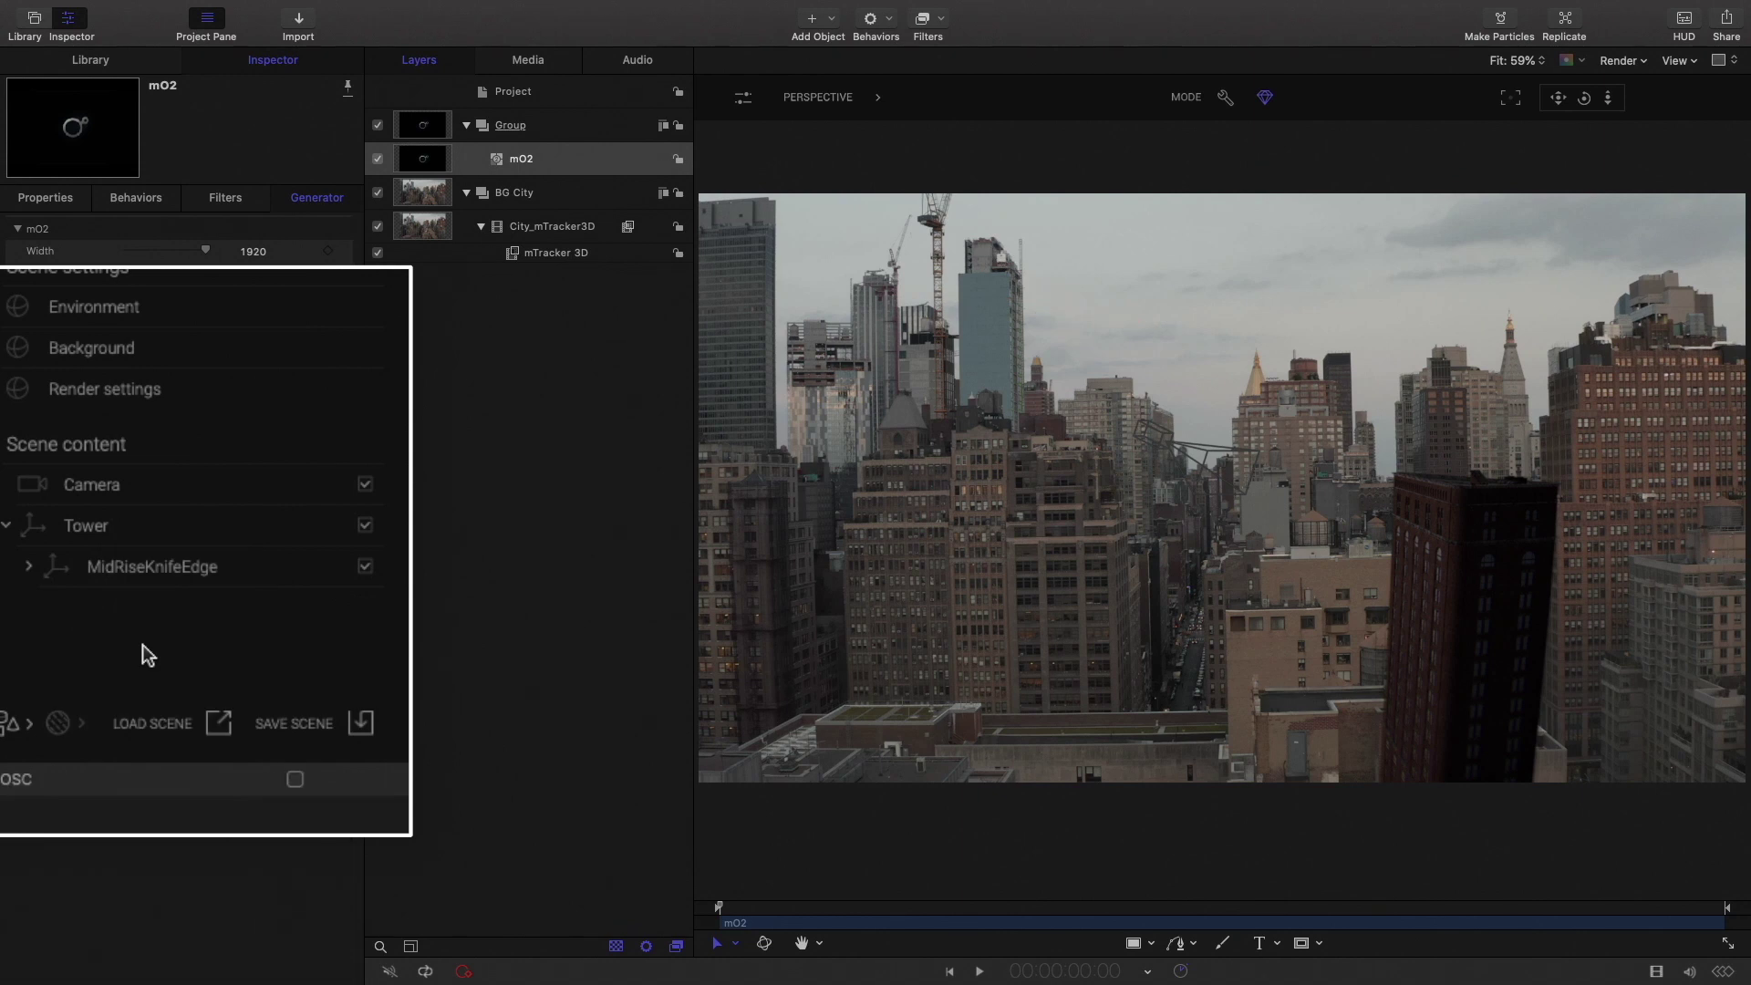
pyautogui.rightClick(109, 484)
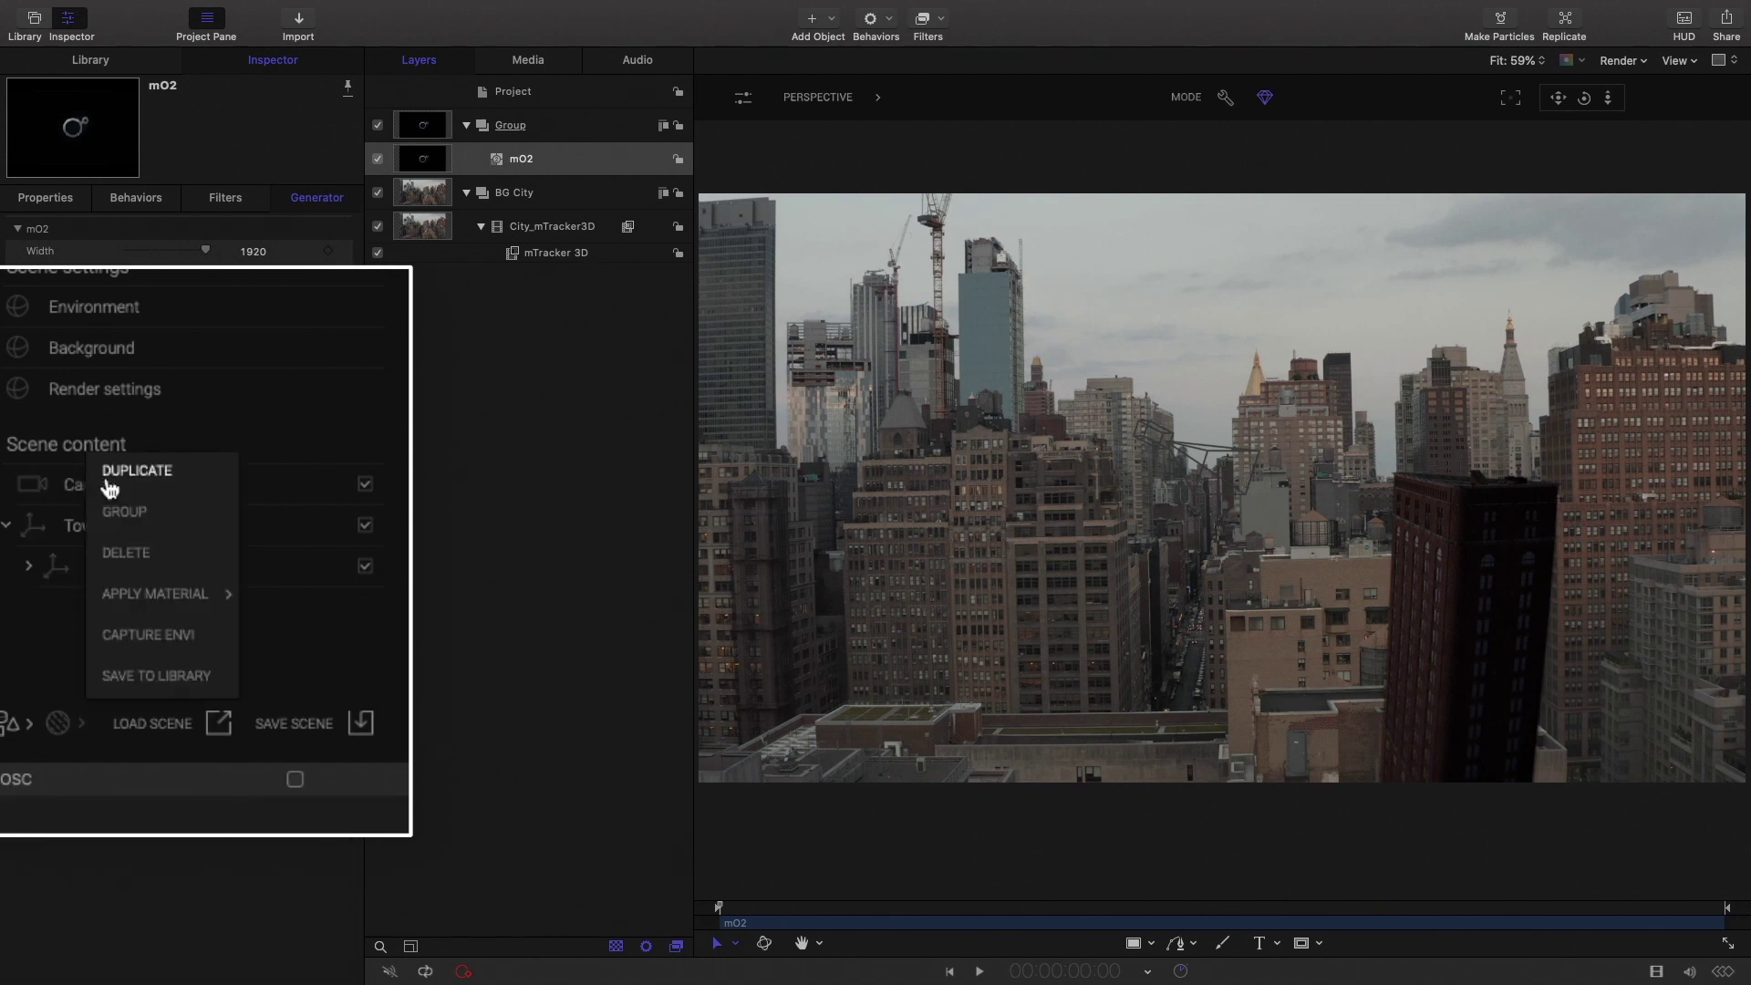
pyautogui.click(129, 550)
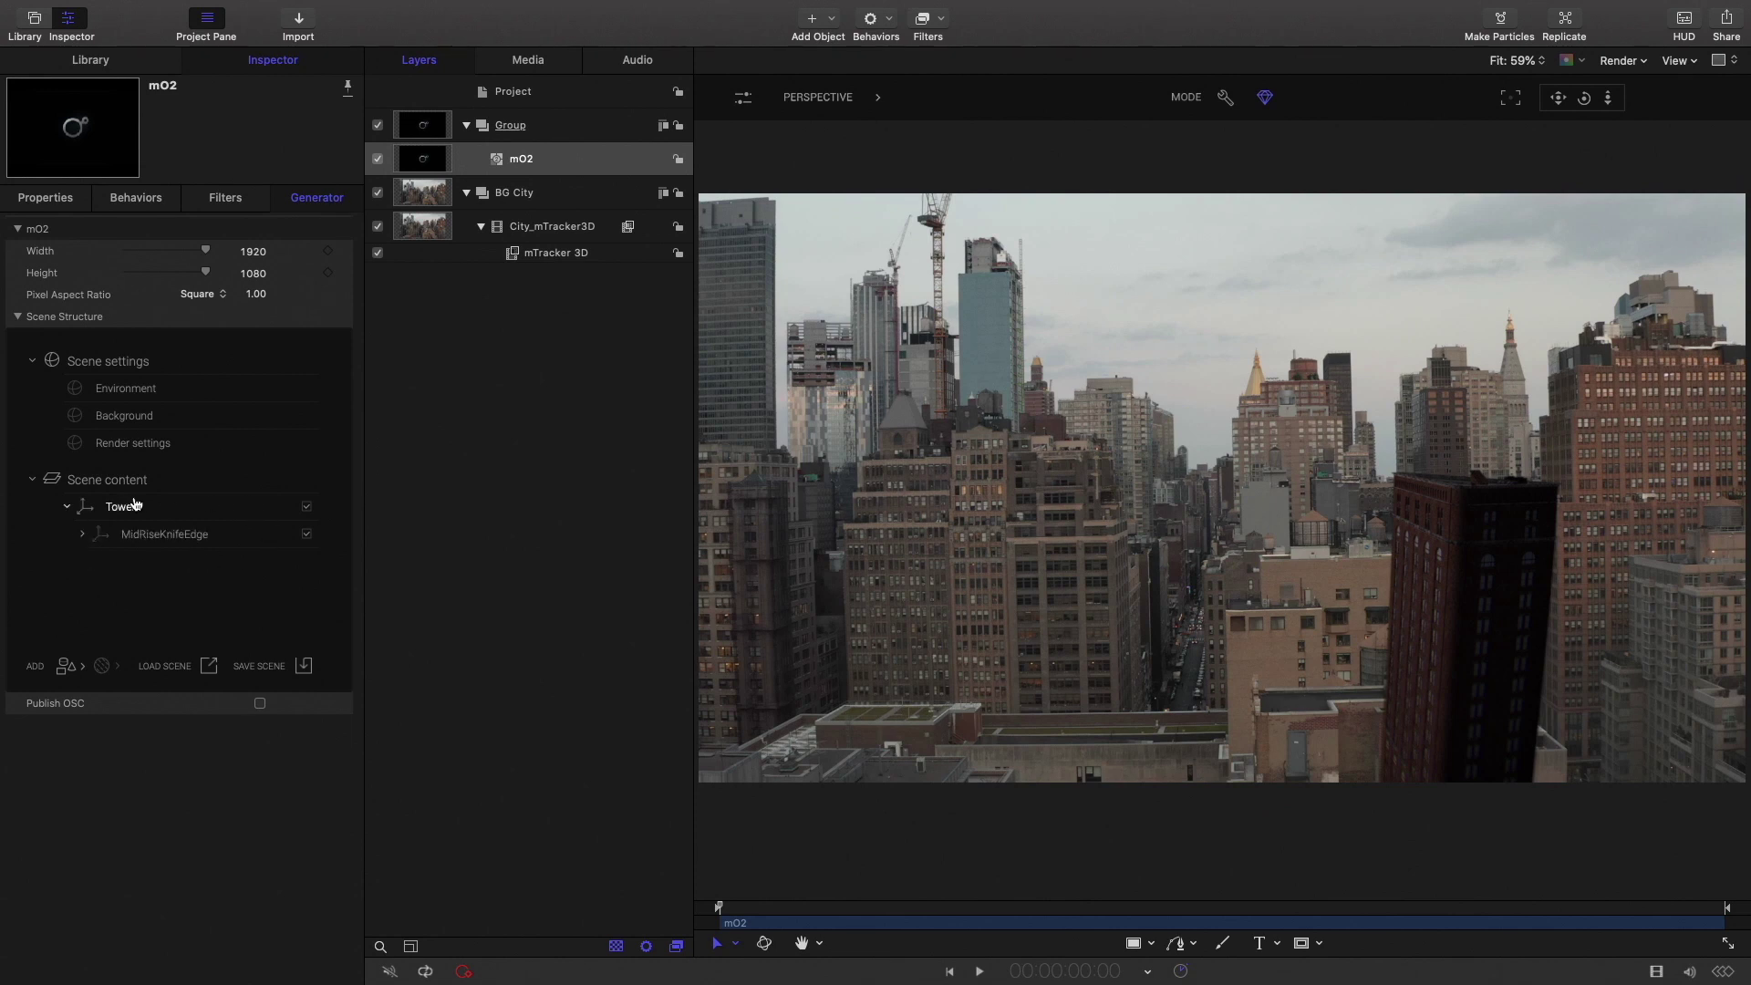
pyautogui.click(117, 538)
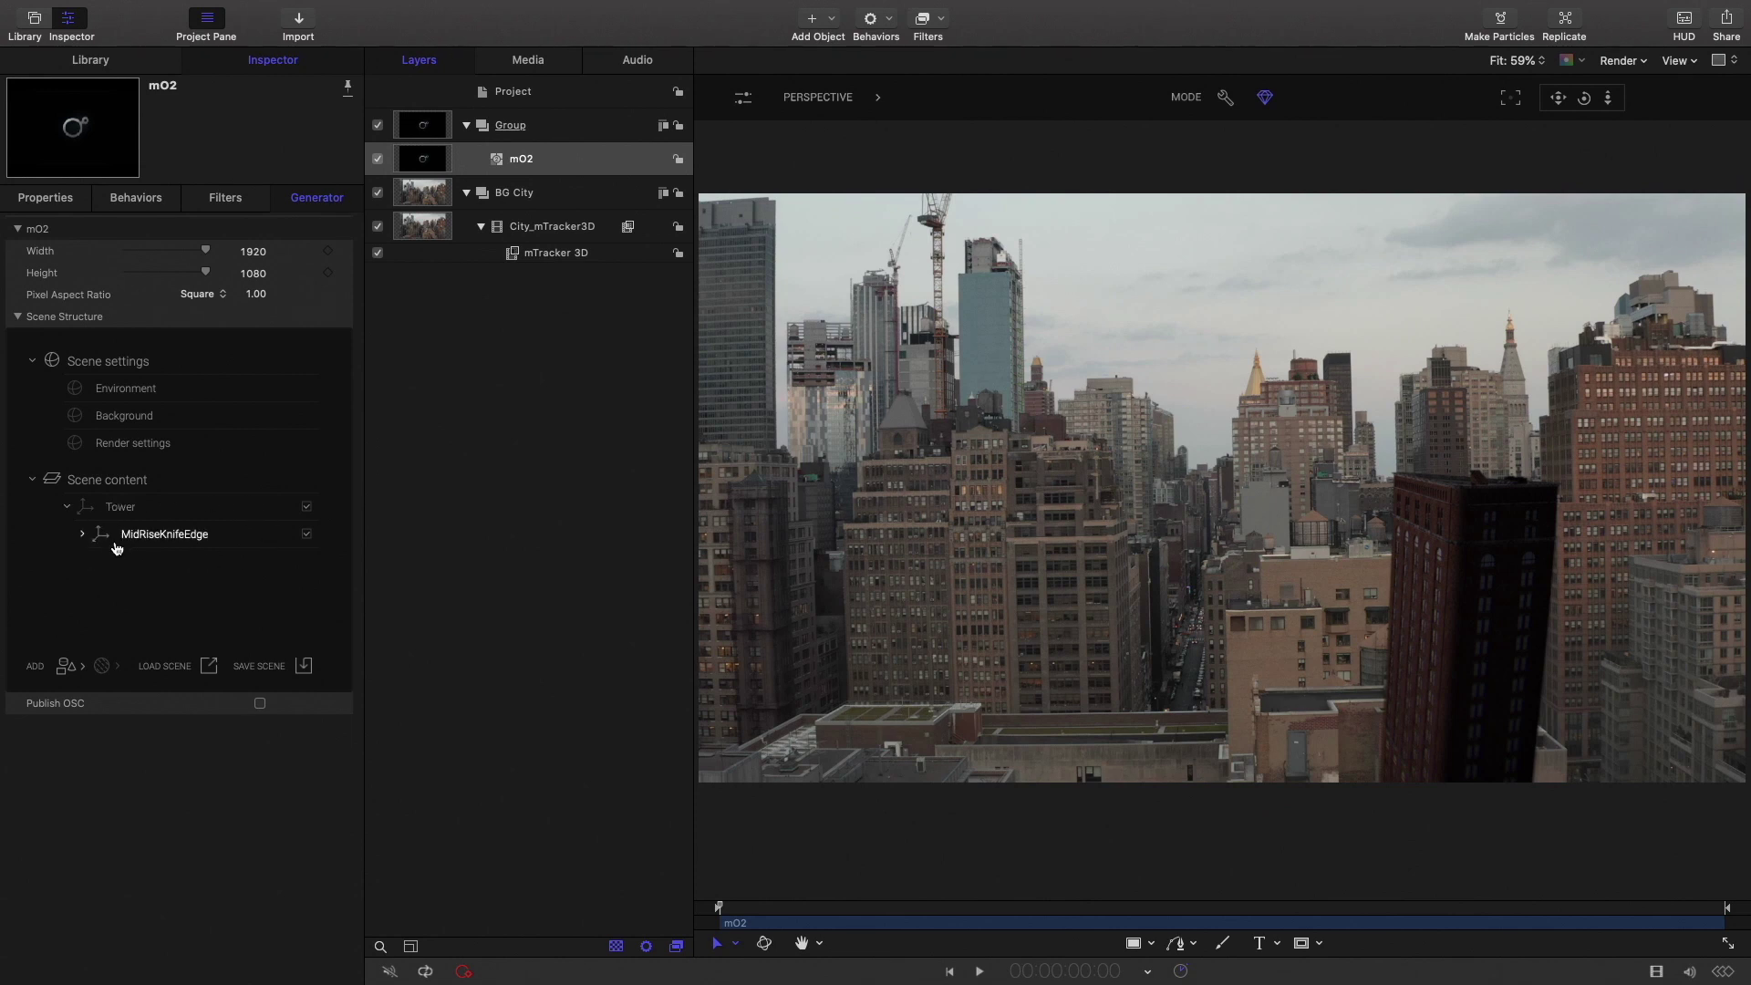
# Copy the track data from the mTracker 3D filter on the City_mTracker3D clip.
pyautogui.click(544, 256)
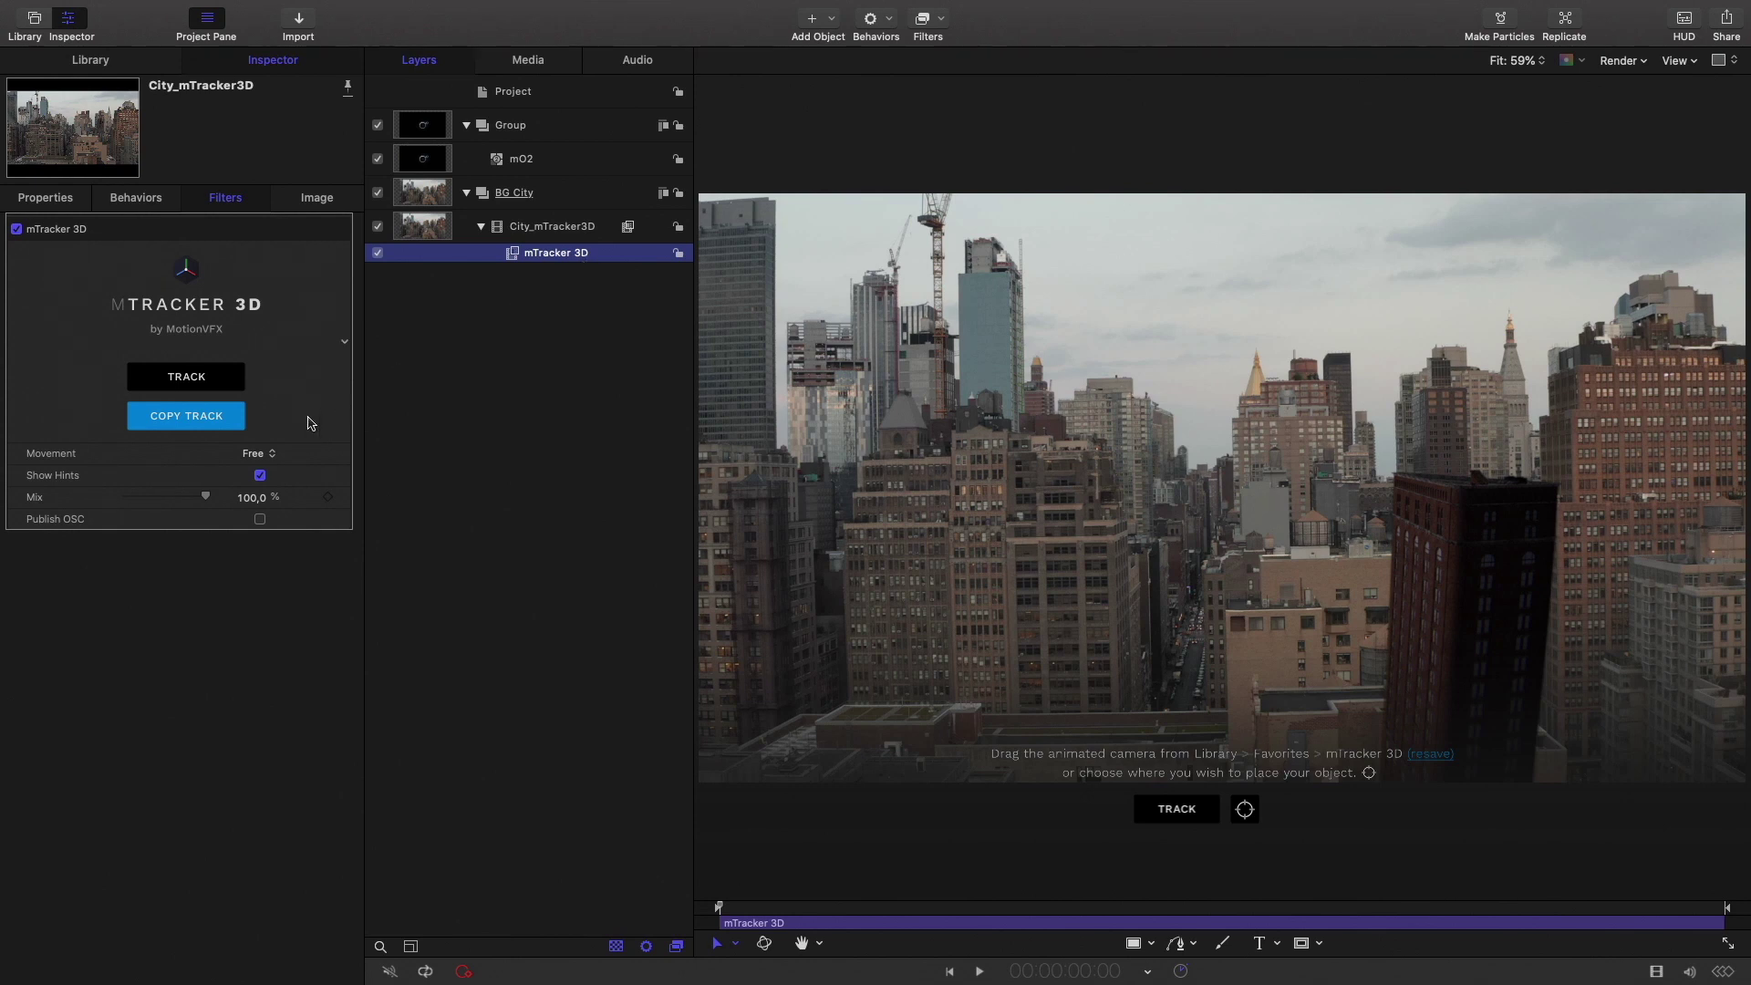
pyautogui.click(171, 421)
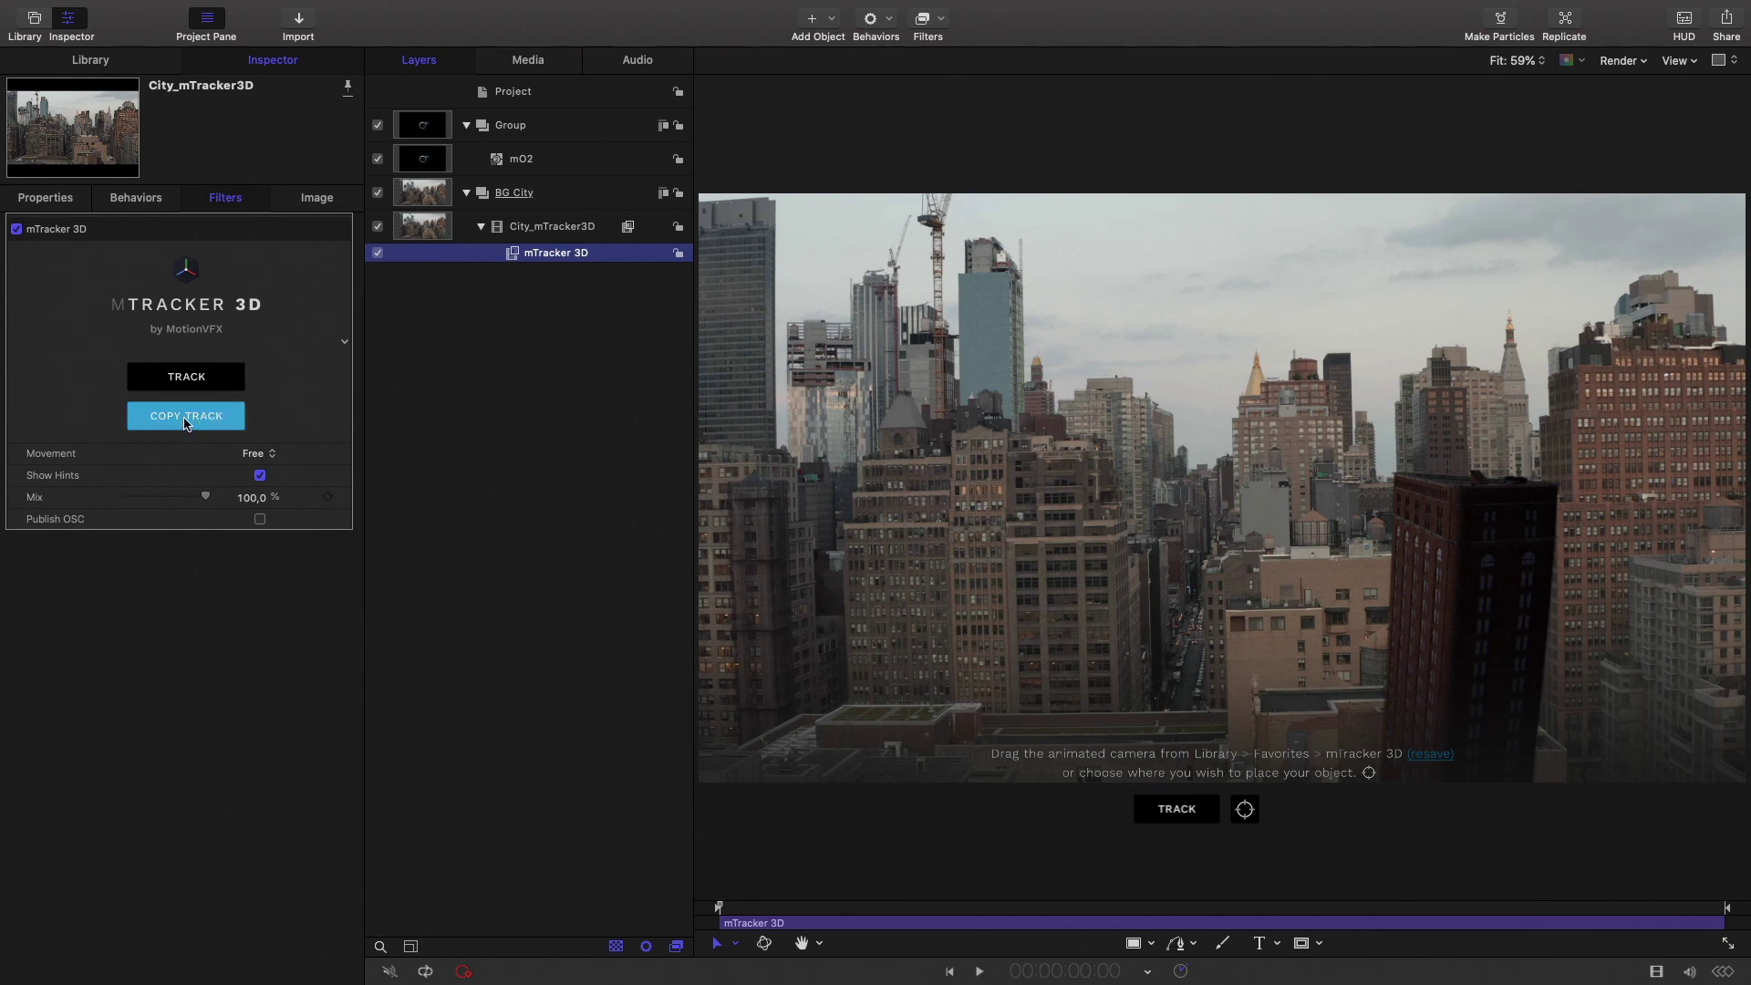
pyautogui.click(185, 418)
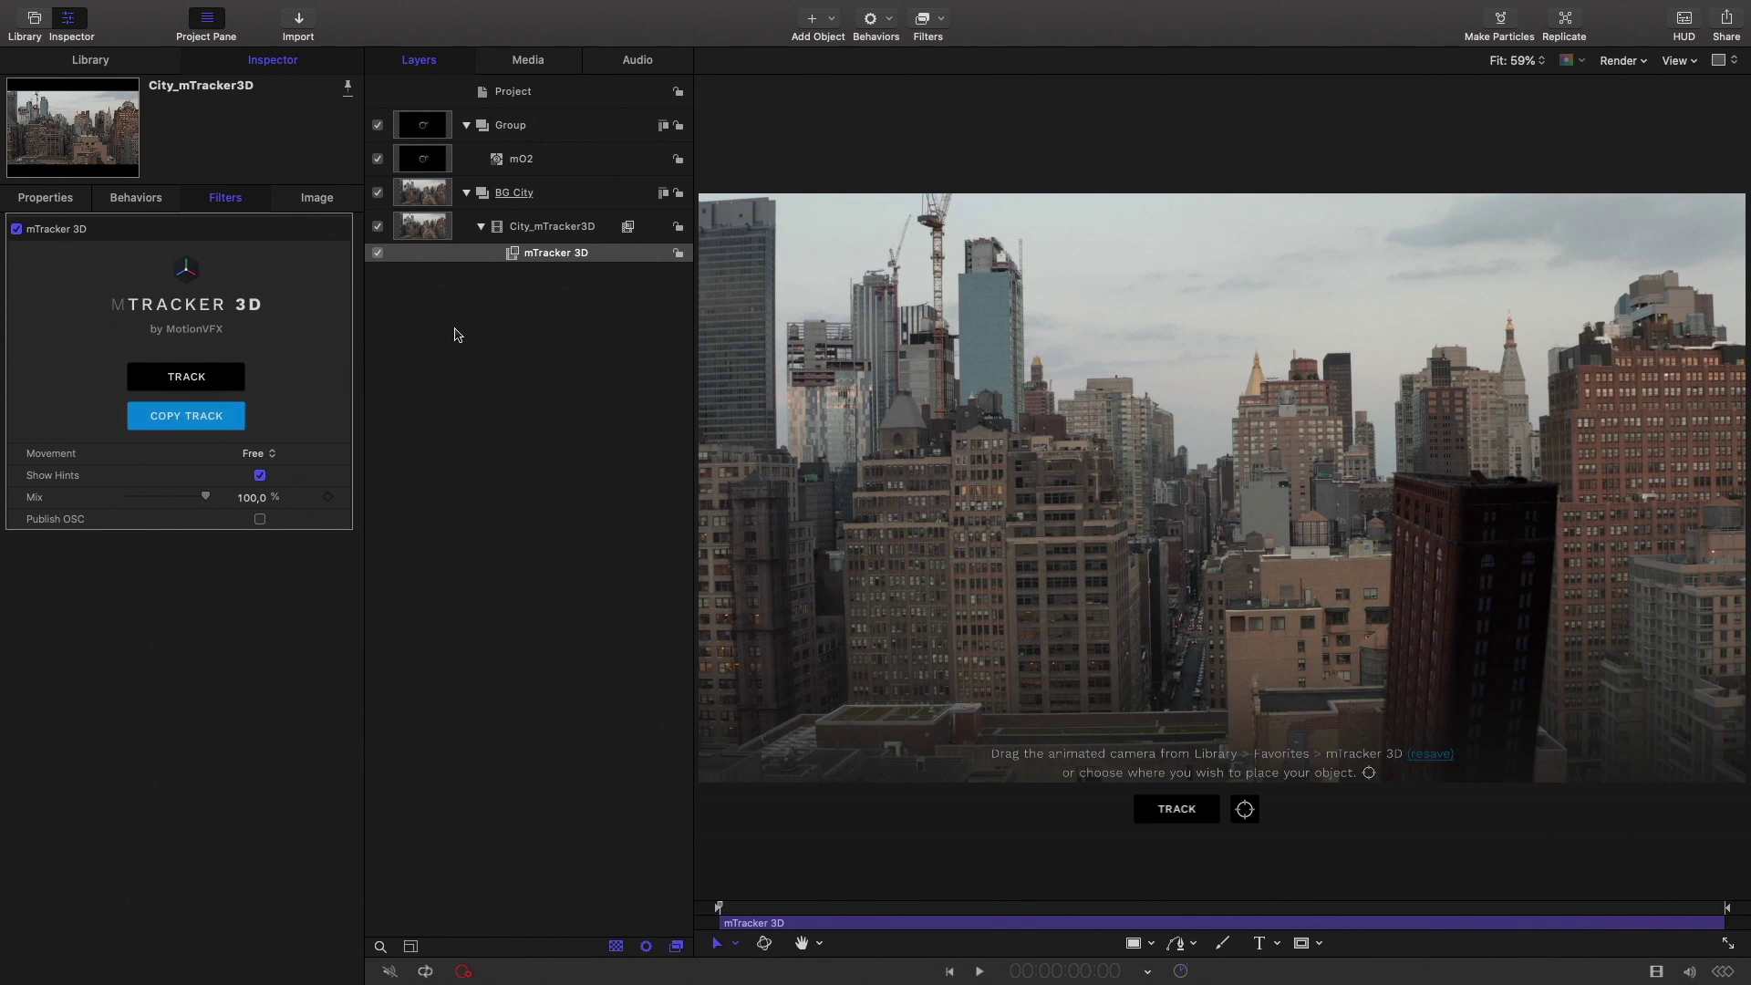
# Add the copied mTracker 3D data as an object in the mO2 scene content.
pyautogui.click(553, 164)
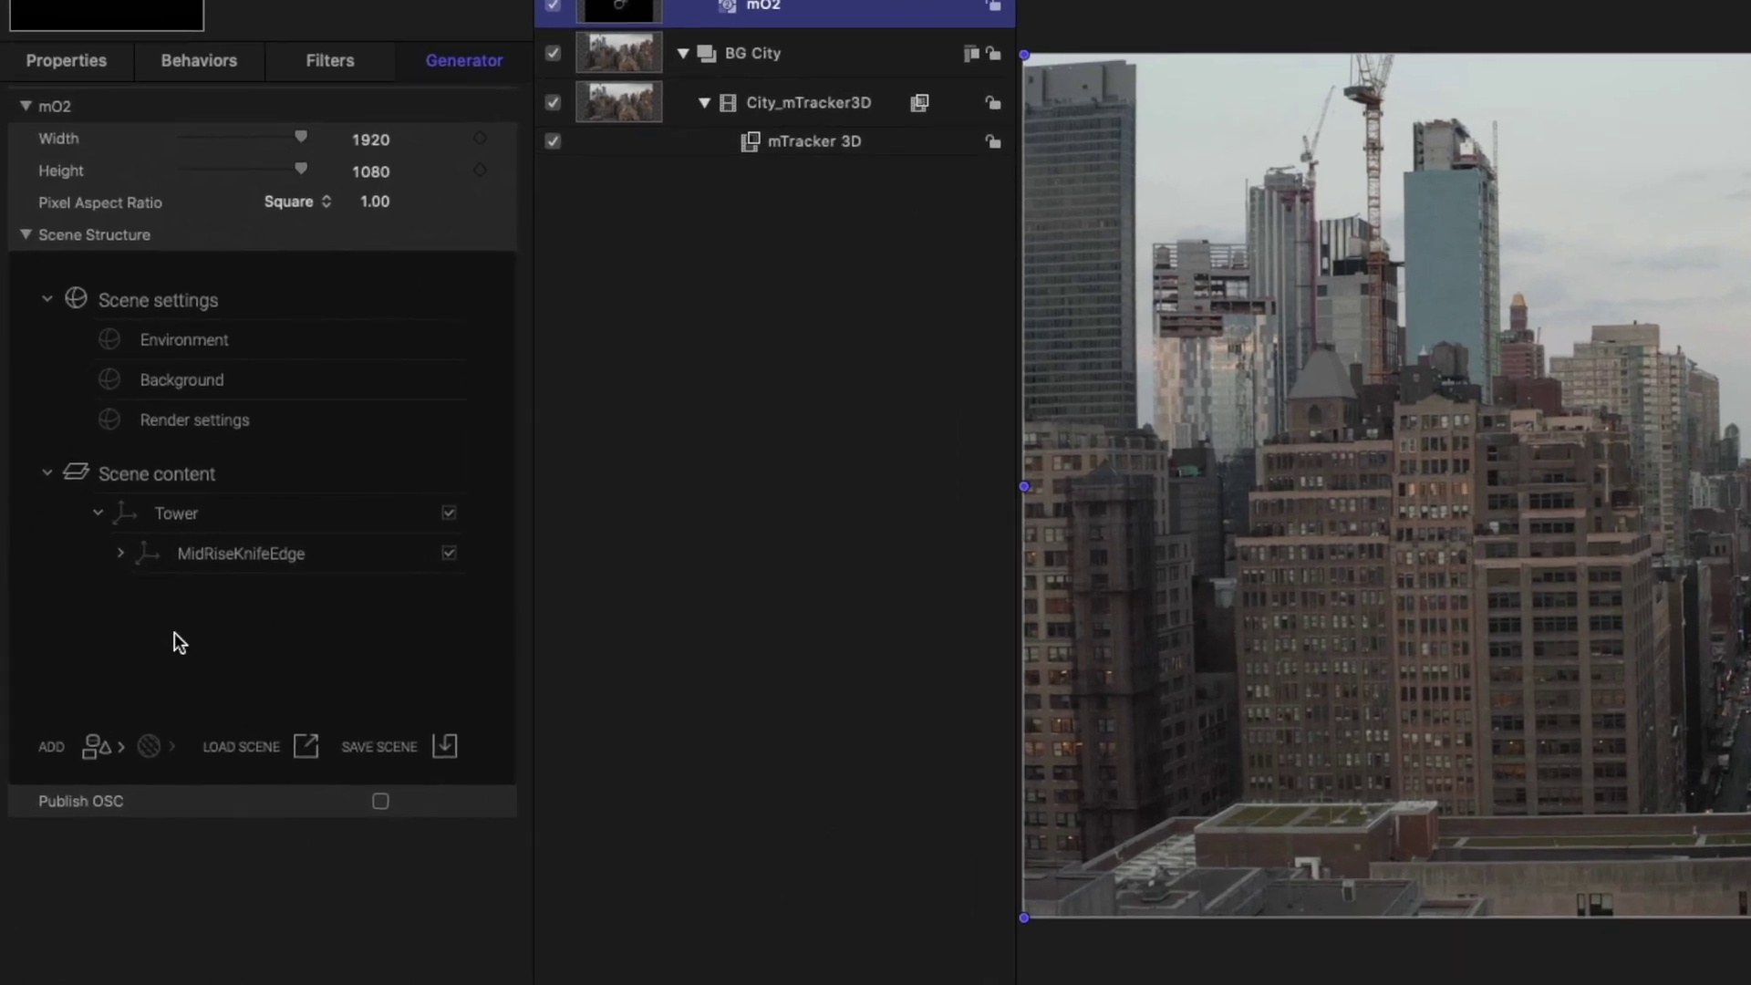
pyautogui.rightClick(119, 588)
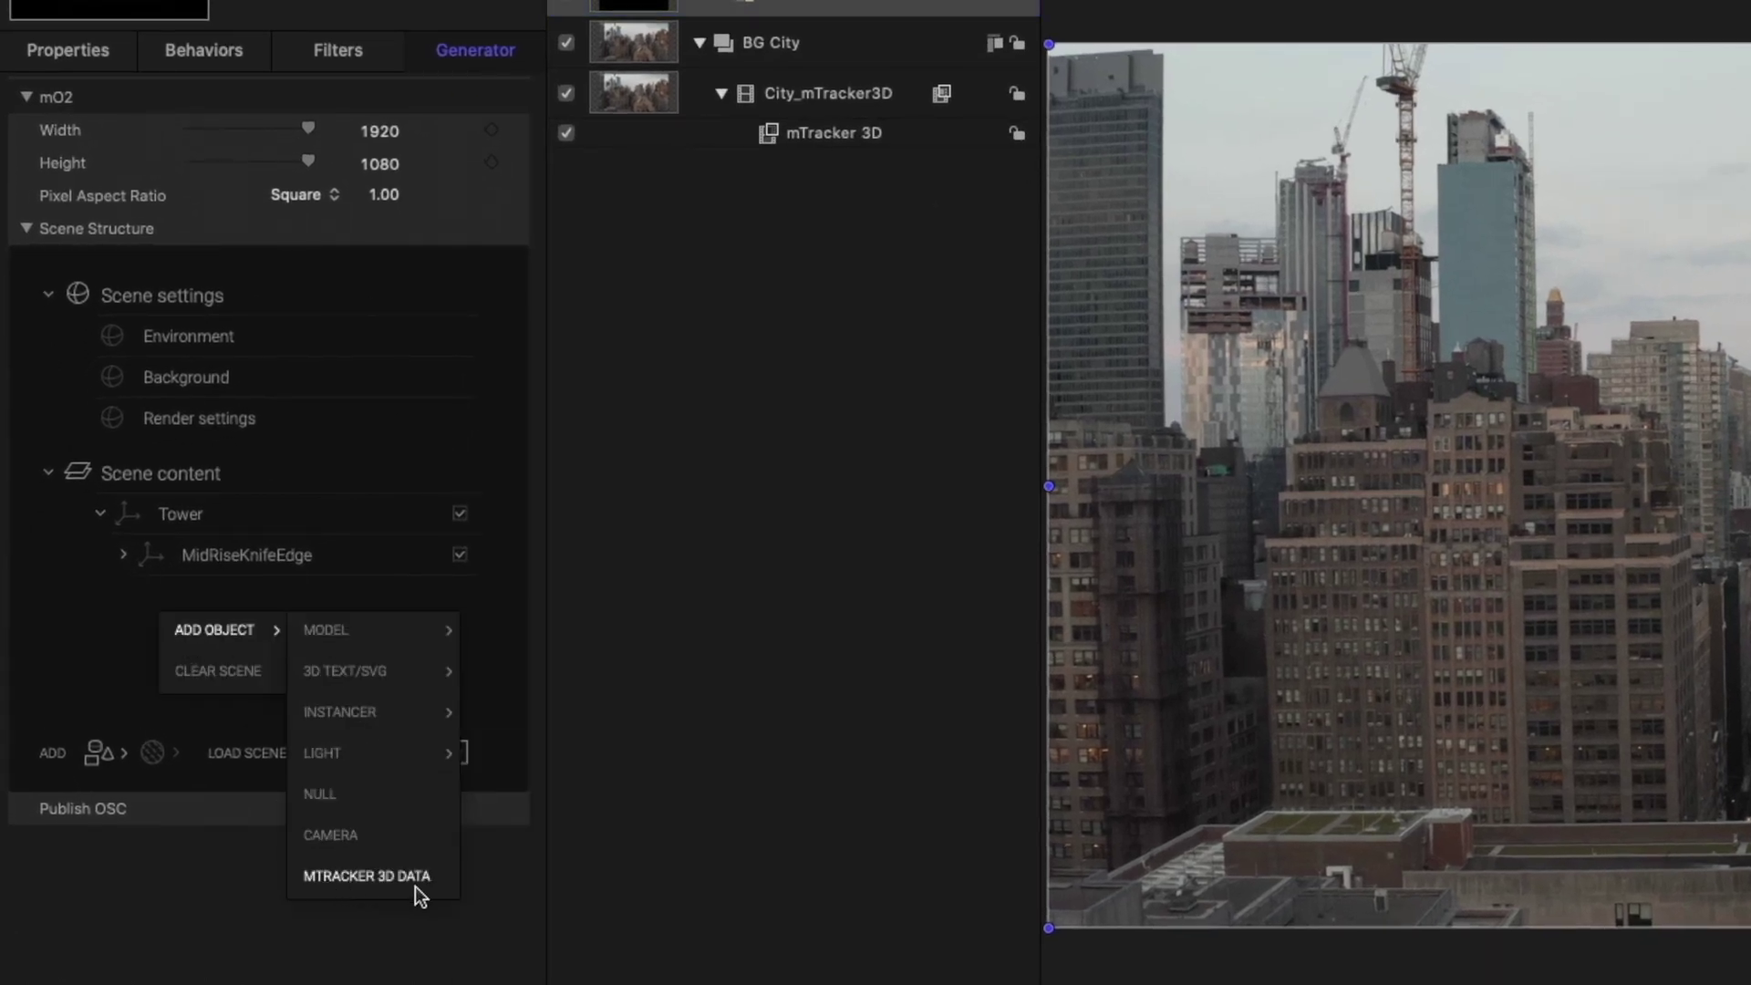
pyautogui.click(354, 877)
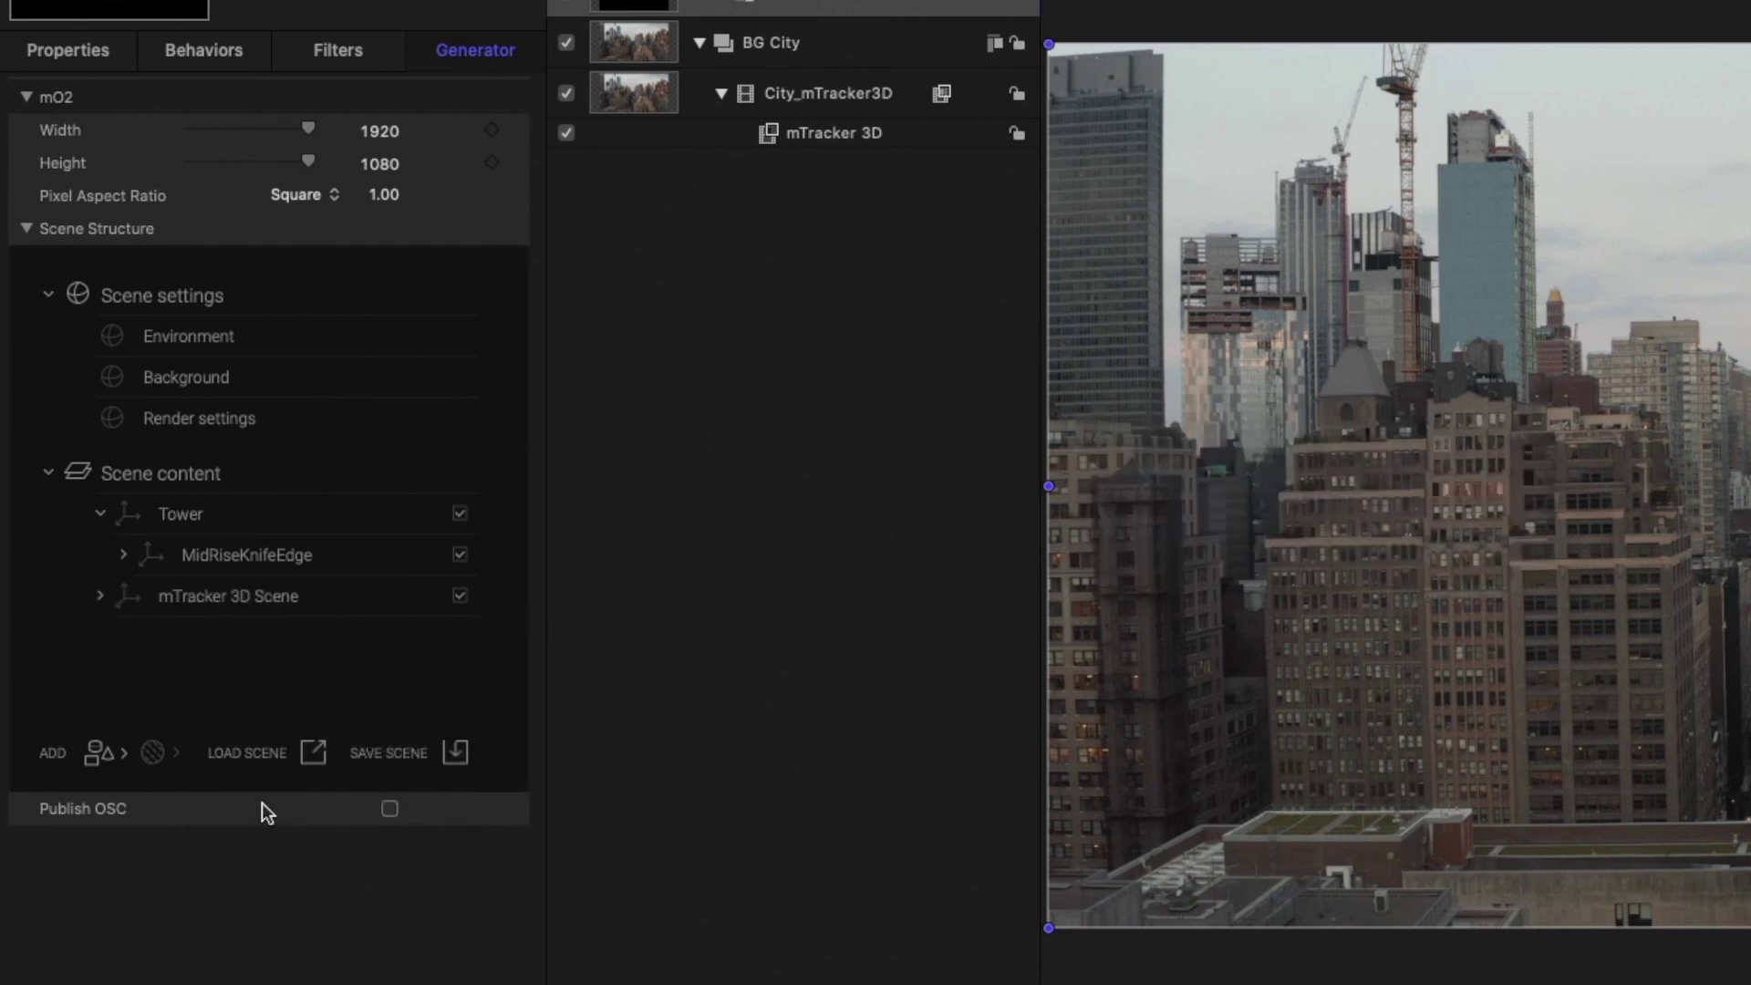
# Move the tracked Camera out of the mTracker 3D Scene group to the top level above Tower, and collapse the Tower group.
pyautogui.click(99, 597)
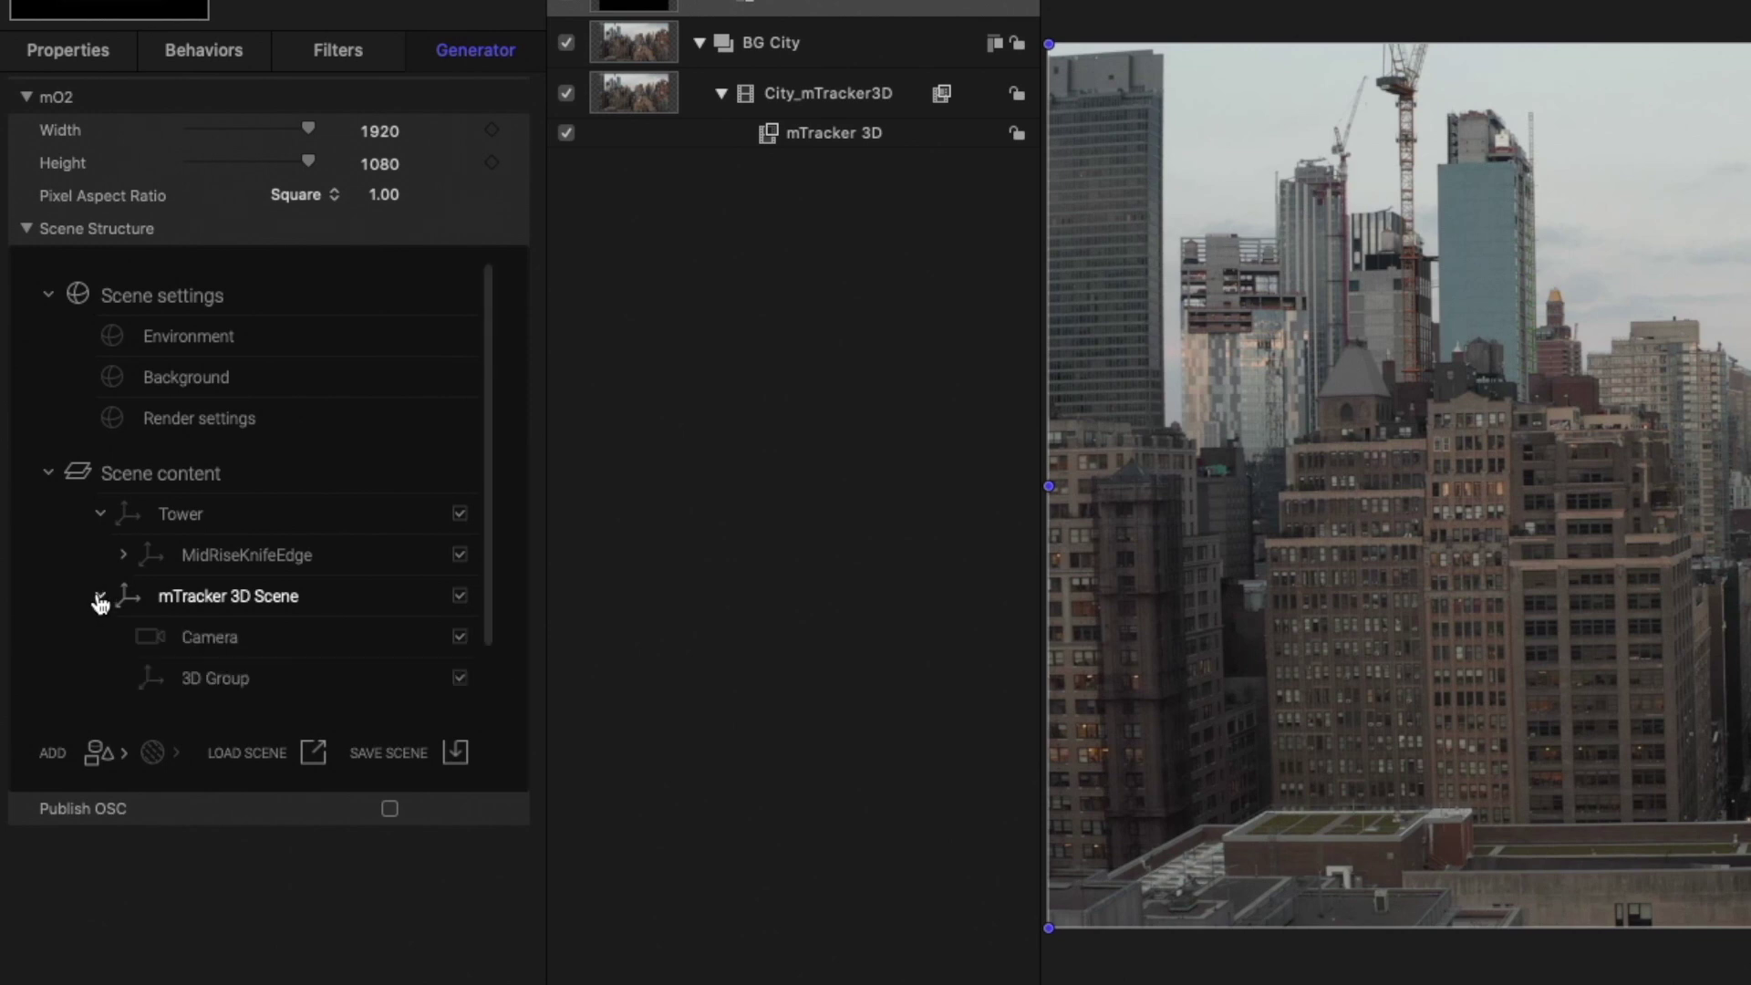
pyautogui.click(128, 653)
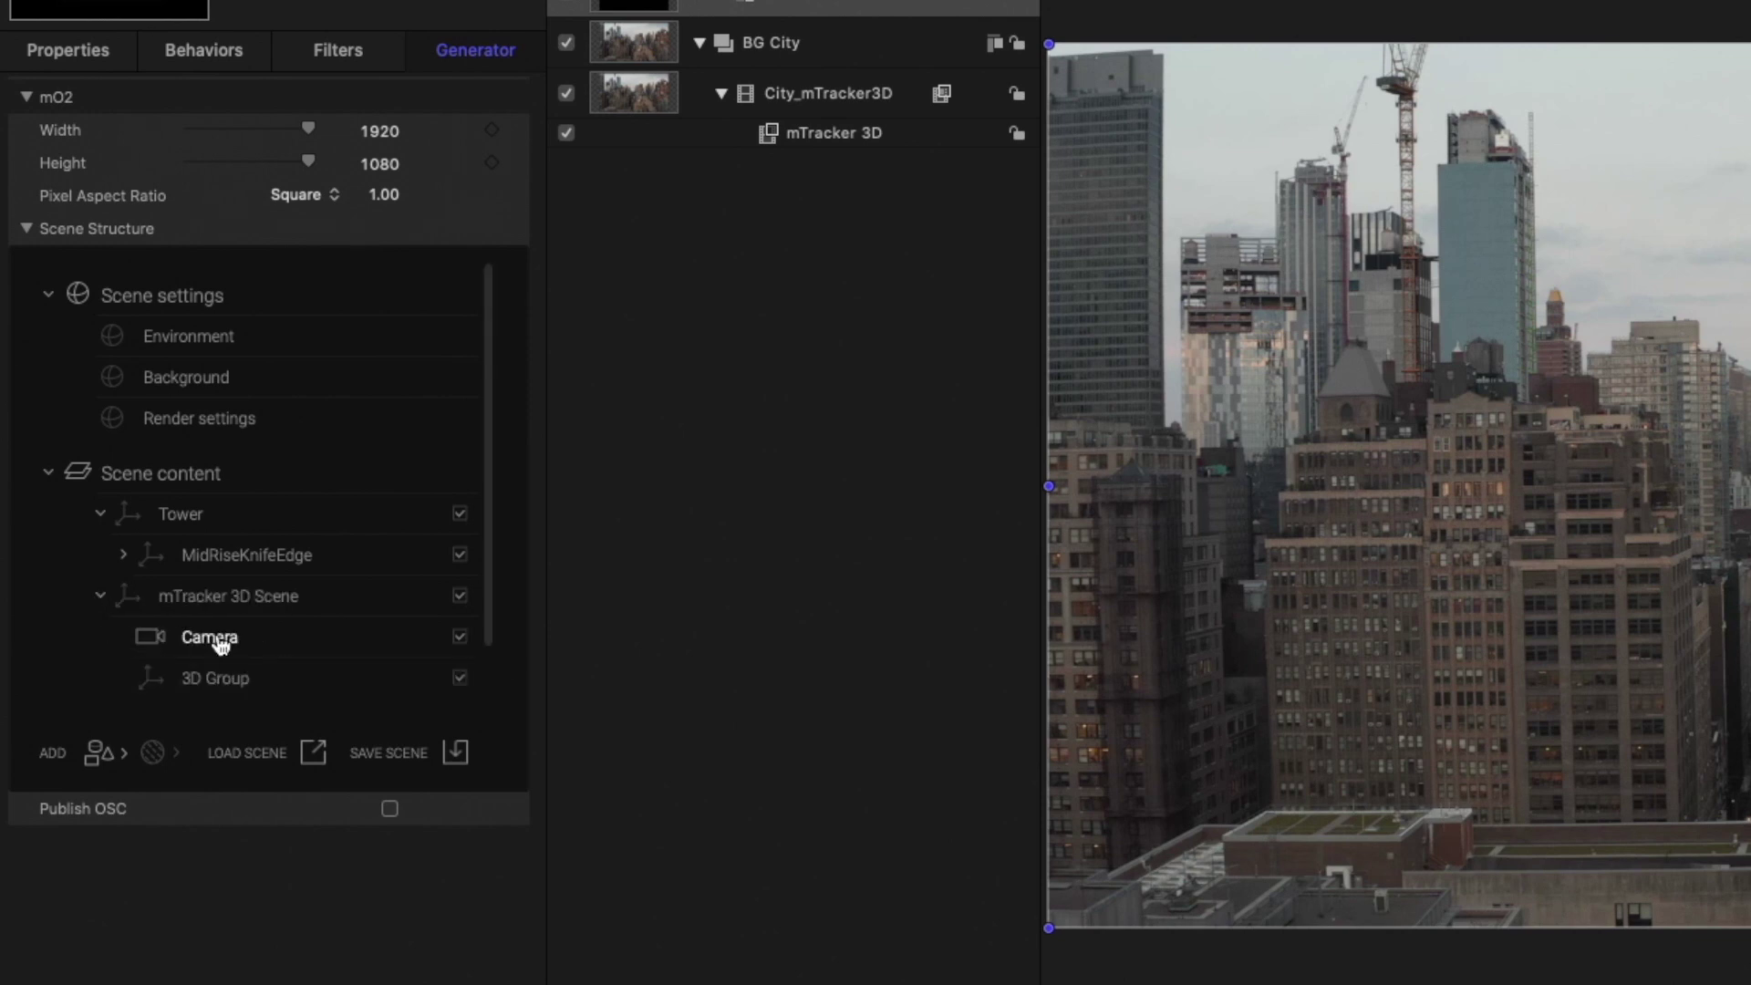
pyautogui.moveTo(219, 641)
pyautogui.mouseDown()
pyautogui.moveTo(137, 551)
pyautogui.moveTo(137, 496)
pyautogui.moveTo(188, 657)
pyautogui.mouseUp()
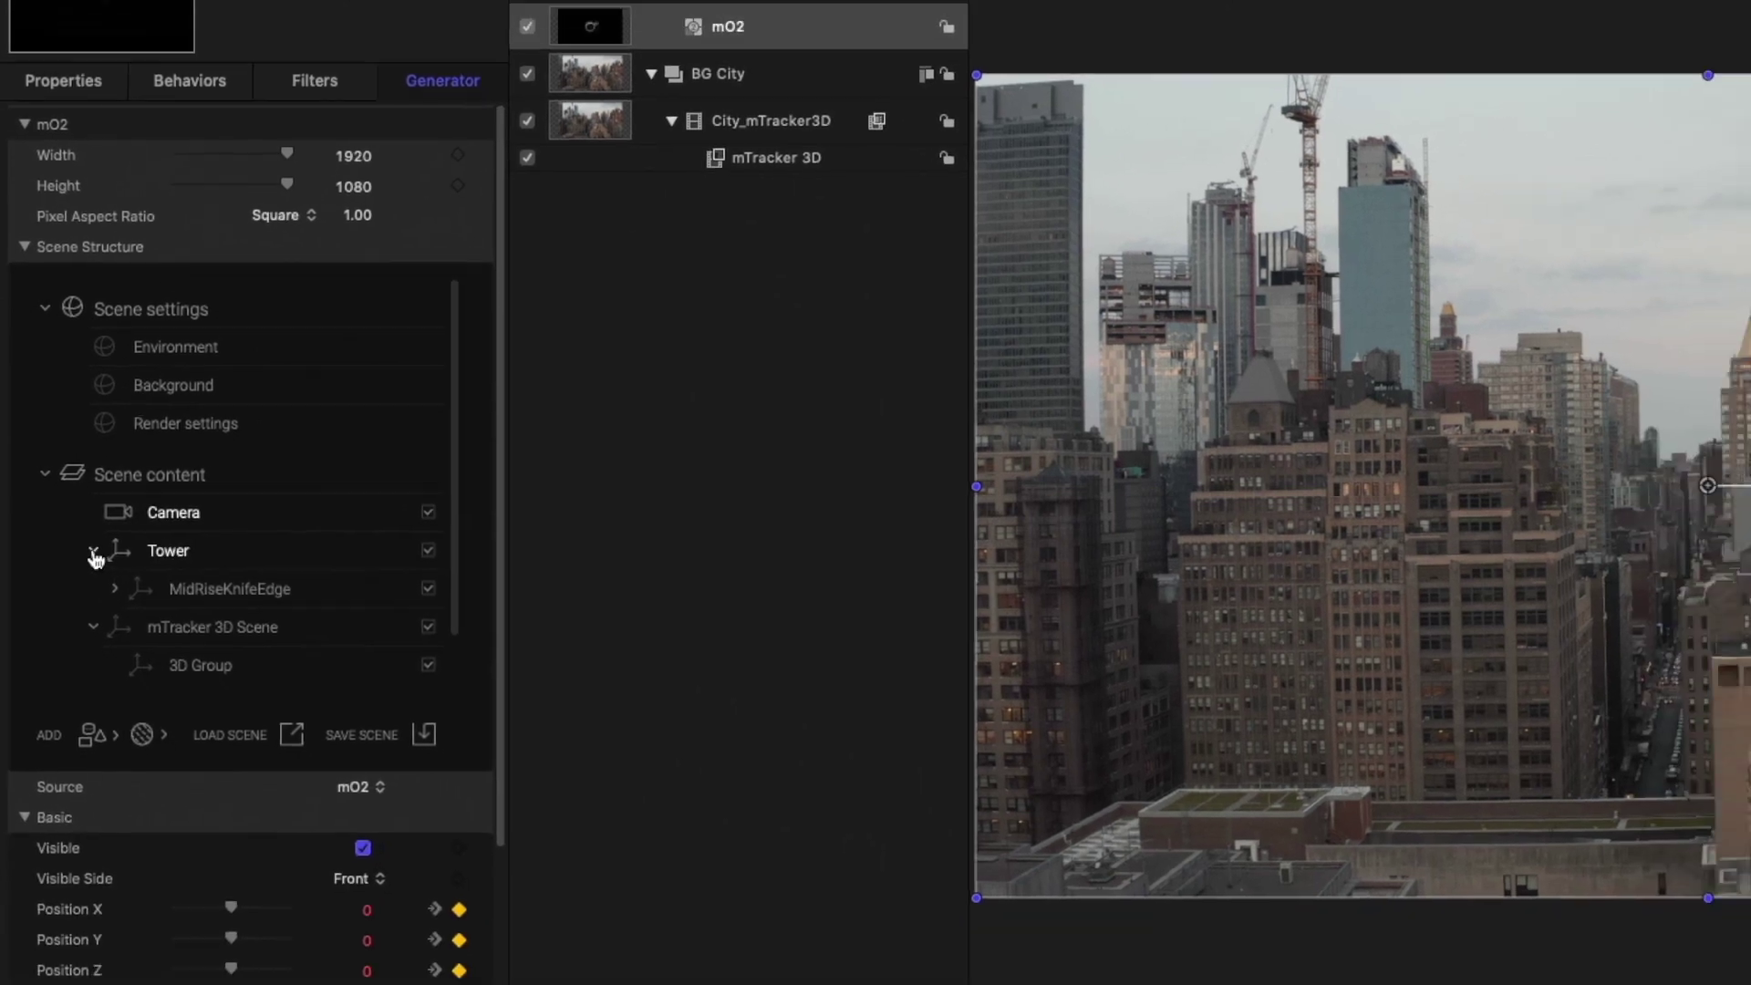
pyautogui.click(93, 552)
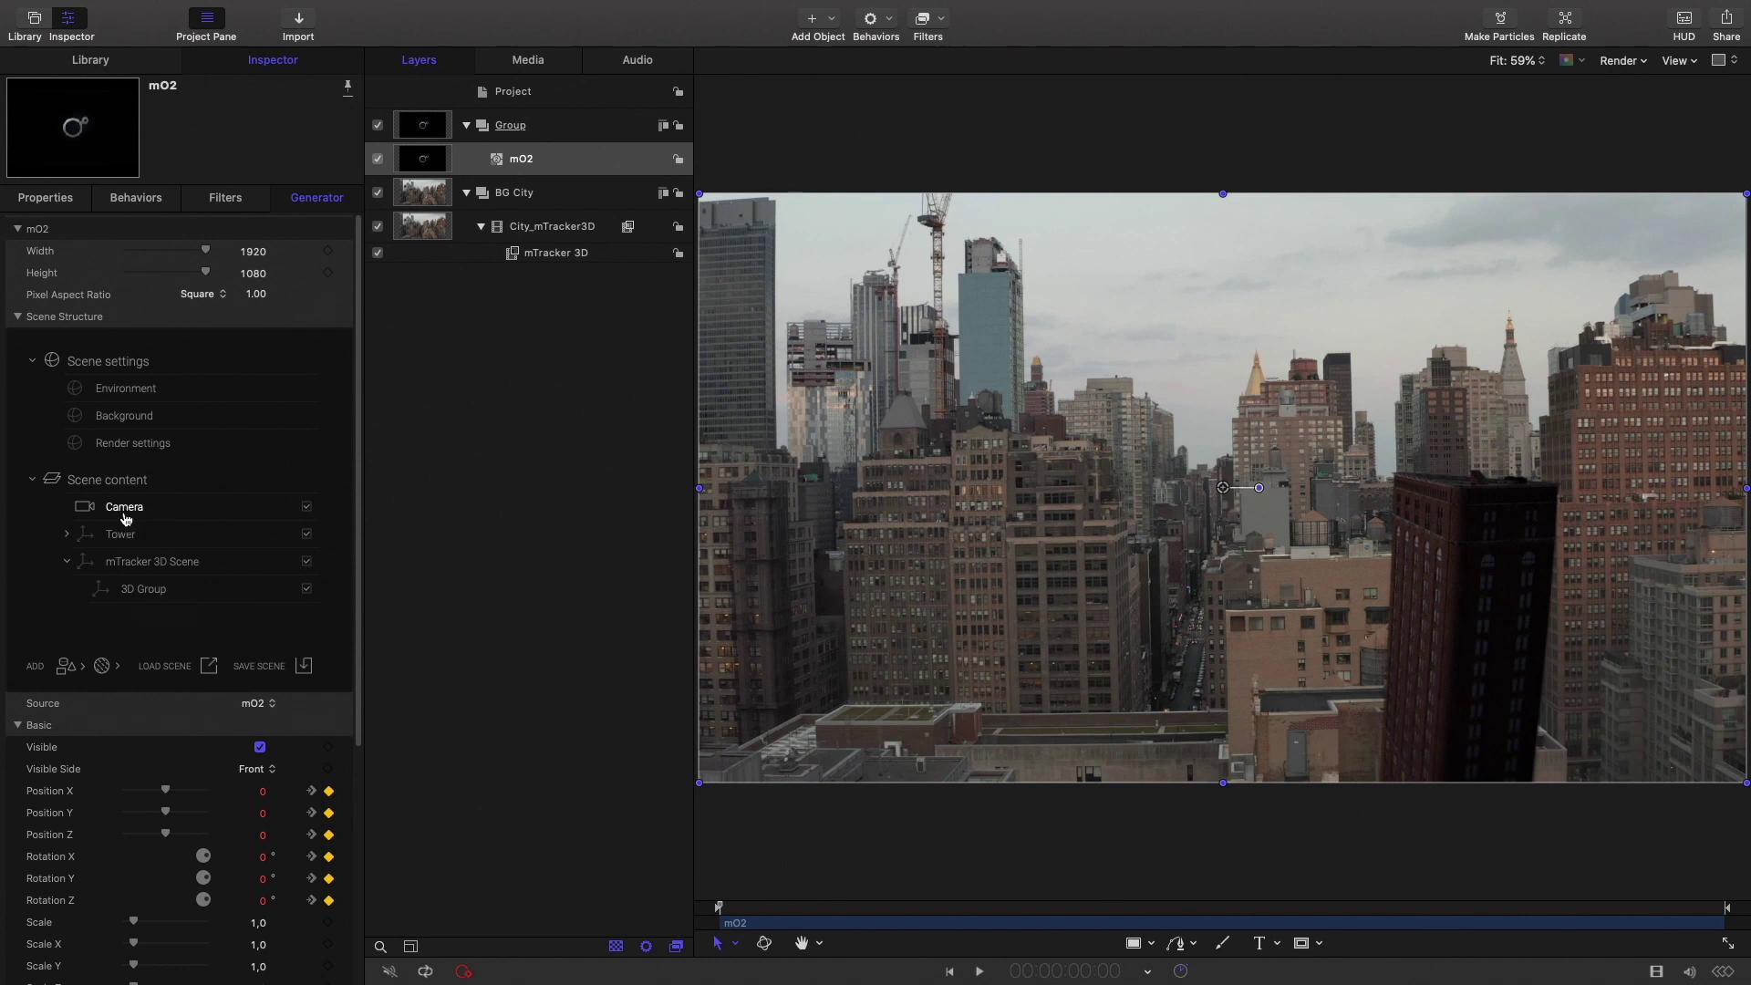
# Activate the Adjust Item tool for mO2 and inspect the Camera's animation curves while scrubbing through the footage.
pyautogui.rightClick(749, 925)
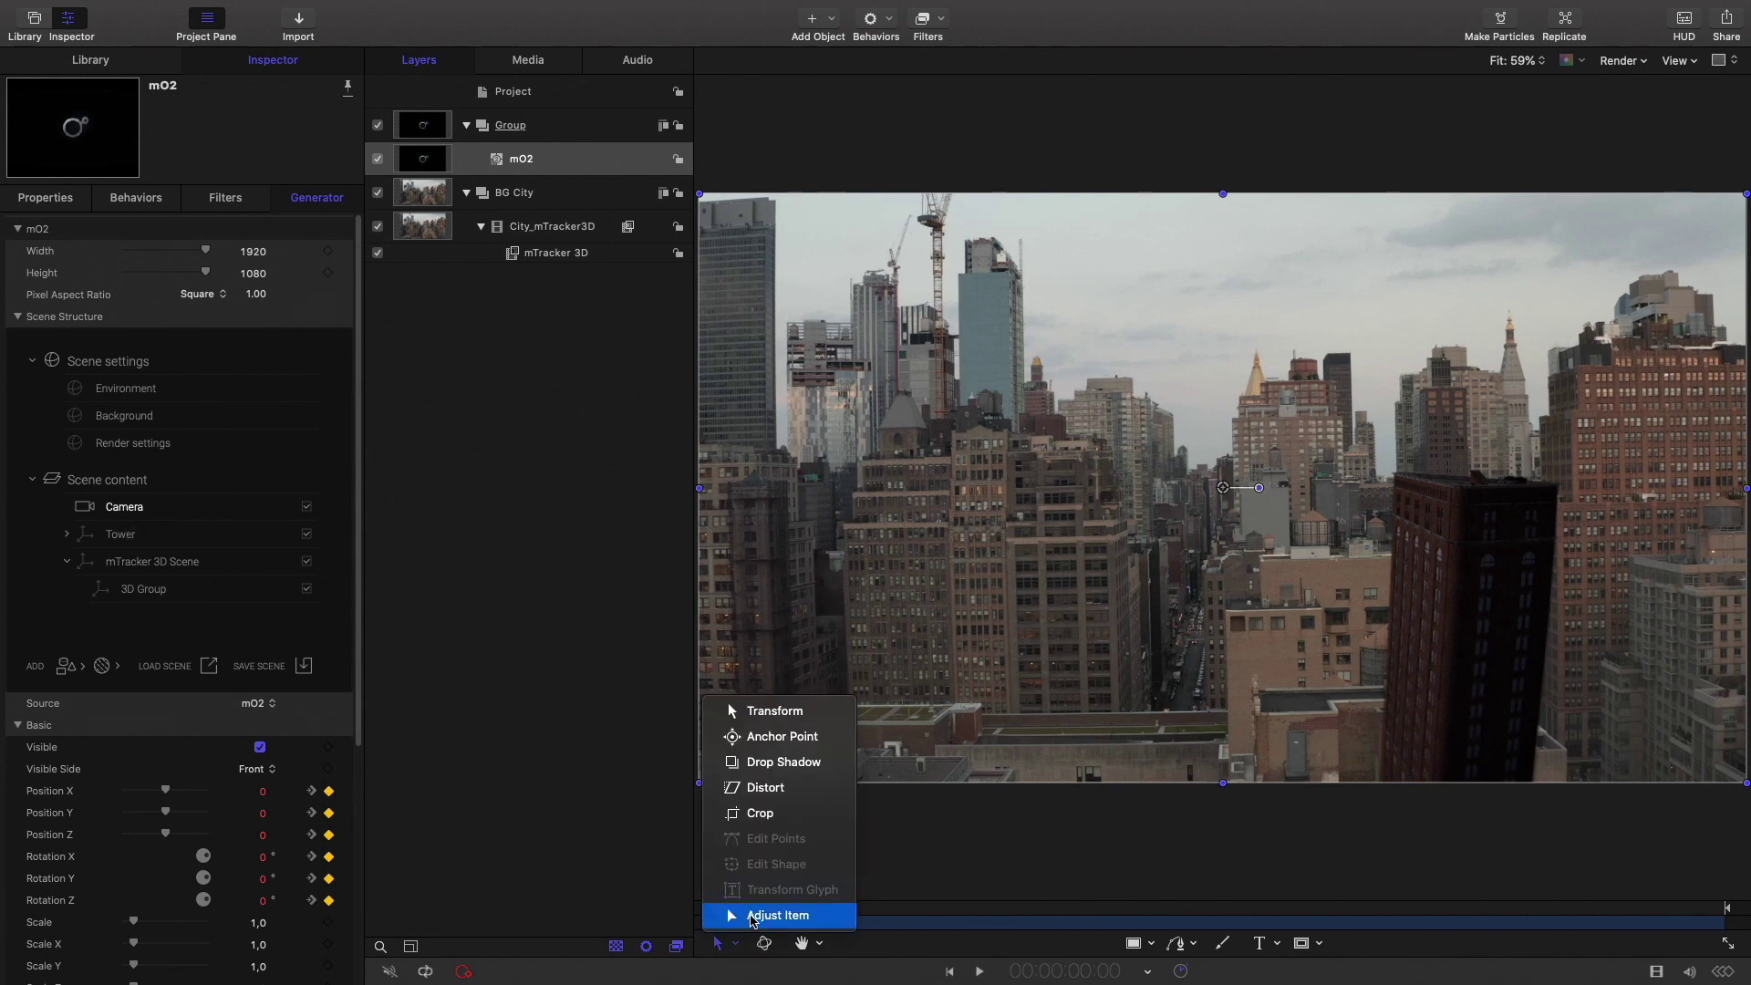
pyautogui.click(754, 916)
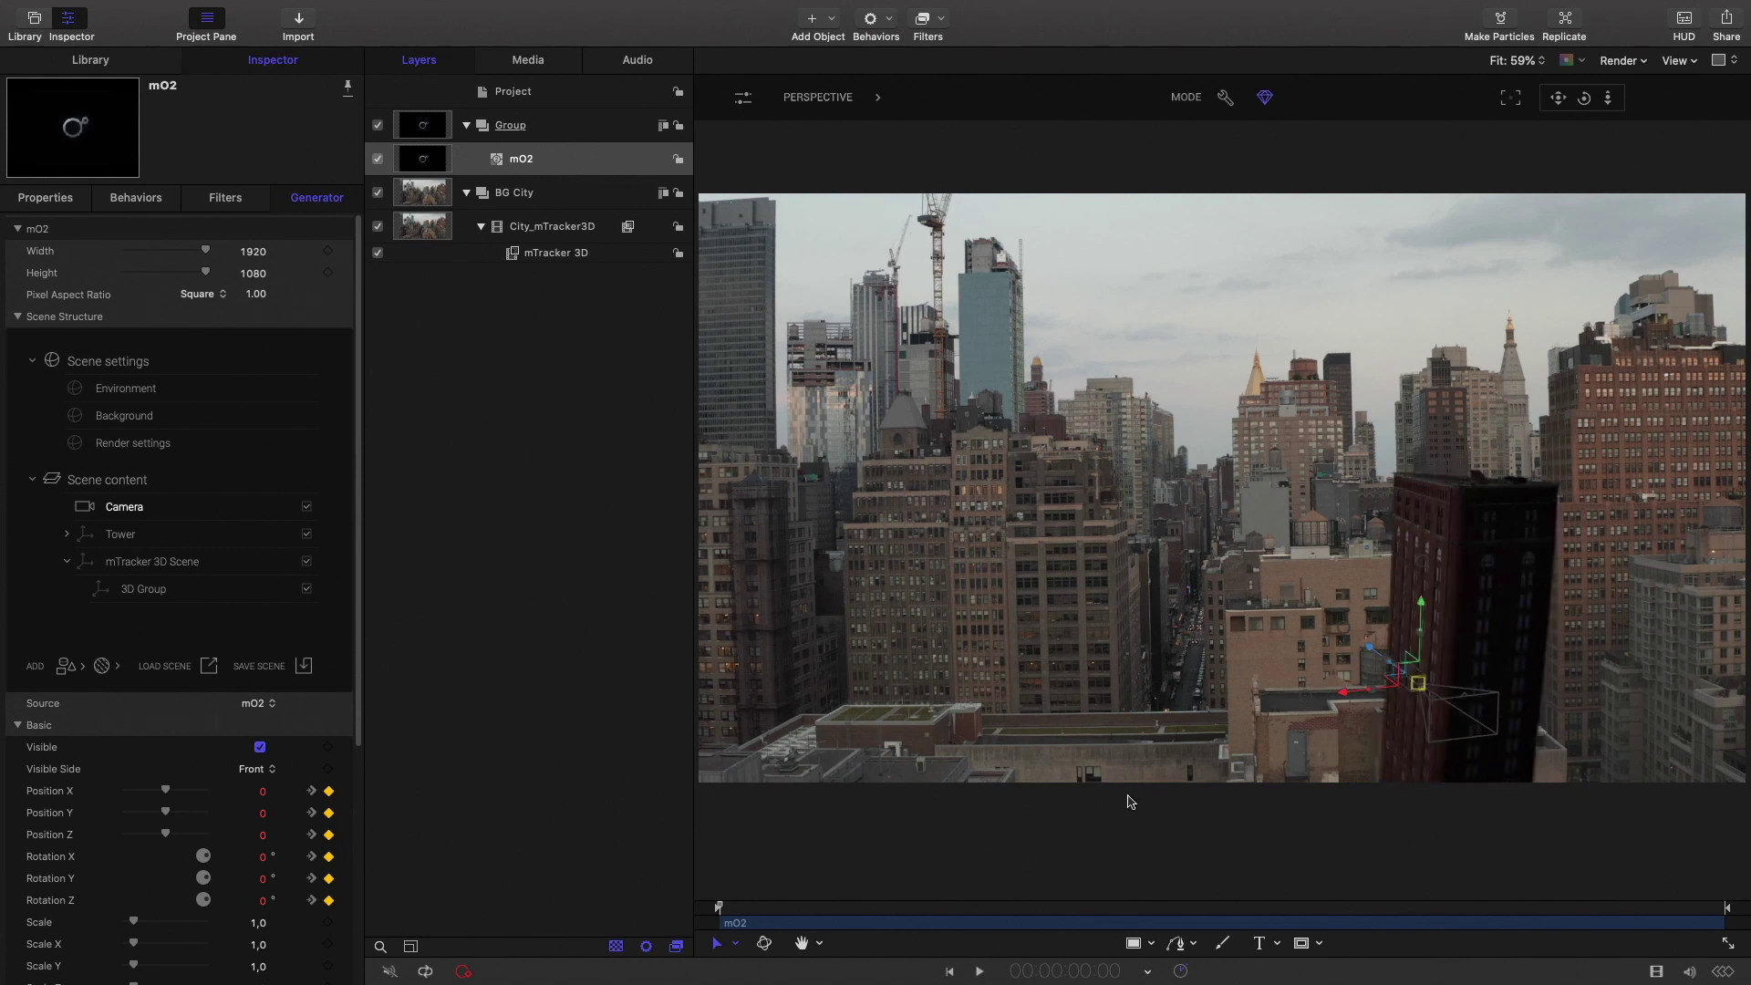
pyautogui.moveTo(727, 911); pyautogui.dragTo(1295, 910)
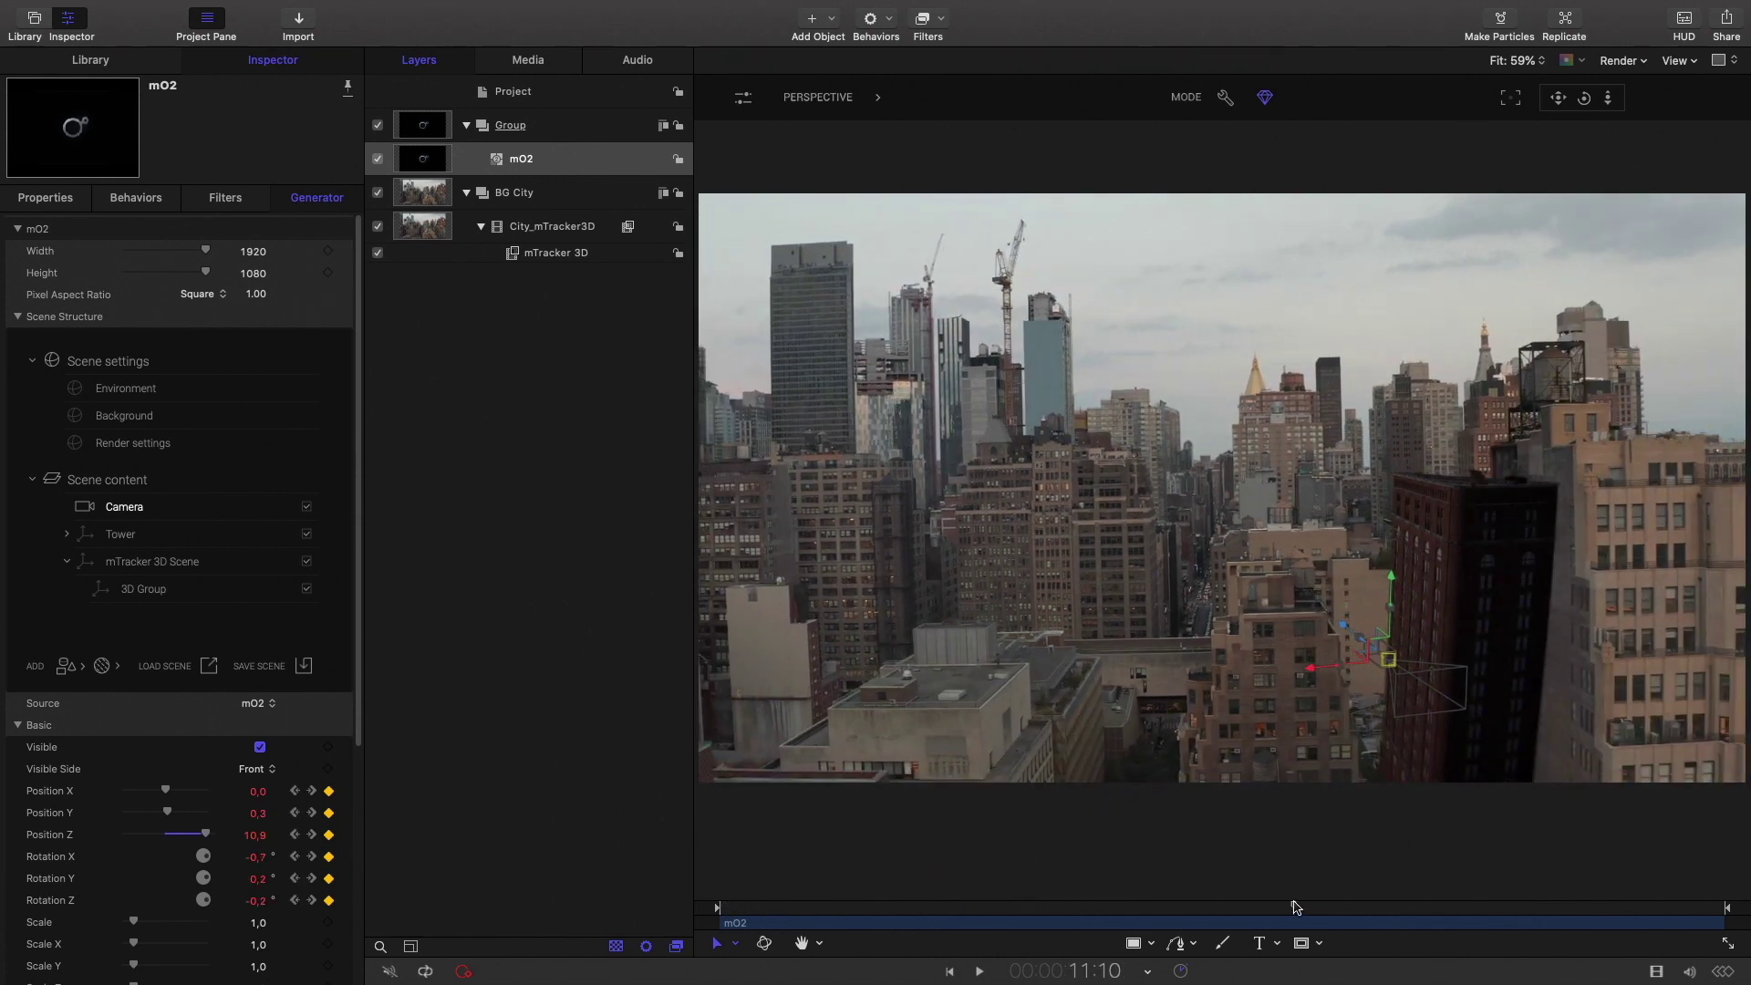
pyautogui.click(1722, 971)
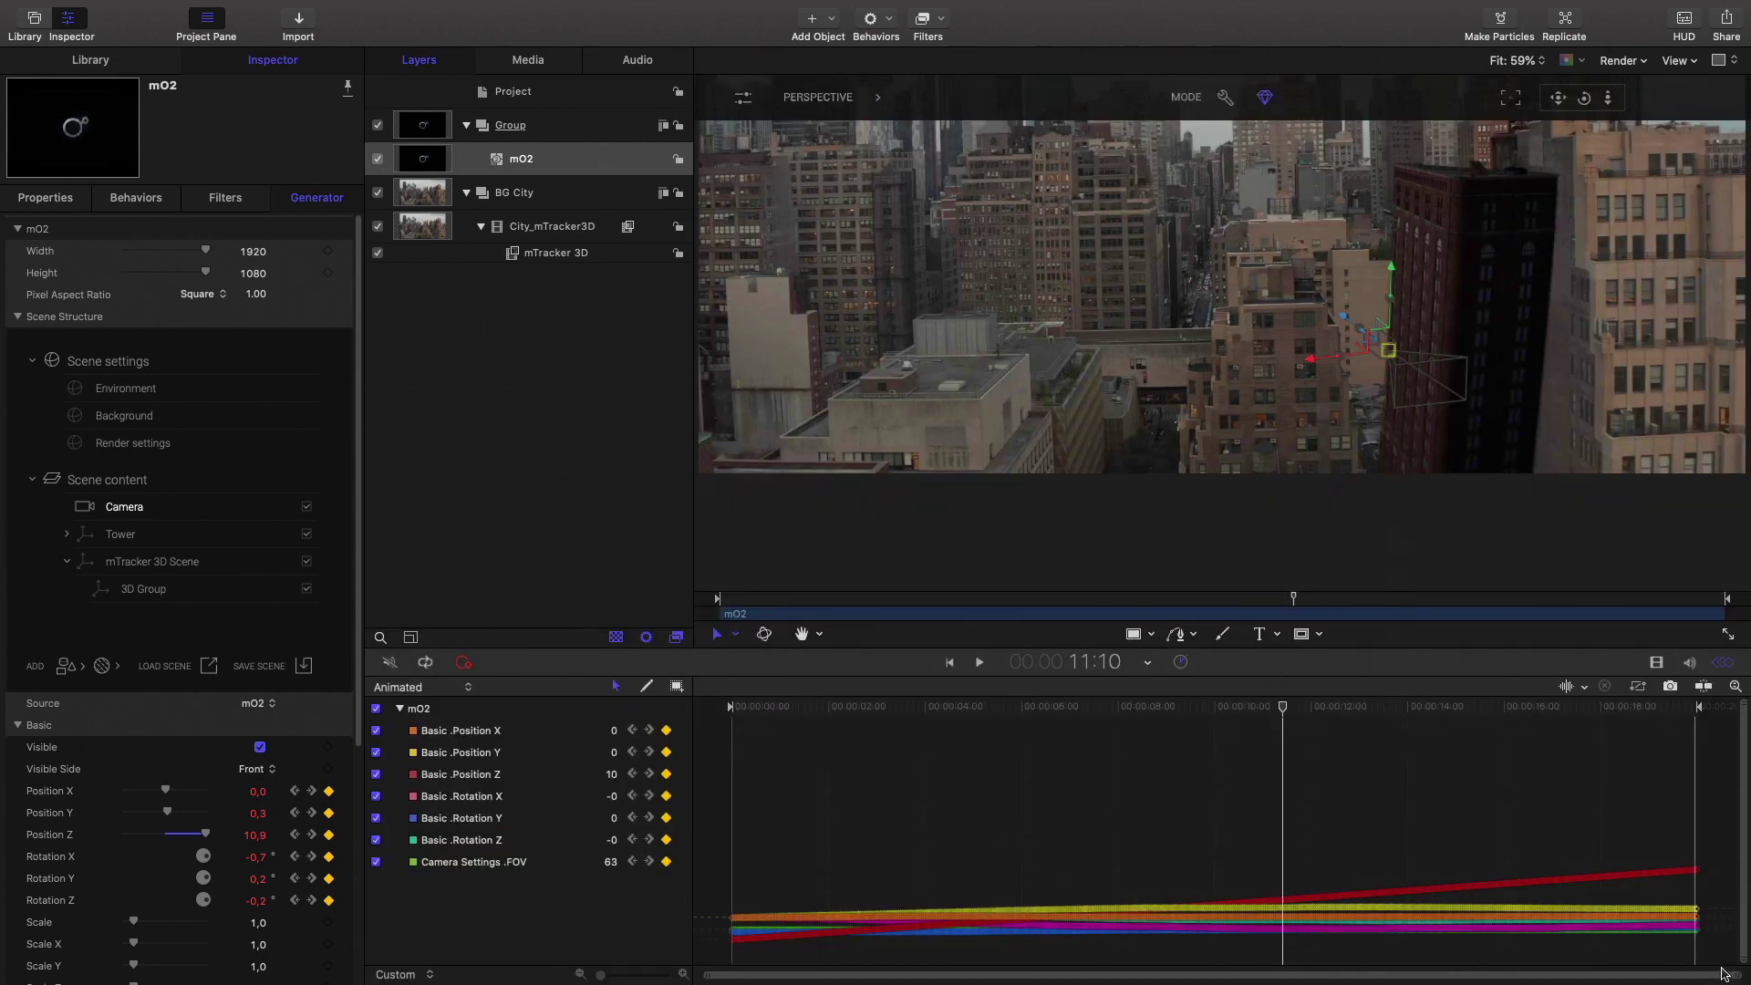
pyautogui.moveTo(1294, 598); pyautogui.dragTo(1547, 547)
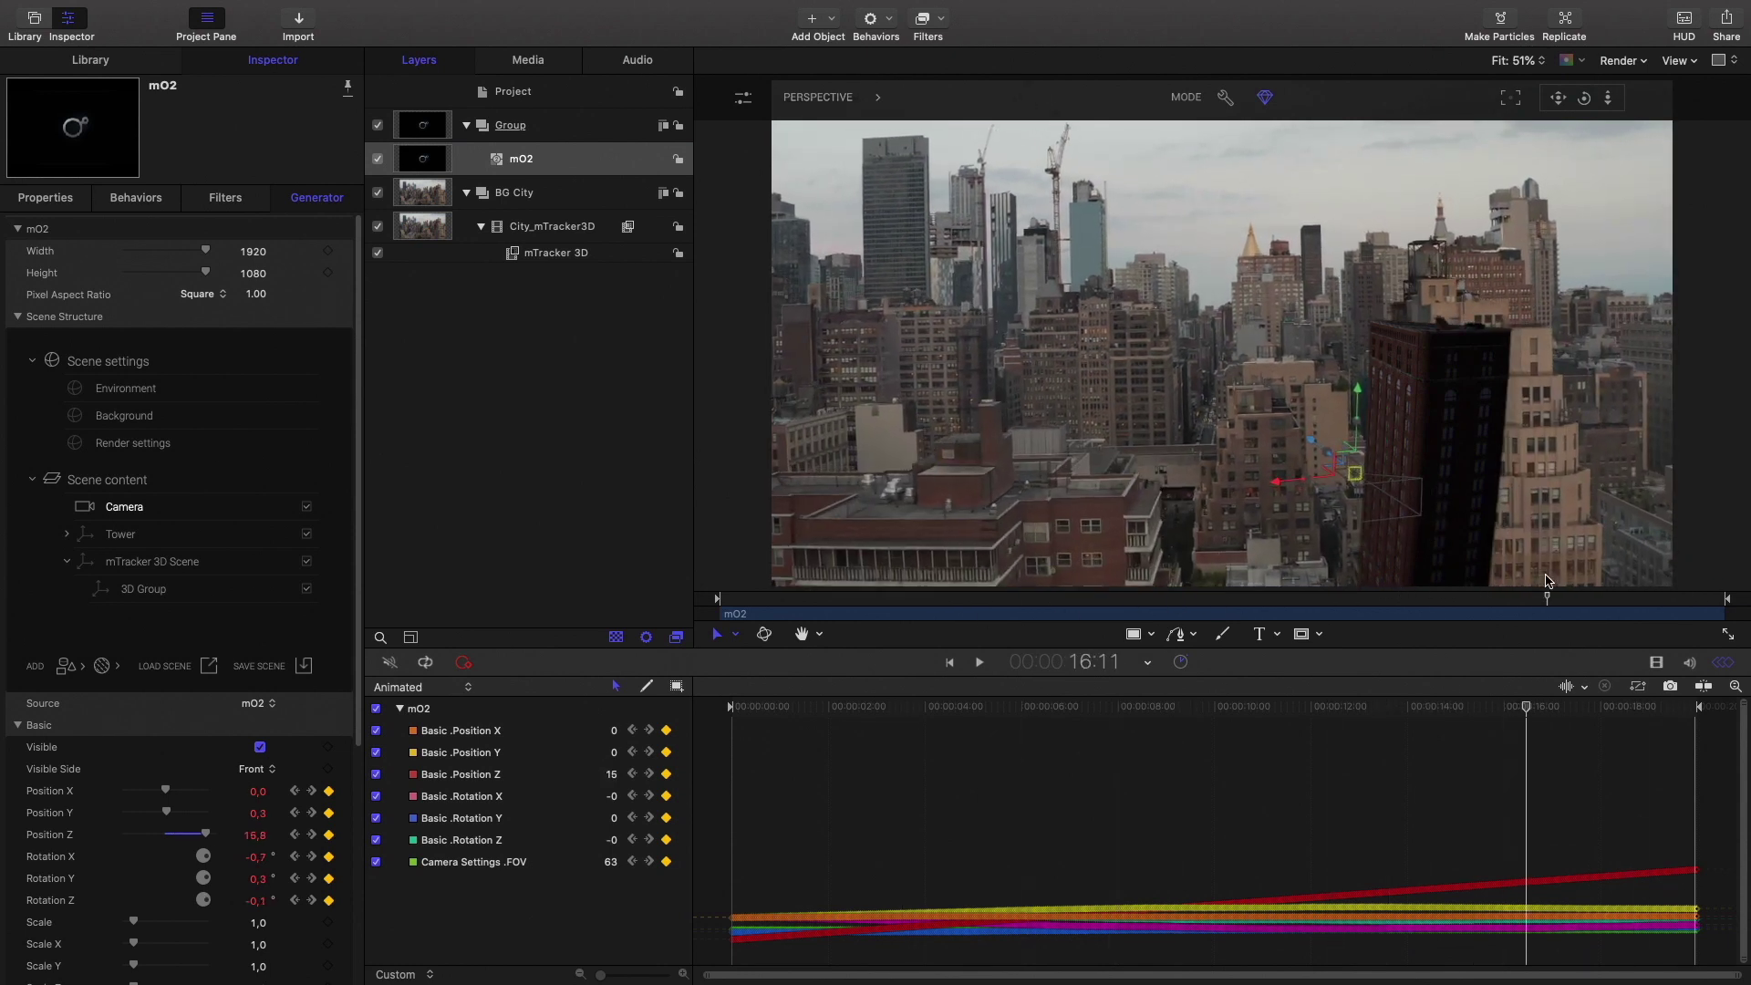
# Switch the mO2 viewport from Perspective to Active Camera, go to the last frame, and hide the keyframe editor.
pyautogui.click(818, 96)
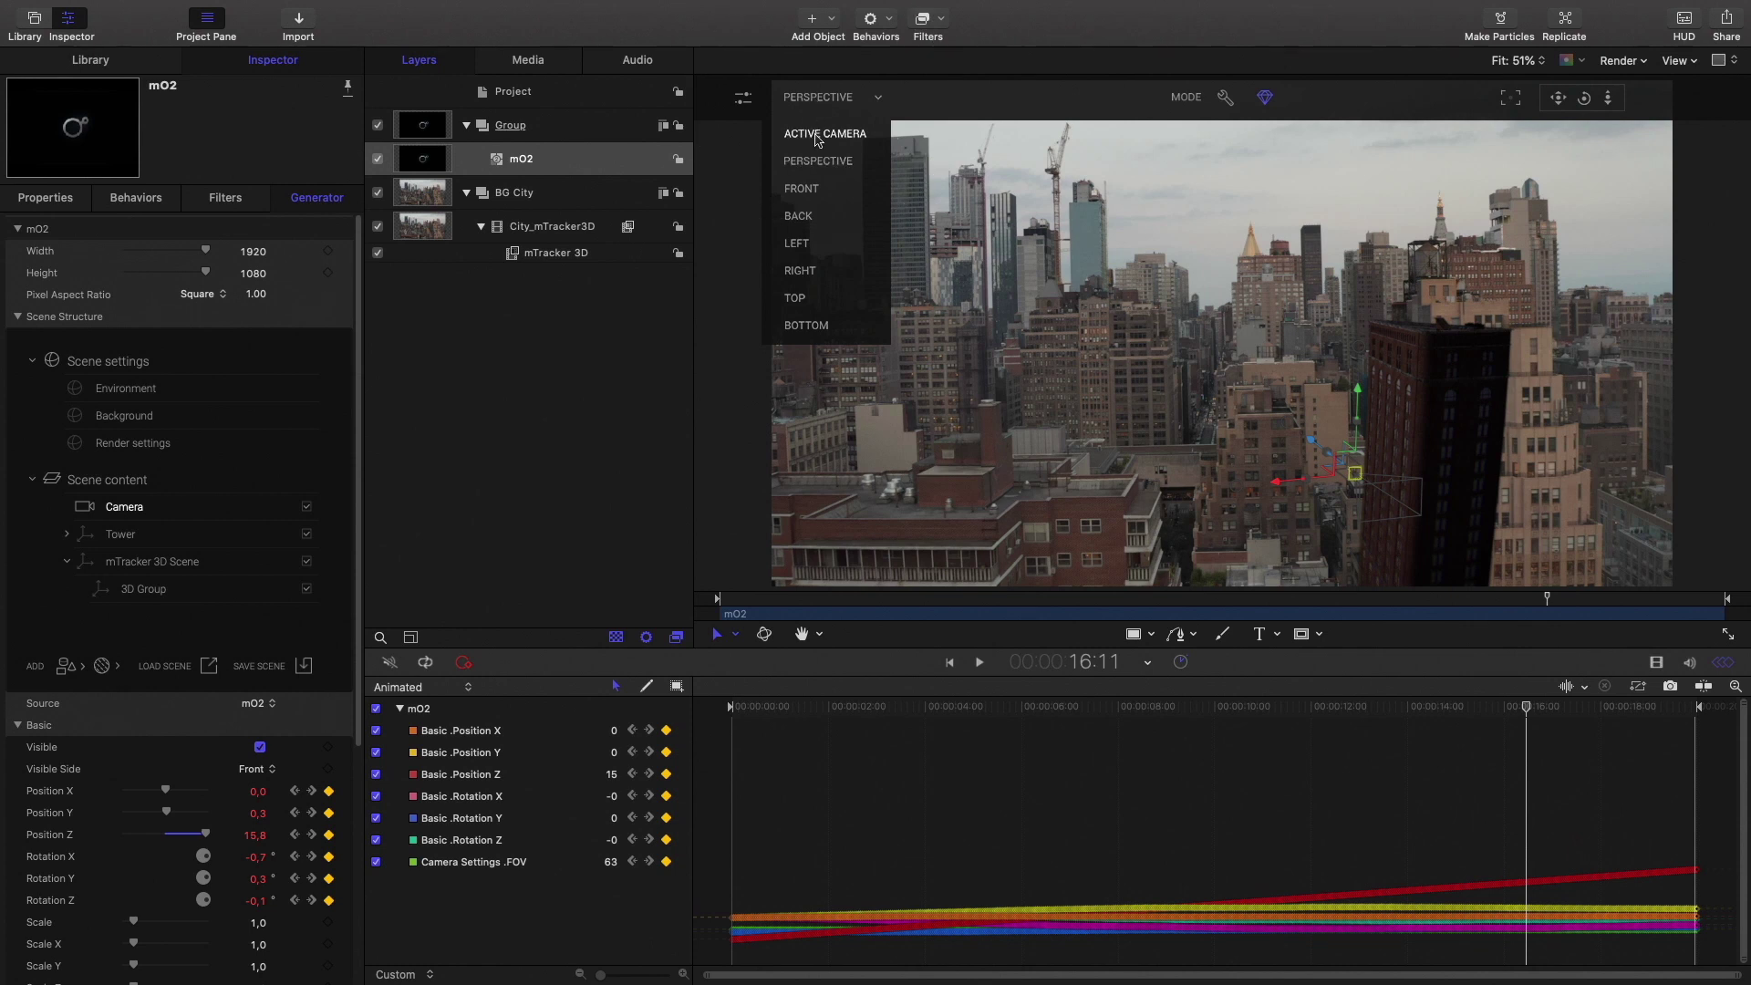
pyautogui.click(818, 135)
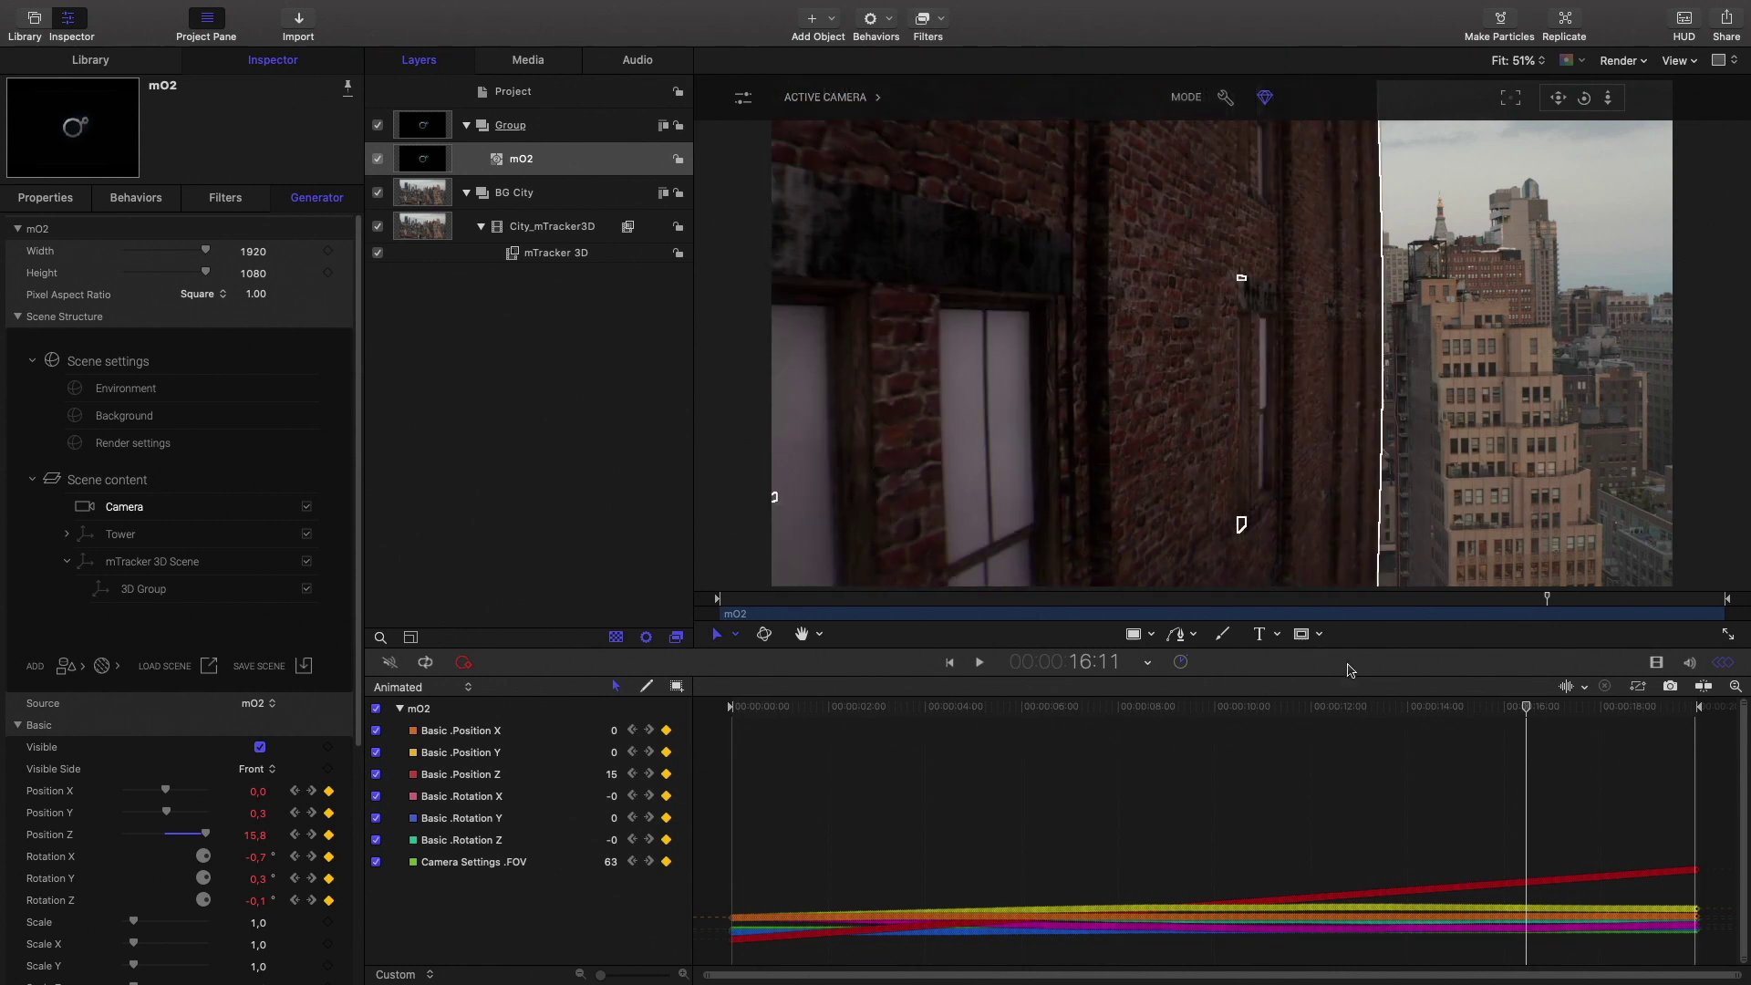
pyautogui.moveTo(1548, 602); pyautogui.dragTo(1733, 581)
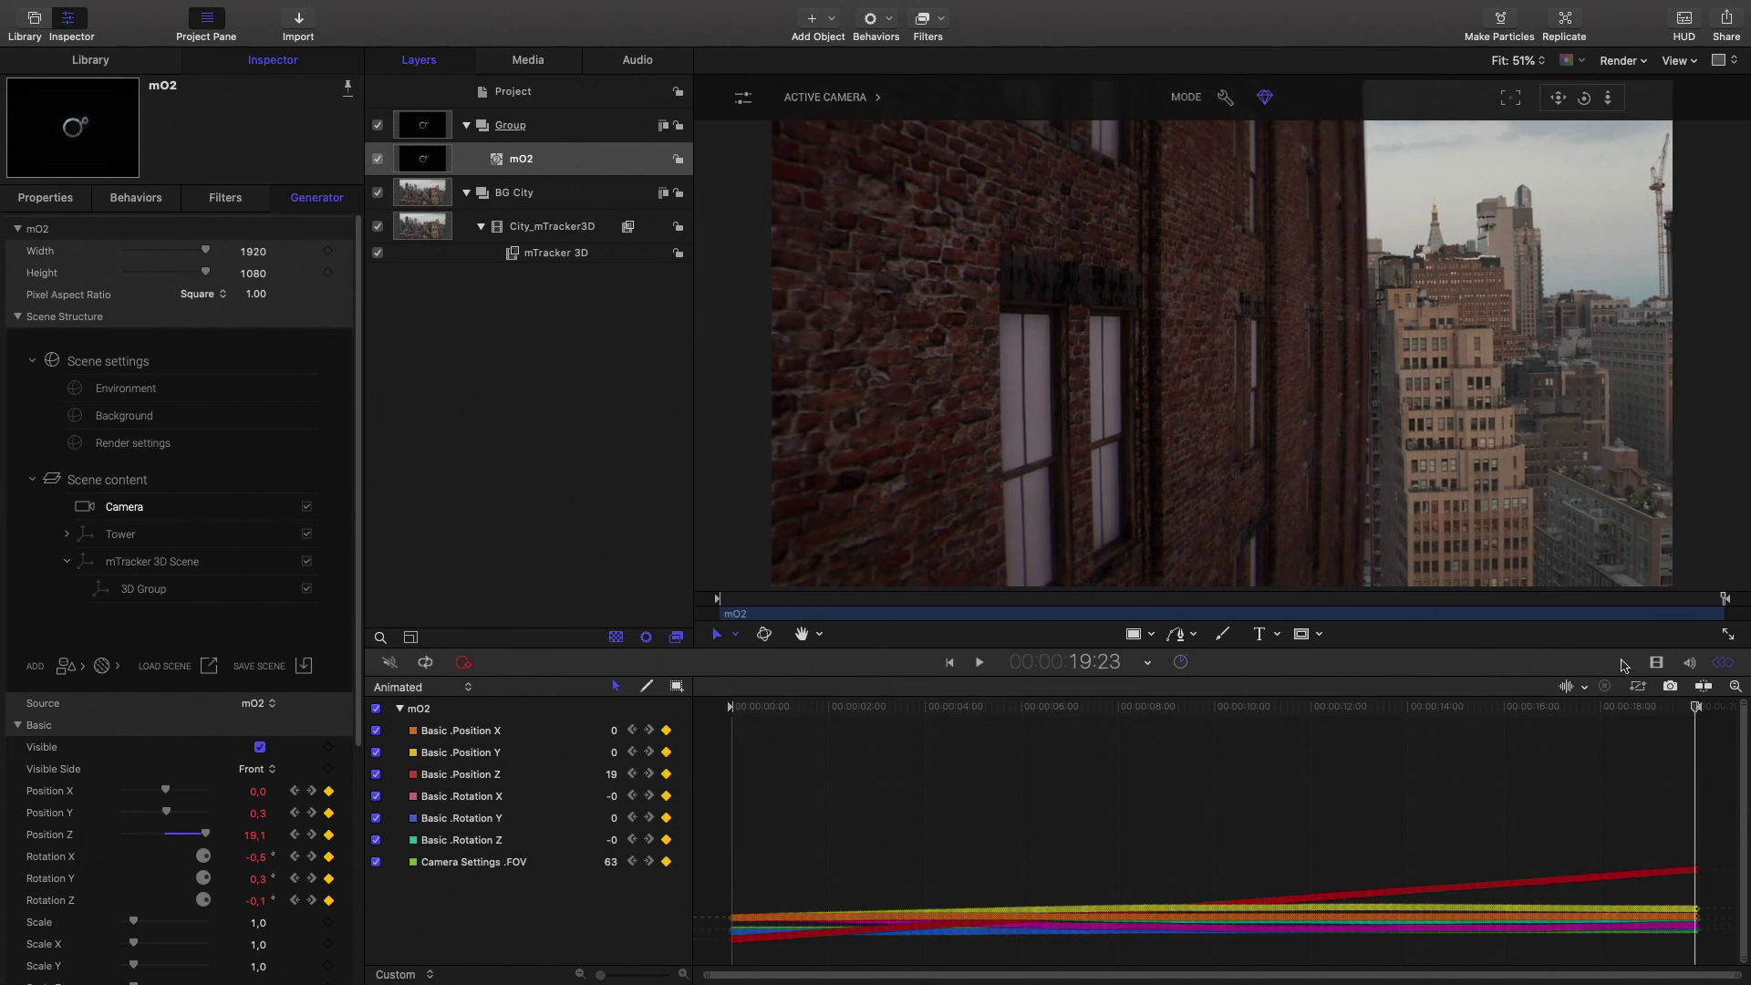
pyautogui.click(1720, 667)
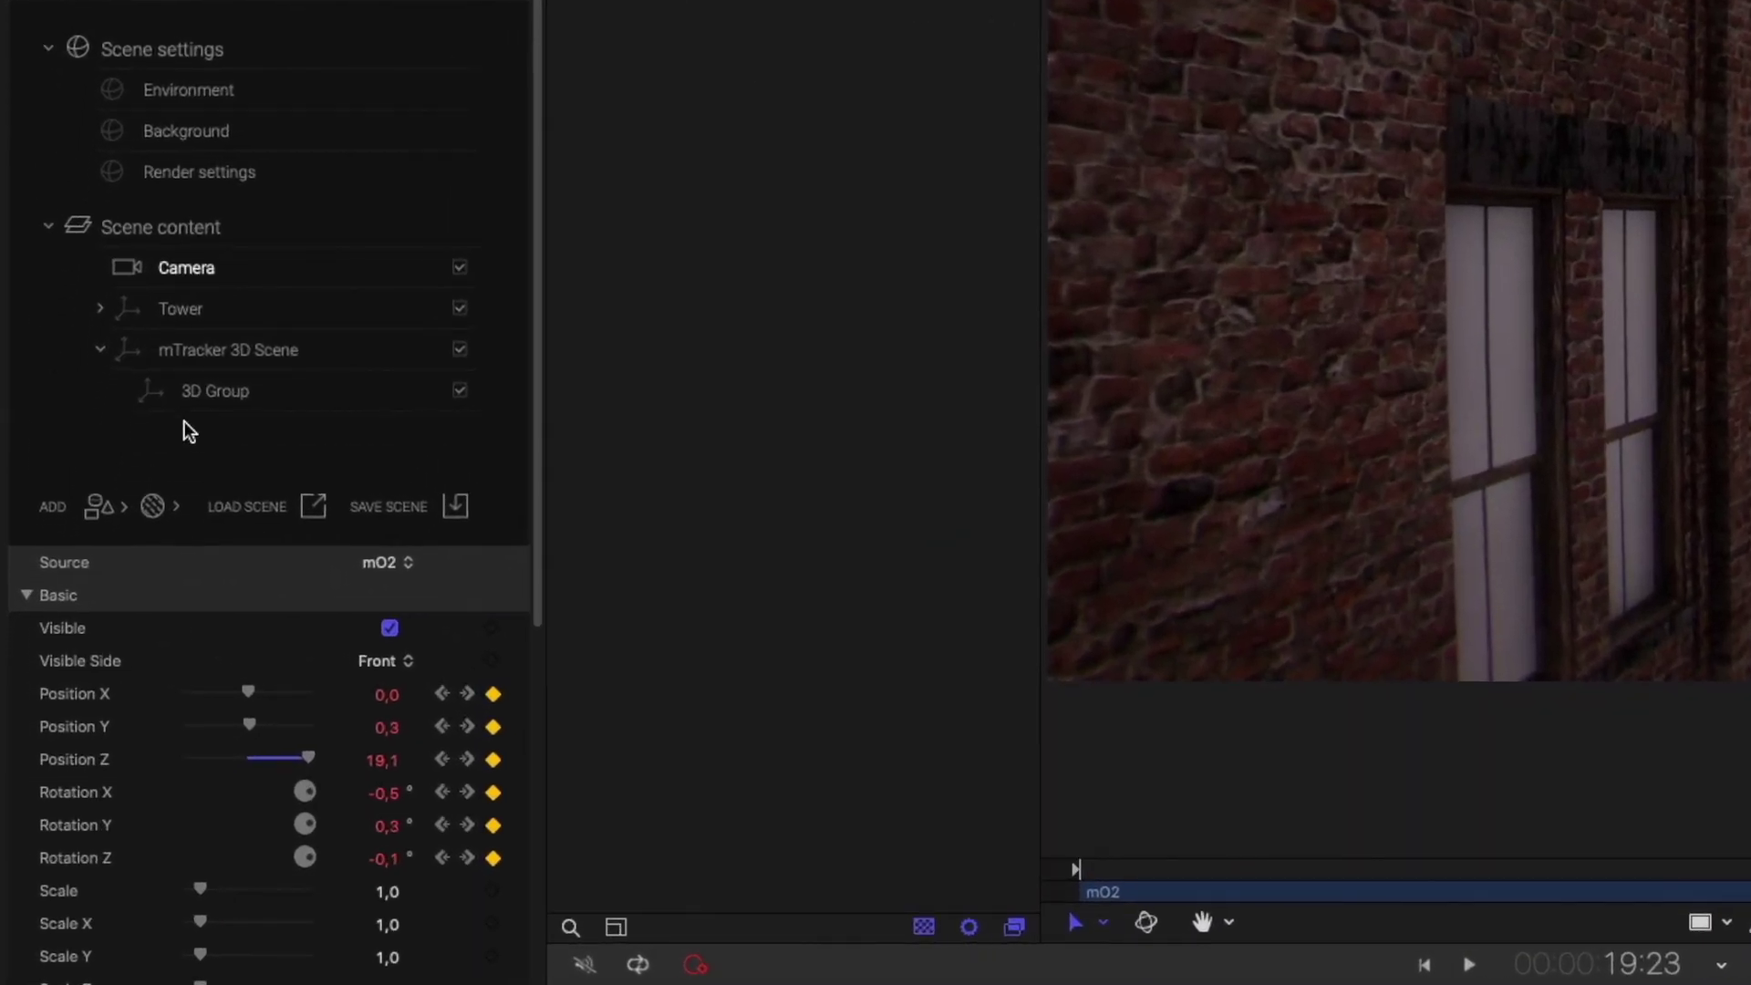
# Move 3D Group out of mTracker 3D Scene to the top level above Tower, and delete the emptied mTracker 3D Scene.
pyautogui.moveTo(212, 408); pyautogui.dragTo(119, 299)
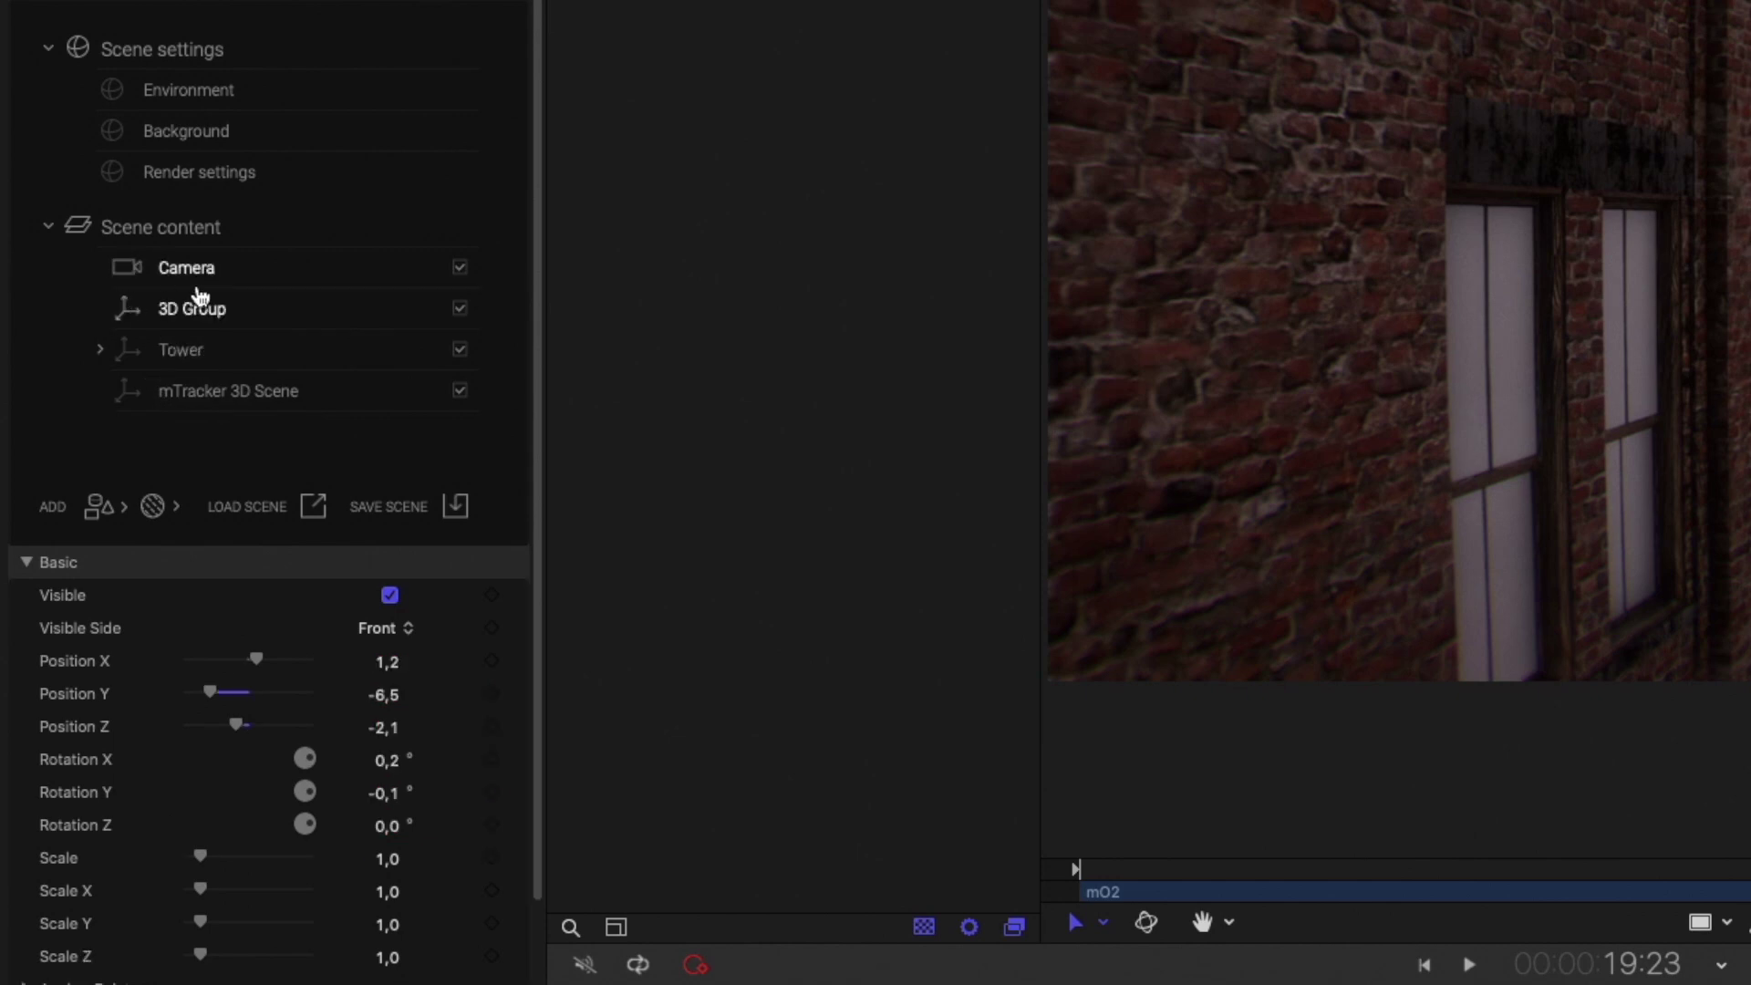
pyautogui.rightClick(202, 398)
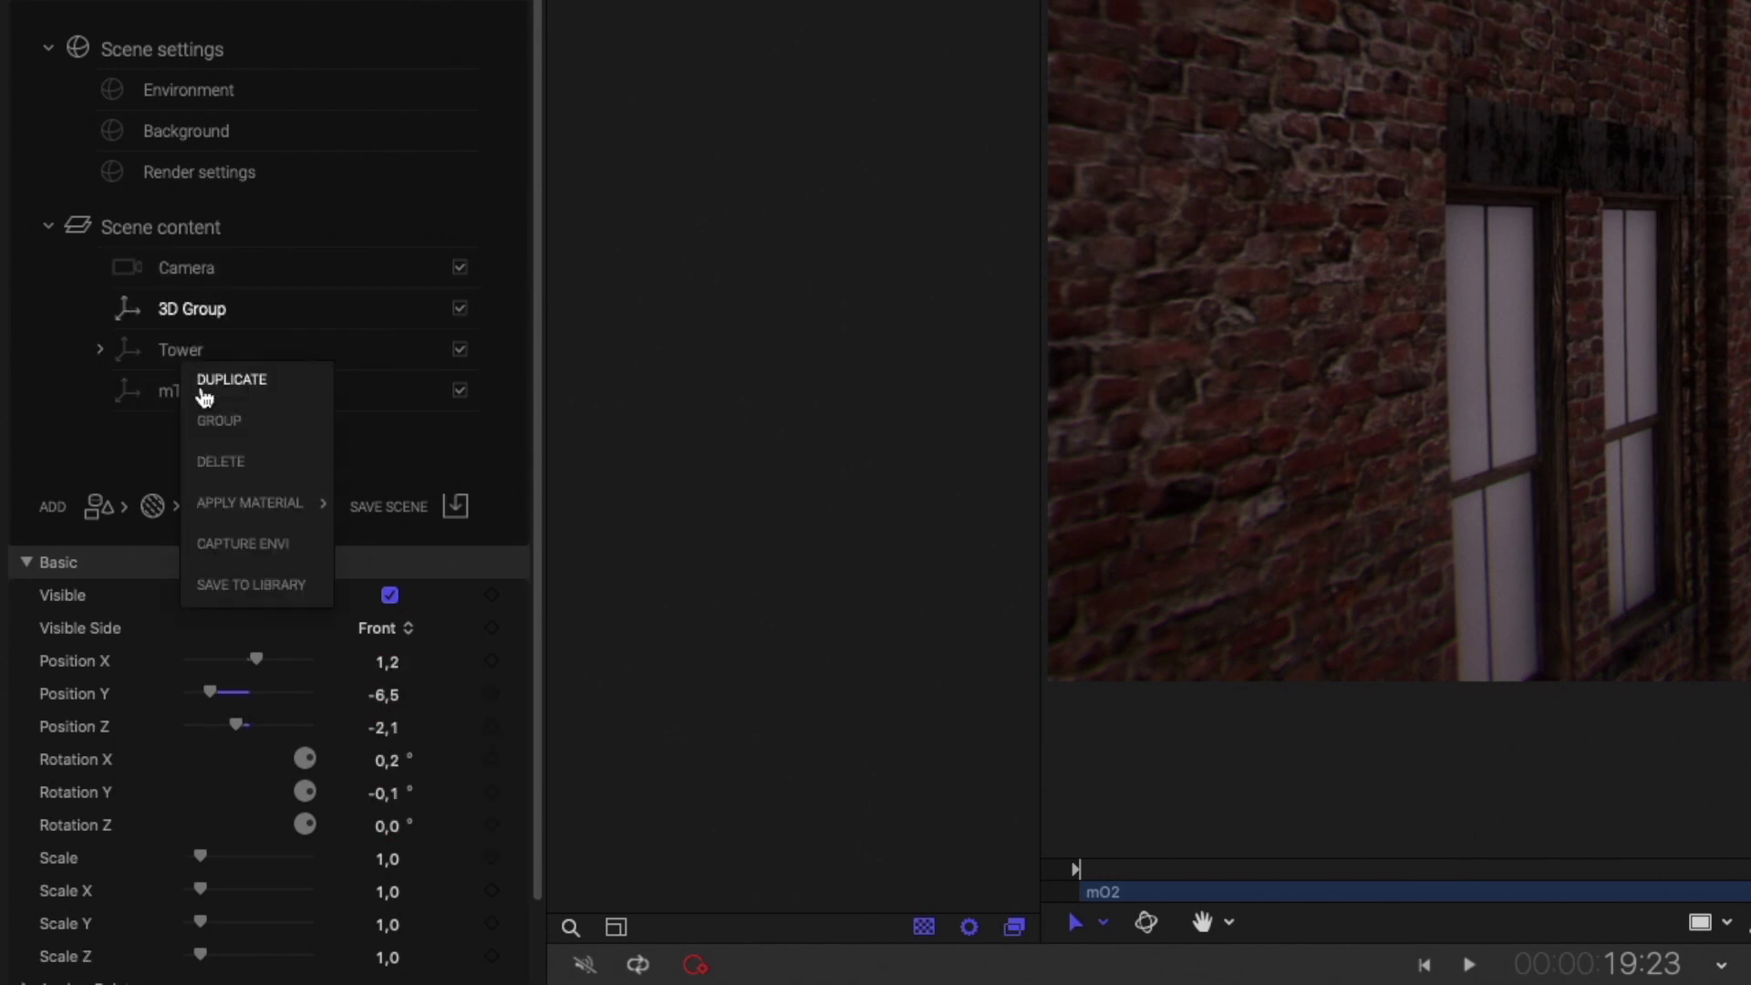
pyautogui.click(229, 458)
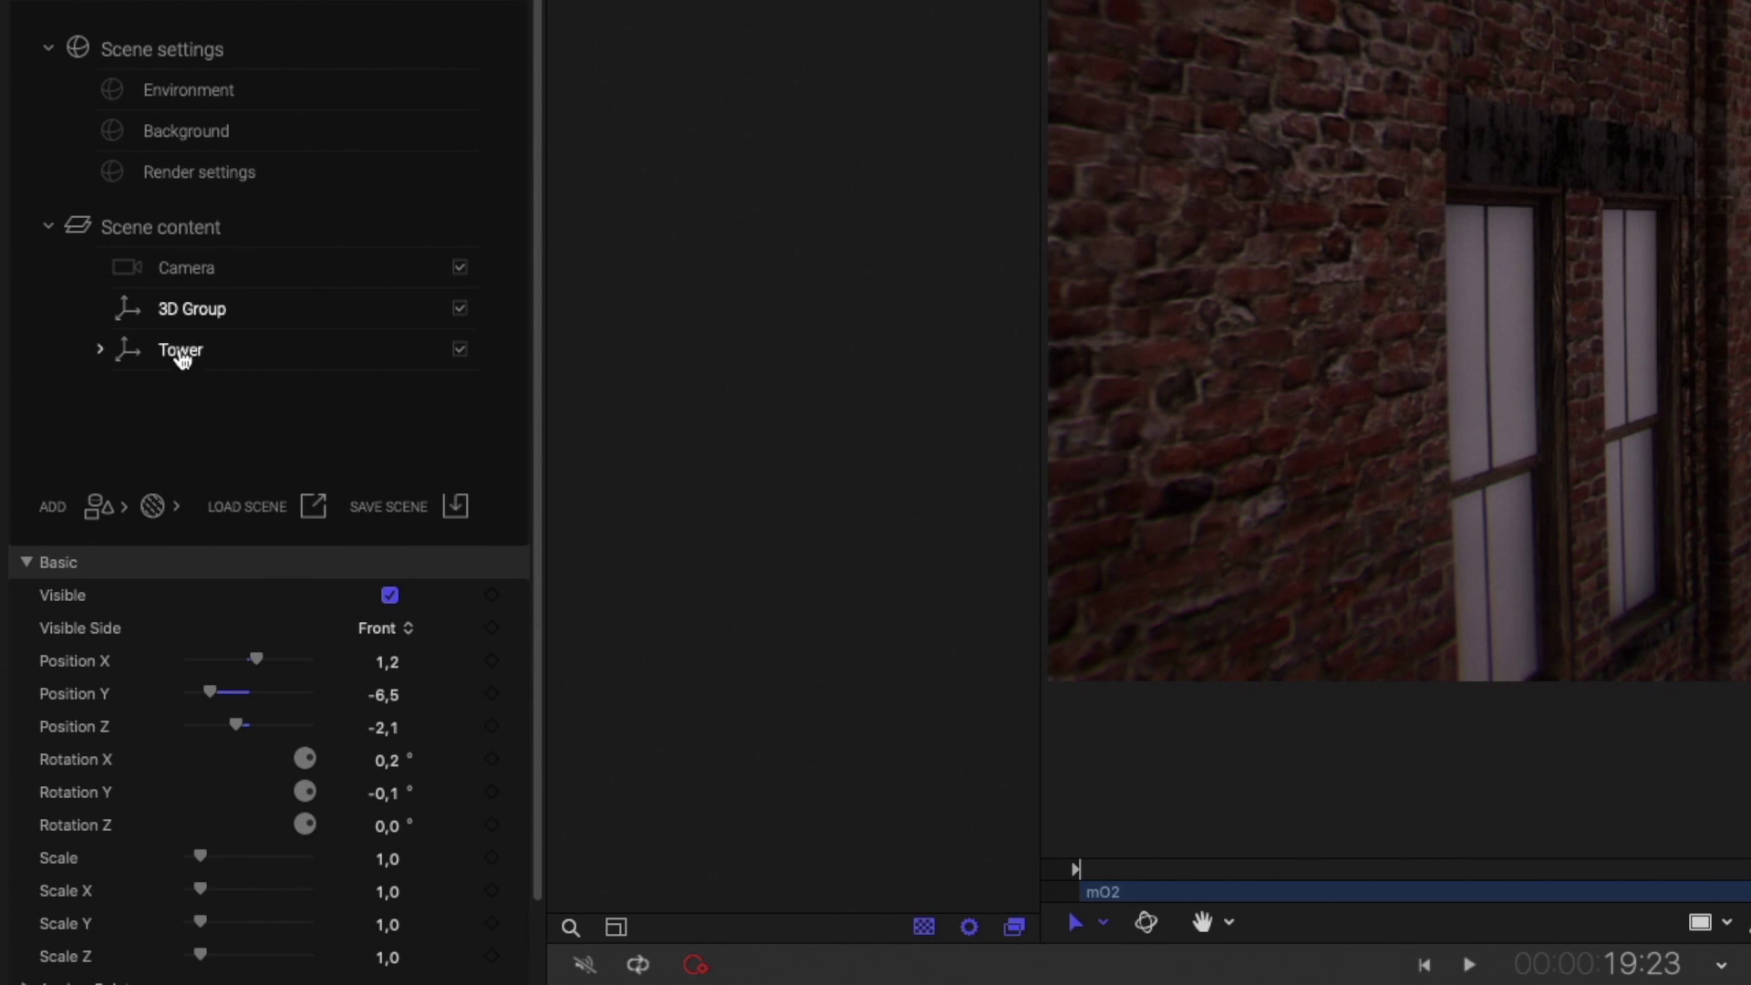
# Nest Tower inside 3D Group and set Tower's Position X, Y and Z to 0.
pyautogui.moveTo(183, 357); pyautogui.dragTo(201, 316)
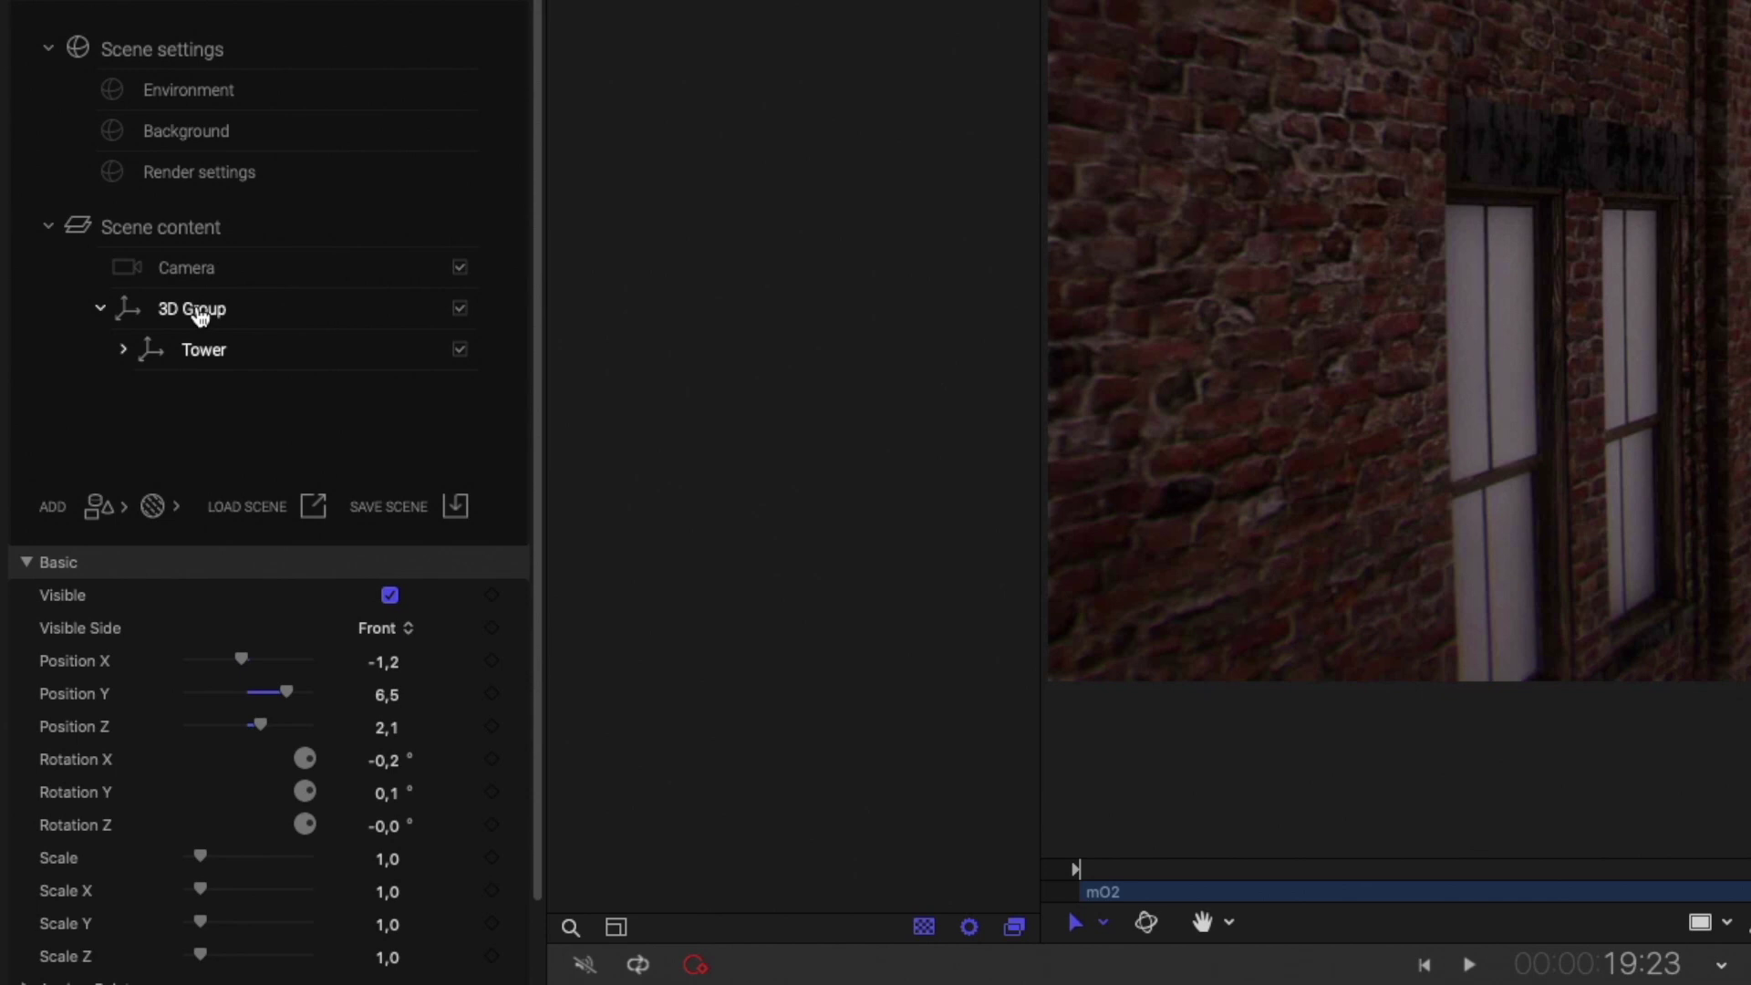
pyautogui.click(201, 316)
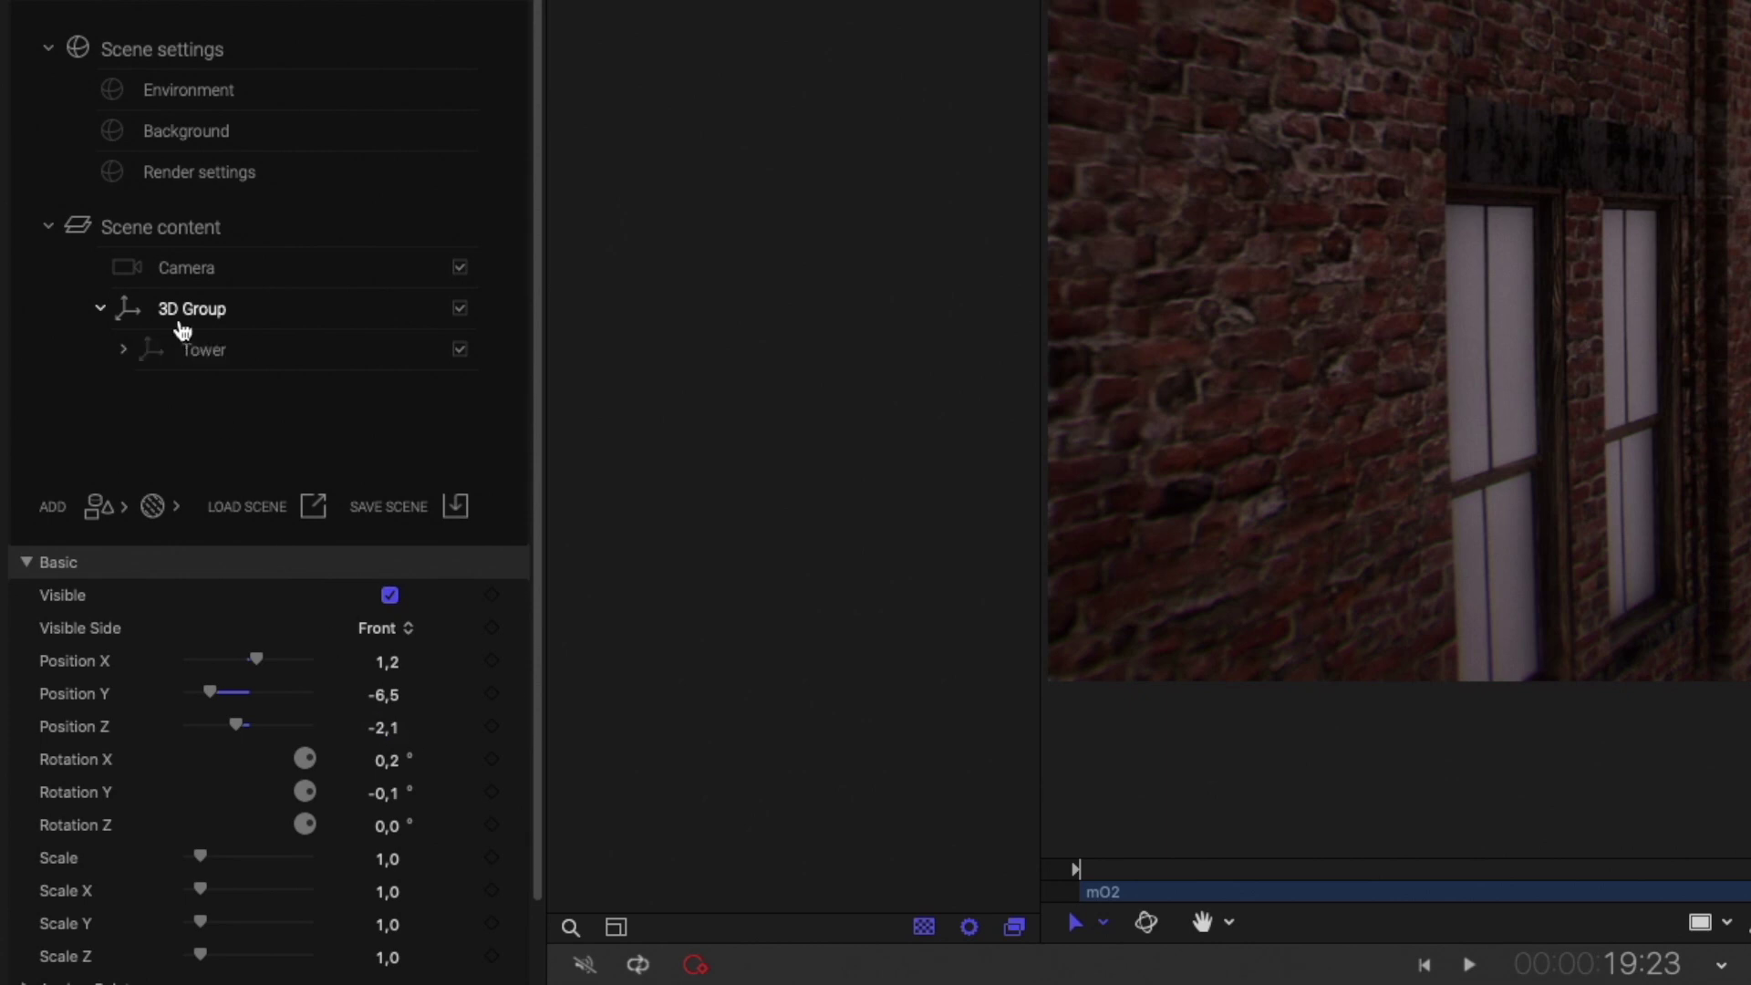
pyautogui.click(208, 356)
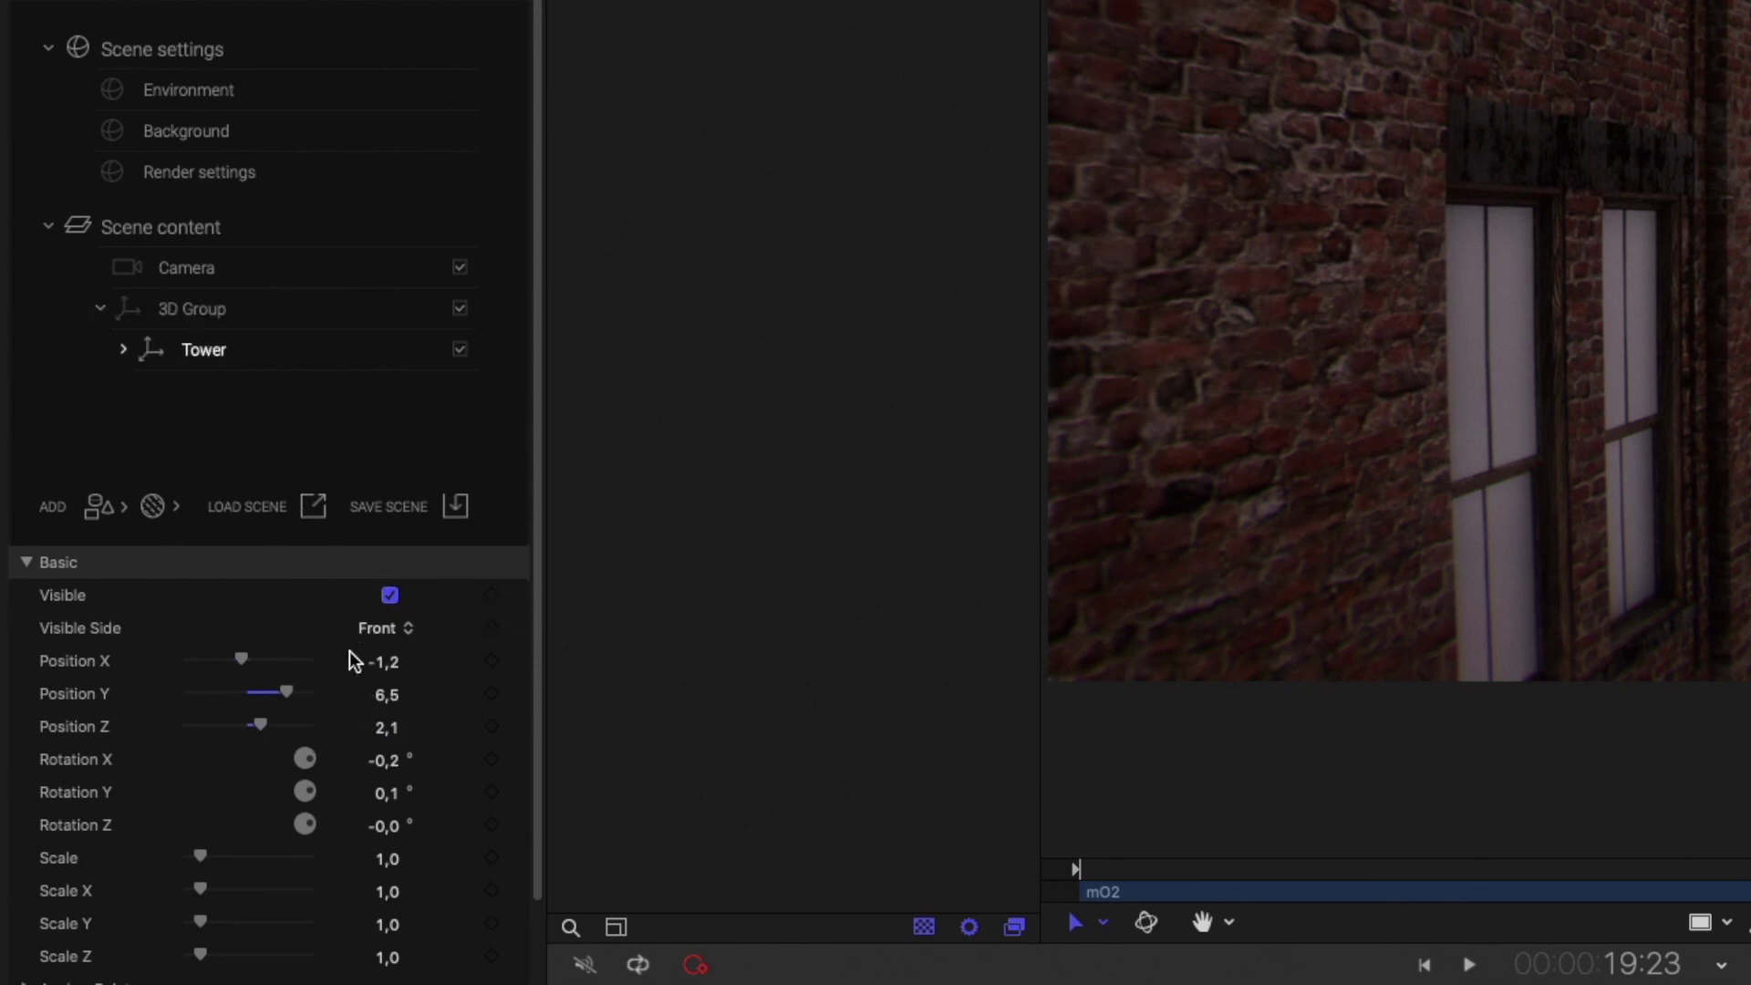
pyautogui.click(392, 673)
pyautogui.write('0')
pyautogui.press('Return')
pyautogui.click(390, 694)
pyautogui.write('0')
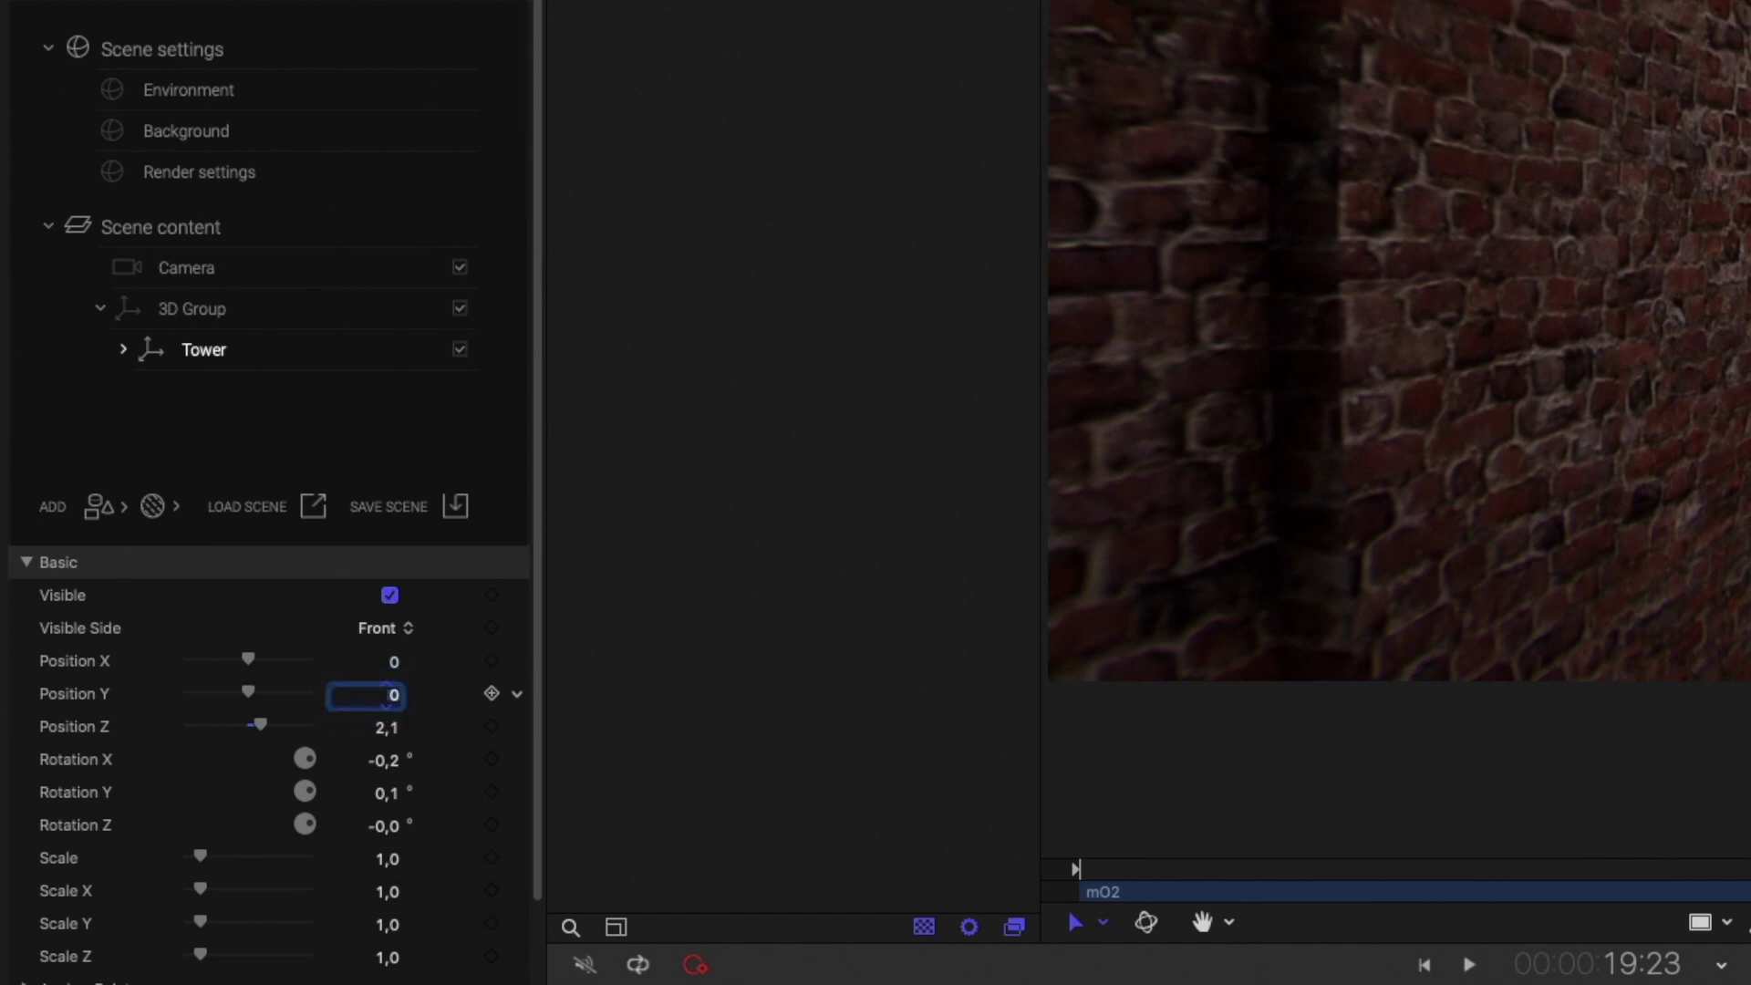
pyautogui.press('Return')
pyautogui.click(390, 726)
pyautogui.write('0')
pyautogui.press('Return')
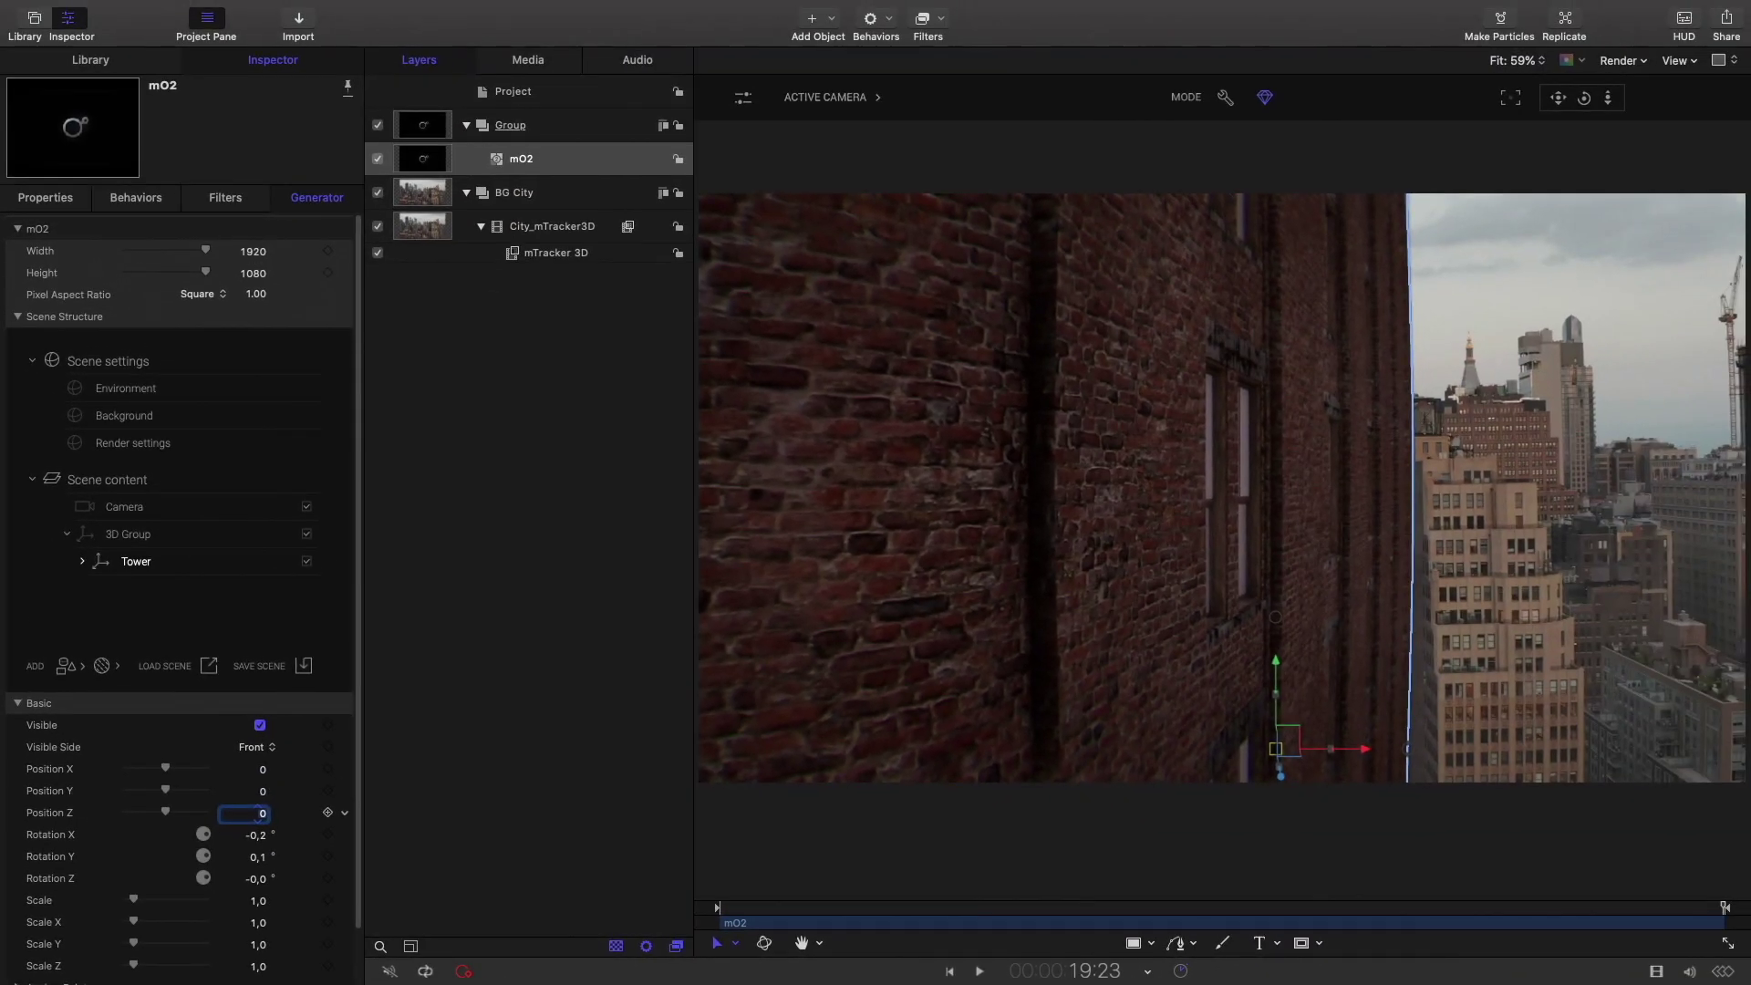
# Set Tower's overall Scale to 0,1.
pyautogui.click(258, 901)
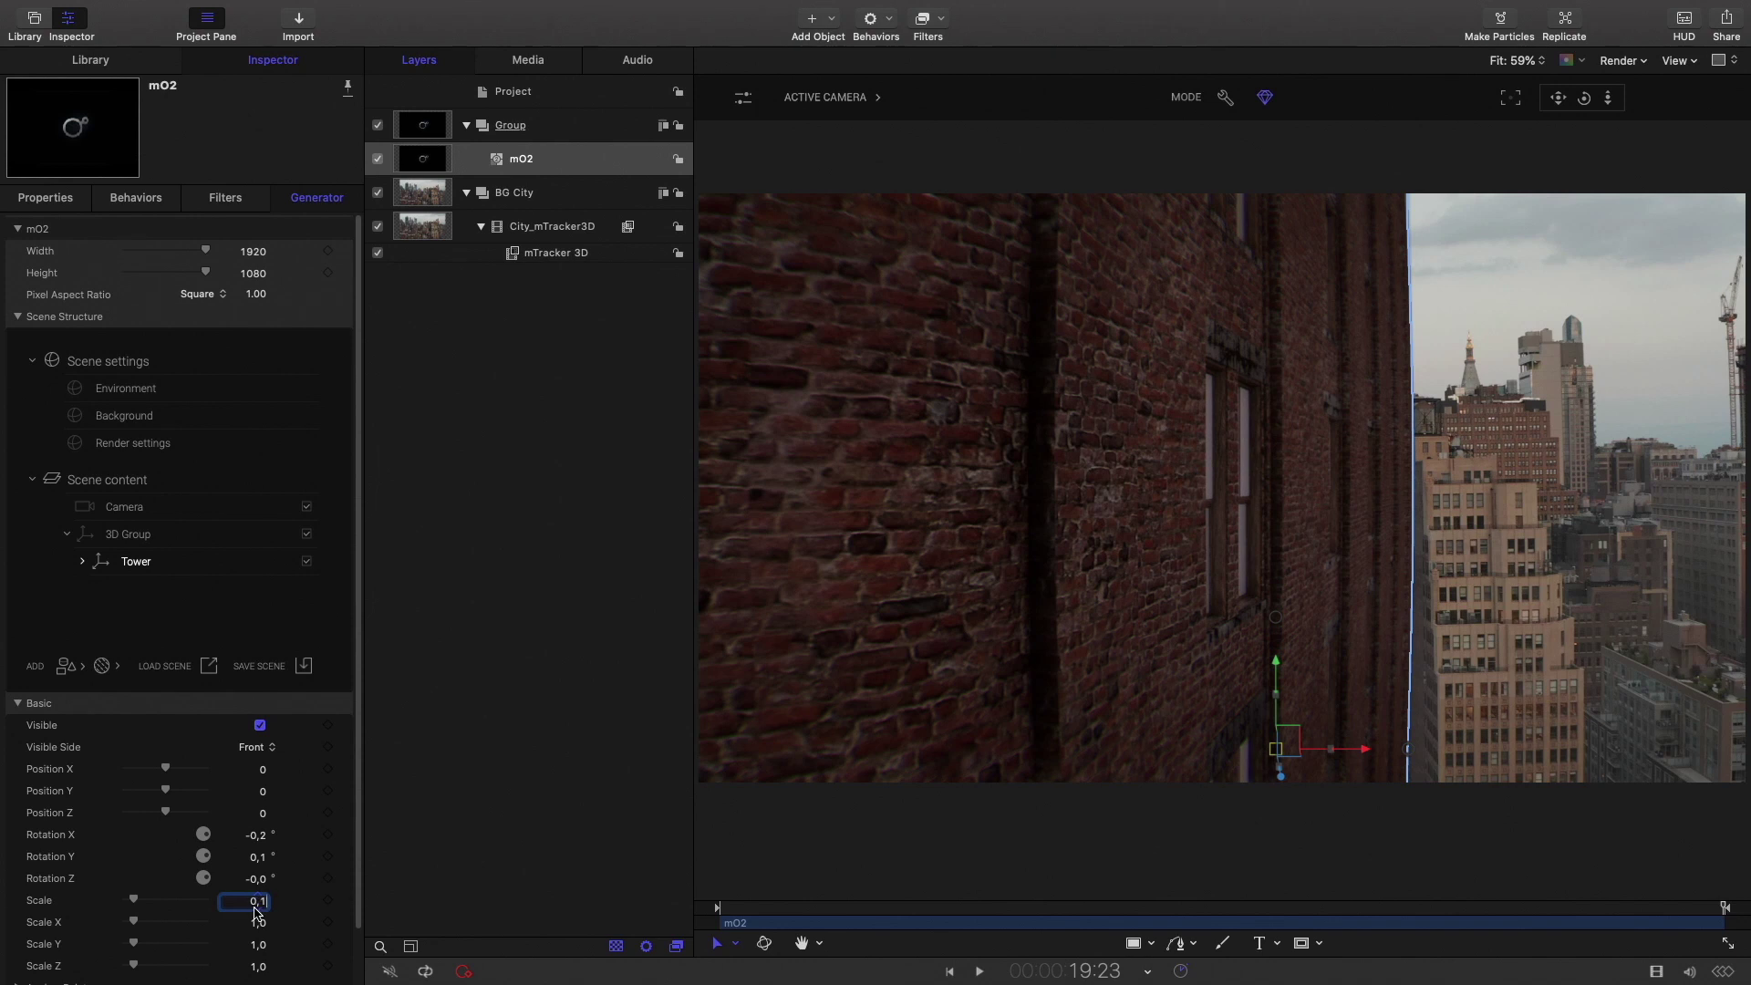
pyautogui.write('0,1')
pyautogui.press('Return')
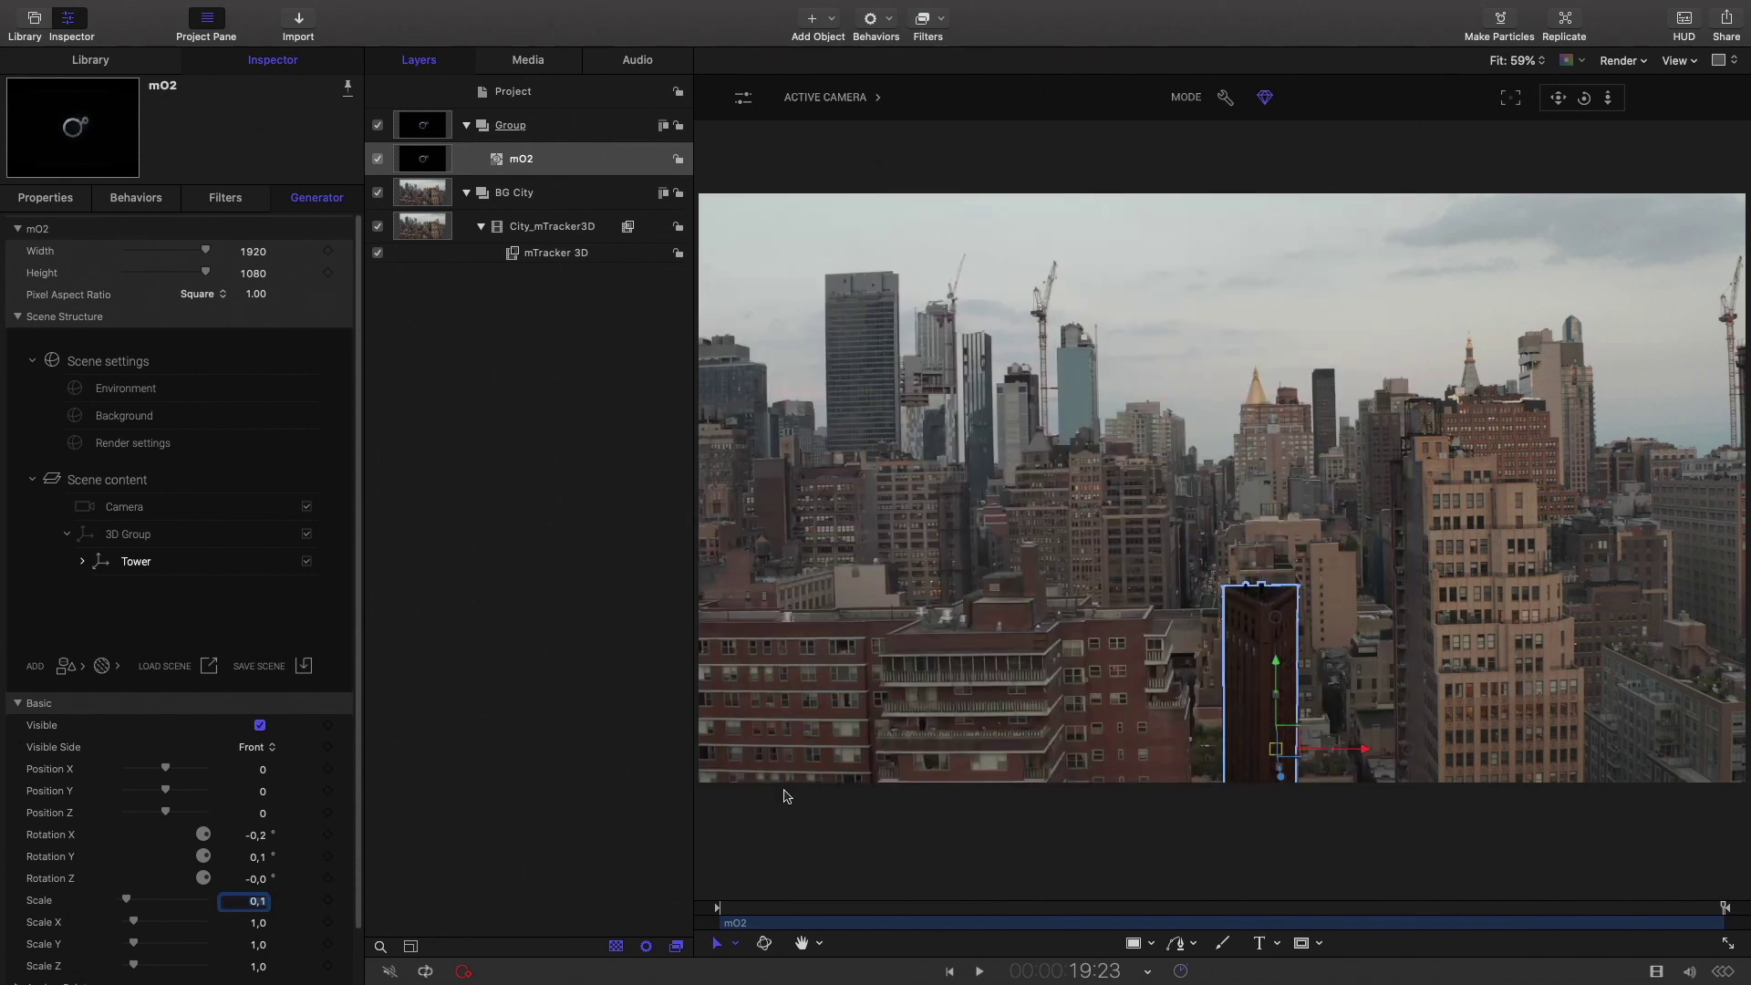
# Shift Tower along the X axis to about 0,5 and enlarge its overall Scale to 0,14.
pyautogui.moveTo(1724, 908)
pyautogui.mouseDown()
pyautogui.moveTo(1082, 974)
pyautogui.moveTo(1295, 931)
pyautogui.moveTo(1735, 903)
pyautogui.mouseUp()
pyautogui.moveTo(1367, 754); pyautogui.dragTo(1385, 753)
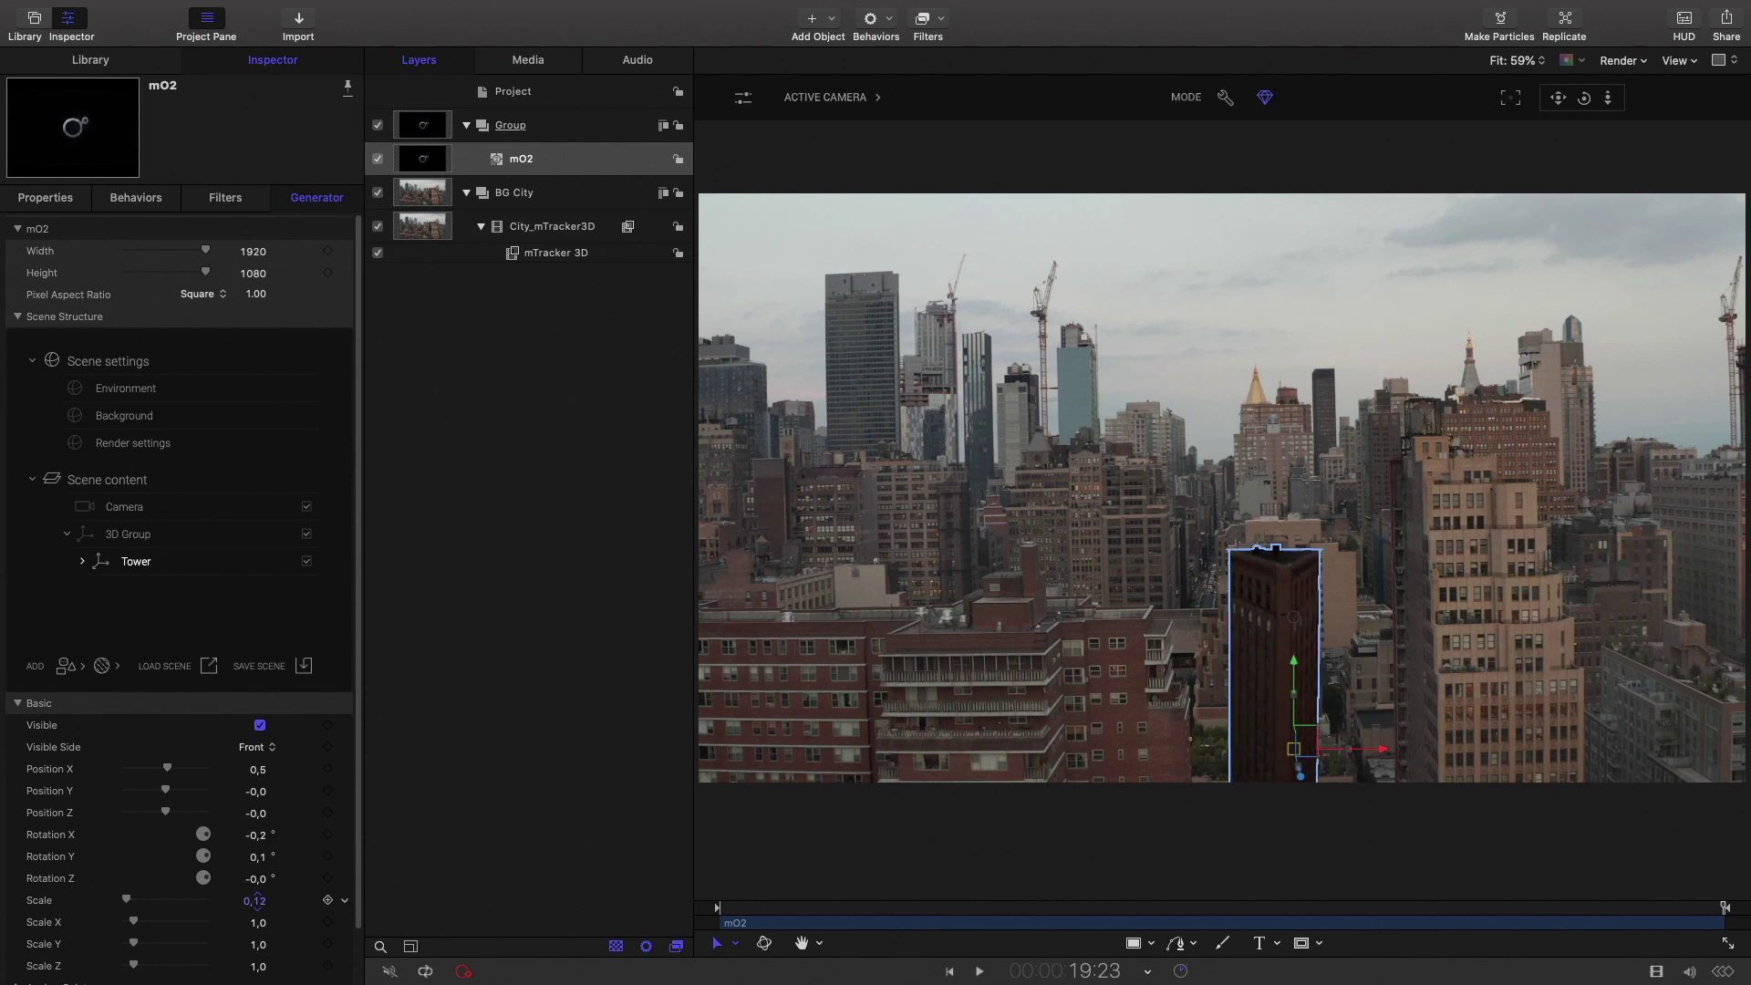
pyautogui.moveTo(255, 900); pyautogui.dragTo(263, 903)
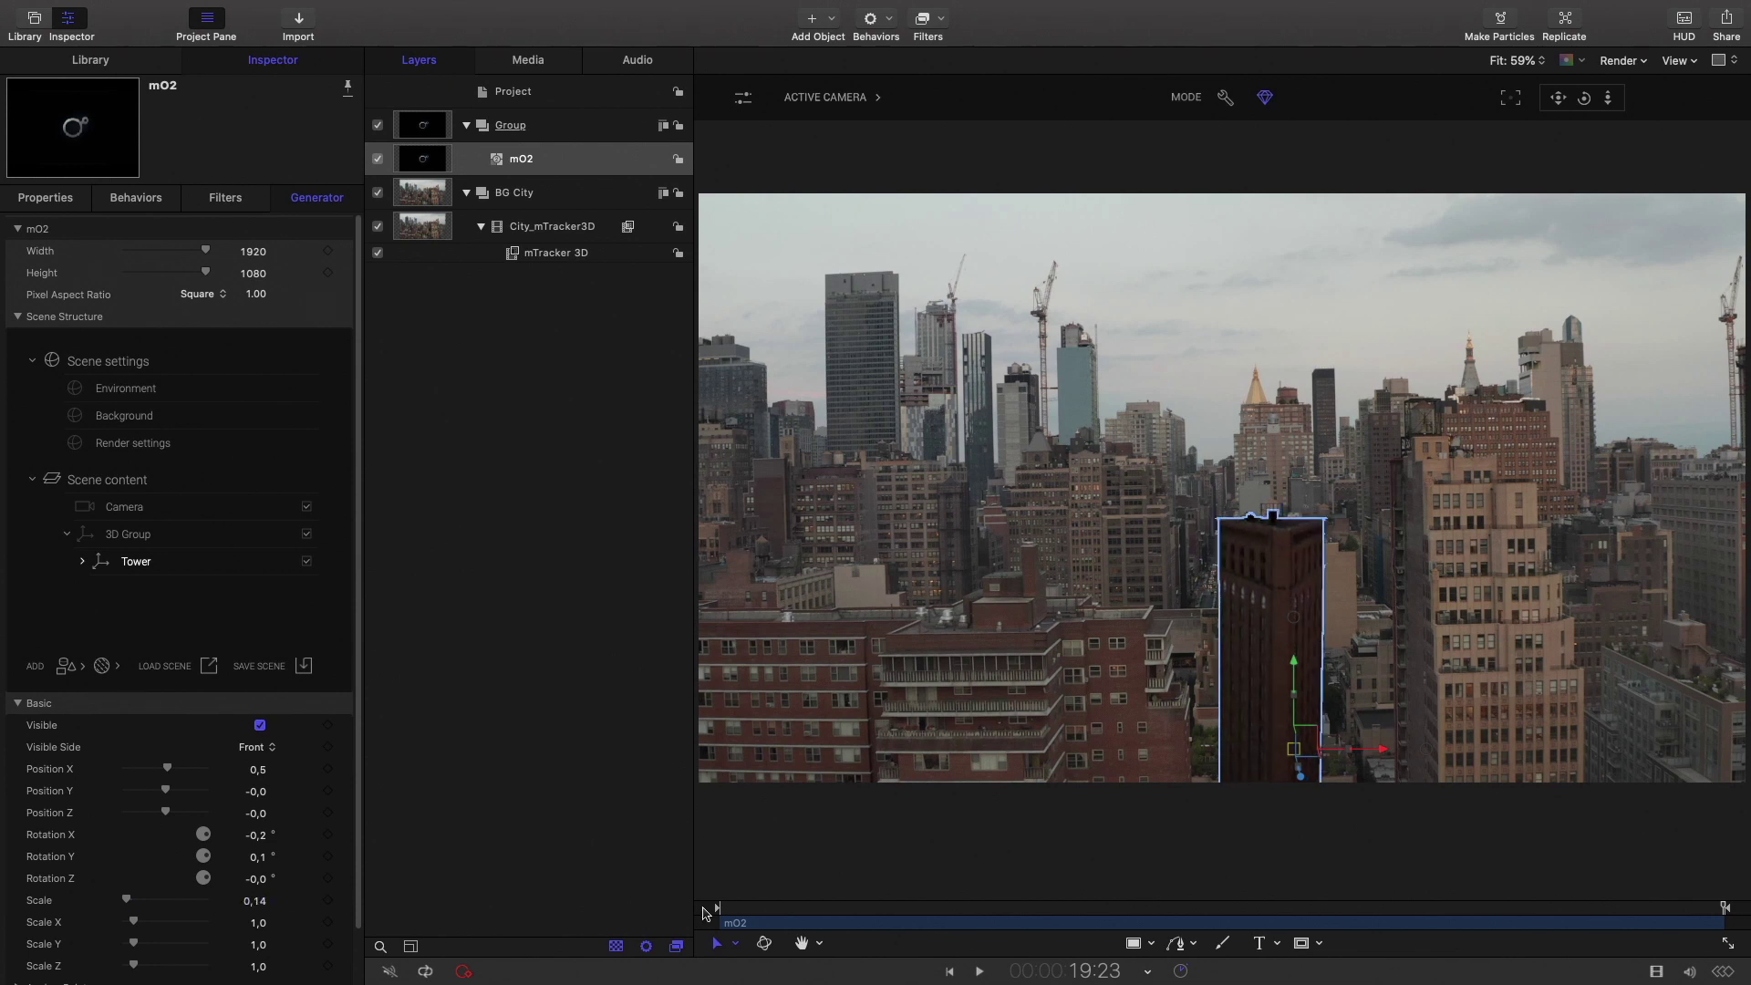
# Scrub through the footage to check how Tower follows the tracked camera, and return to the last frame.
pyautogui.moveTo(942, 910); pyautogui.dragTo(1121, 908)
pyautogui.moveTo(1238, 898); pyautogui.dragTo(1723, 907)
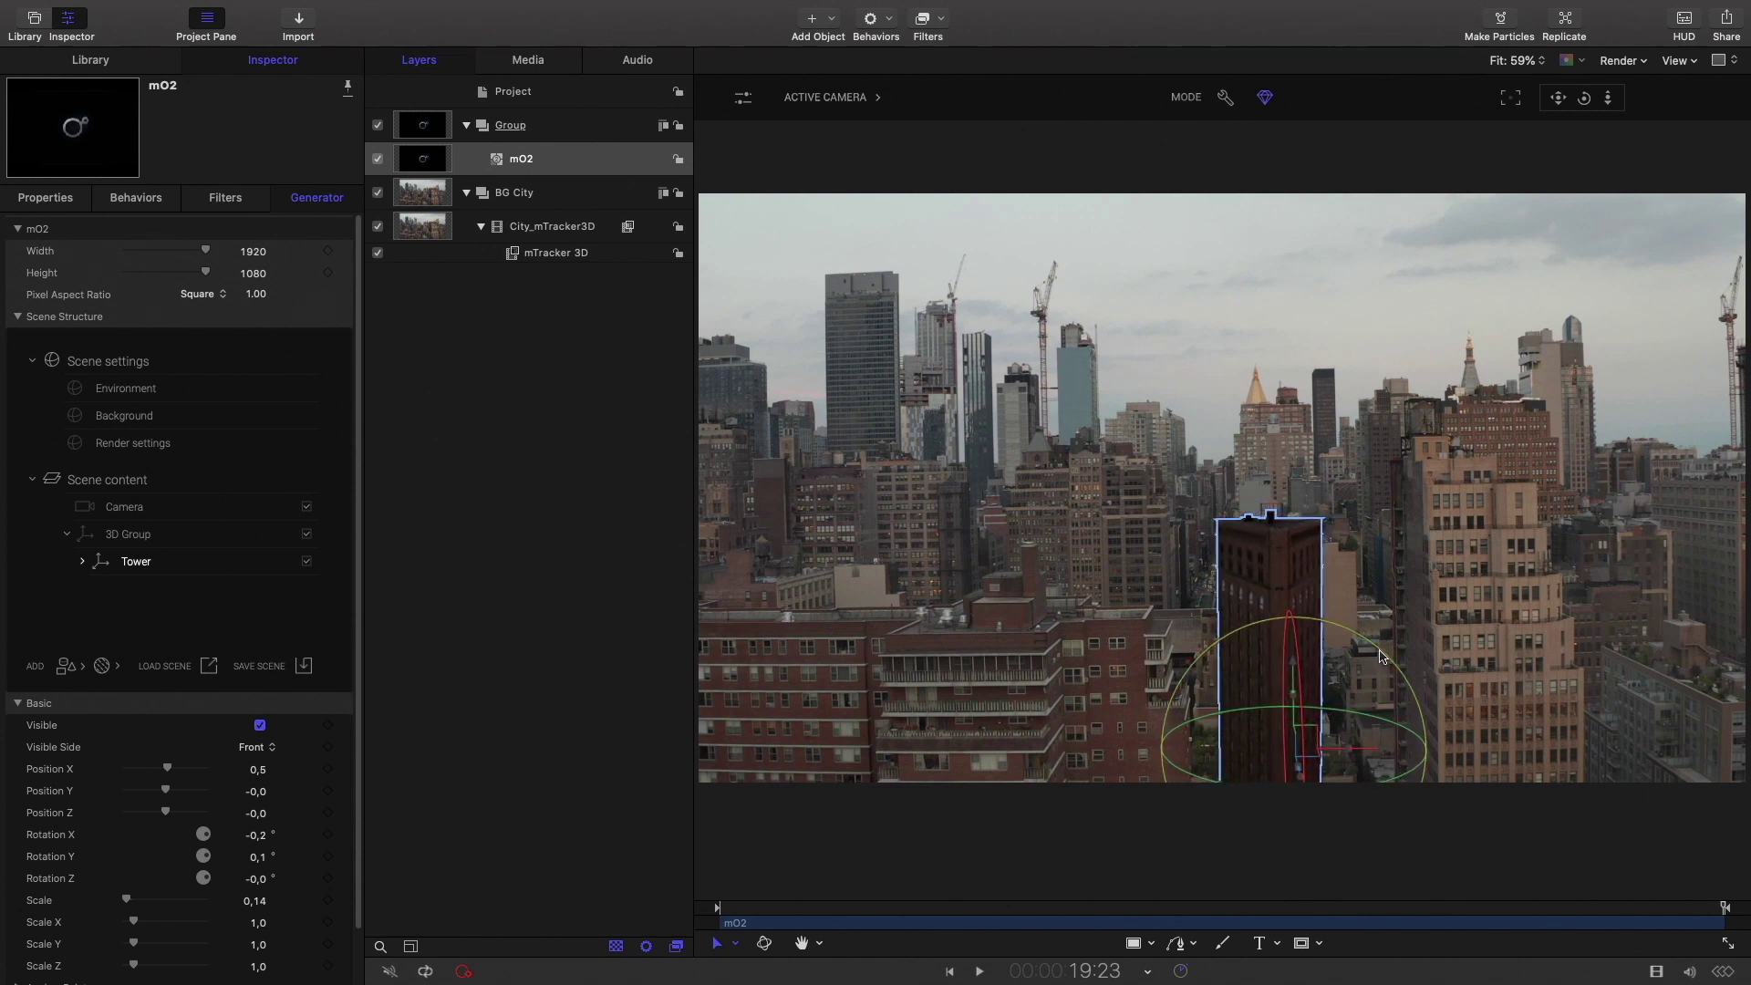
pyautogui.click(1311, 908)
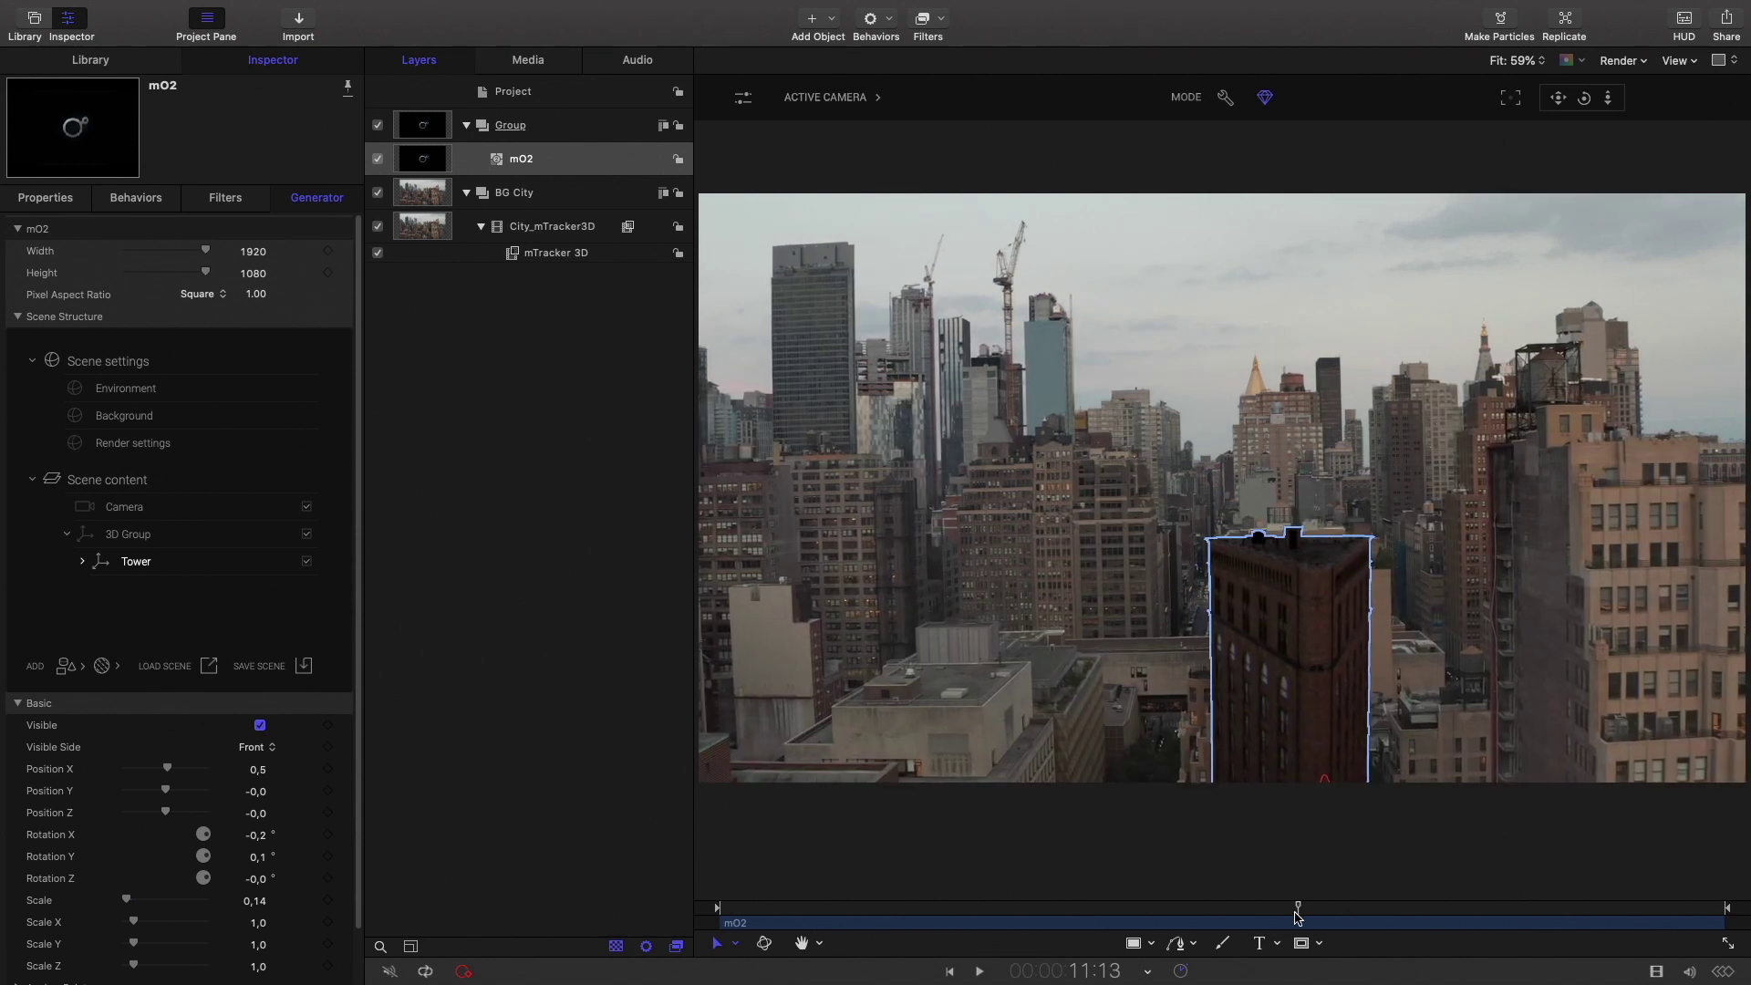
pyautogui.moveTo(1311, 907); pyautogui.dragTo(1734, 894)
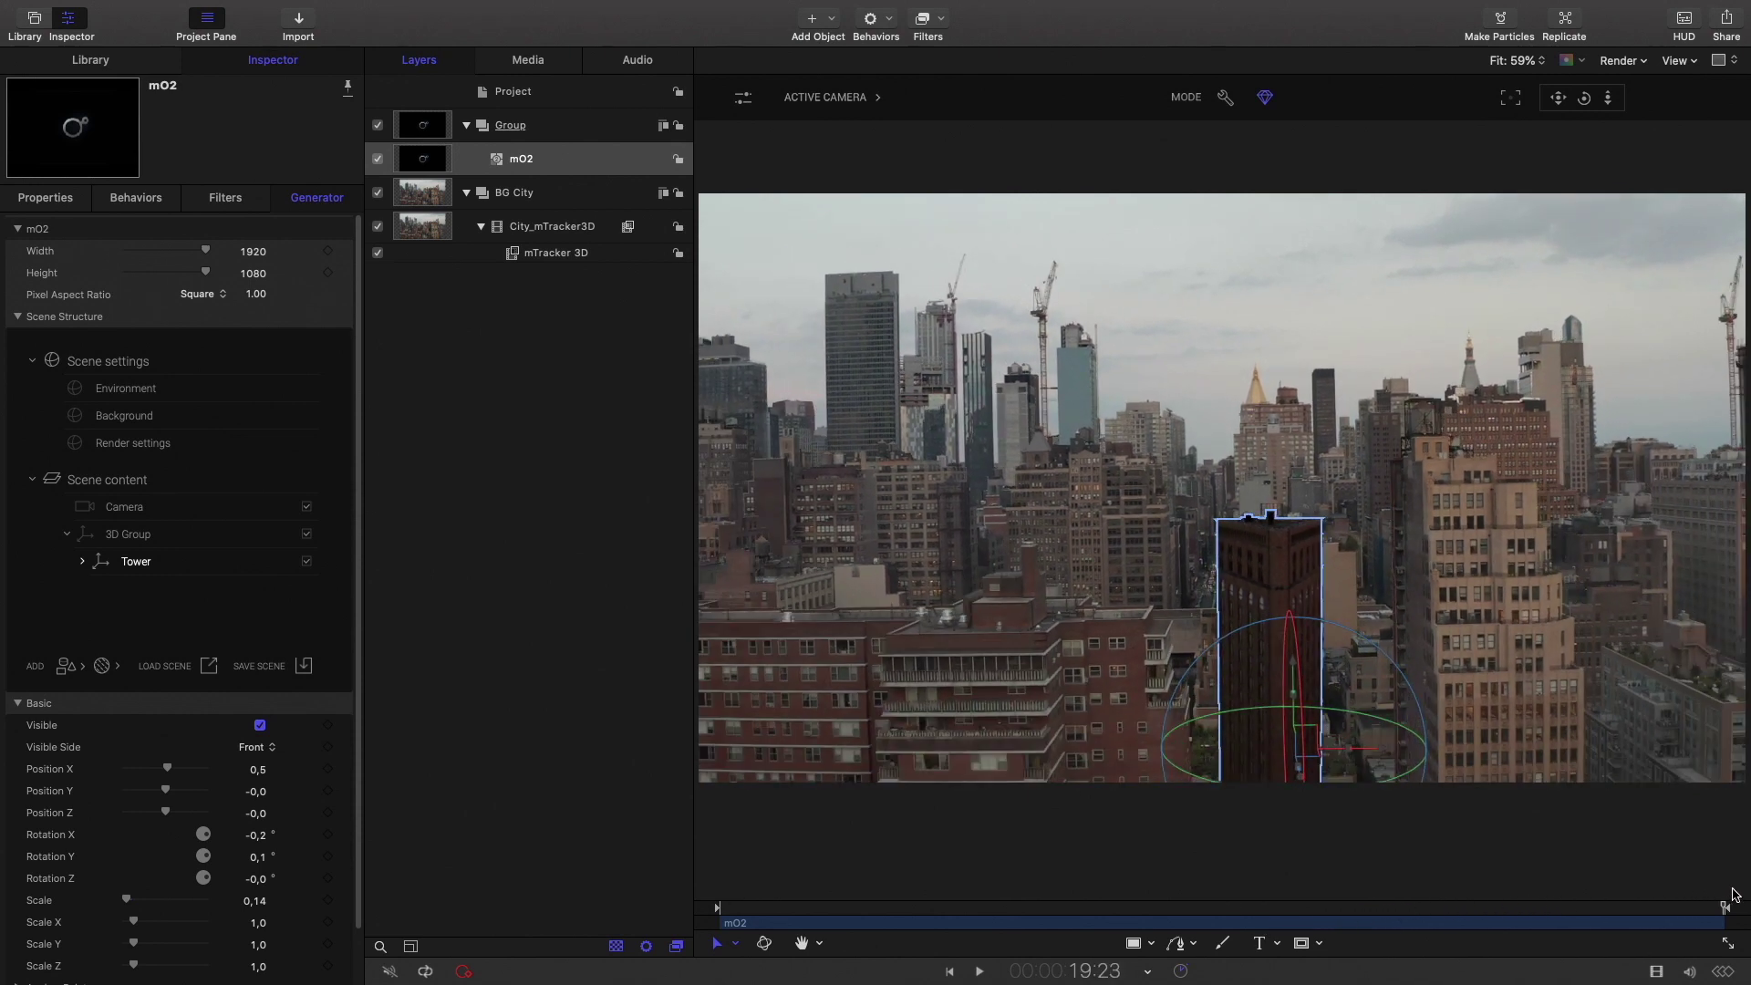
# Rename the group containing mO2 as 3D Elements and collapse the BG City group.
pyautogui.doubleClick(510, 125)
pyautogui.write('3D Elements')
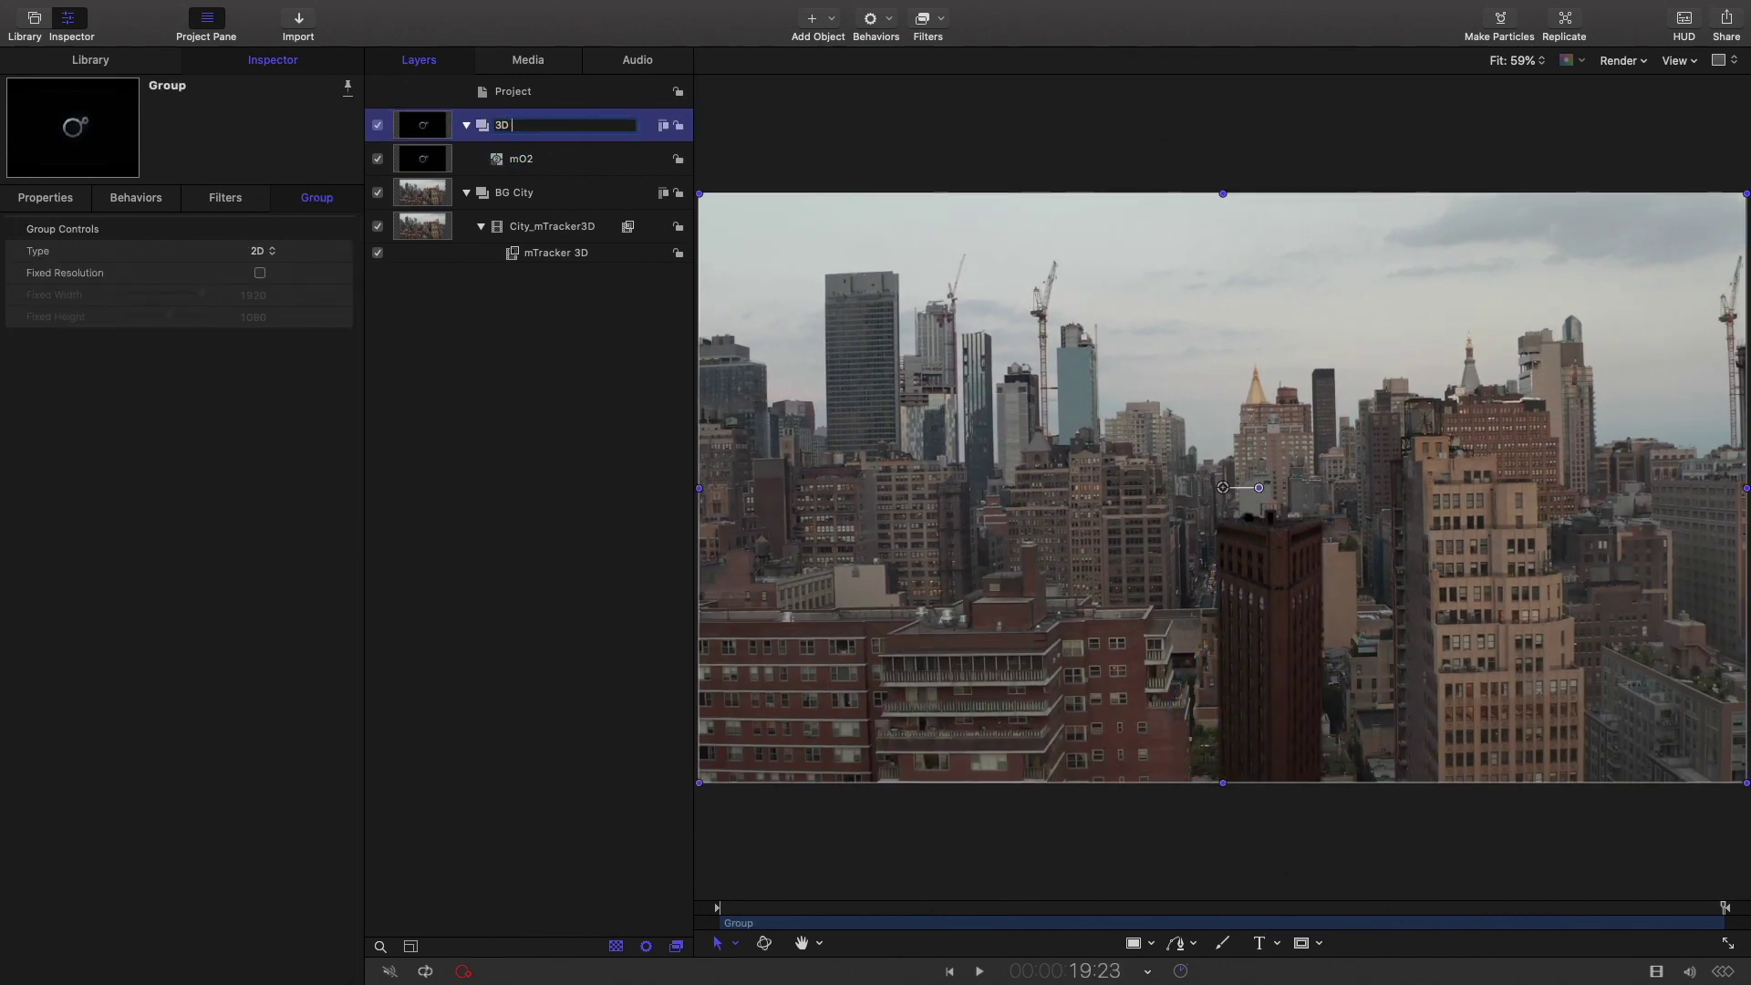
pyautogui.press('Return')
pyautogui.click(550, 166)
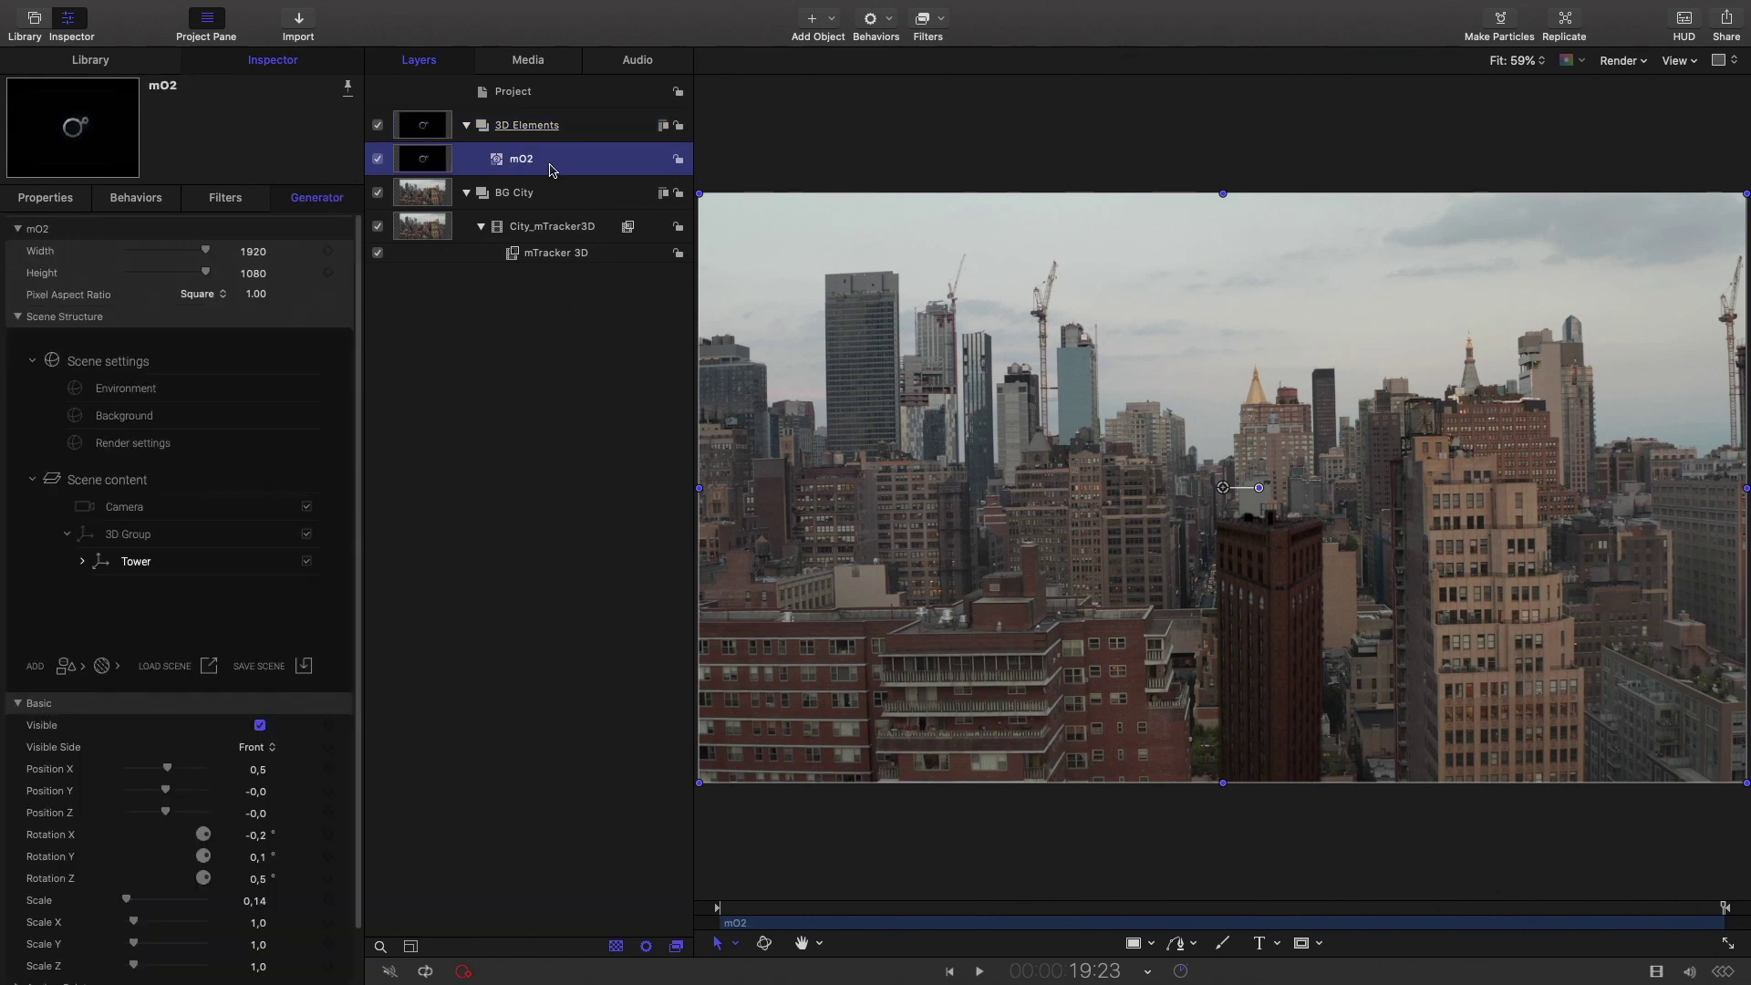
pyautogui.click(467, 194)
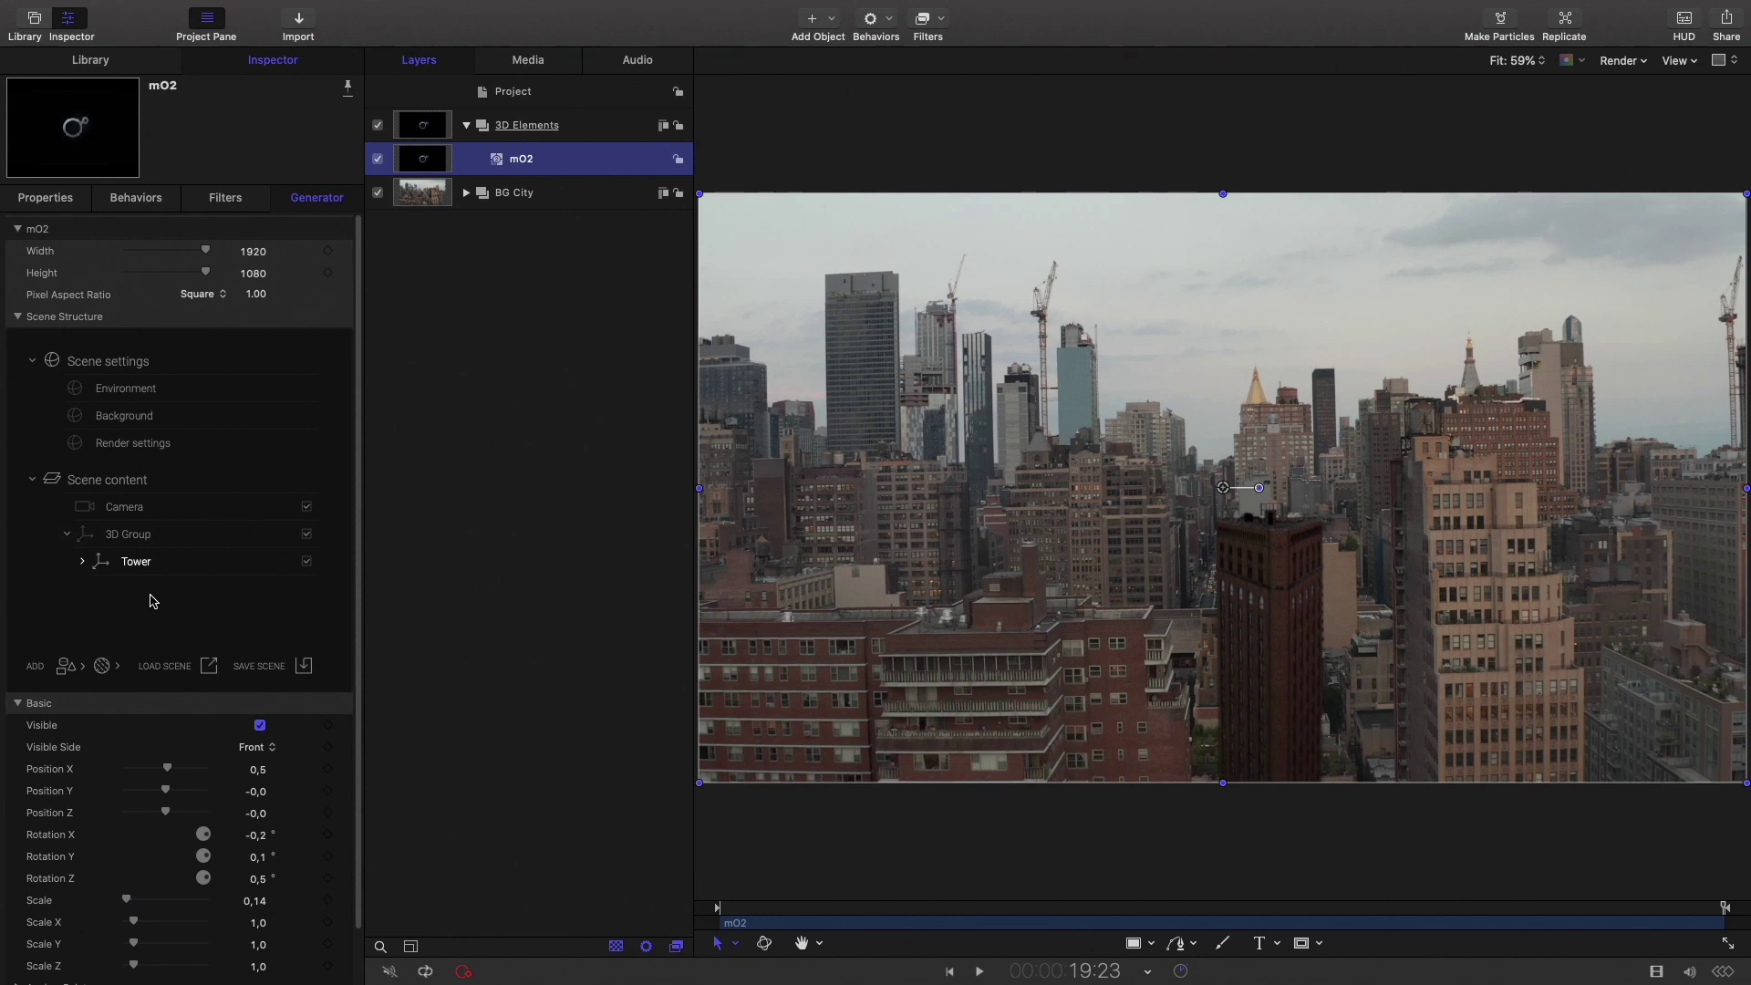
# Compare Panorama environment maps, including Tram Railway, Stairway and City Hall, and apply Mall as the scene's environment.
pyautogui.click(123, 391)
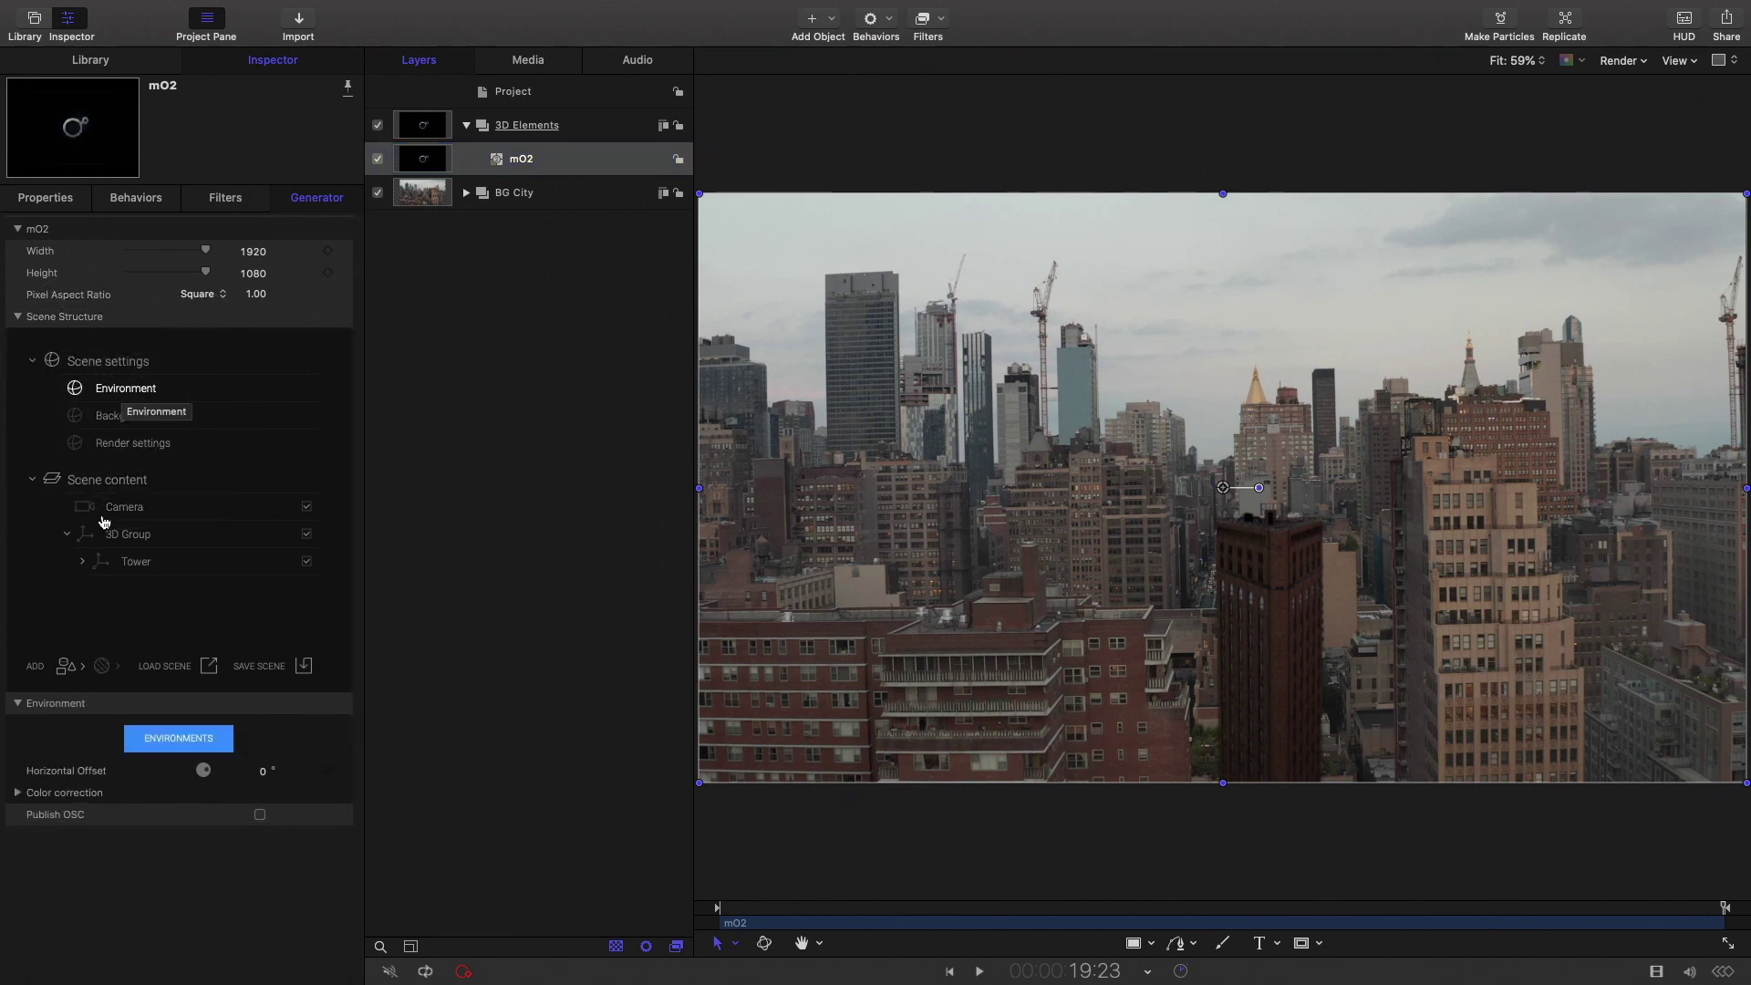
pyautogui.click(179, 740)
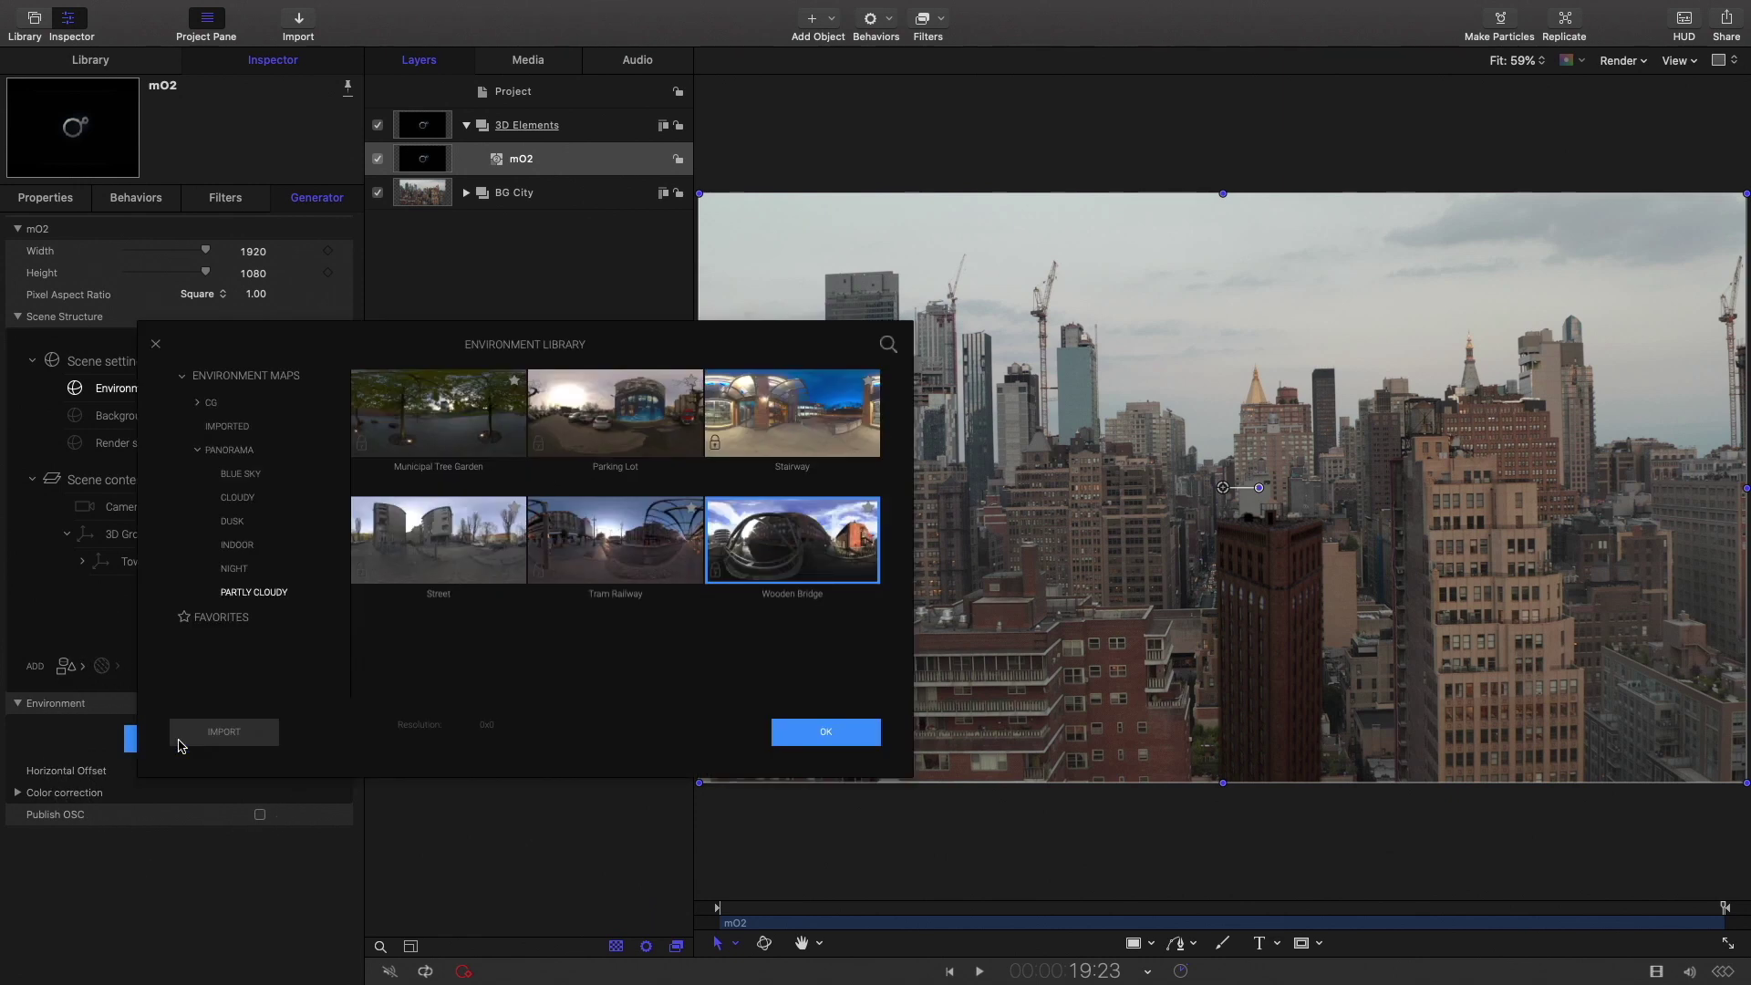
pyautogui.click(591, 548)
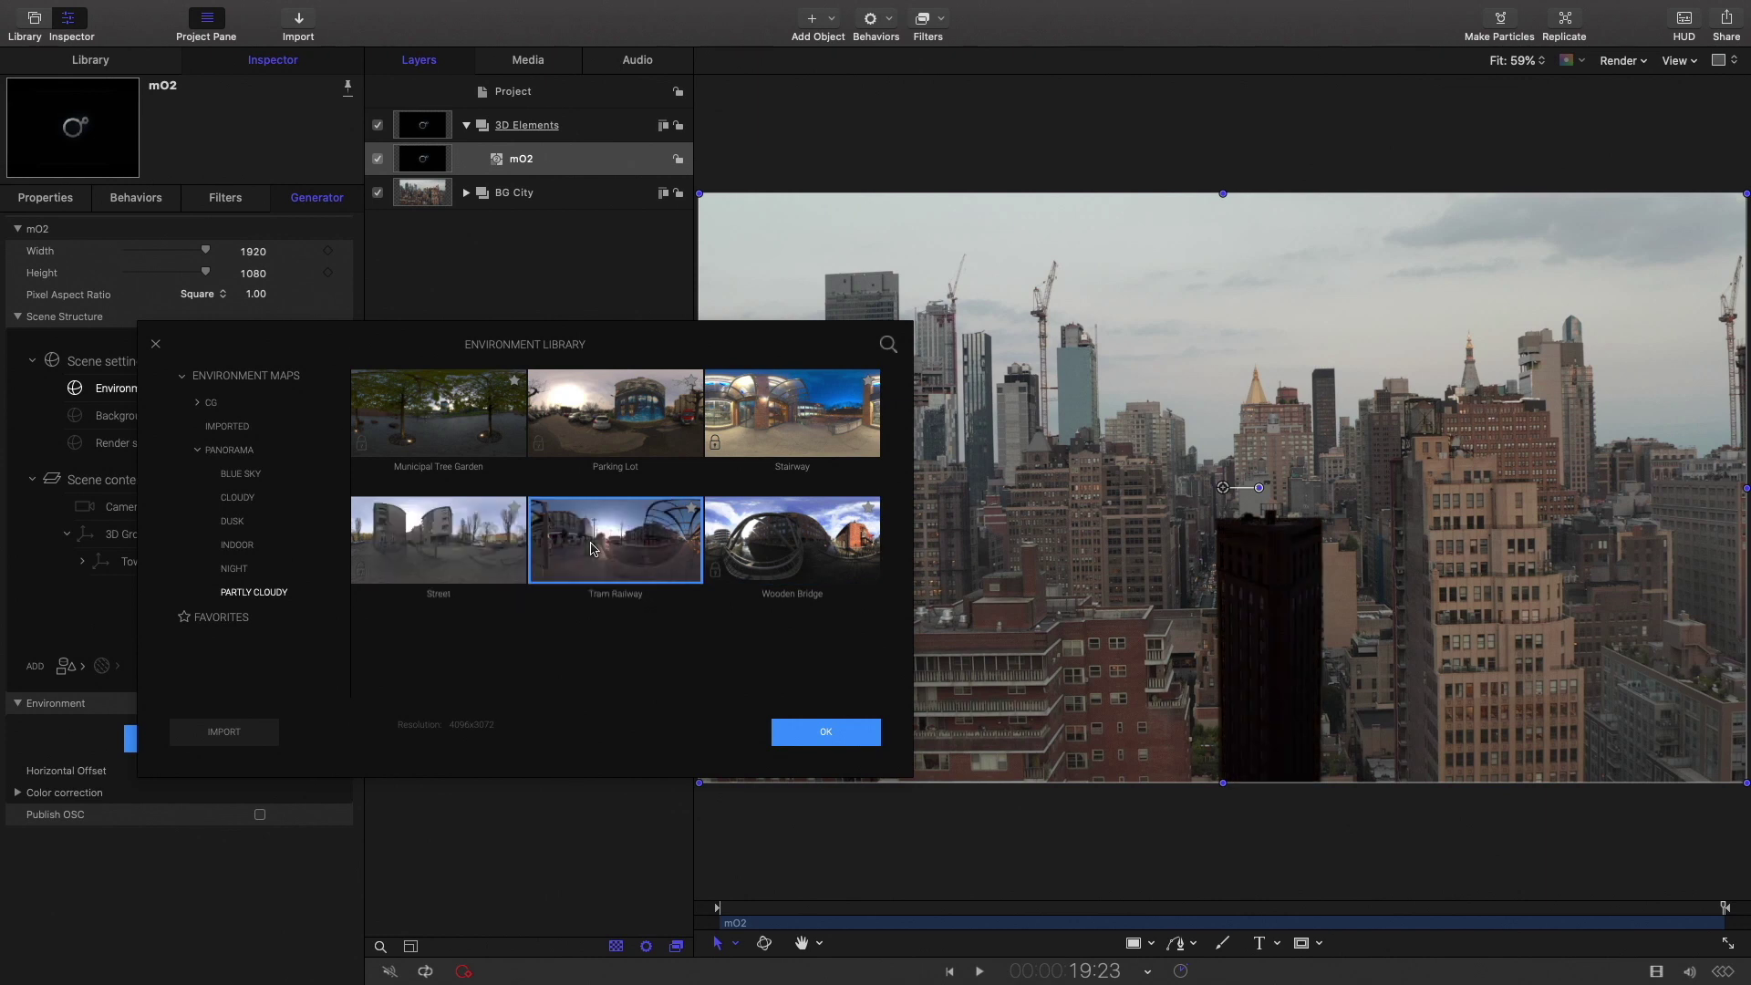
pyautogui.click(793, 395)
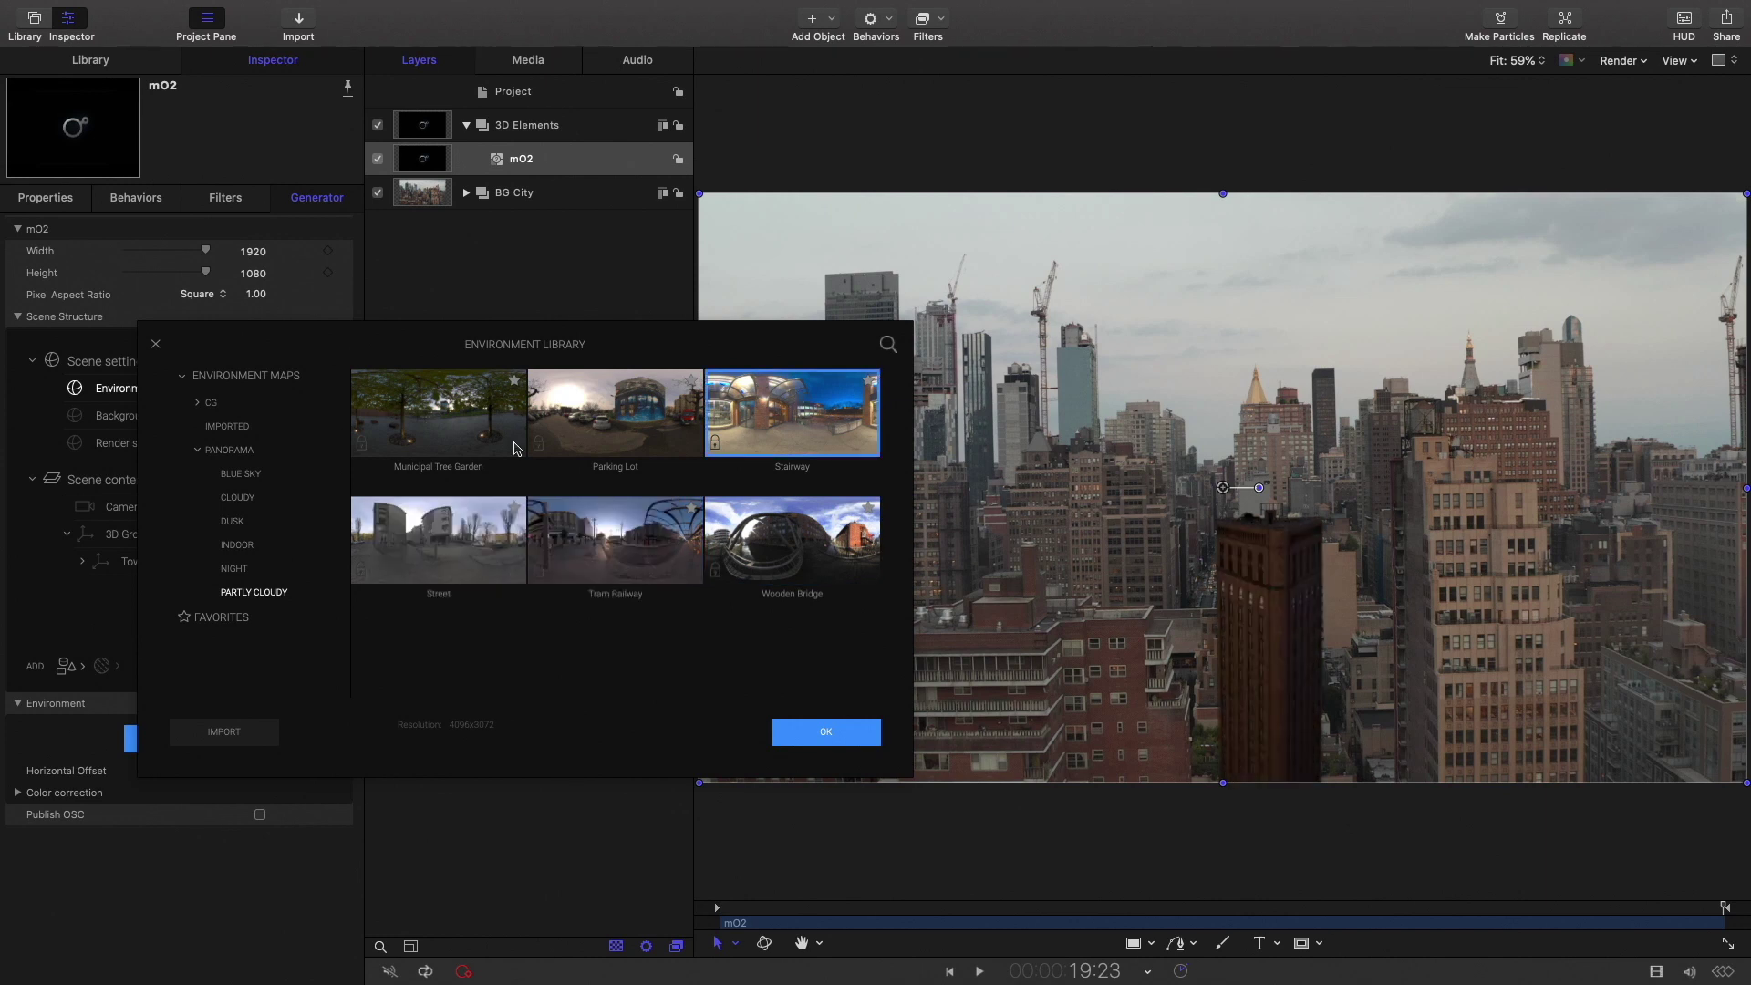
pyautogui.click(229, 450)
pyautogui.scroll(-3, 447, 522)
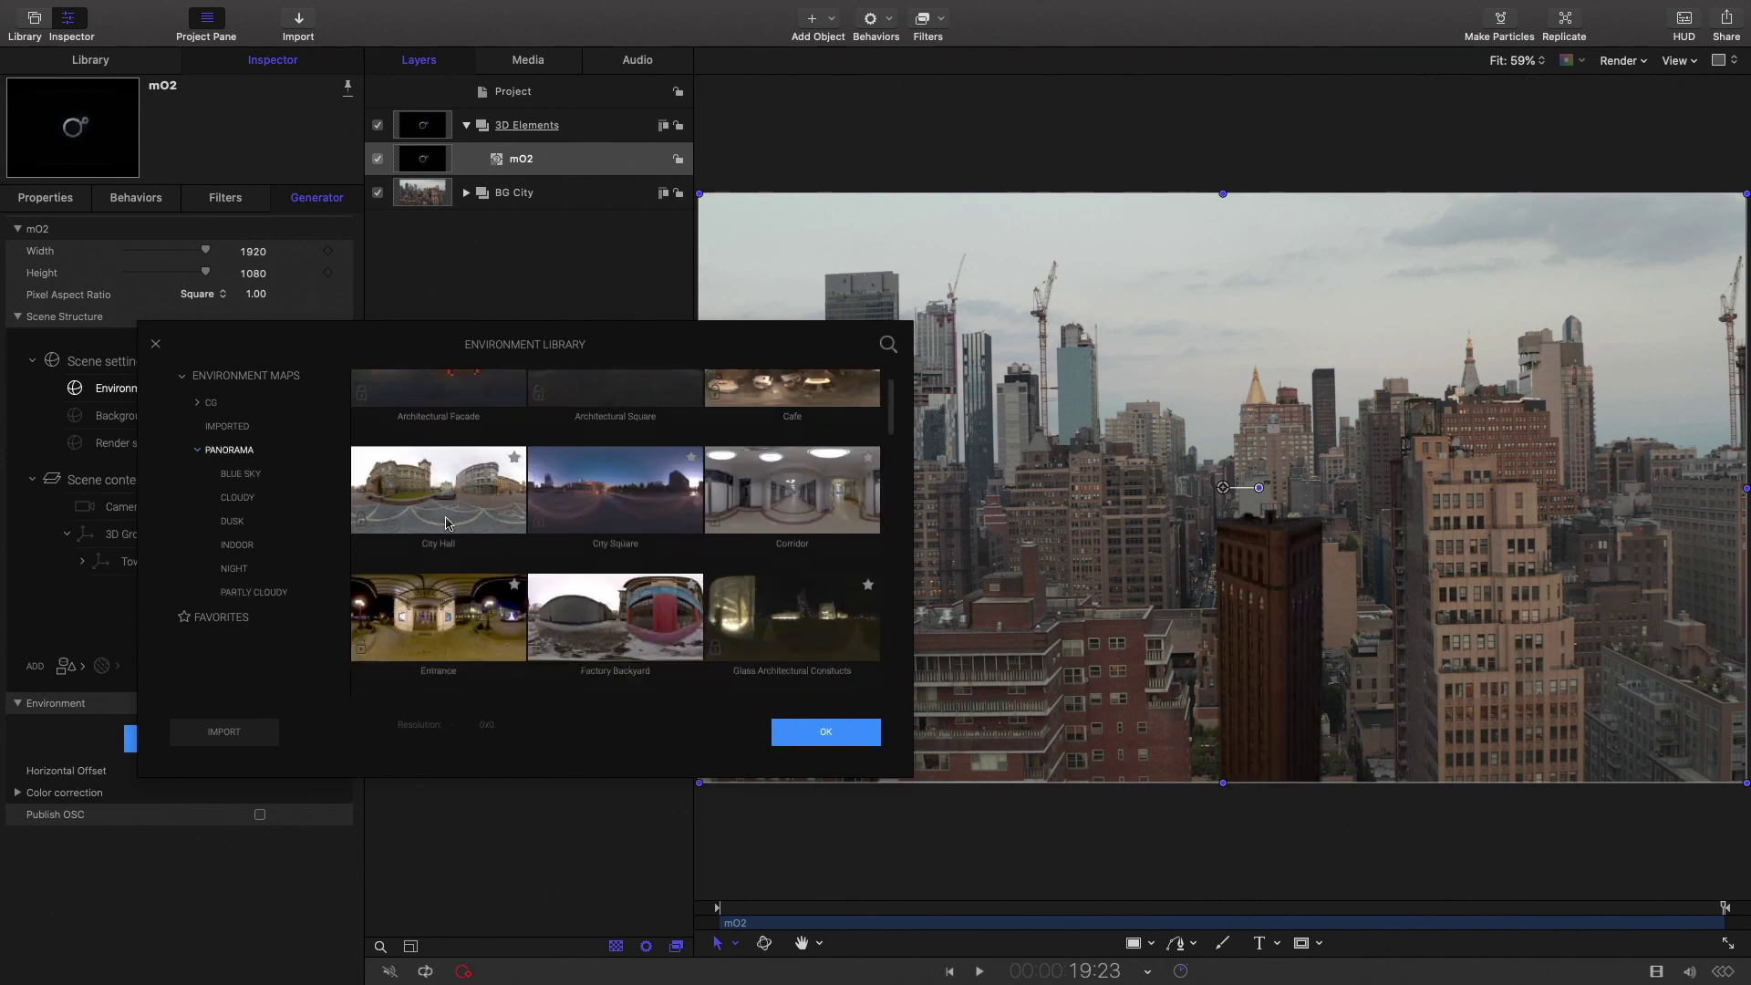
pyautogui.scroll(-5, 447, 523)
pyautogui.click(437, 618)
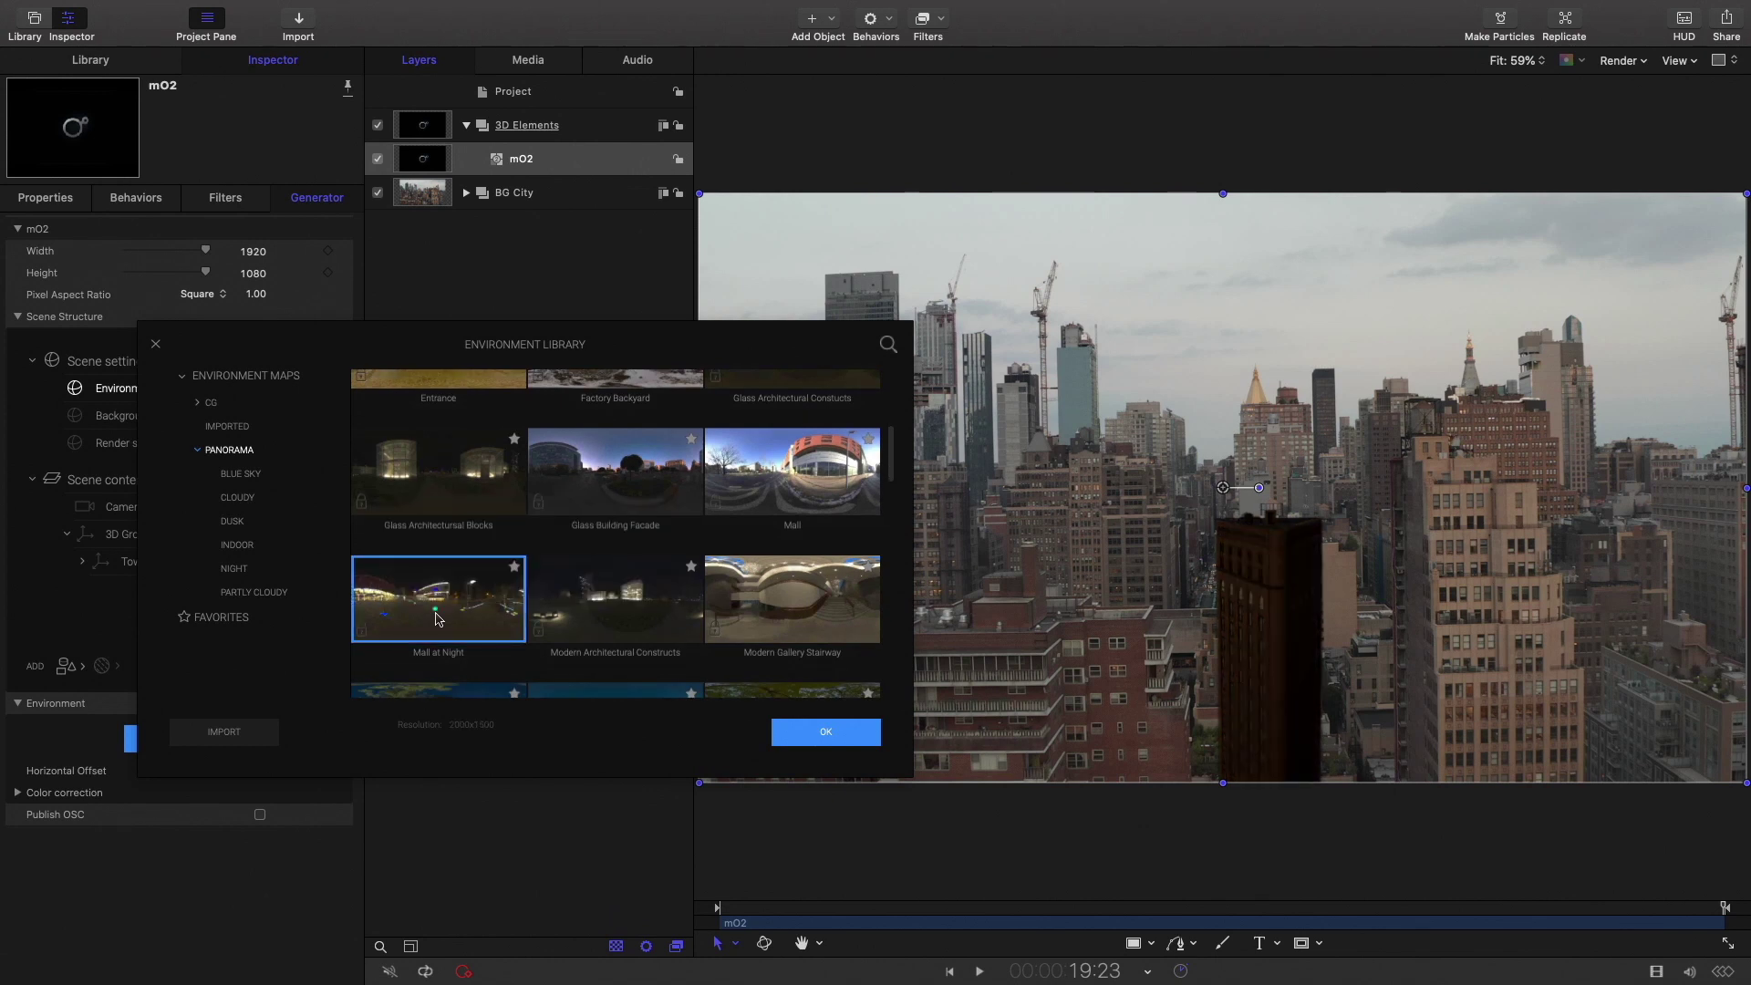
pyautogui.scroll(5, 679, 471)
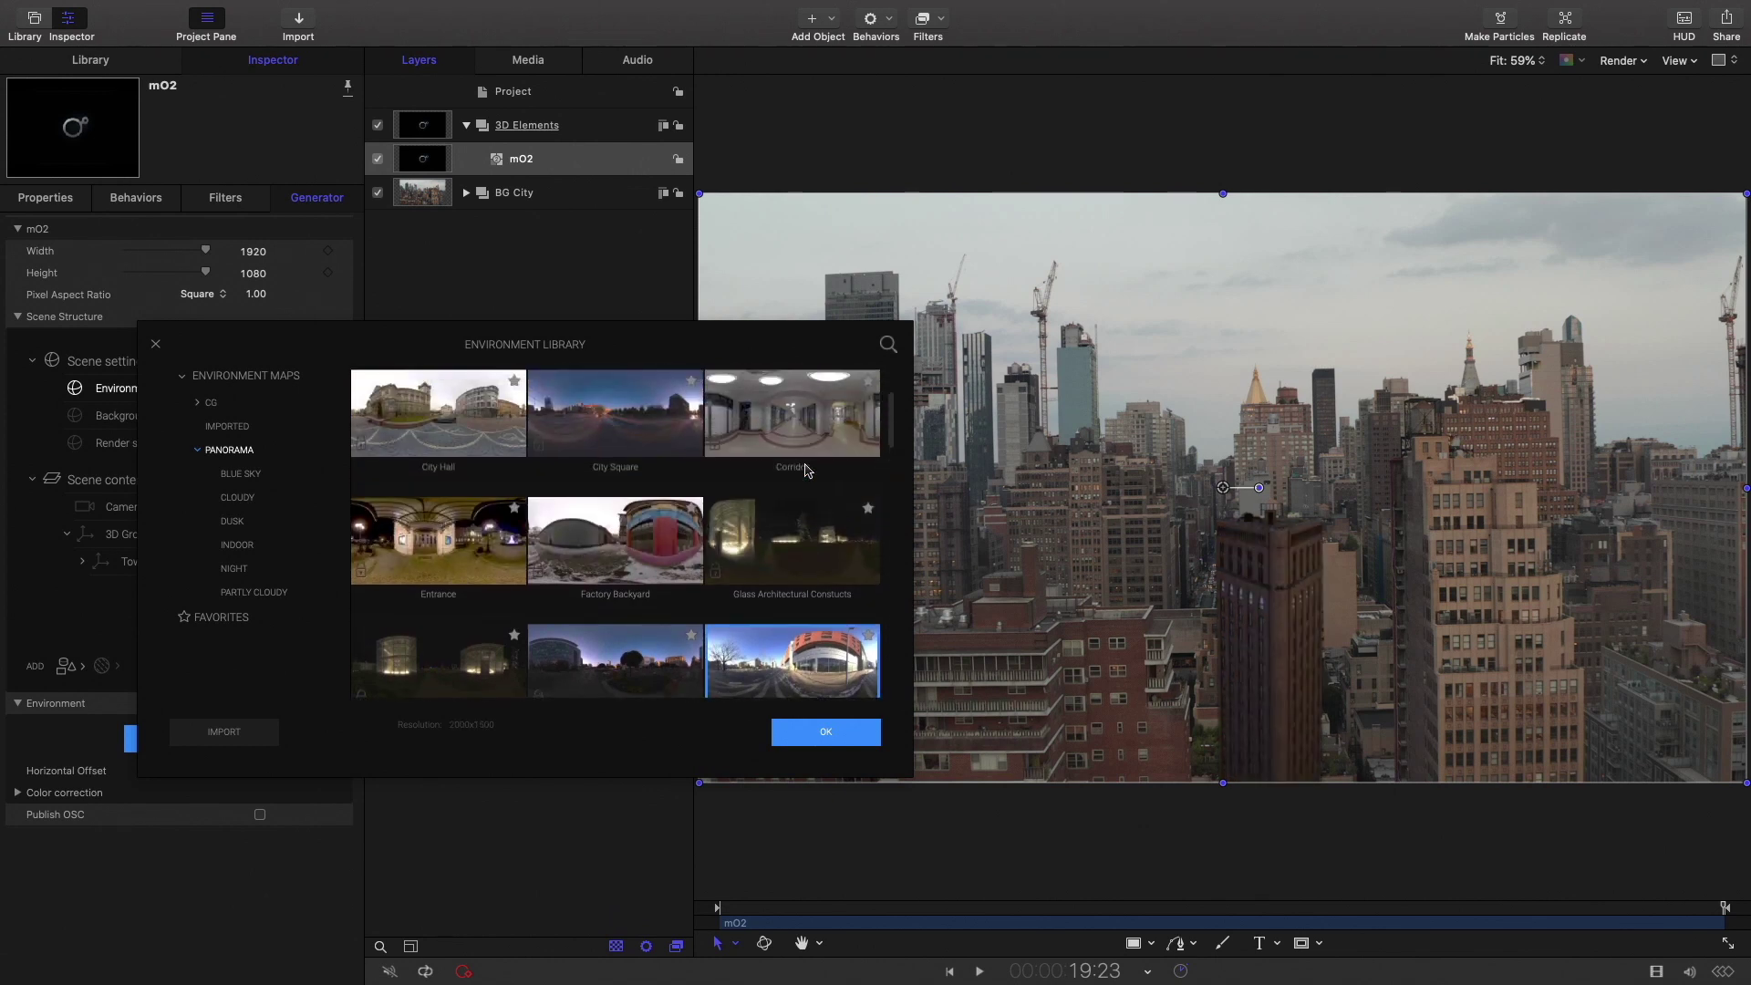
pyautogui.click(431, 491)
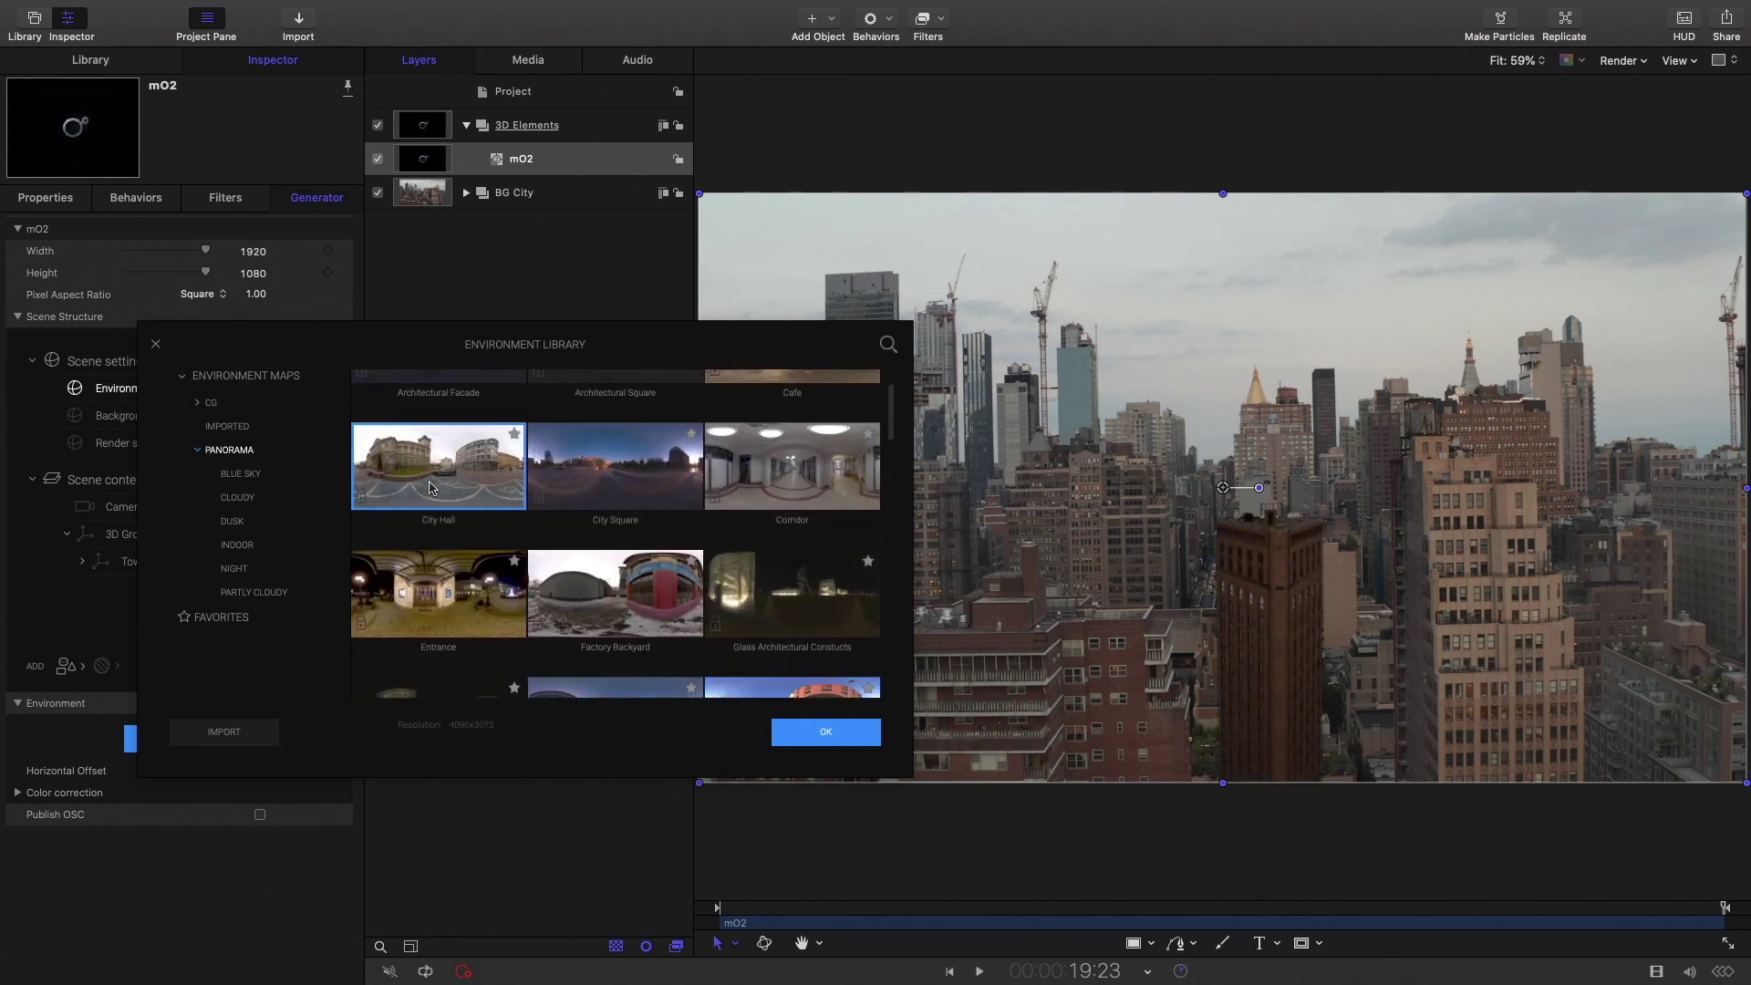
pyautogui.scroll(-1, 598, 541)
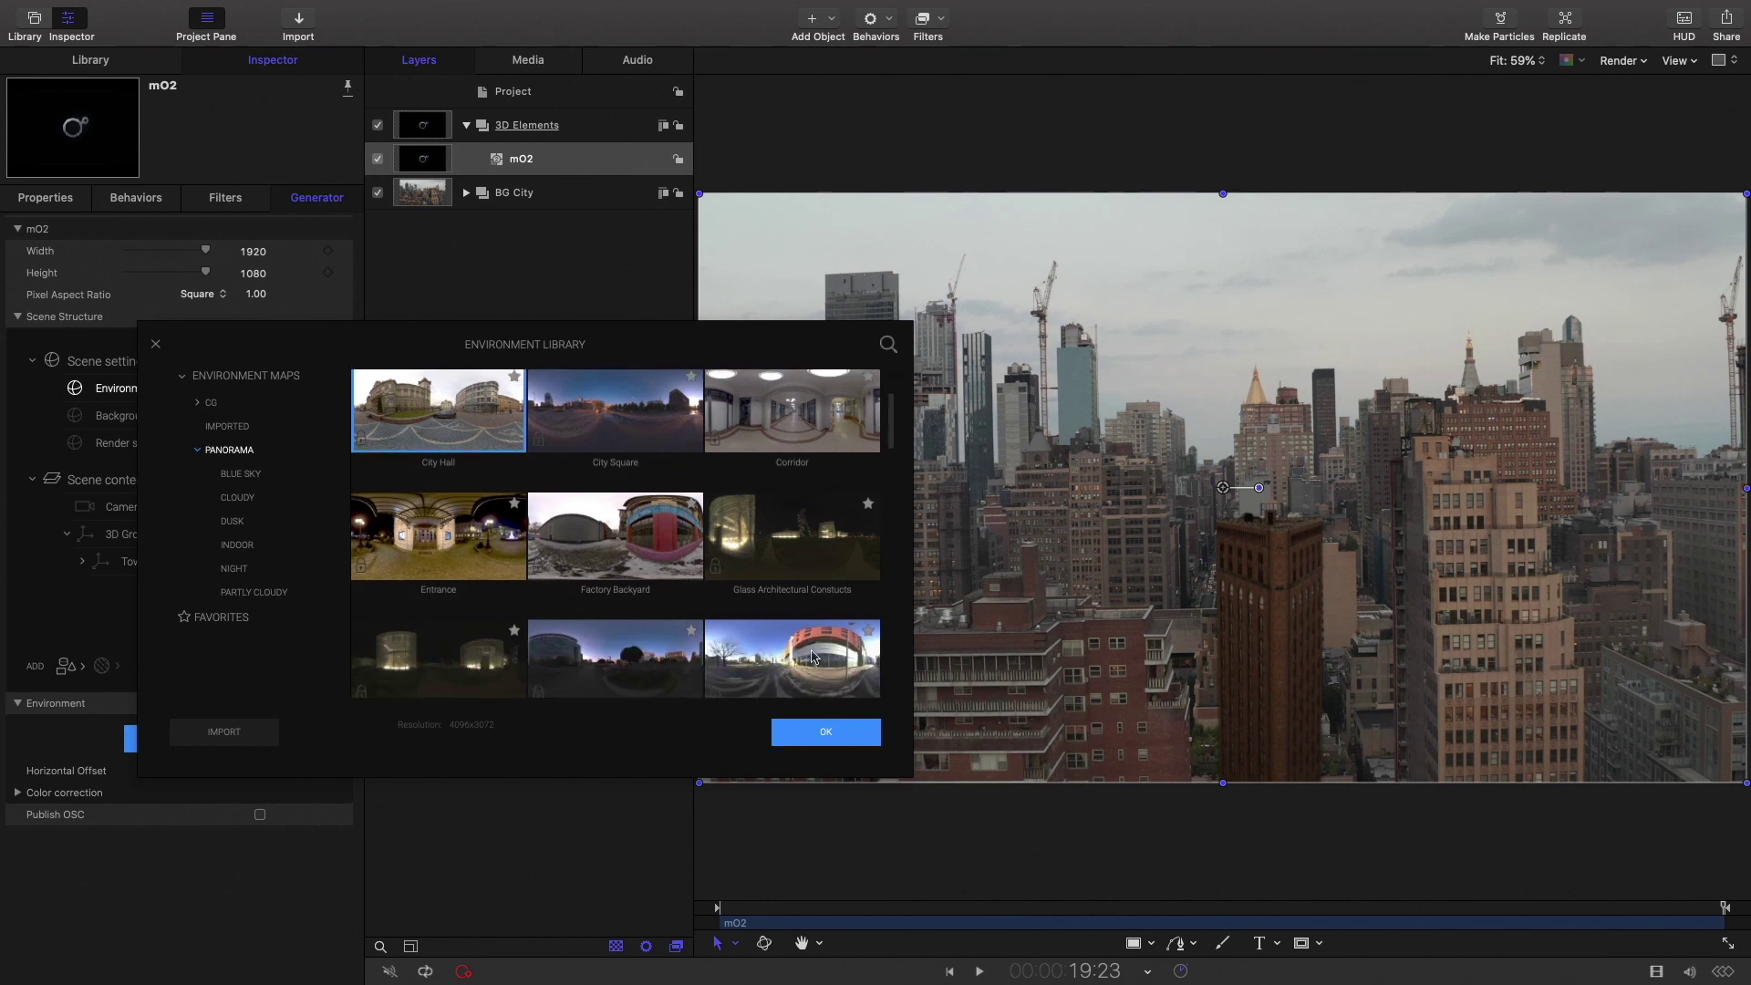
pyautogui.click(816, 659)
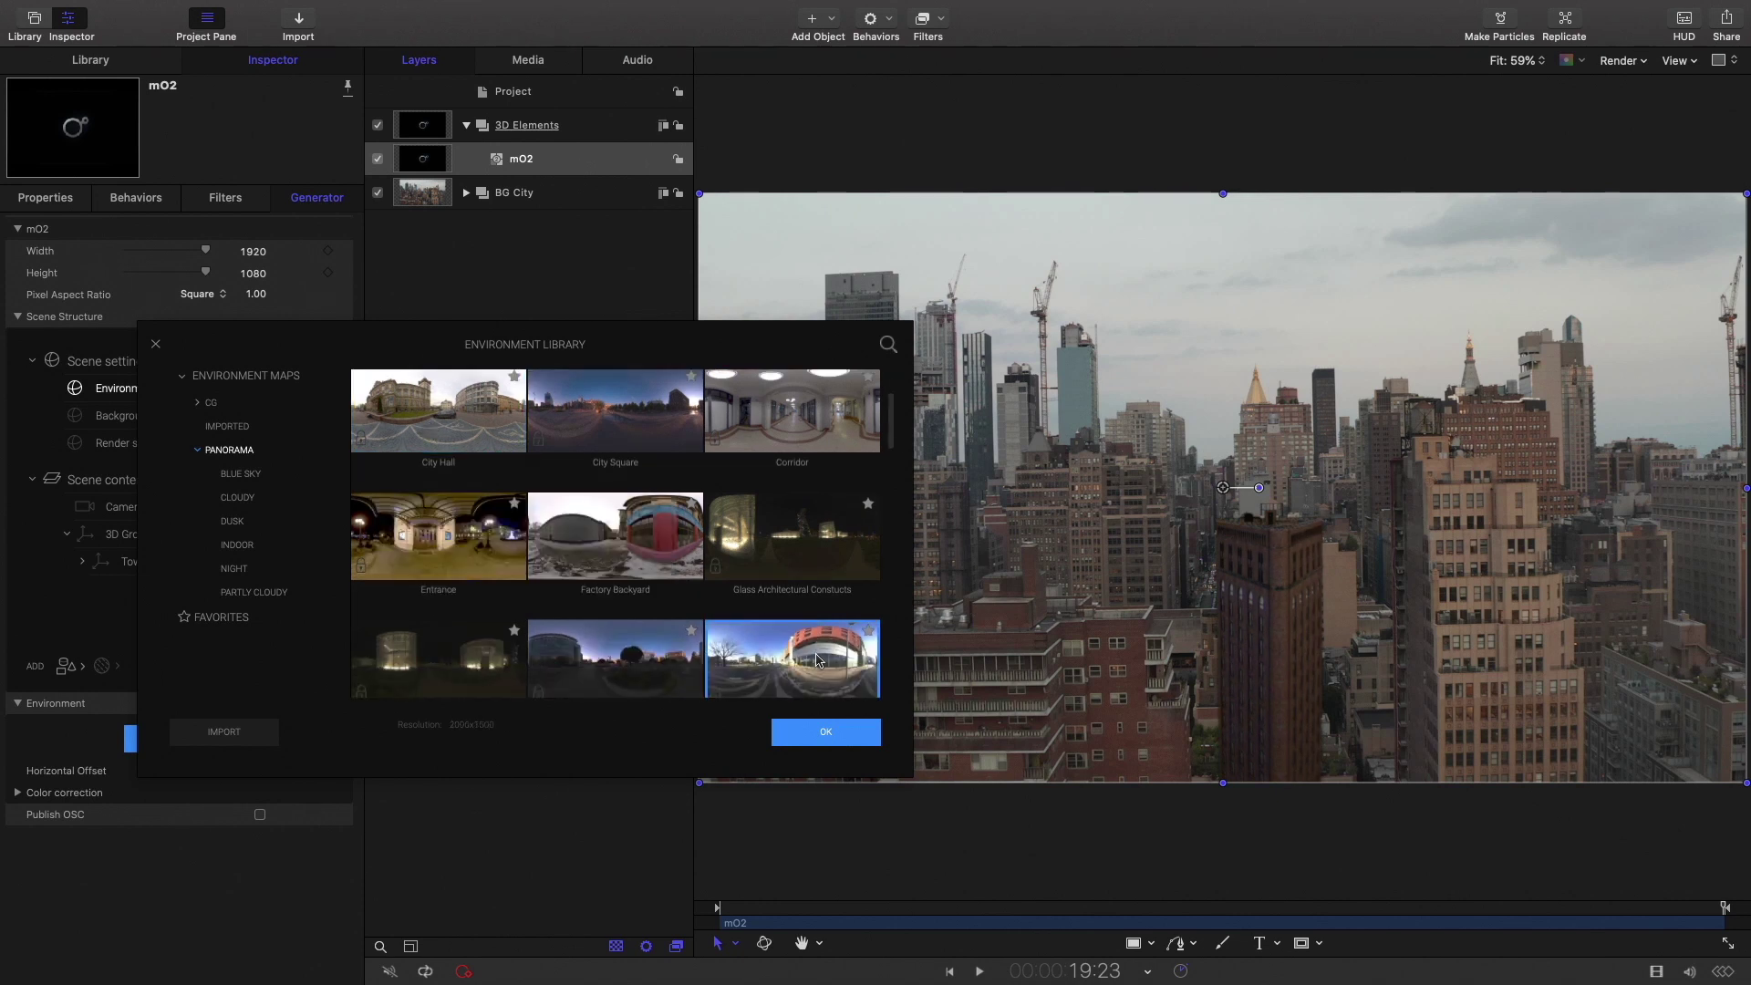
pyautogui.click(820, 730)
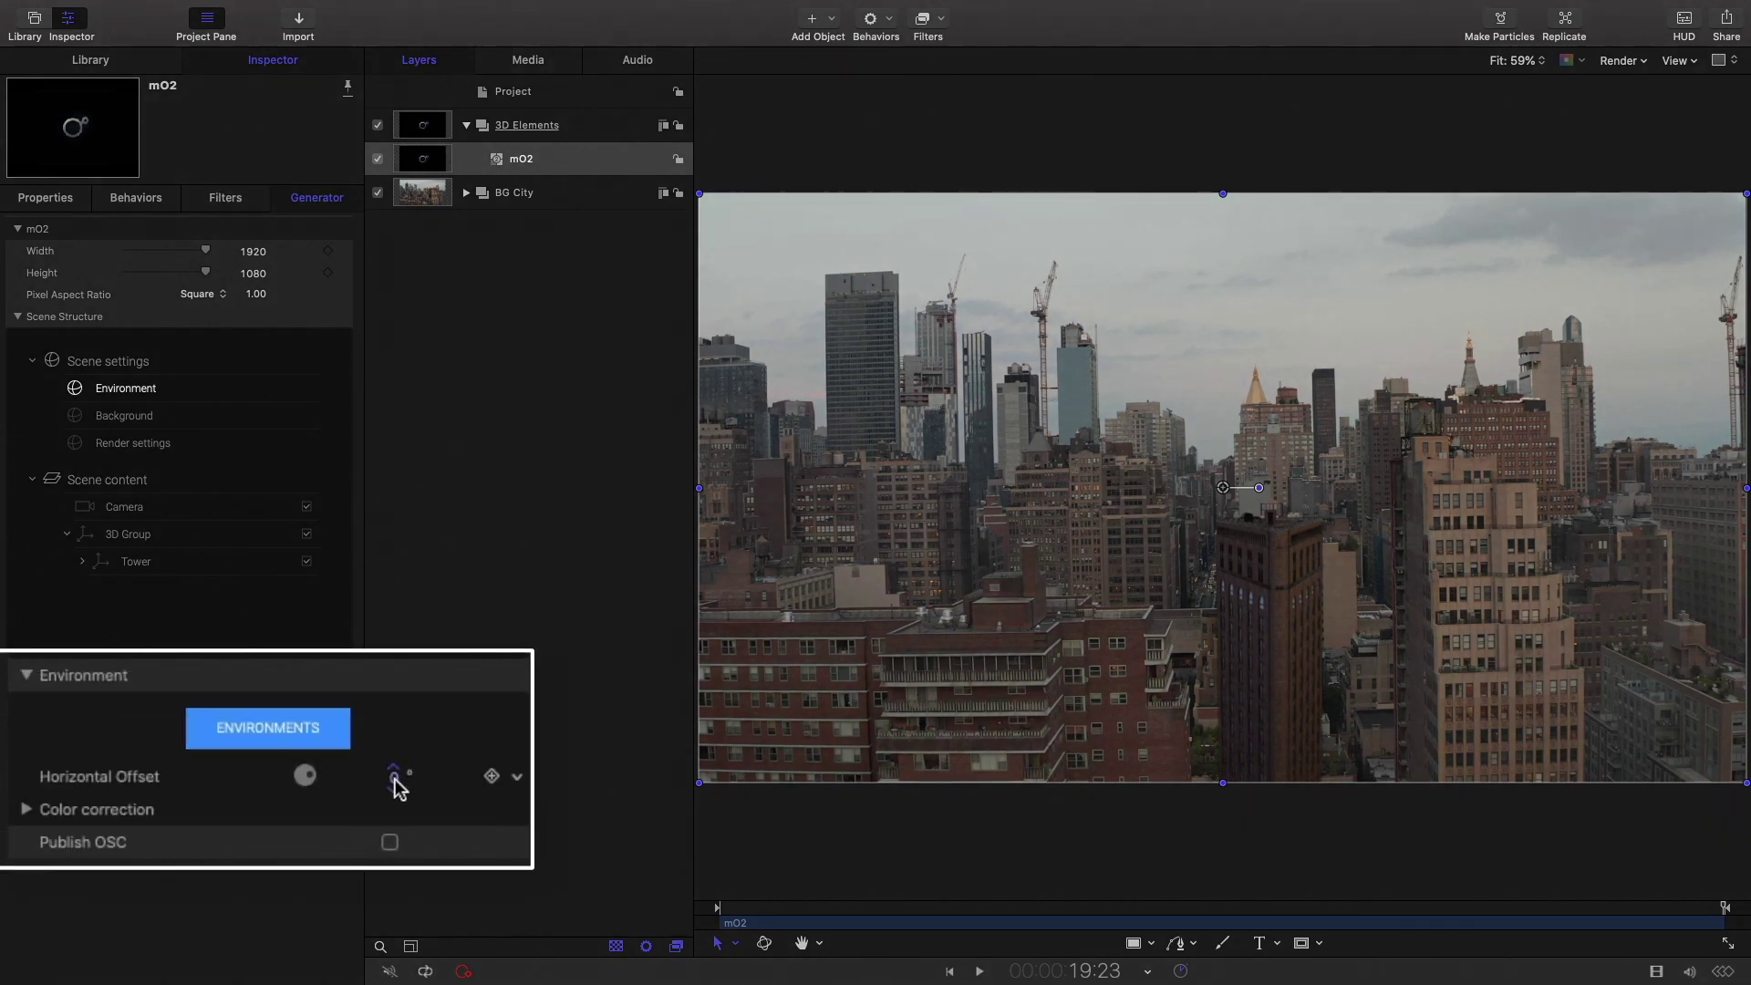
# Set the environment's Horizontal Offset to 339,9° and its color correction to Gamma 0,95, Saturation 0,62 and Brightness 1,58.
pyautogui.moveTo(398, 786); pyautogui.dragTo(483, 786)
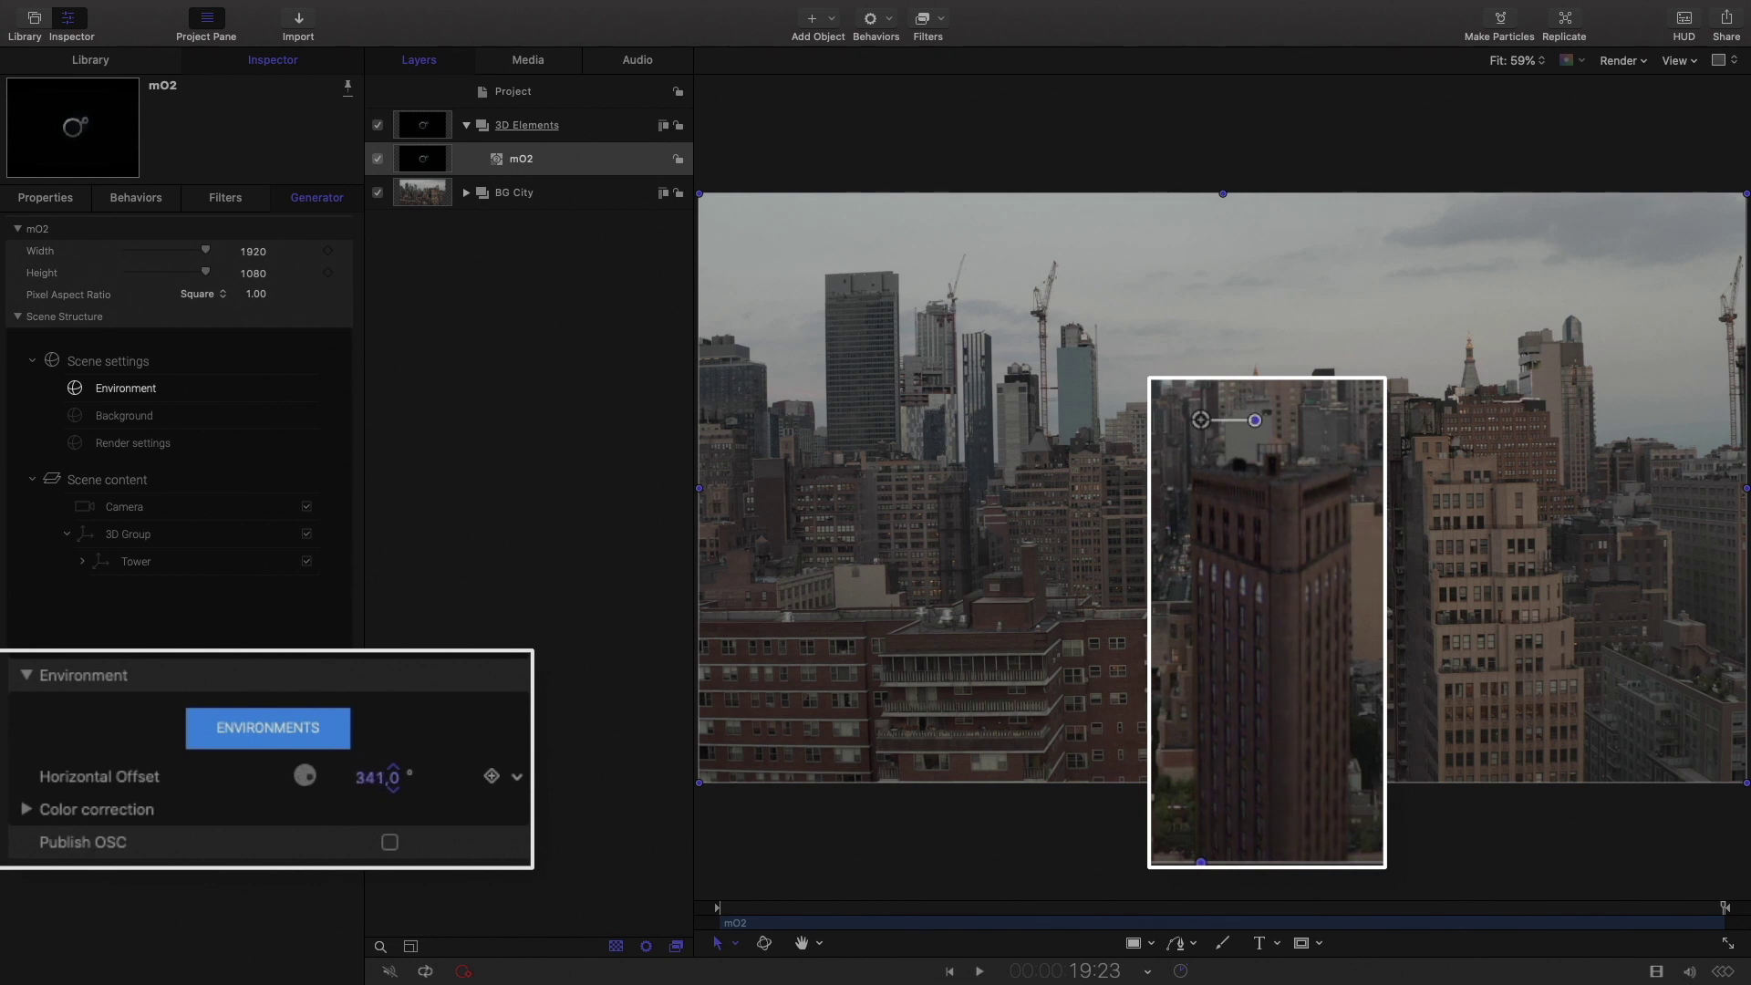
pyautogui.moveTo(191, 786); pyautogui.dragTo(256, 828)
pyautogui.click(19, 799)
pyautogui.moveTo(248, 924)
pyautogui.mouseDown()
pyautogui.moveTo(283, 931)
pyautogui.moveTo(282, 895)
pyautogui.moveTo(215, 914)
pyautogui.moveTo(264, 898)
pyautogui.mouseUp()
pyautogui.moveTo(257, 827)
pyautogui.mouseDown()
pyautogui.moveTo(203, 833)
pyautogui.moveTo(240, 834)
pyautogui.mouseUp()
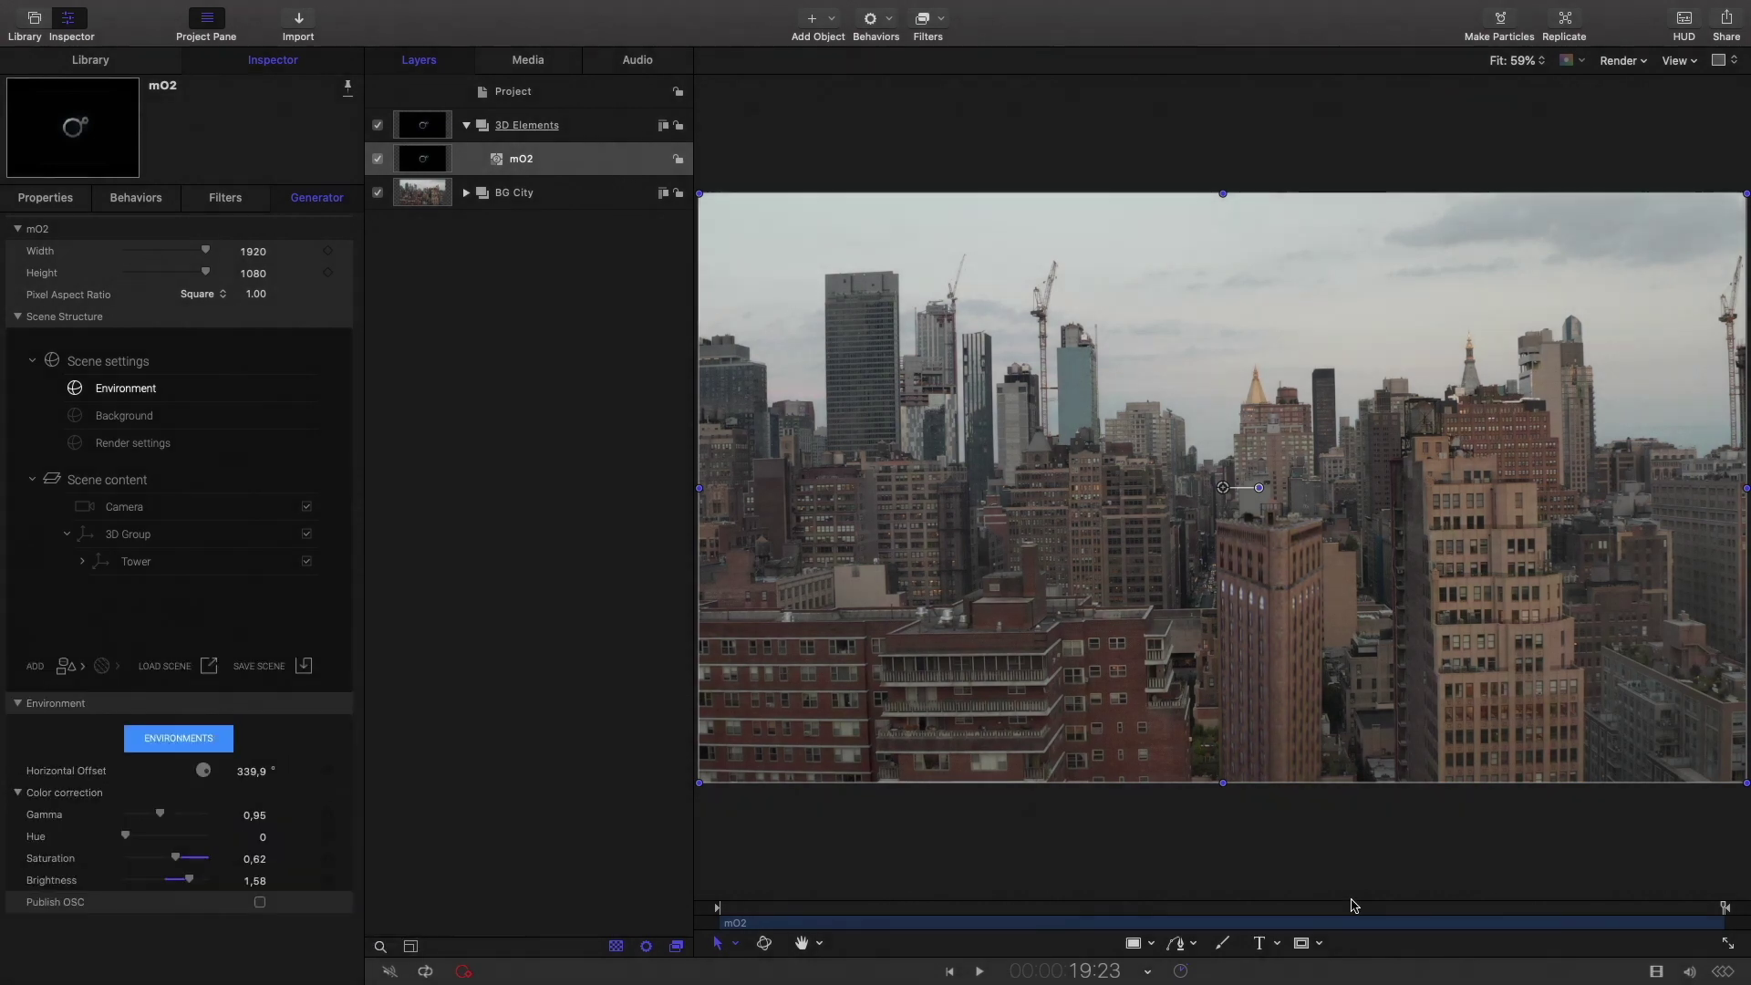
# Move the playhead to 4:18 and activate mO2's on-screen controls with Tower selected.
pyautogui.moveTo(1355, 908); pyautogui.dragTo(959, 885)
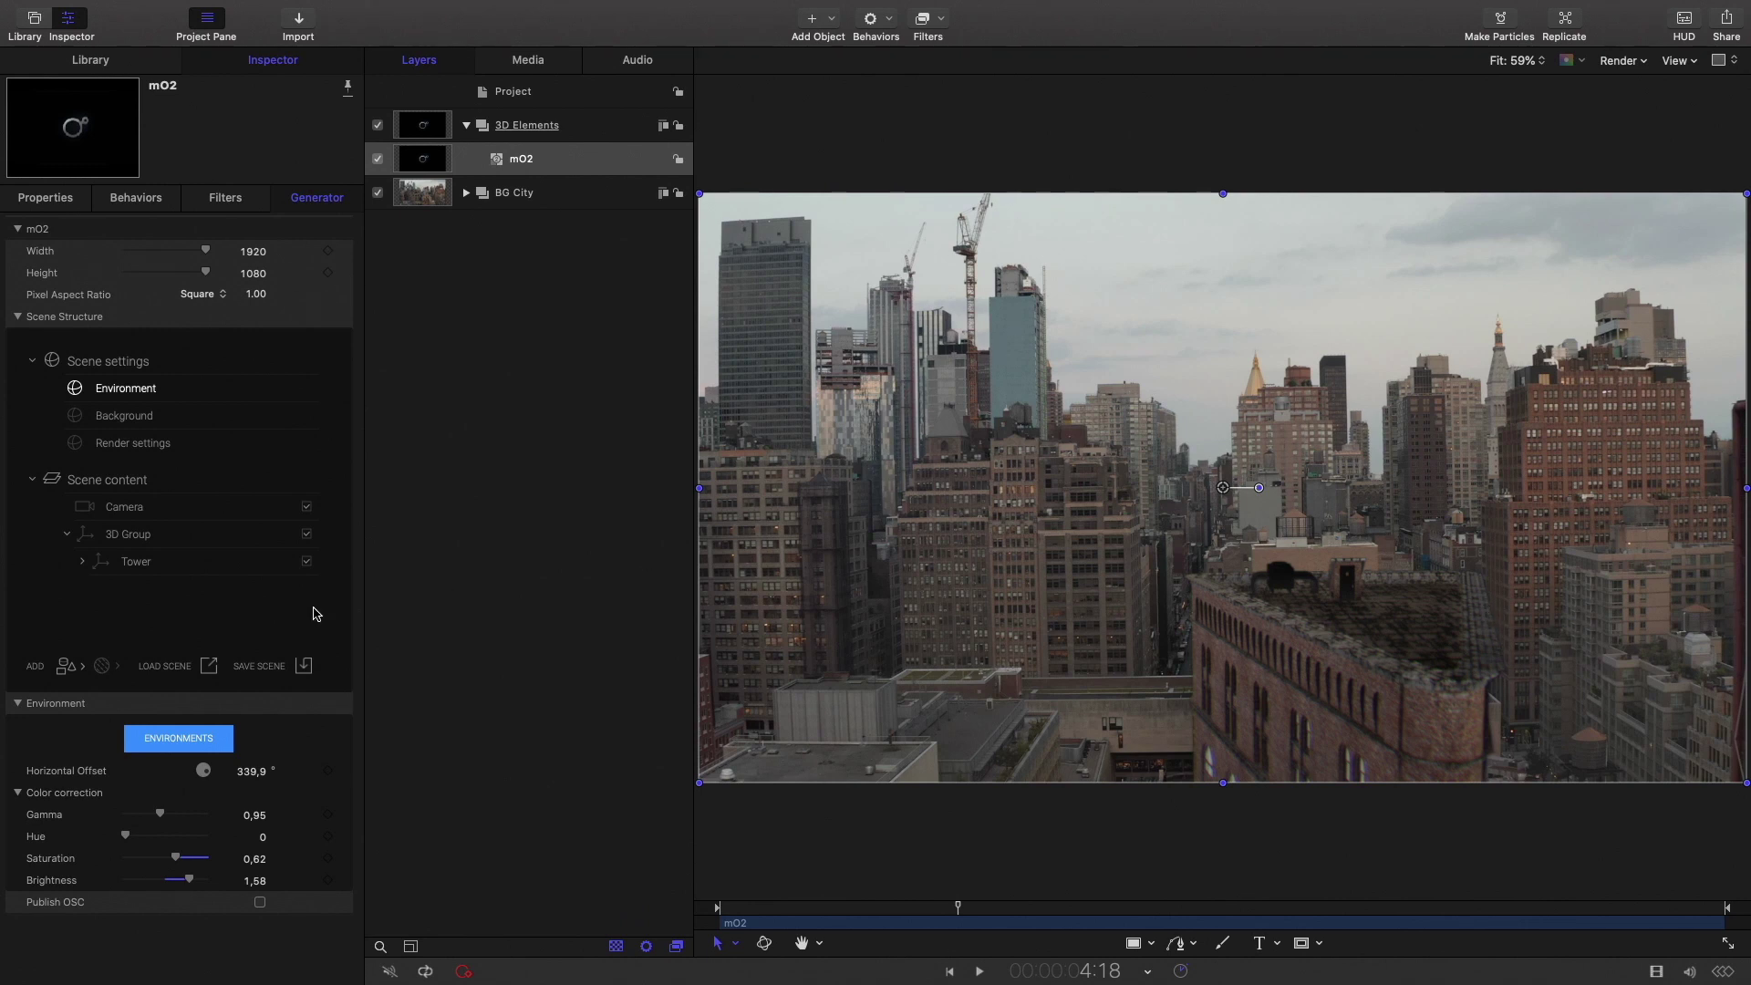
pyautogui.click(137, 563)
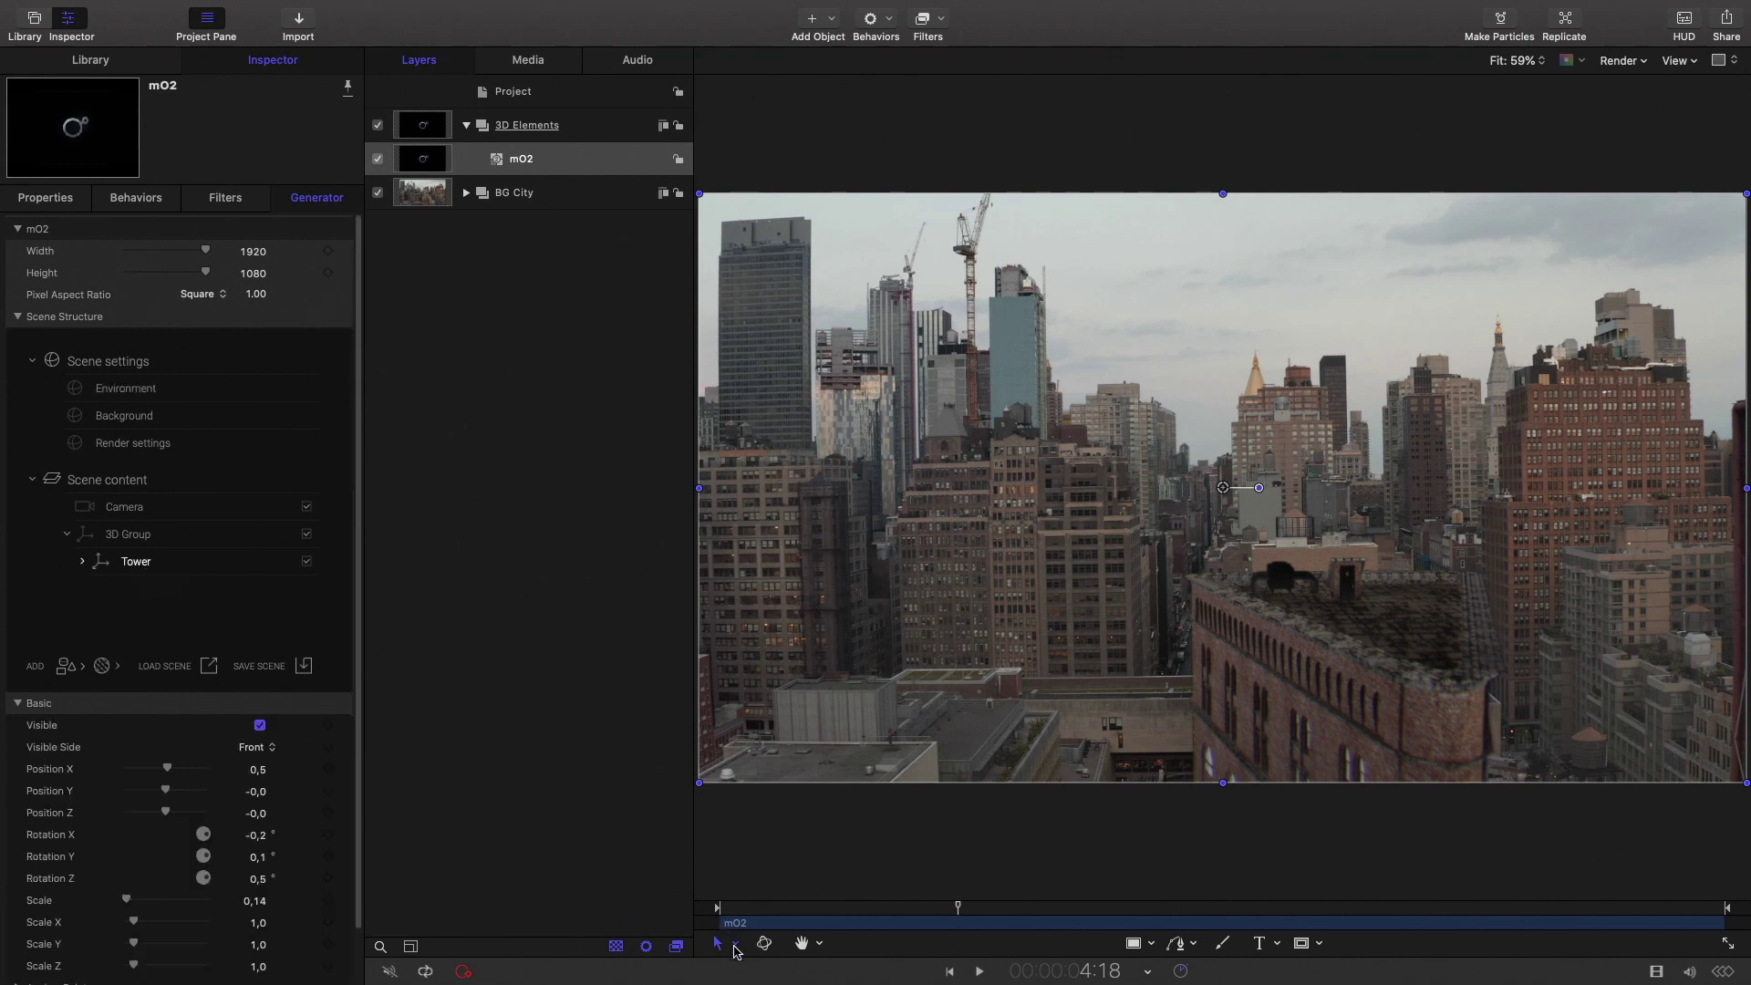
pyautogui.click(734, 943)
pyautogui.click(777, 915)
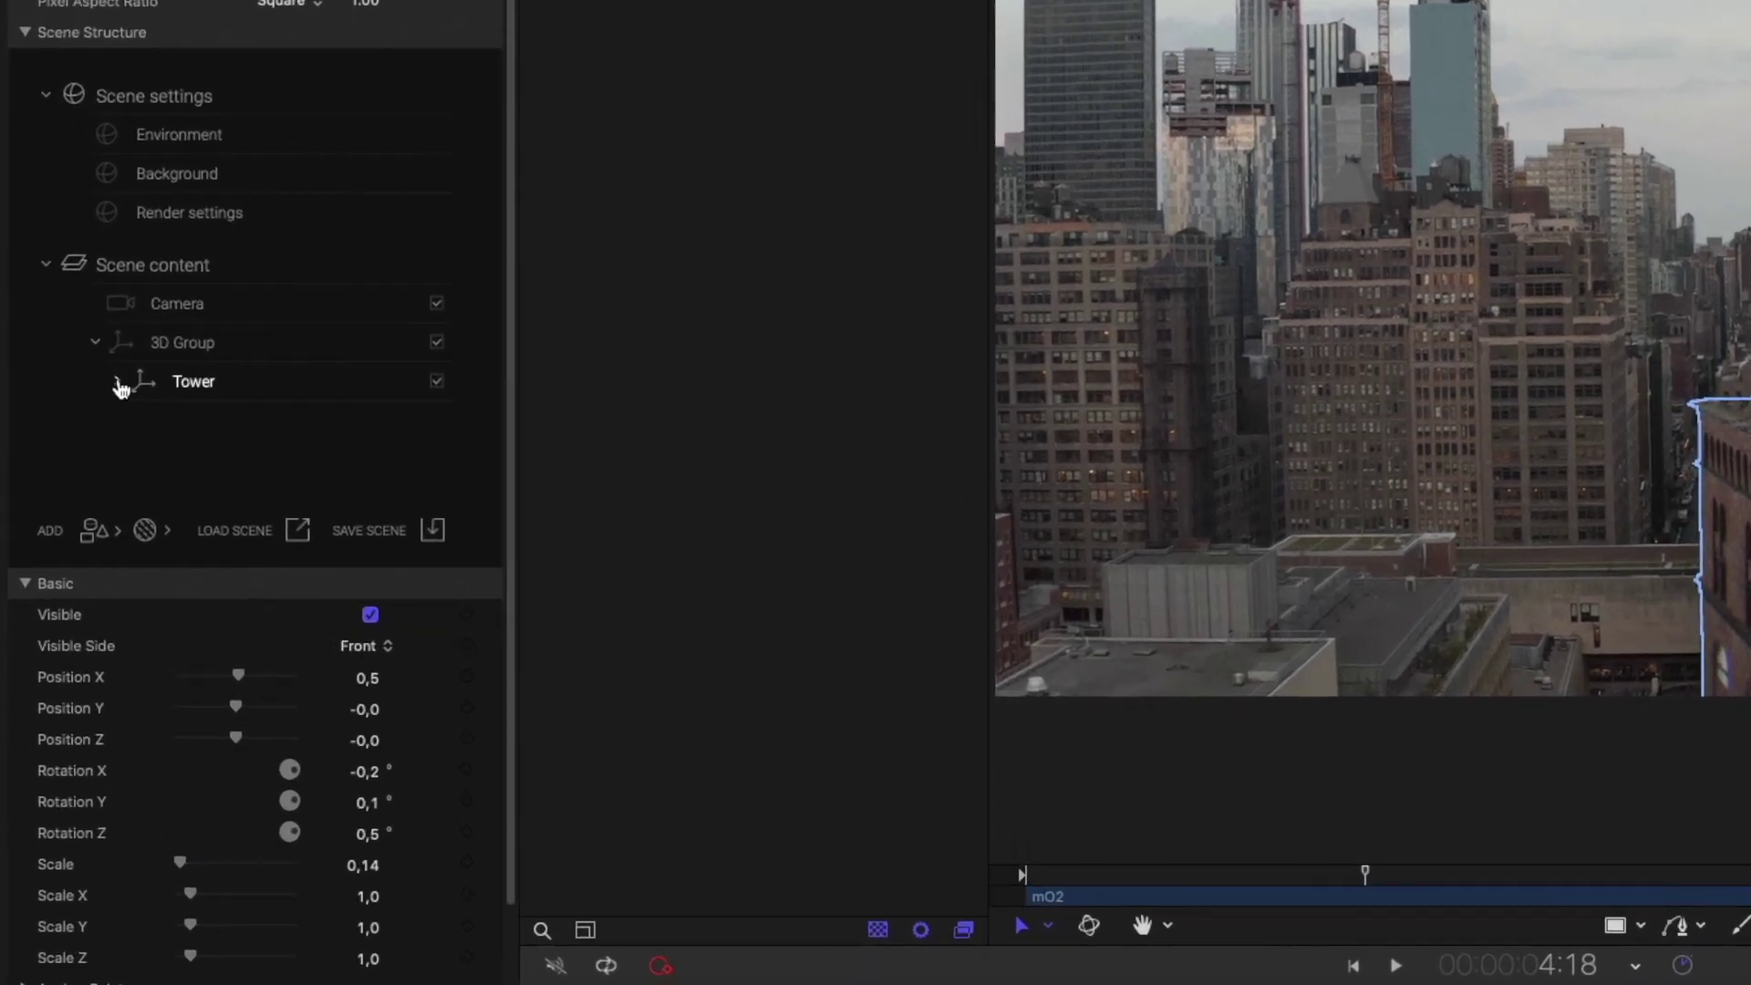
# Expand Tower's MidRiseKnifeEdge group and open the material library for its first concrete part, the roof surface.
pyautogui.click(82, 560)
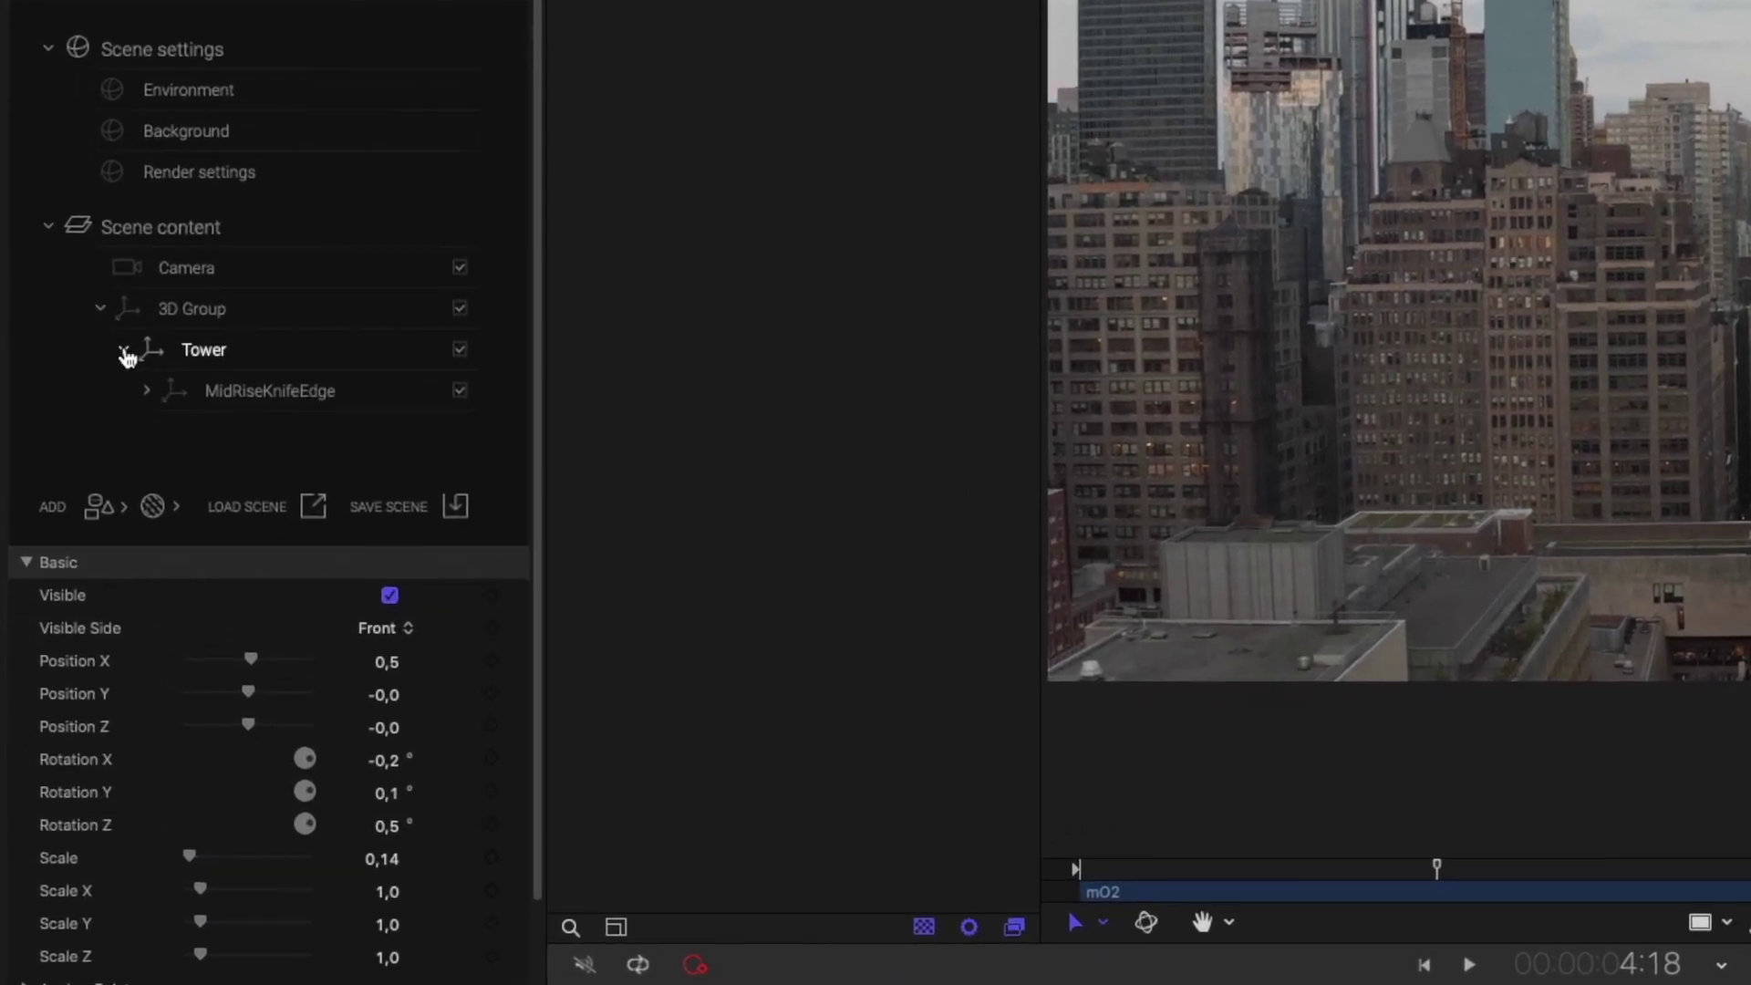
pyautogui.click(147, 392)
pyautogui.scroll(-5, 157, 401)
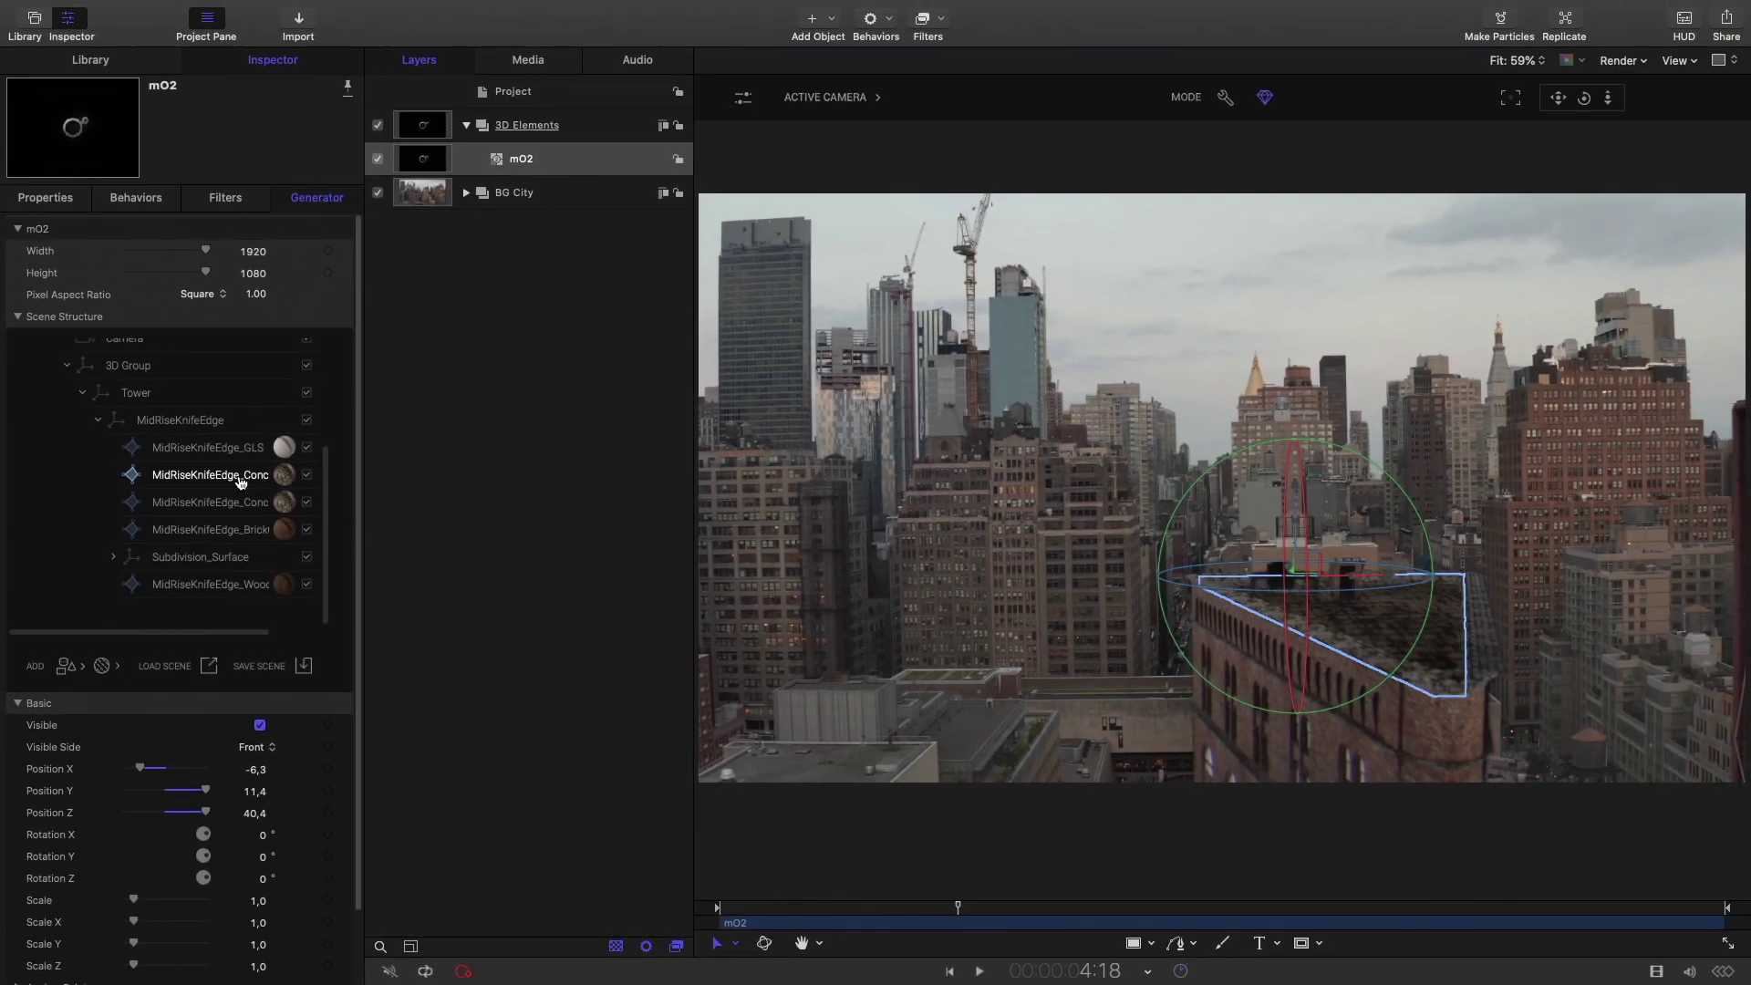
pyautogui.click(293, 478)
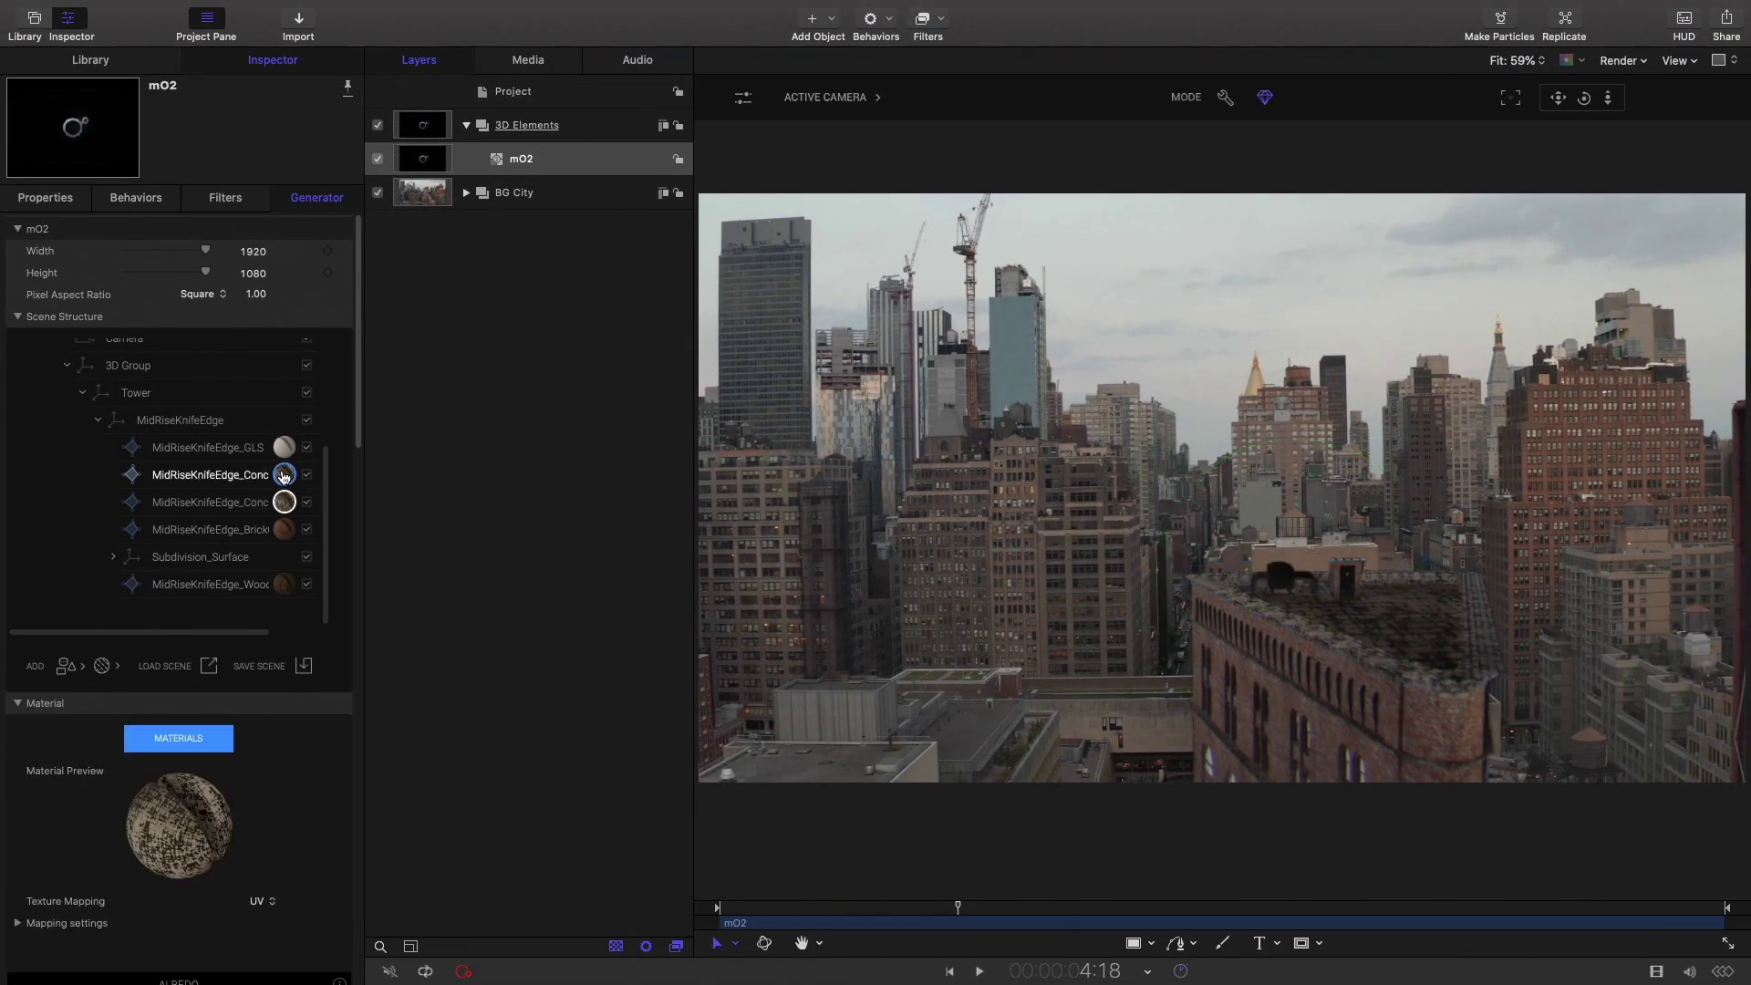
pyautogui.click(183, 746)
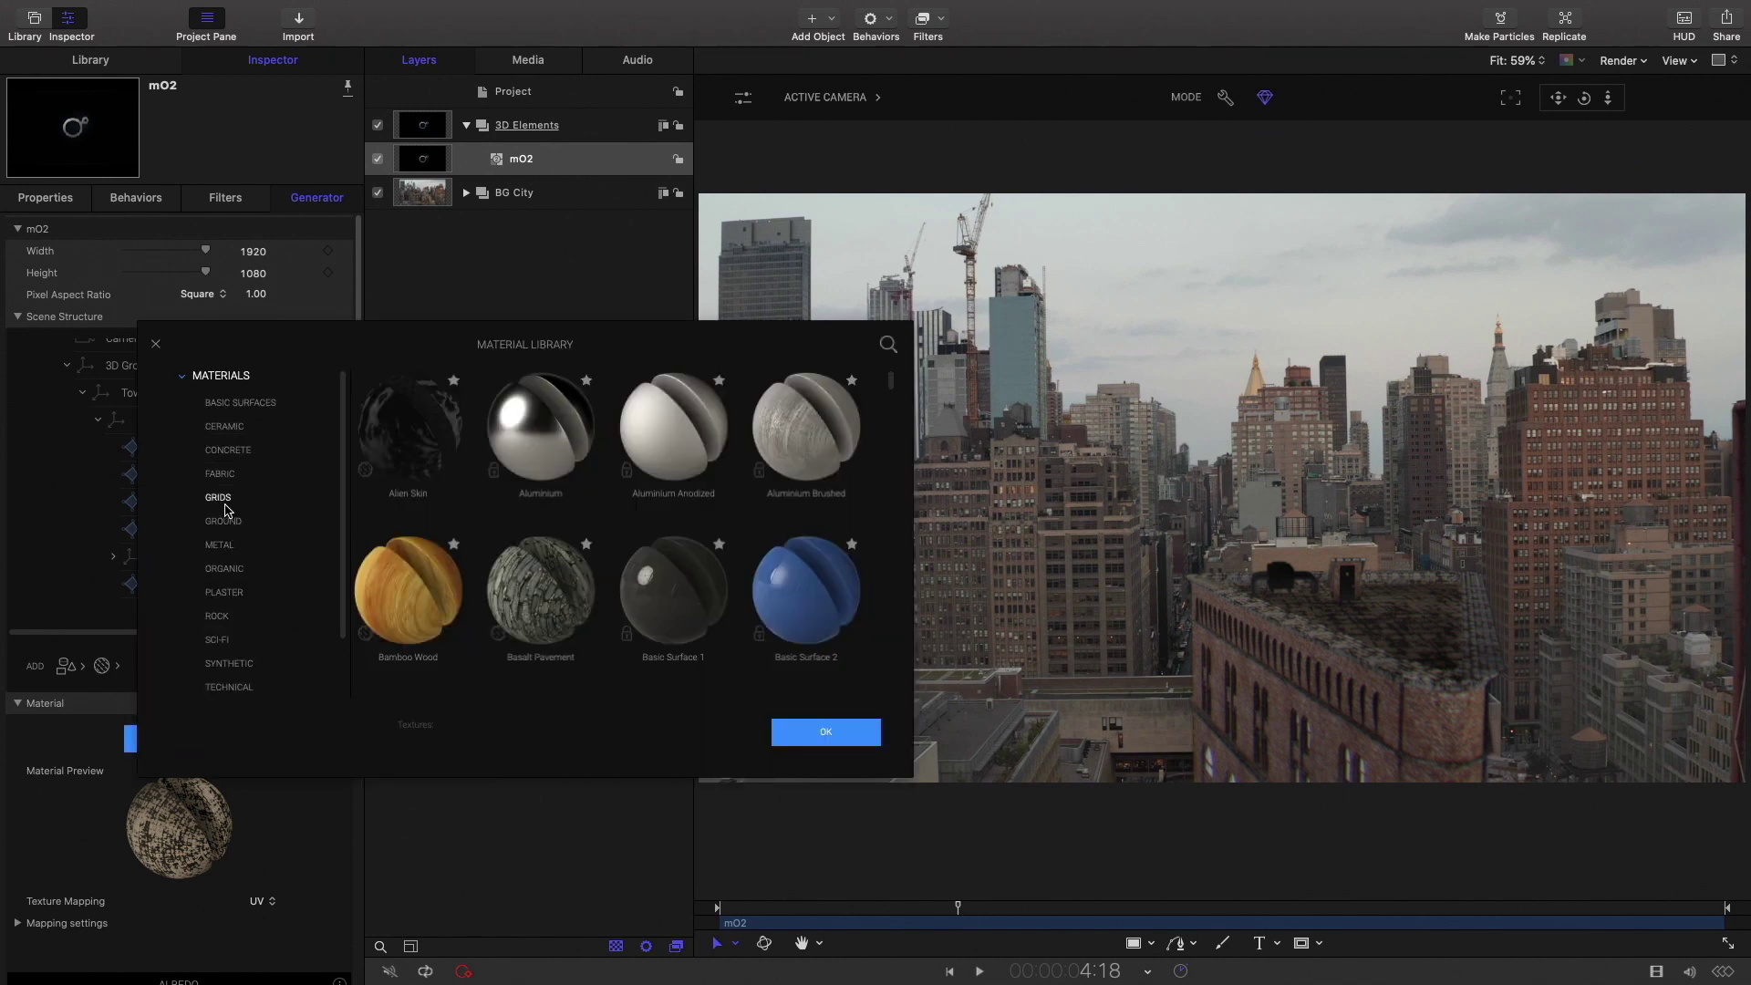
# Try the Brass and Copper metal materials on the tower's roof surface.
pyautogui.click(221, 429)
pyautogui.click(219, 502)
pyautogui.click(225, 546)
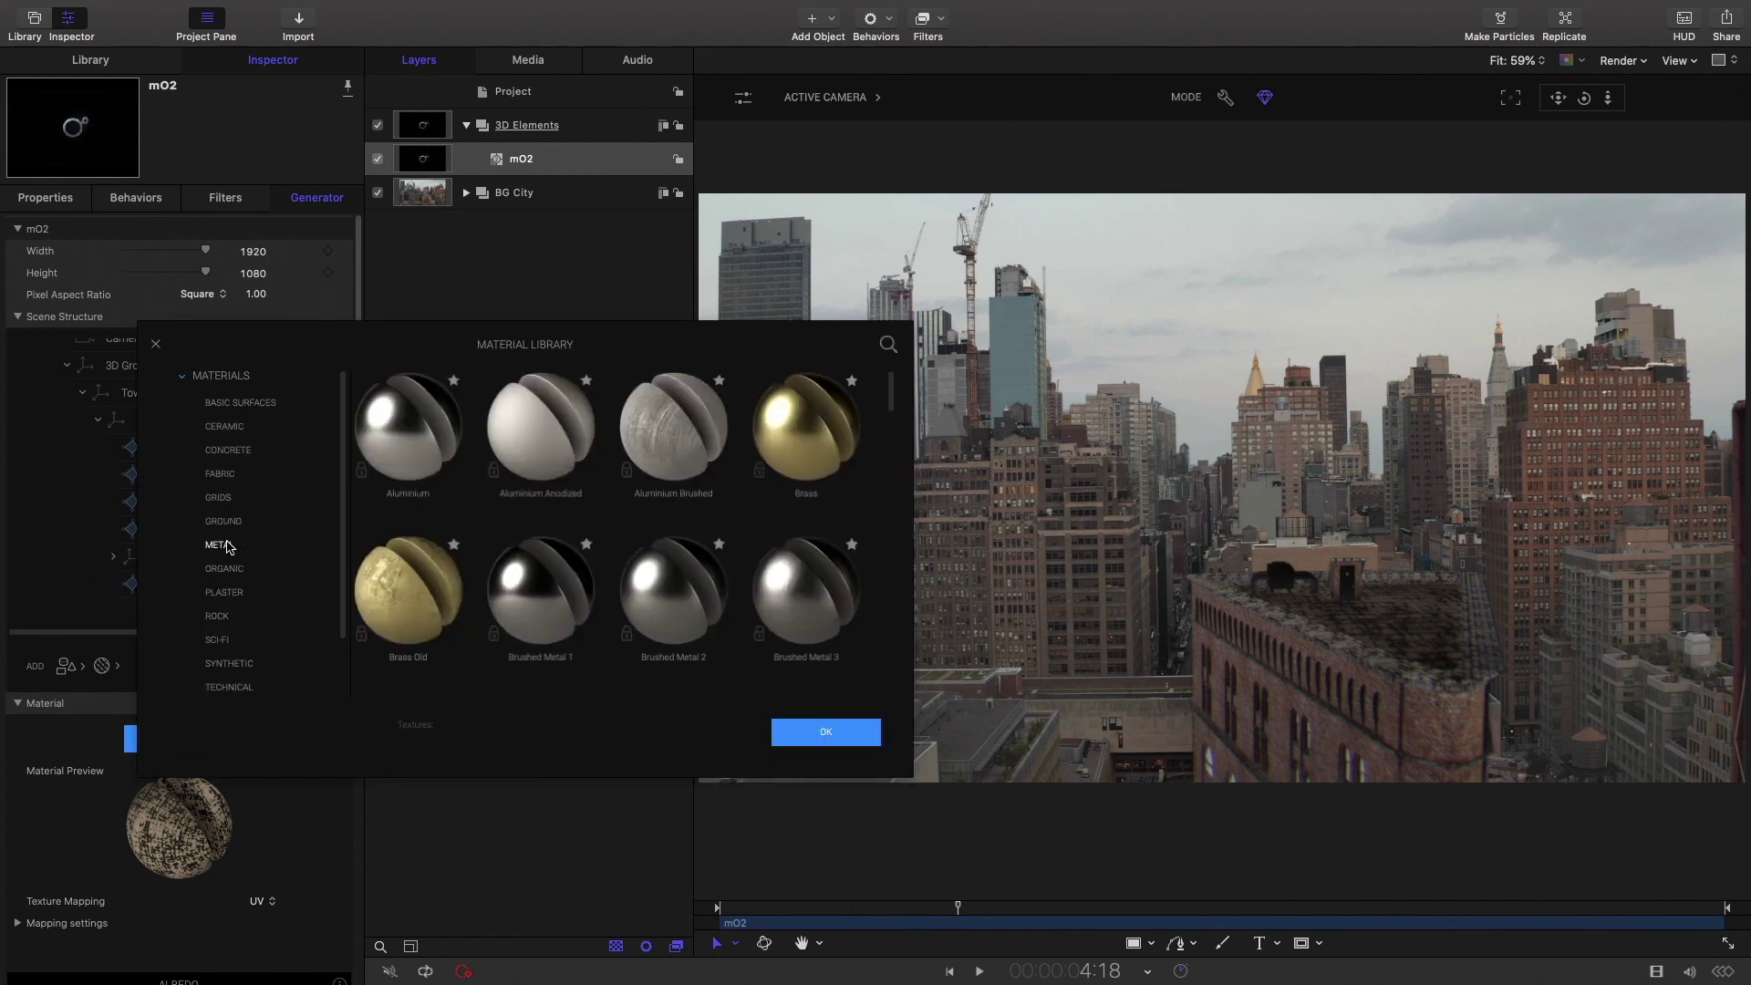
pyautogui.click(228, 590)
pyautogui.click(221, 545)
pyautogui.click(806, 447)
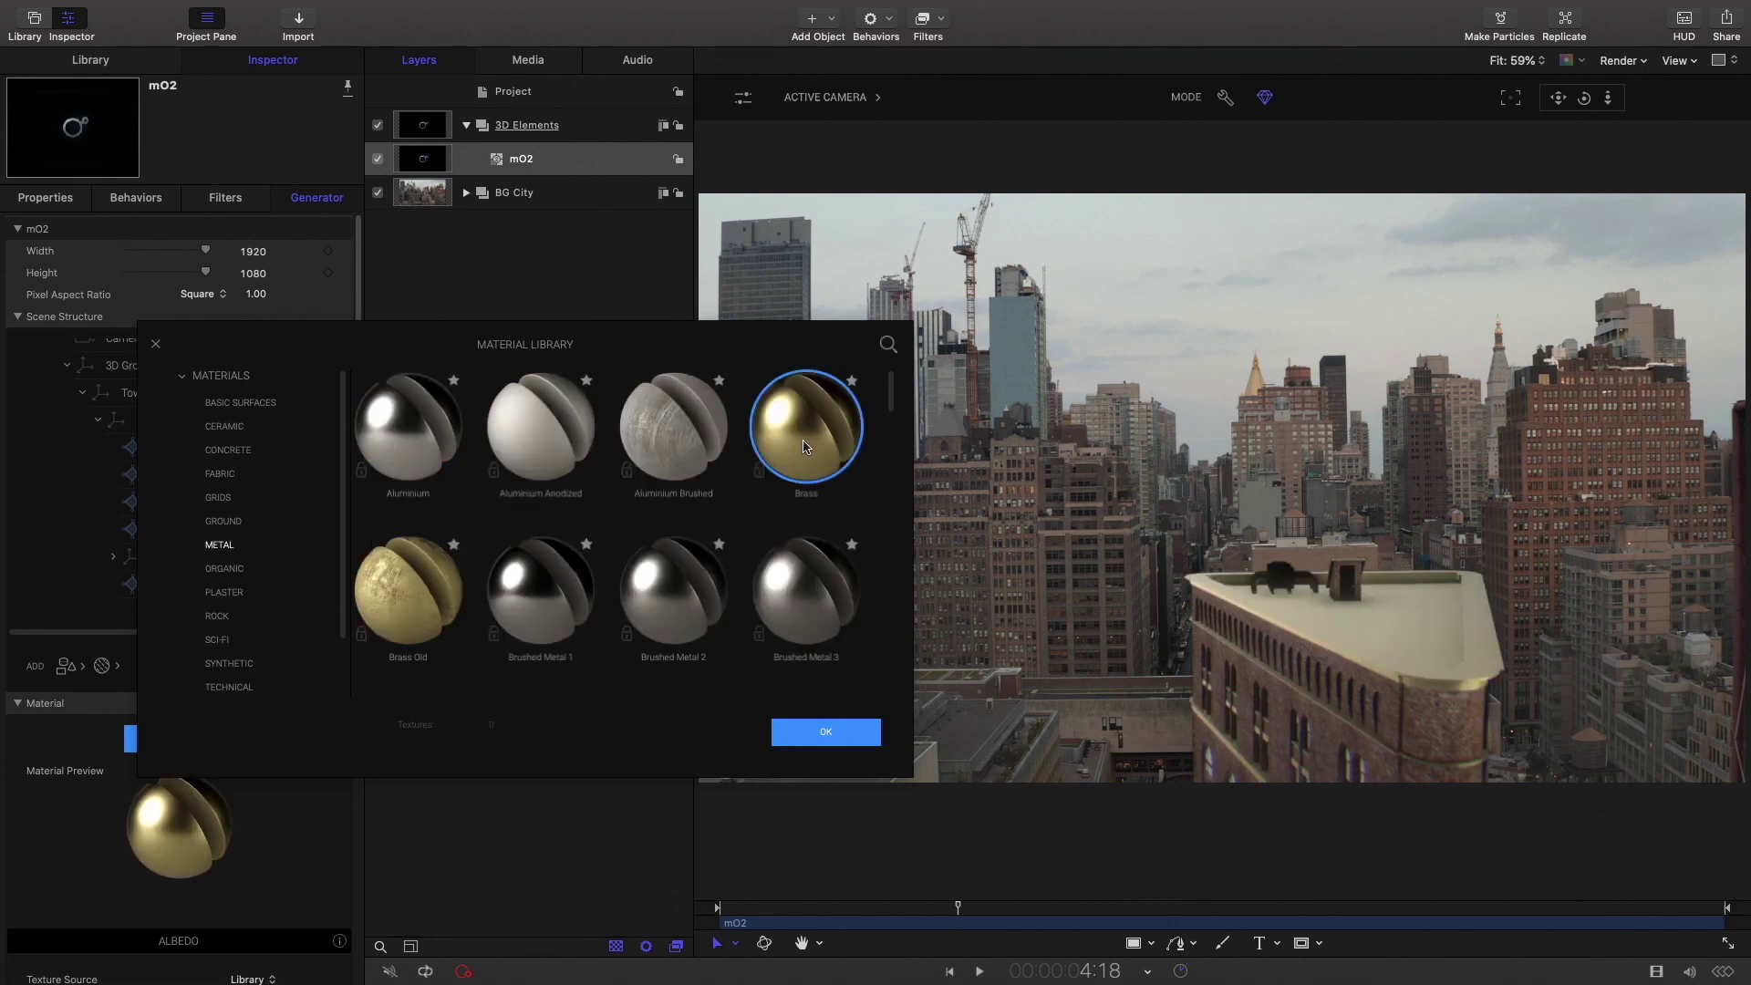
pyautogui.scroll(-5, 640, 514)
pyautogui.click(789, 604)
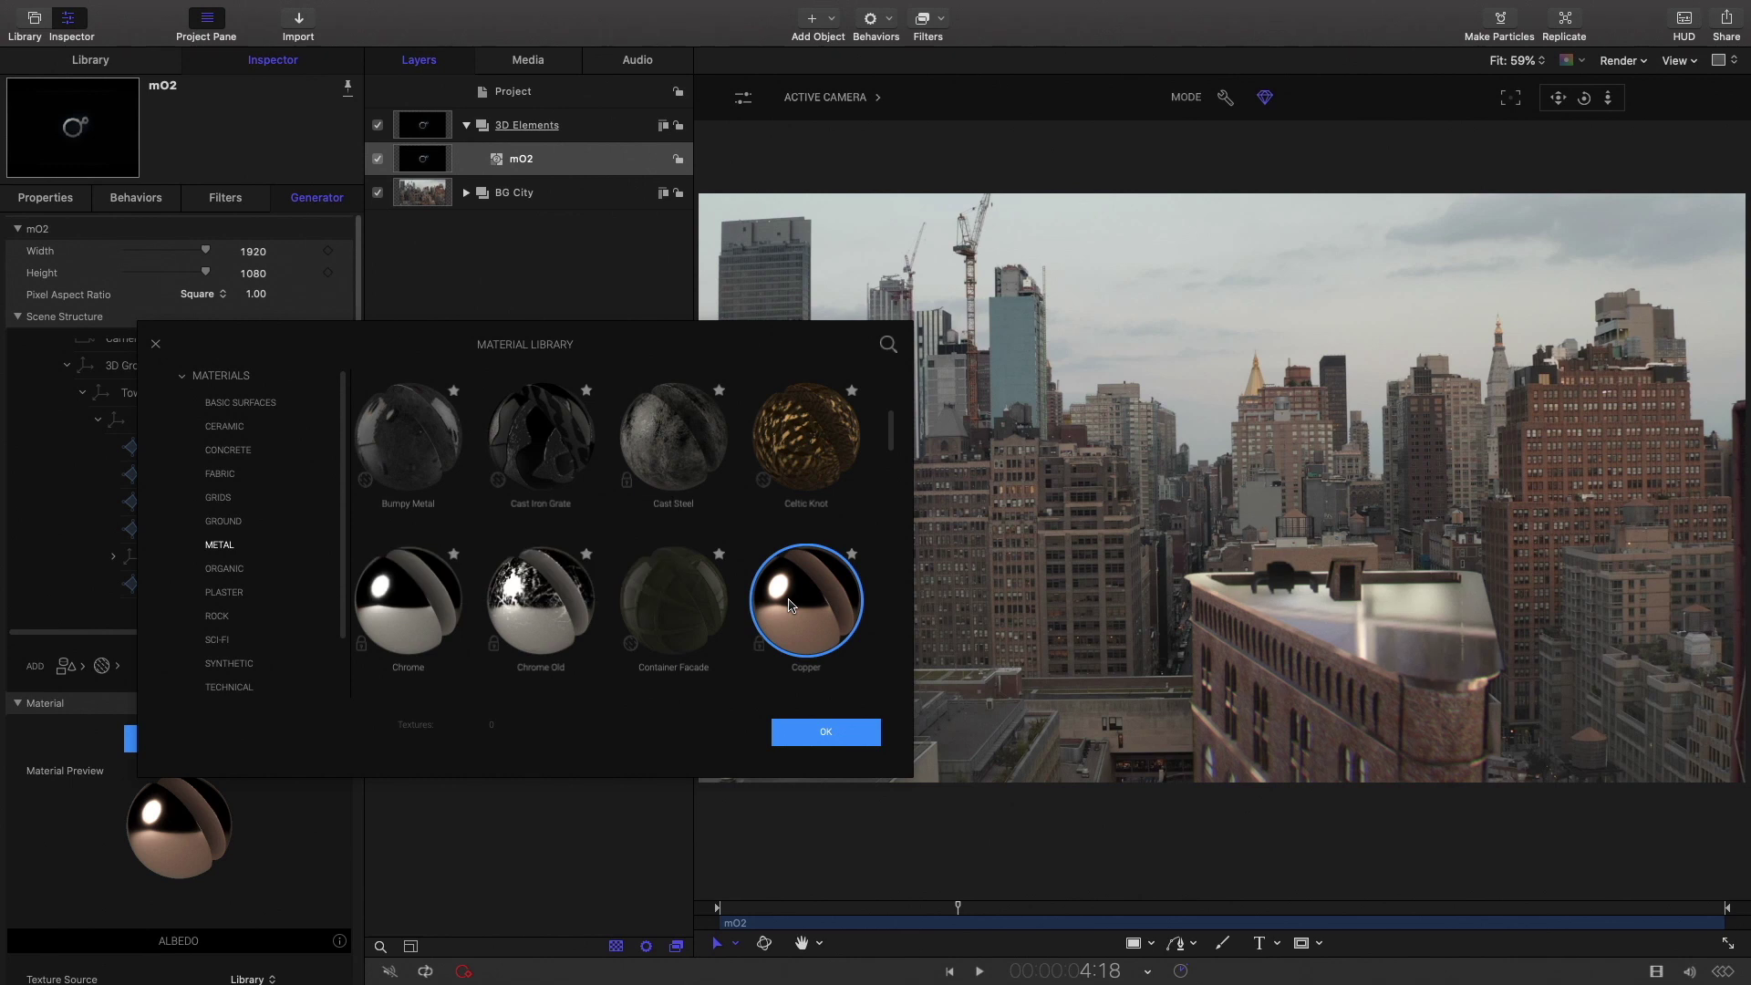
pyautogui.scroll(5, 648, 560)
# Compare concrete materials such as Brick Wall on the roof surface, and apply Scratched Concrete.
pyautogui.click(224, 452)
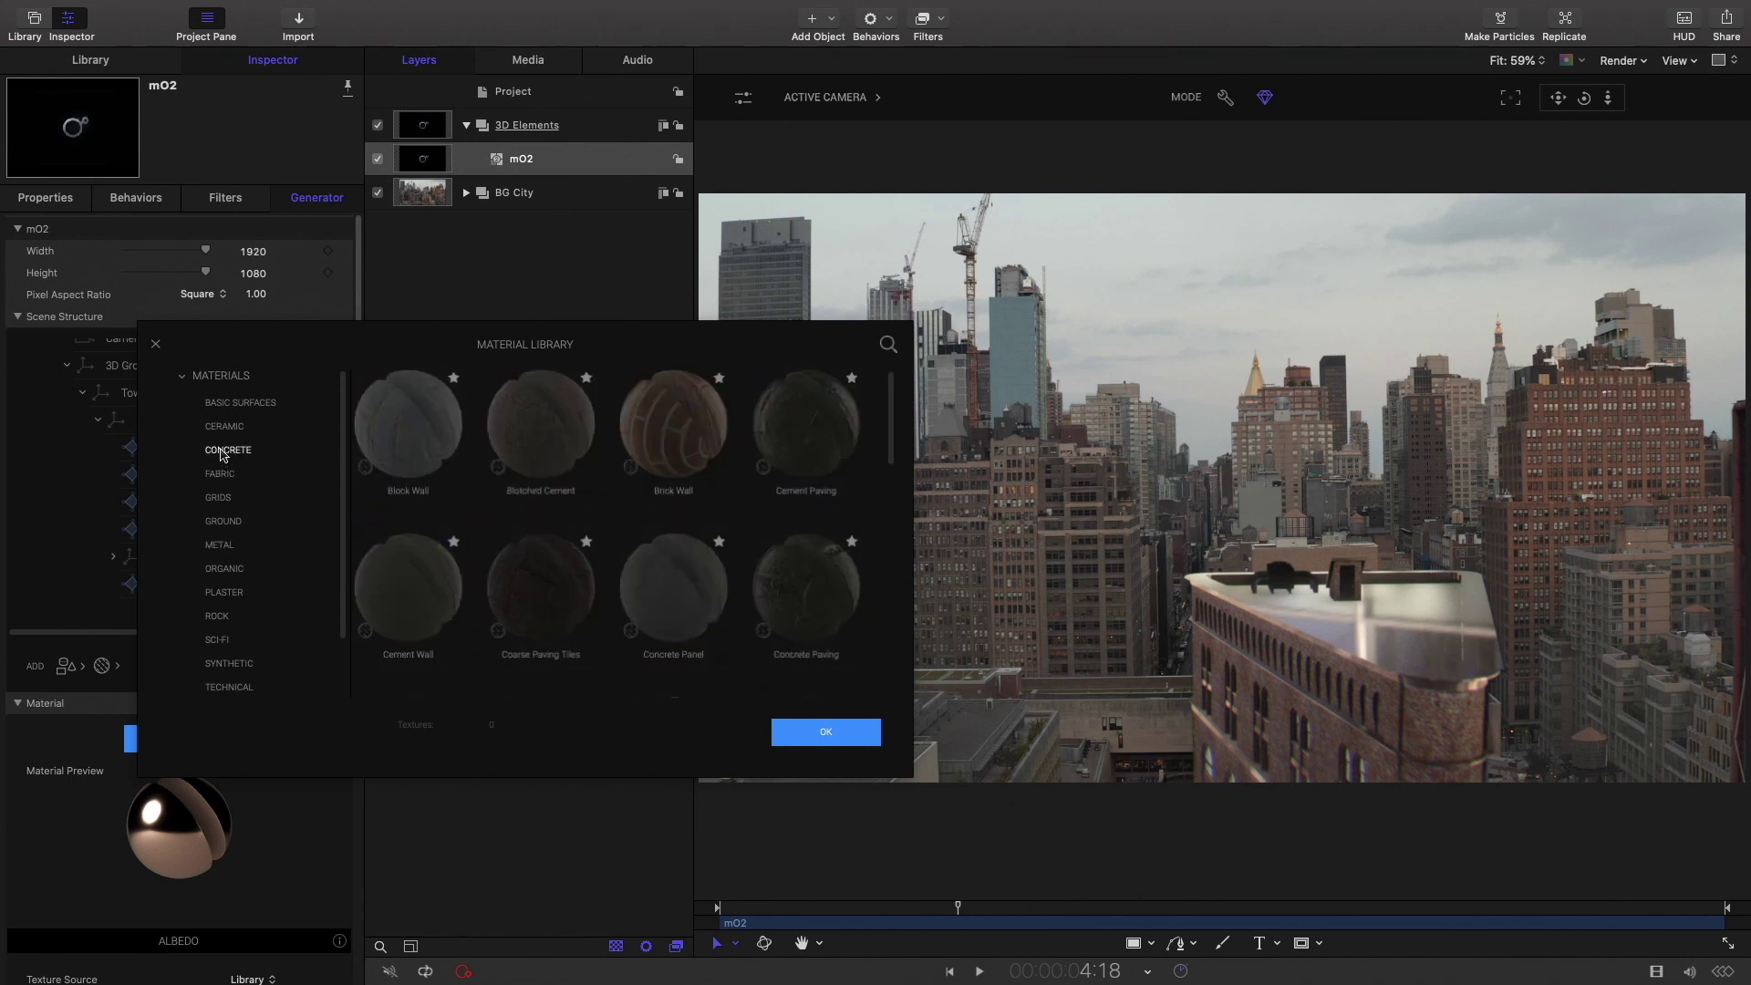
pyautogui.click(653, 445)
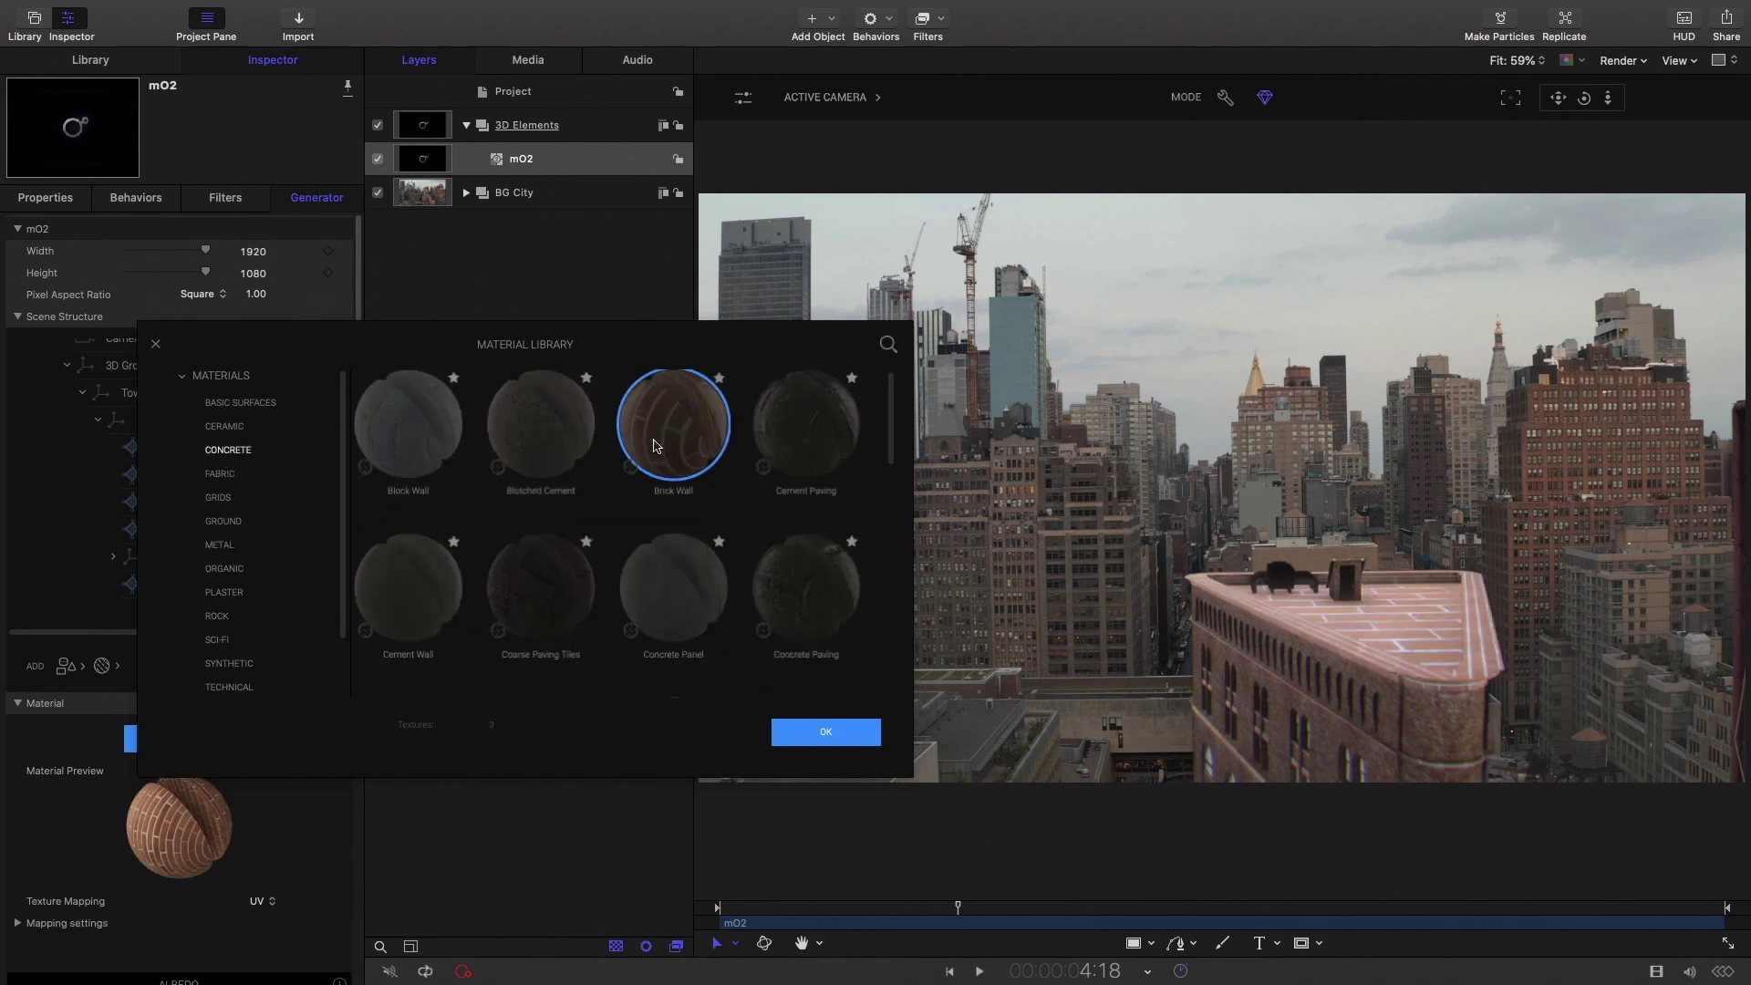
pyautogui.scroll(-1, 596, 546)
pyautogui.scroll(-5, 597, 547)
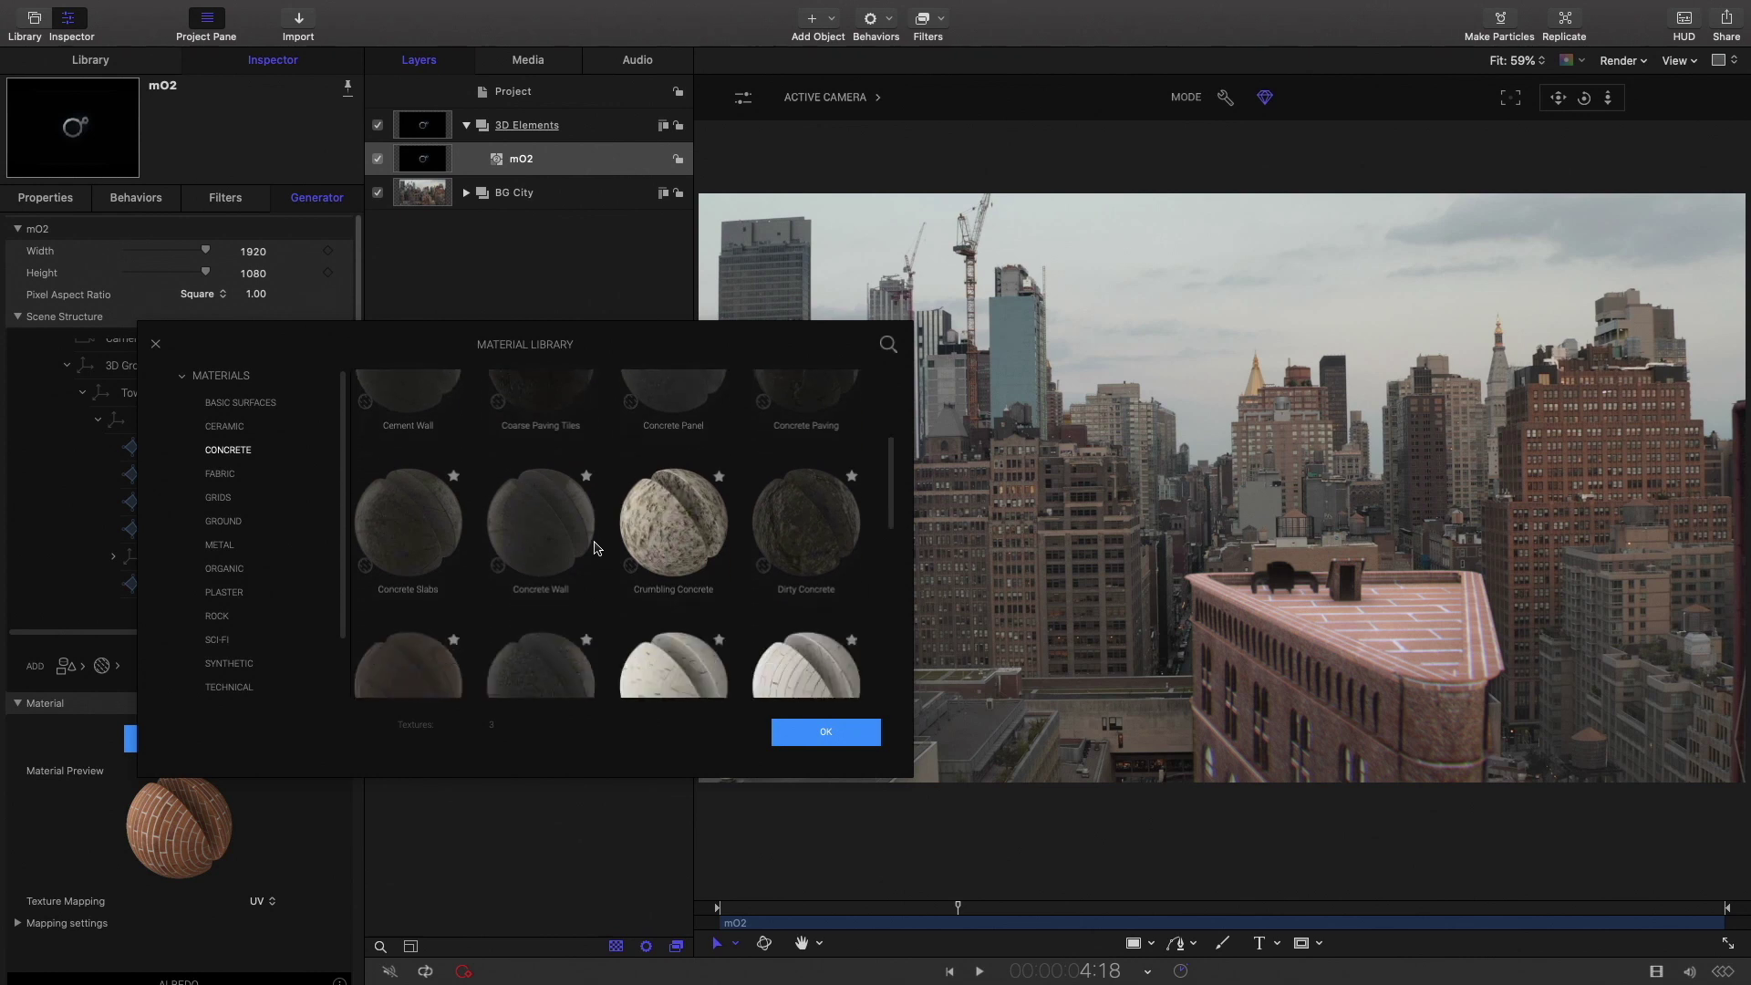
pyautogui.click(794, 607)
pyautogui.scroll(-2, 798, 597)
pyautogui.click(803, 586)
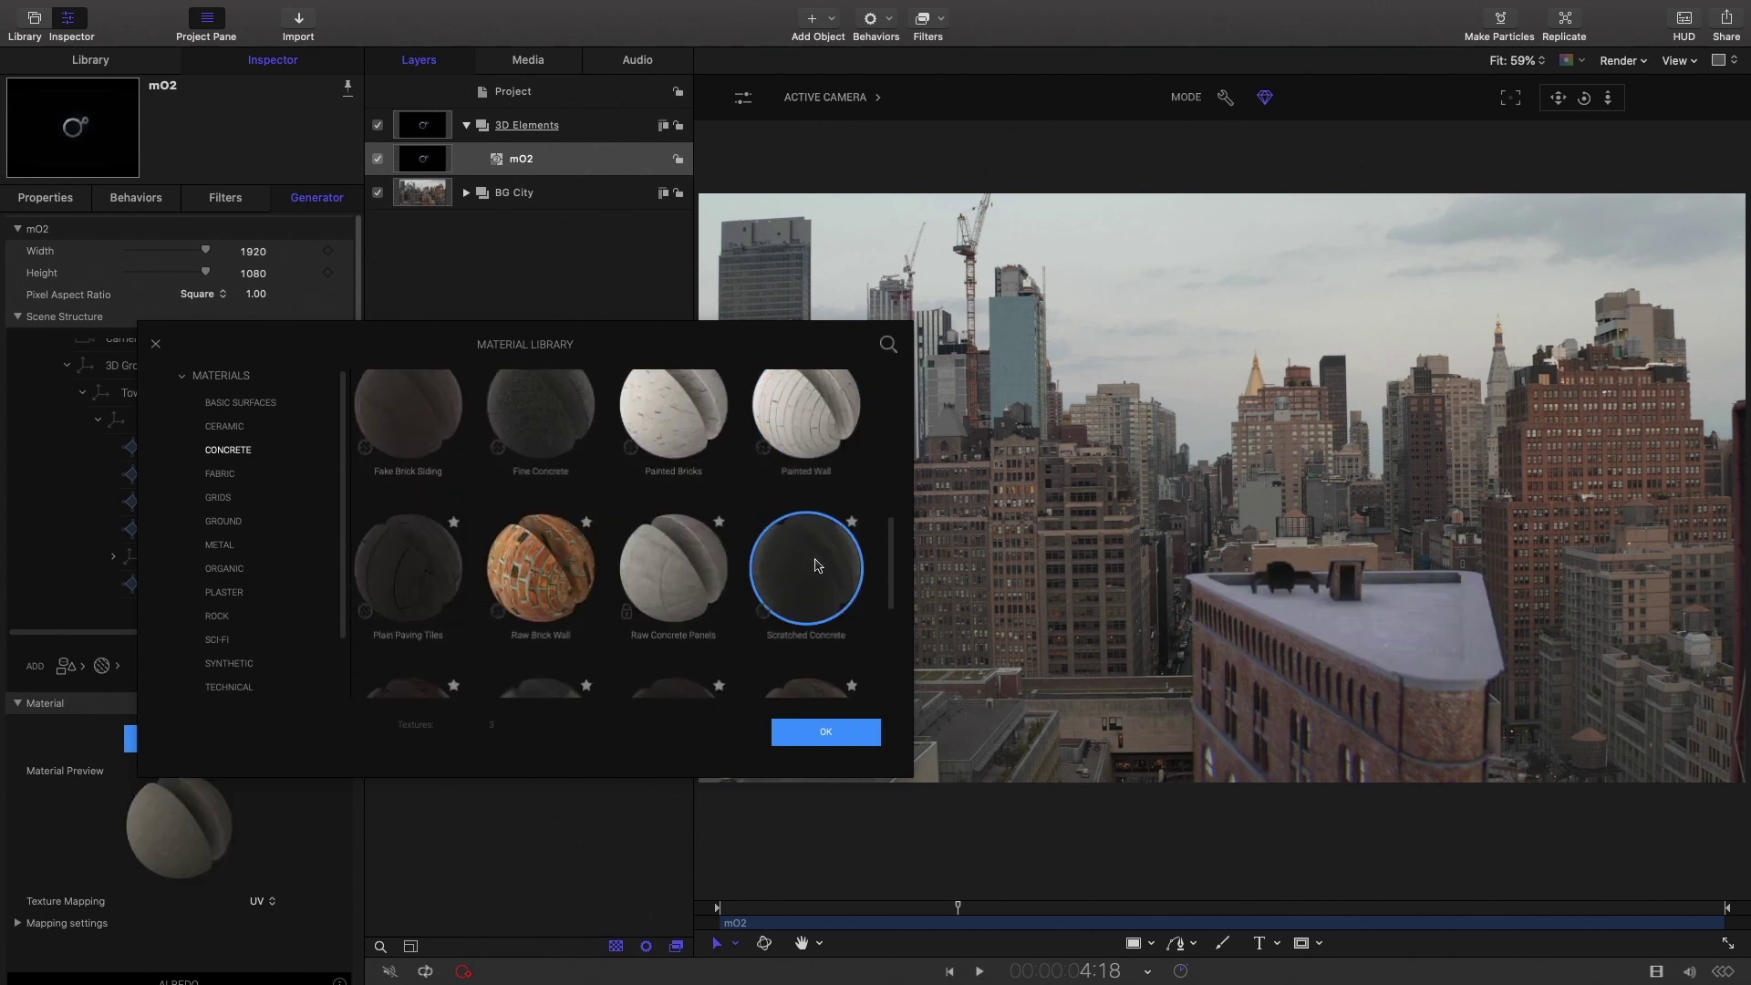
pyautogui.click(825, 732)
# Darken the roof's Scratched Concrete albedo texture by setting its Gamma to 0,53 and adjusting its Brightness.
pyautogui.scroll(-5, 284, 812)
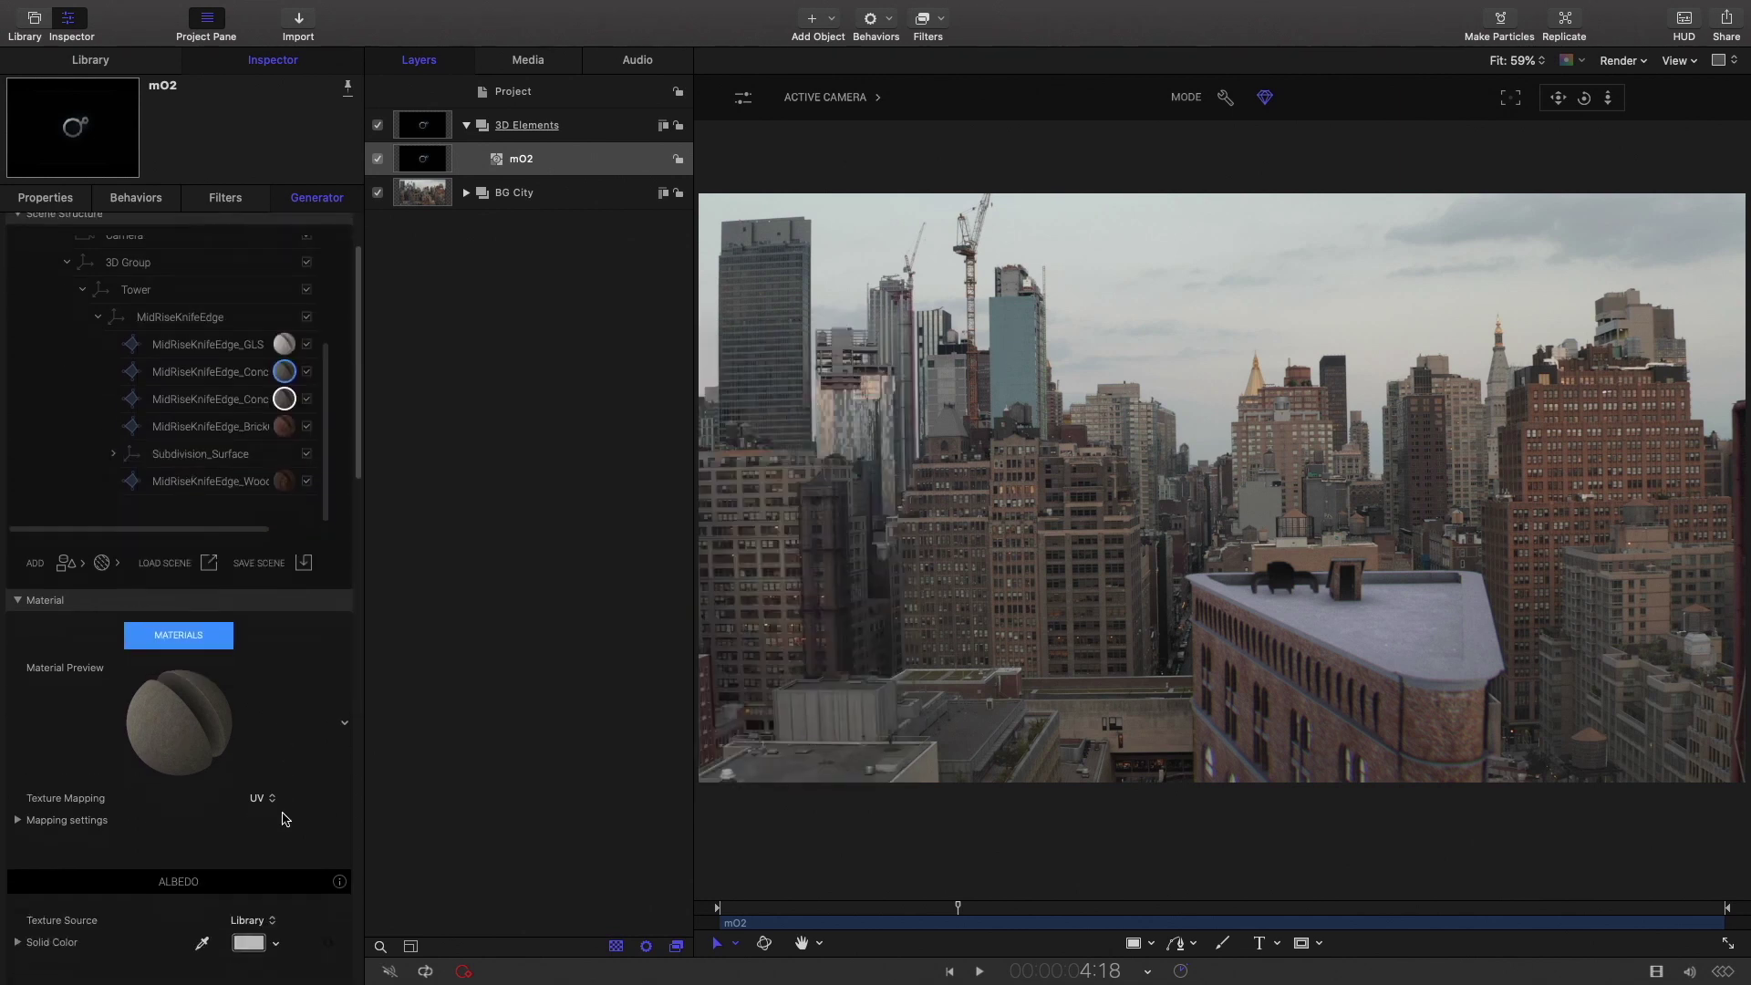
pyautogui.click(18, 853)
pyautogui.scroll(-3, 182, 776)
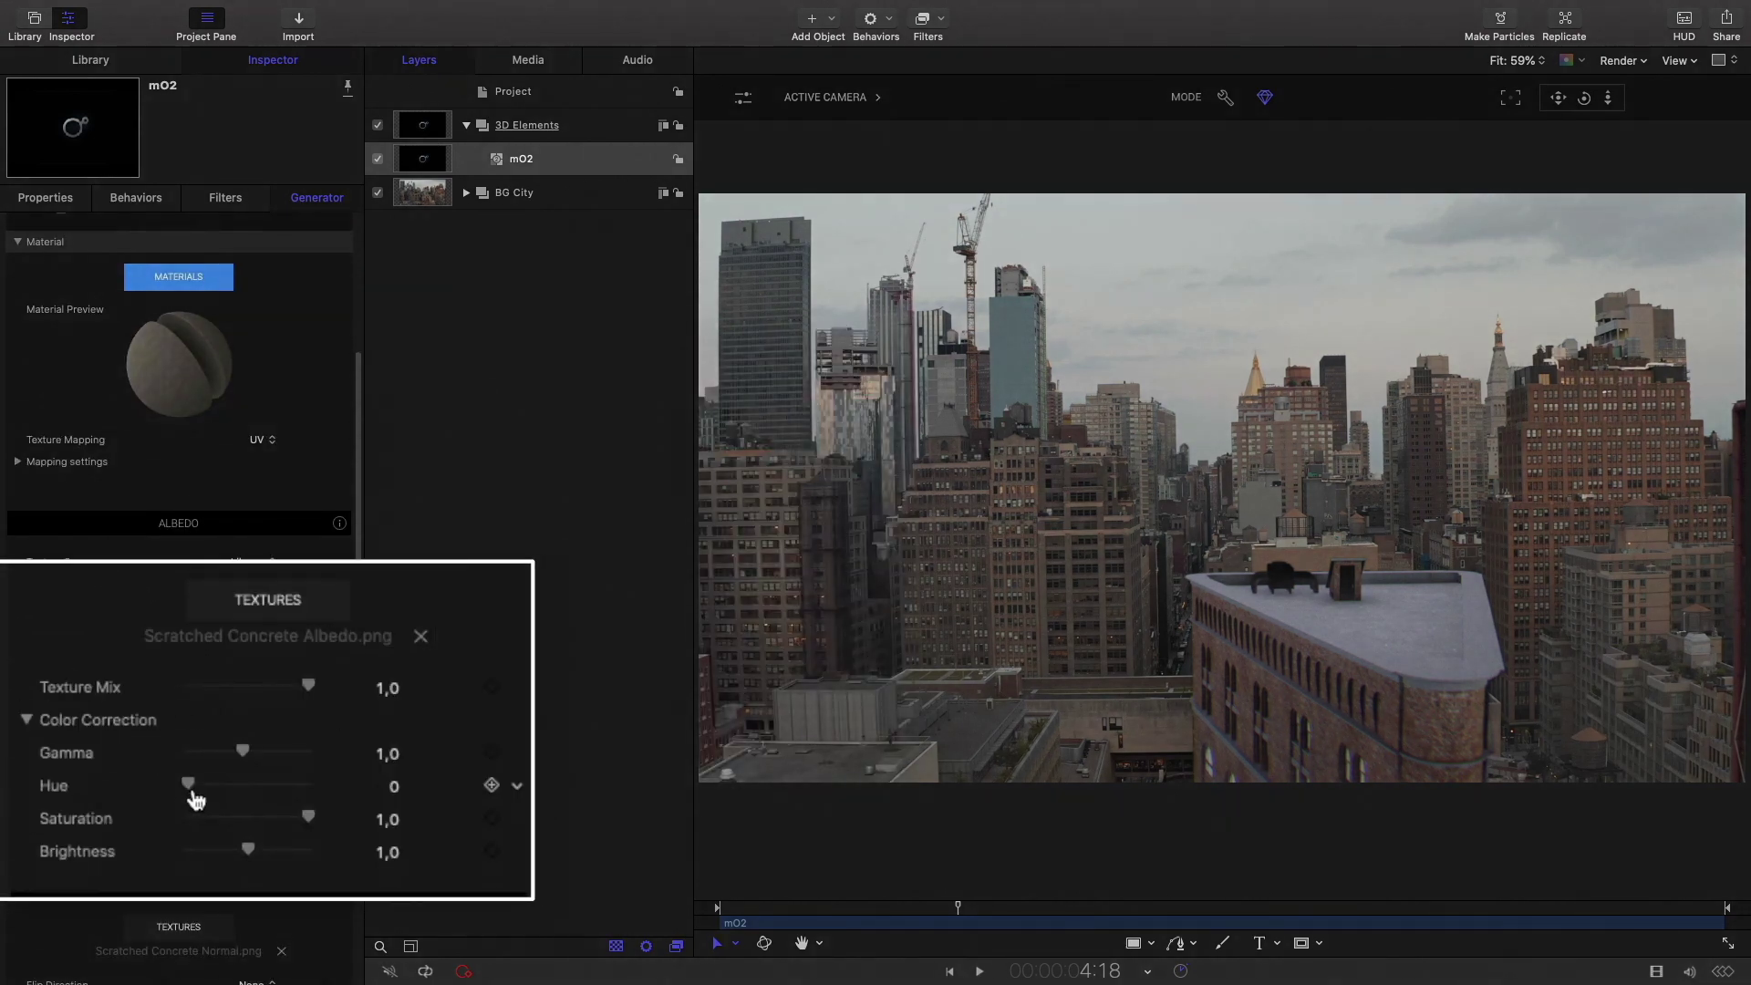
pyautogui.moveTo(164, 745); pyautogui.dragTo(212, 755)
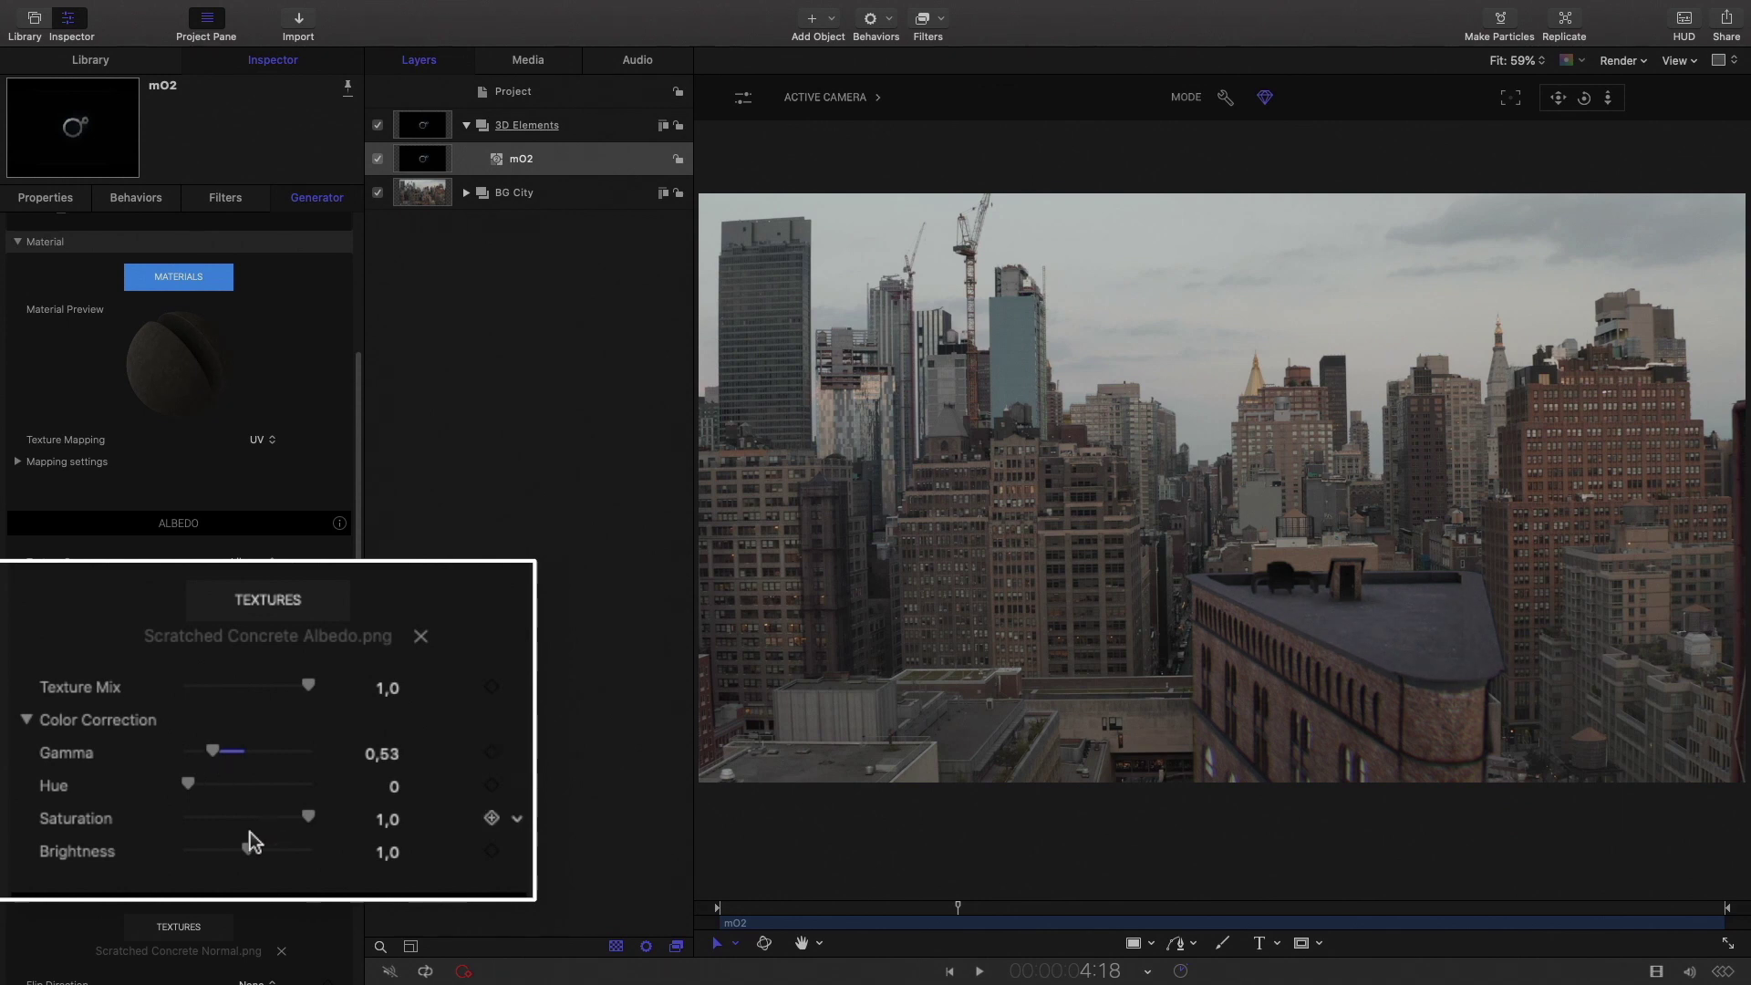
pyautogui.moveTo(248, 850)
pyautogui.mouseDown()
pyautogui.moveTo(228, 846)
pyautogui.moveTo(255, 858)
pyautogui.mouseUp()
# Detach the material reference of MidRiseKnifeEdge's second concrete part so its material is independent of the roof's.
pyautogui.scroll(5, 191, 444)
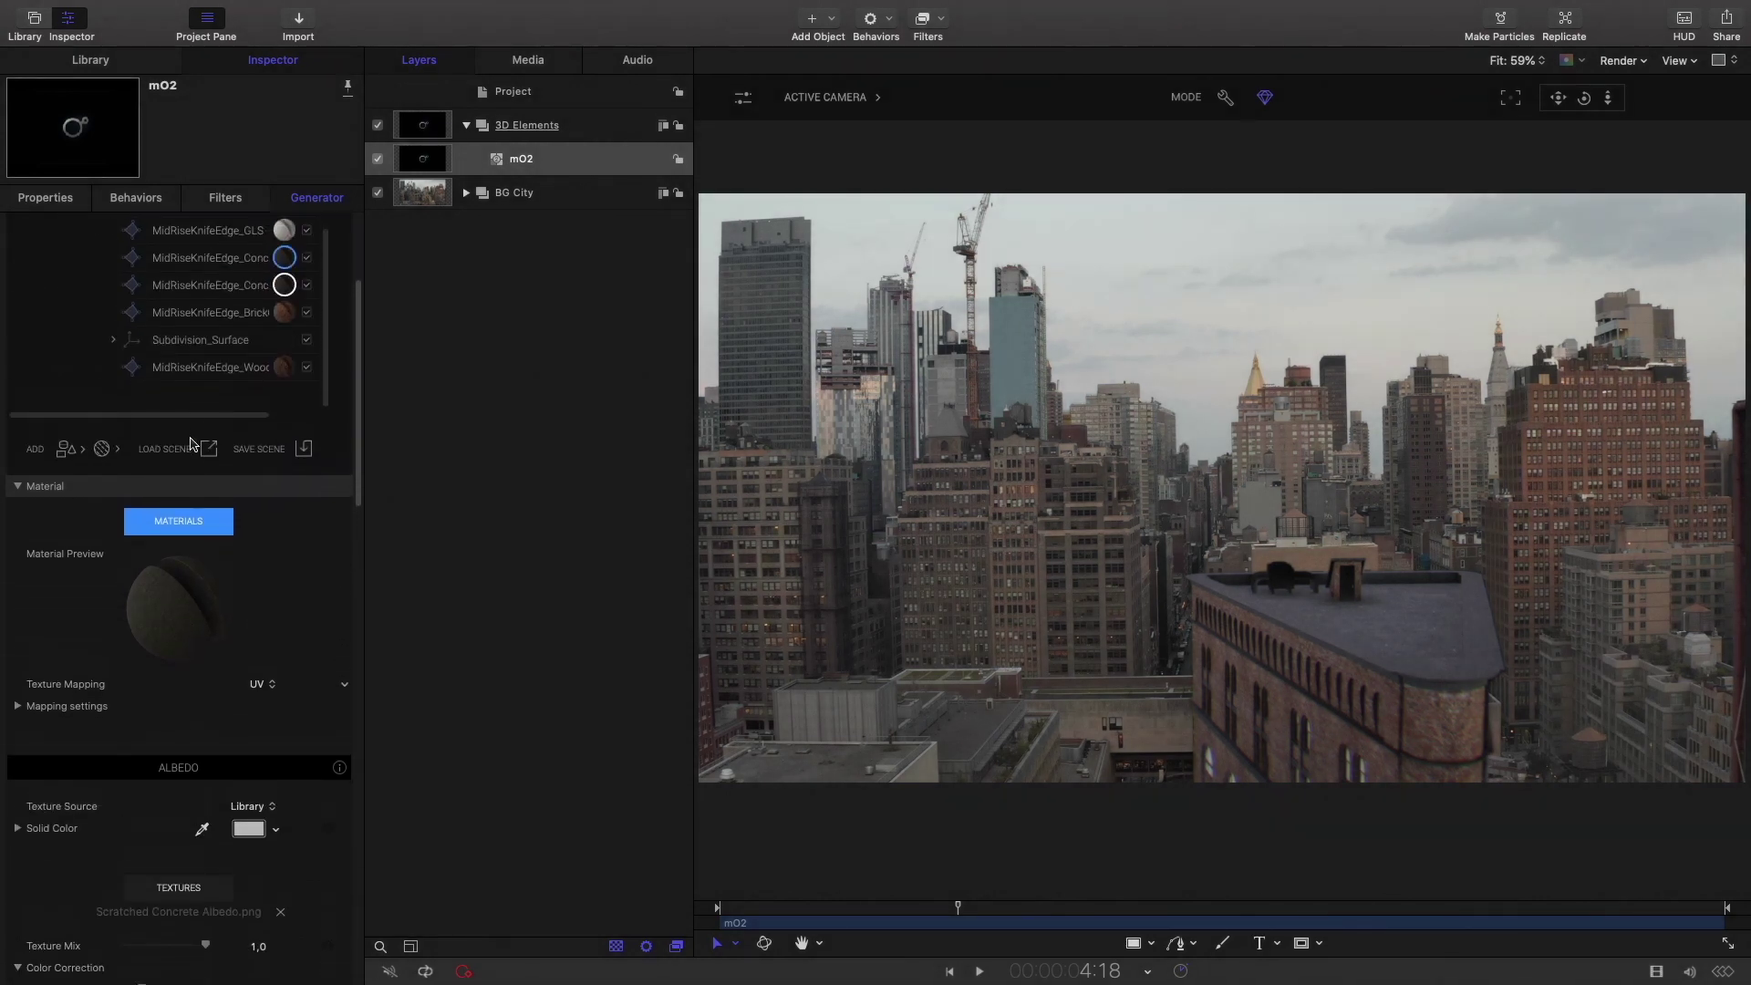
pyautogui.scroll(3, 189, 444)
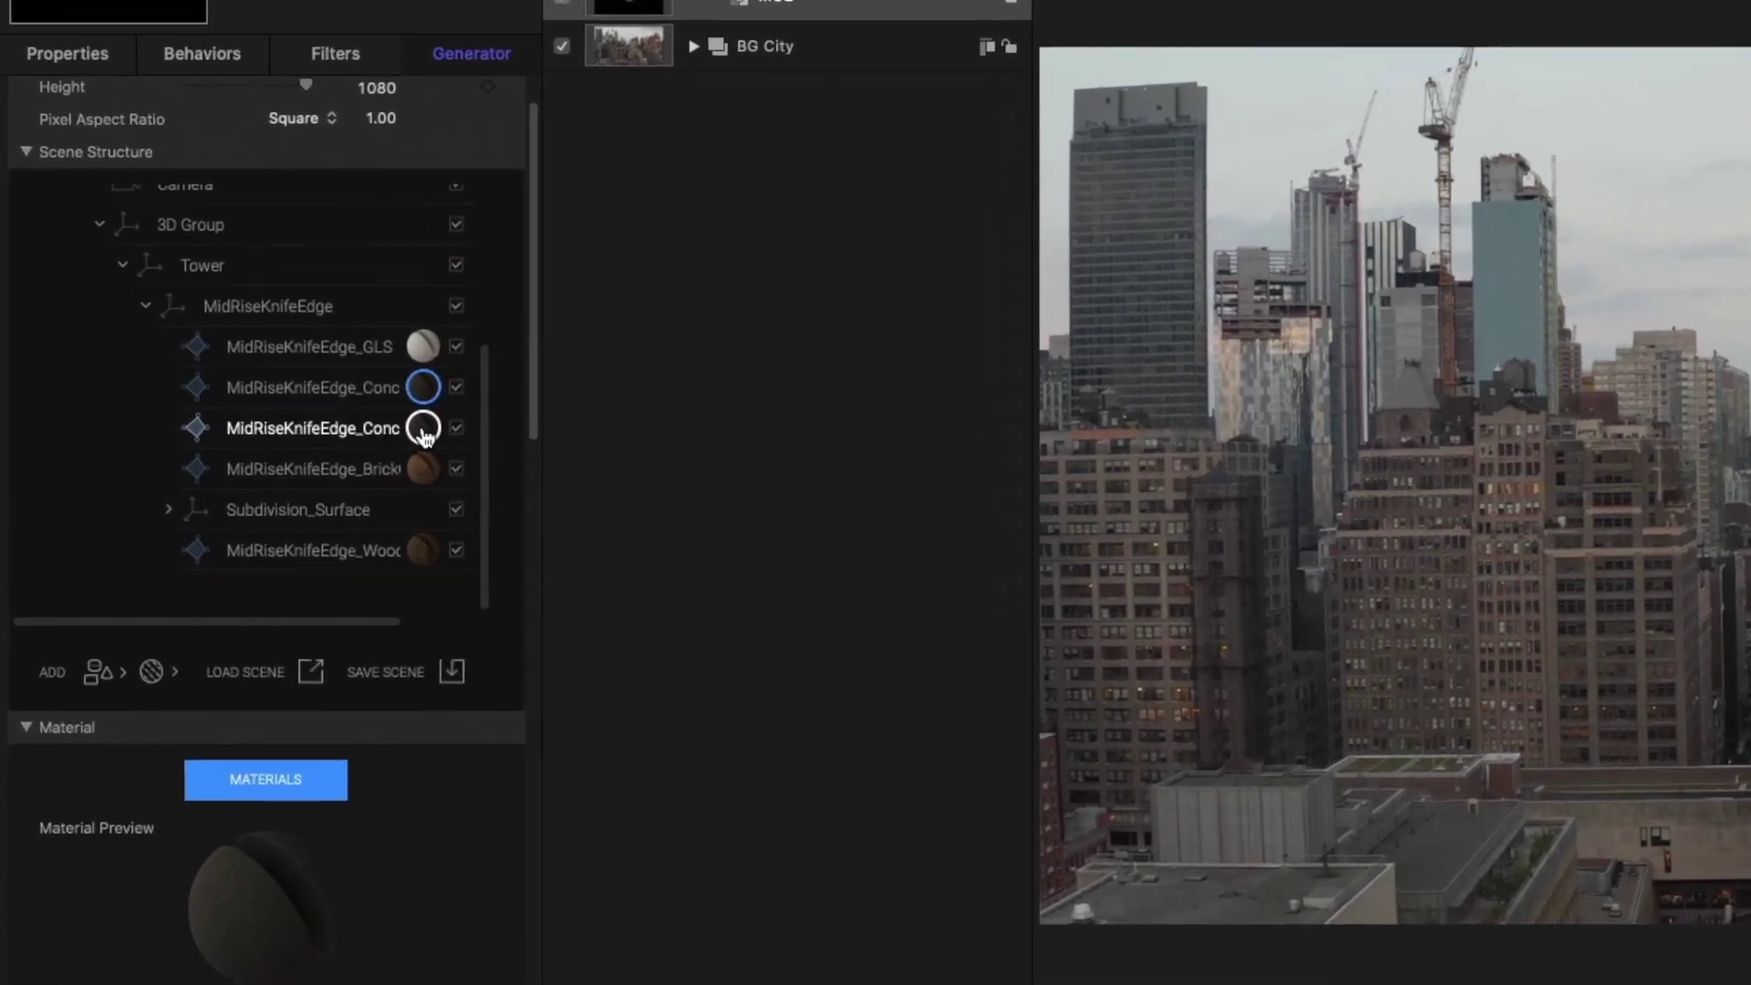
pyautogui.rightClick(425, 432)
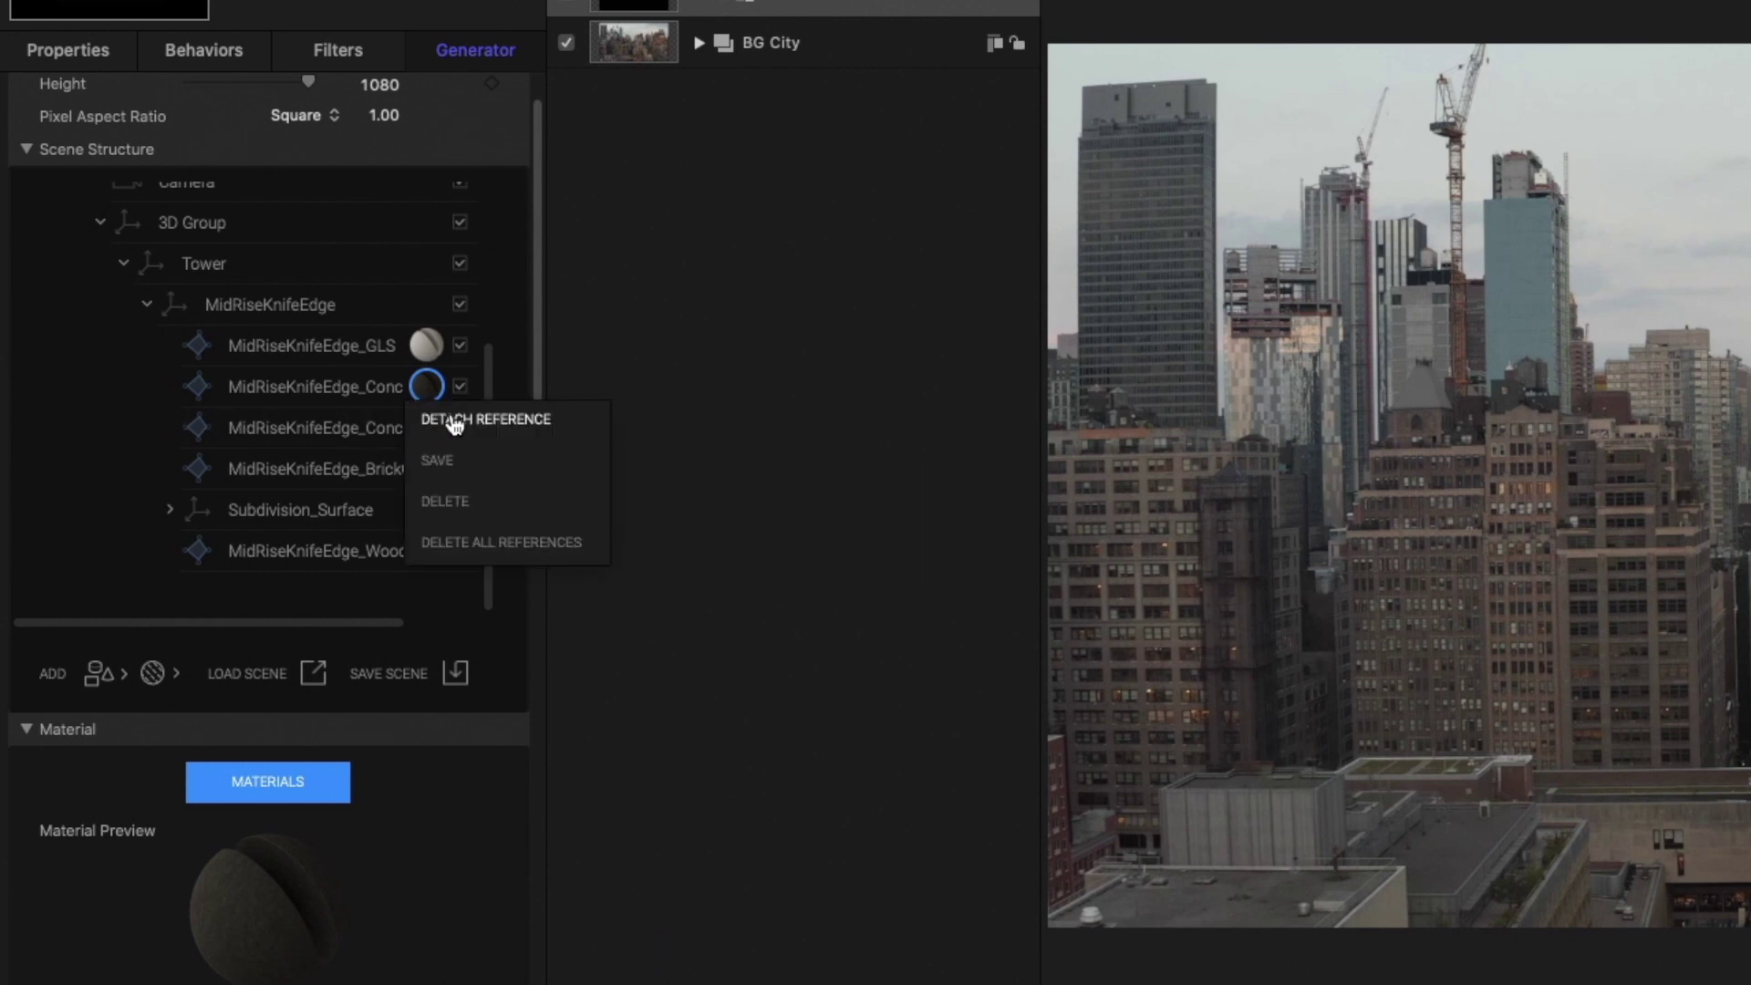
pyautogui.click(453, 421)
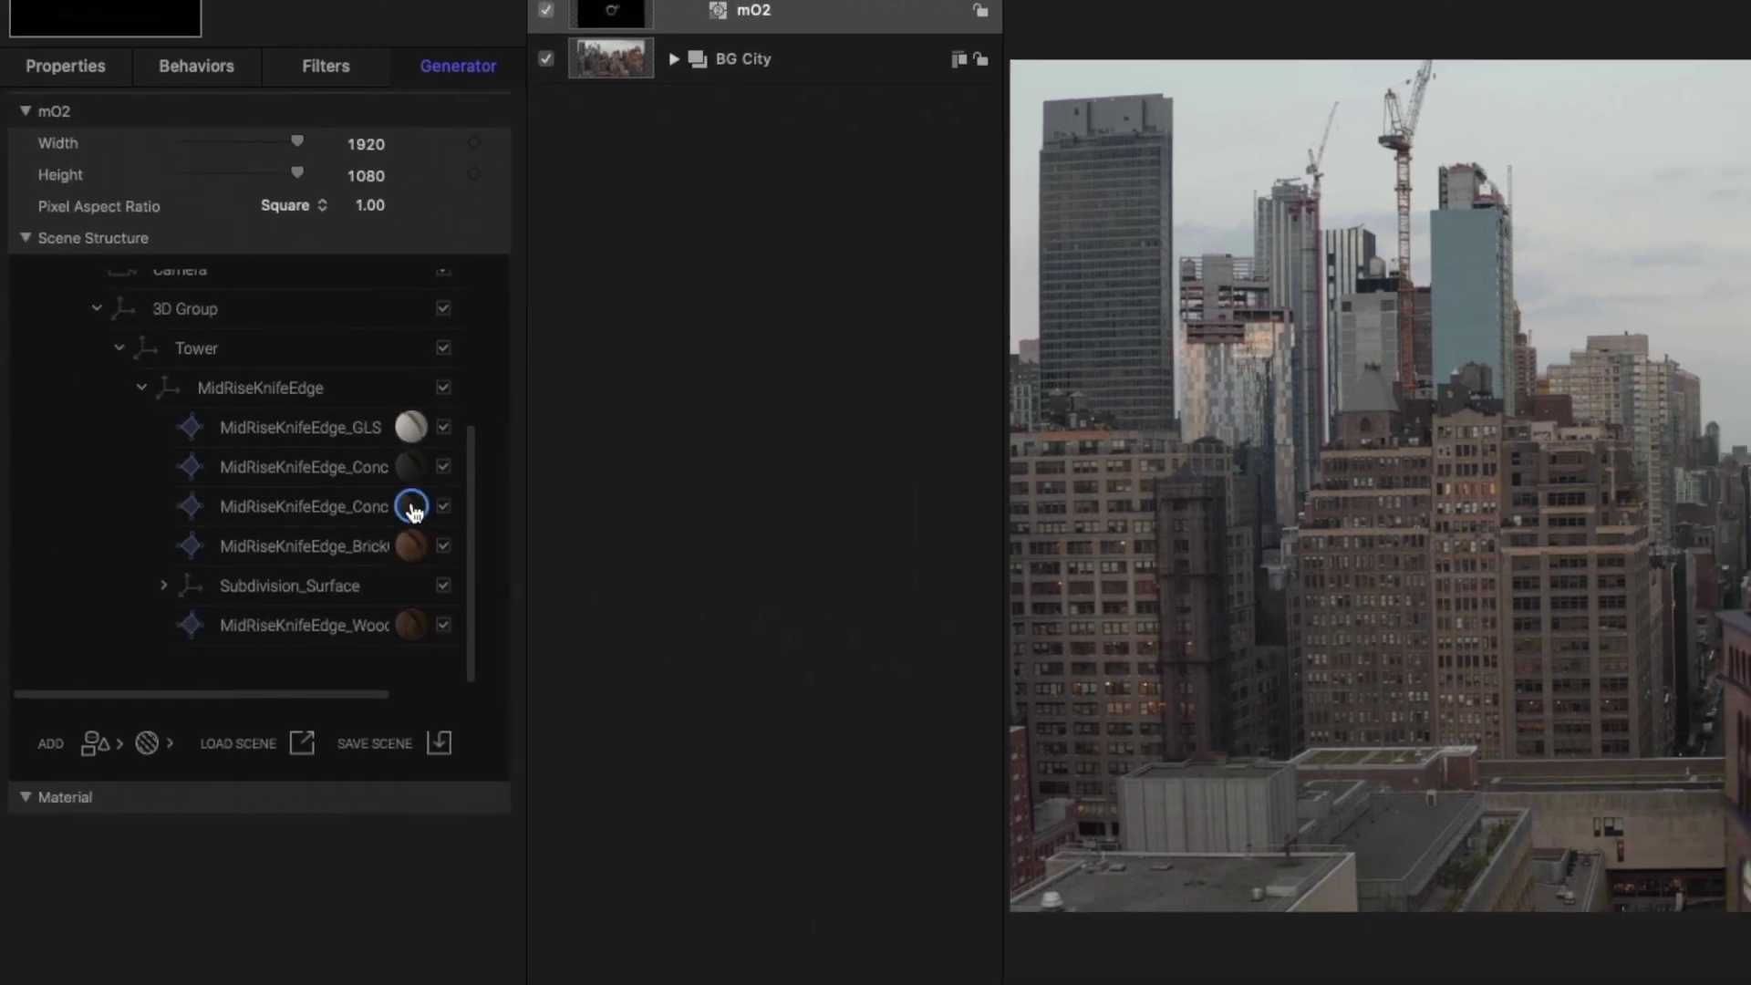
# Apply the Slanting Paving Tiles concrete material to MidRiseKnifeEdge's second concrete part.
pyautogui.click(206, 737)
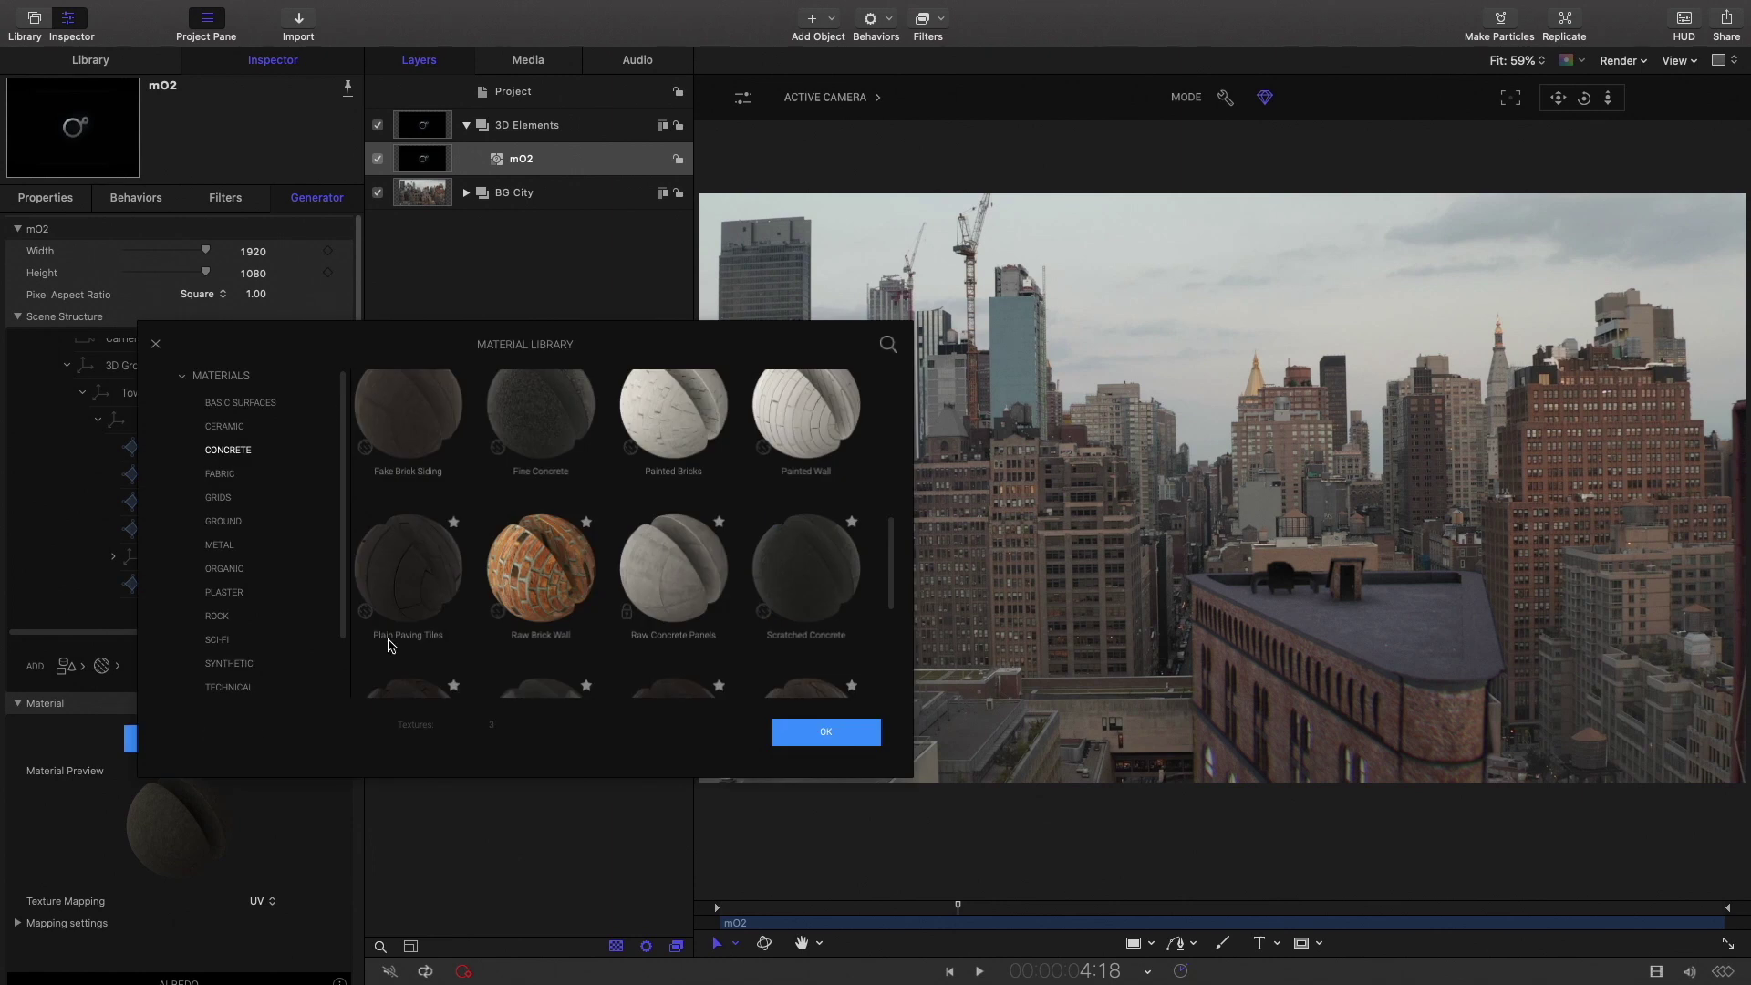
pyautogui.scroll(-3, 387, 644)
pyautogui.click(404, 545)
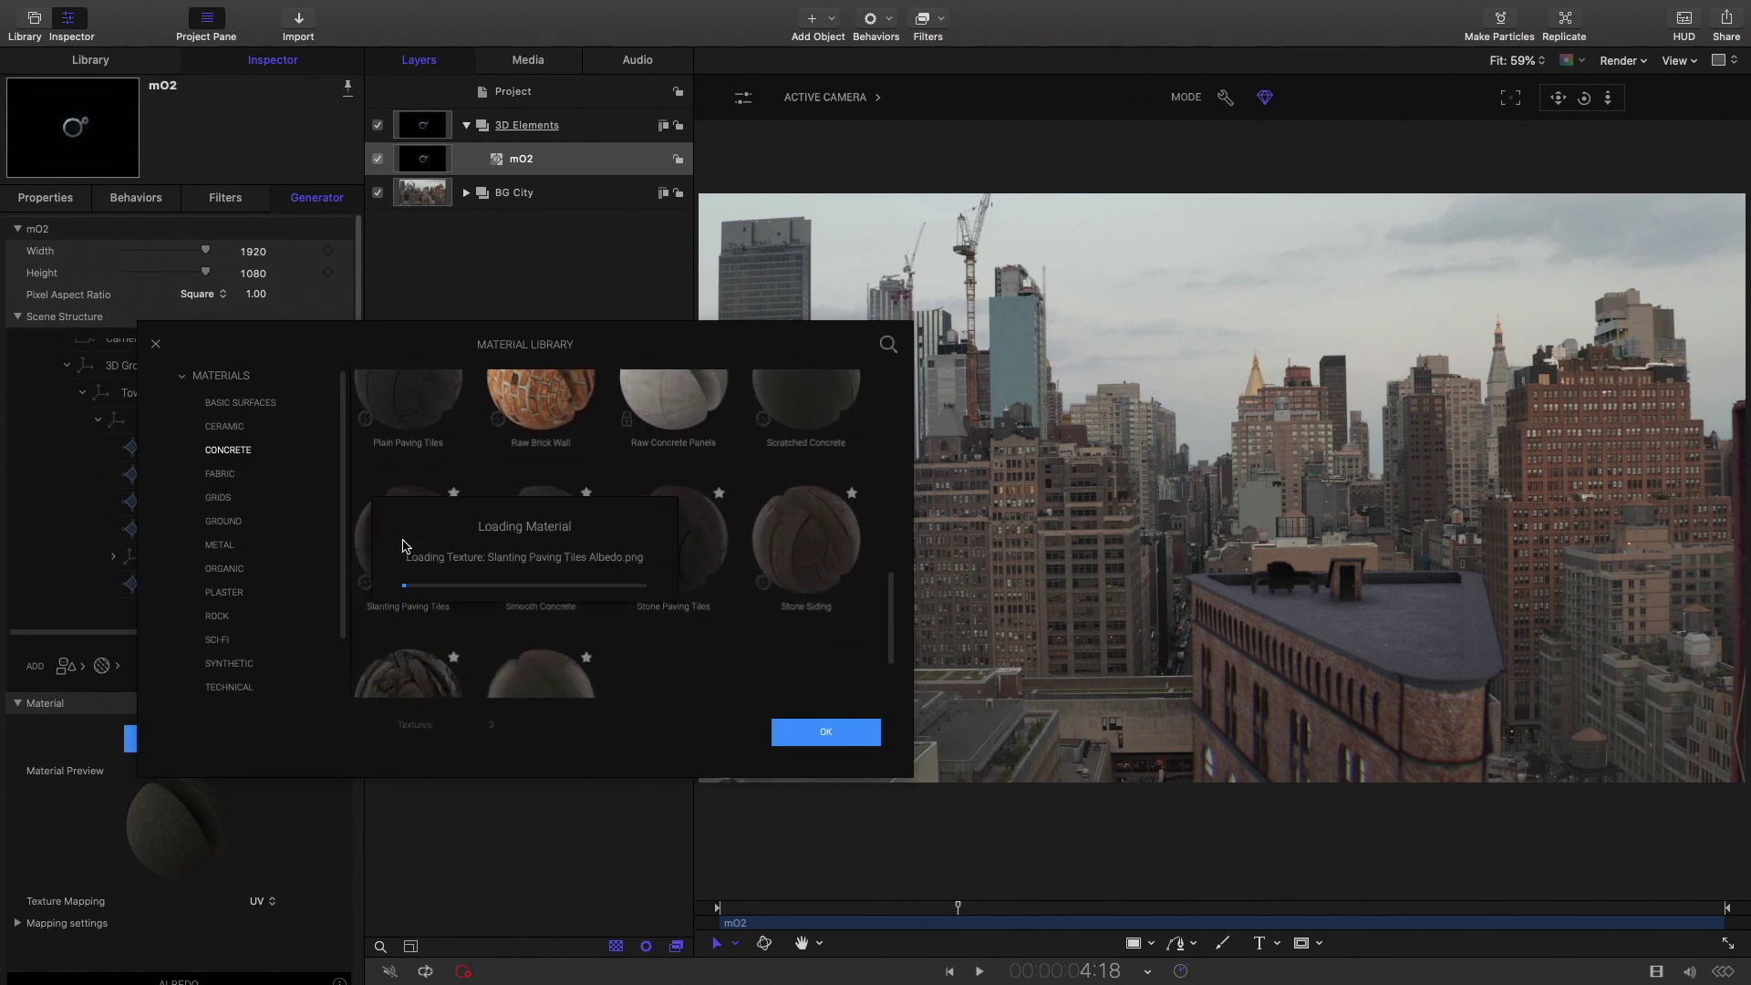
pyautogui.press('Return')
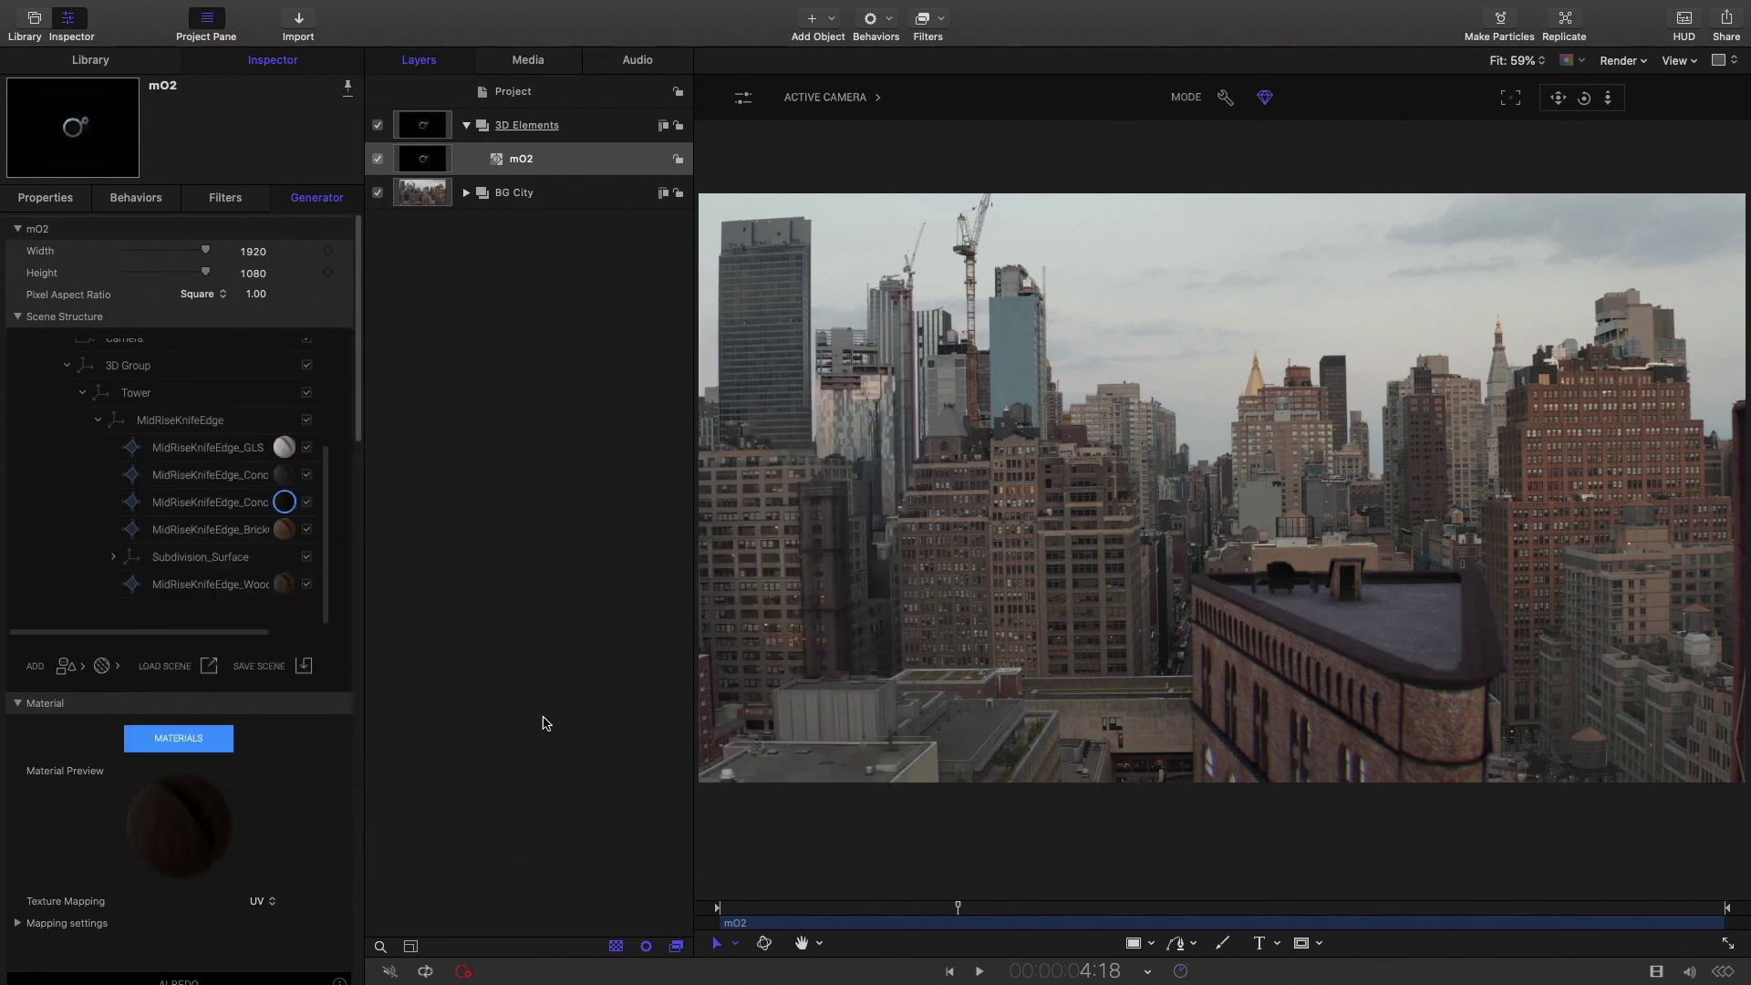
# Color-correct the Slanting Paving Tiles albedo texture with Gamma 0,62, Saturation 0,79 and Brightness 1,19, checking the edge at frame 1:20.
pyautogui.scroll(-8, 183, 729)
pyautogui.moveTo(137, 767); pyautogui.dragTo(152, 772)
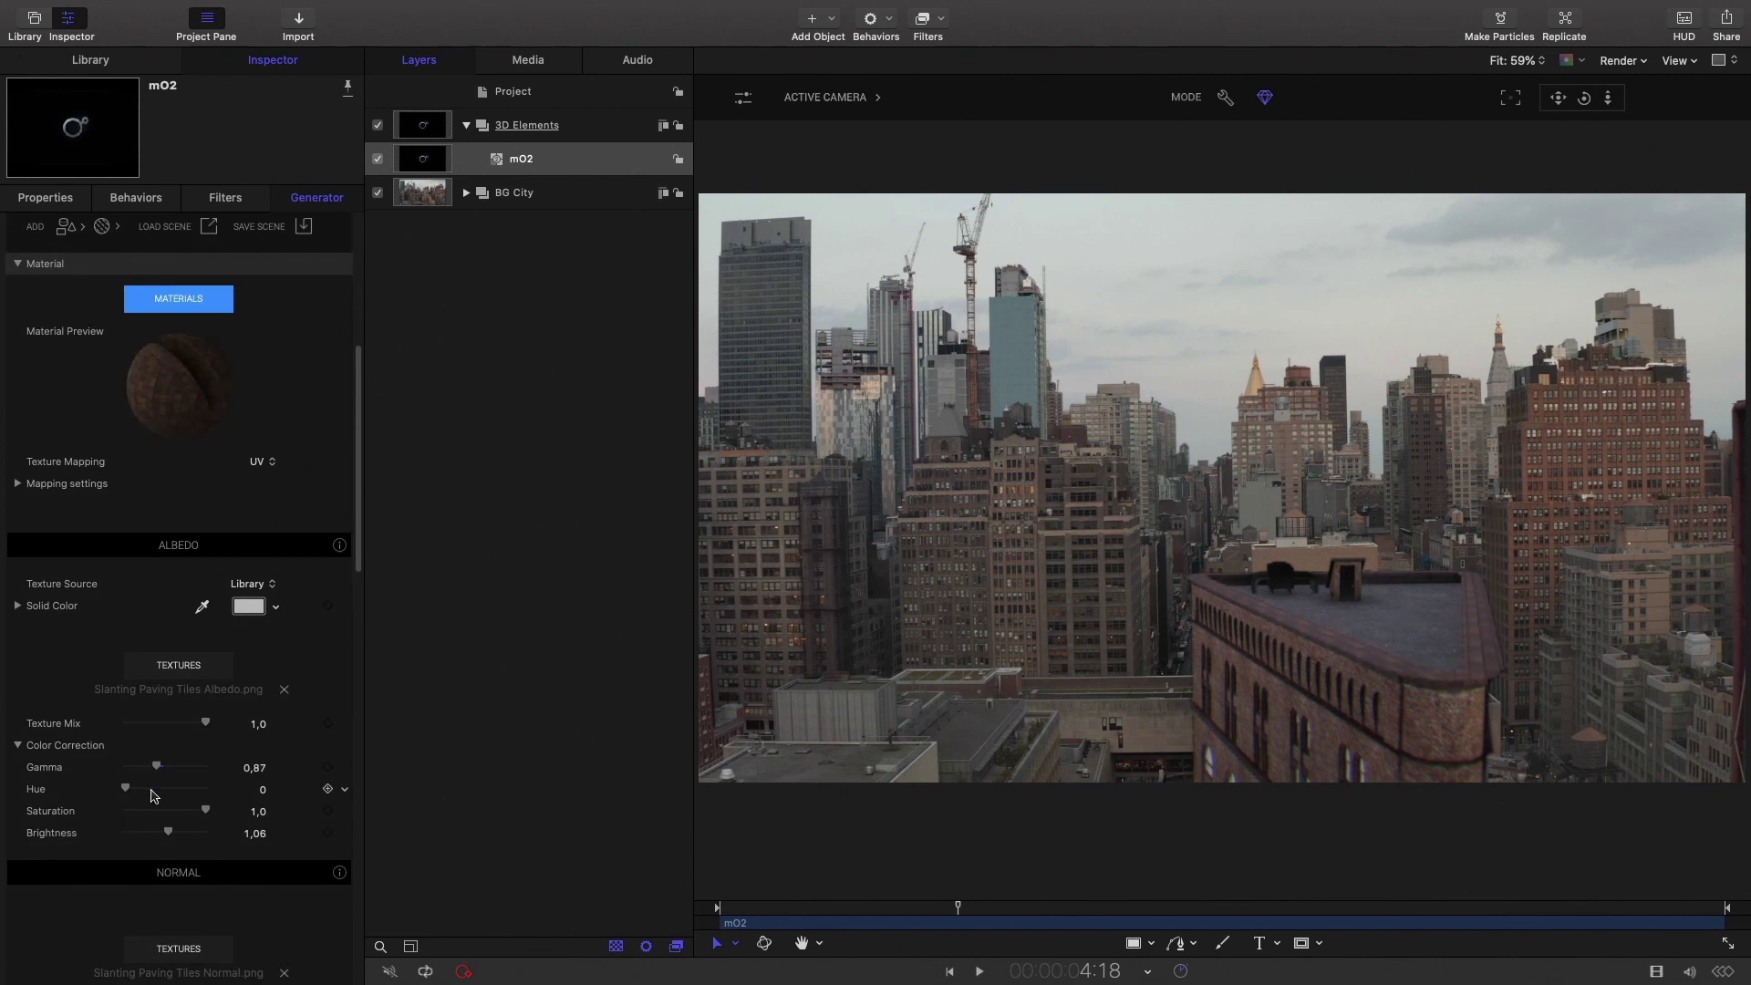
pyautogui.moveTo(168, 830); pyautogui.dragTo(149, 769)
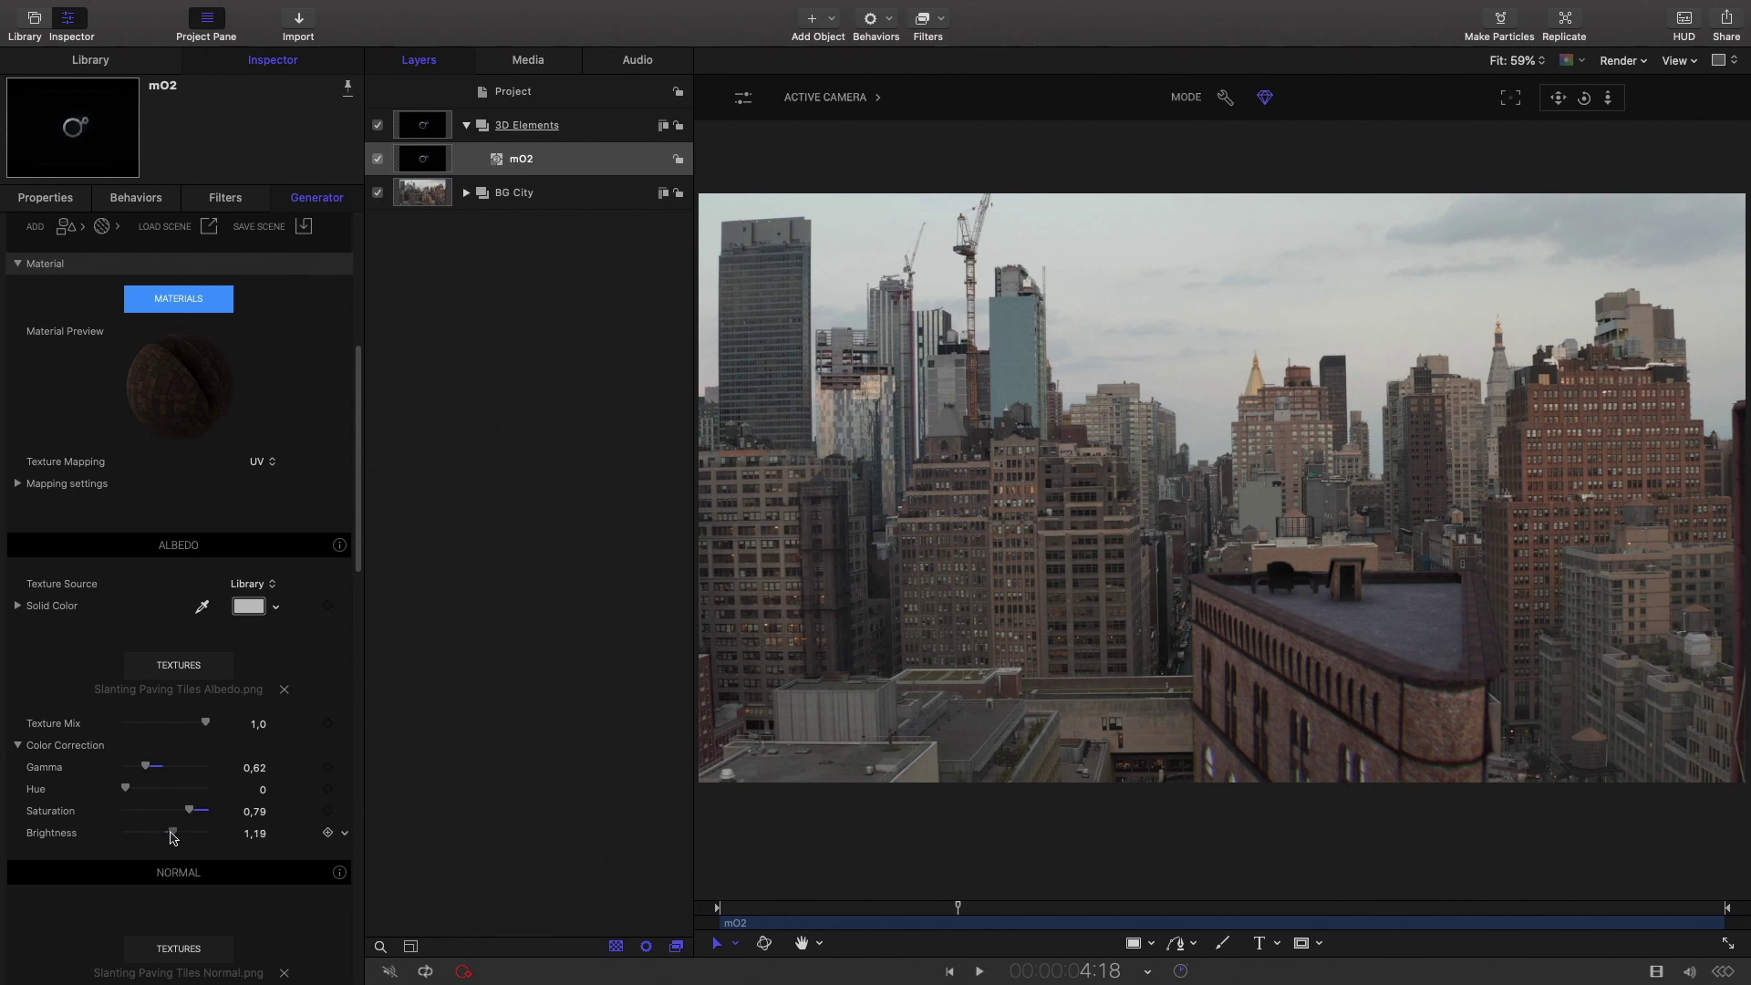
pyautogui.moveTo(963, 908); pyautogui.dragTo(810, 922)
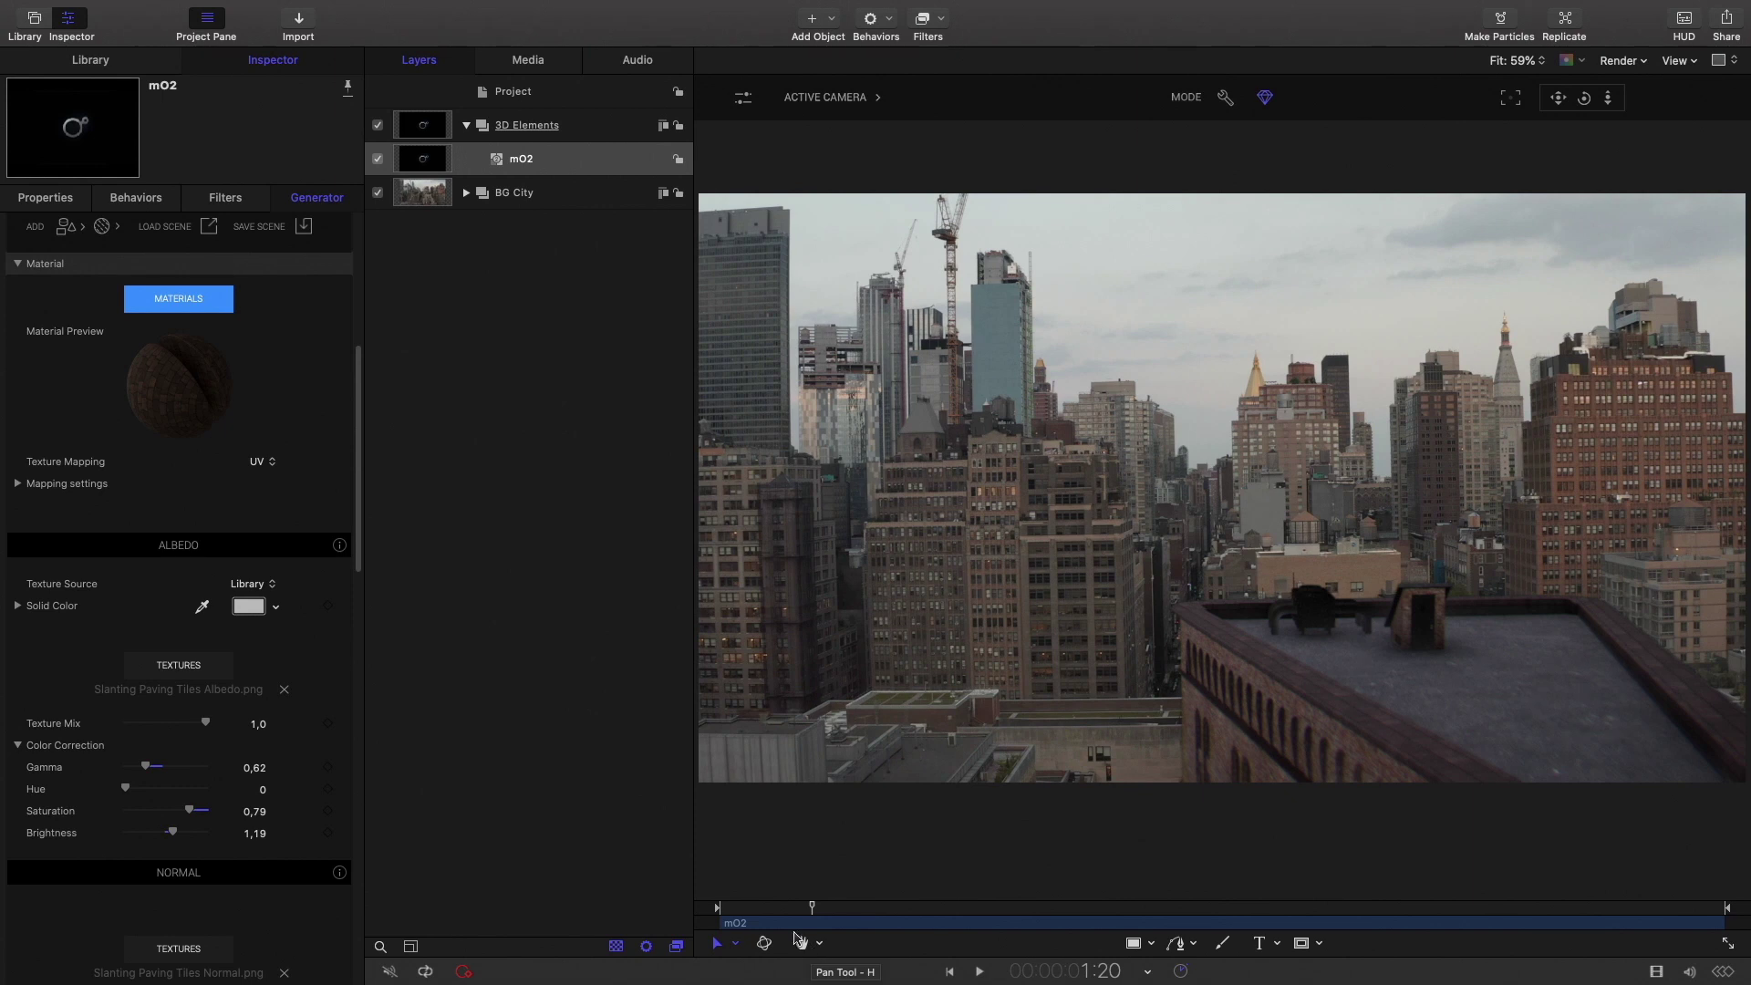
# Shift the rooftop objects group inside Subdivision_Surface to Position X -335,9.
pyautogui.scroll(10, 260, 593)
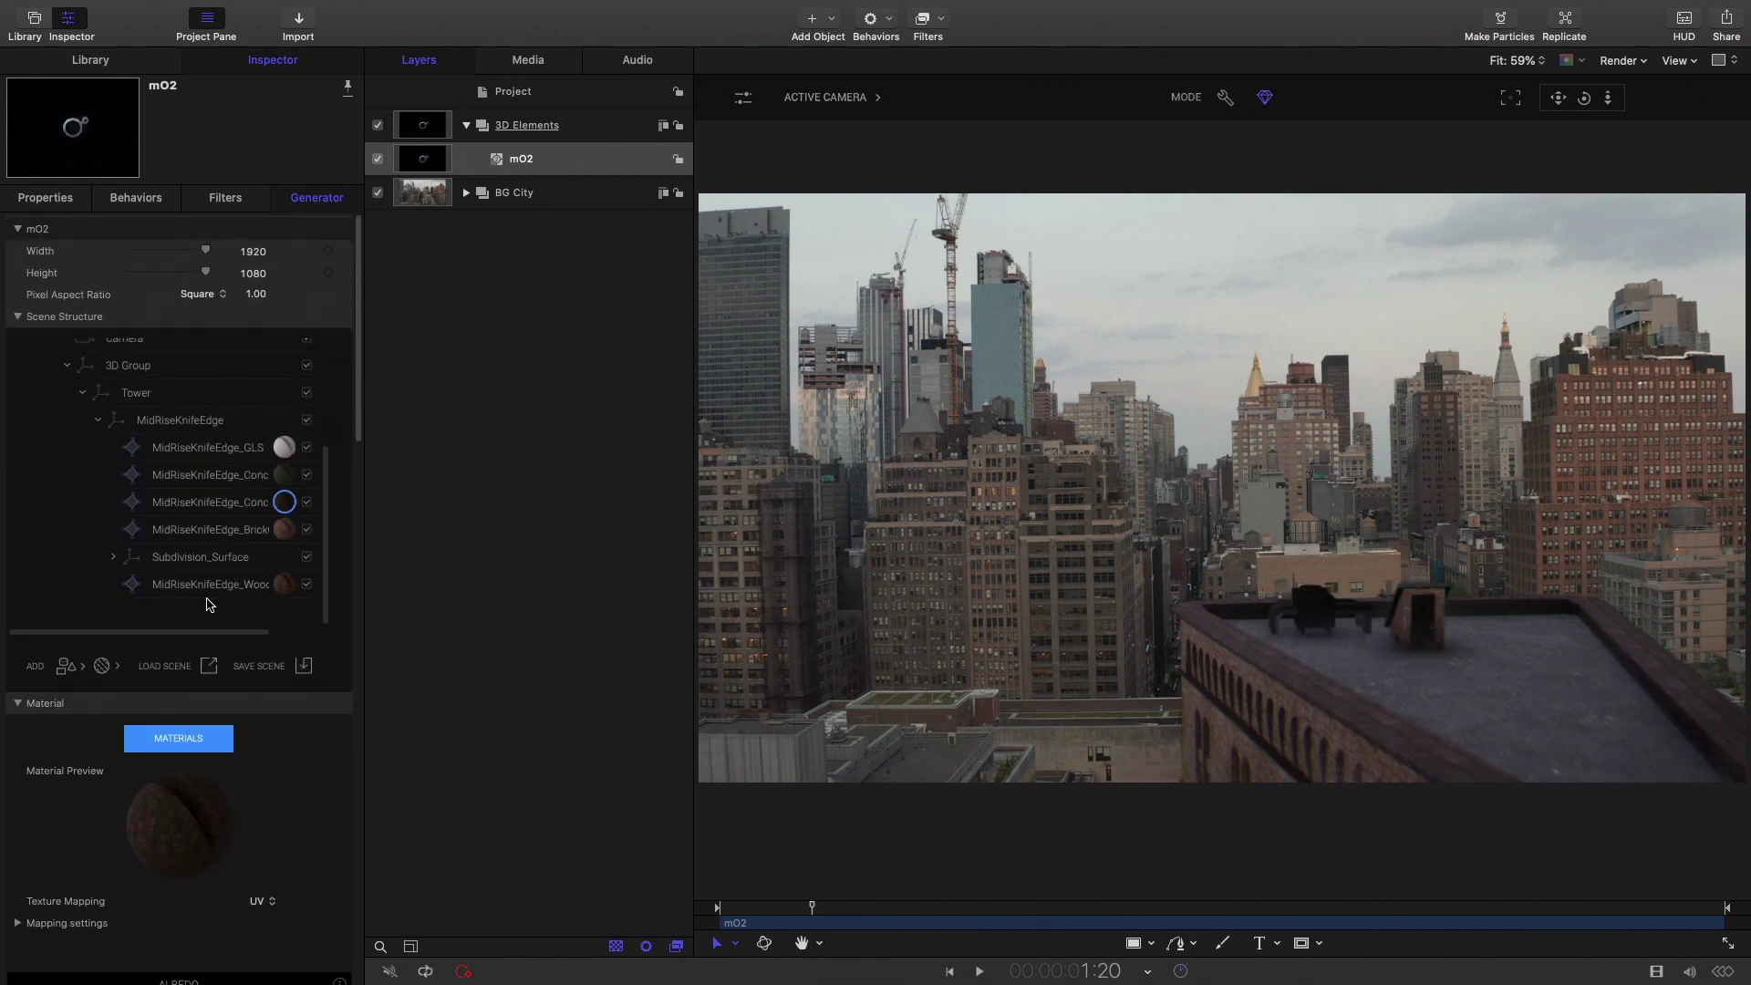
pyautogui.click(113, 558)
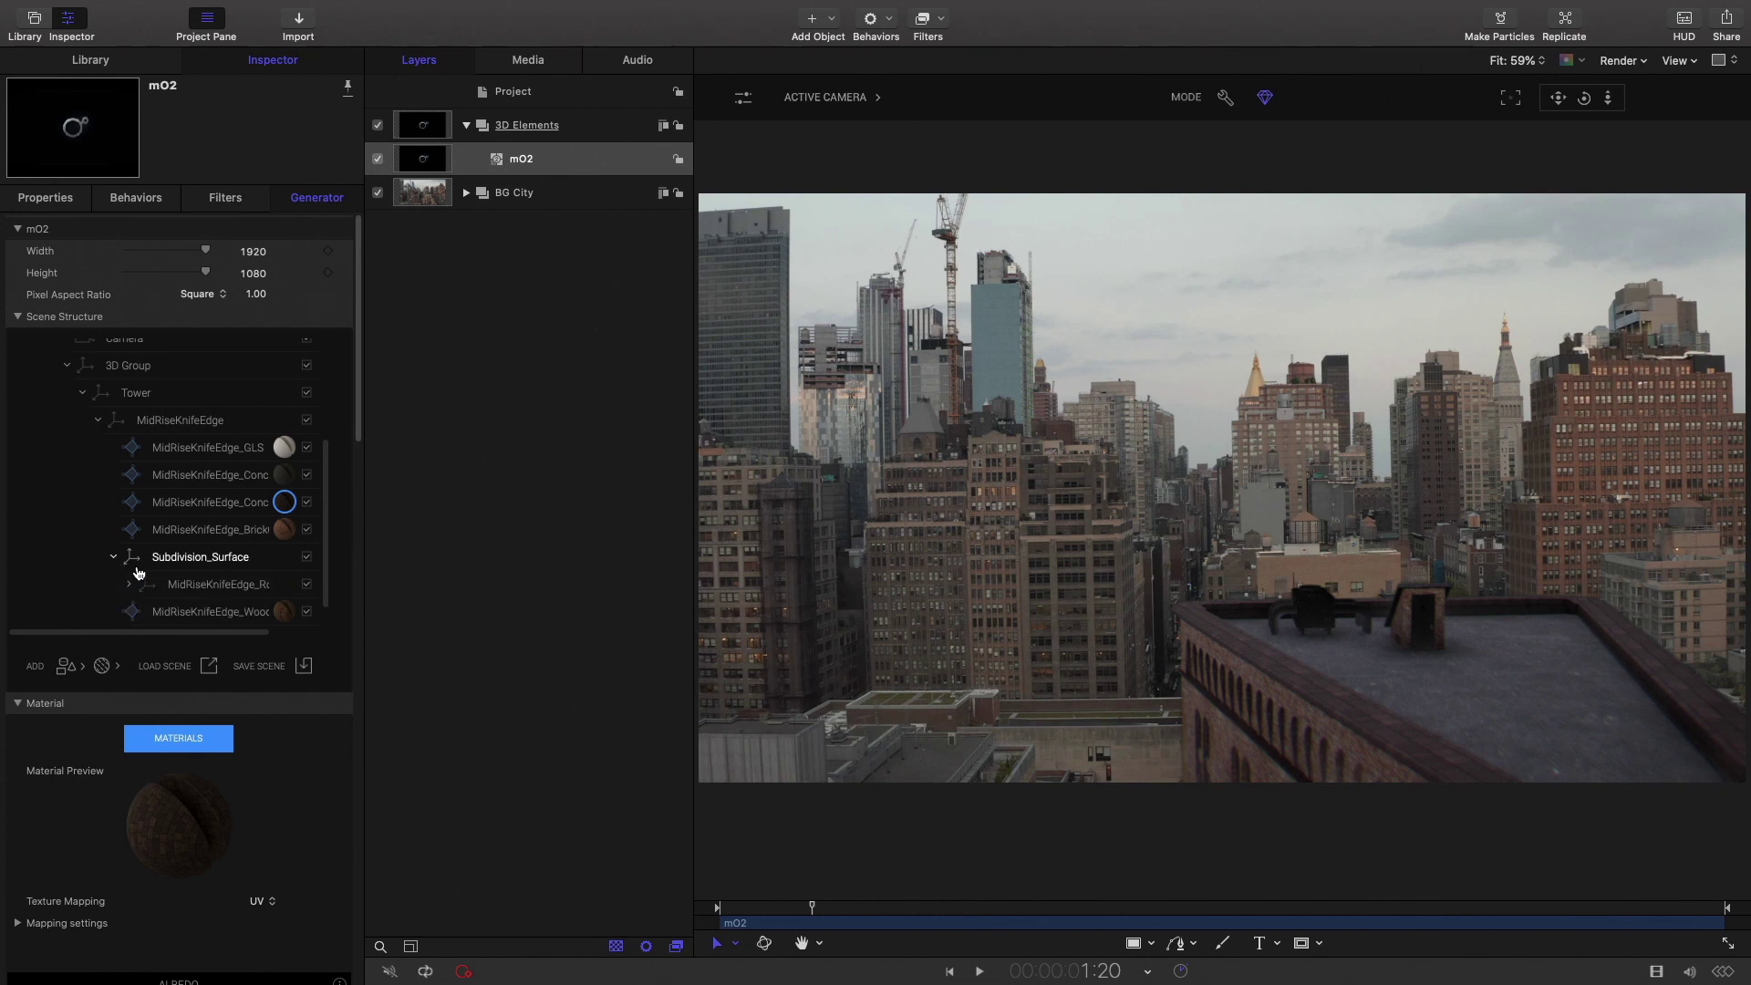
pyautogui.click(200, 588)
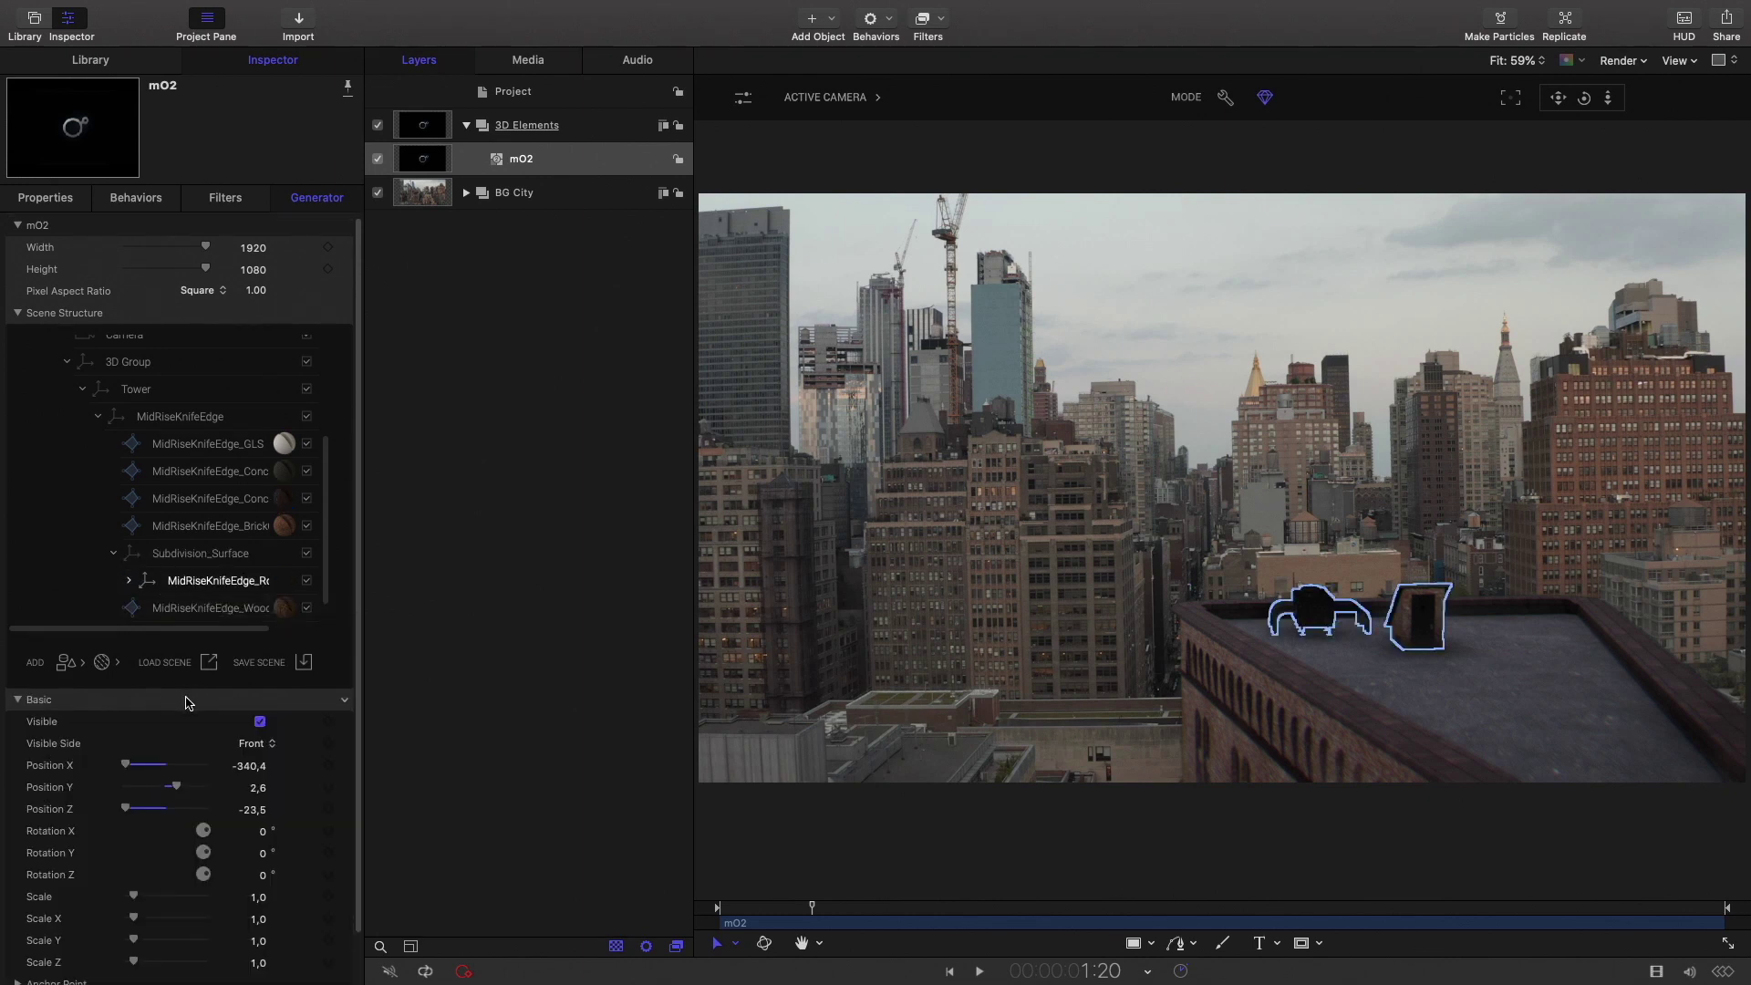
pyautogui.scroll(-2, 169, 725)
pyautogui.moveTo(246, 717); pyautogui.dragTo(266, 717)
# Compare the Iron and Iron Old metals on the rooftop objects' first part, and apply Iron Old.
pyautogui.click(120, 526)
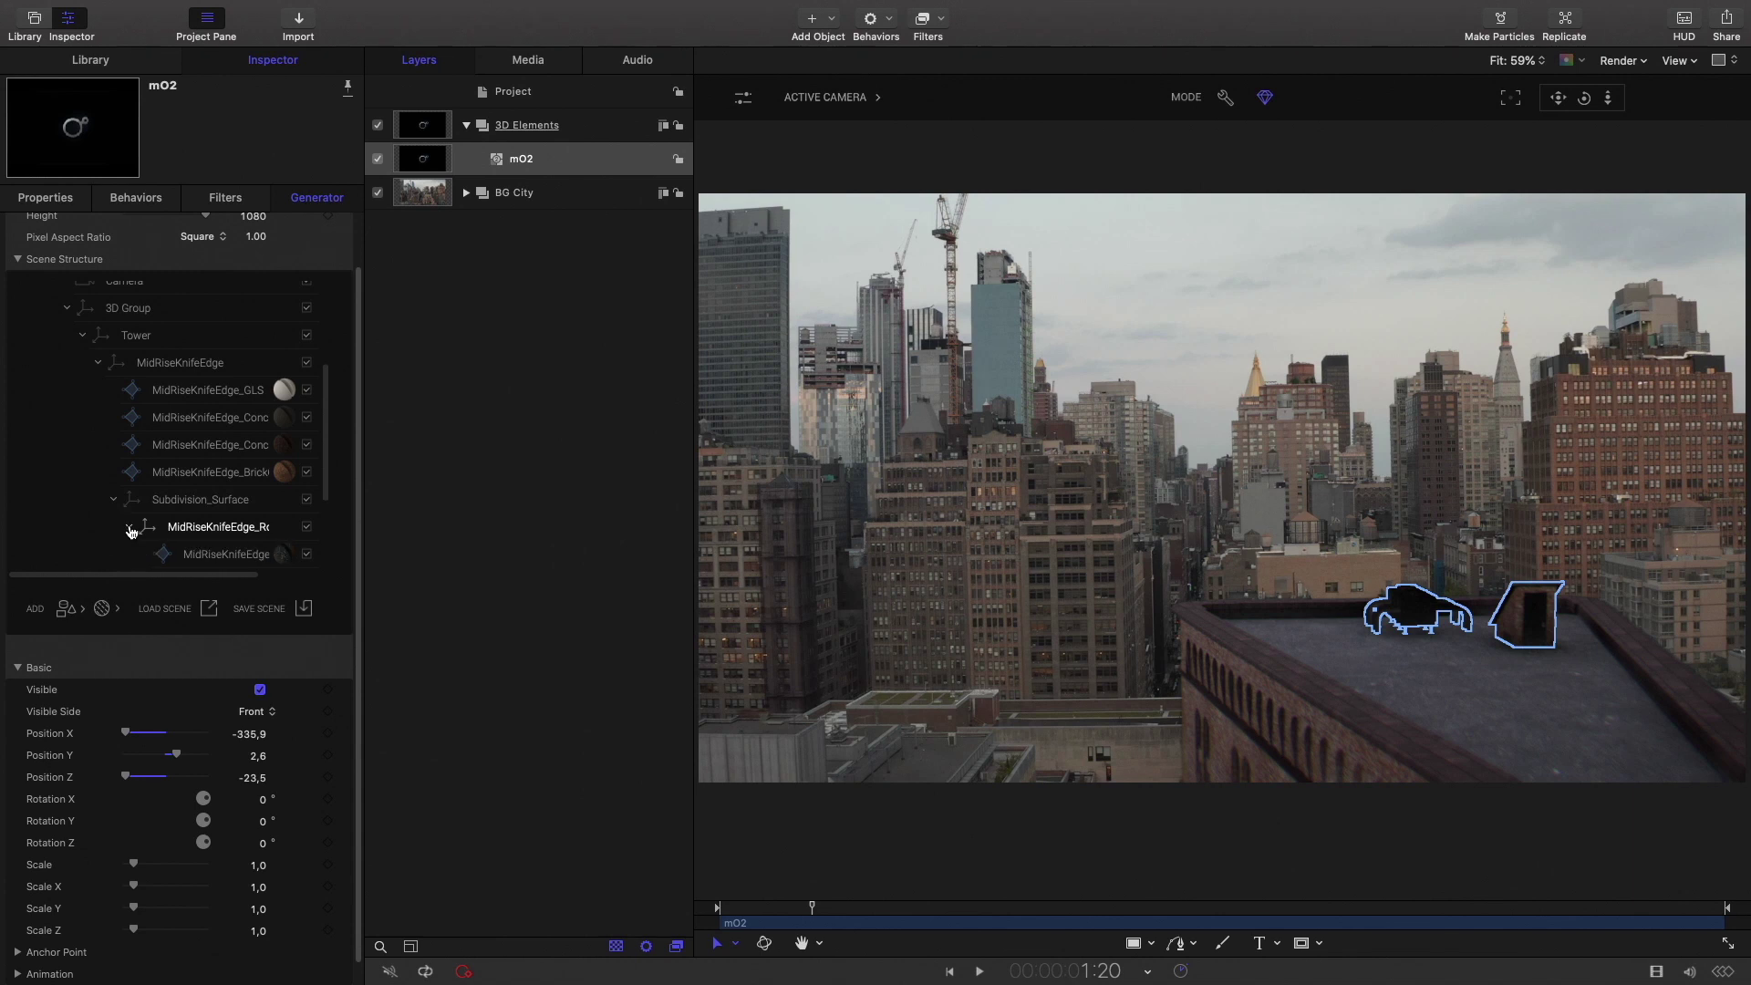
pyautogui.scroll(-3, 183, 474)
pyautogui.click(285, 439)
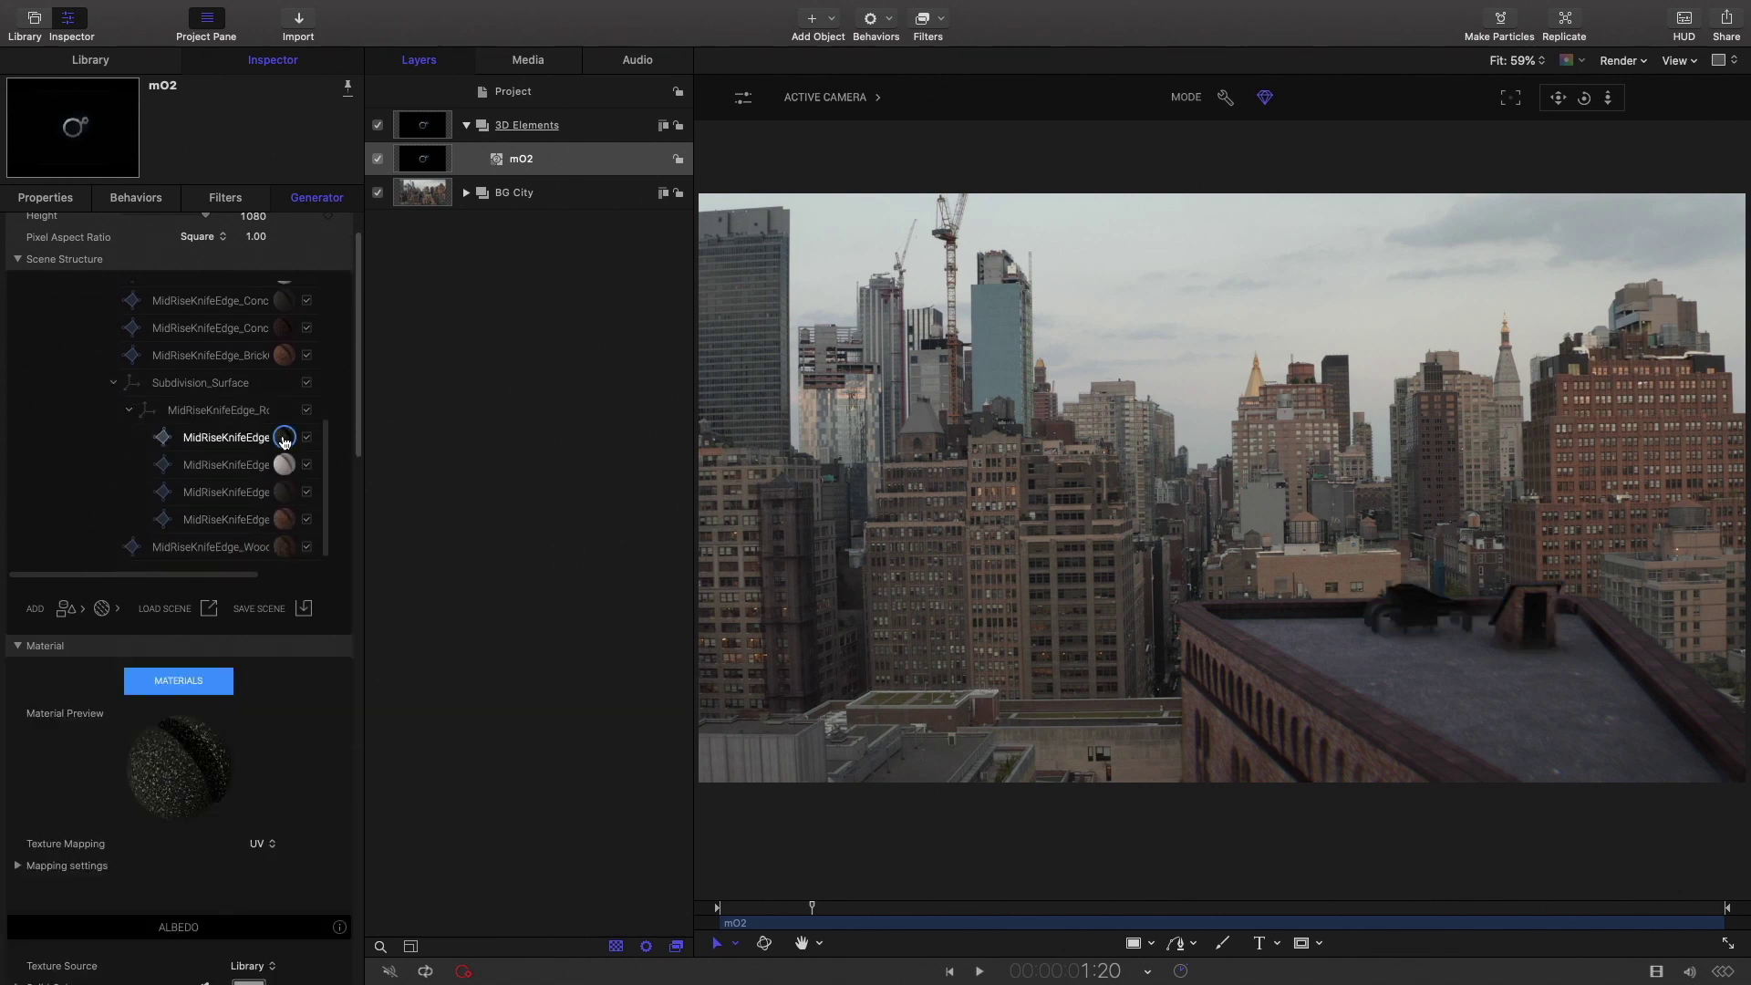
pyautogui.click(178, 680)
pyautogui.click(218, 545)
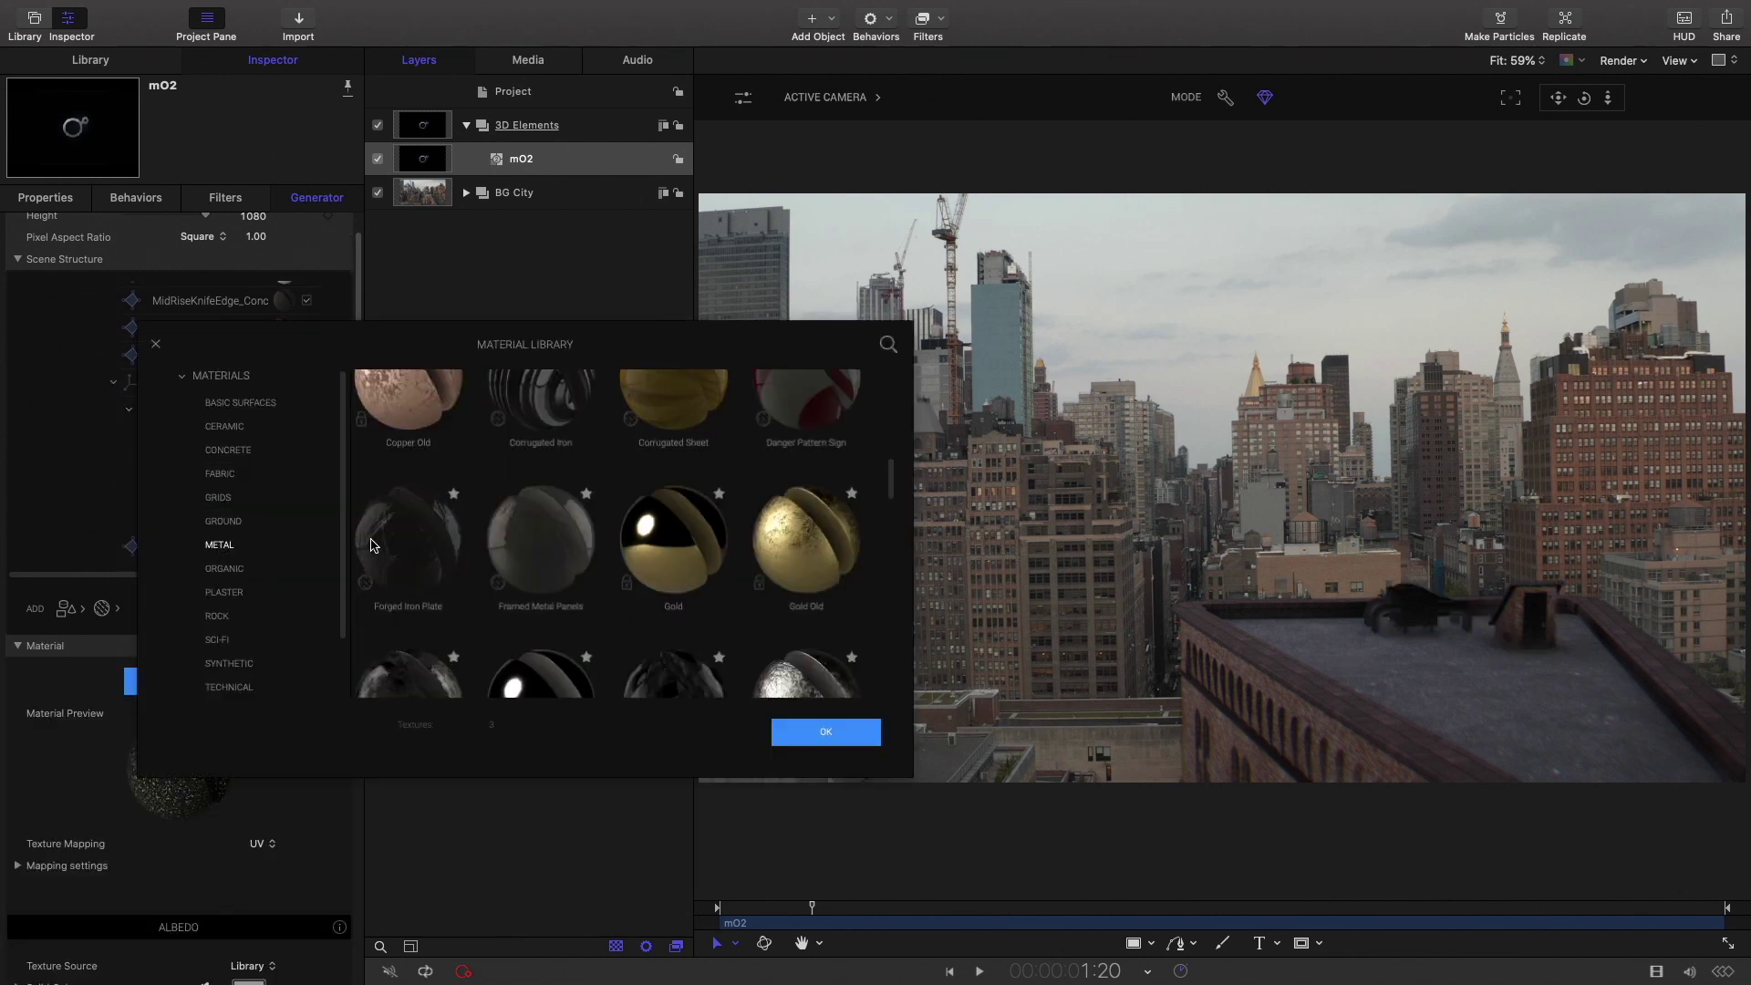
pyautogui.scroll(-3, 602, 597)
pyautogui.click(540, 594)
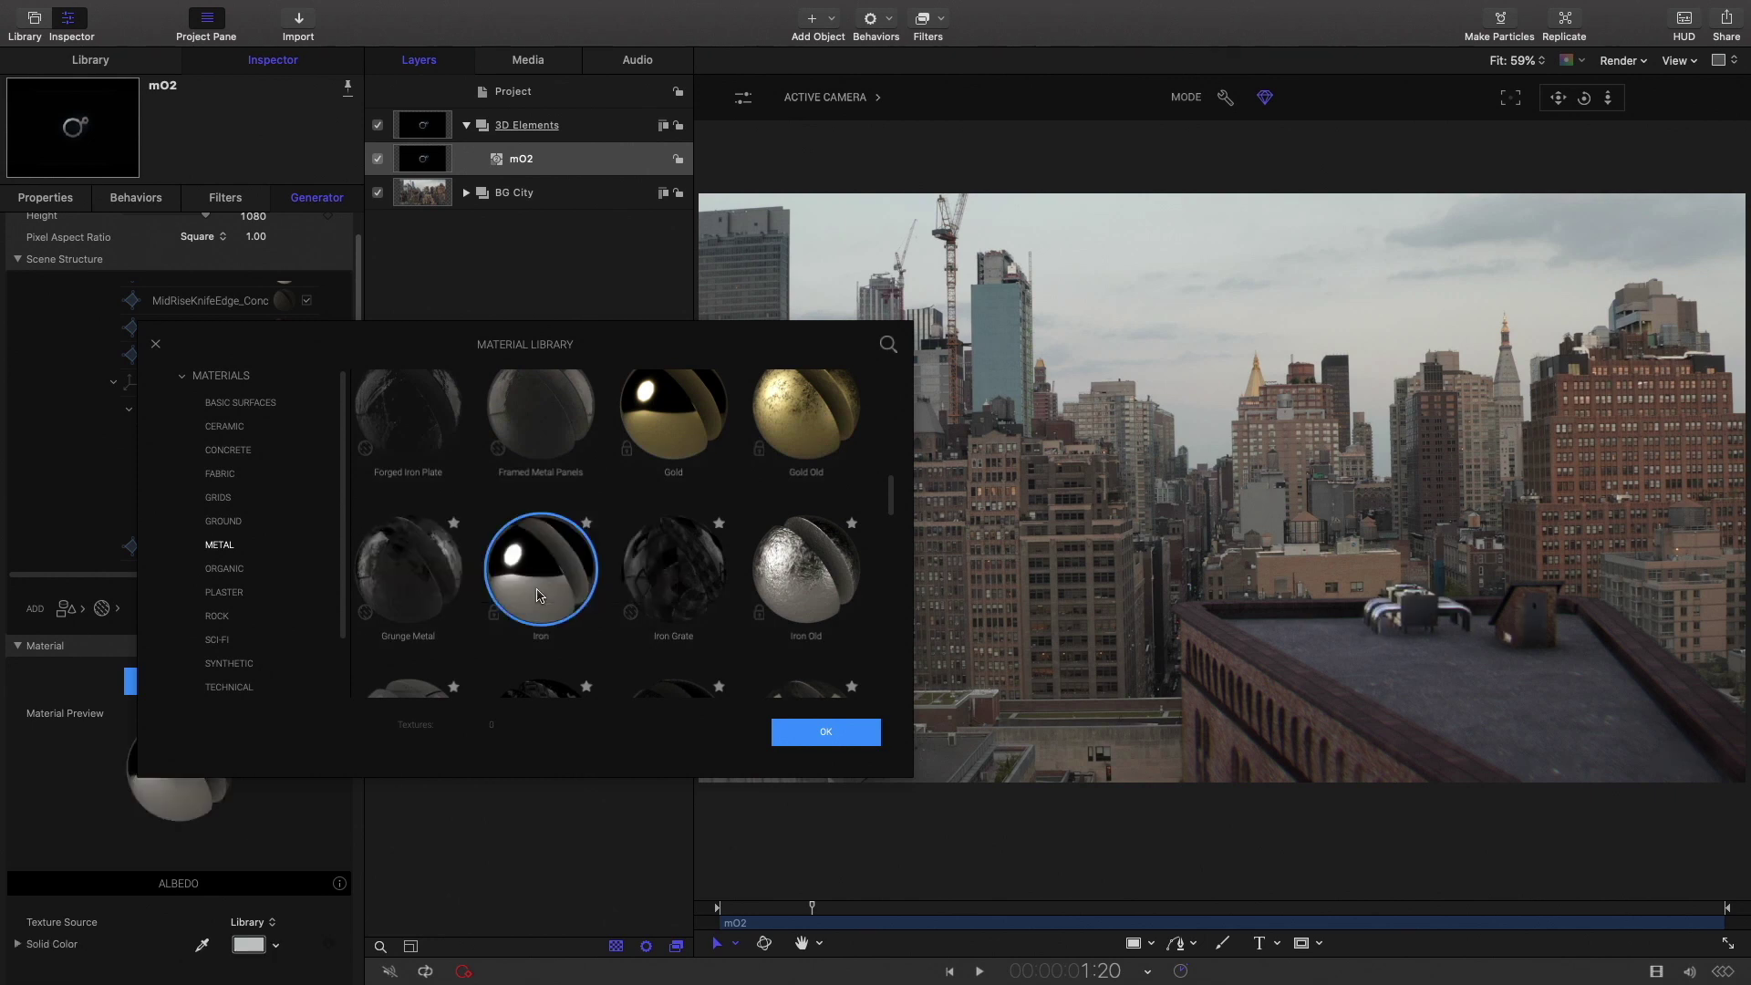
pyautogui.click(786, 585)
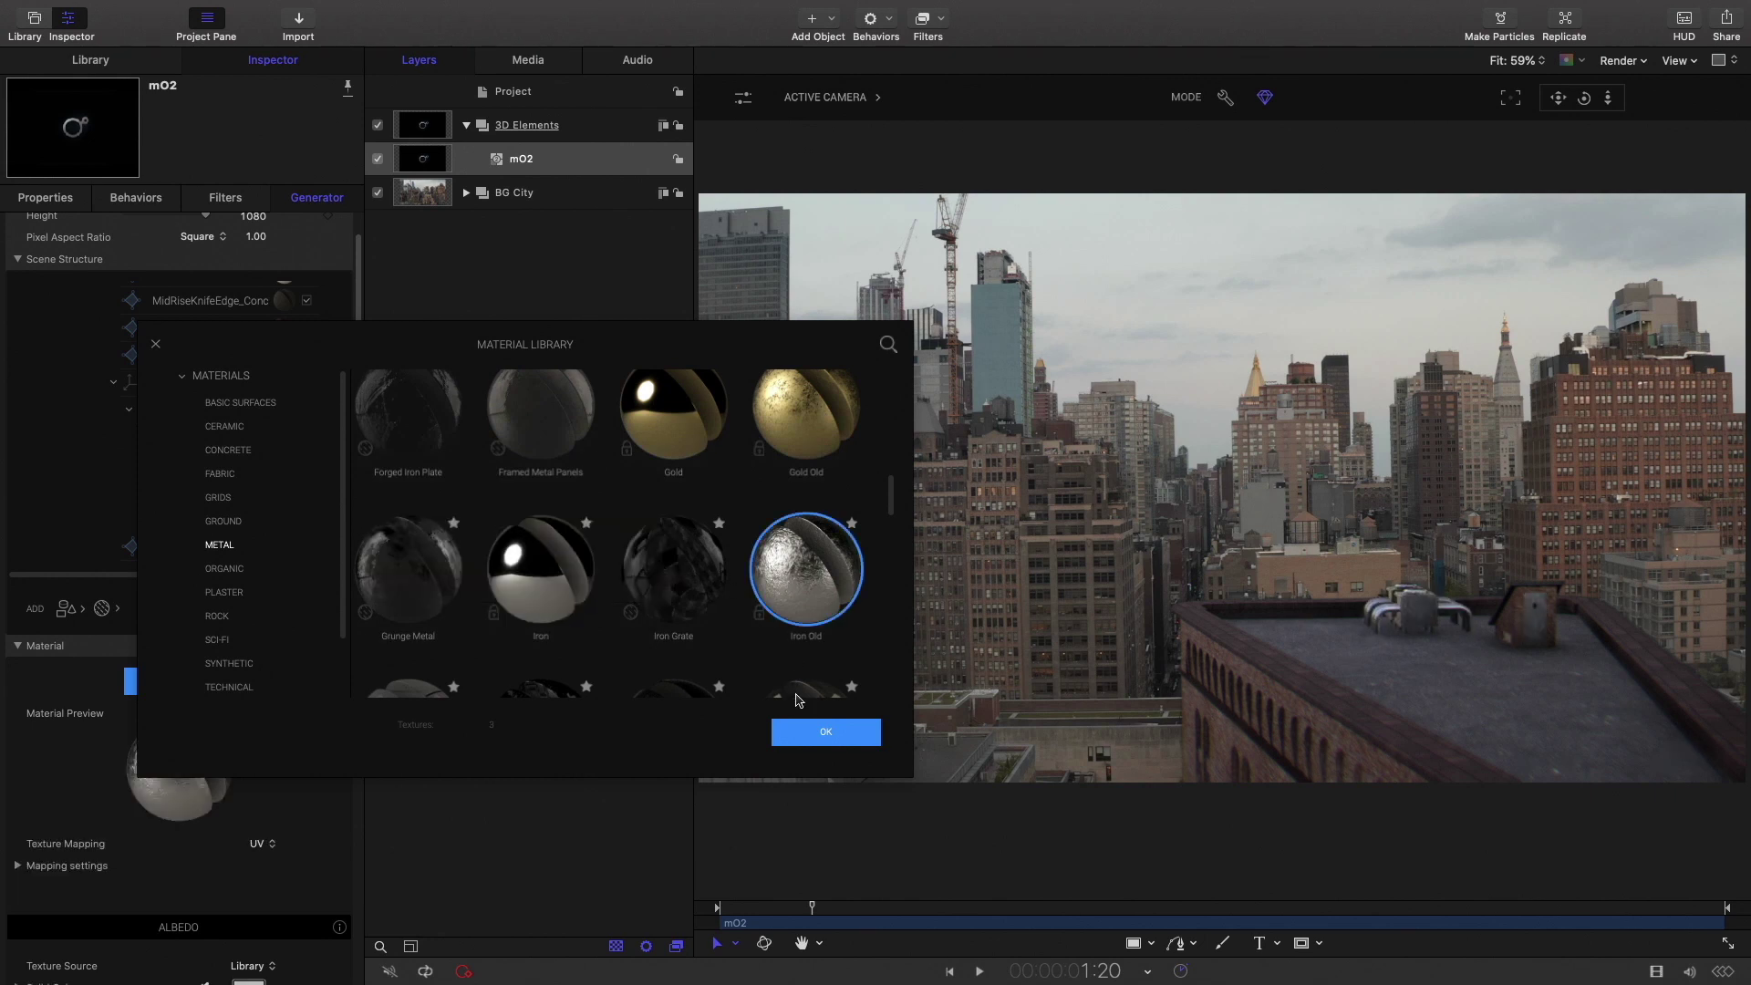
pyautogui.click(819, 737)
pyautogui.scroll(10, 128, 493)
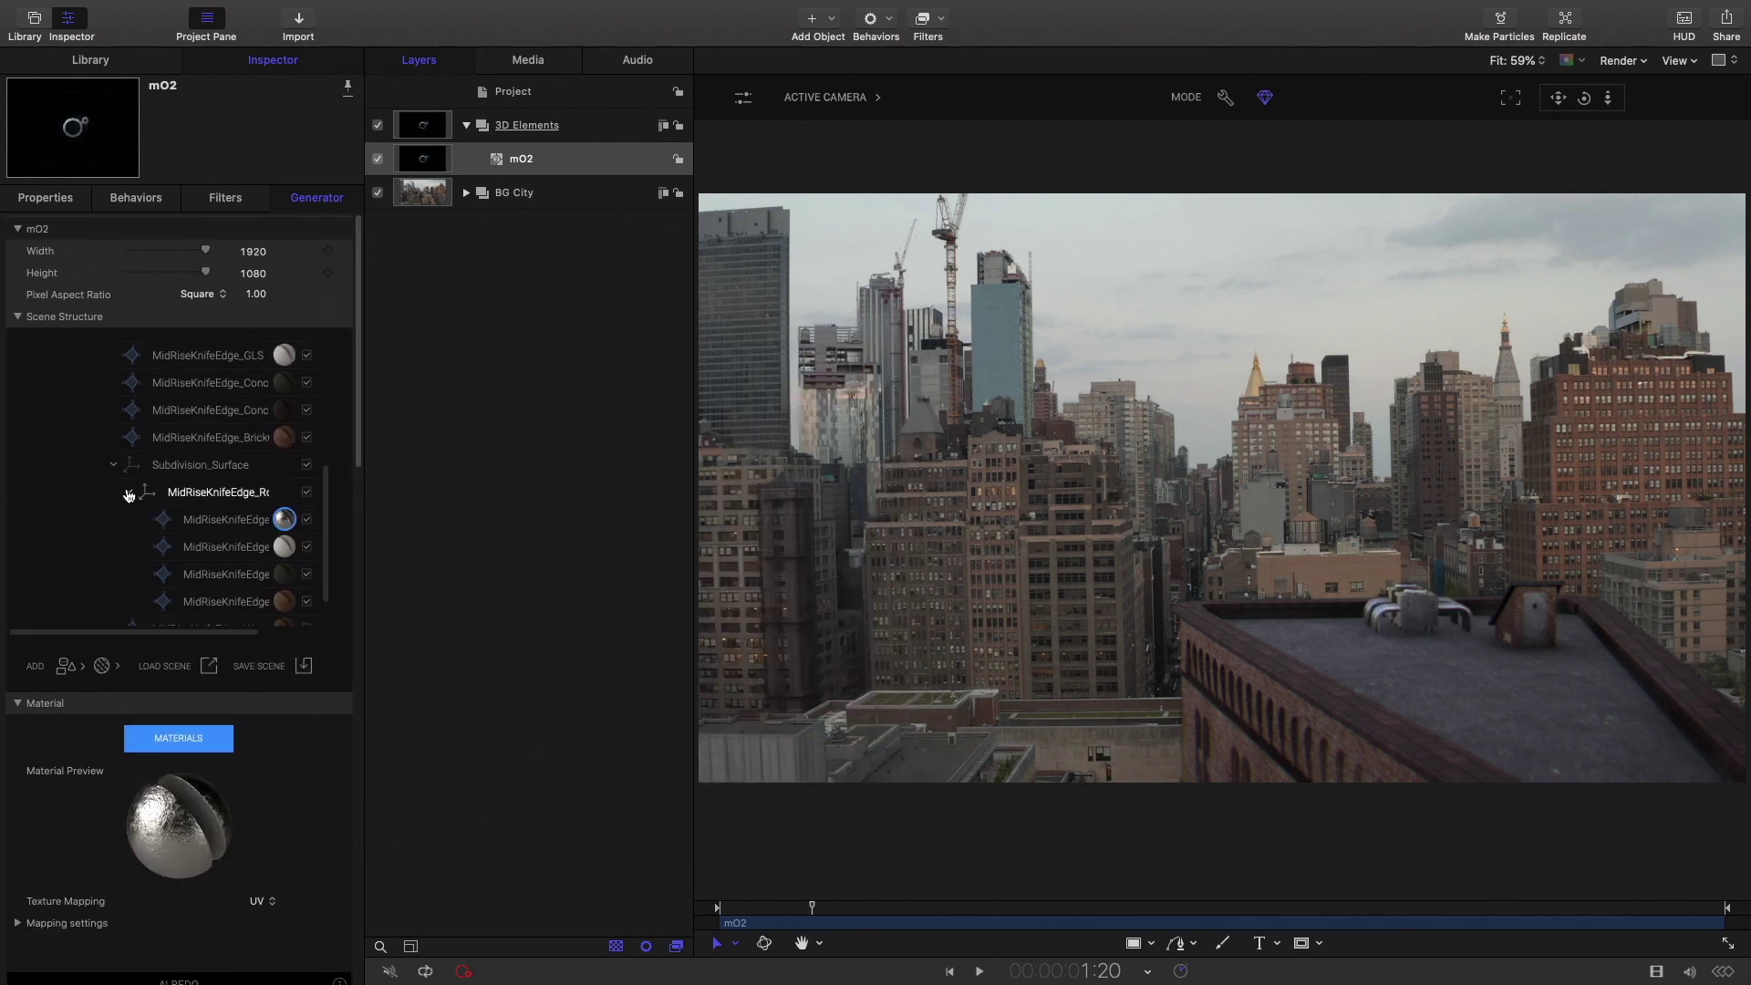
pyautogui.moveTo(812, 908); pyautogui.dragTo(1063, 885)
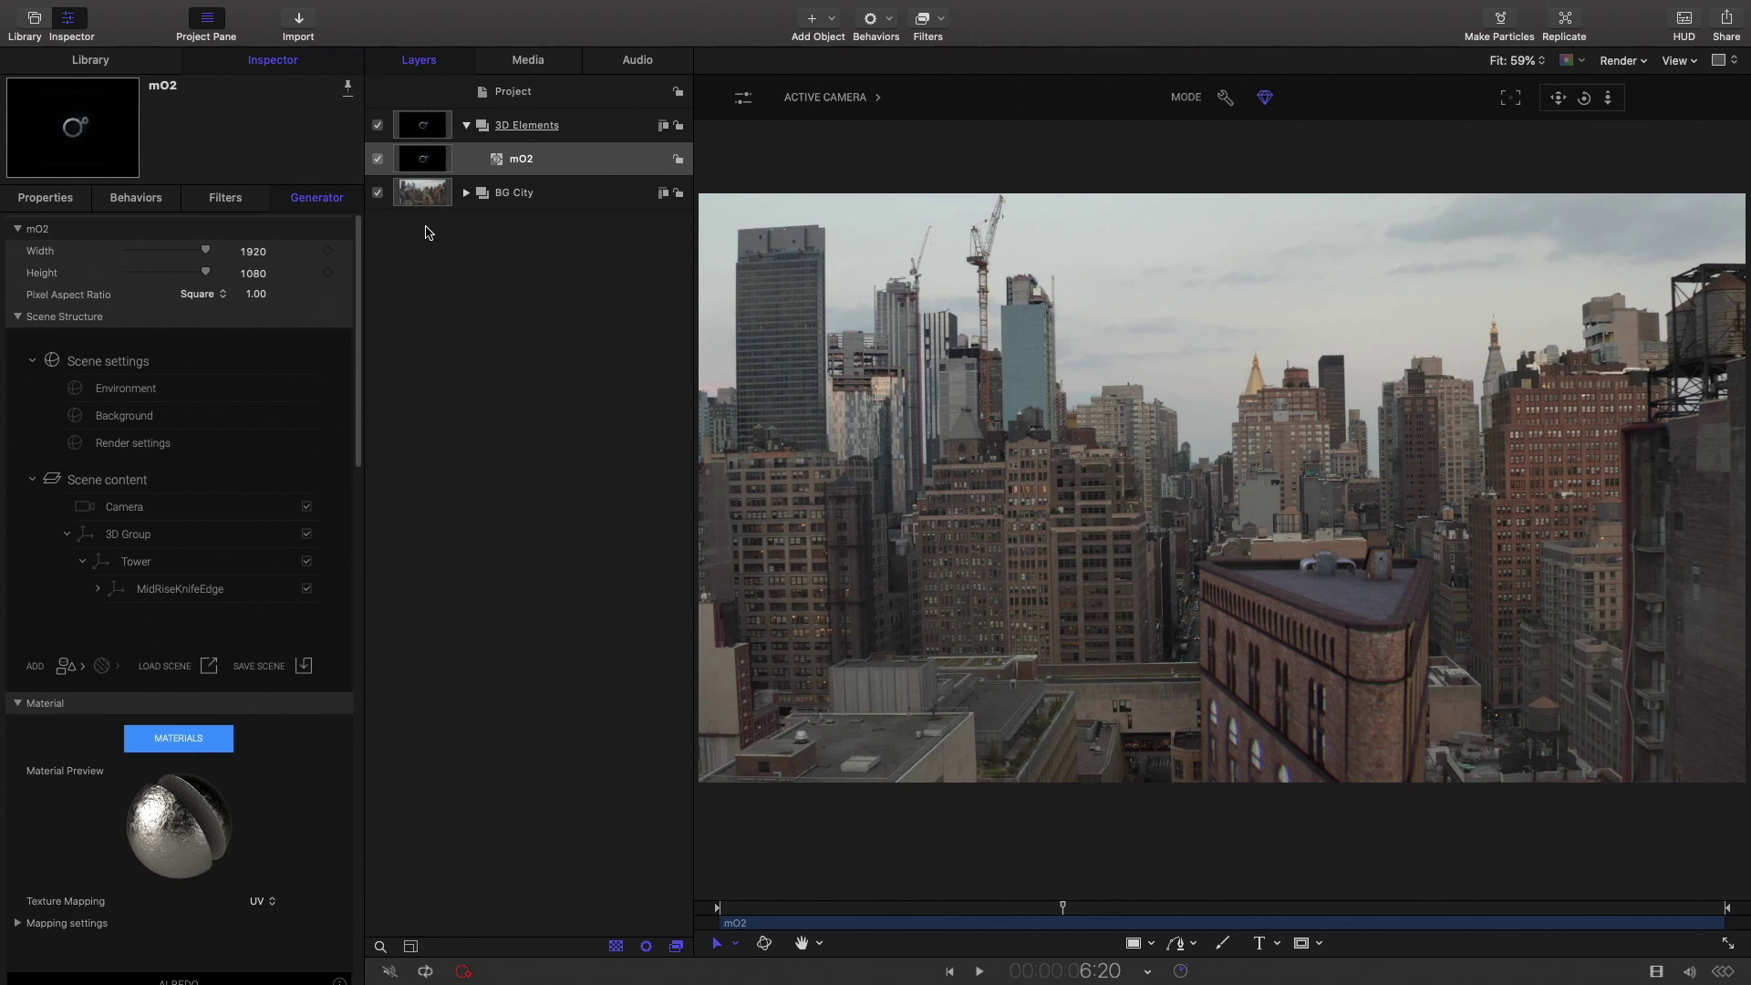
# Group 3D Elements and BG City together and name the new group City.
pyautogui.click(467, 126)
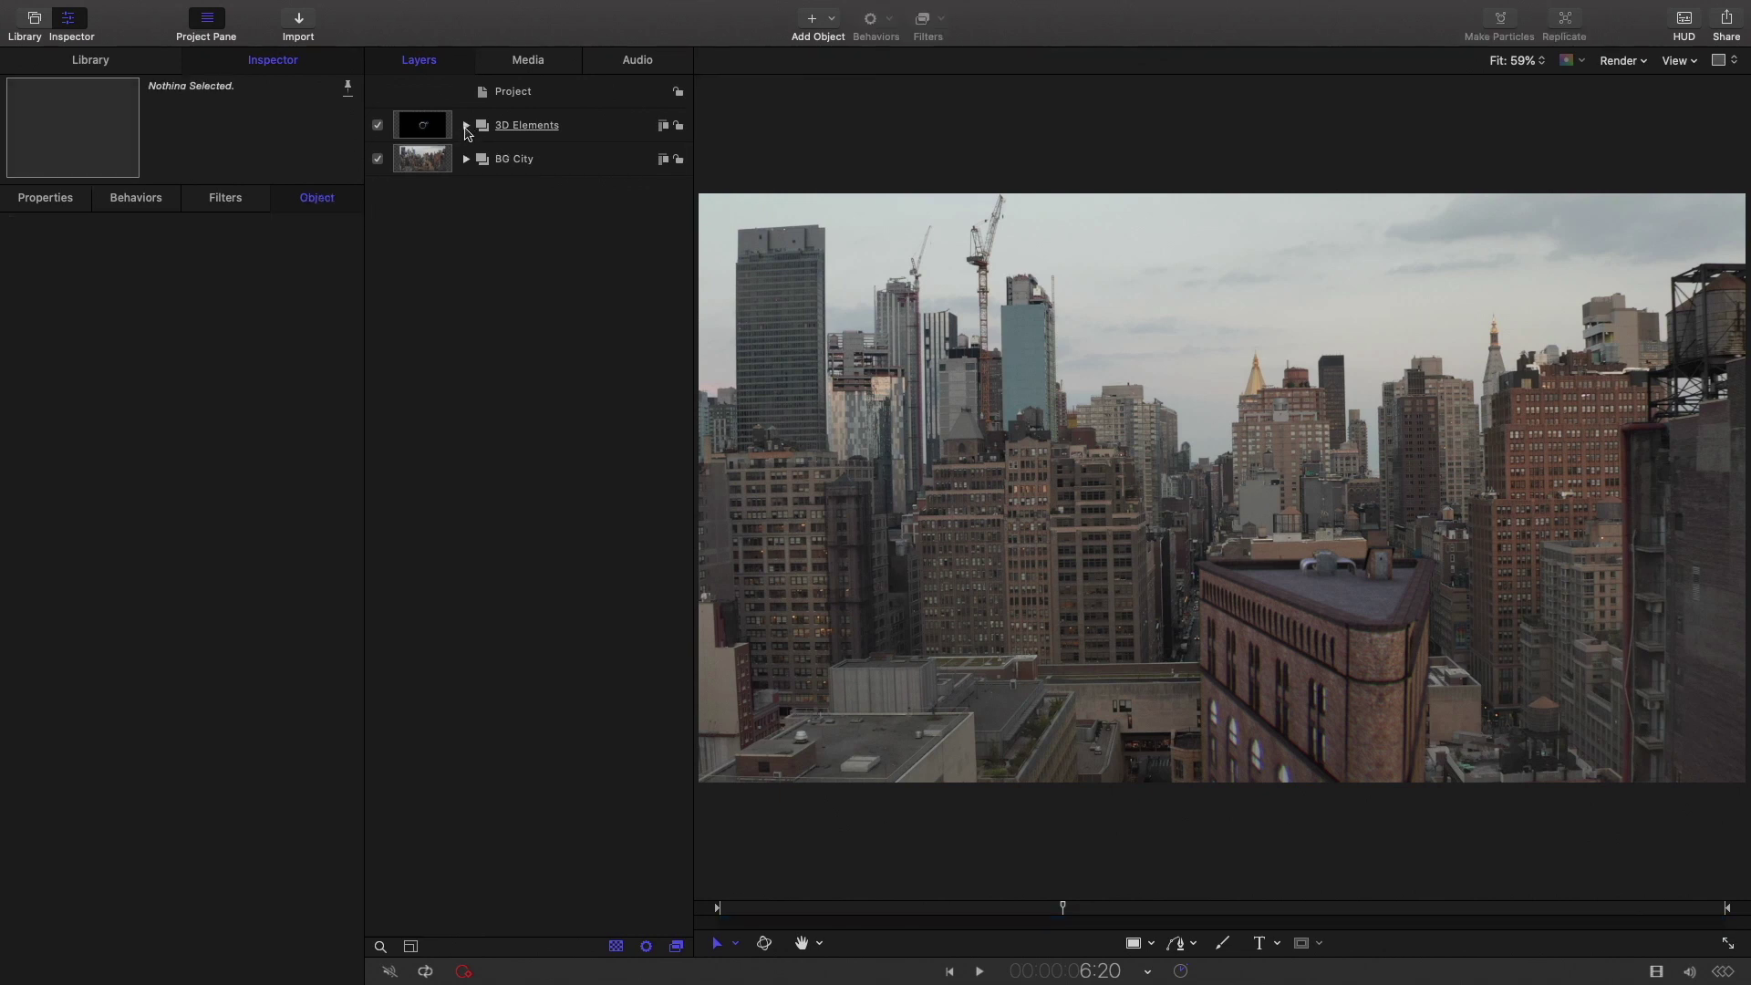
pyautogui.click(586, 125)
pyautogui.keyDown('shift'); pyautogui.click(586, 161); pyautogui.keyUp('shift')
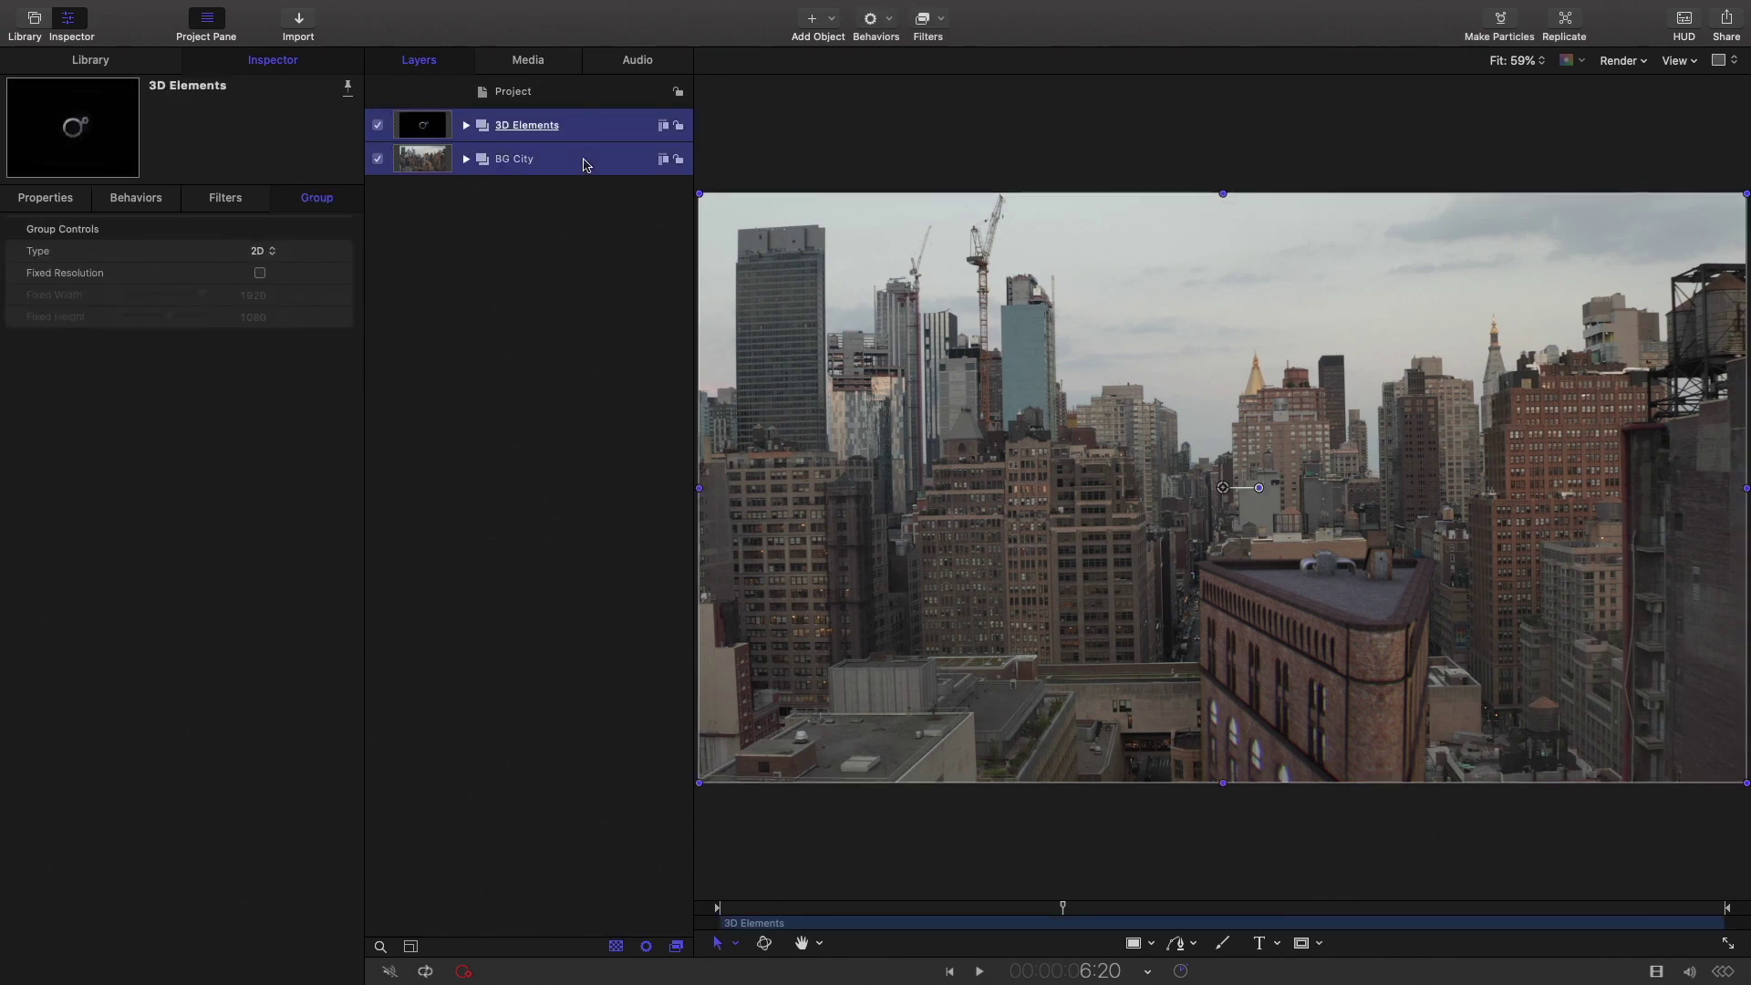
pyautogui.rightClick(587, 159)
pyautogui.click(638, 264)
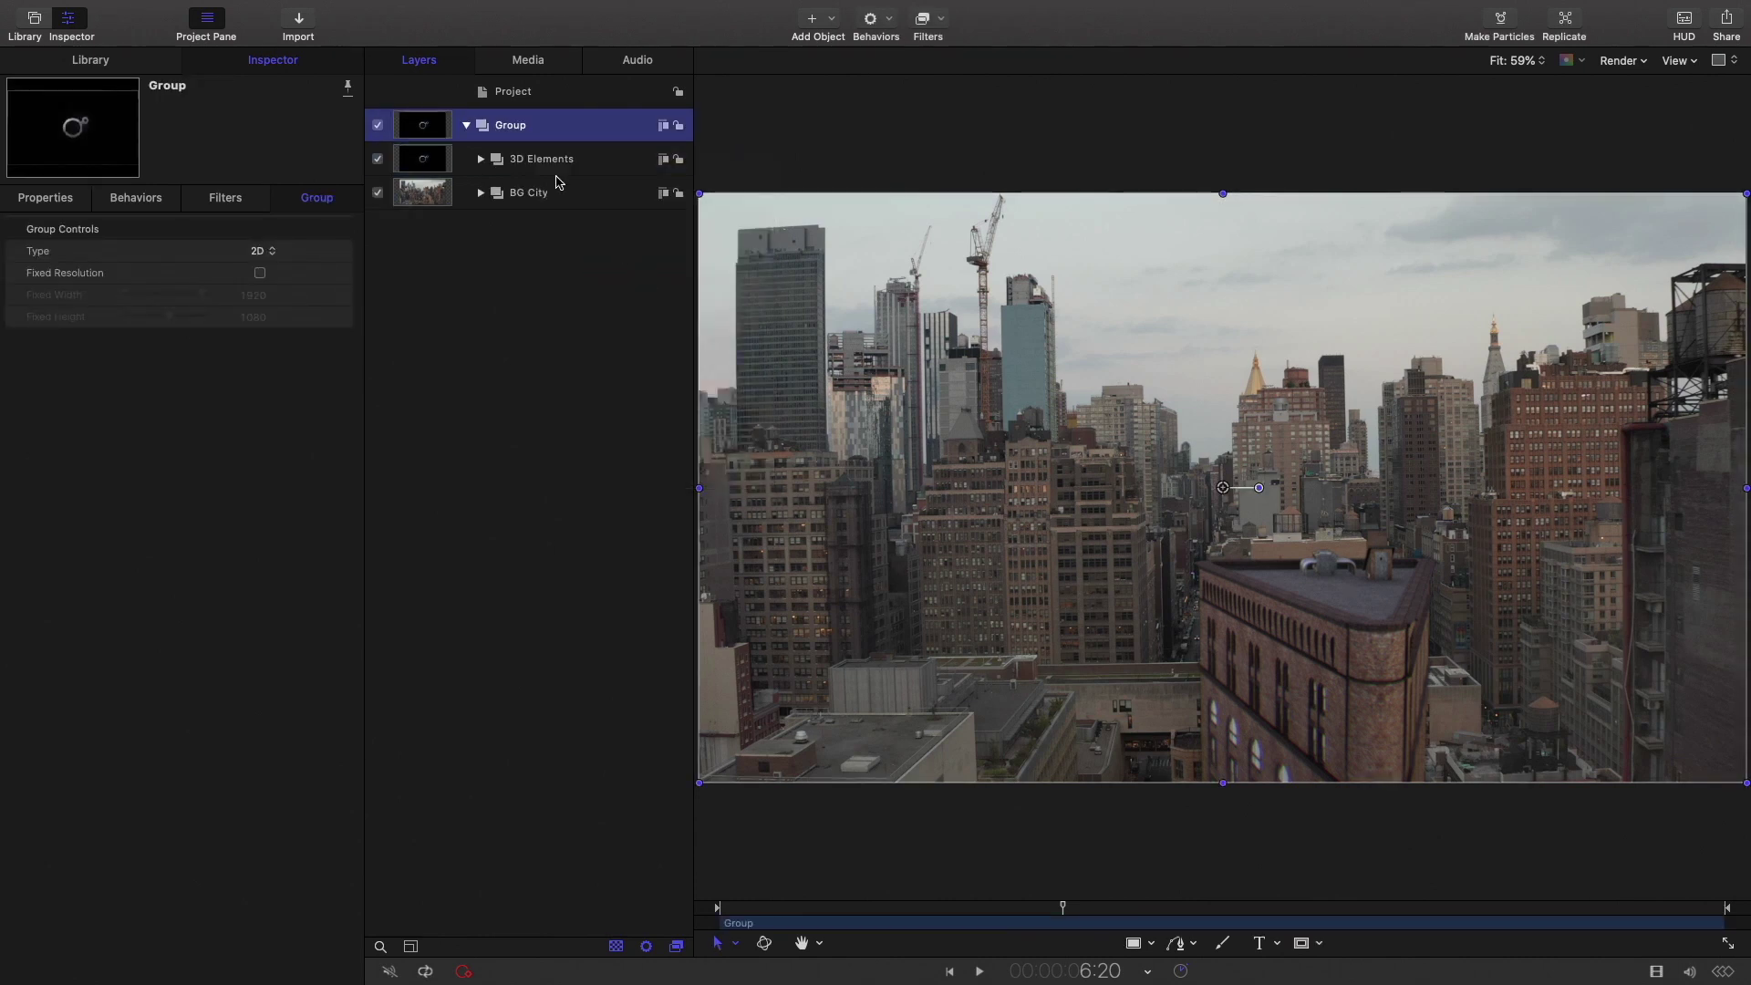
pyautogui.doubleClick(511, 126)
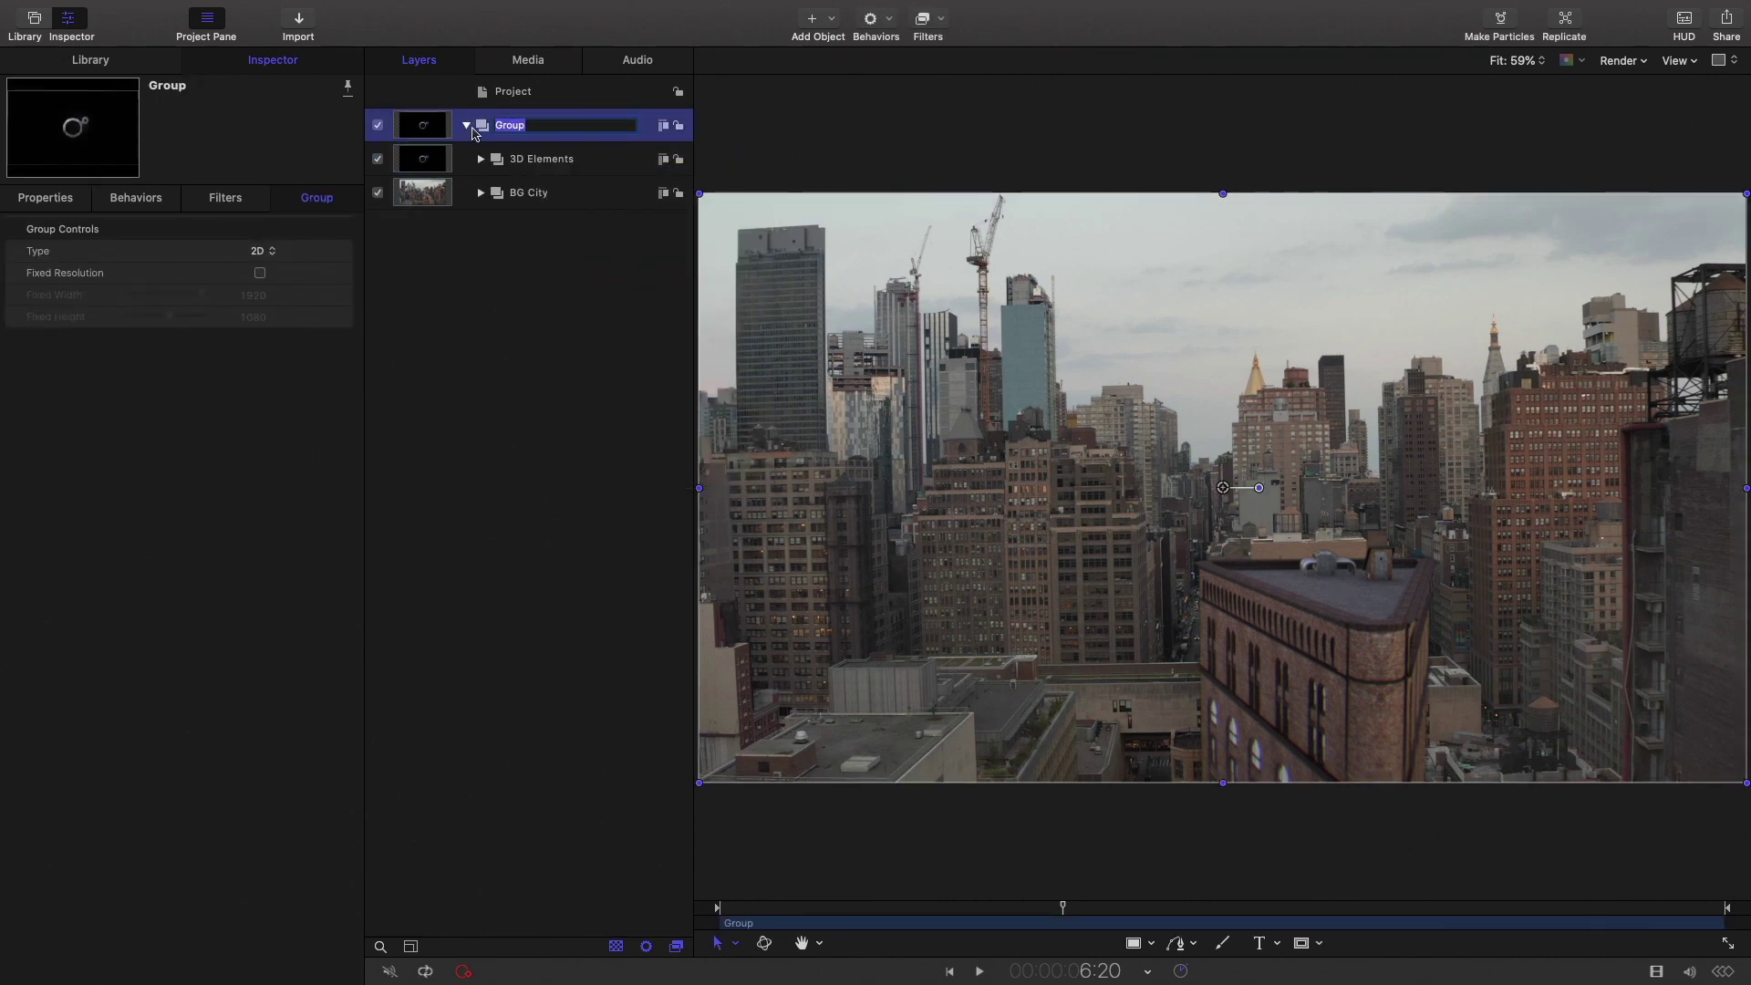
pyautogui.write('City')
pyautogui.press('Return')
# Add the Color Wheels filter to the City group.
pyautogui.click(119, 63)
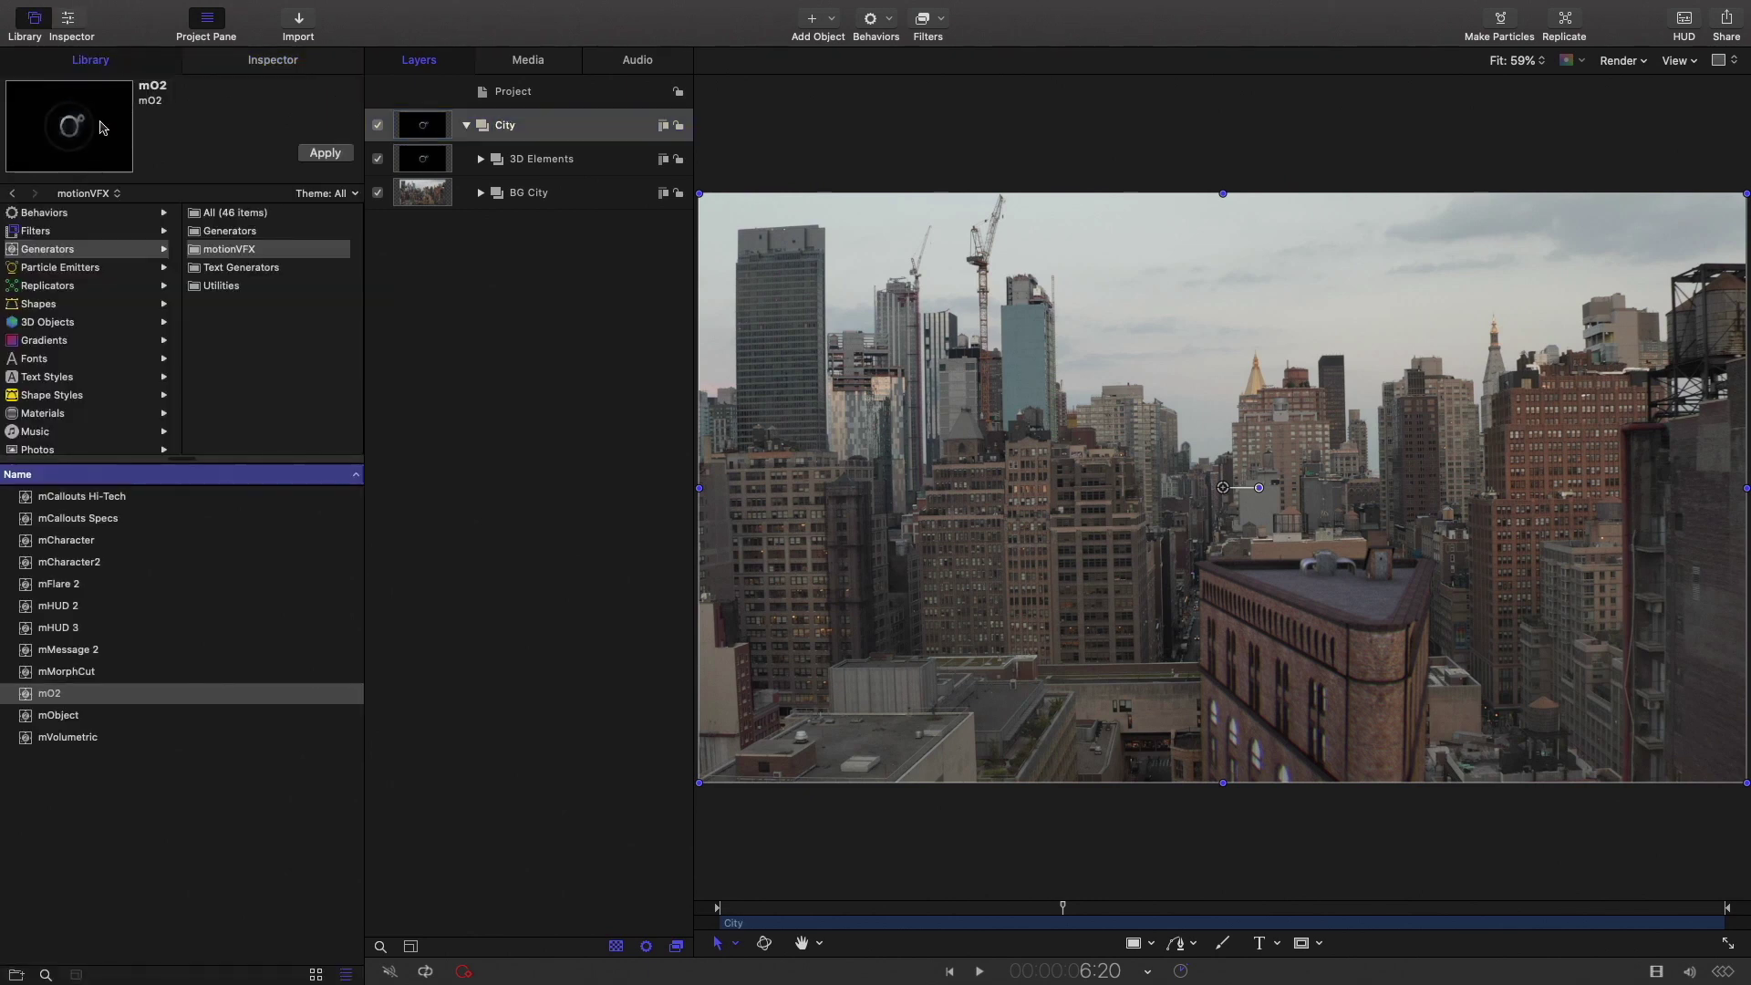
pyautogui.click(55, 230)
pyautogui.click(217, 286)
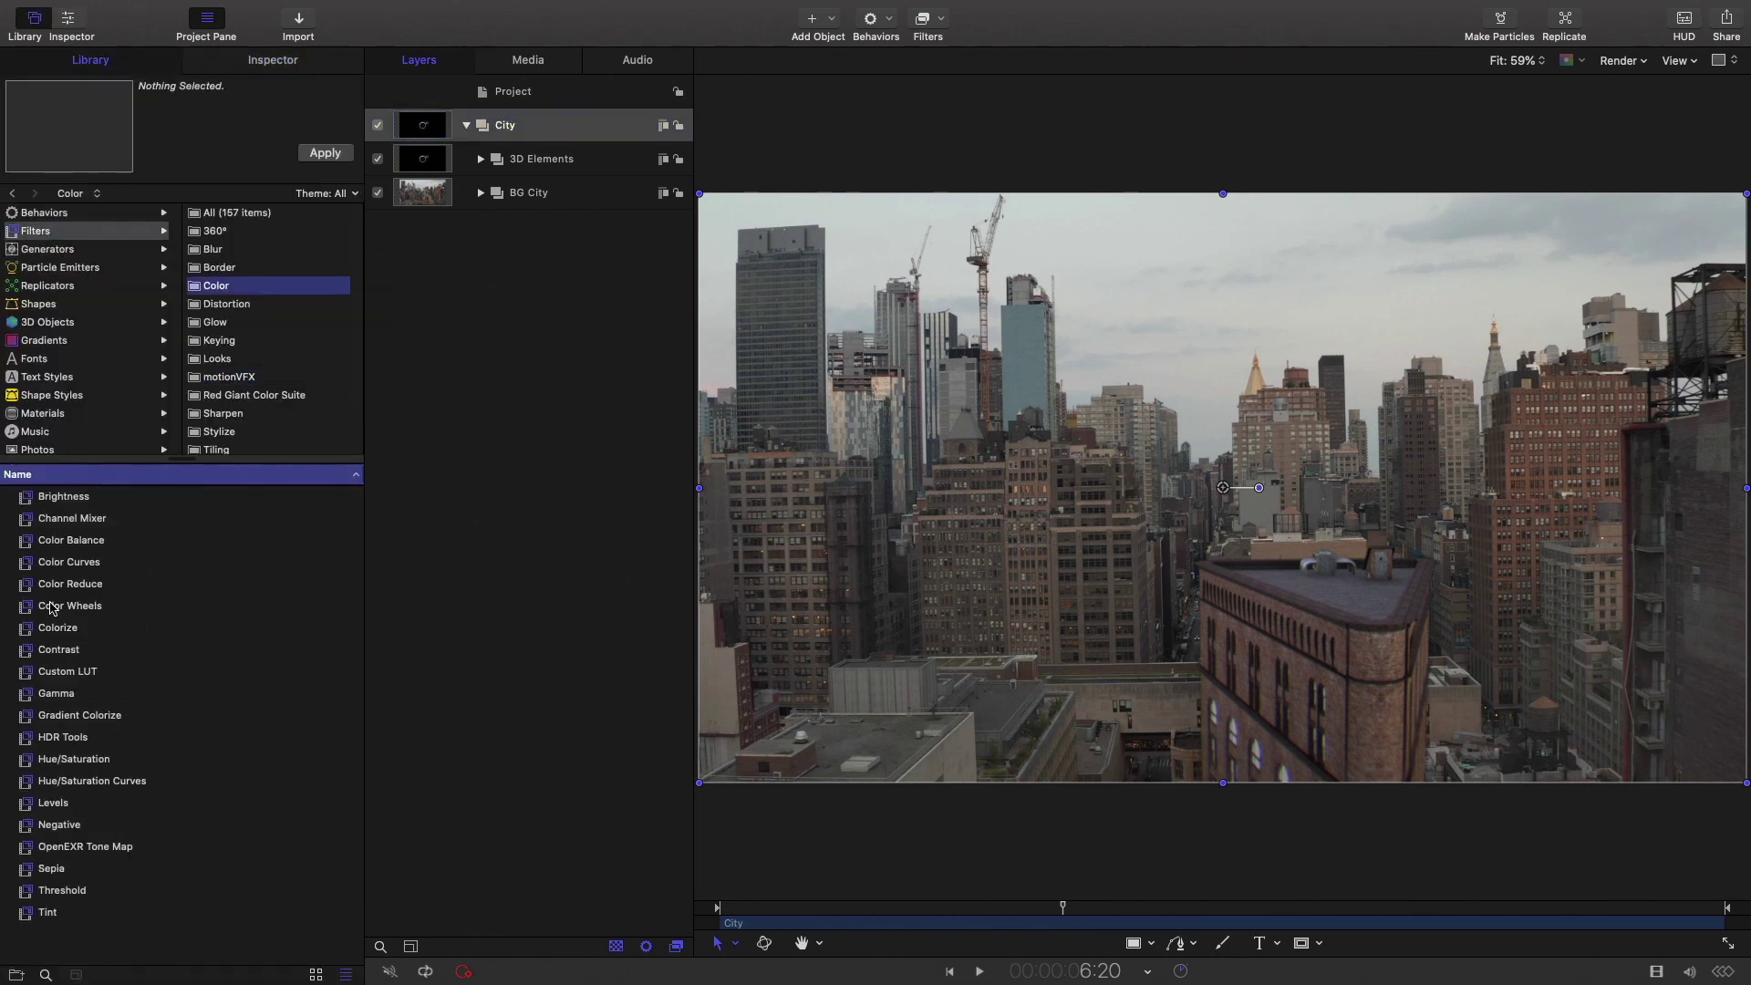
pyautogui.moveTo(52, 608); pyautogui.dragTo(535, 126)
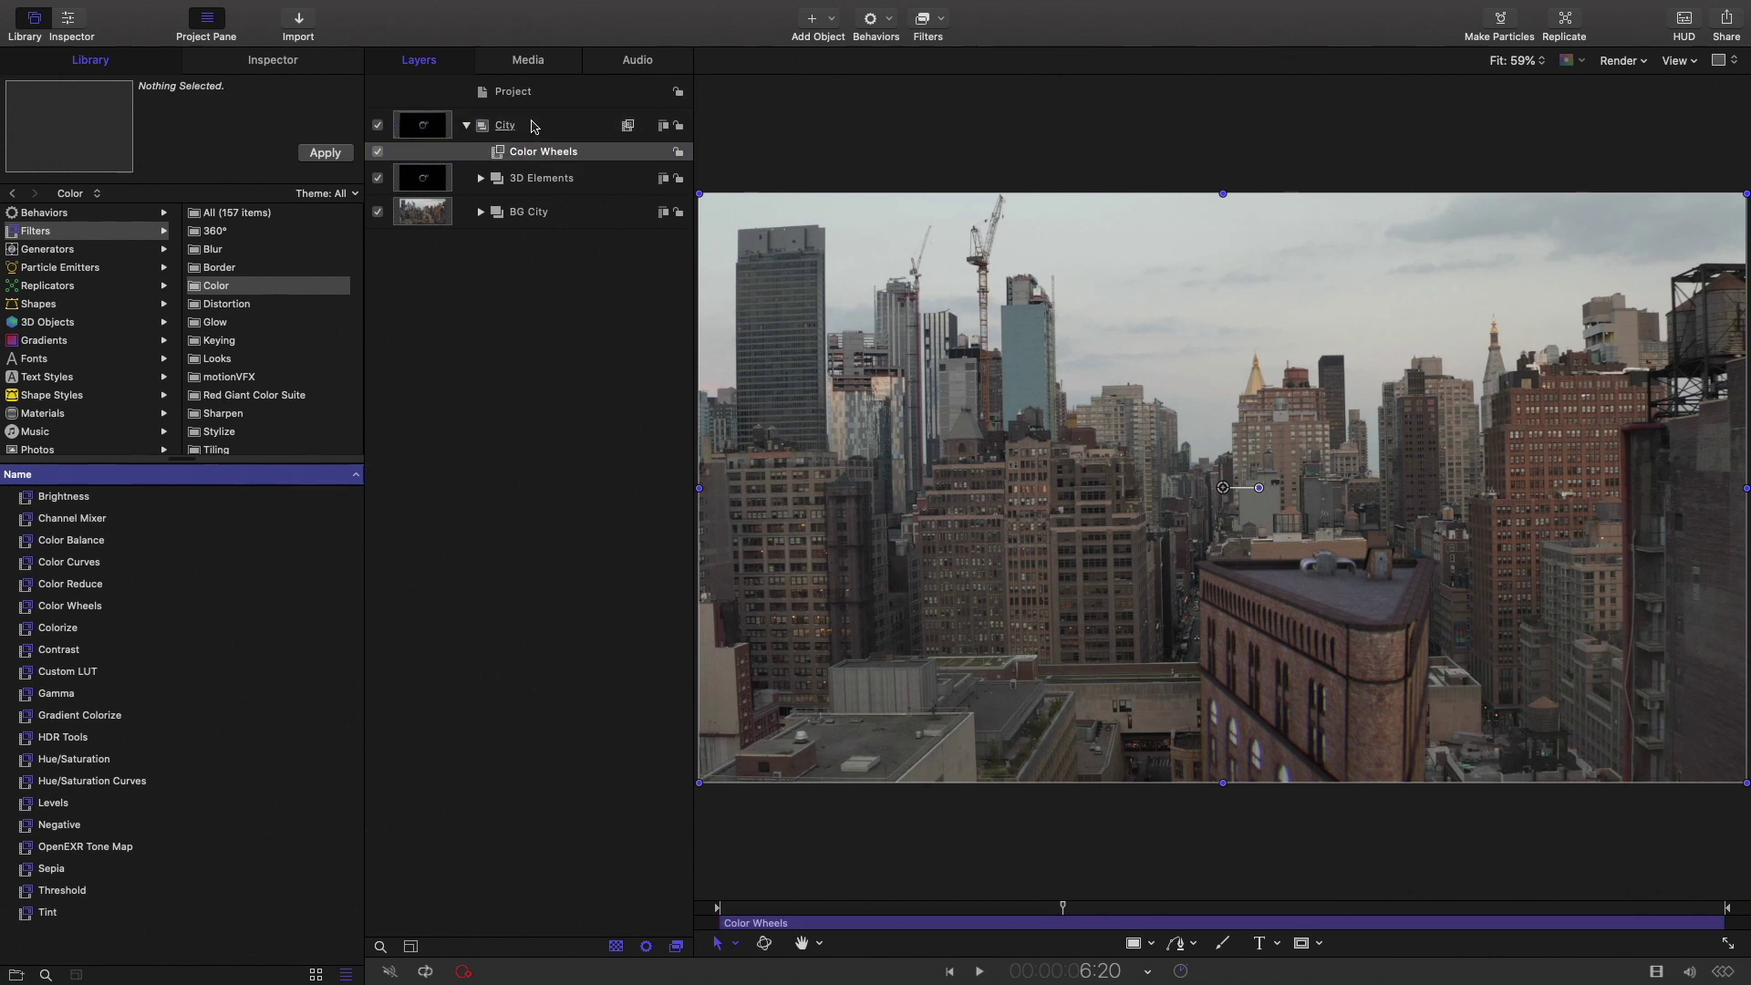
# Darken the City group and tint it blue with the Master color wheel, comparing the last frame with and without the filter.
pyautogui.click(263, 66)
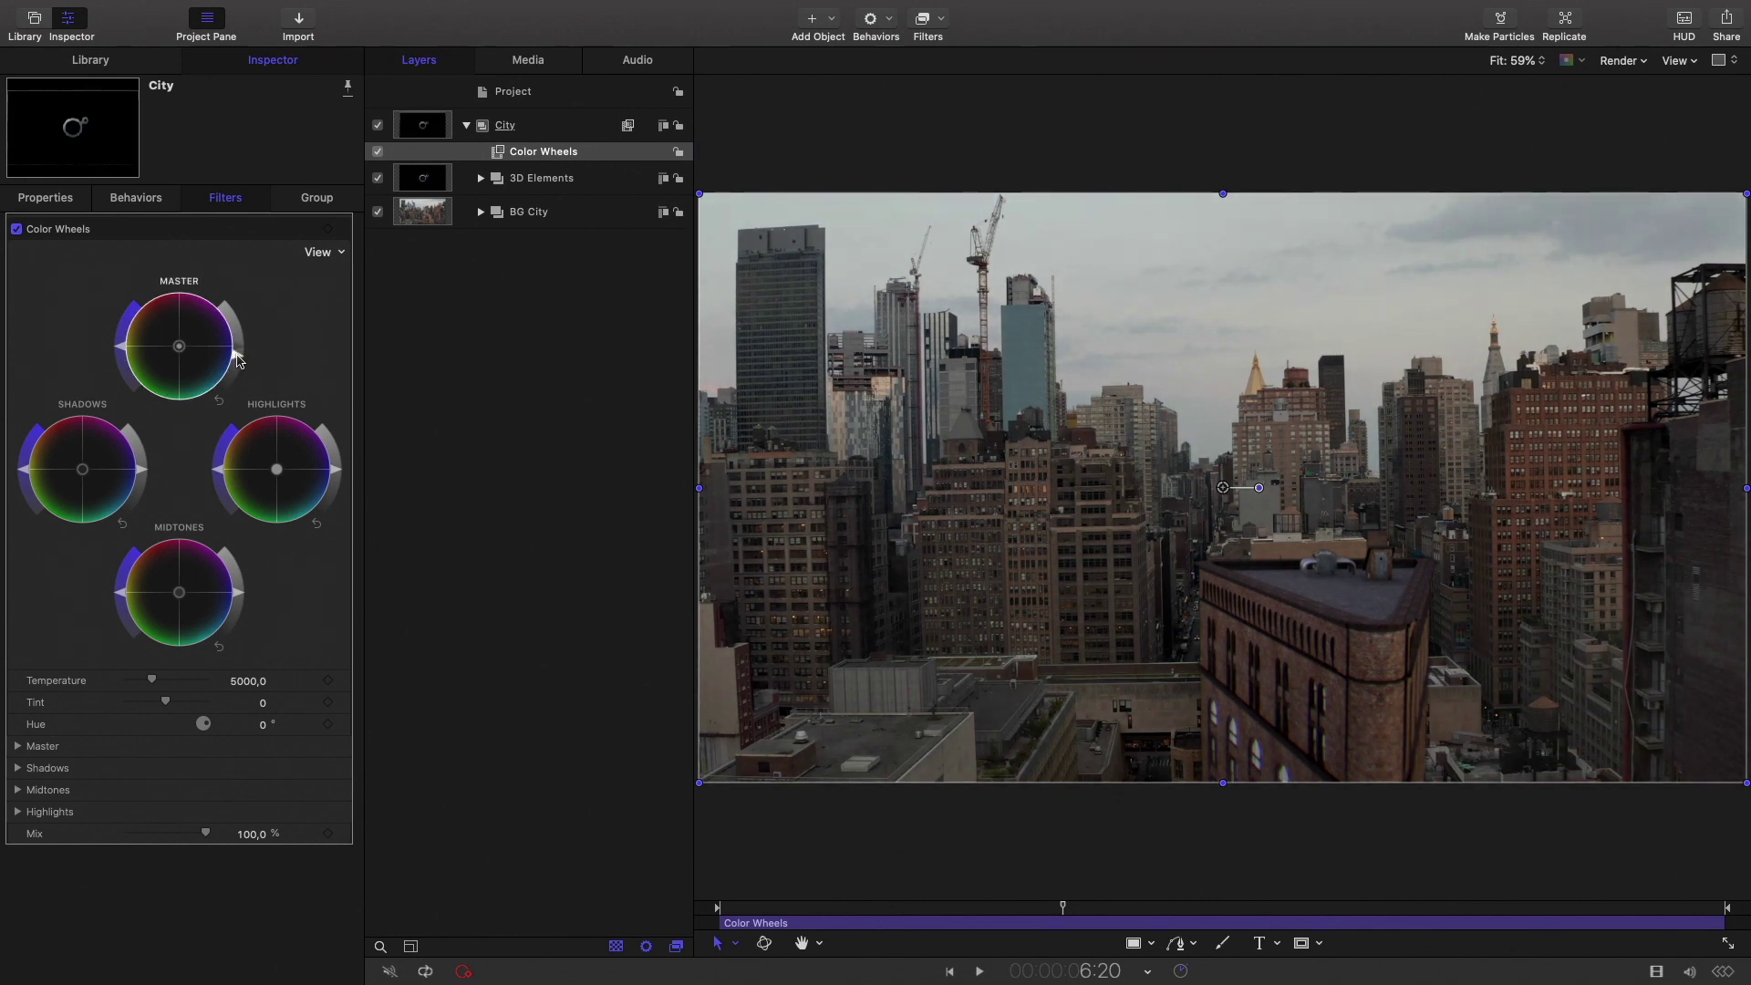
pyautogui.moveTo(179, 354); pyautogui.dragTo(239, 361)
pyautogui.moveTo(1063, 906); pyautogui.dragTo(1729, 858)
pyautogui.click(373, 151)
pyautogui.click(373, 153)
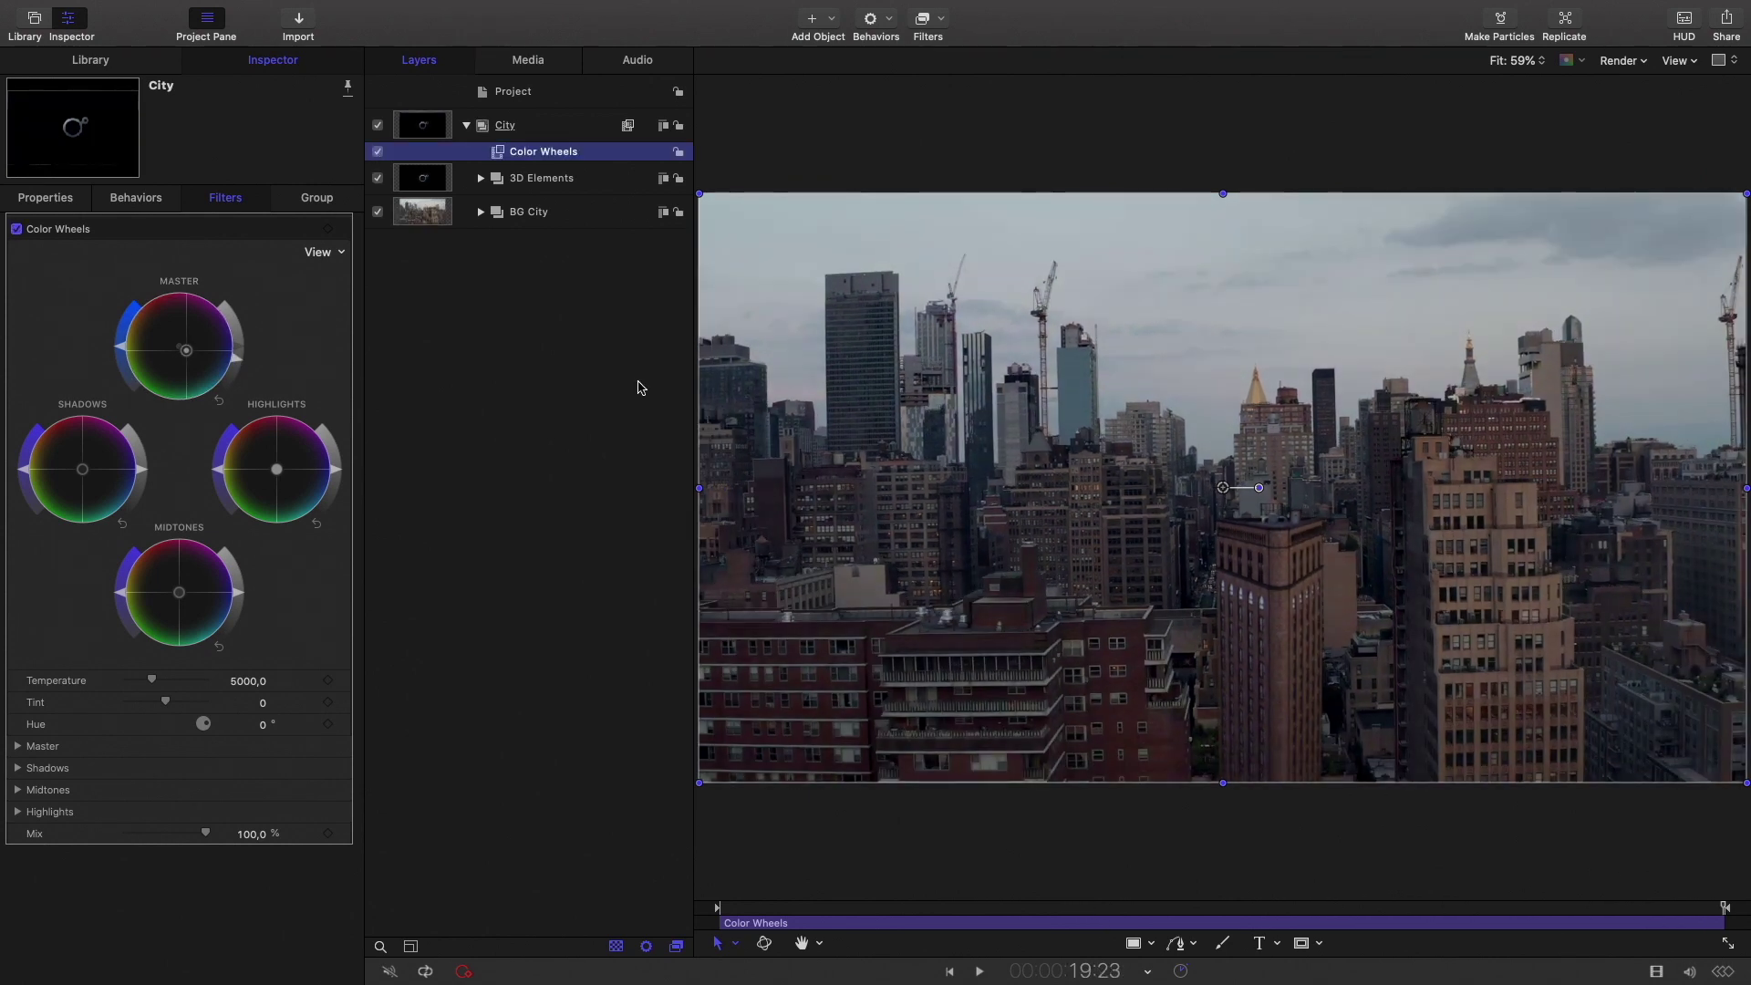
# Add the Billboard 01 model from the Commercial category to the mO2 scene.
pyautogui.moveTo(1719, 914); pyautogui.dragTo(893, 908)
pyautogui.click(576, 179)
pyautogui.click(480, 178)
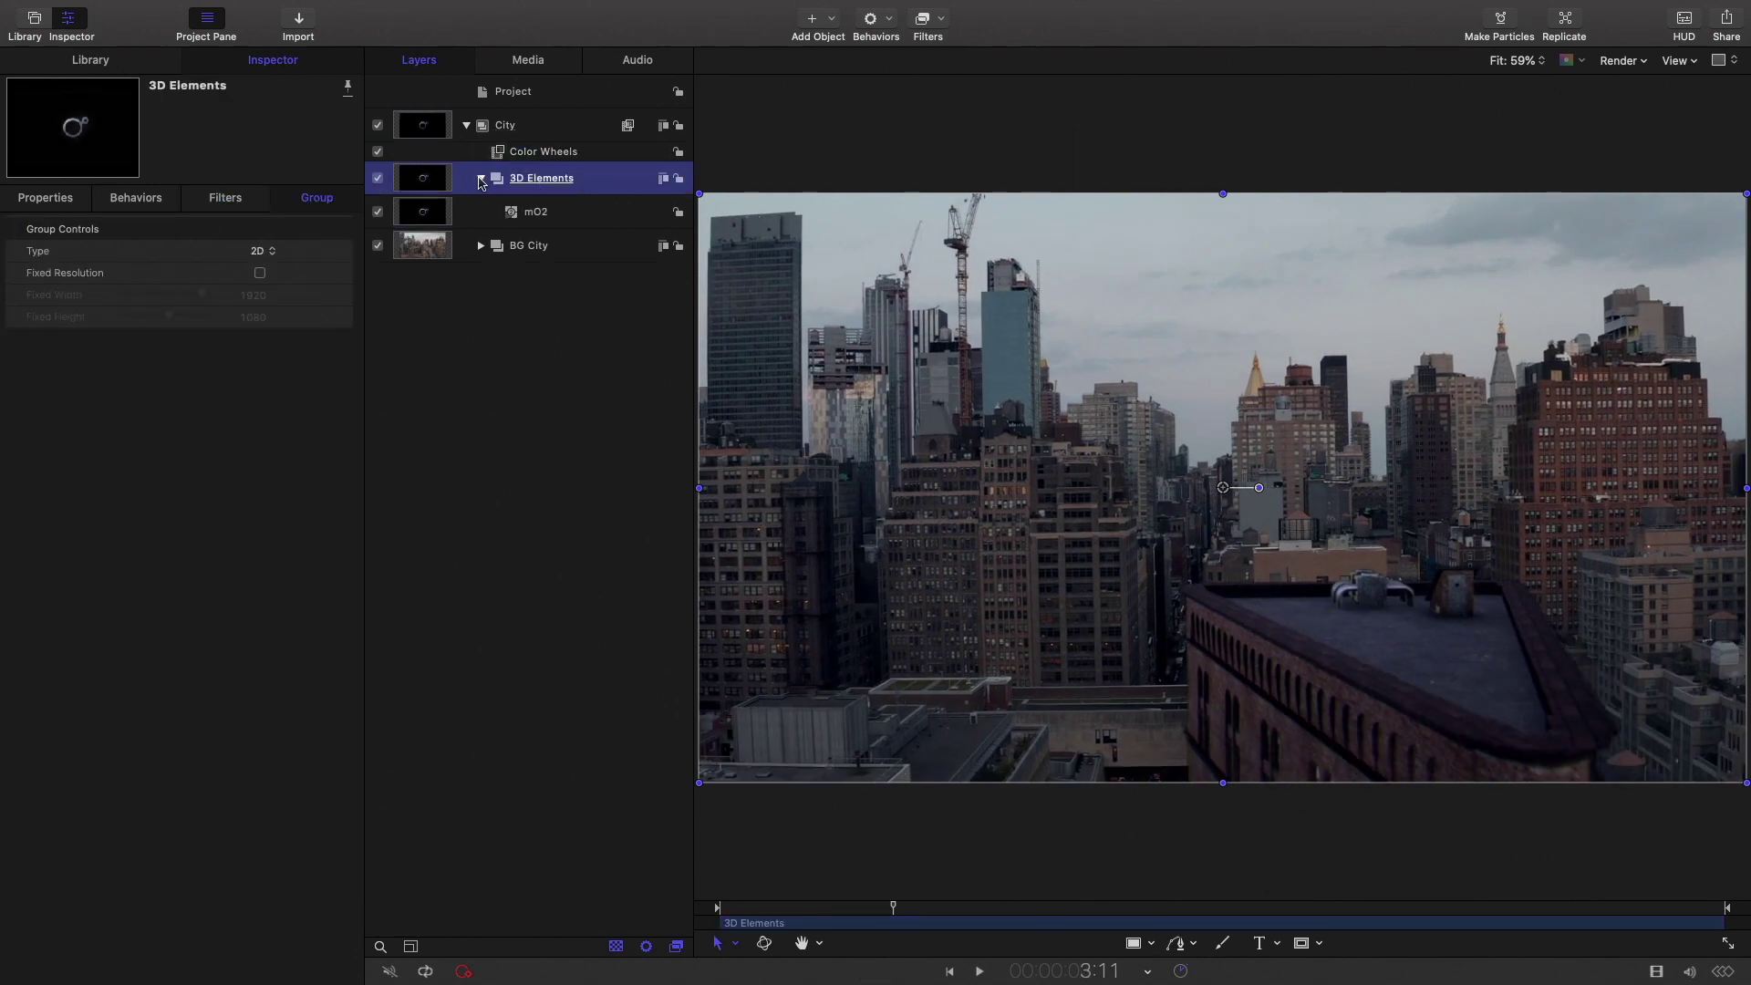
pyautogui.click(582, 218)
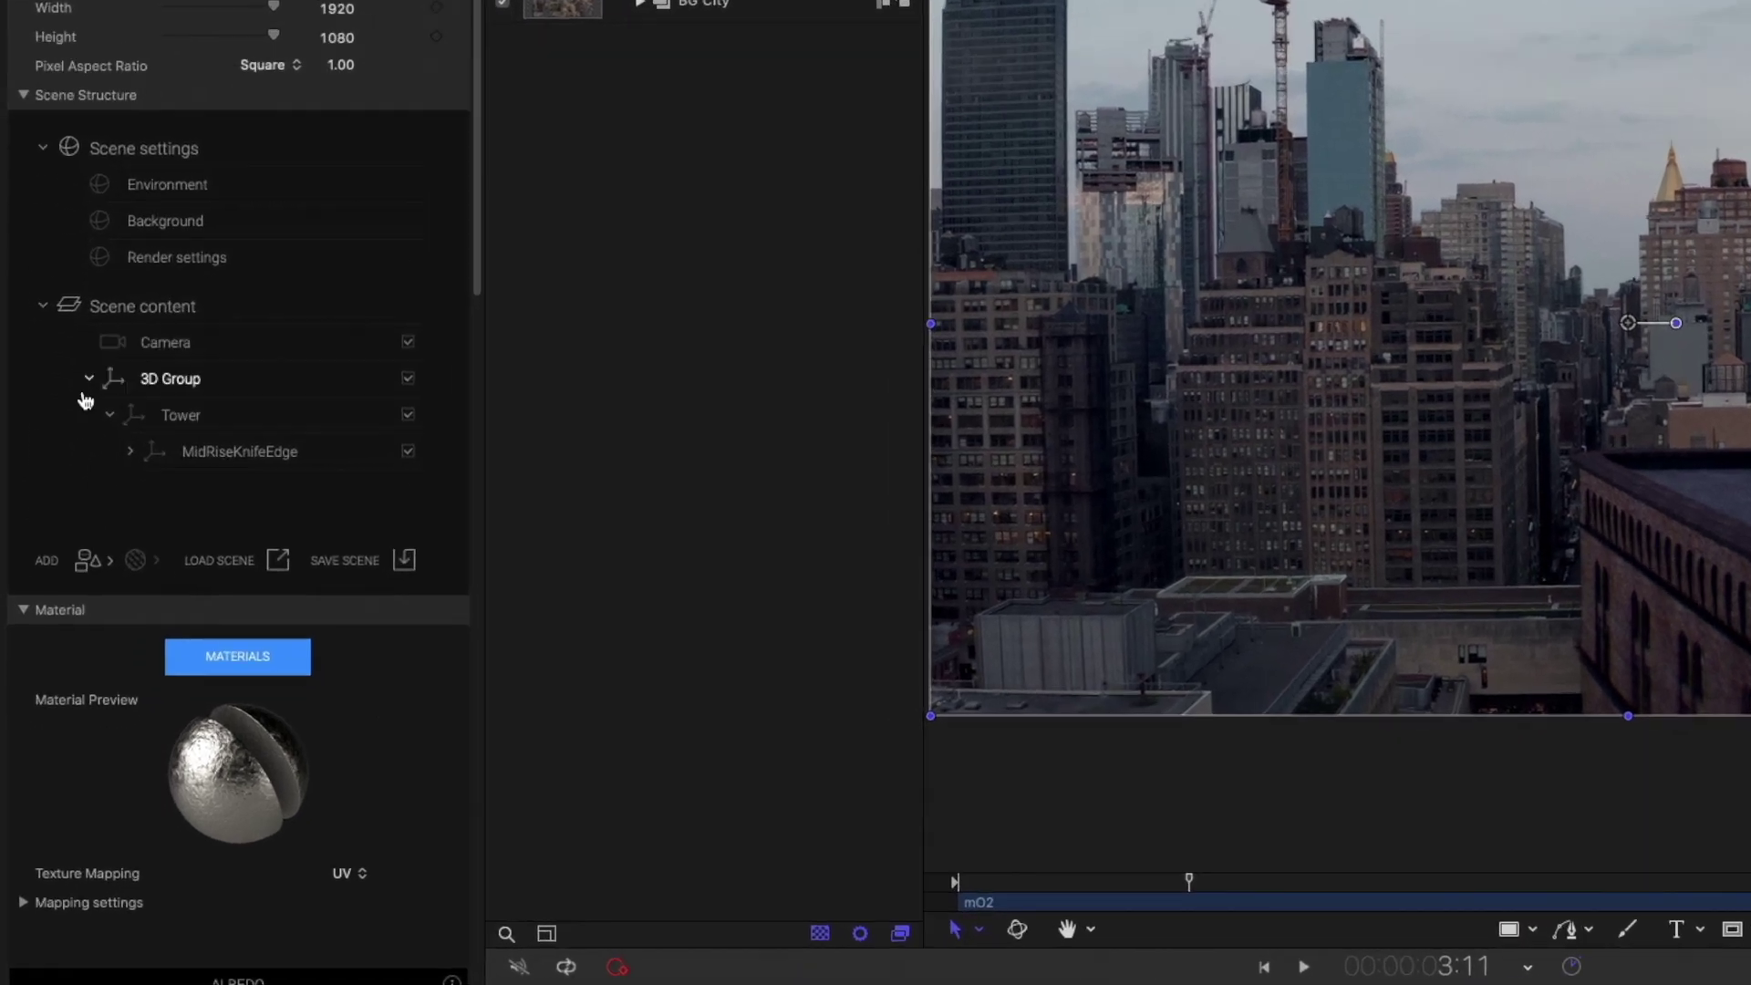
pyautogui.click(82, 560)
pyautogui.click(122, 509)
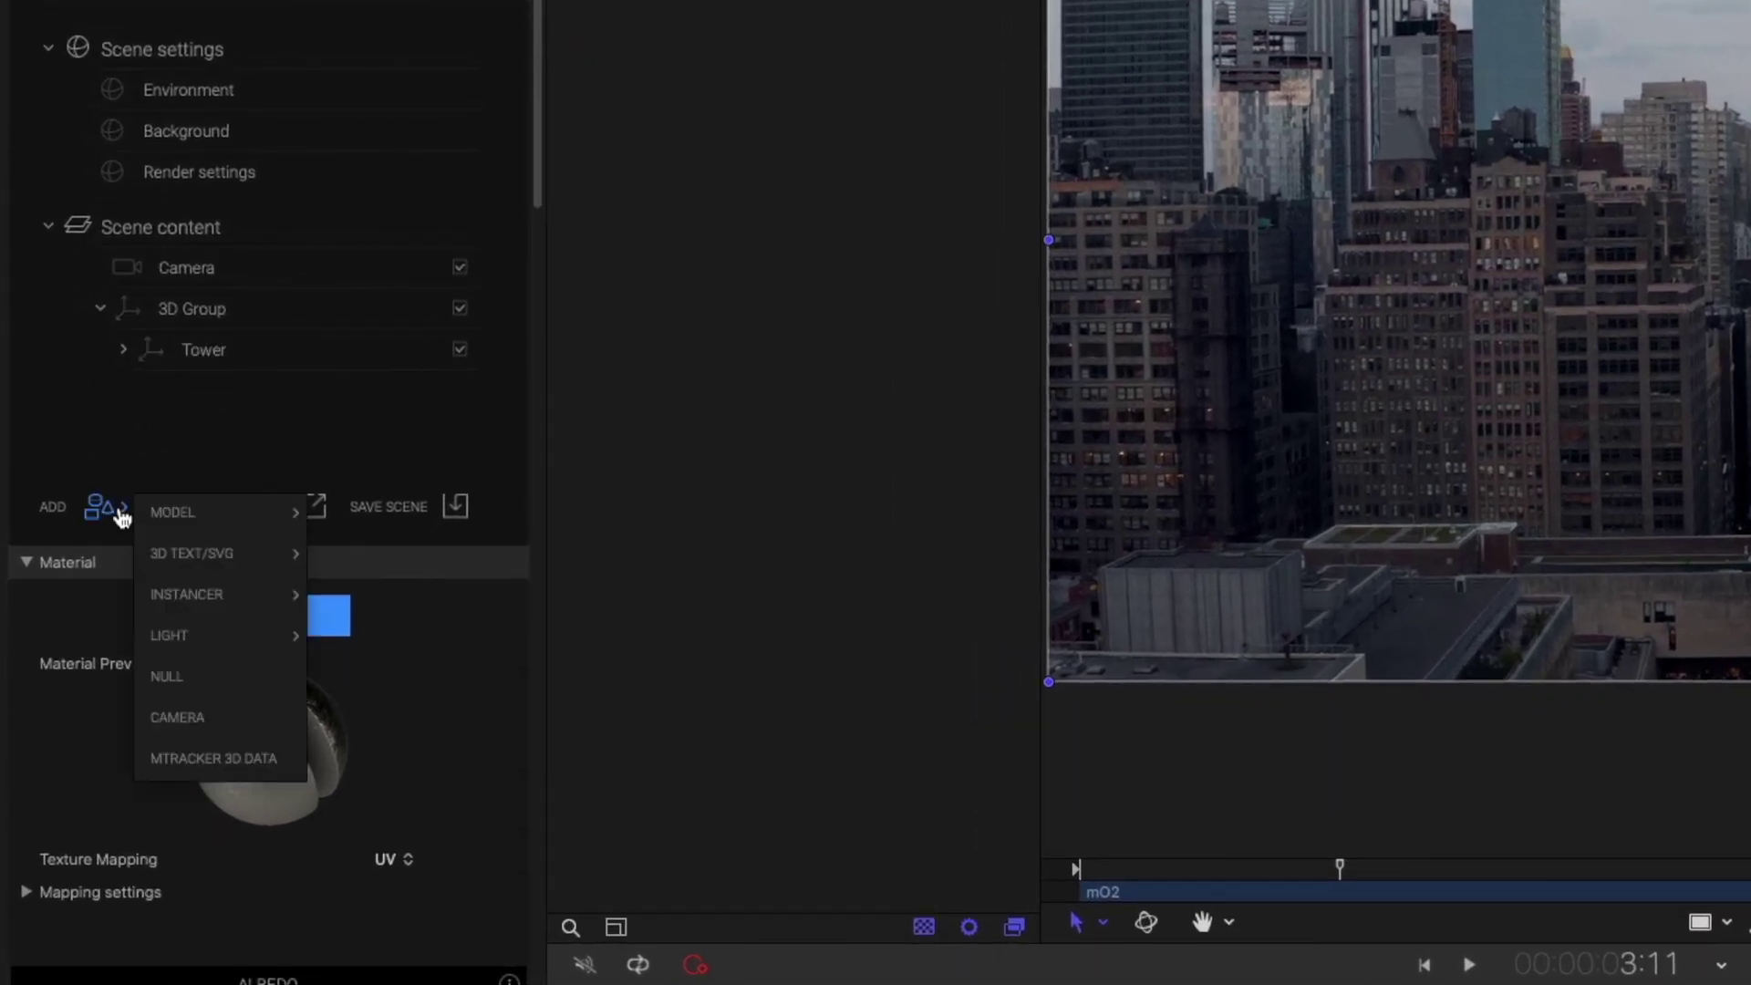
pyautogui.moveTo(212, 511)
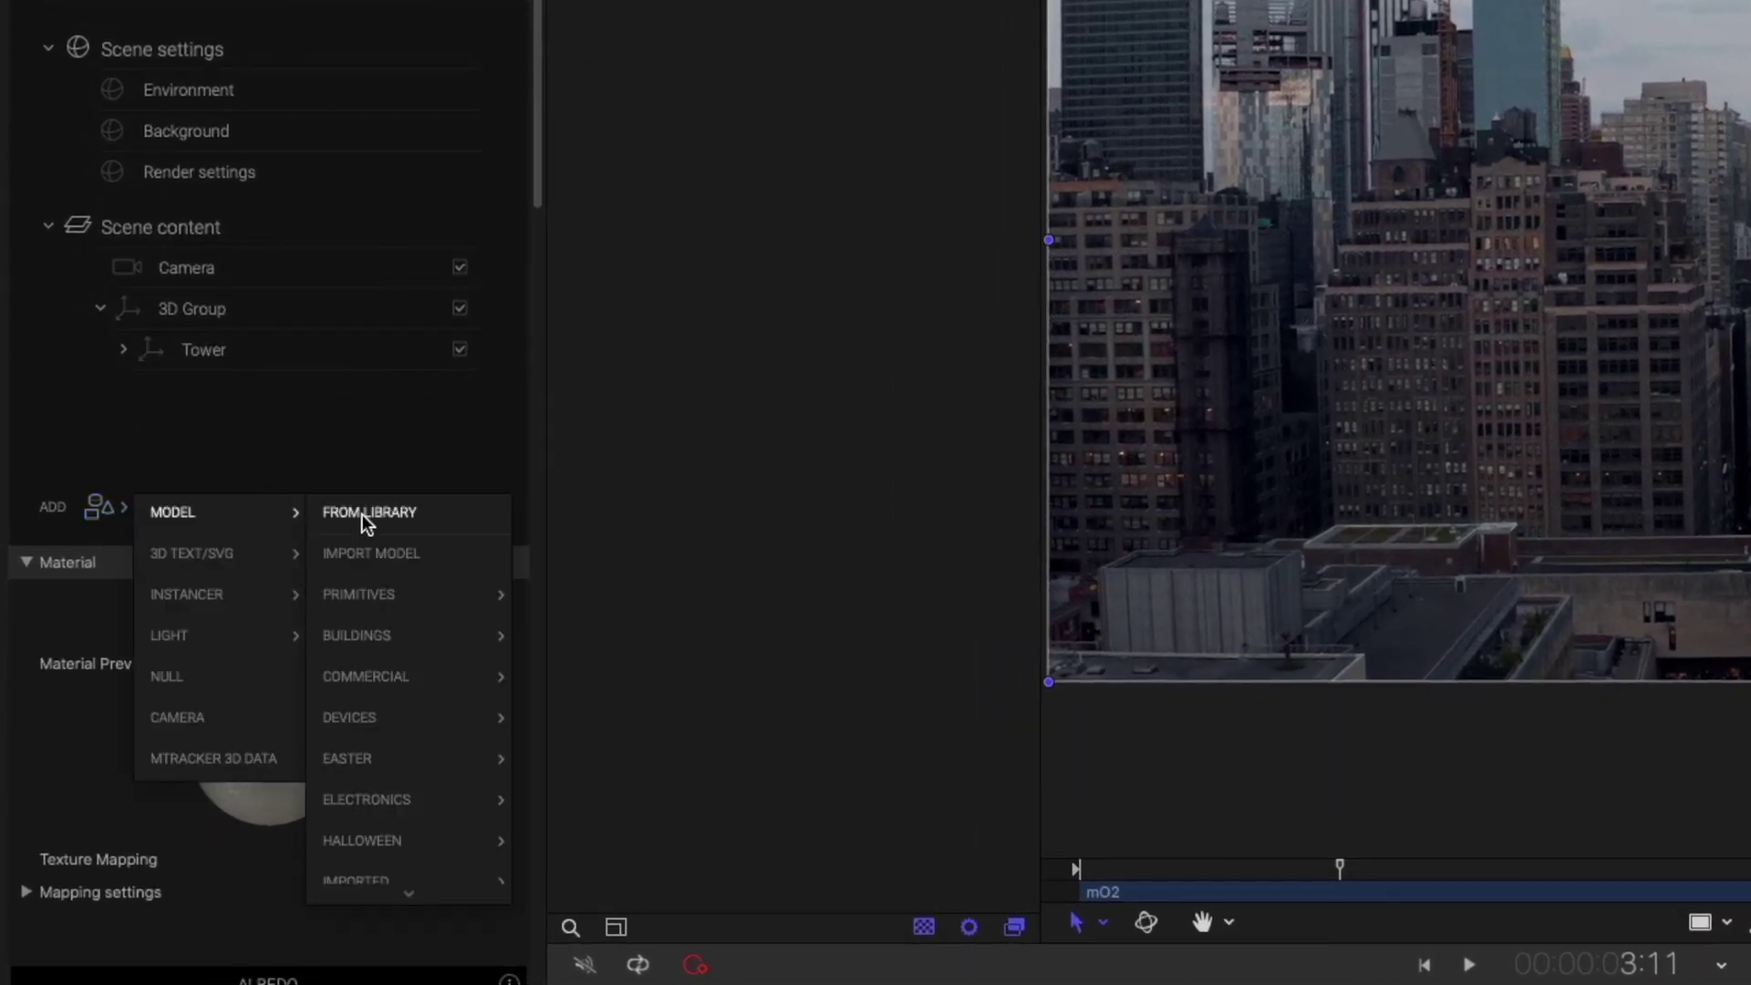
pyautogui.moveTo(376, 679)
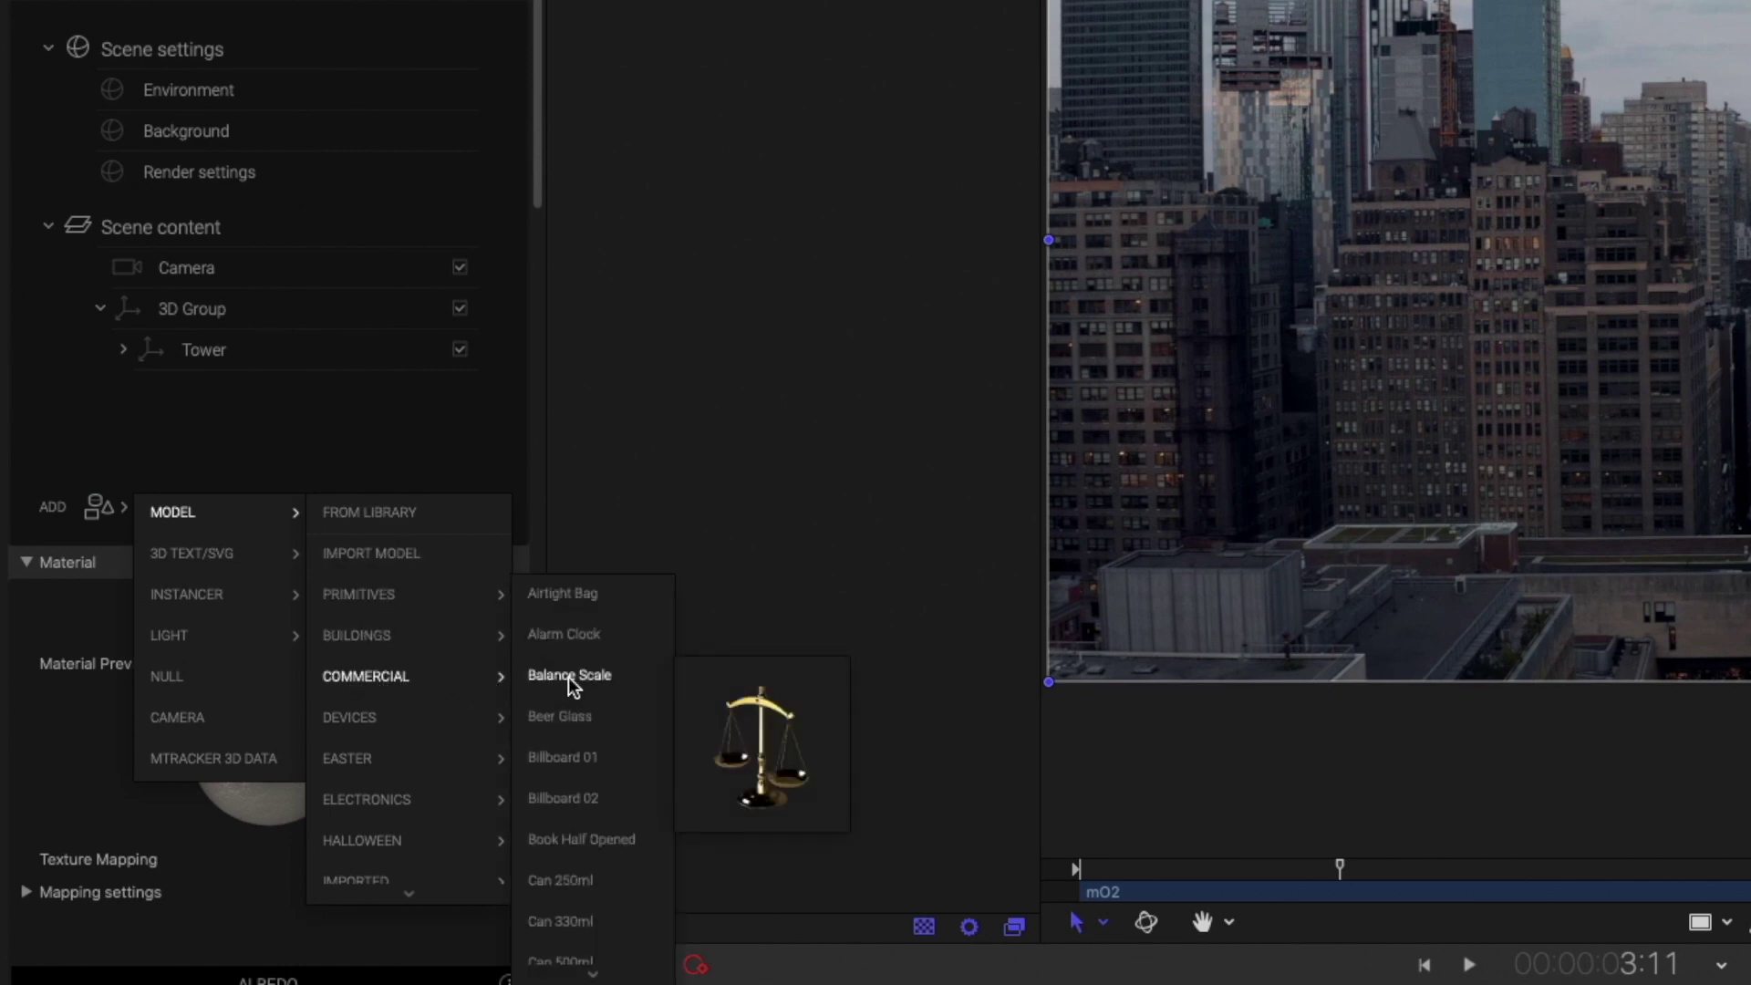
pyautogui.click(586, 757)
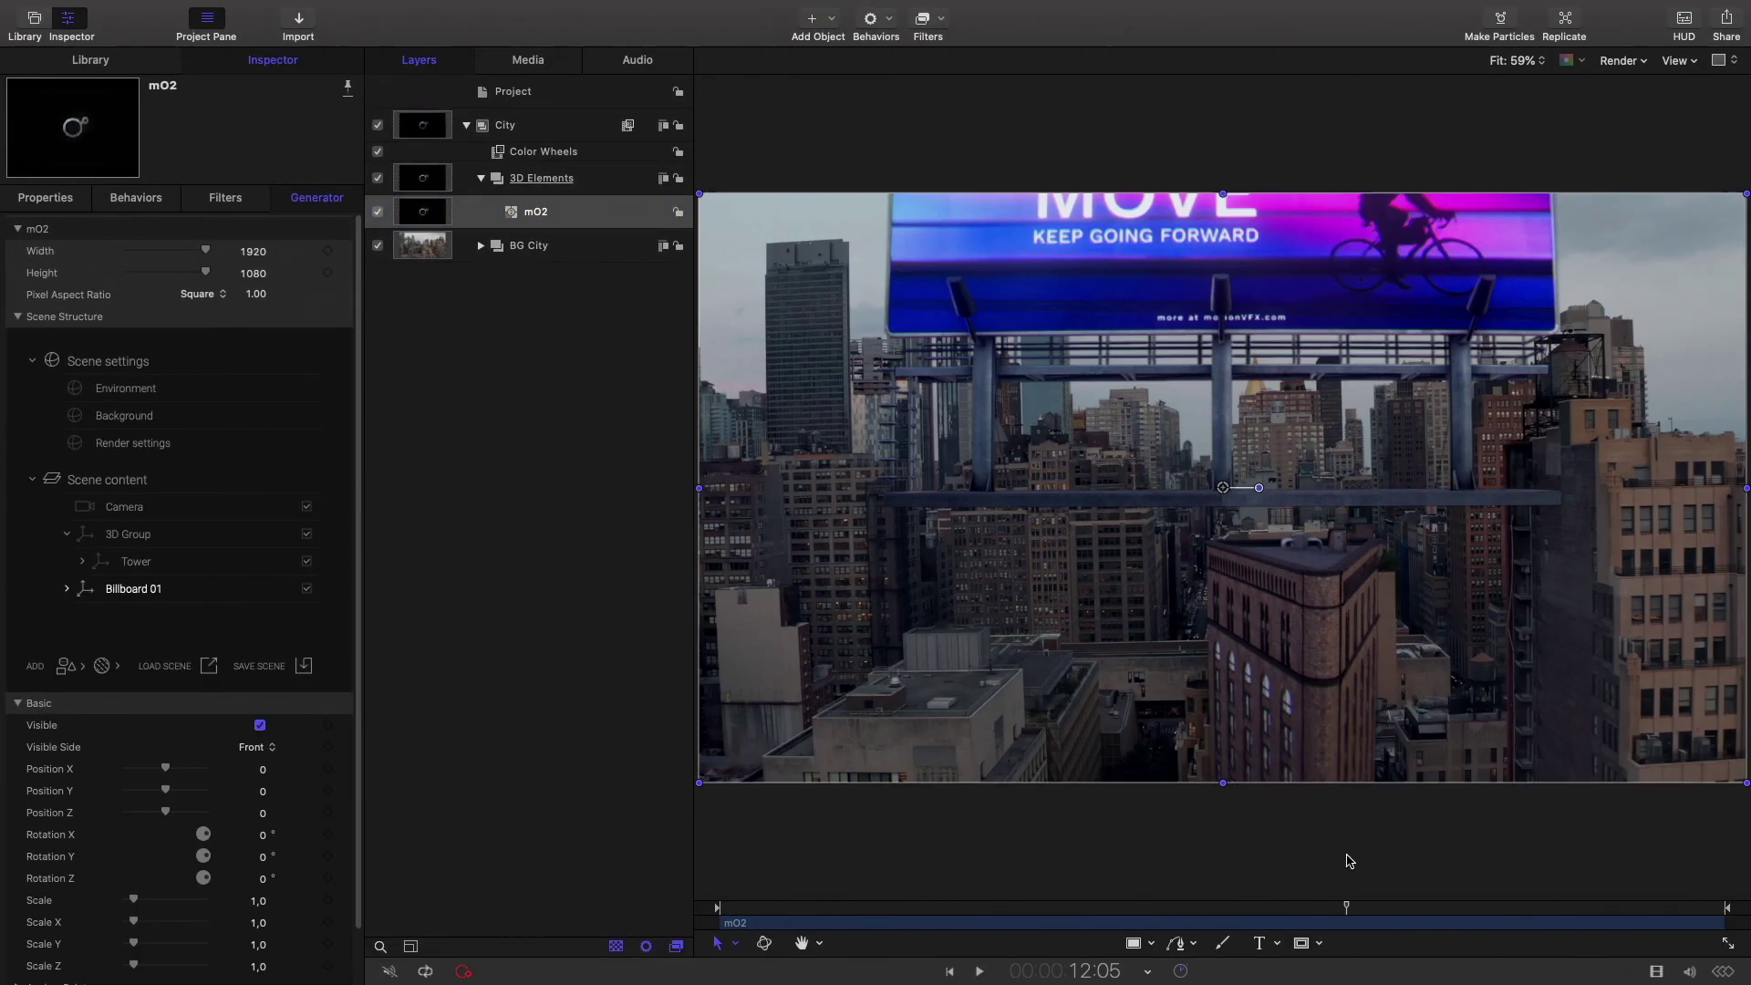
# Nest Billboard 01 inside the 3D Group and reset its Position X, Y and Z to 0.
pyautogui.moveTo(1348, 860); pyautogui.dragTo(1748, 837)
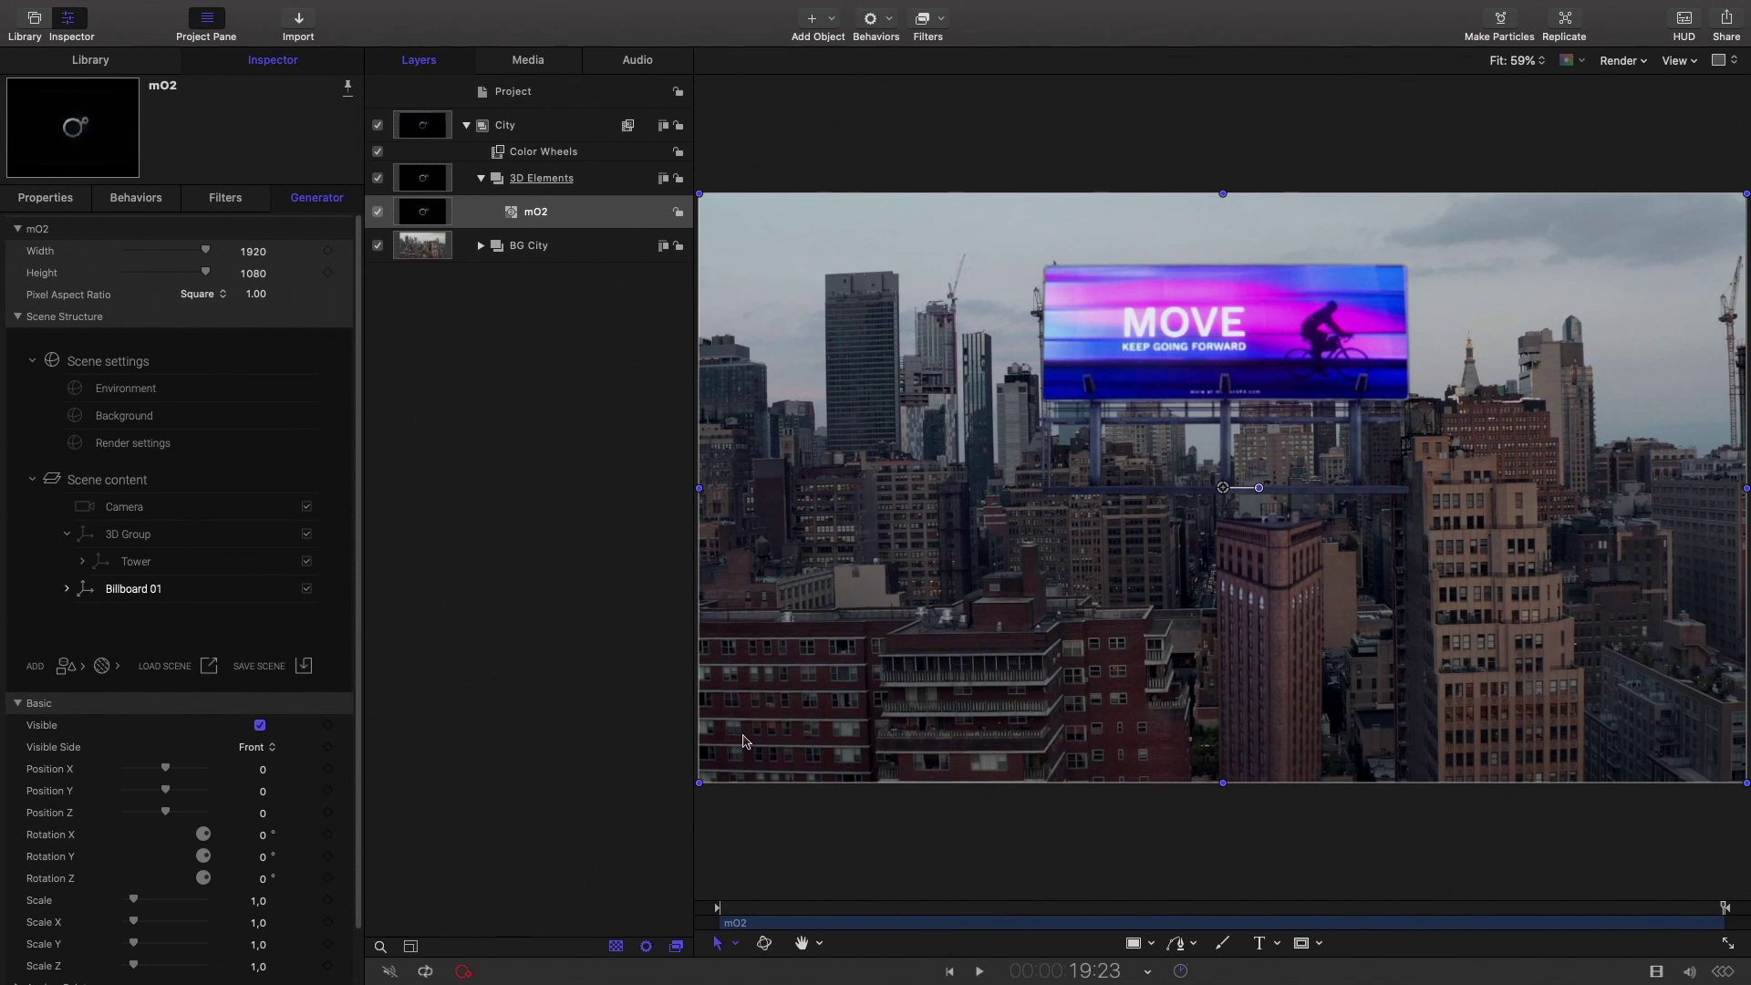
pyautogui.moveTo(125, 592); pyautogui.dragTo(128, 543)
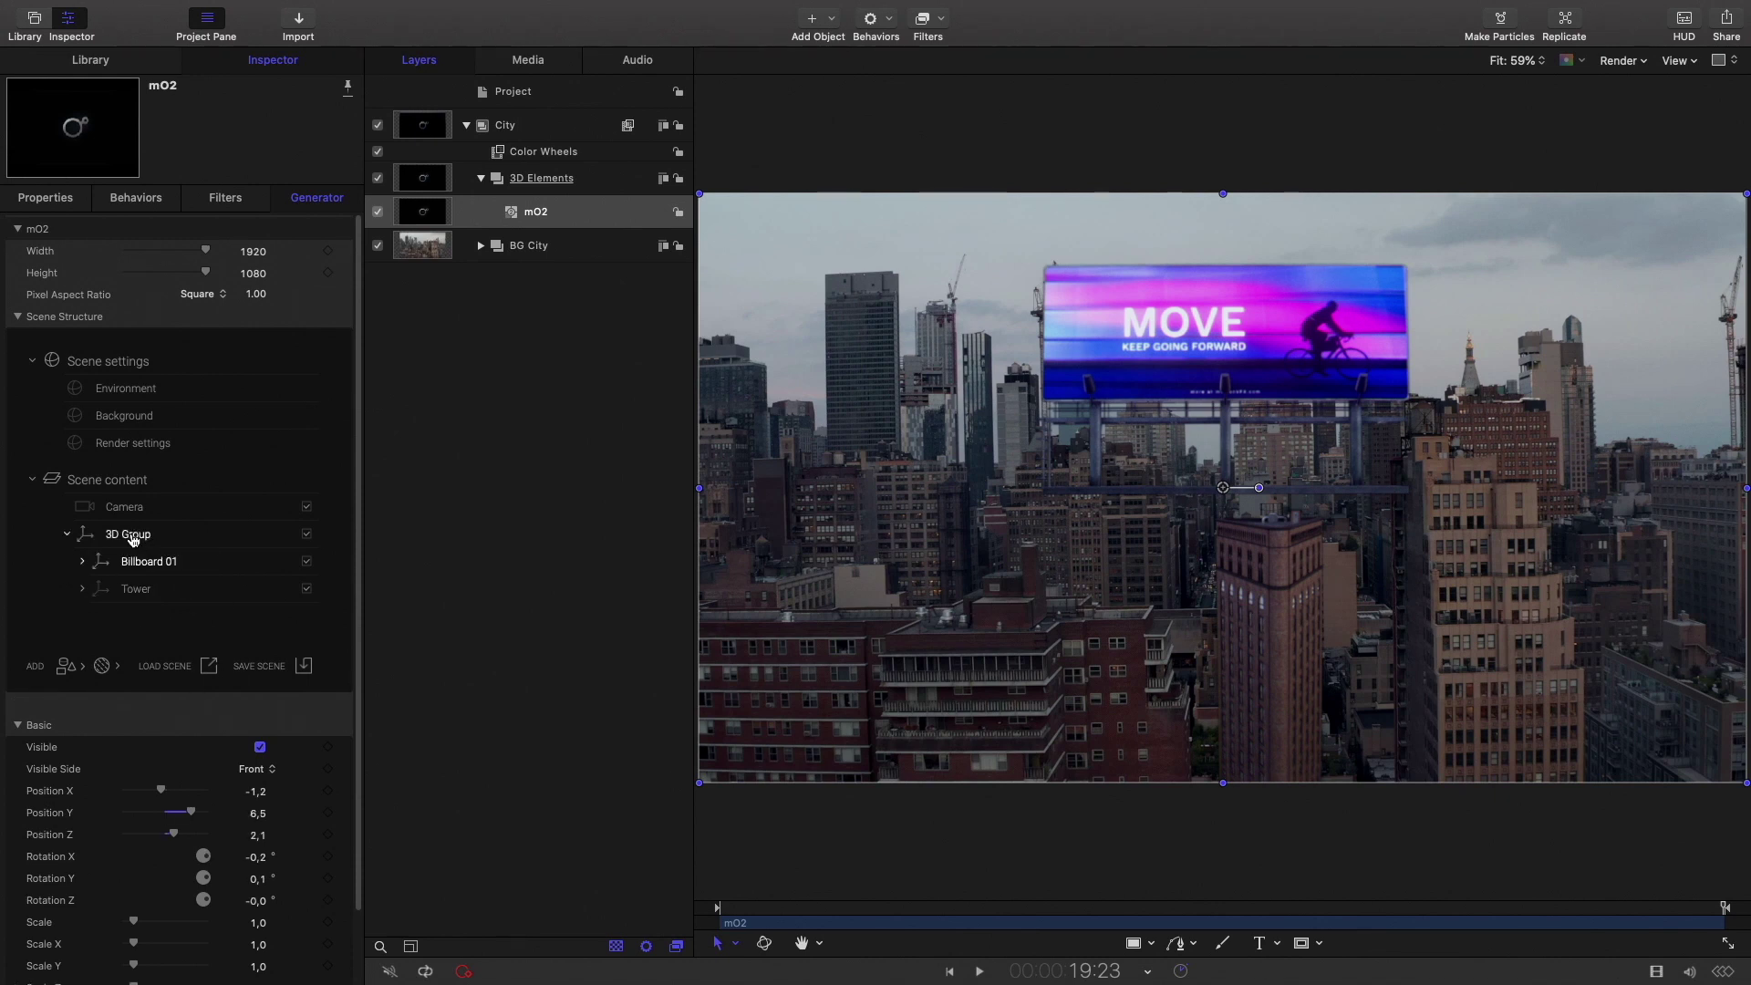
pyautogui.click(258, 791)
pyautogui.write('0')
pyautogui.press('Tab')
pyautogui.write('0')
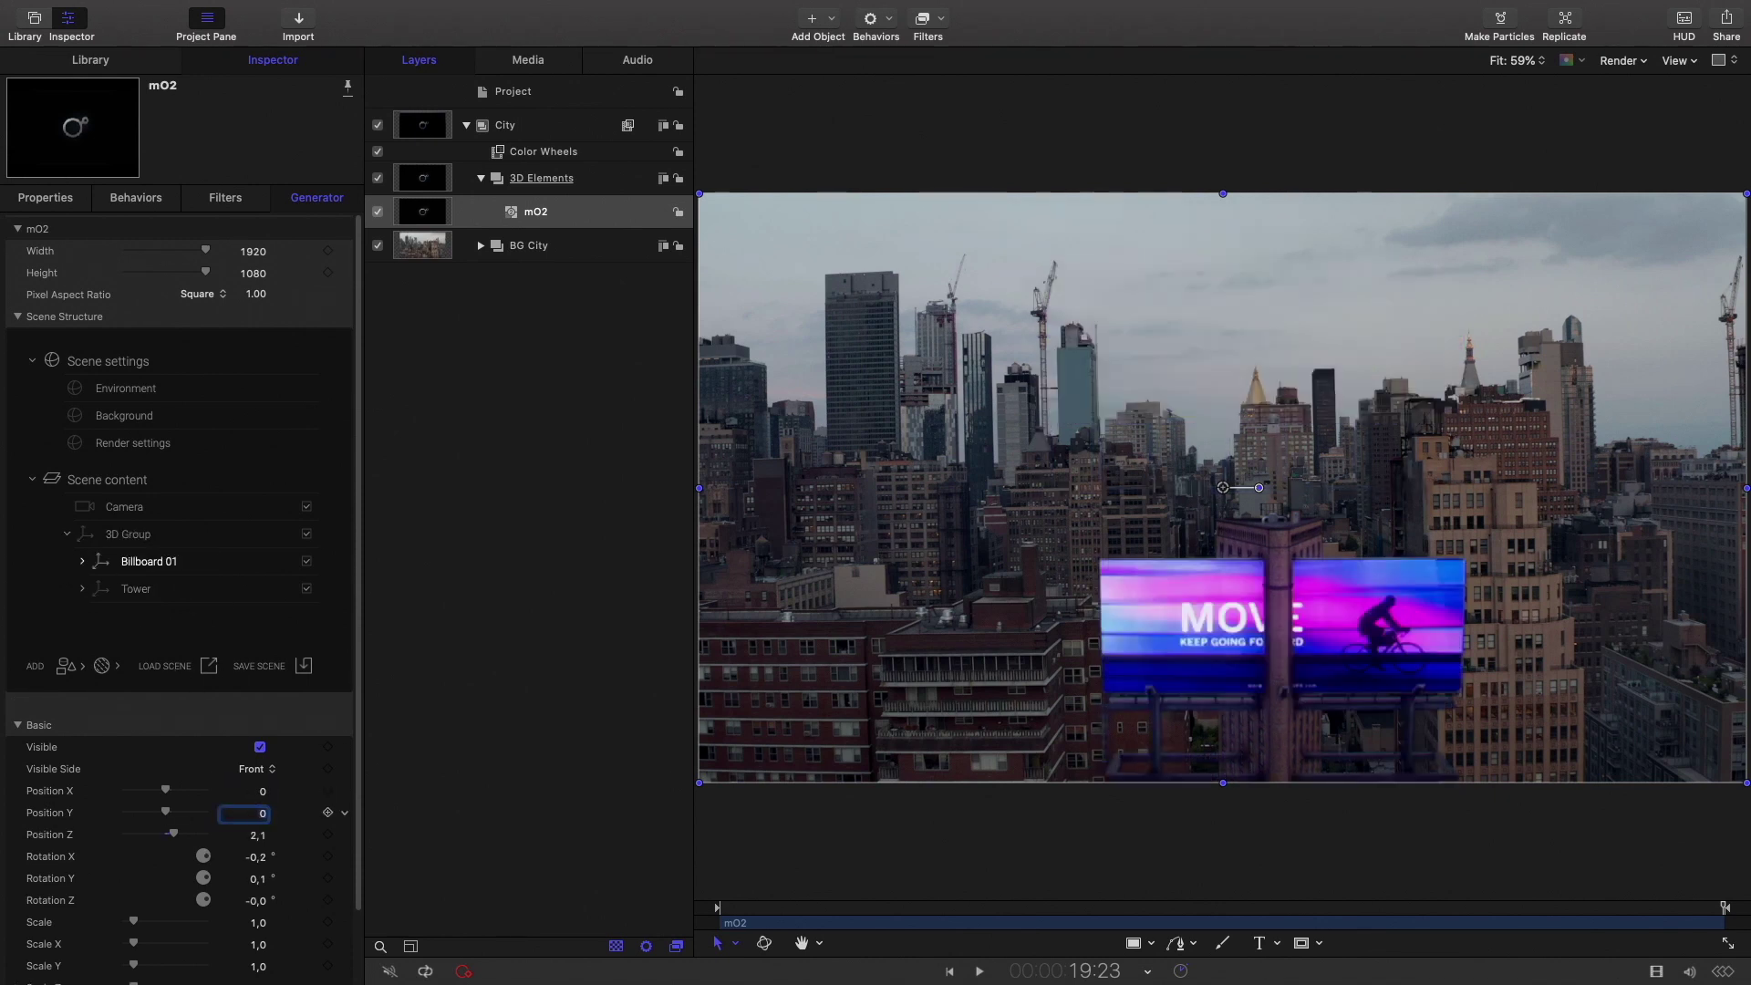
pyautogui.press('Tab')
pyautogui.write('0')
pyautogui.press('Return')
pyautogui.click(1182, 907)
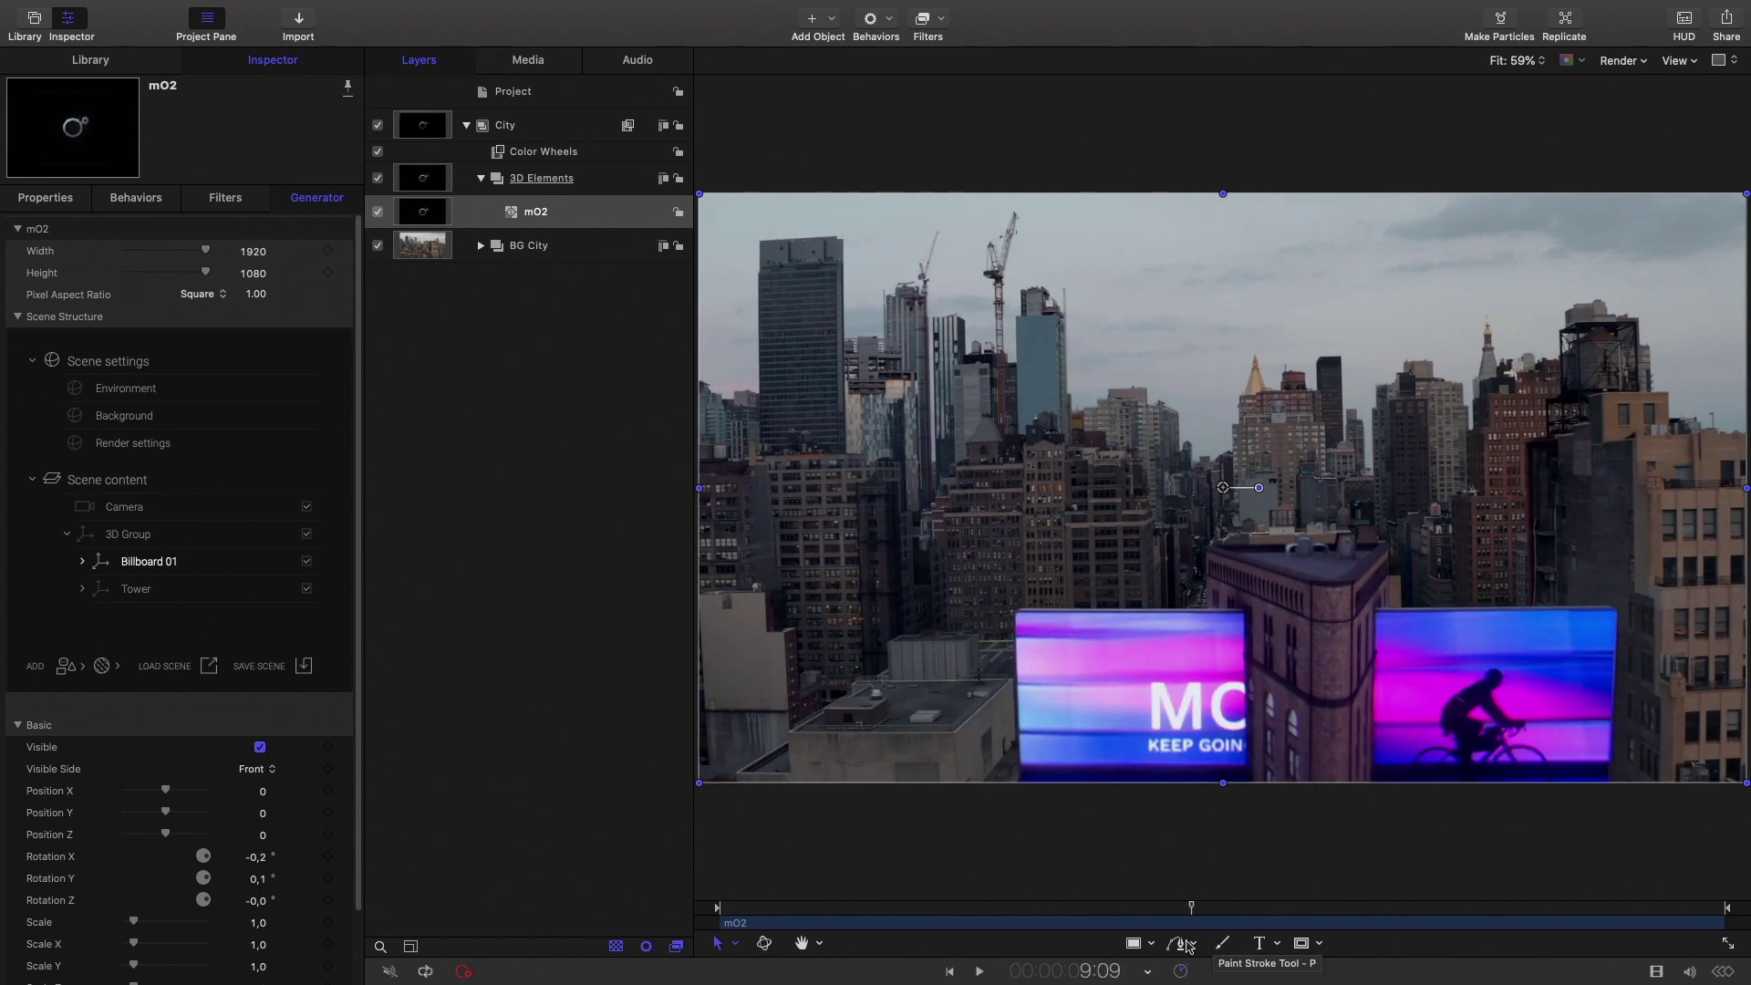
# Scale Billboard 01 down to 0.2 and raise its Position Y to 5.6.
pyautogui.click(258, 923)
pyautogui.write('0,1')
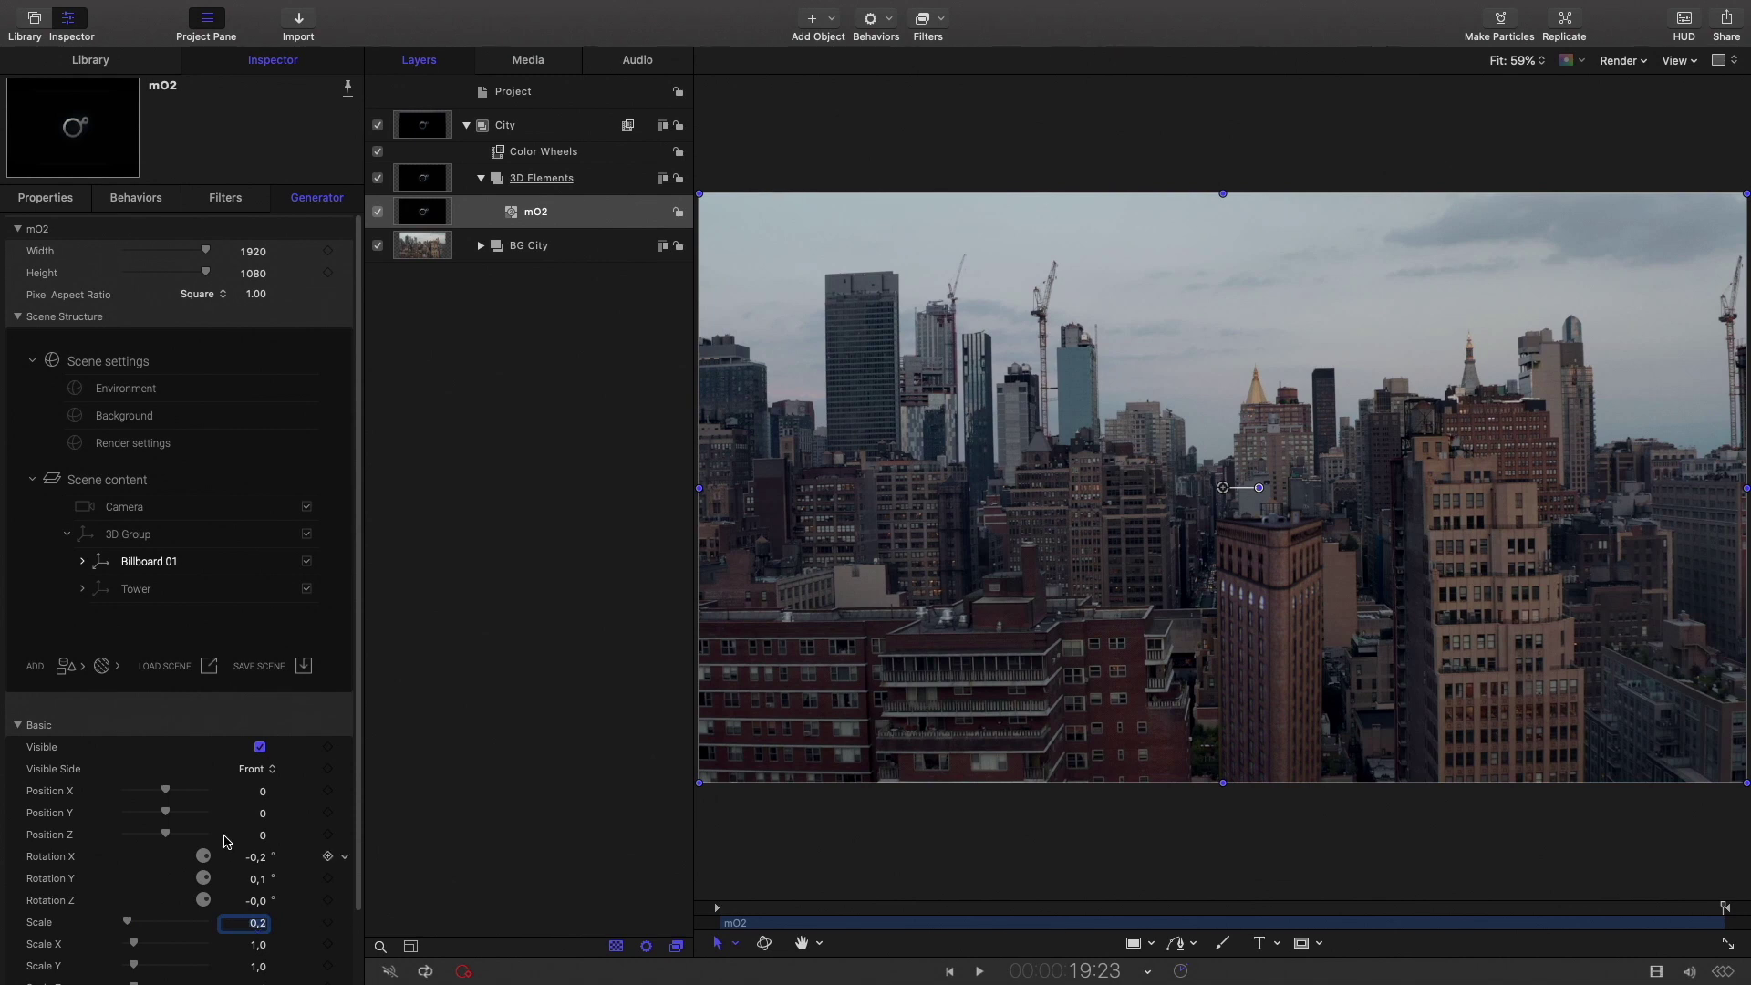
pyautogui.moveTo(260, 813); pyautogui.dragTo(272, 813)
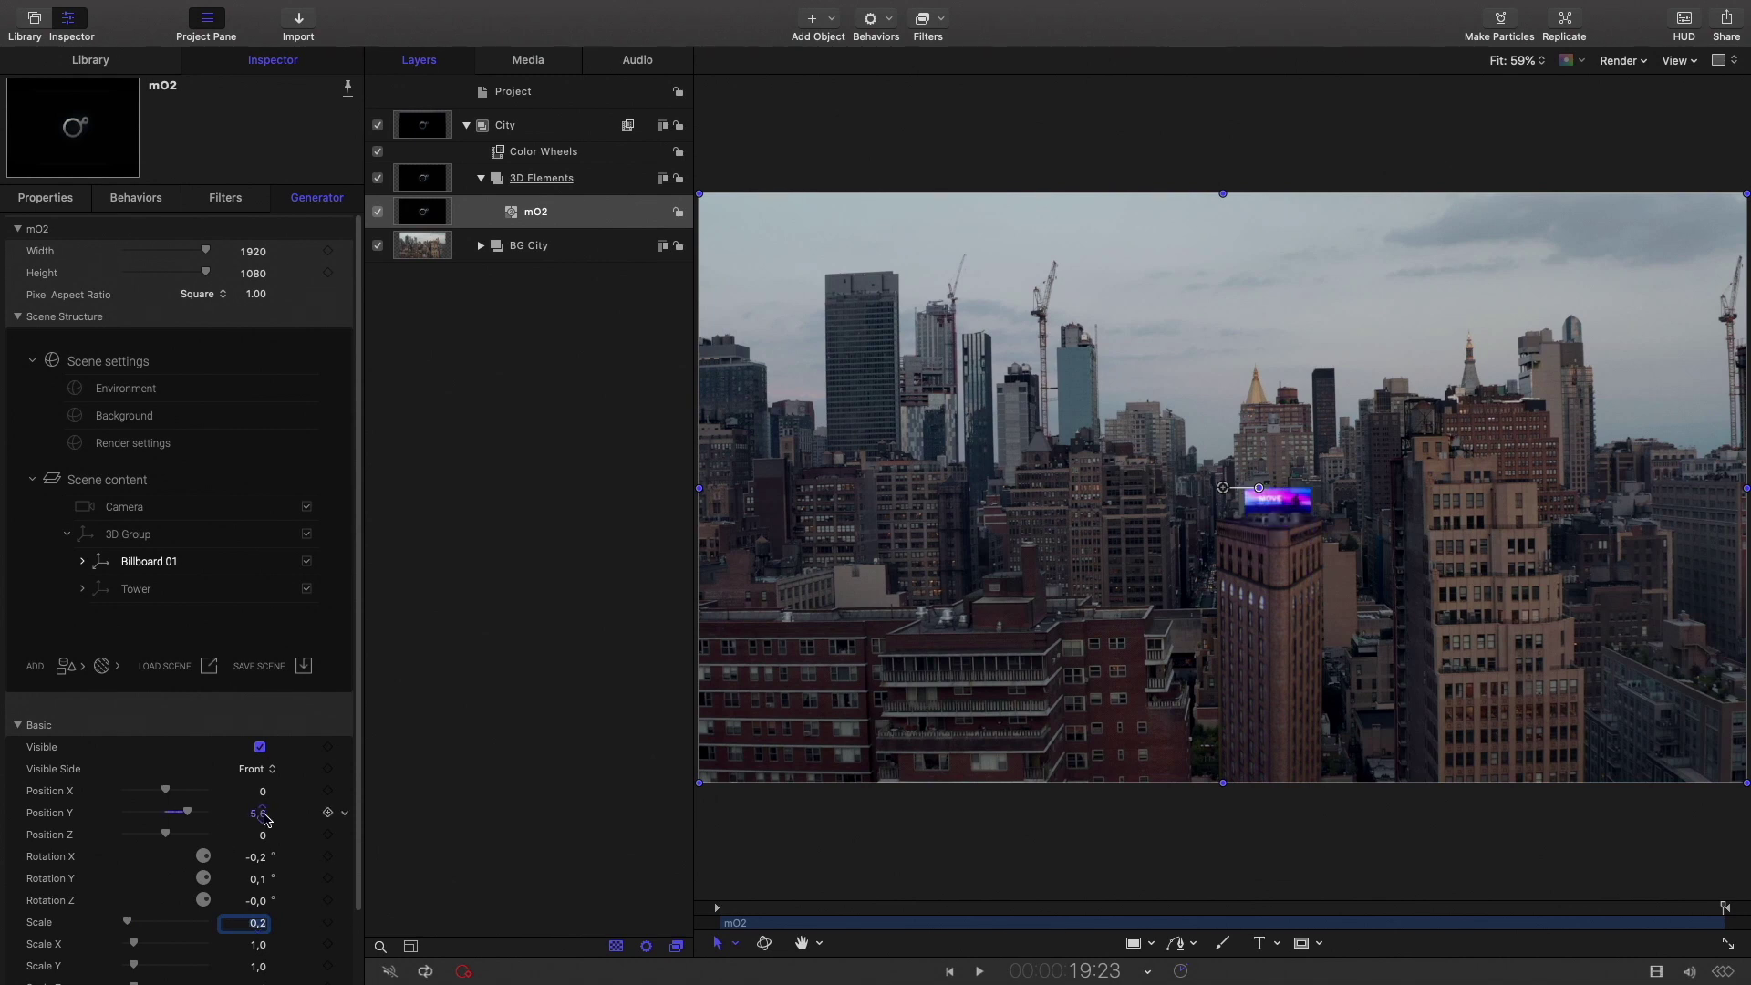
# At frame 3:03, turn Billboard 01 to about -69° around Y and reset its Rotation X and Z to 0.
pyautogui.moveTo(1047, 907); pyautogui.dragTo(876, 909)
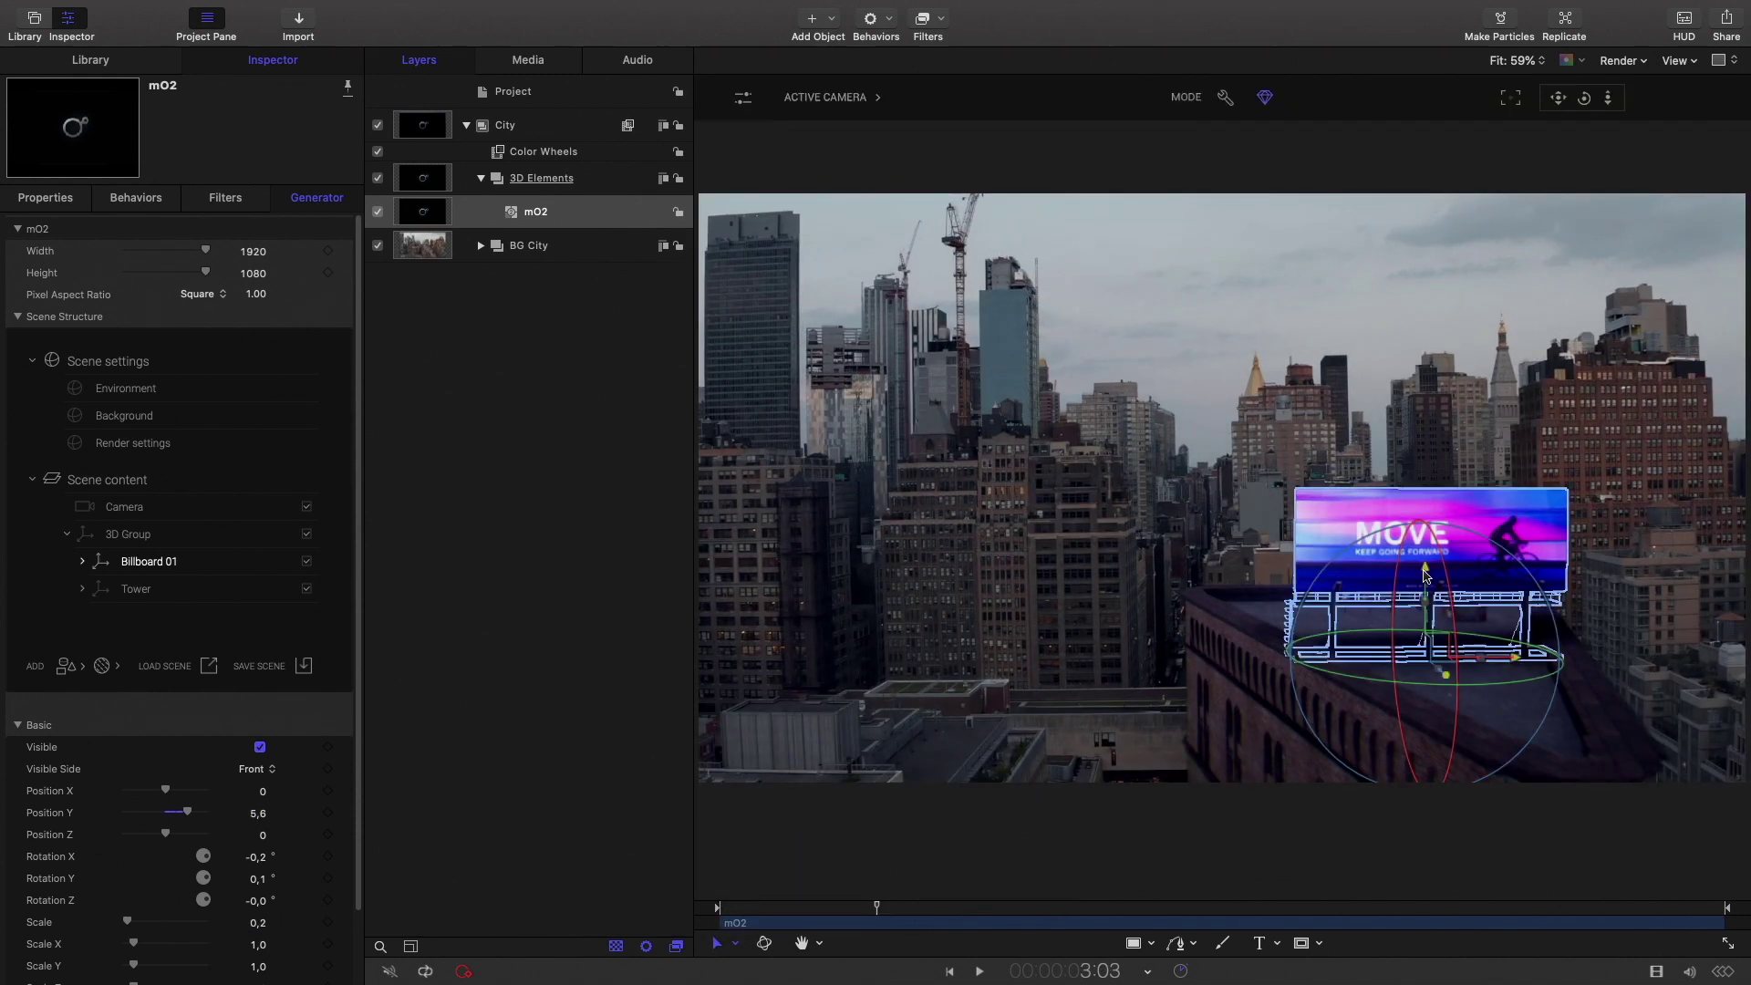
pyautogui.moveTo(1507, 683); pyautogui.dragTo(1349, 686)
pyautogui.doubleClick(242, 900)
pyautogui.write('0')
pyautogui.press('Return')
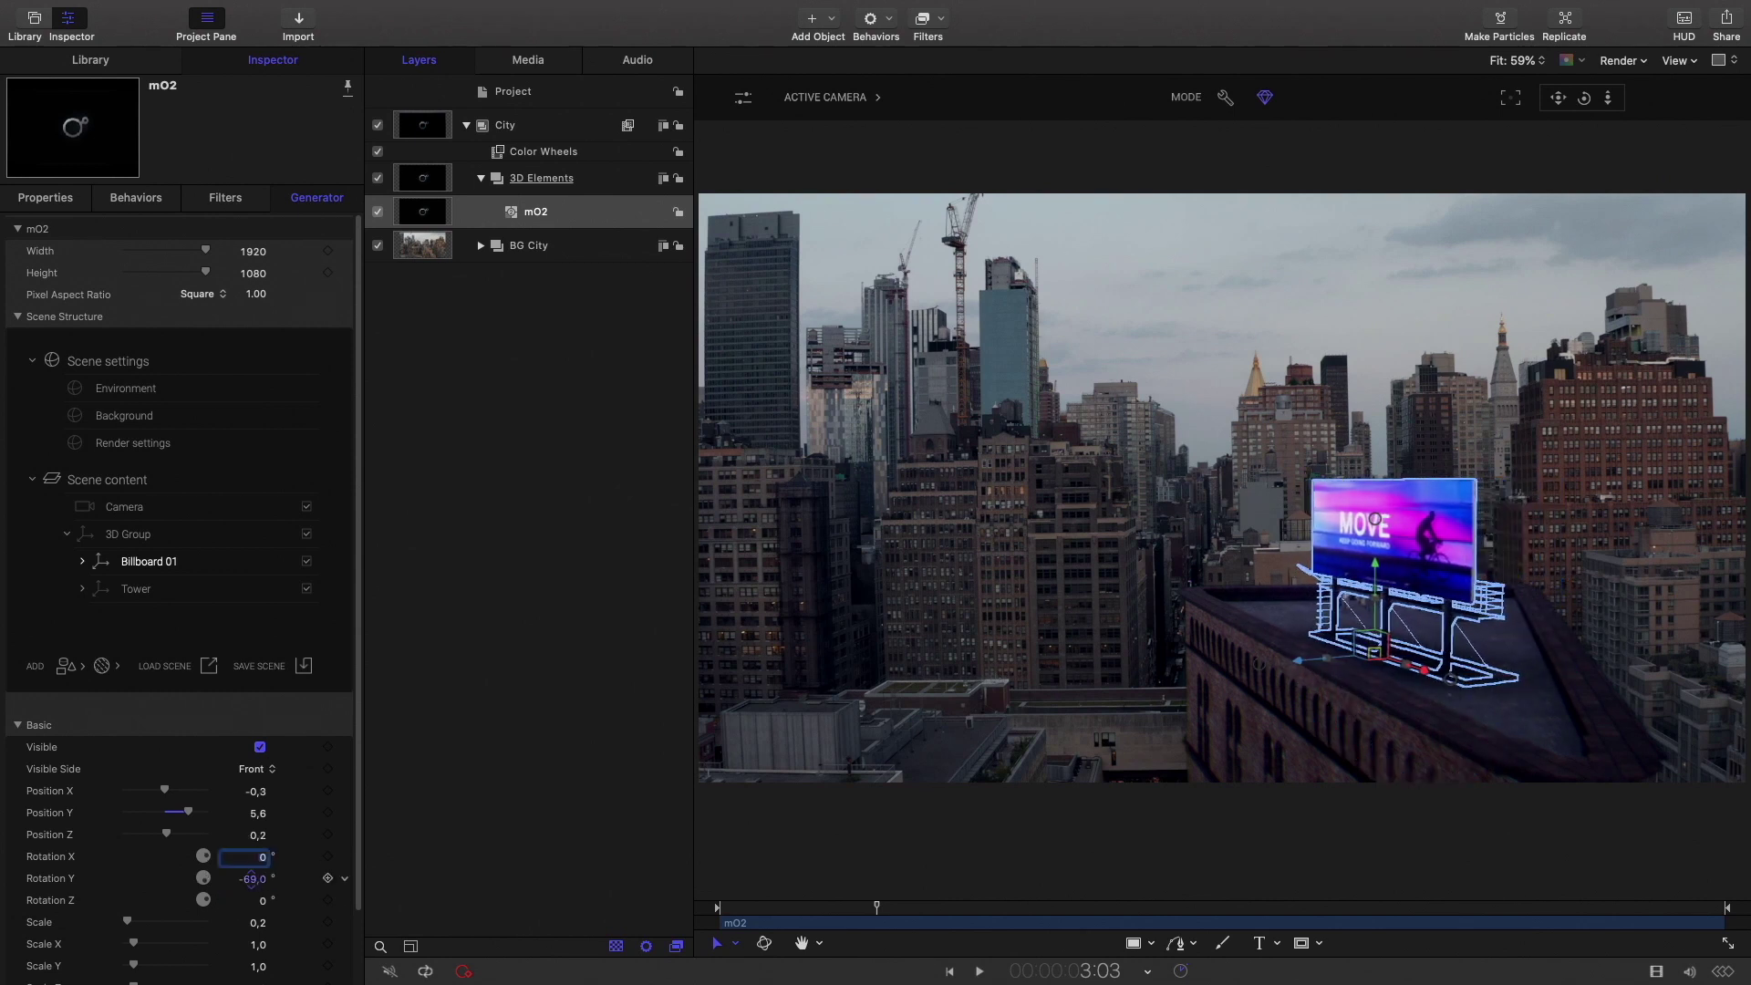
# Place Billboard 01 along the roof edge at Position X -0.5 and Z 0 with Rotation Y -71.5°, checking the fit on other frames.
pyautogui.moveTo(1377, 584); pyautogui.dragTo(1378, 579)
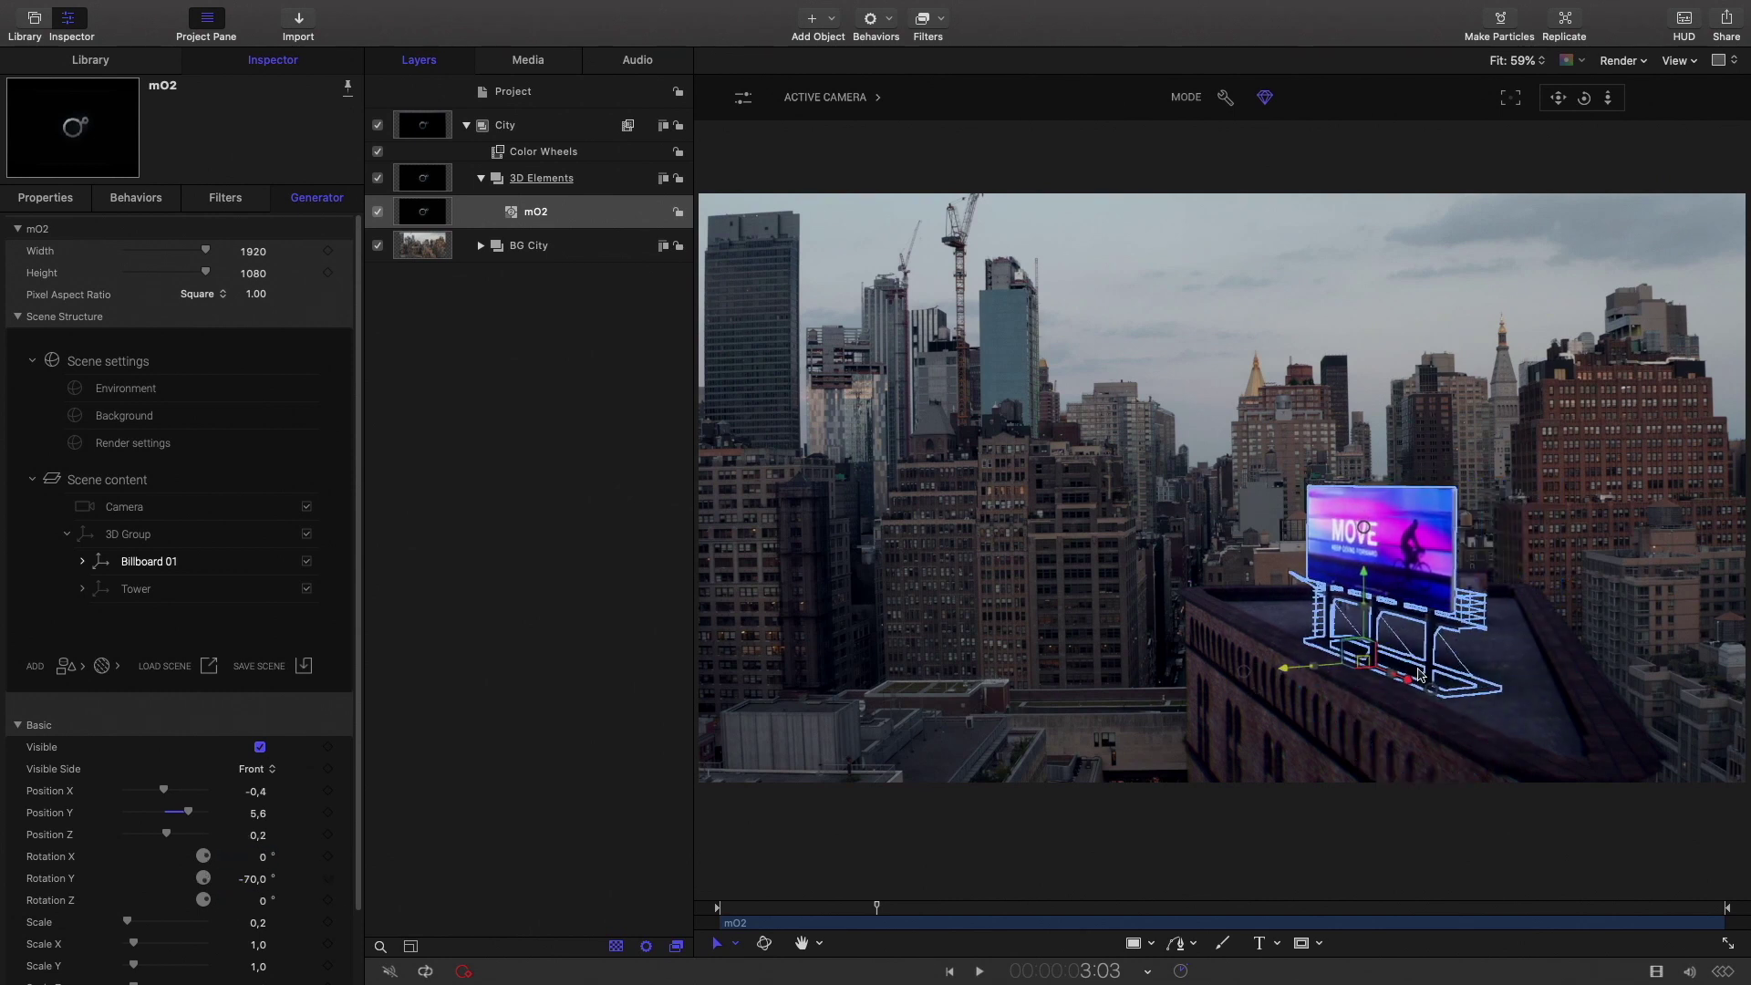
pyautogui.moveTo(1420, 676); pyautogui.dragTo(1399, 668)
pyautogui.moveTo(1224, 663); pyautogui.dragTo(1327, 668)
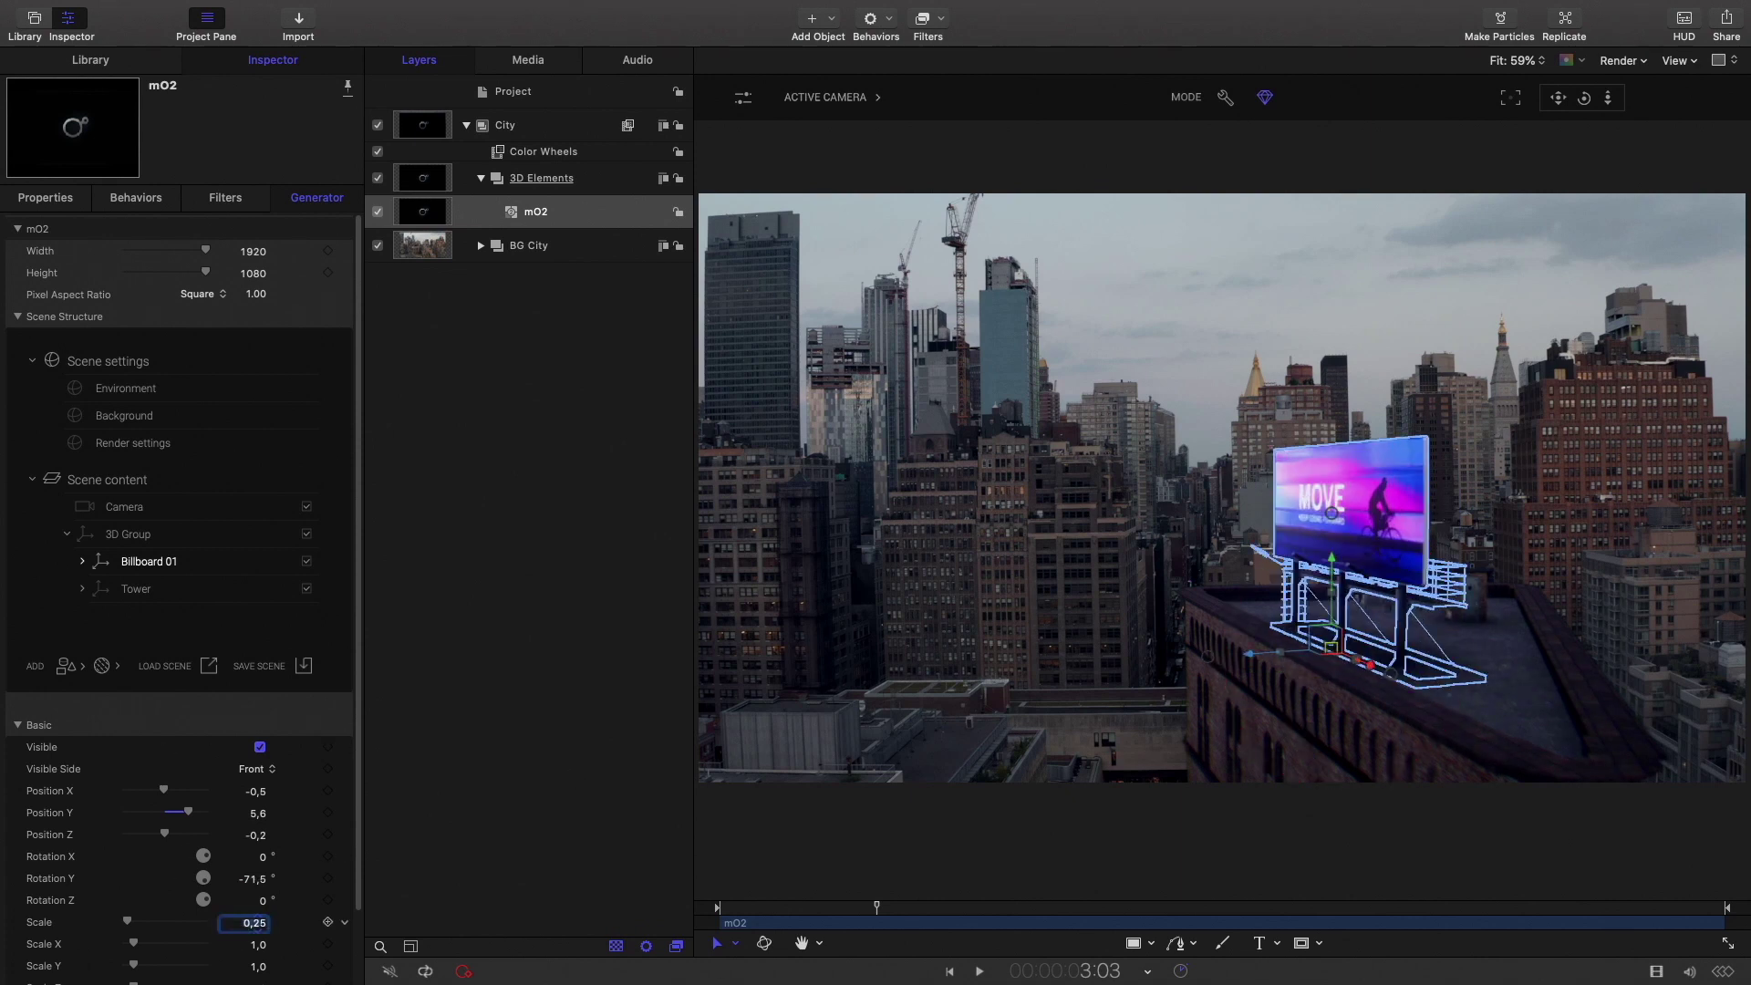
pyautogui.click(790, 906)
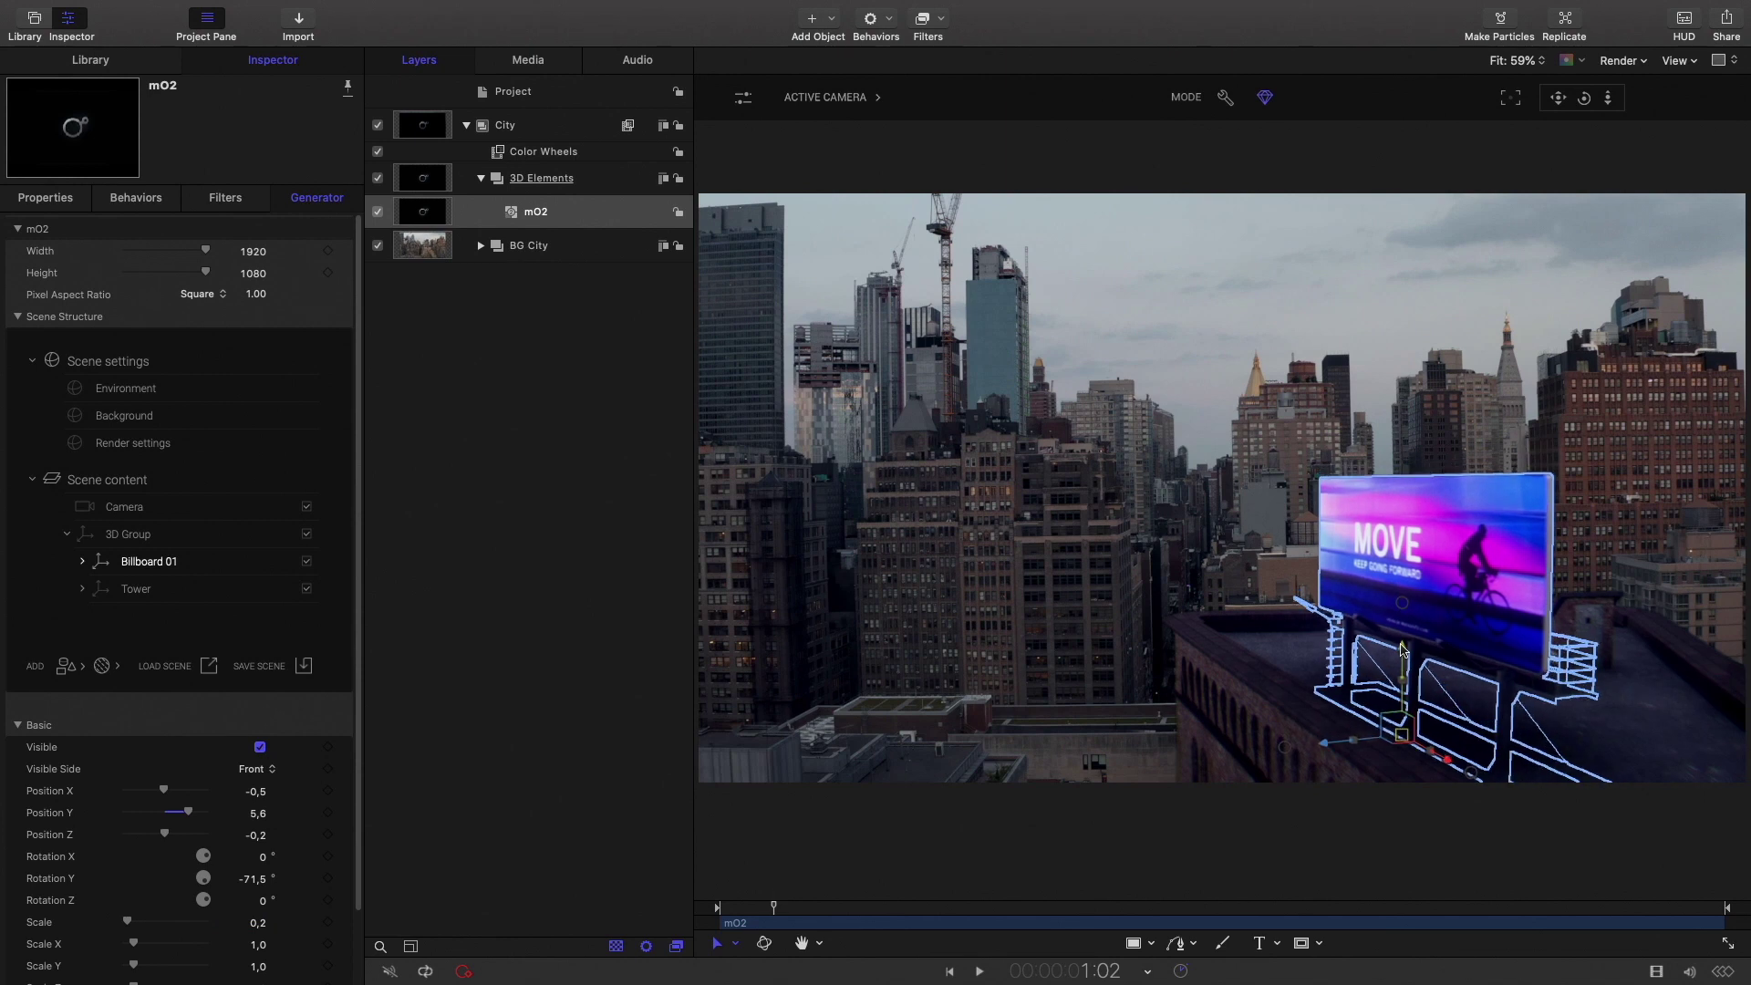
pyautogui.moveTo(777, 906); pyautogui.dragTo(672, 938)
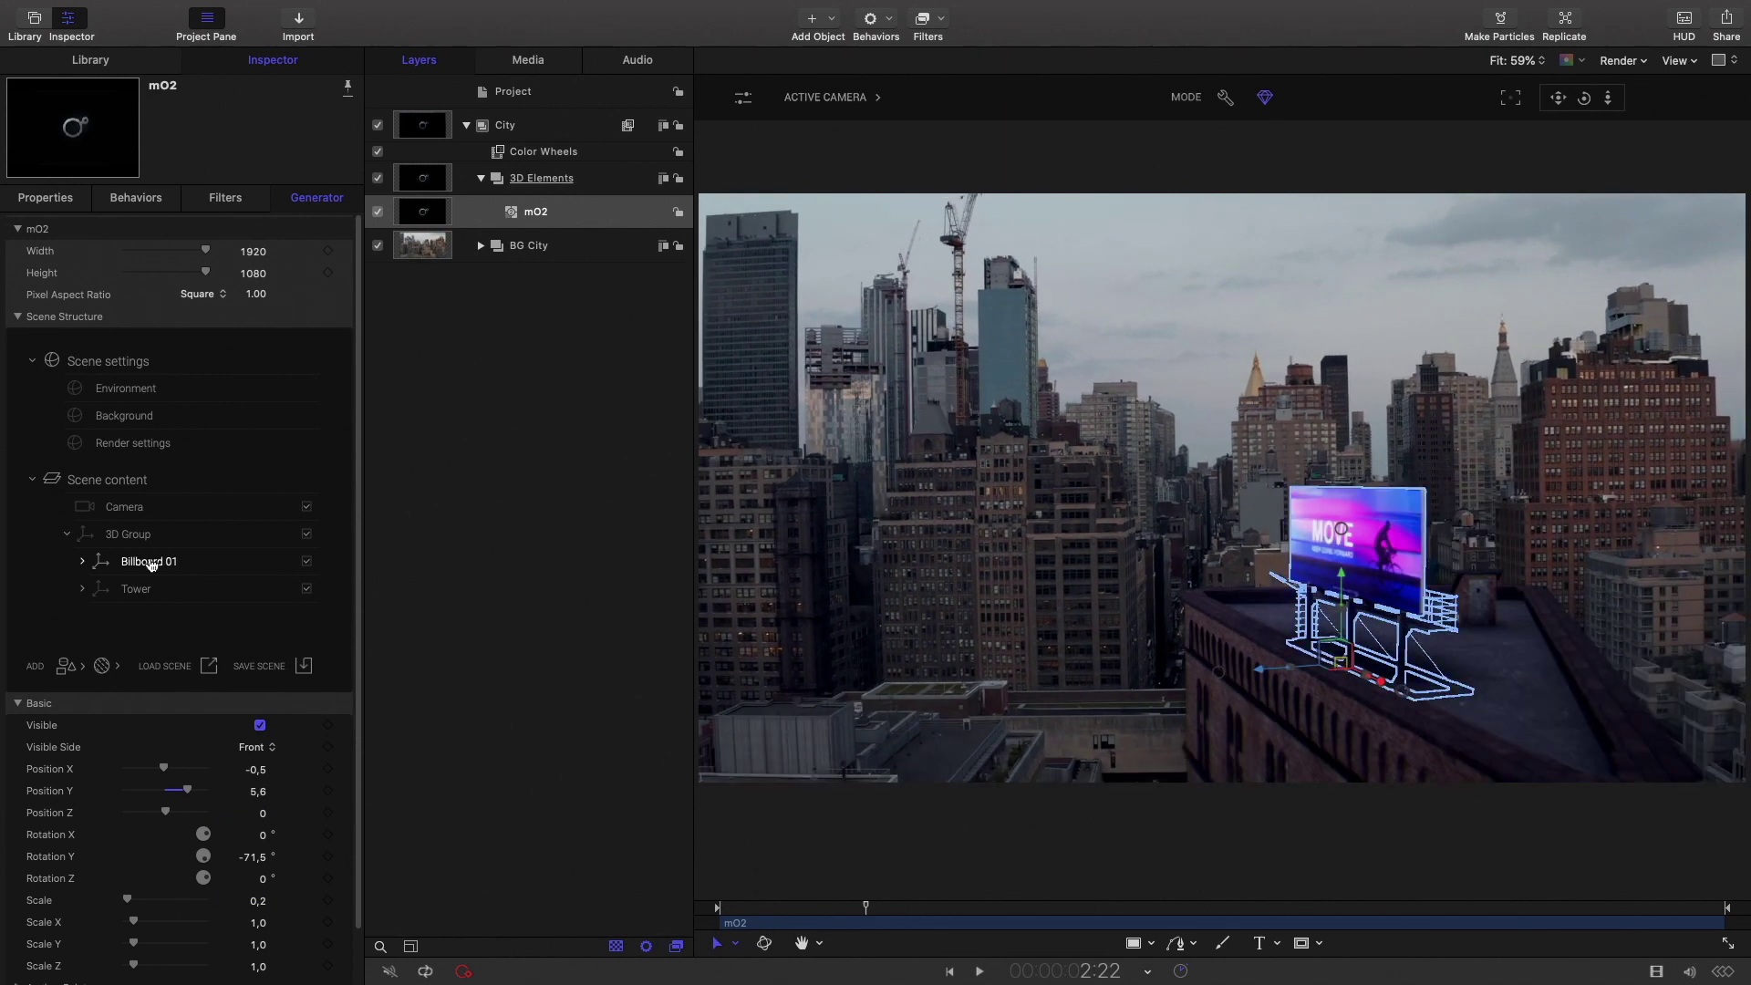
# Expand Billboard 01 in the scene structure to show its parts and set its Position Y to 5.7.
pyautogui.click(82, 560)
pyautogui.scroll(-3, 182, 511)
pyautogui.click(168, 448)
pyautogui.click(260, 814)
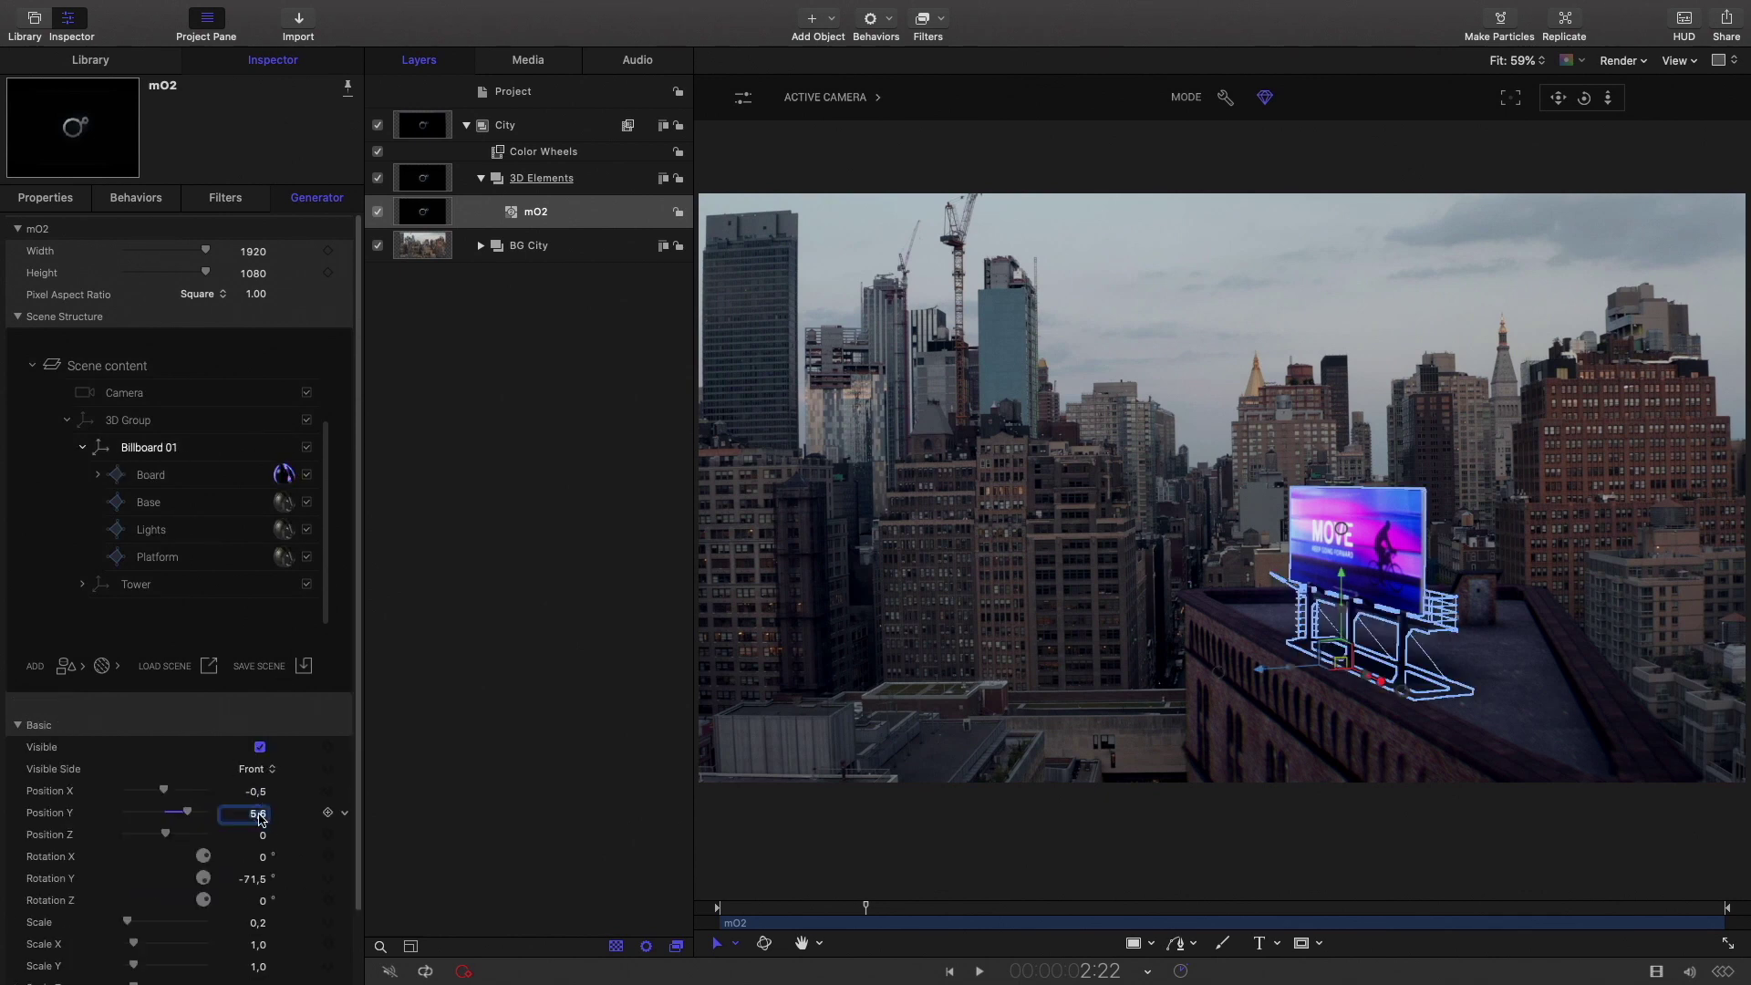
pyautogui.press('Return')
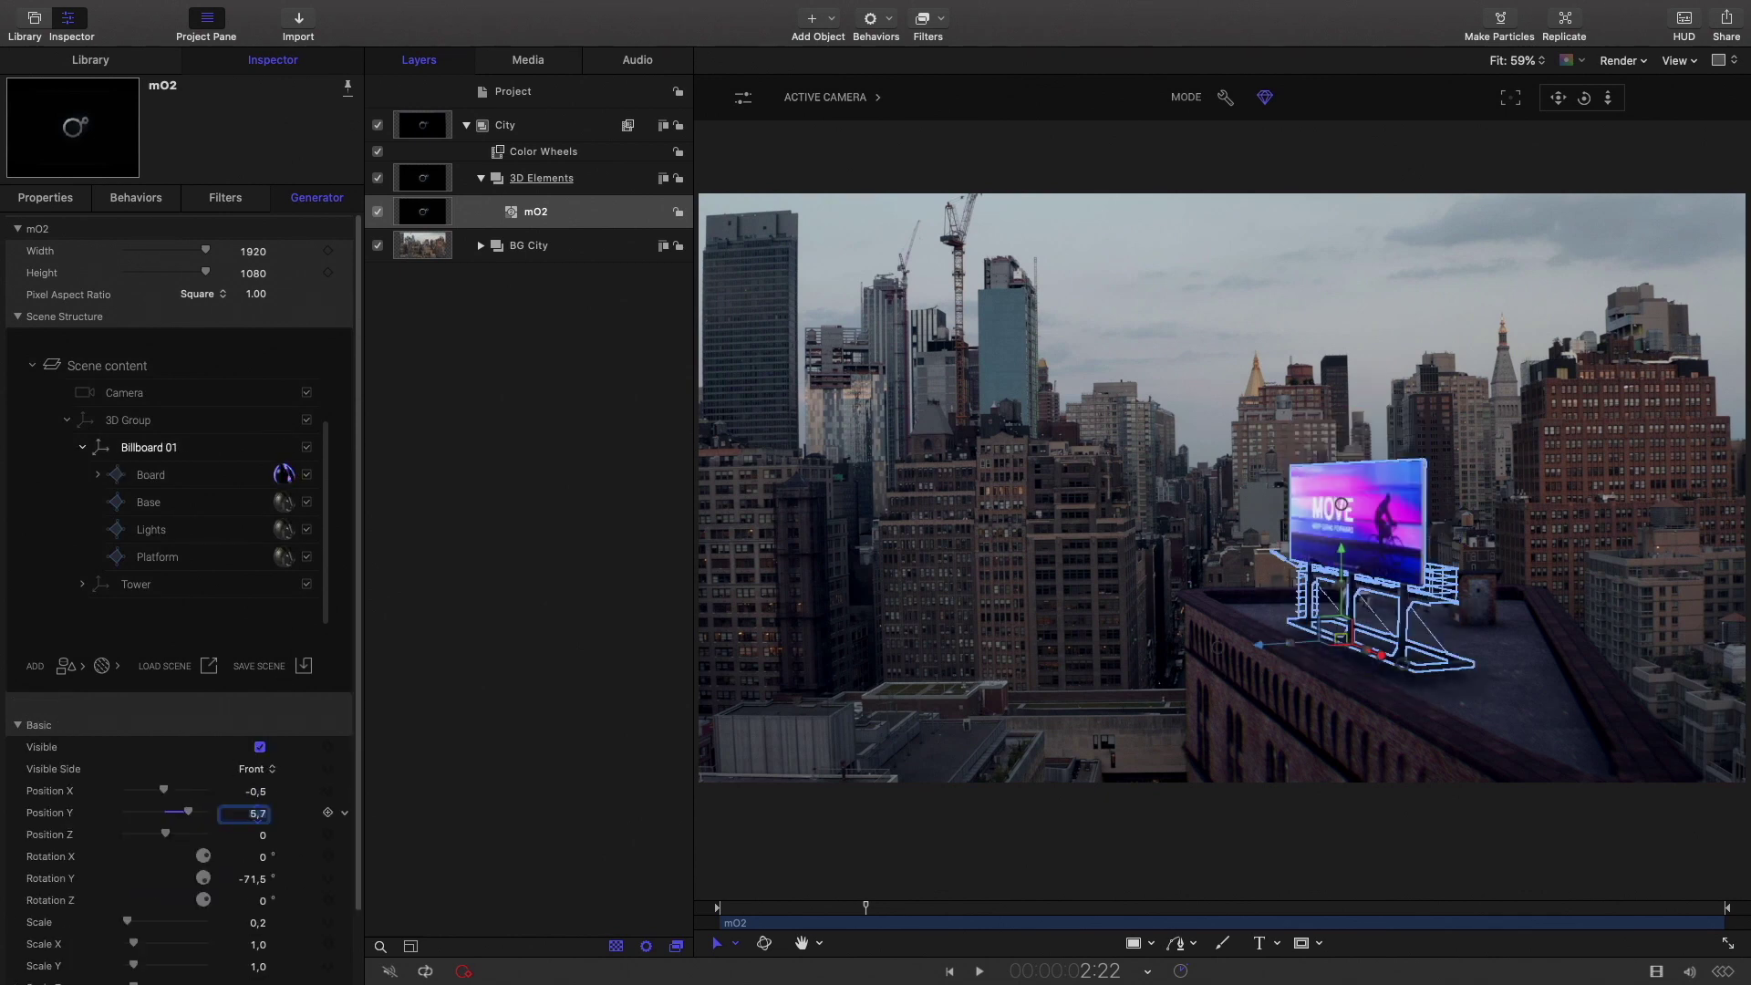
# Replace the Board material's albedo texture with the imported mO2_texture.jpg, saved as mO2_ad in Model Textures / Billboard 01.
pyautogui.click(282, 476)
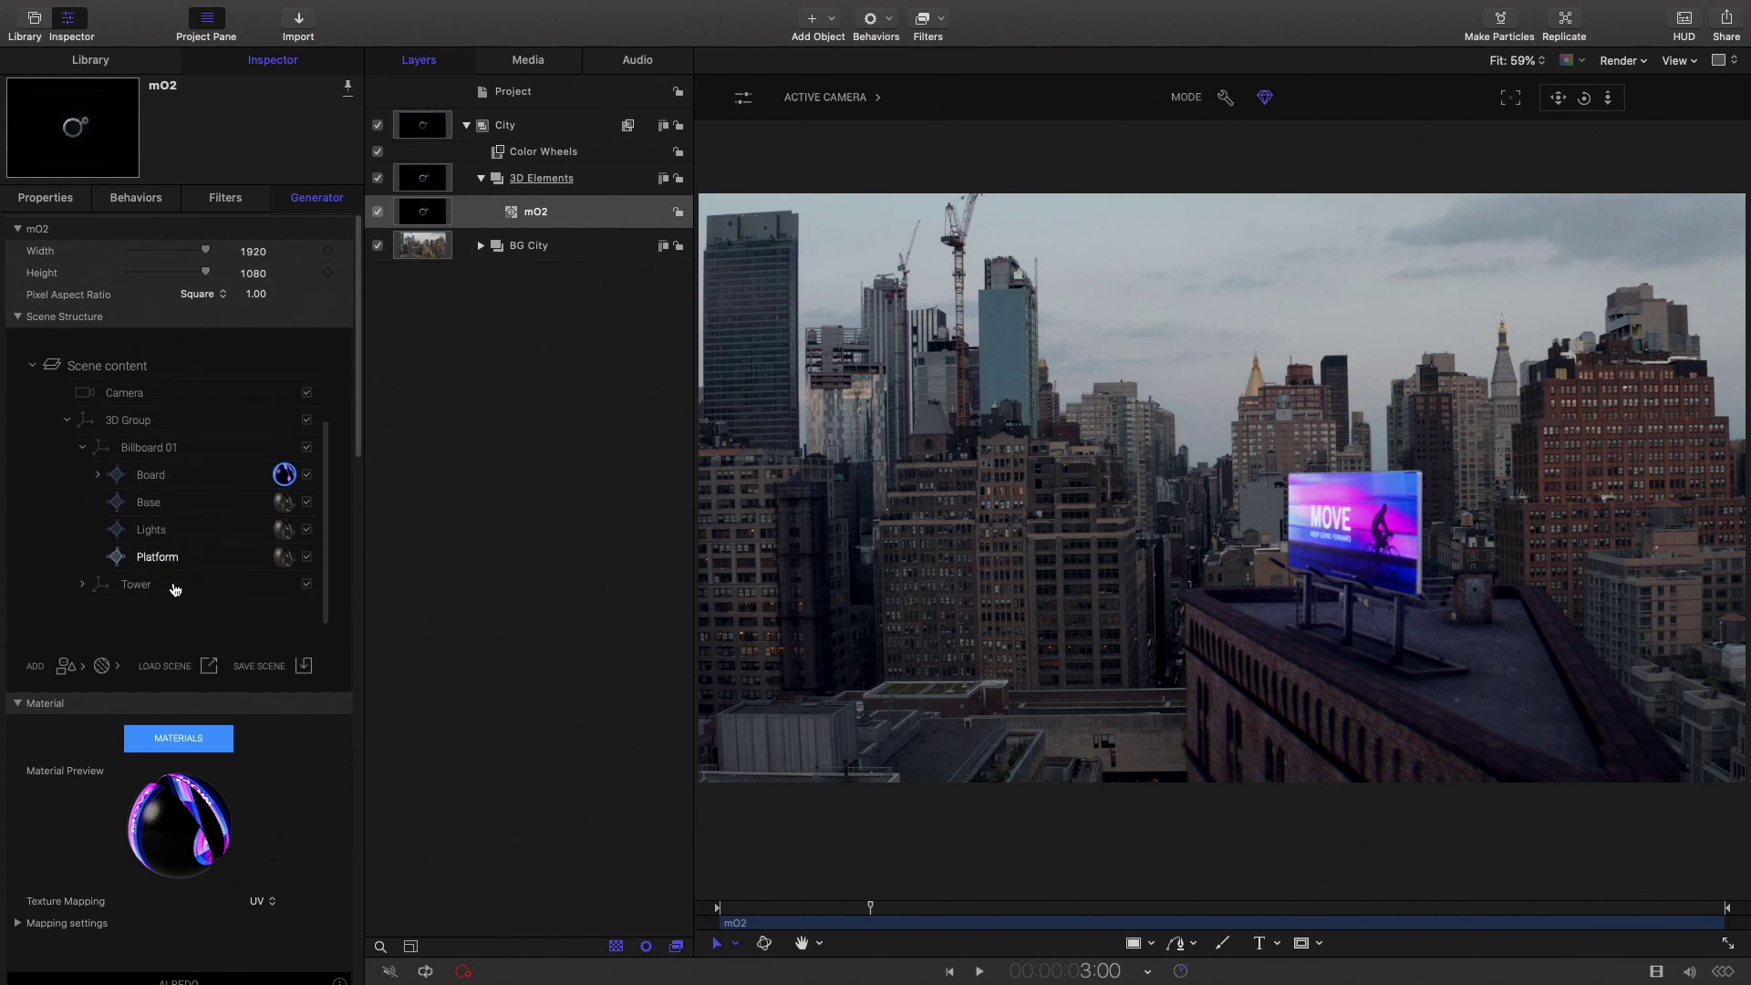
pyautogui.scroll(-6, 178, 602)
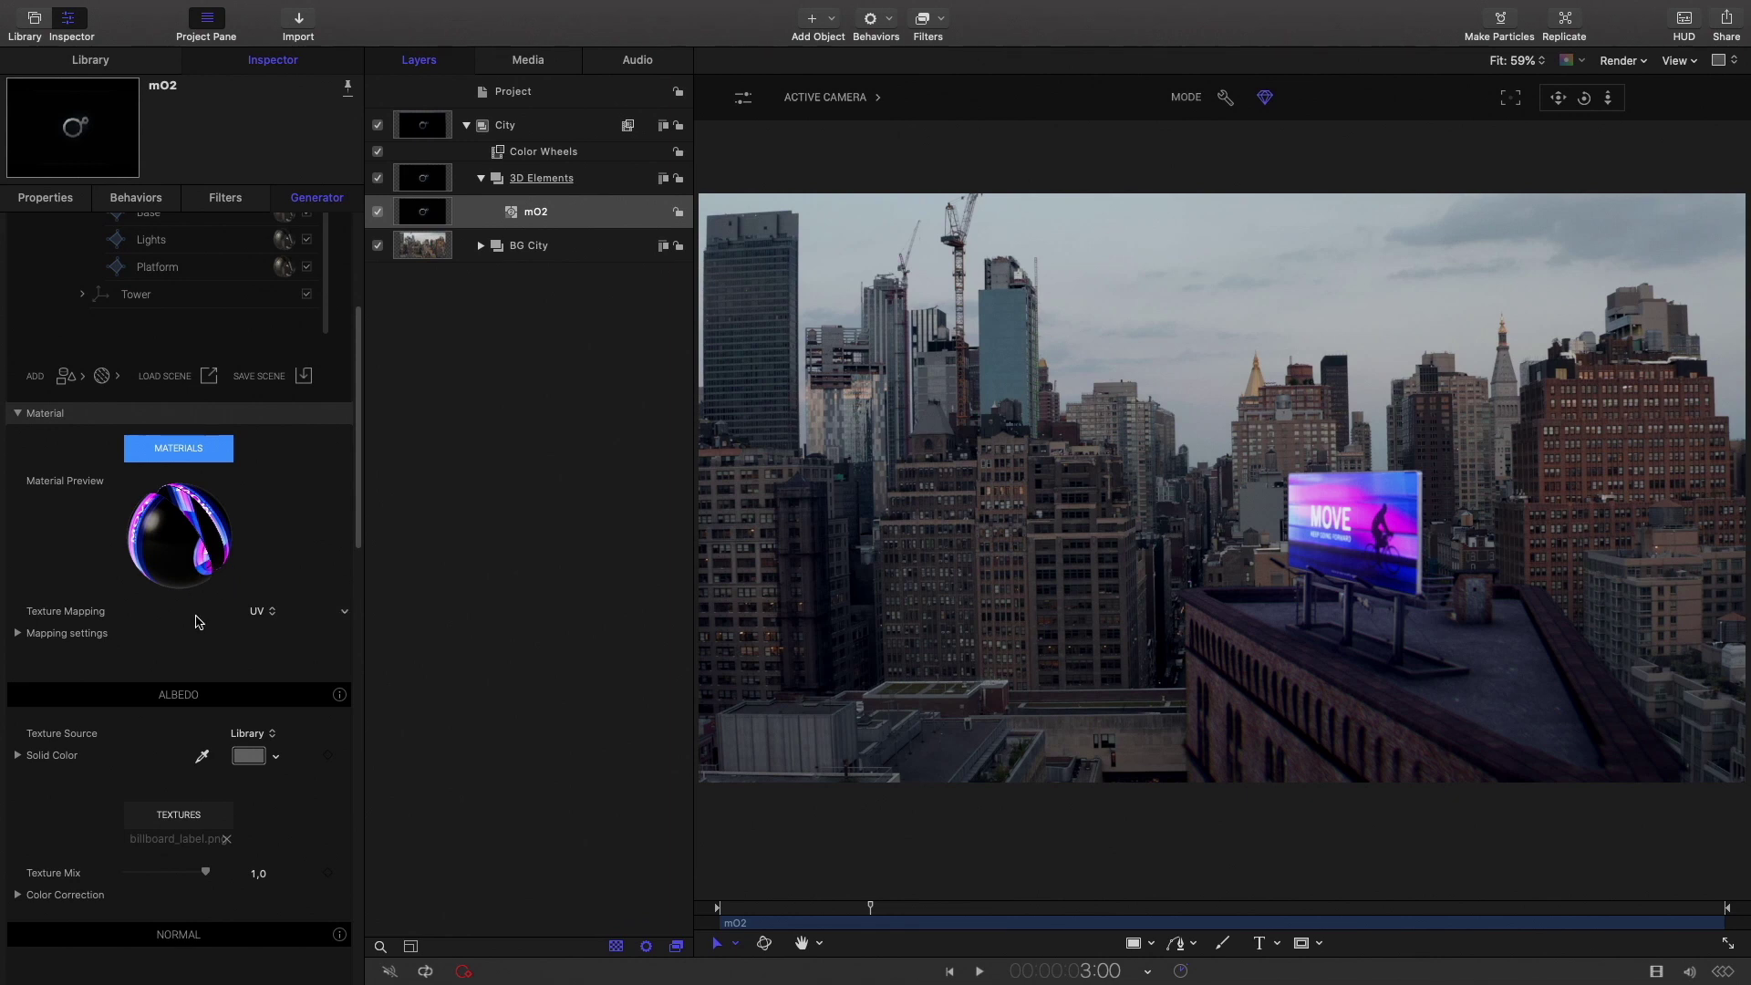
pyautogui.scroll(-4, 196, 622)
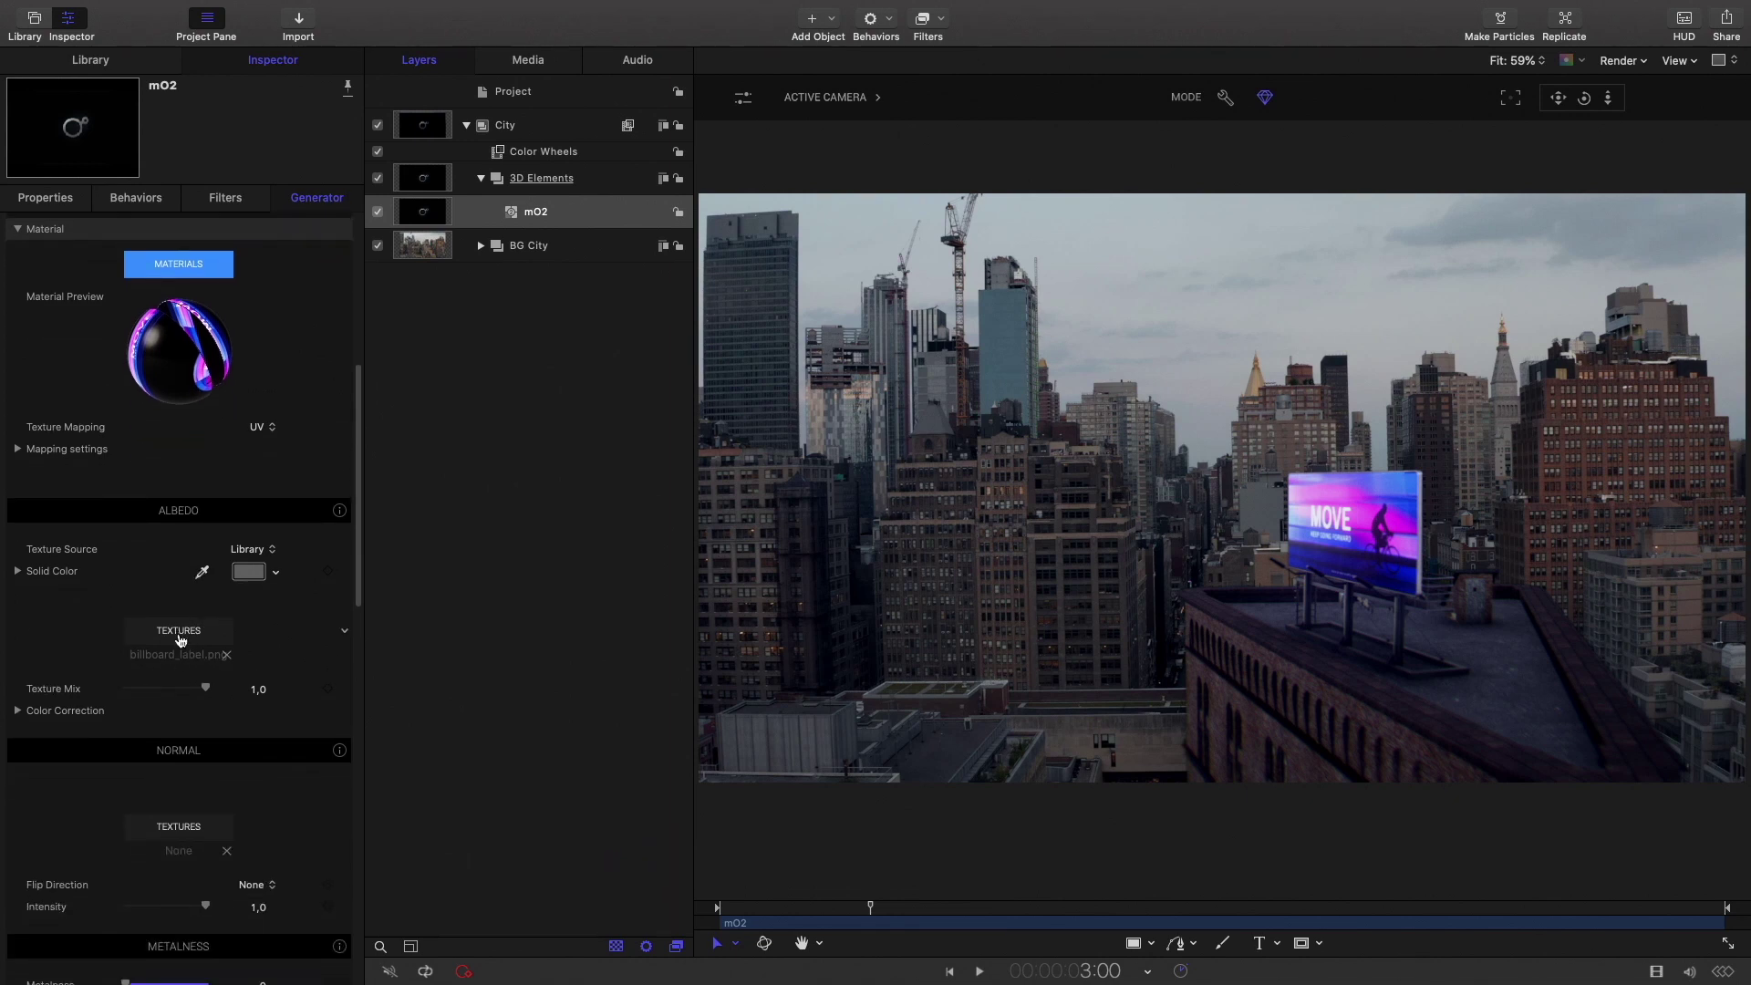
pyautogui.click(180, 638)
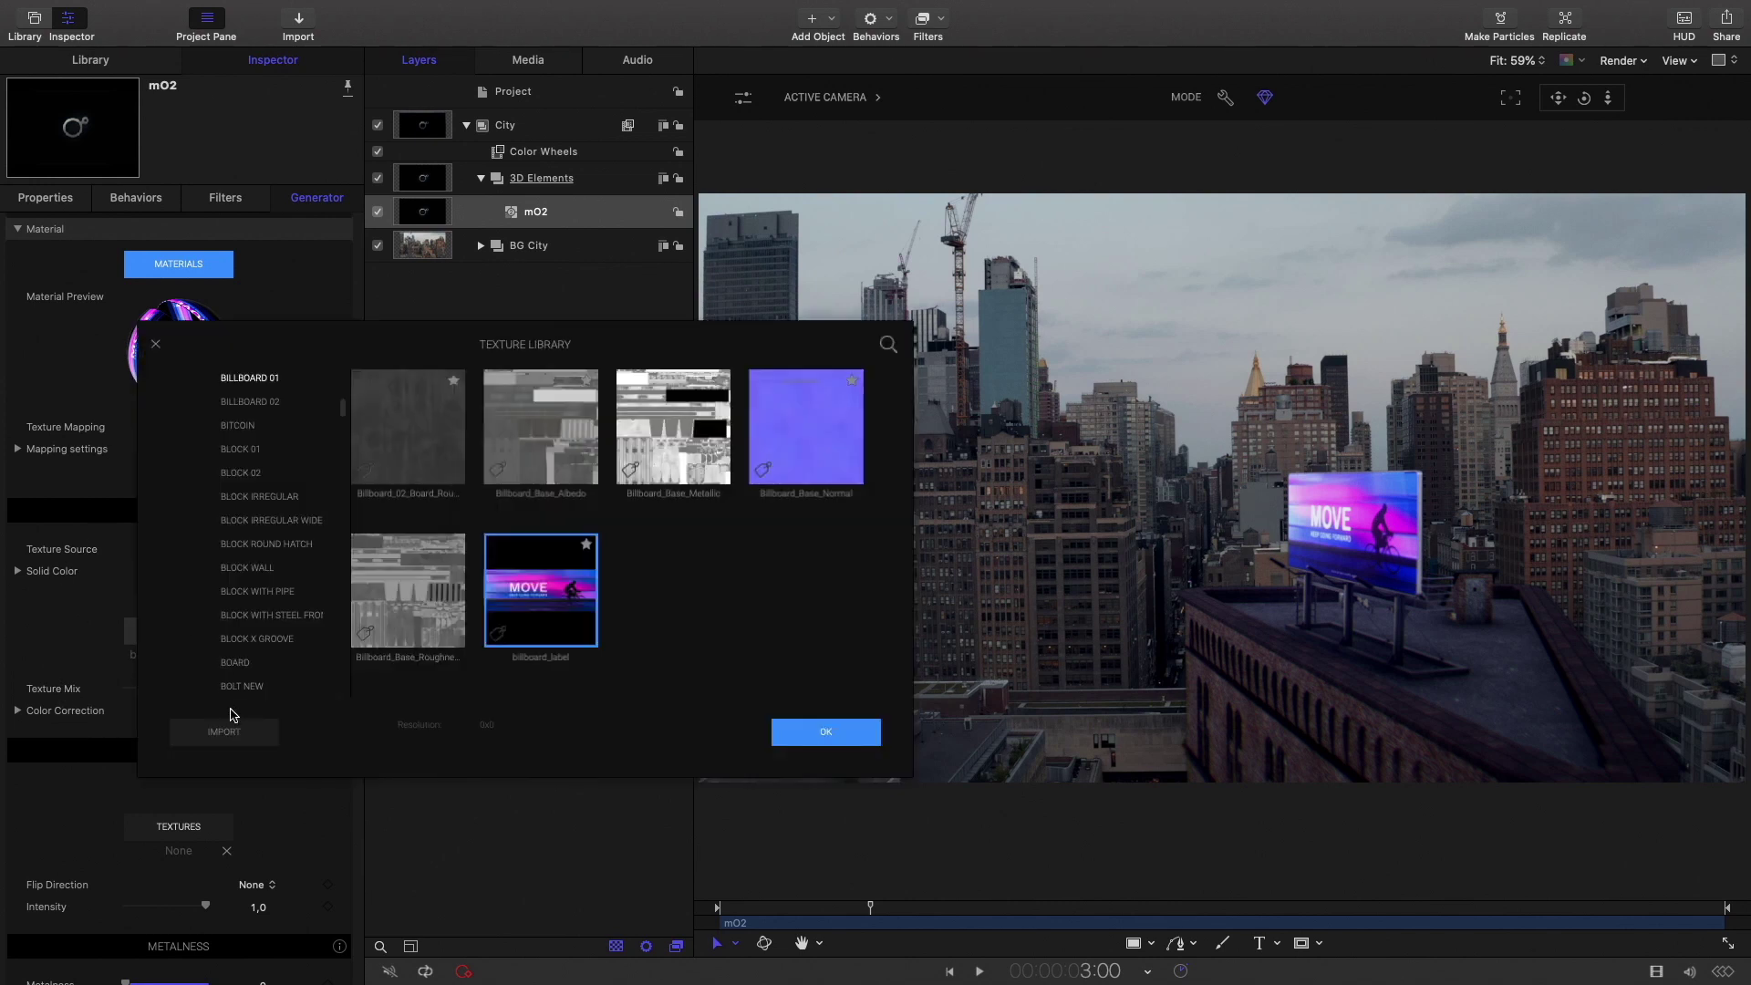
pyautogui.click(228, 729)
pyautogui.click(818, 240)
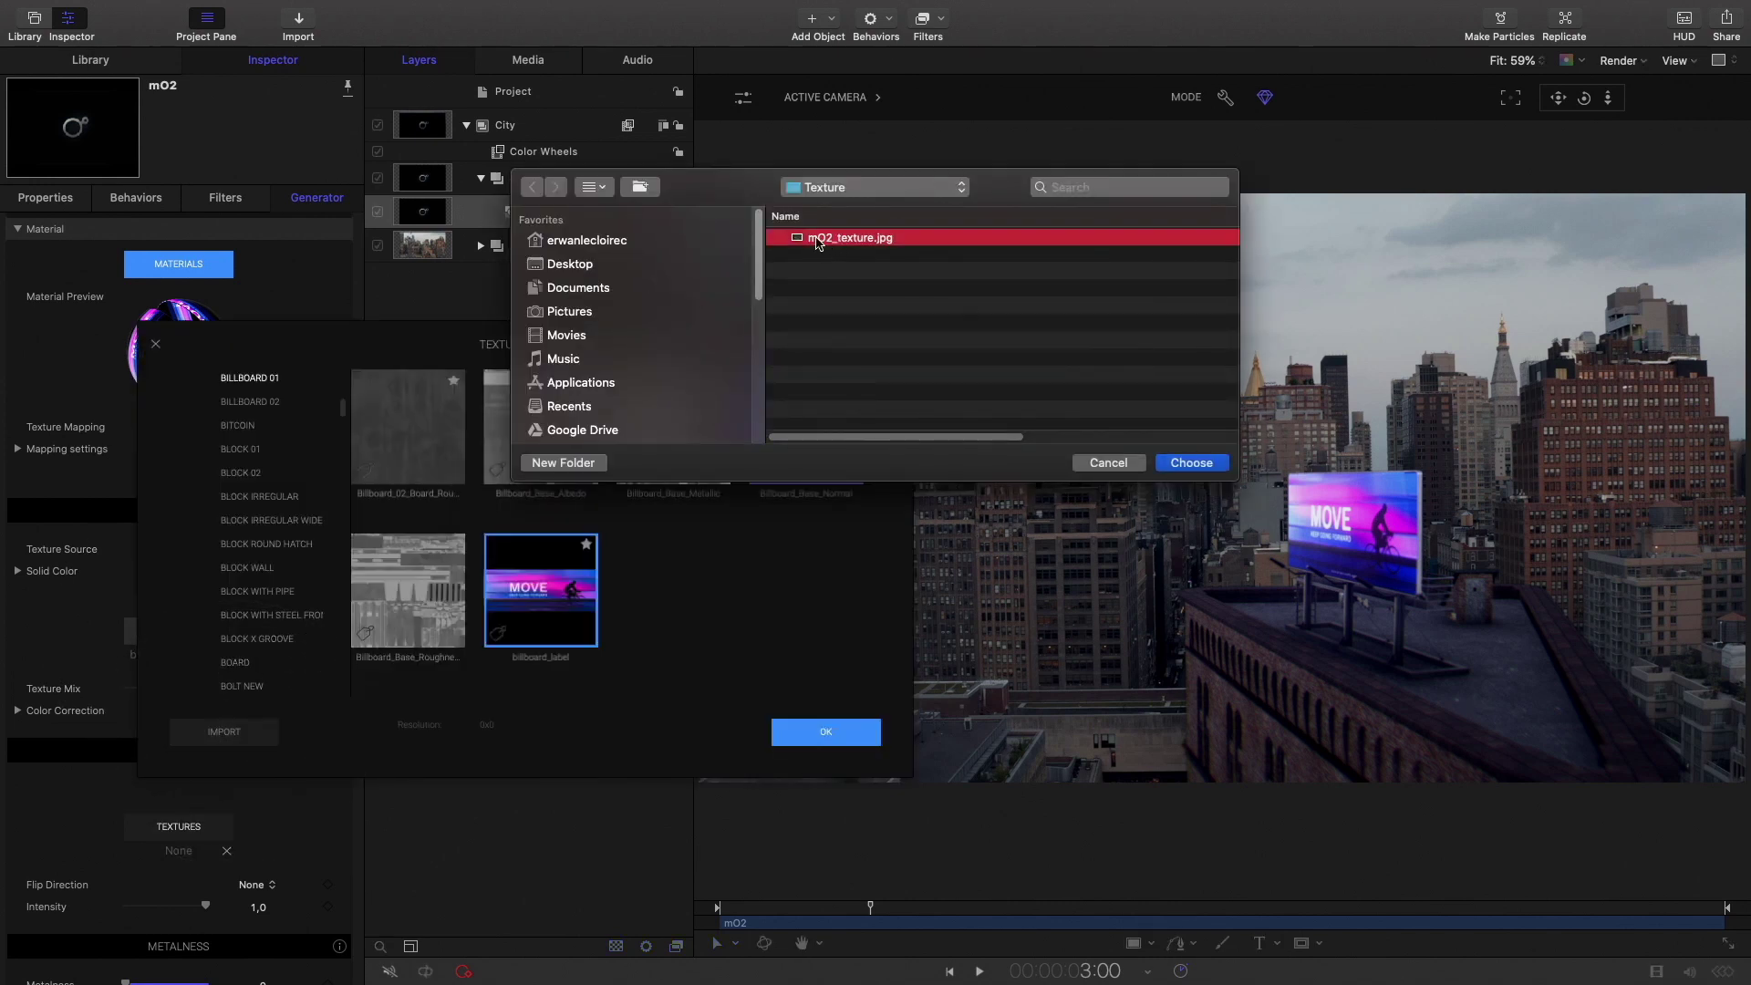
pyautogui.click(1192, 464)
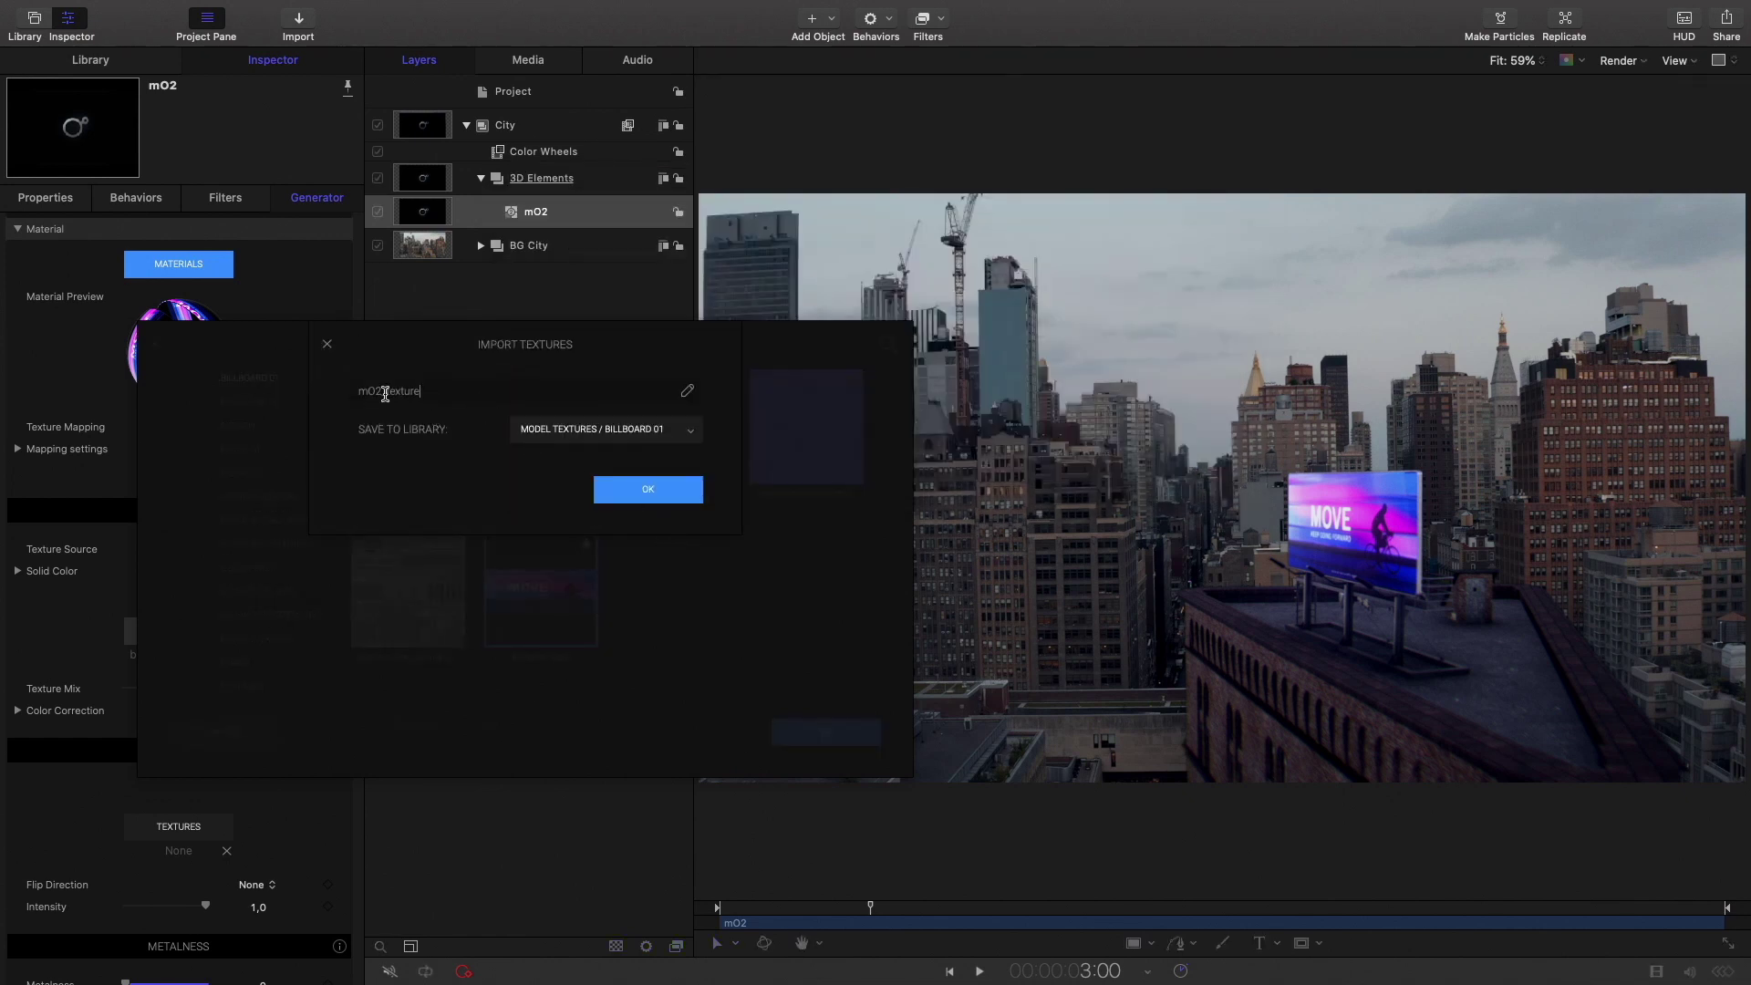
pyautogui.moveTo(384, 393); pyautogui.dragTo(435, 386)
pyautogui.click(647, 490)
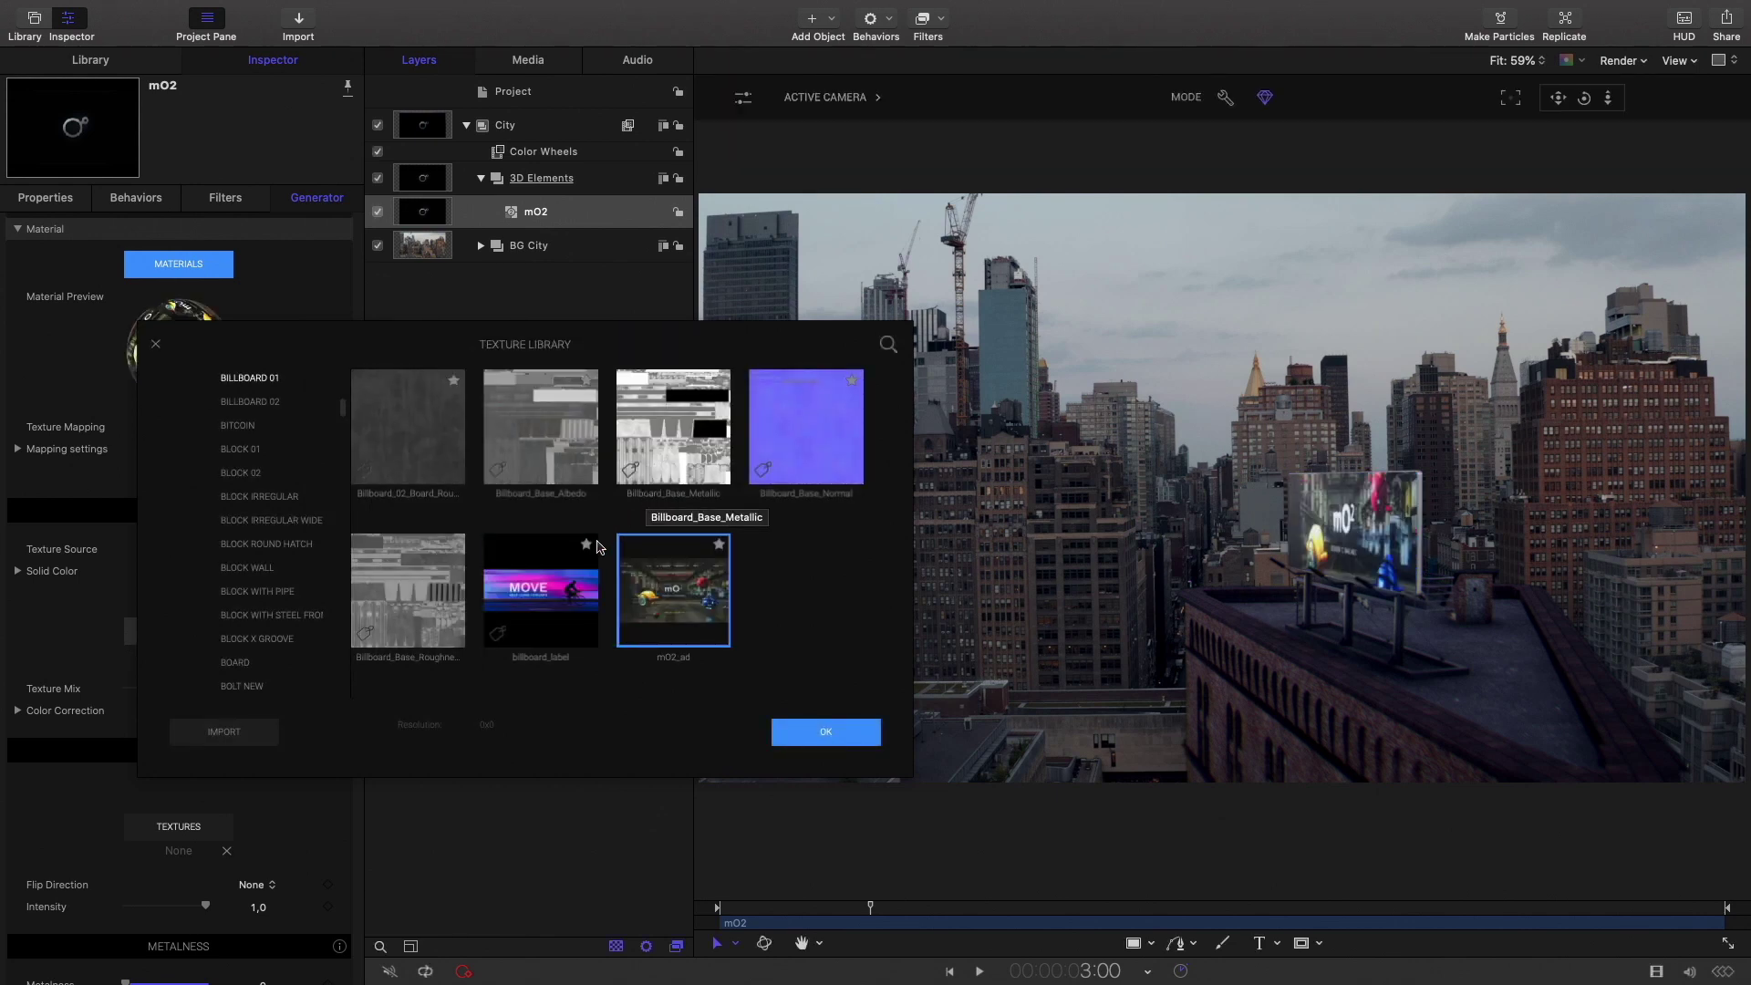
pyautogui.click(832, 734)
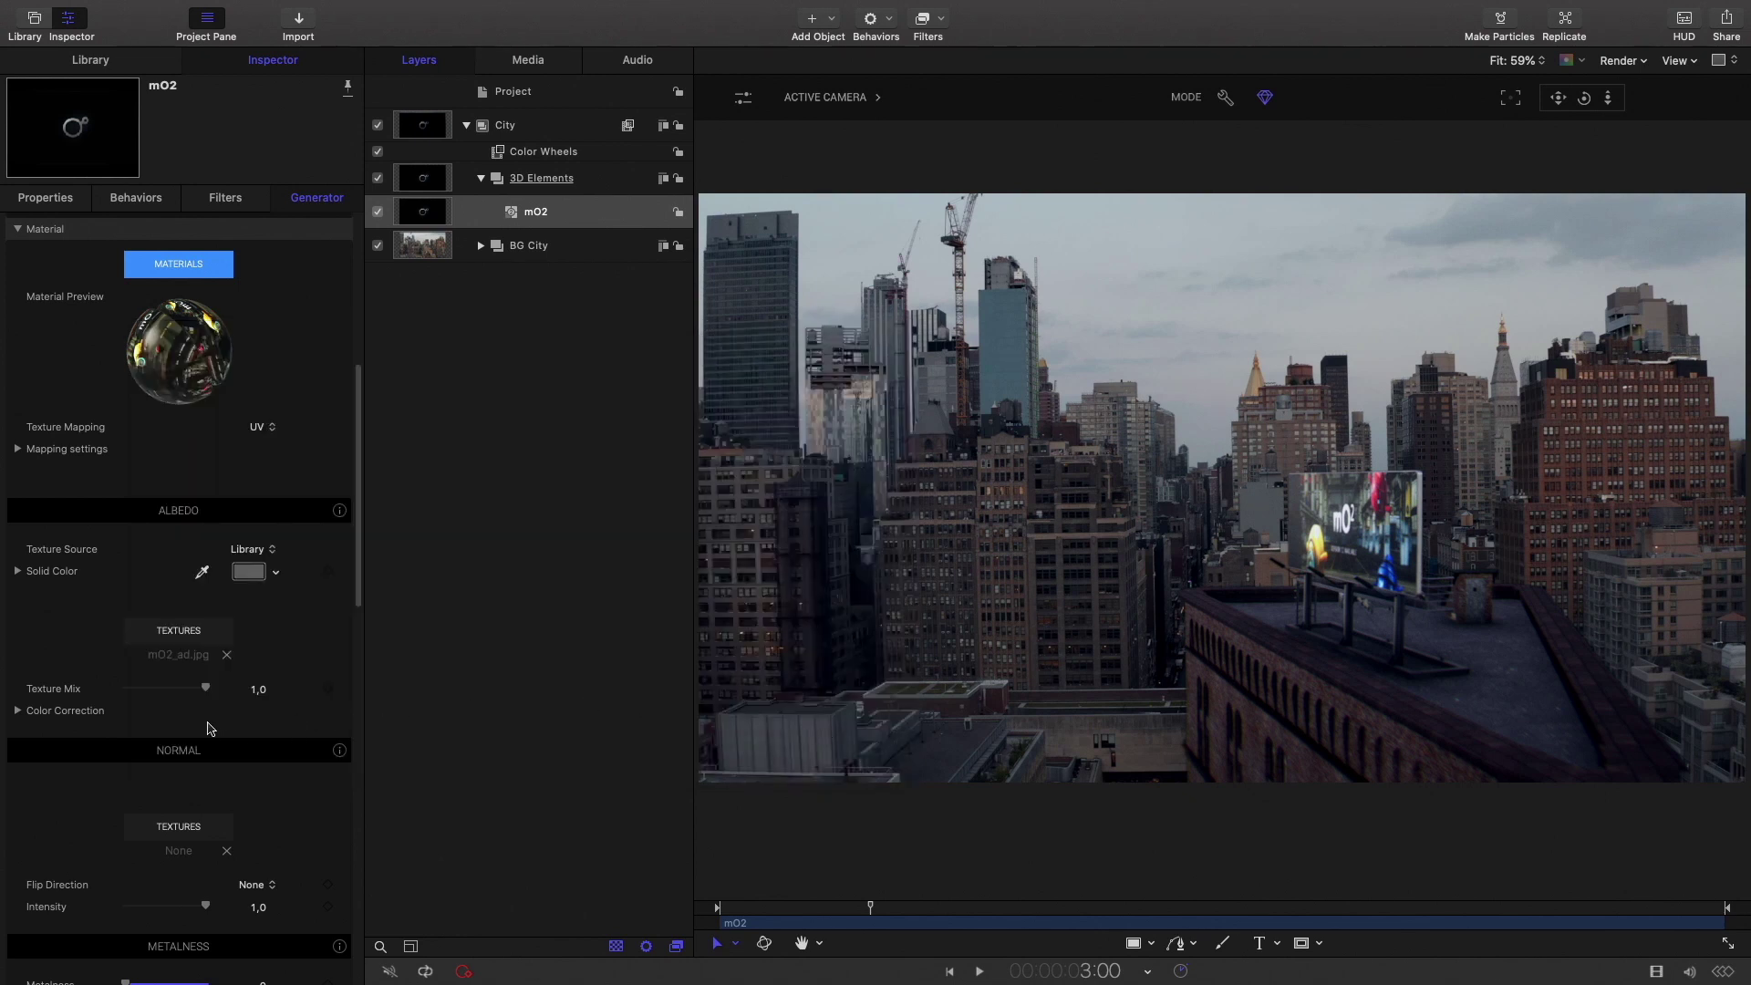
# Fit the ad texture on the Board with Tile Size X 1.1, Tile Size Y 1.0, Offset X -0.12 and Offset Y -0.01.
pyautogui.scroll(-2, 211, 726)
pyautogui.scroll(3, 211, 727)
pyautogui.click(18, 487)
pyautogui.moveTo(254, 509); pyautogui.dragTo(258, 534)
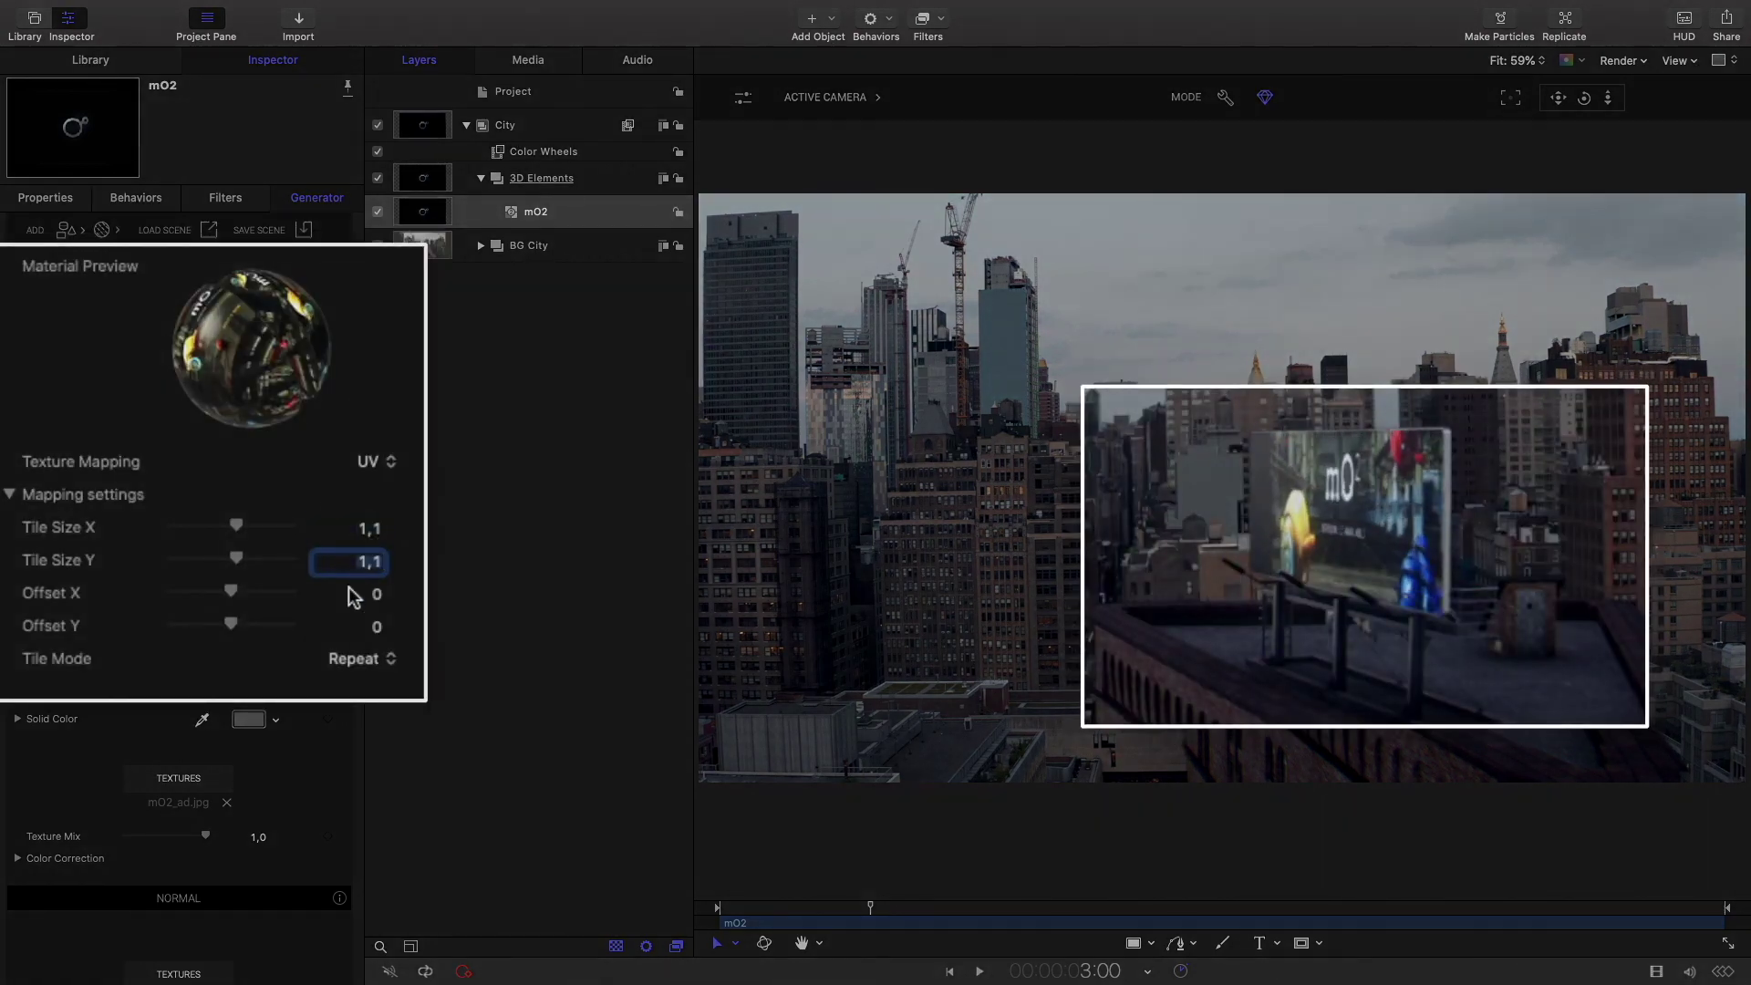
pyautogui.moveTo(354, 598); pyautogui.dragTo(376, 631)
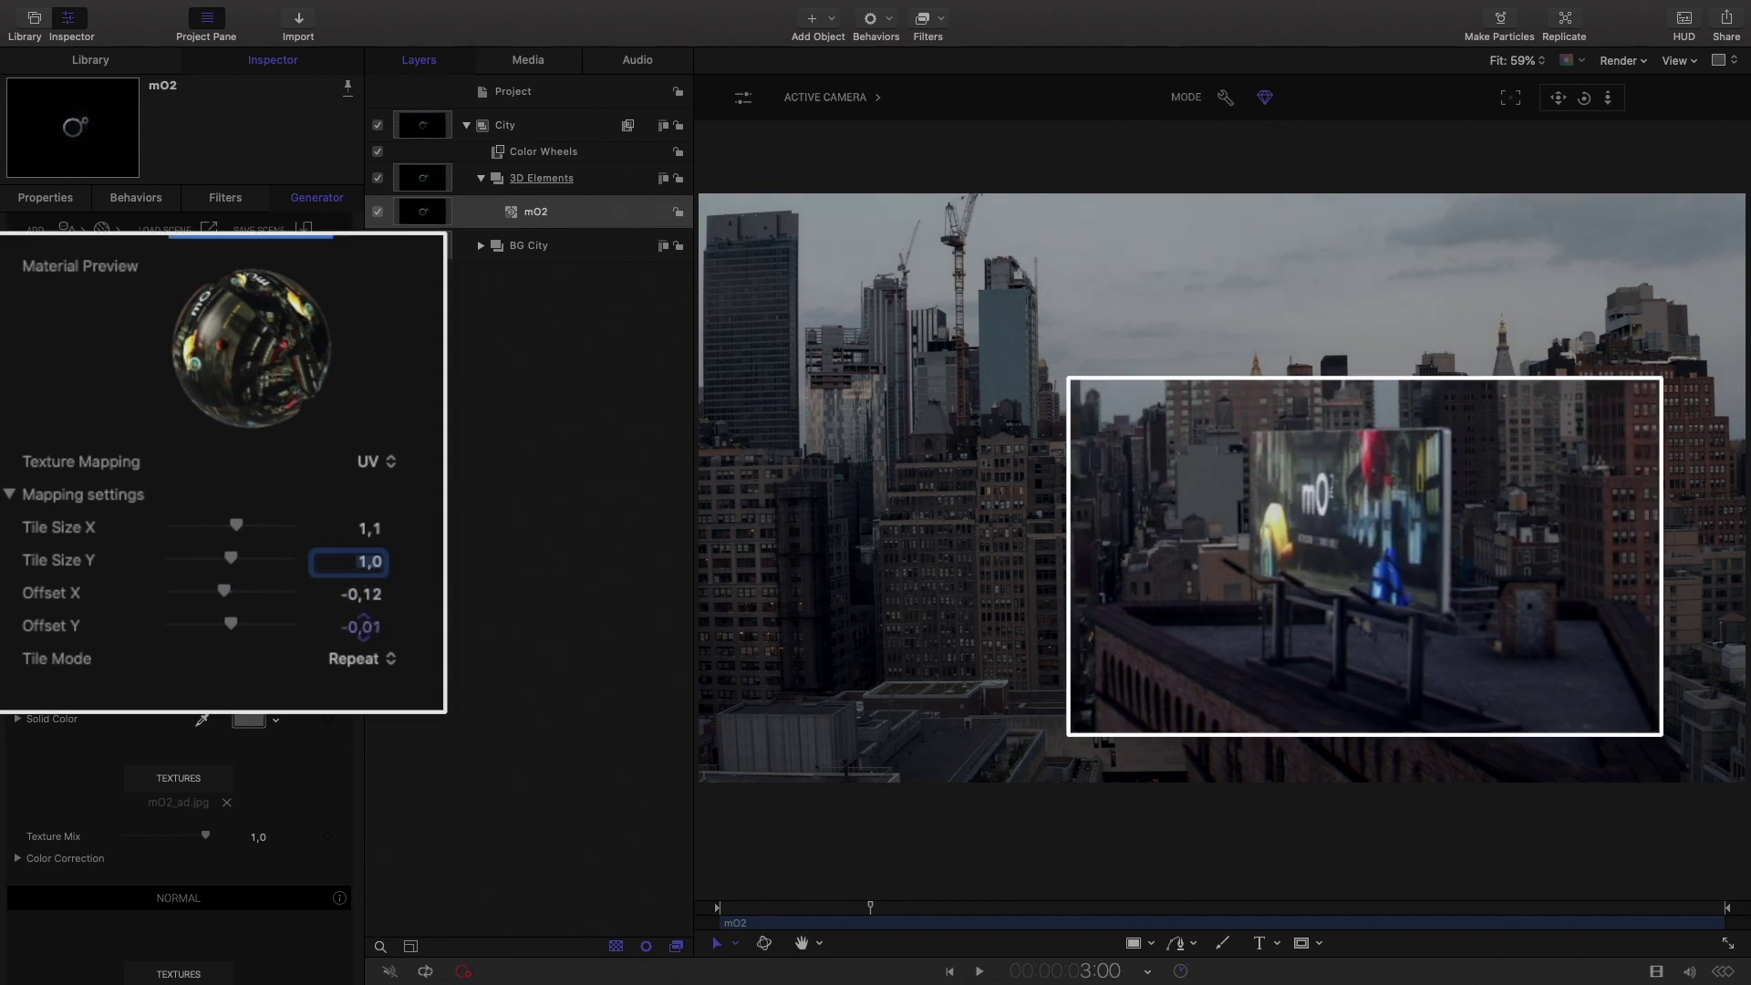
# At frame 1:09, fine-tune the position and Y rotation of Billboard 01 so it lines up with the rooftop edge.
pyautogui.moveTo(870, 907); pyautogui.dragTo(794, 914)
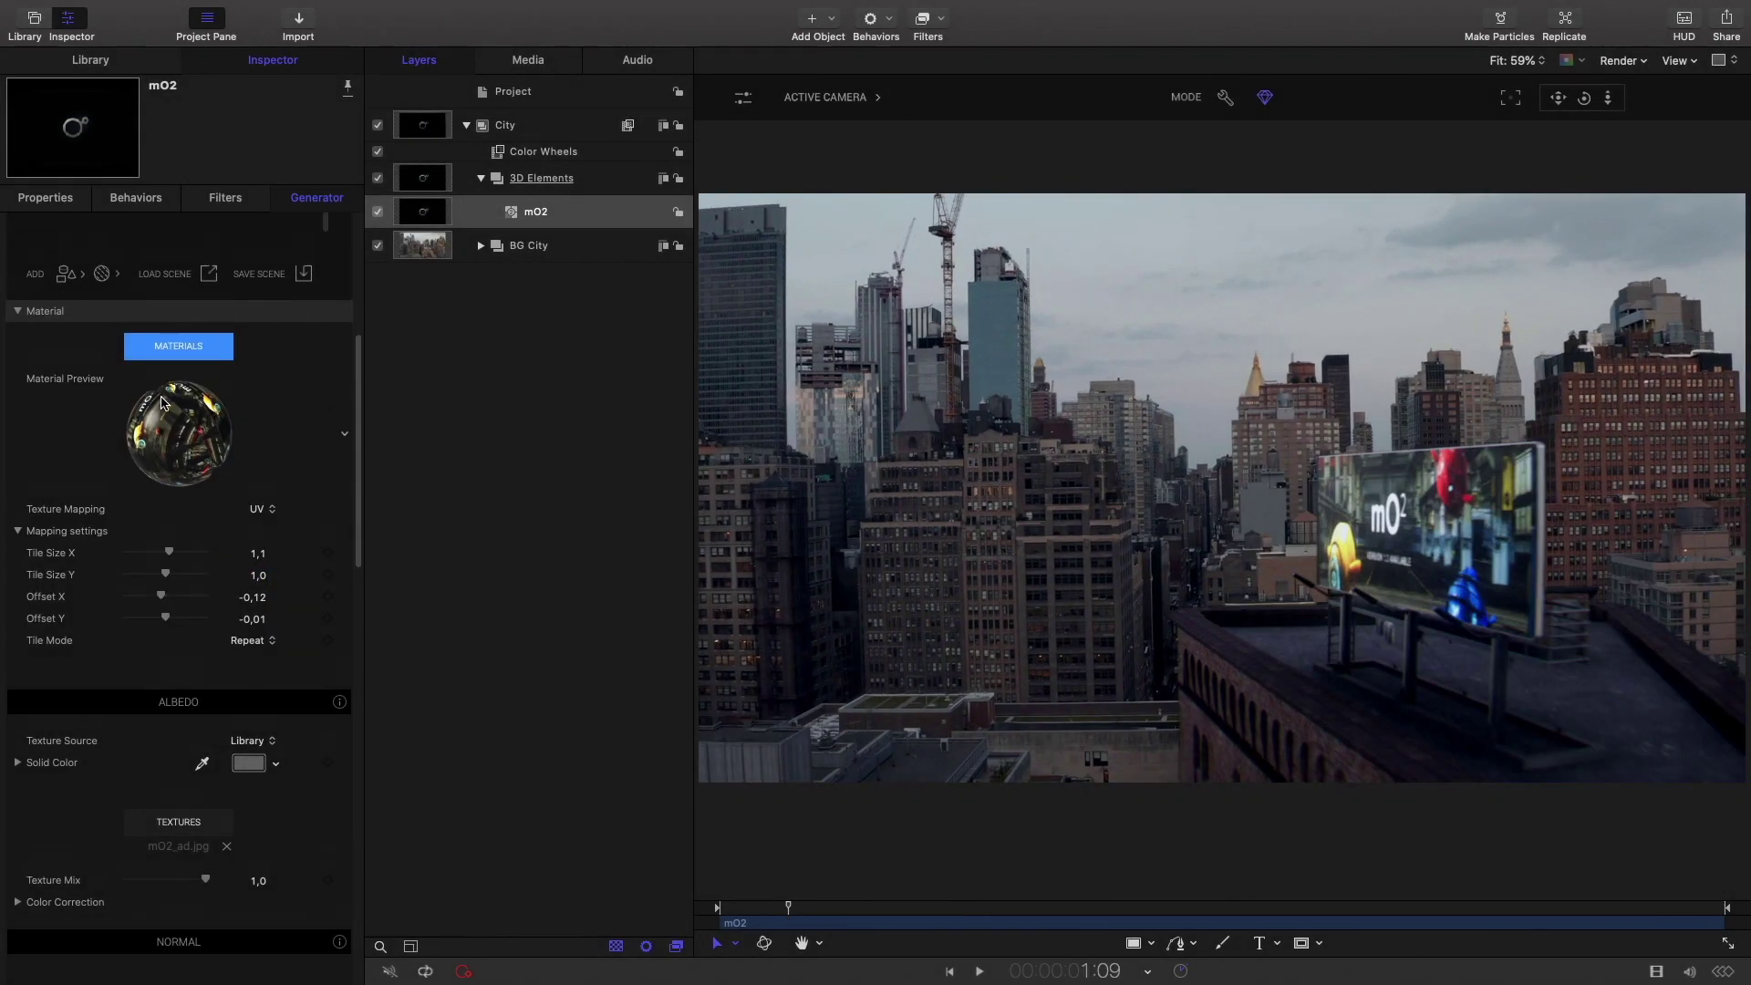
pyautogui.scroll(5, 137, 410)
pyautogui.click(149, 503)
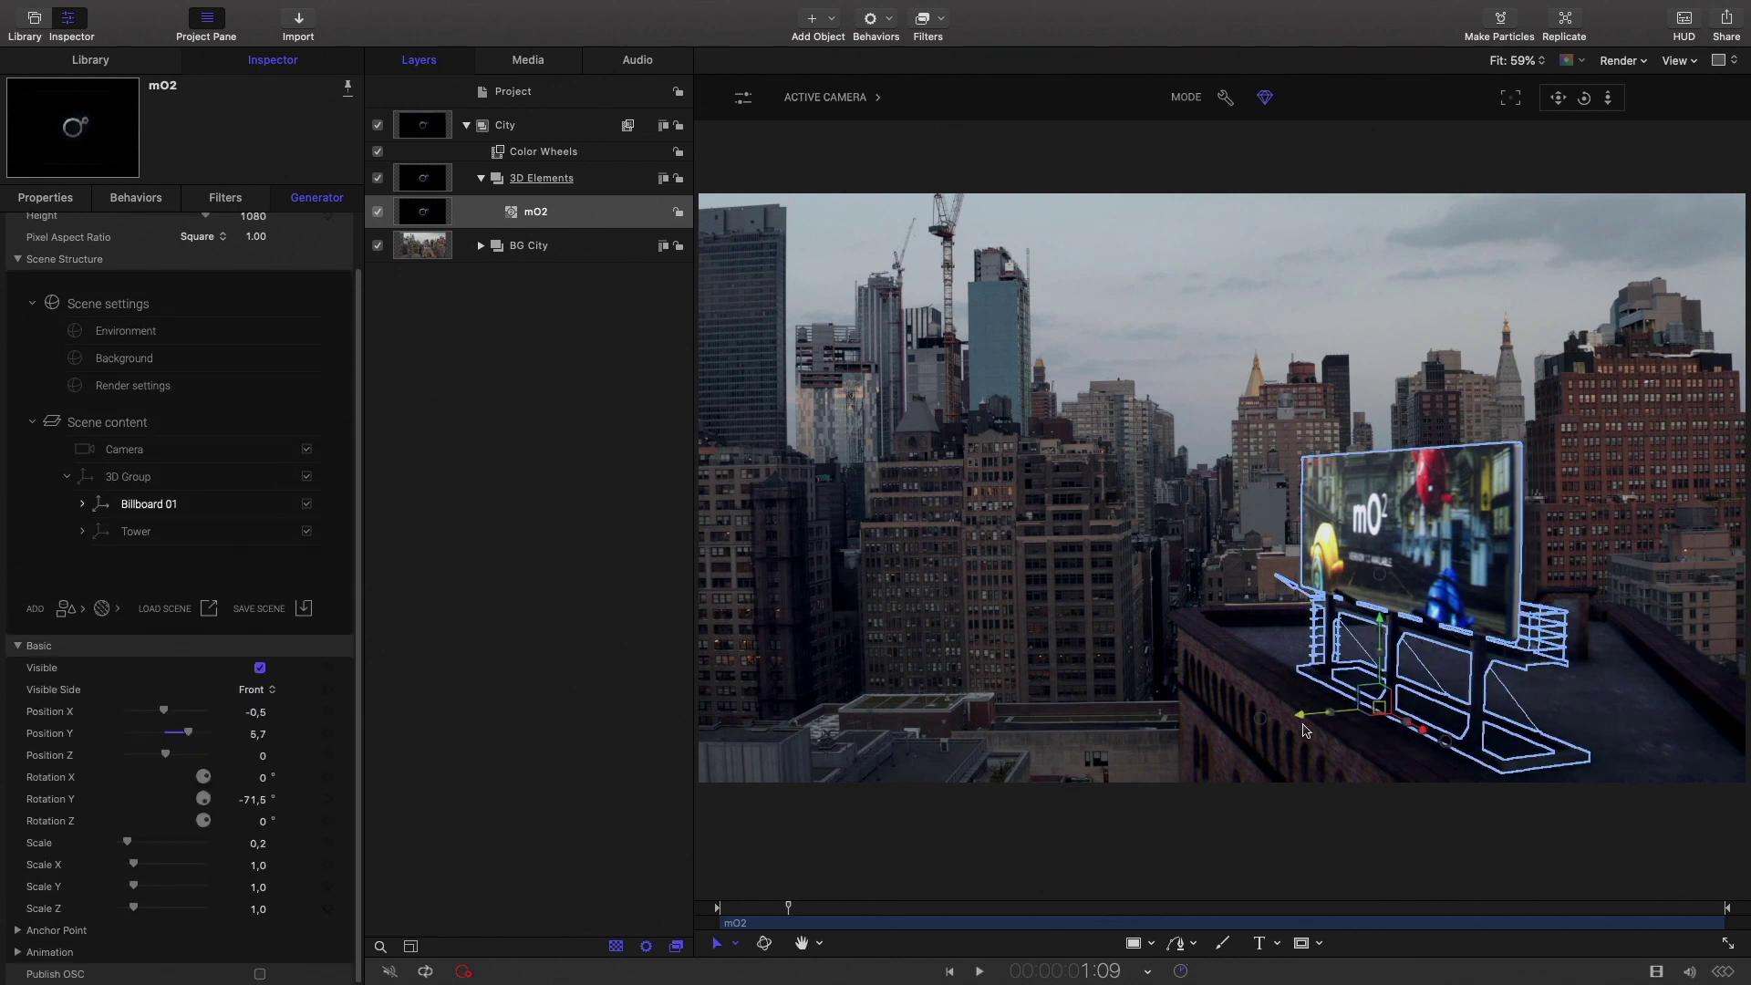
pyautogui.click(137, 530)
pyautogui.click(149, 503)
pyautogui.moveTo(252, 800); pyautogui.dragTo(241, 804)
pyautogui.click(133, 452)
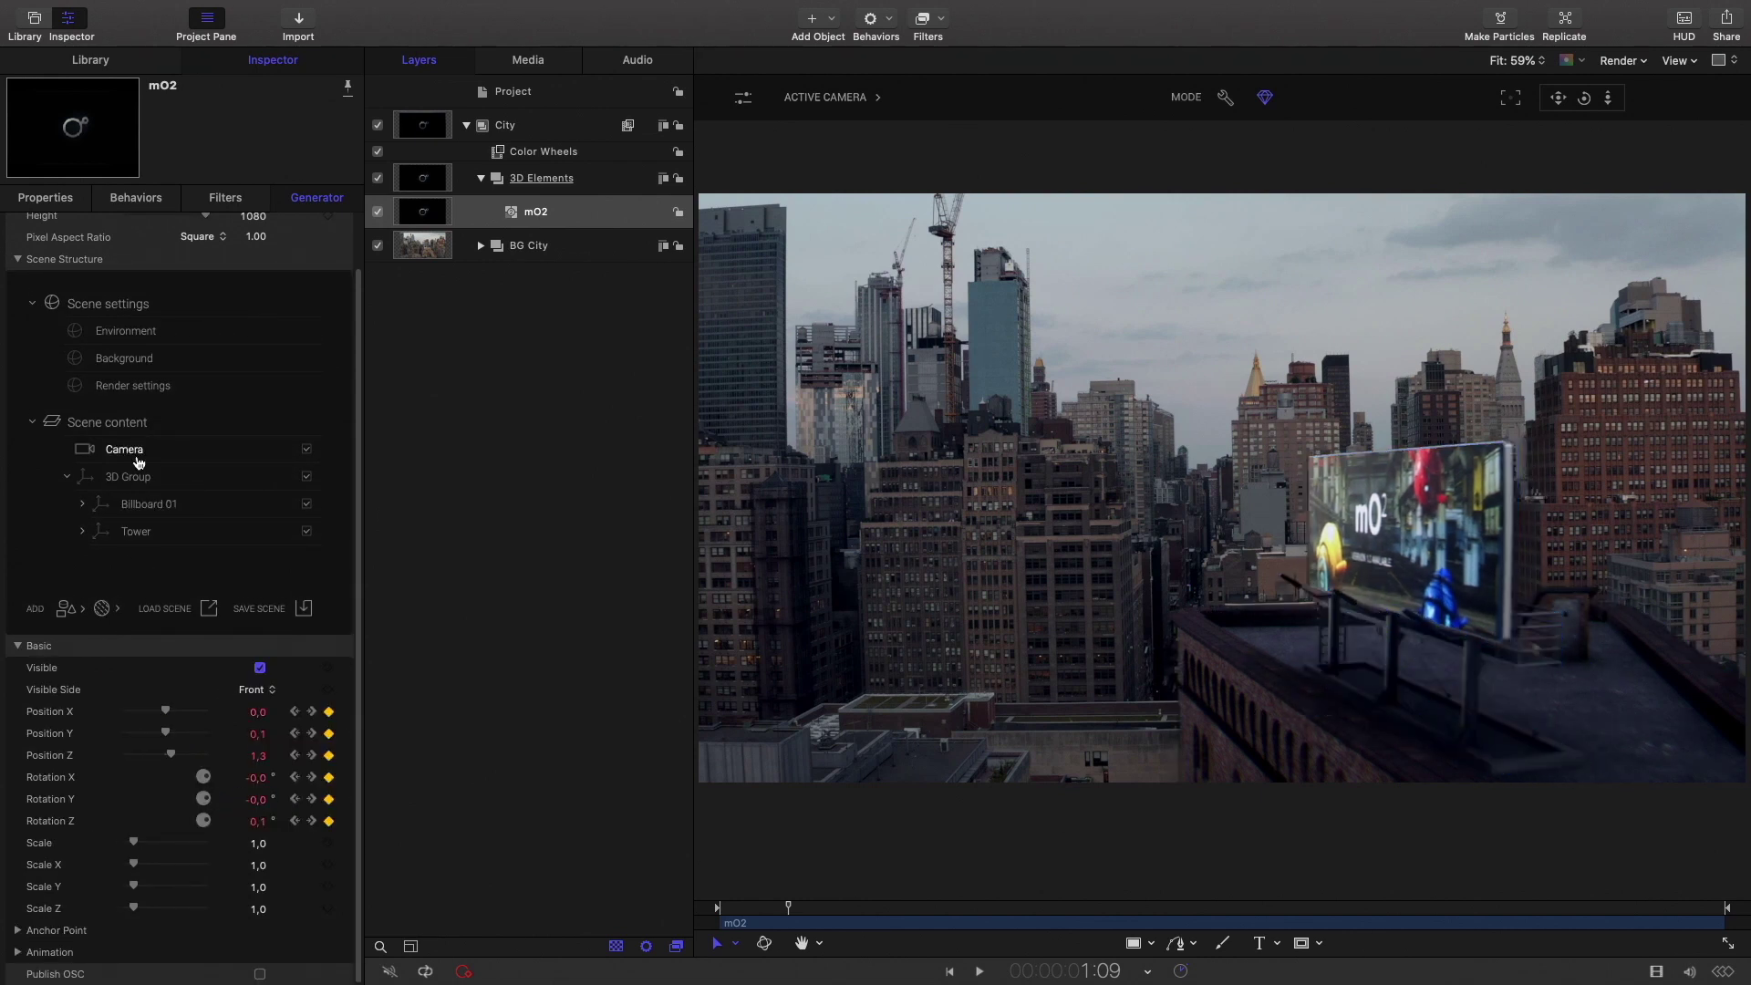
# Darken the City group slightly more with the Master brightness of its Color Wheels filter.
pyautogui.click(545, 153)
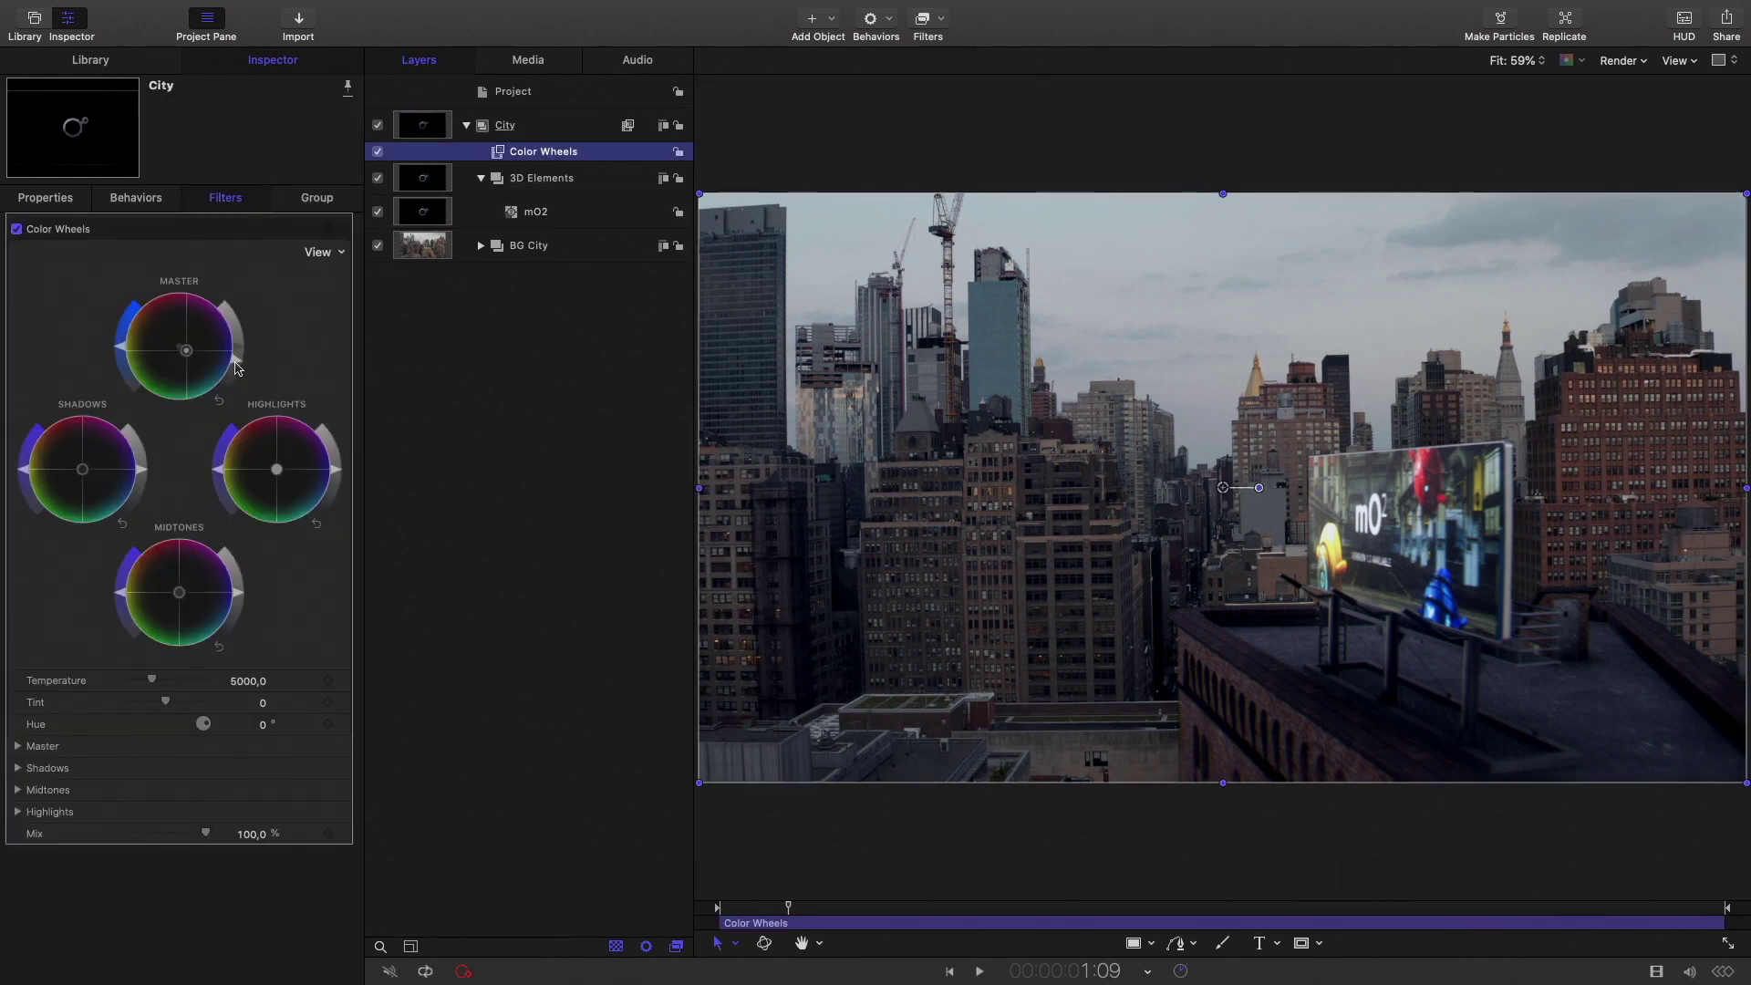
pyautogui.click(234, 371)
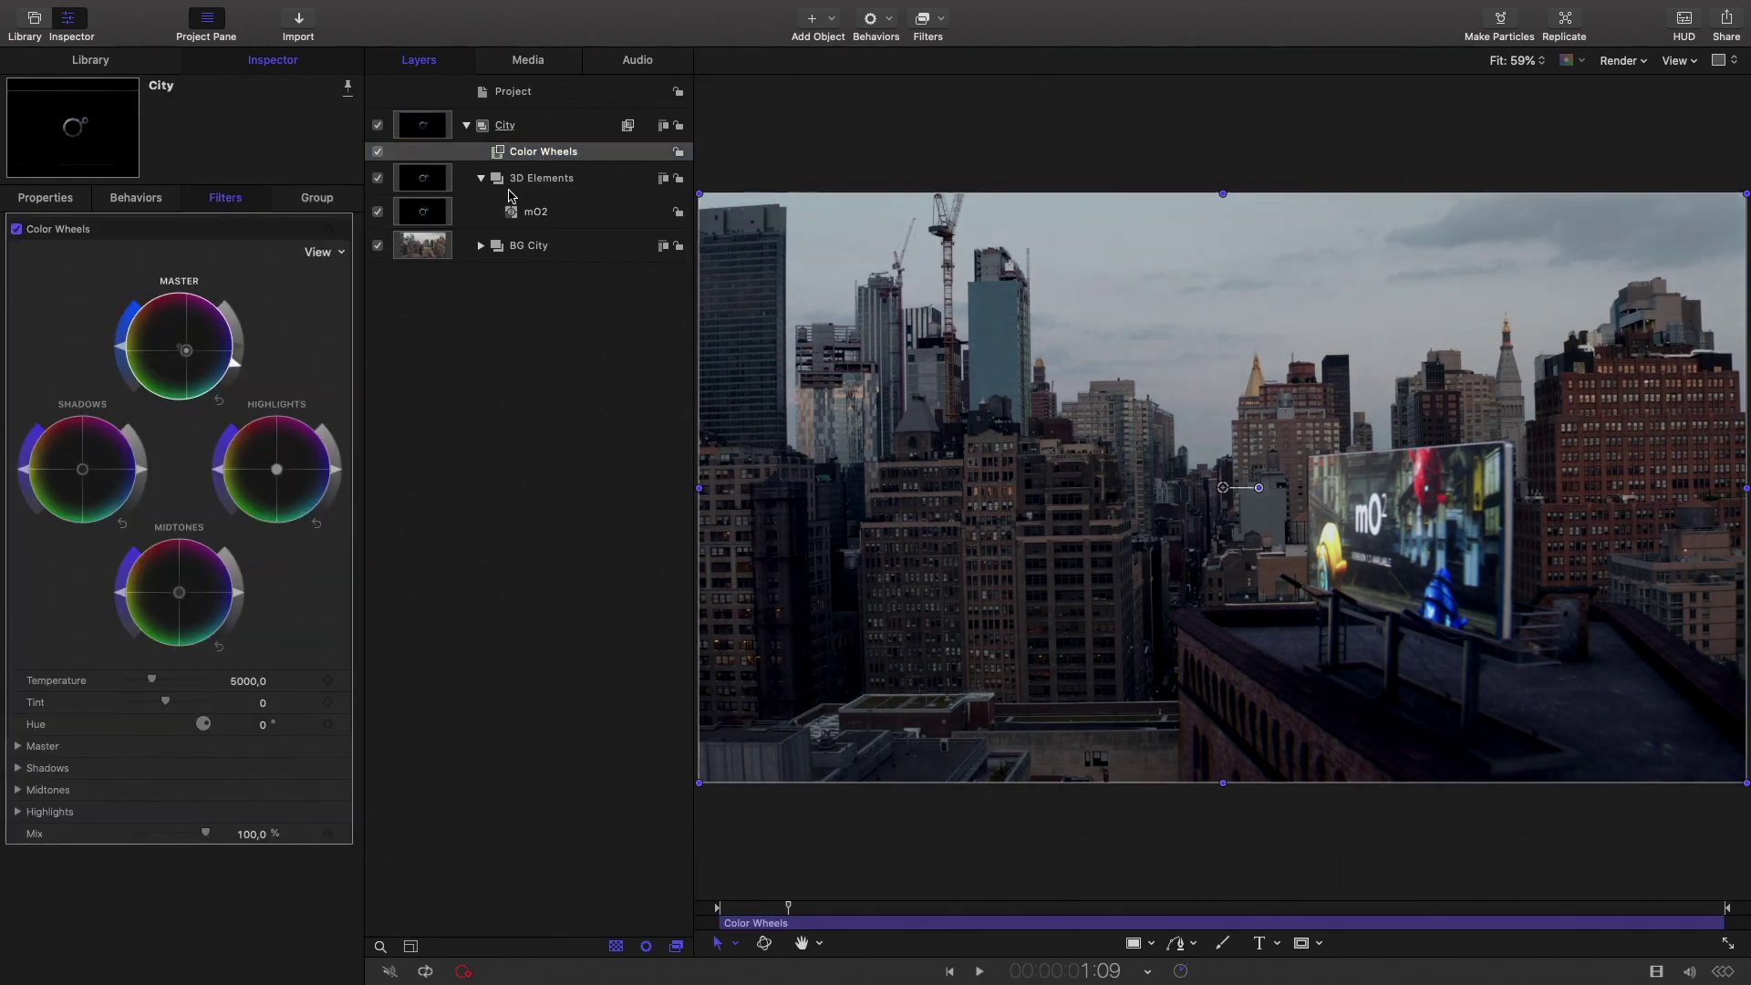
# Tone down the Board's albedo texture by adjusting the Gamma and Brightness of its color correction.
pyautogui.click(554, 217)
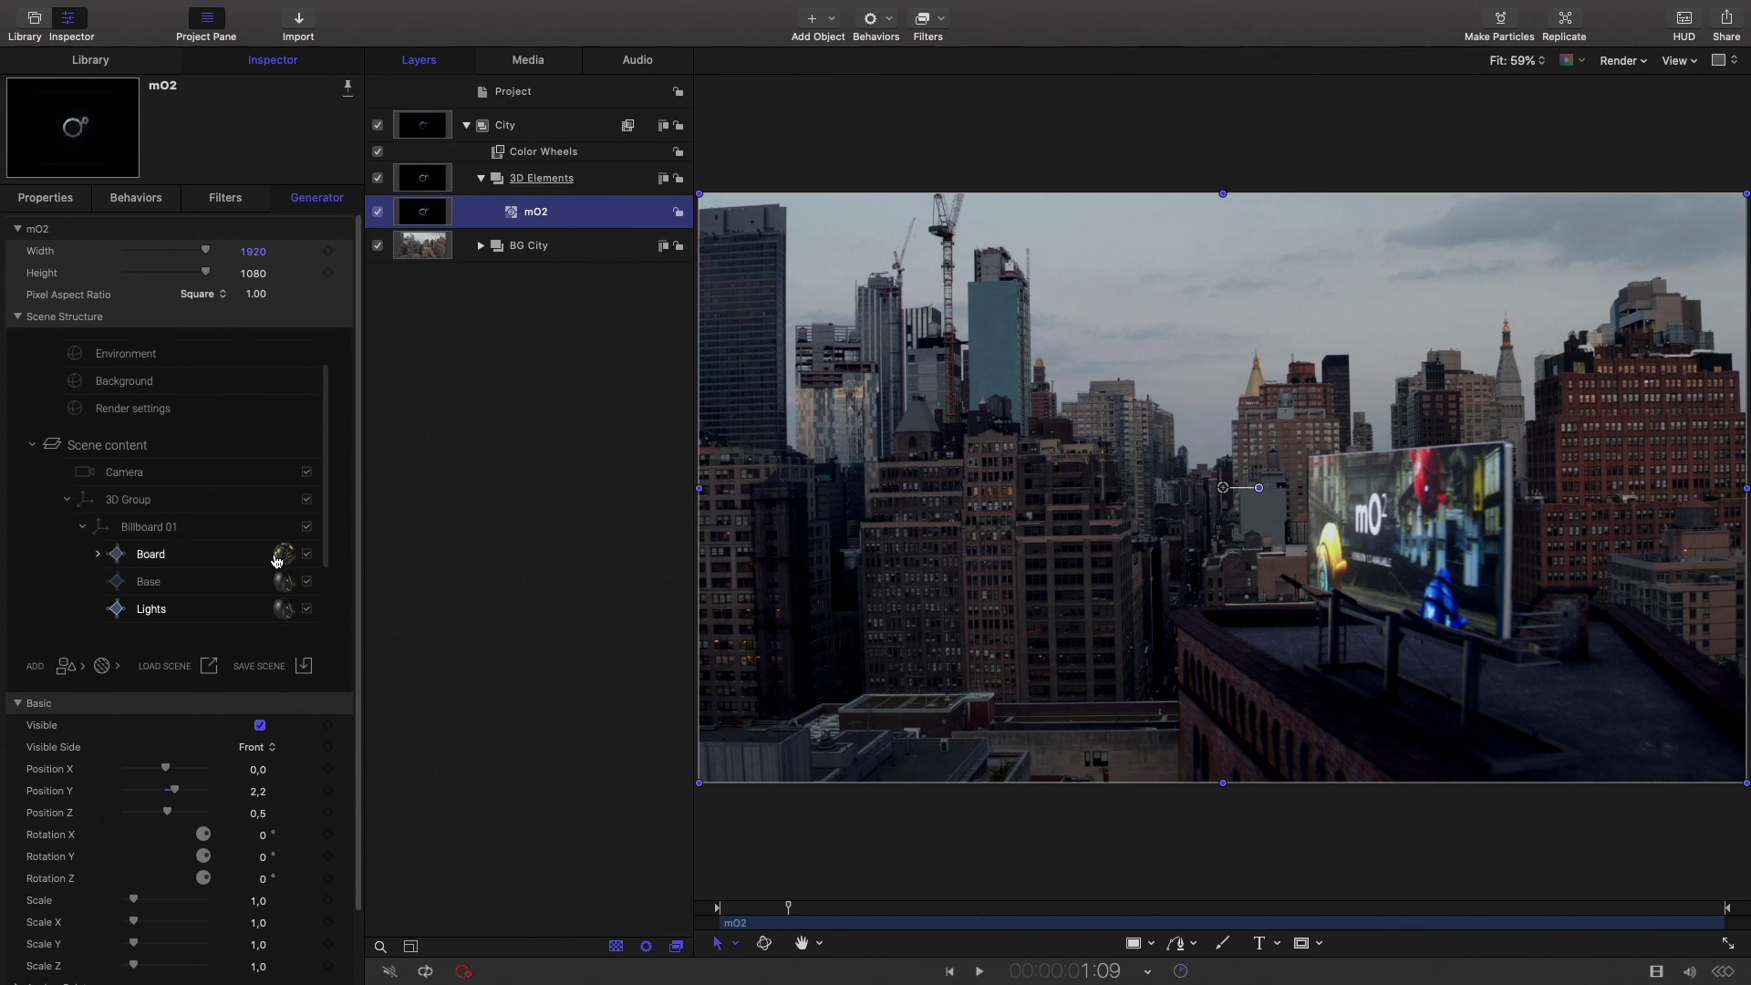
pyautogui.scroll(-10, 87, 793)
pyautogui.scroll(-3, 87, 794)
pyautogui.click(18, 761)
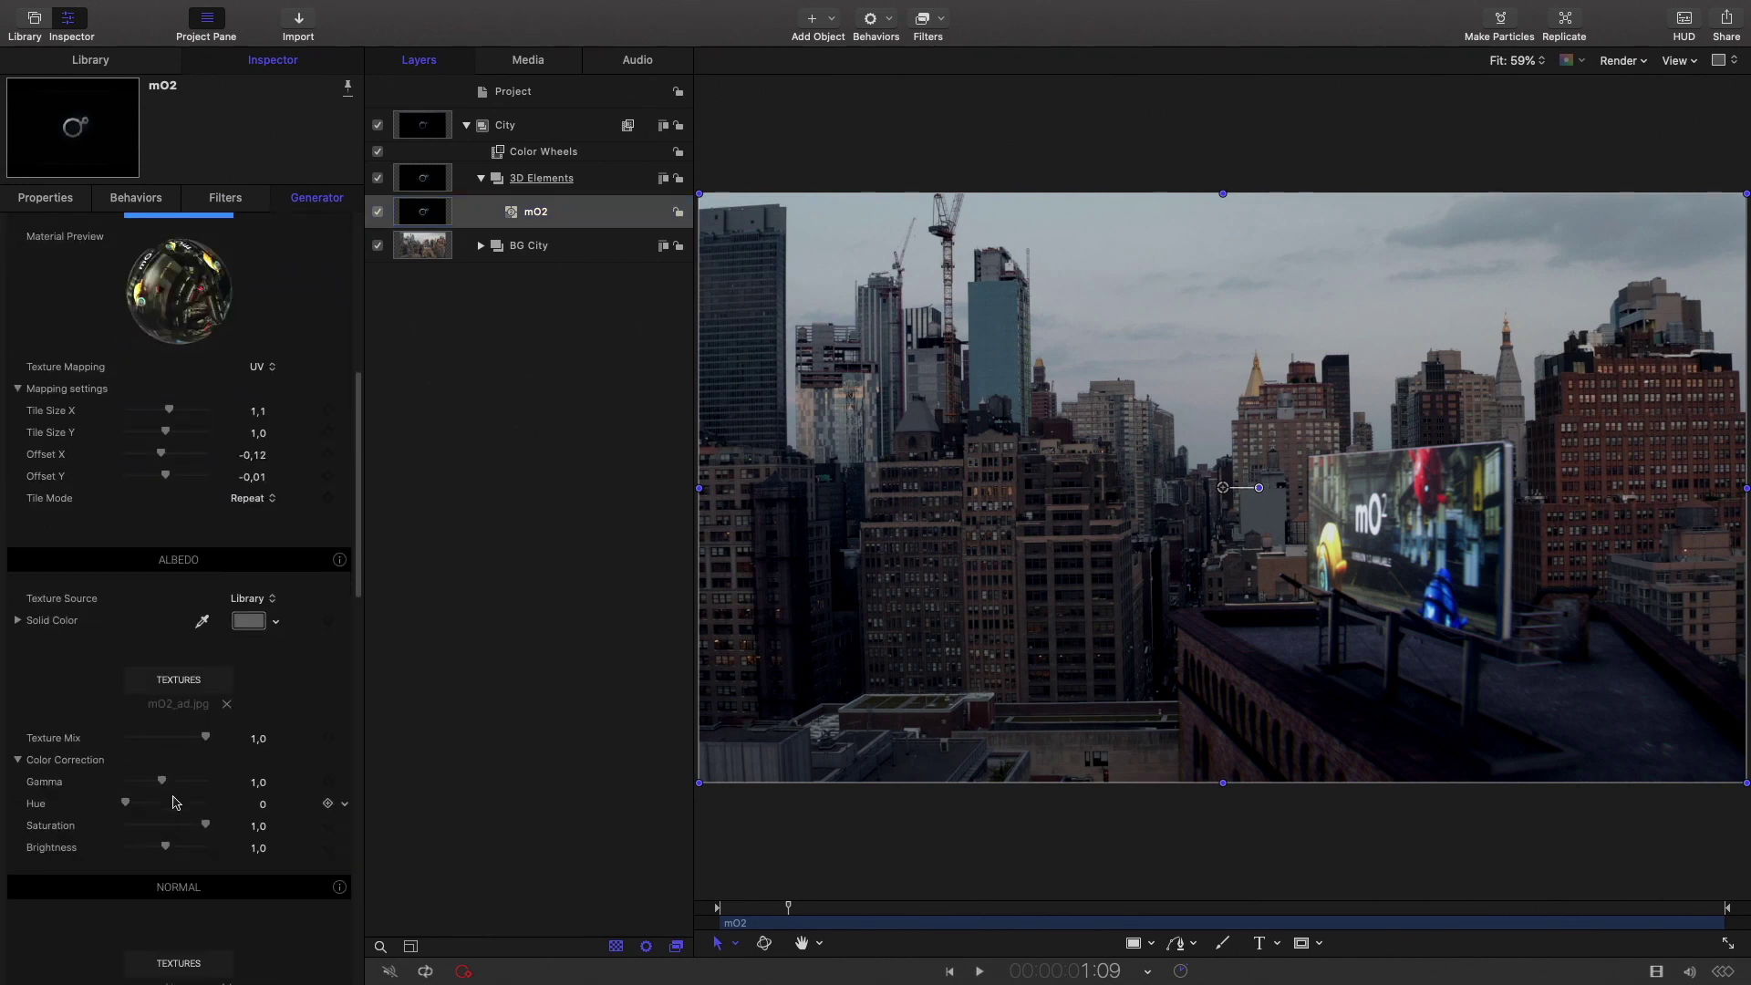
pyautogui.moveTo(168, 782); pyautogui.dragTo(180, 783)
pyautogui.moveTo(166, 847)
pyautogui.mouseDown()
pyautogui.moveTo(148, 847)
pyautogui.moveTo(182, 826)
pyautogui.mouseUp()
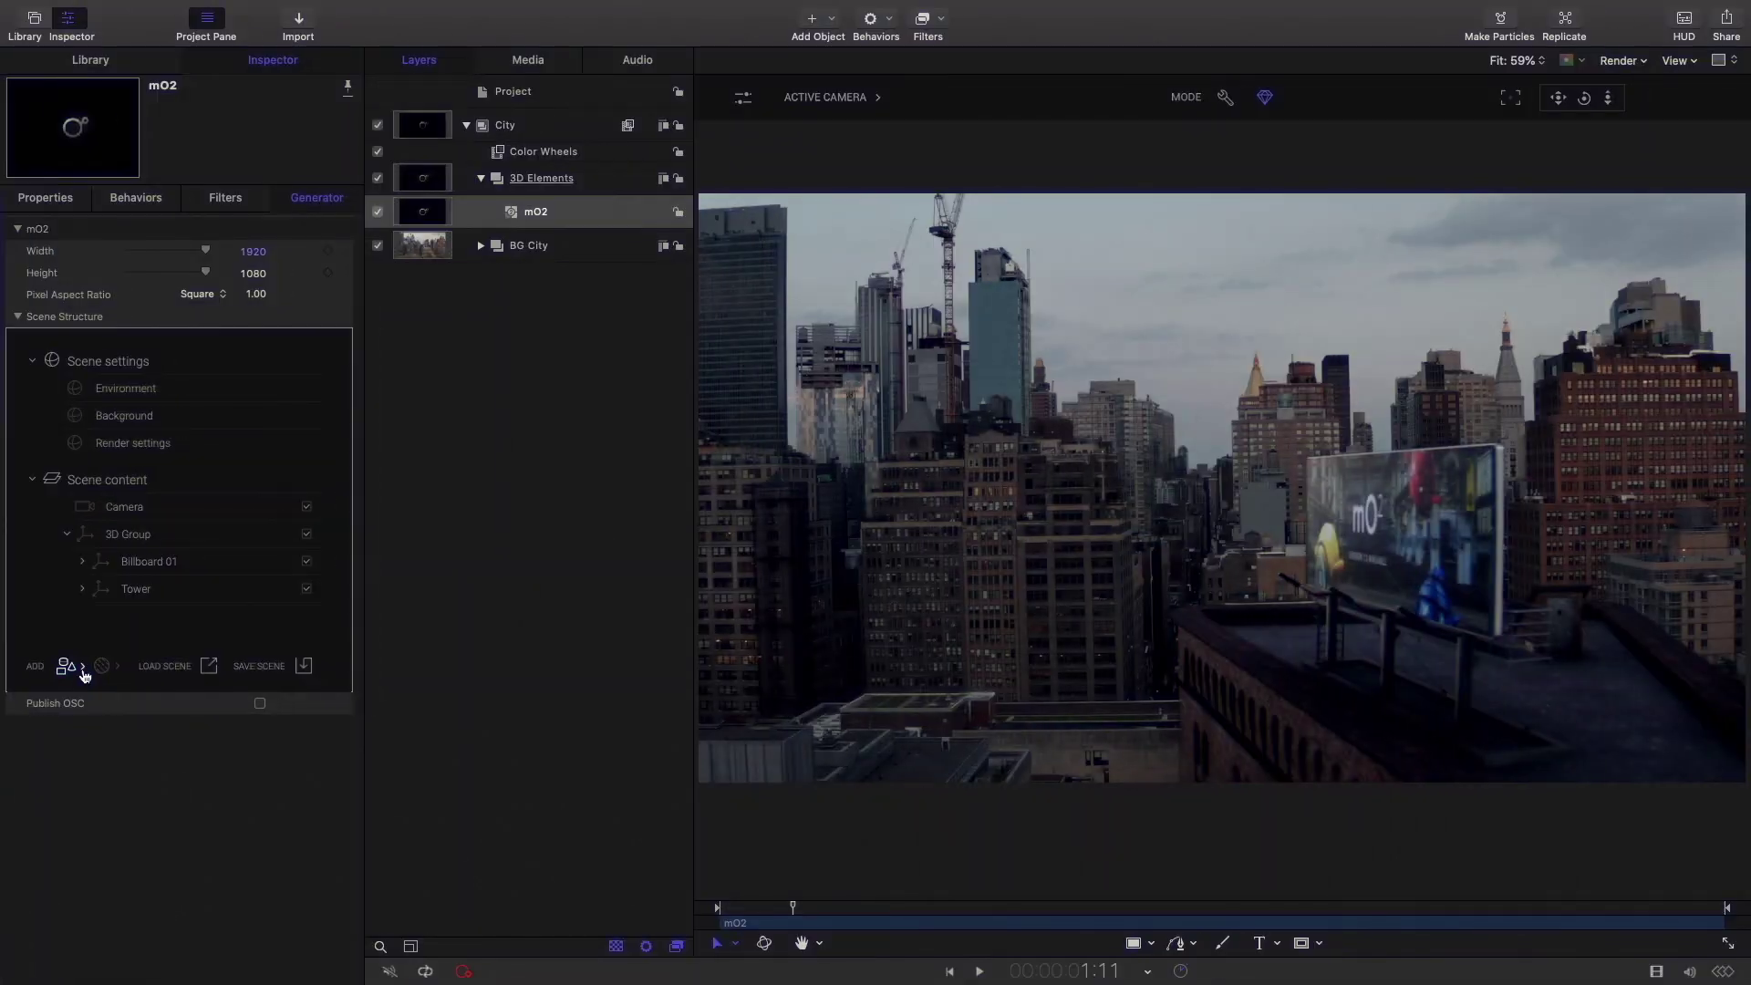
# Add a Spot light to the mO2 scene and move to around frame 2:22 to see it with the billboard.
pyautogui.click(84, 669)
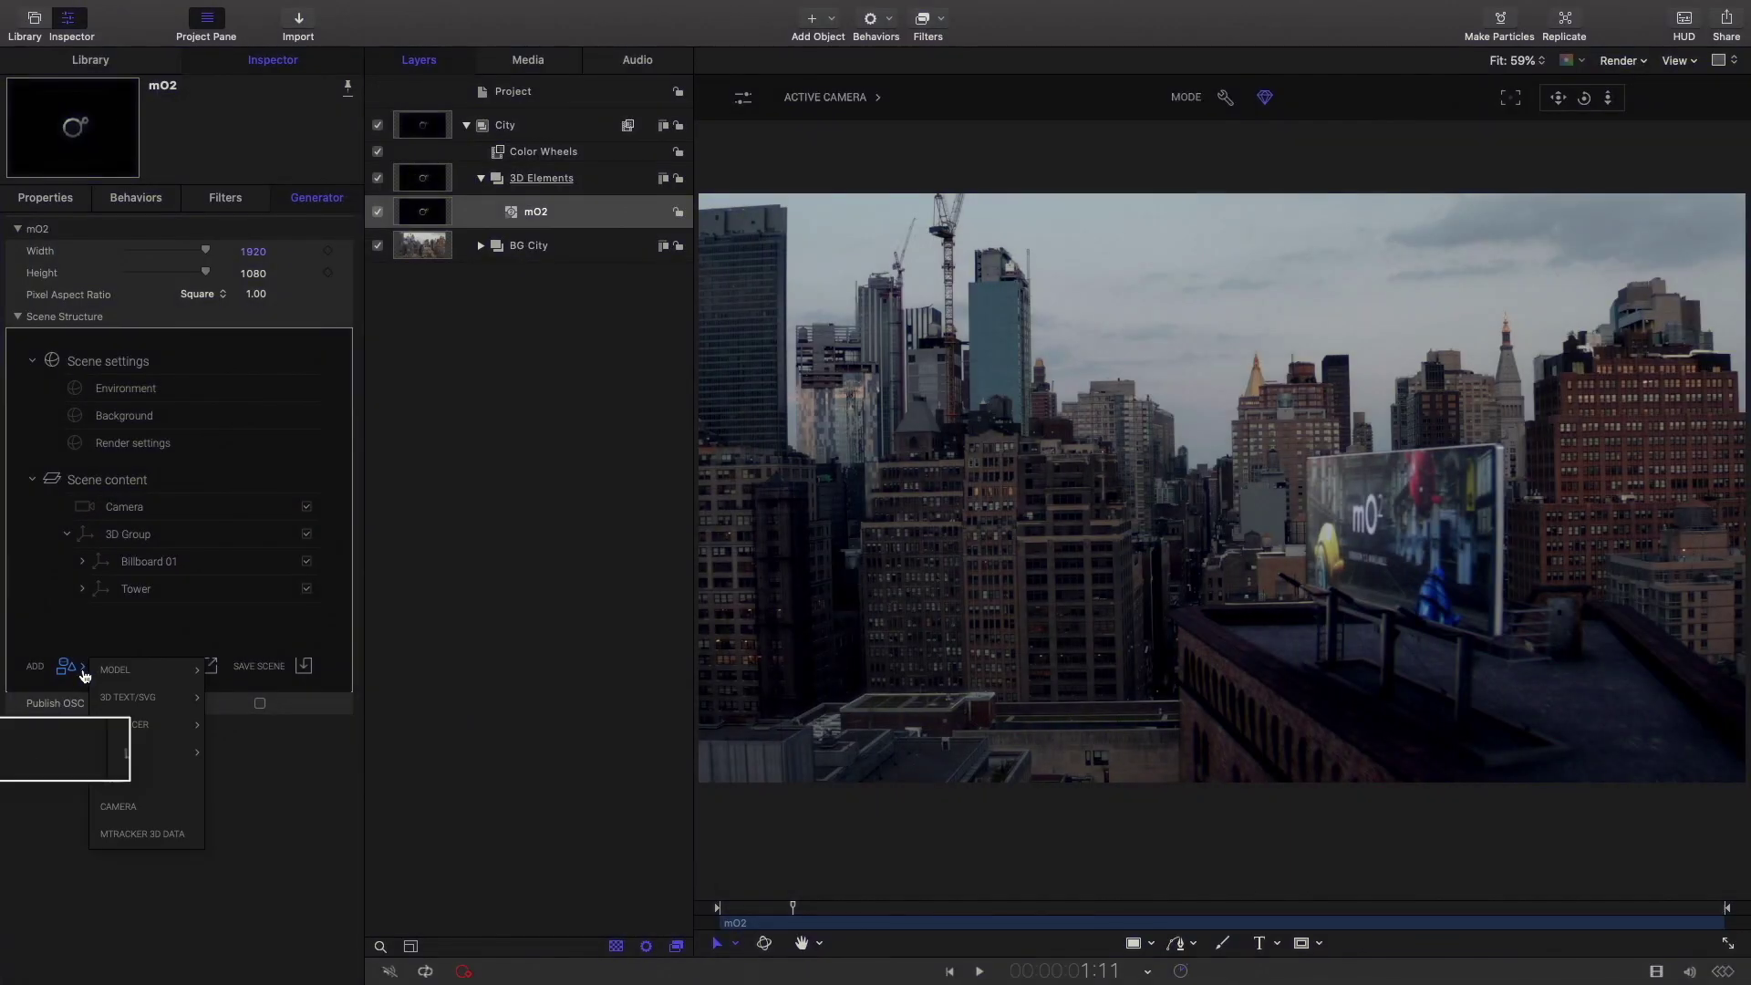
pyautogui.moveTo(129, 750)
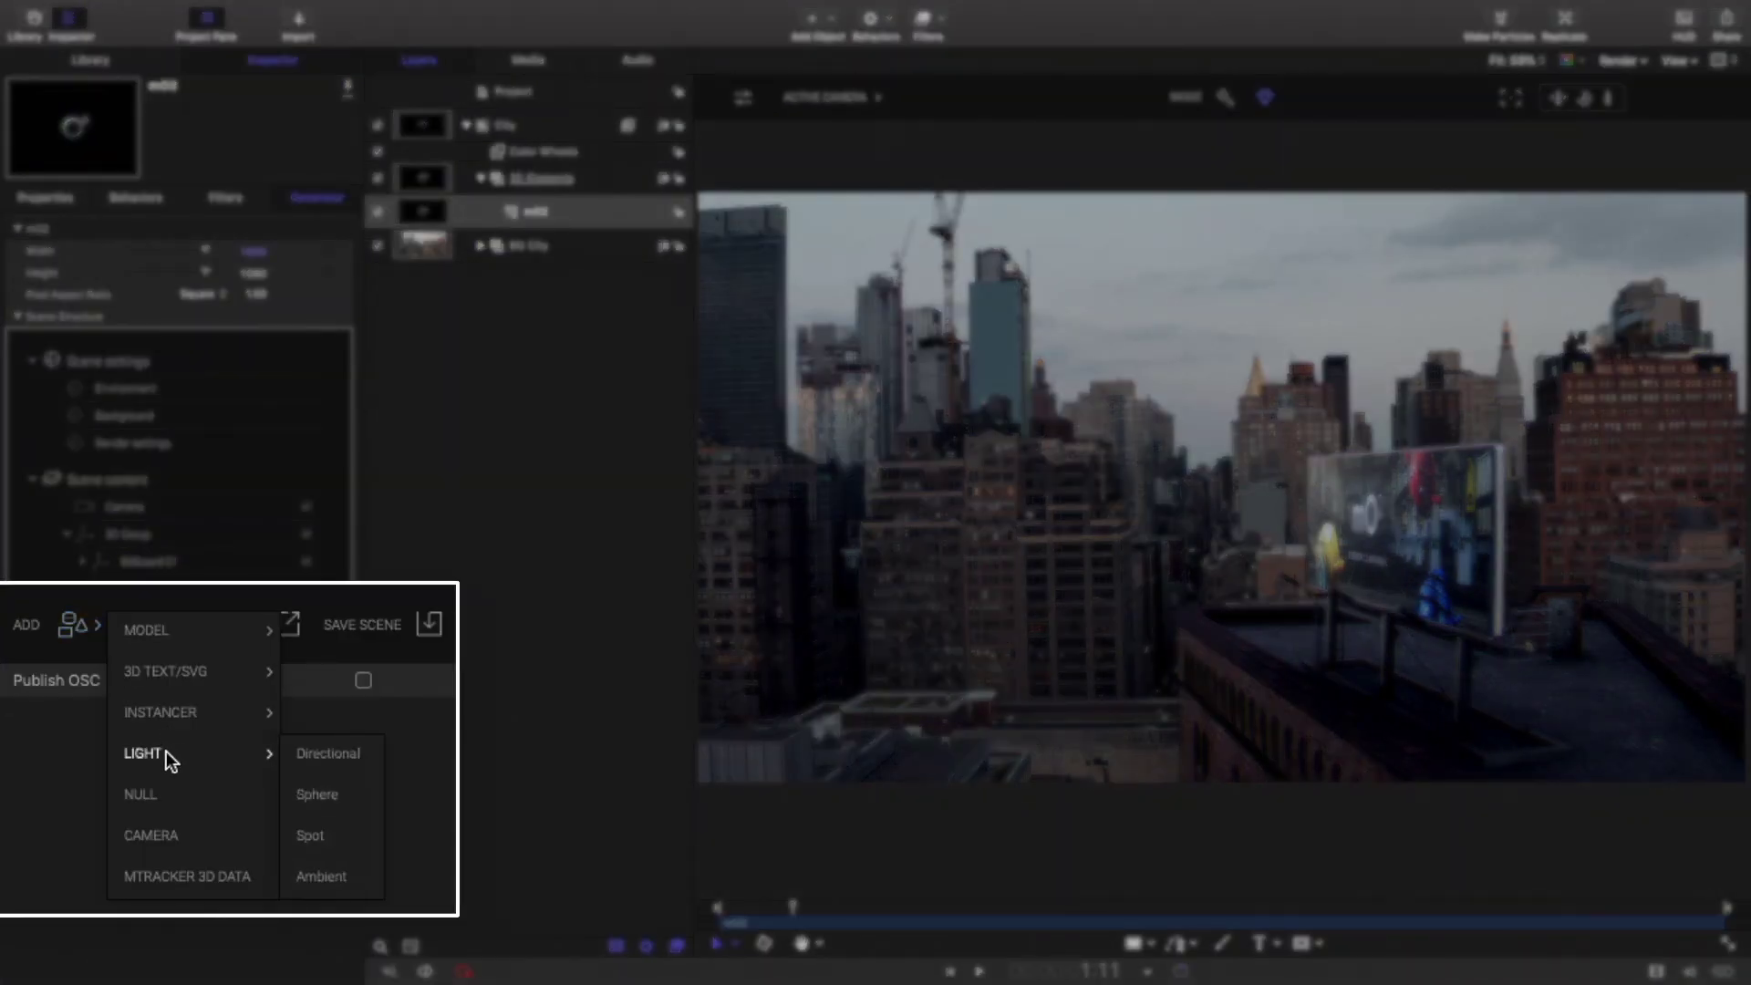
pyautogui.click(321, 837)
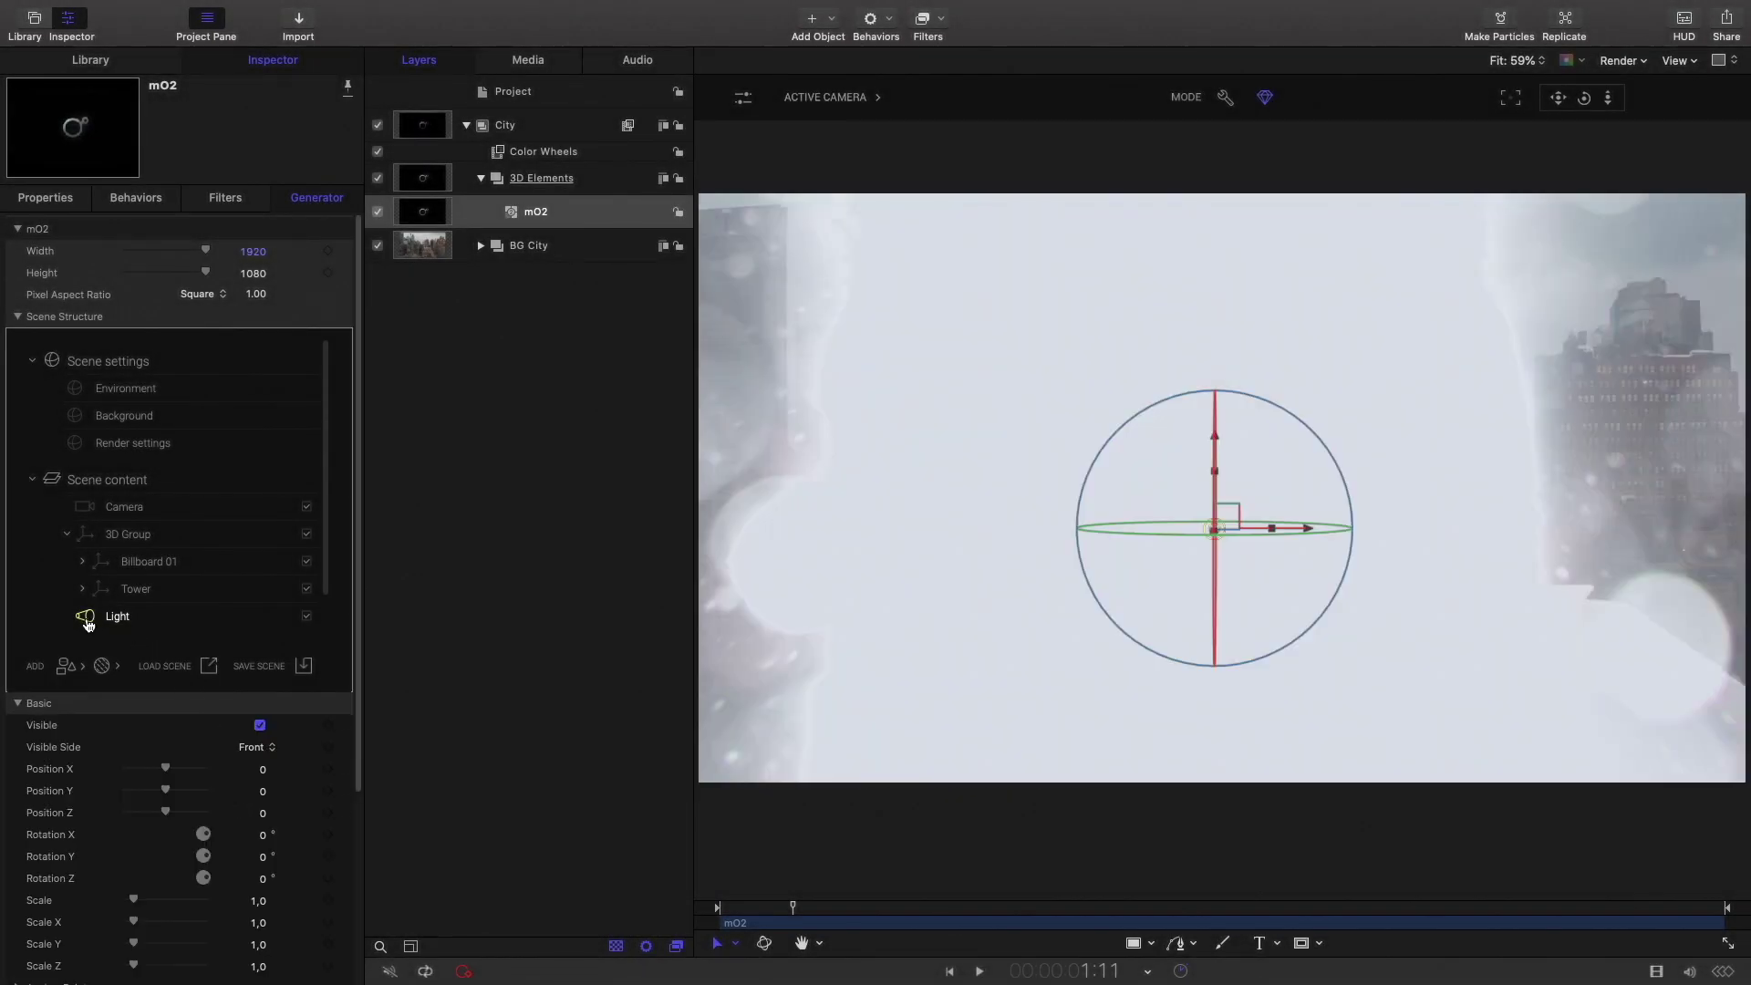
pyautogui.press('space')
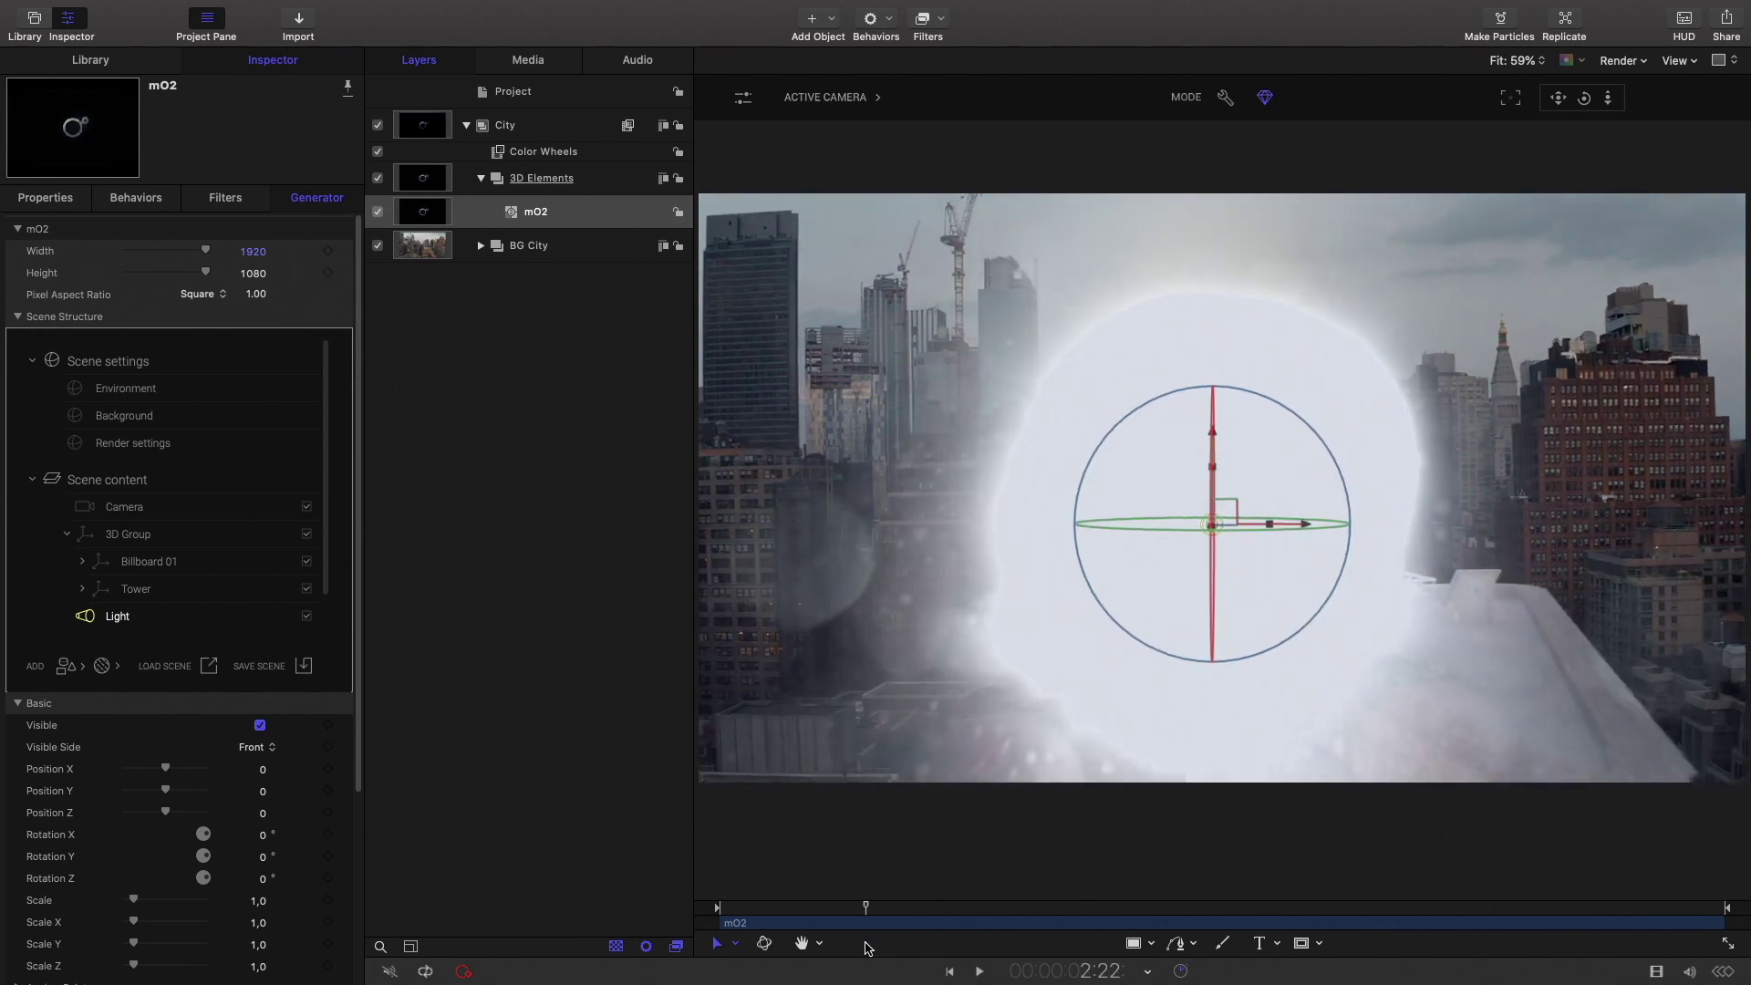
# Set the spot light's Intensity to 10 and Light Radius to 0.01, and shift it to Position X 0.2 toward the billboard.
pyautogui.scroll(-5, 151, 871)
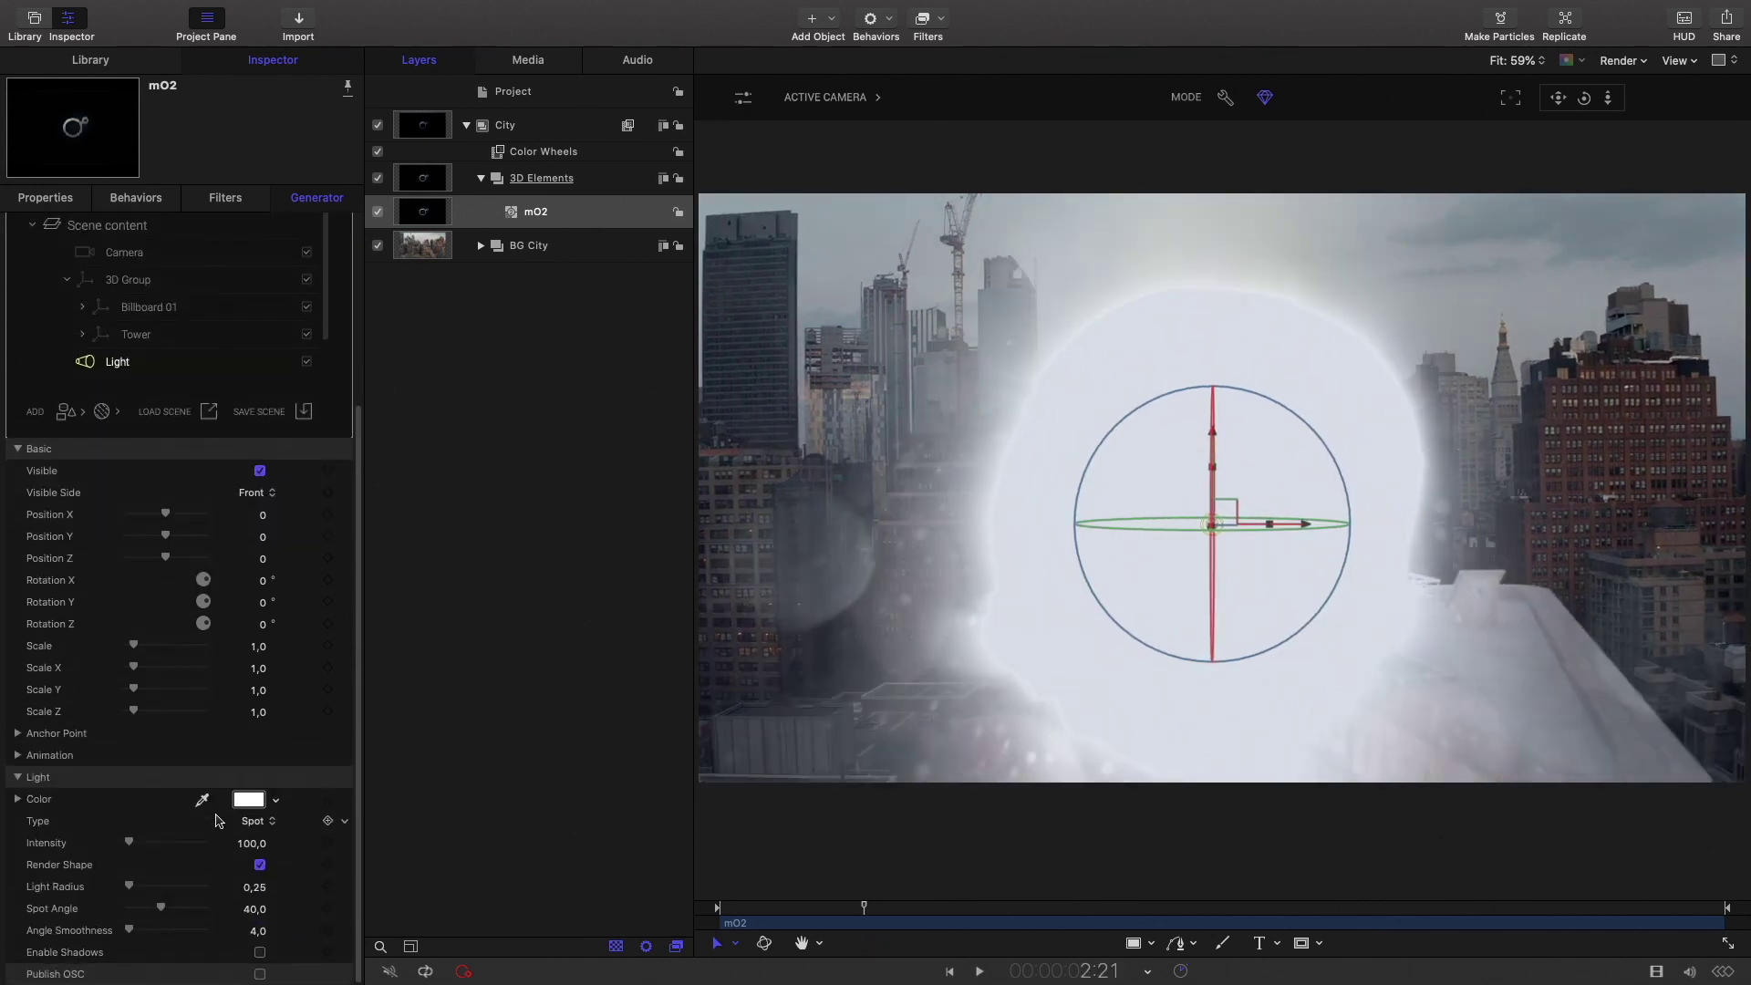
pyautogui.click(254, 842)
pyautogui.write('10')
pyautogui.press('Return')
pyautogui.click(253, 887)
pyautogui.write('0,01')
pyautogui.press('Return')
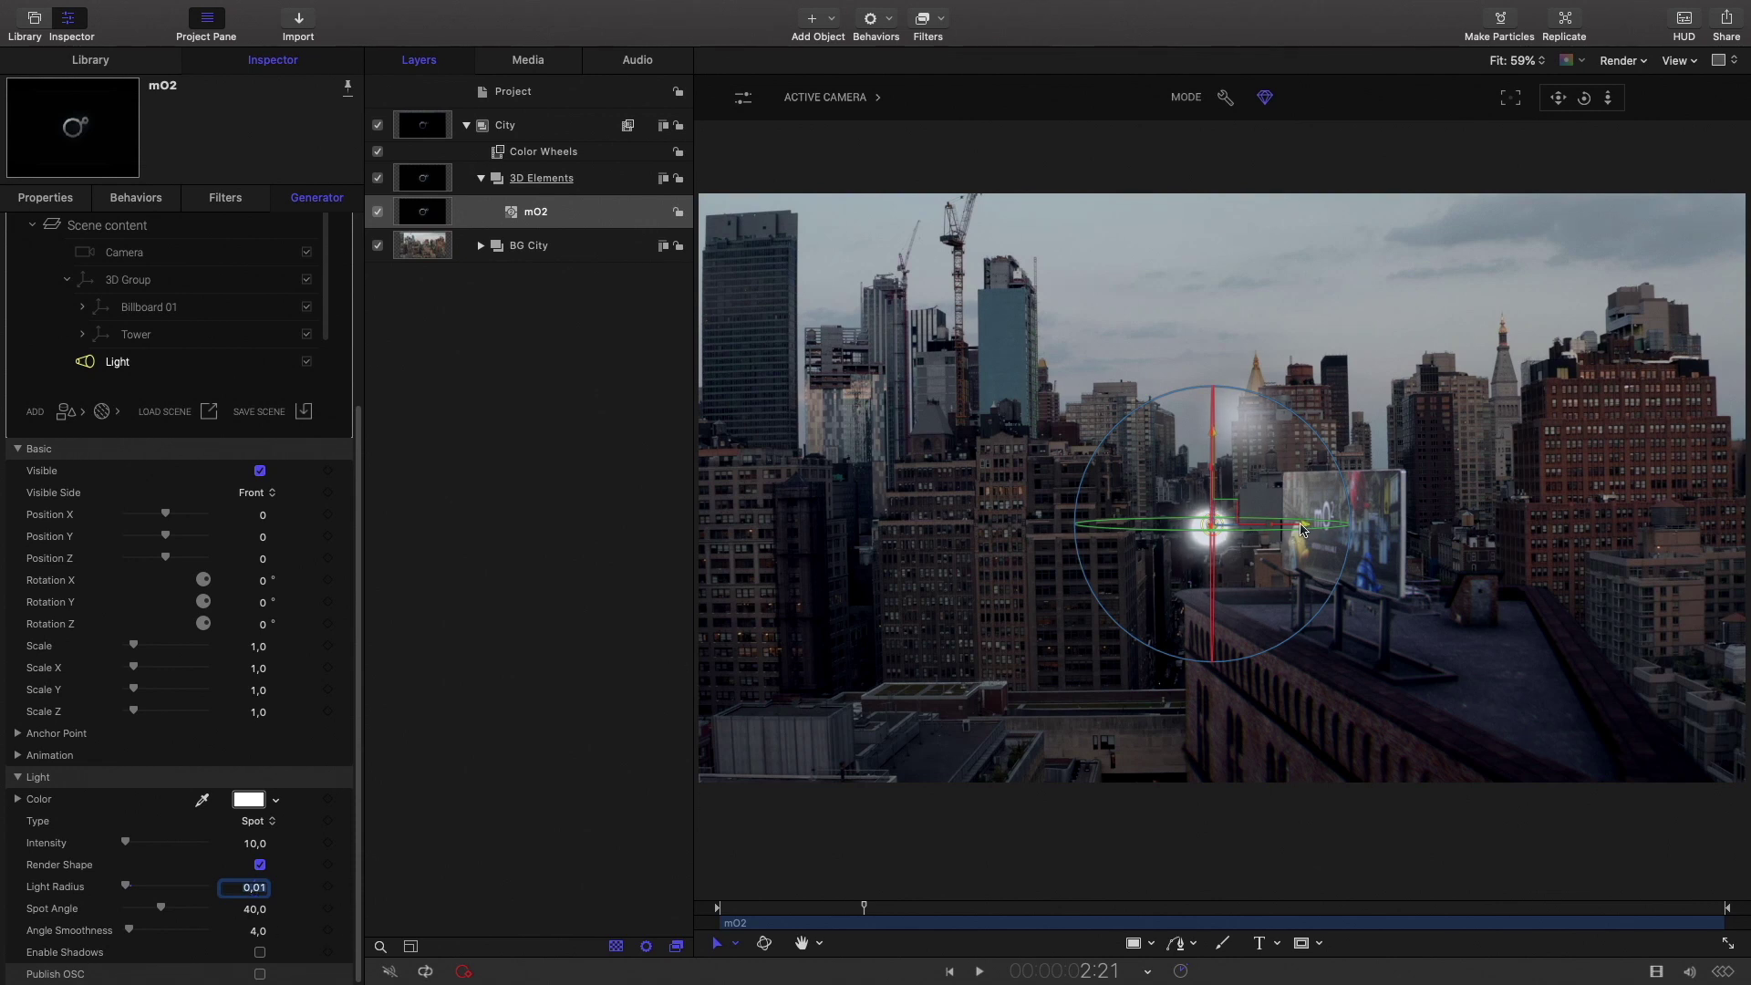
pyautogui.moveTo(1304, 525); pyautogui.dragTo(1376, 526)
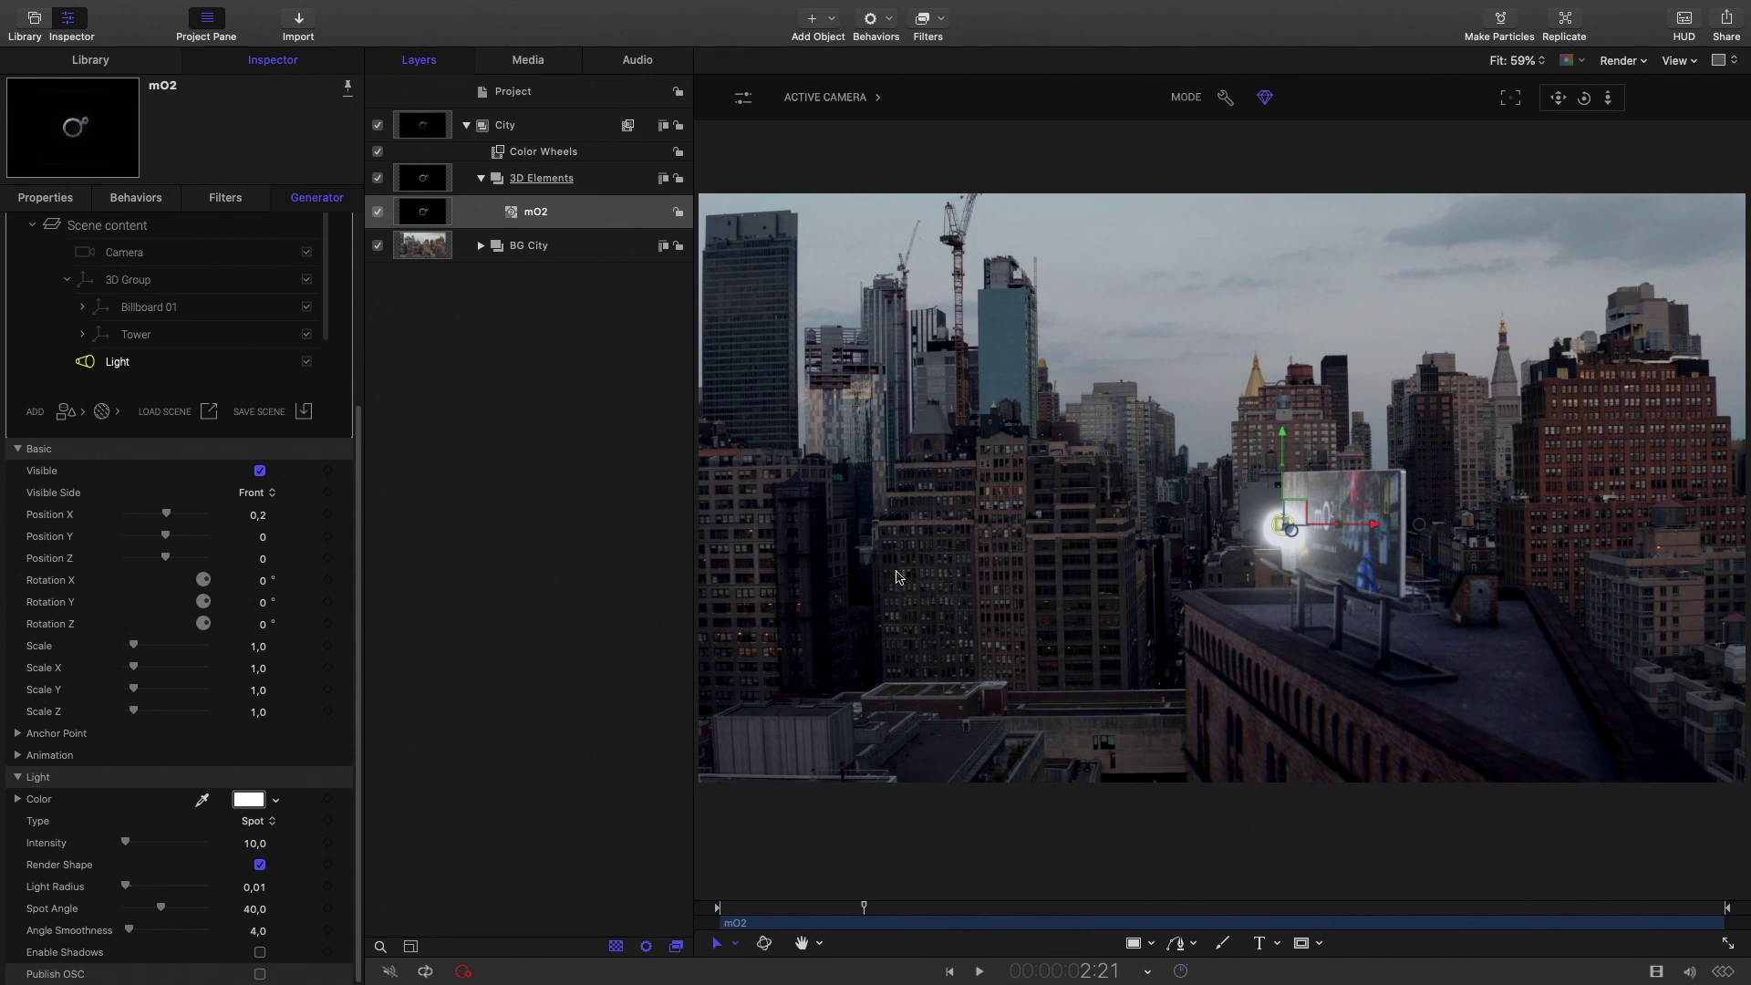
# In the Top view, place the spot light at Position X 0.5 and Z -2.0 and rotate it 105.5° in Y toward the billboard.
pyautogui.click(814, 101)
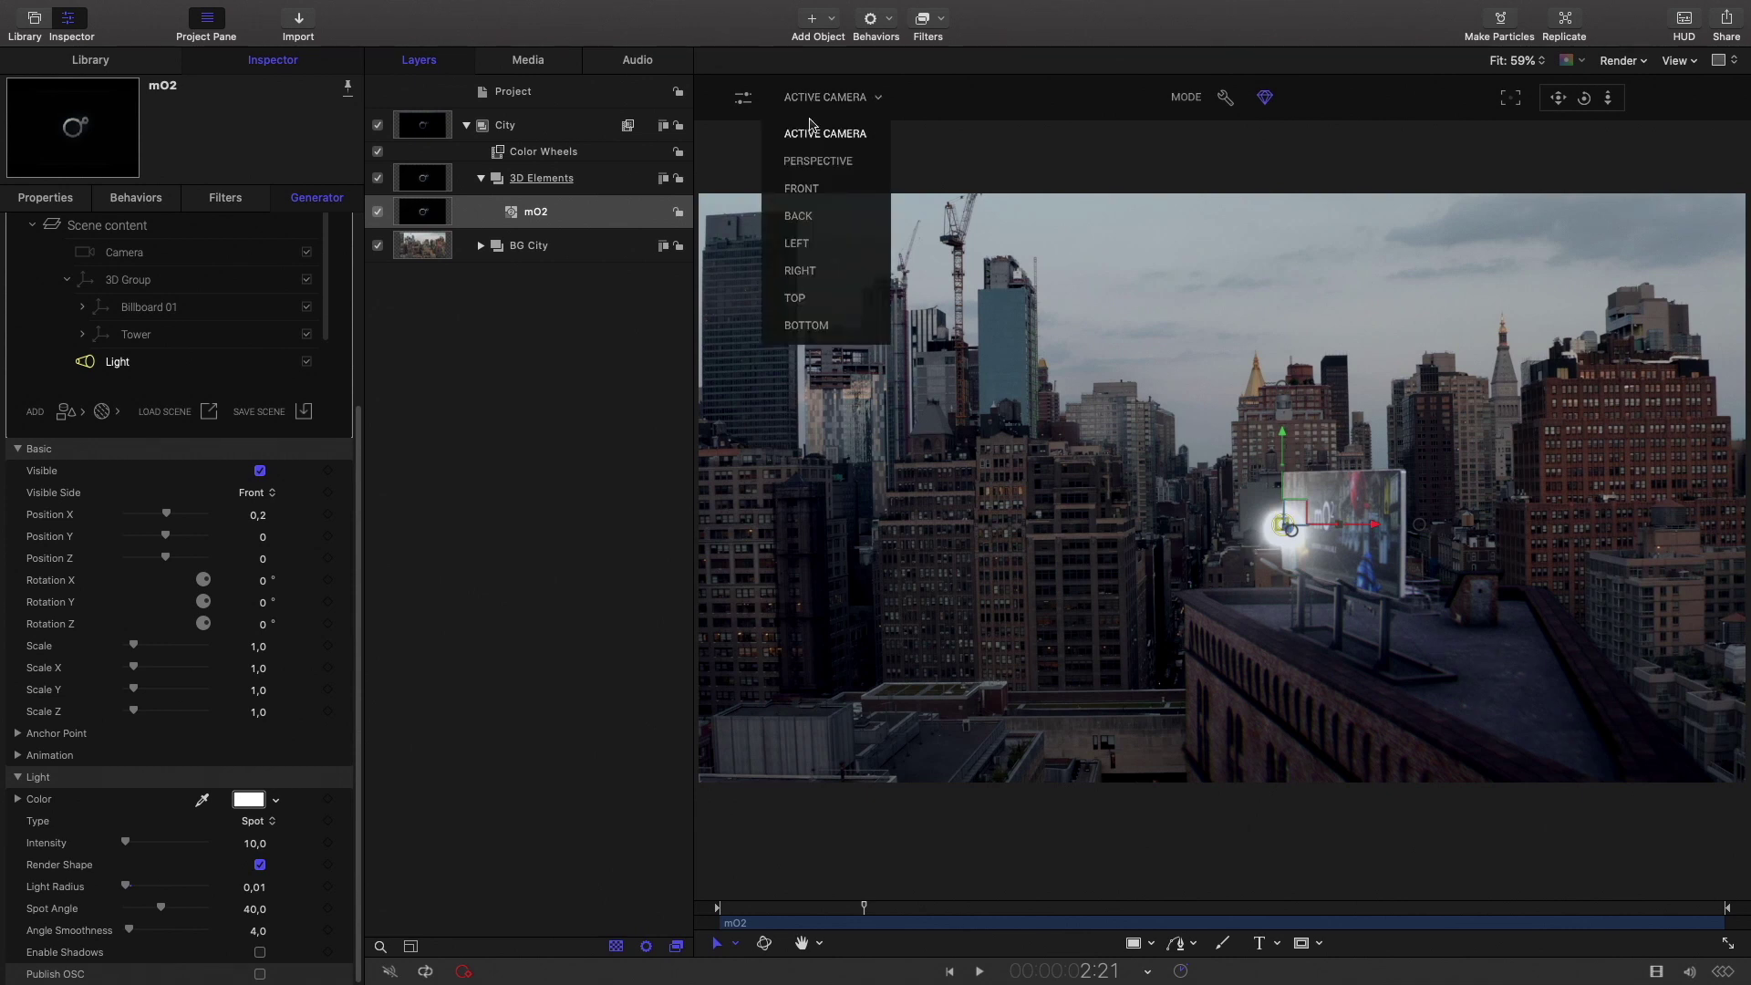
pyautogui.click(815, 299)
pyautogui.moveTo(1206, 775); pyautogui.dragTo(1207, 595)
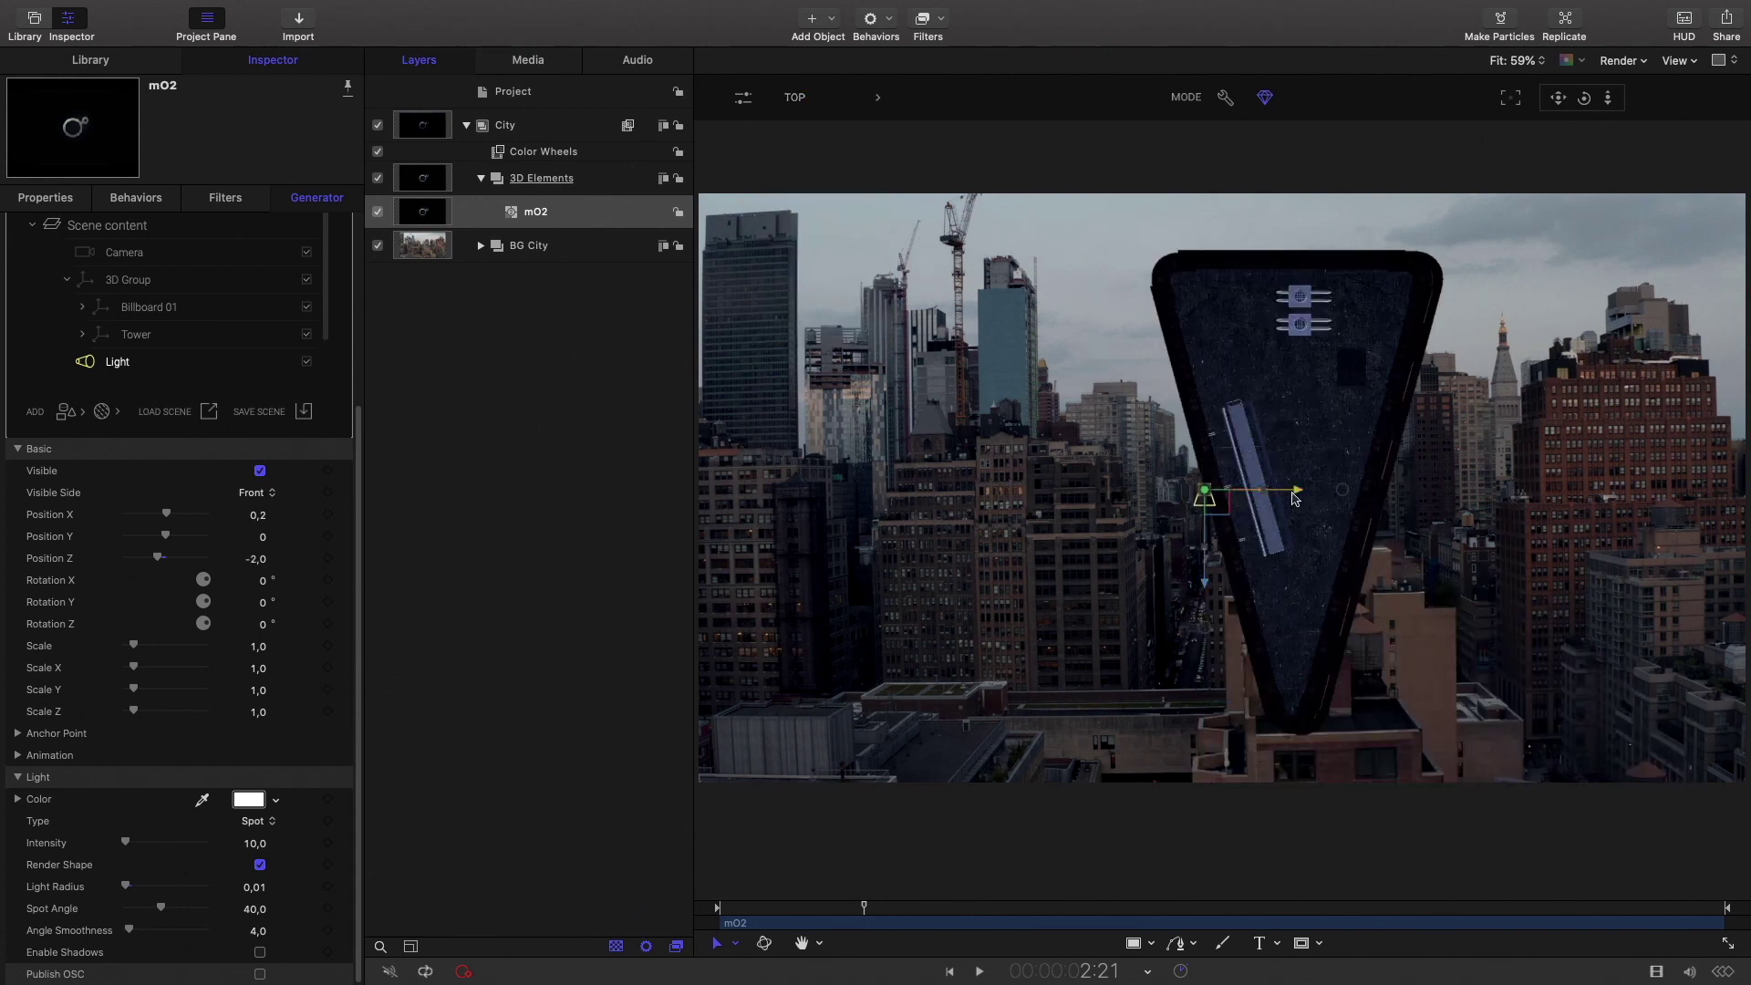
pyautogui.moveTo(1300, 497); pyautogui.dragTo(1362, 416)
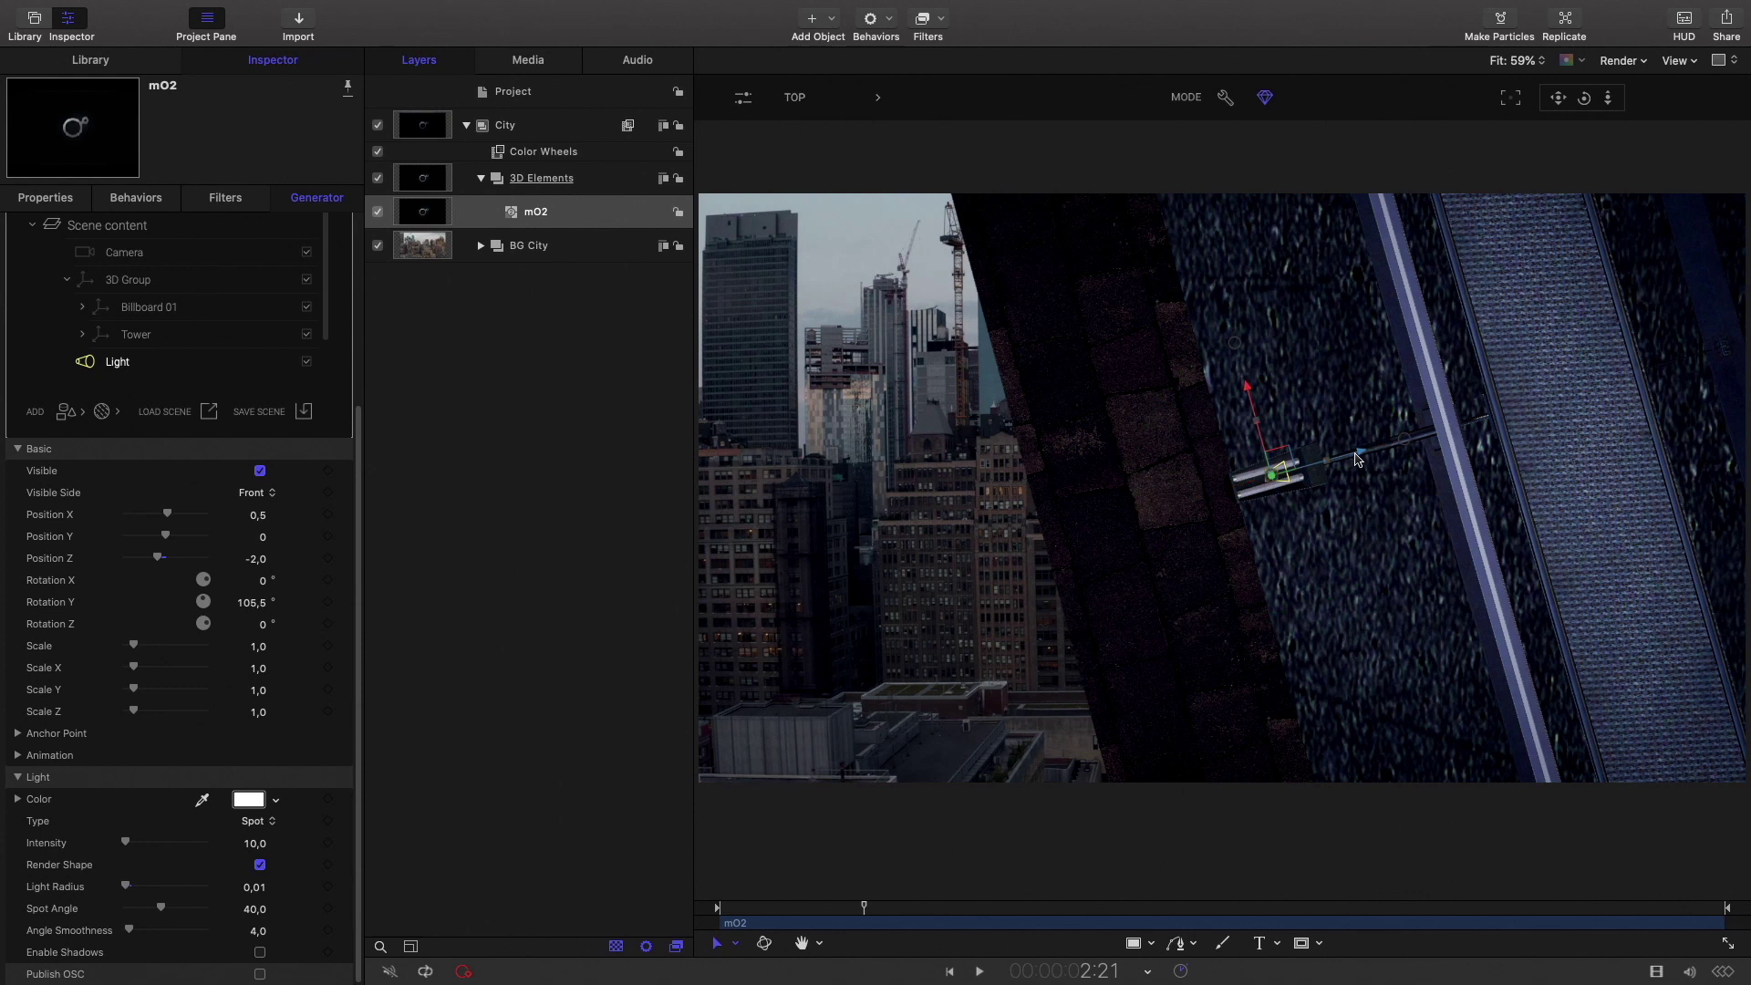
# In the Front view, lower the spot light to Position Y -0.4 and tilt it to Rotation X -32.8°, then return to the Active Camera.
pyautogui.click(796, 97)
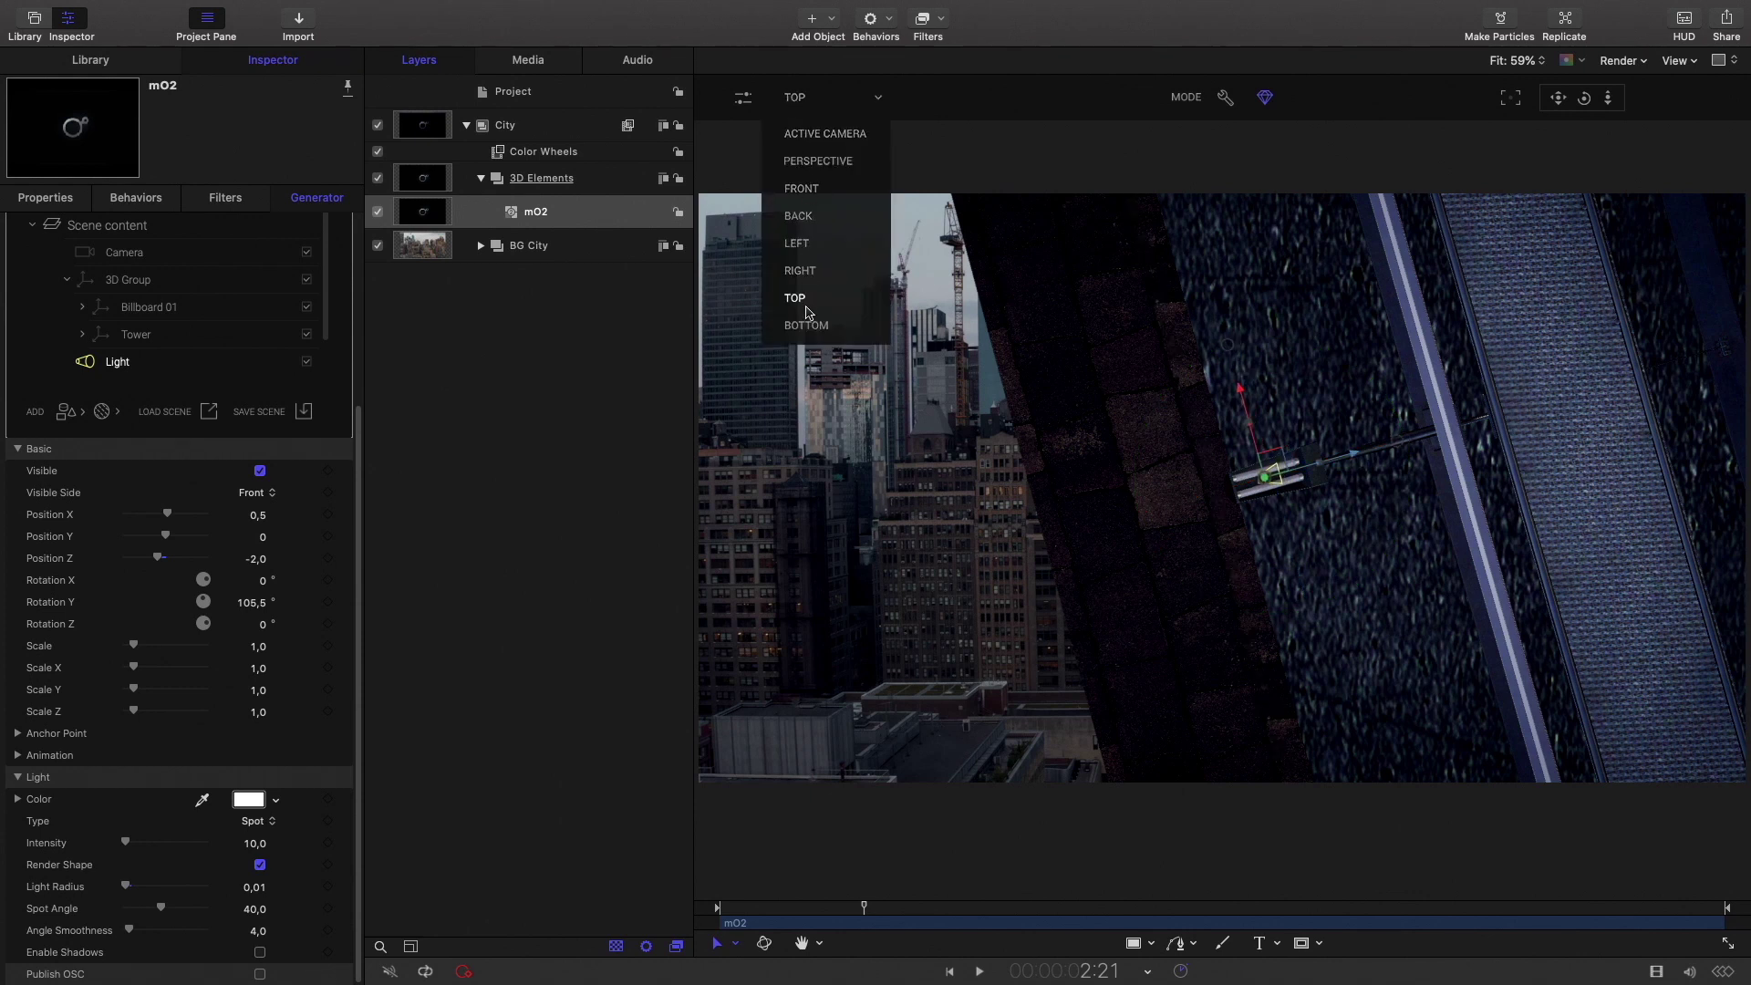
pyautogui.click(803, 193)
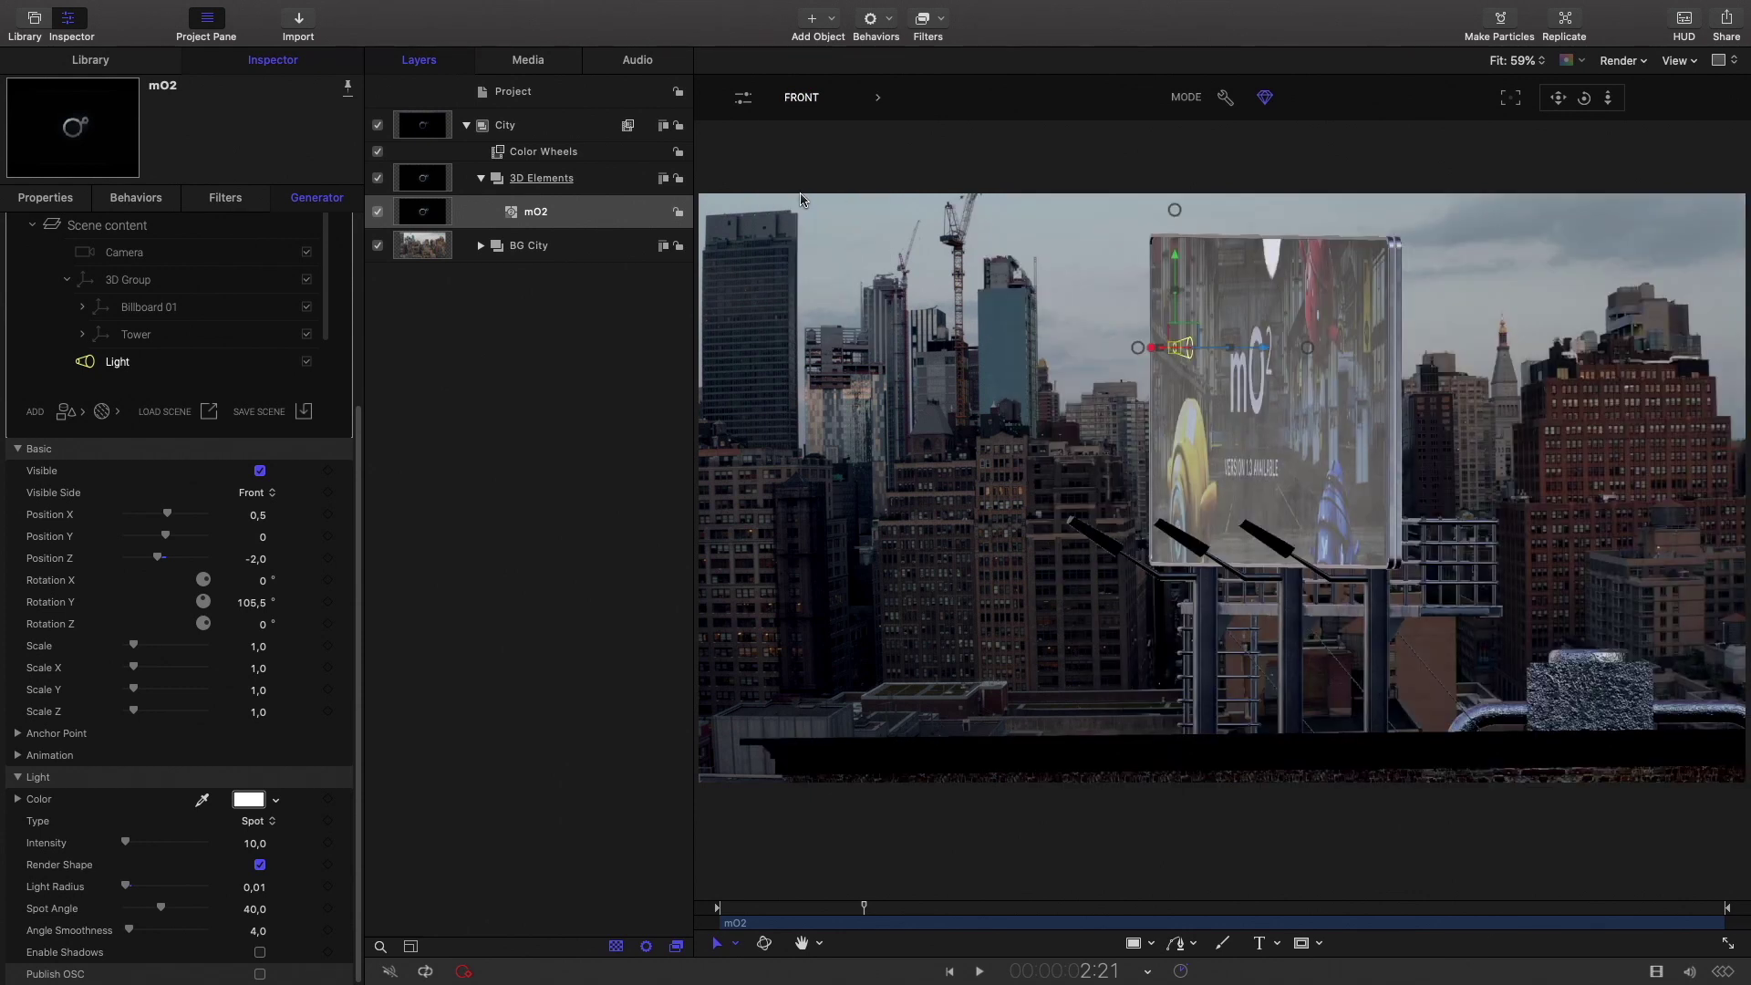
pyautogui.moveTo(1174, 261); pyautogui.dragTo(1102, 452)
pyautogui.moveTo(1093, 492); pyautogui.dragTo(1104, 411)
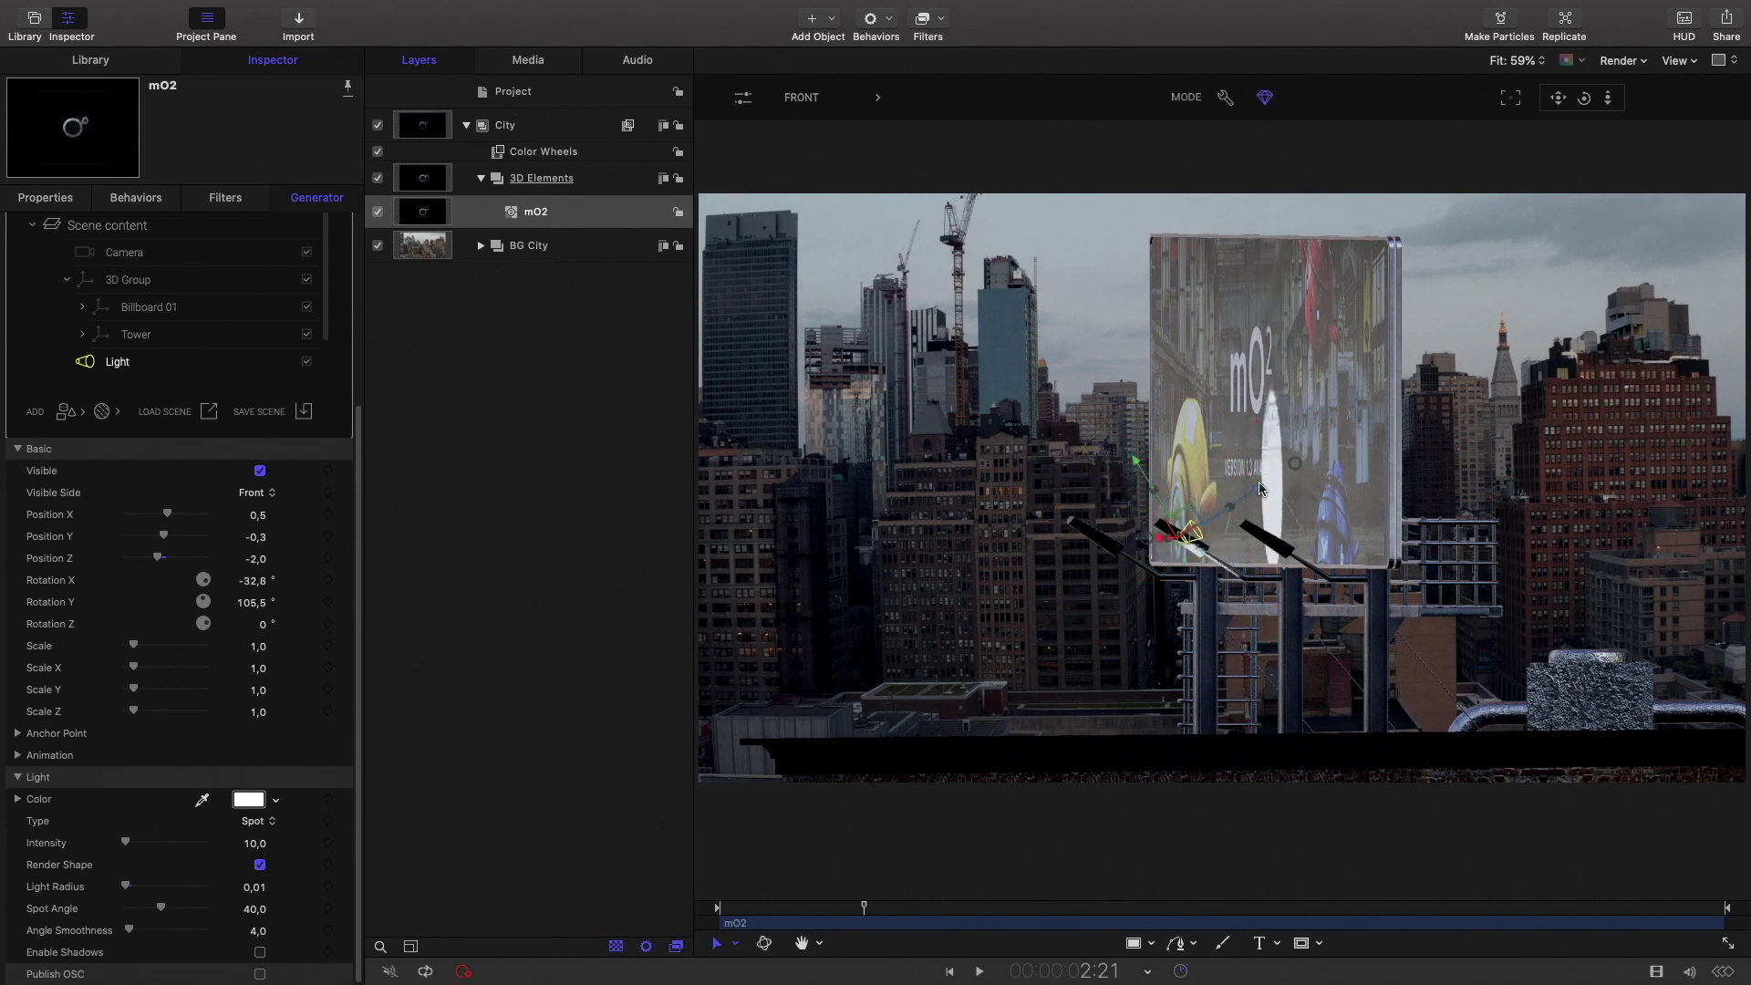
pyautogui.click(801, 97)
pyautogui.click(820, 128)
# Return to the first frame and set the light's Spot Angle to 98 and Angle Smoothness to 40.
pyautogui.press('Home')
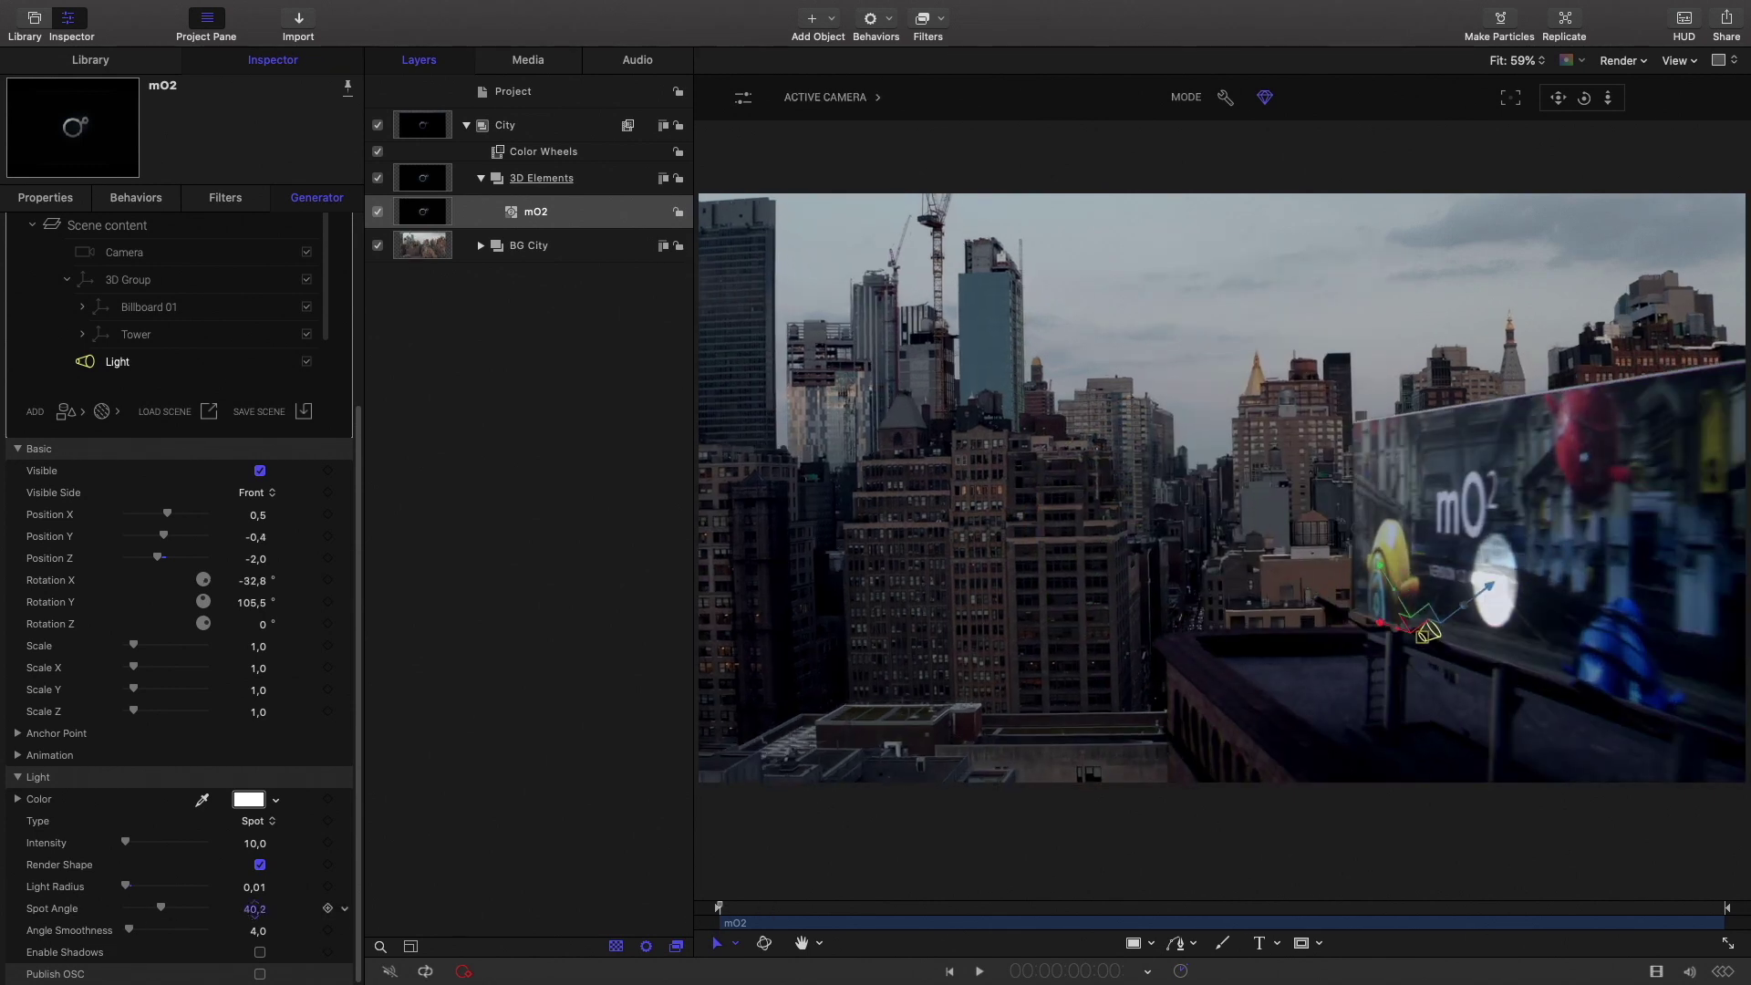
pyautogui.click(254, 909)
pyautogui.write('98')
pyautogui.click(245, 931)
pyautogui.write('40')
pyautogui.press('Return')
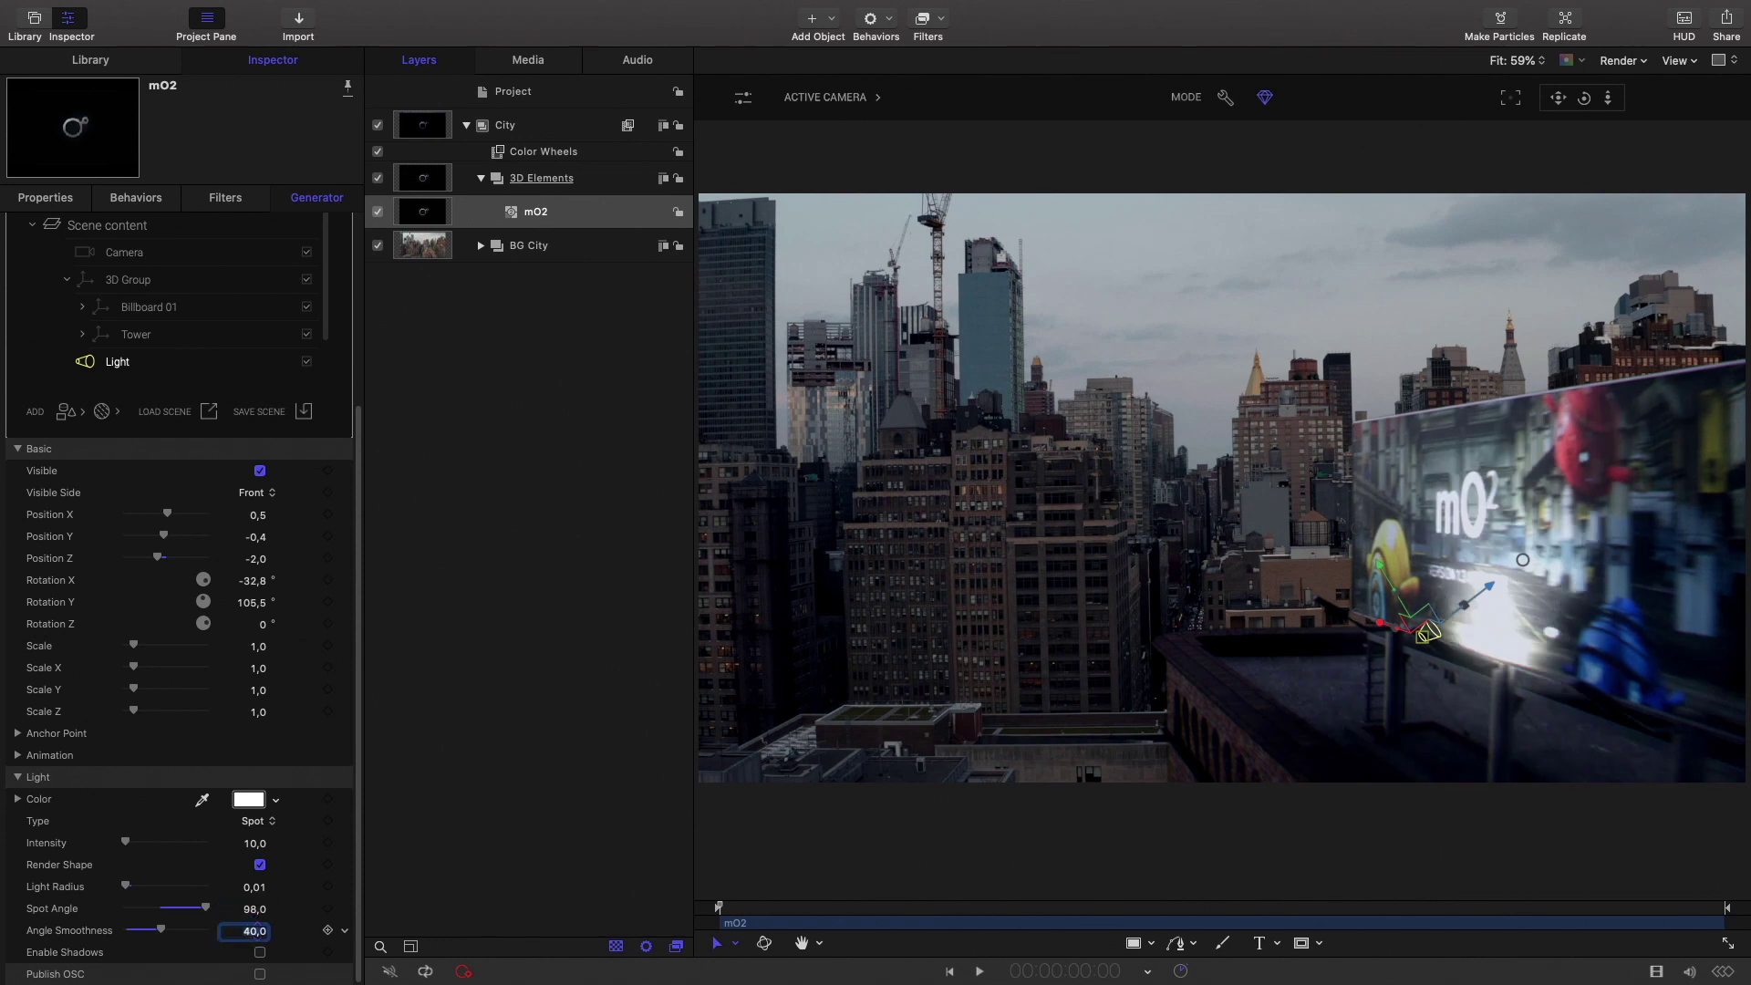
# Set the spot light's Intensity to 3 and give it a warm, slightly darkened tan color.
pyautogui.click(256, 843)
pyautogui.write('3')
pyautogui.press('Return')
pyautogui.click(248, 798)
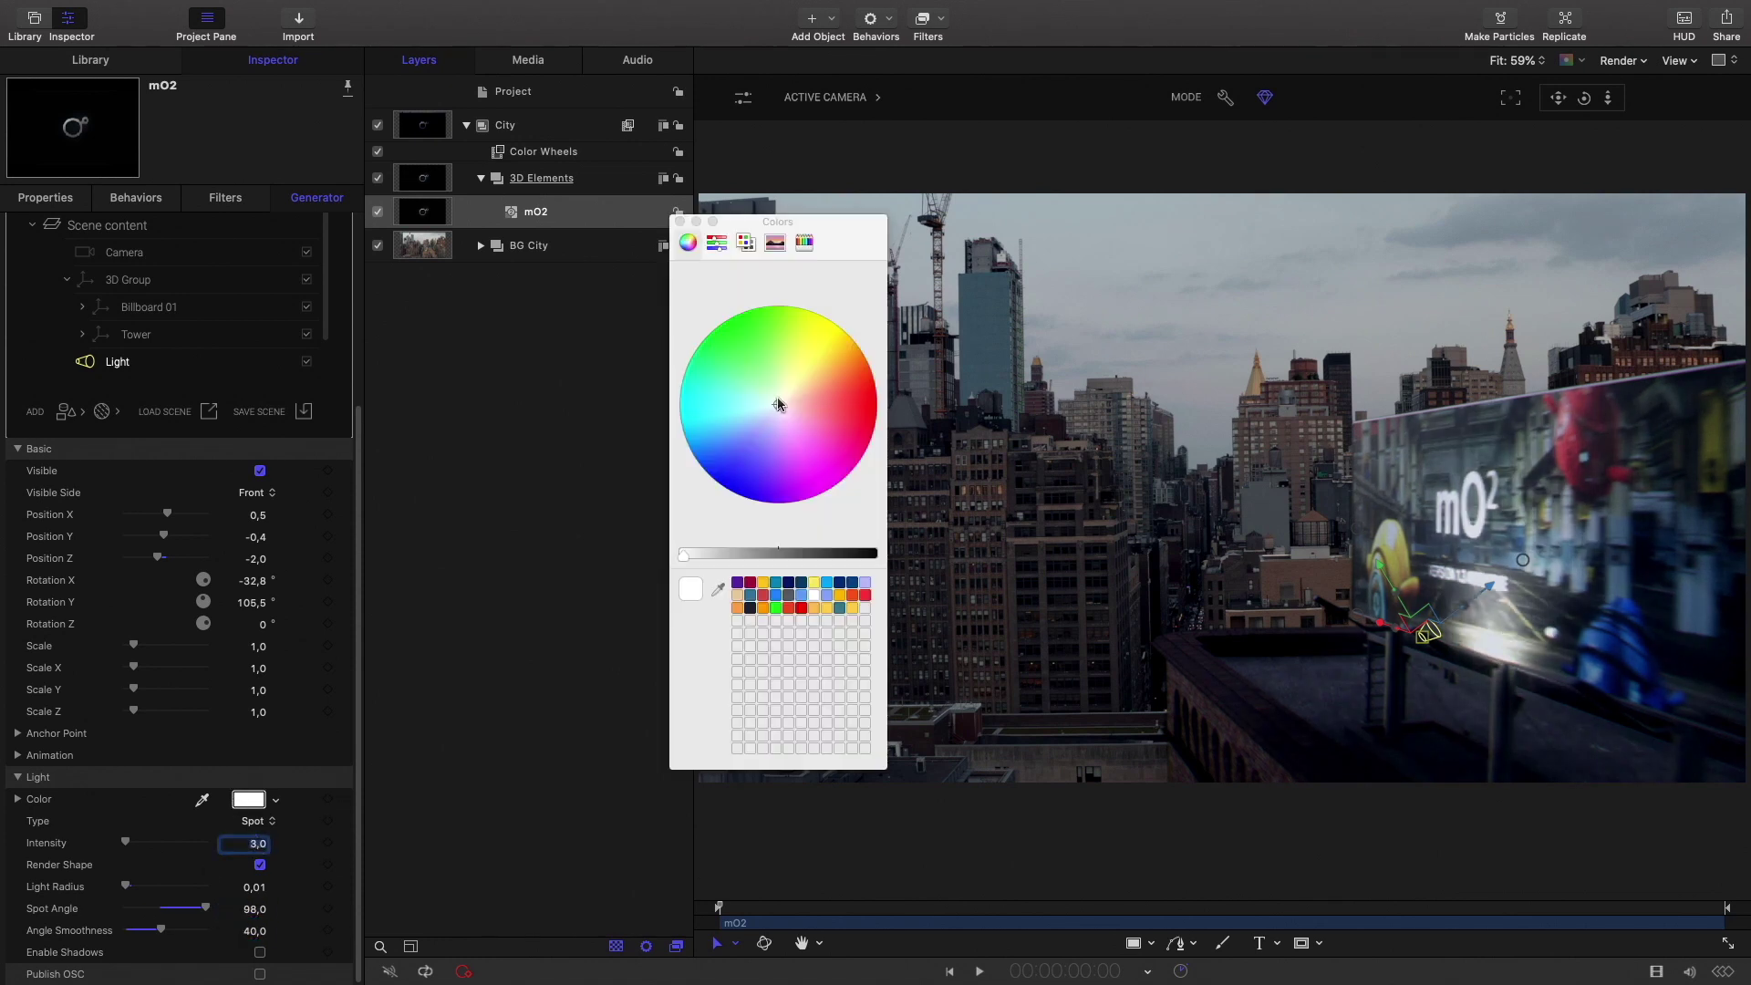
pyautogui.click(803, 394)
pyautogui.moveTo(692, 558); pyautogui.dragTo(730, 554)
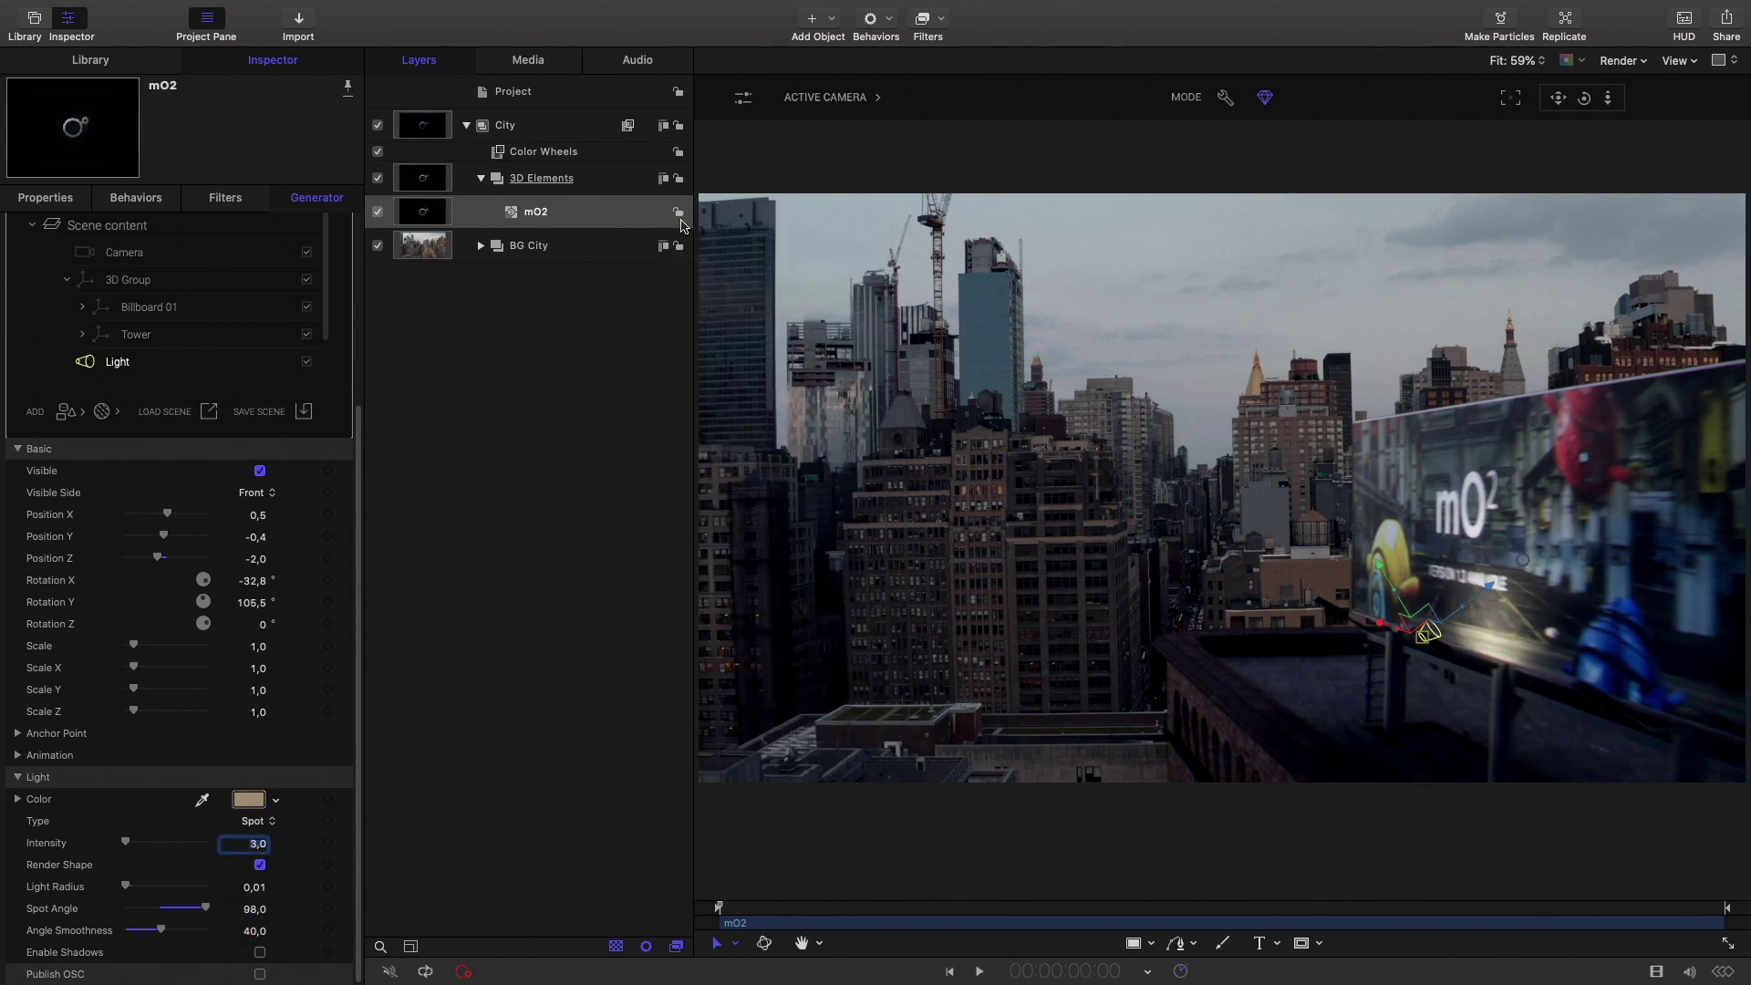
# Duplicate the spot light twice in the Top view, space the copies along the billboard's front, and return to the Active Camera.
pyautogui.moveTo(718, 908); pyautogui.dragTo(778, 935)
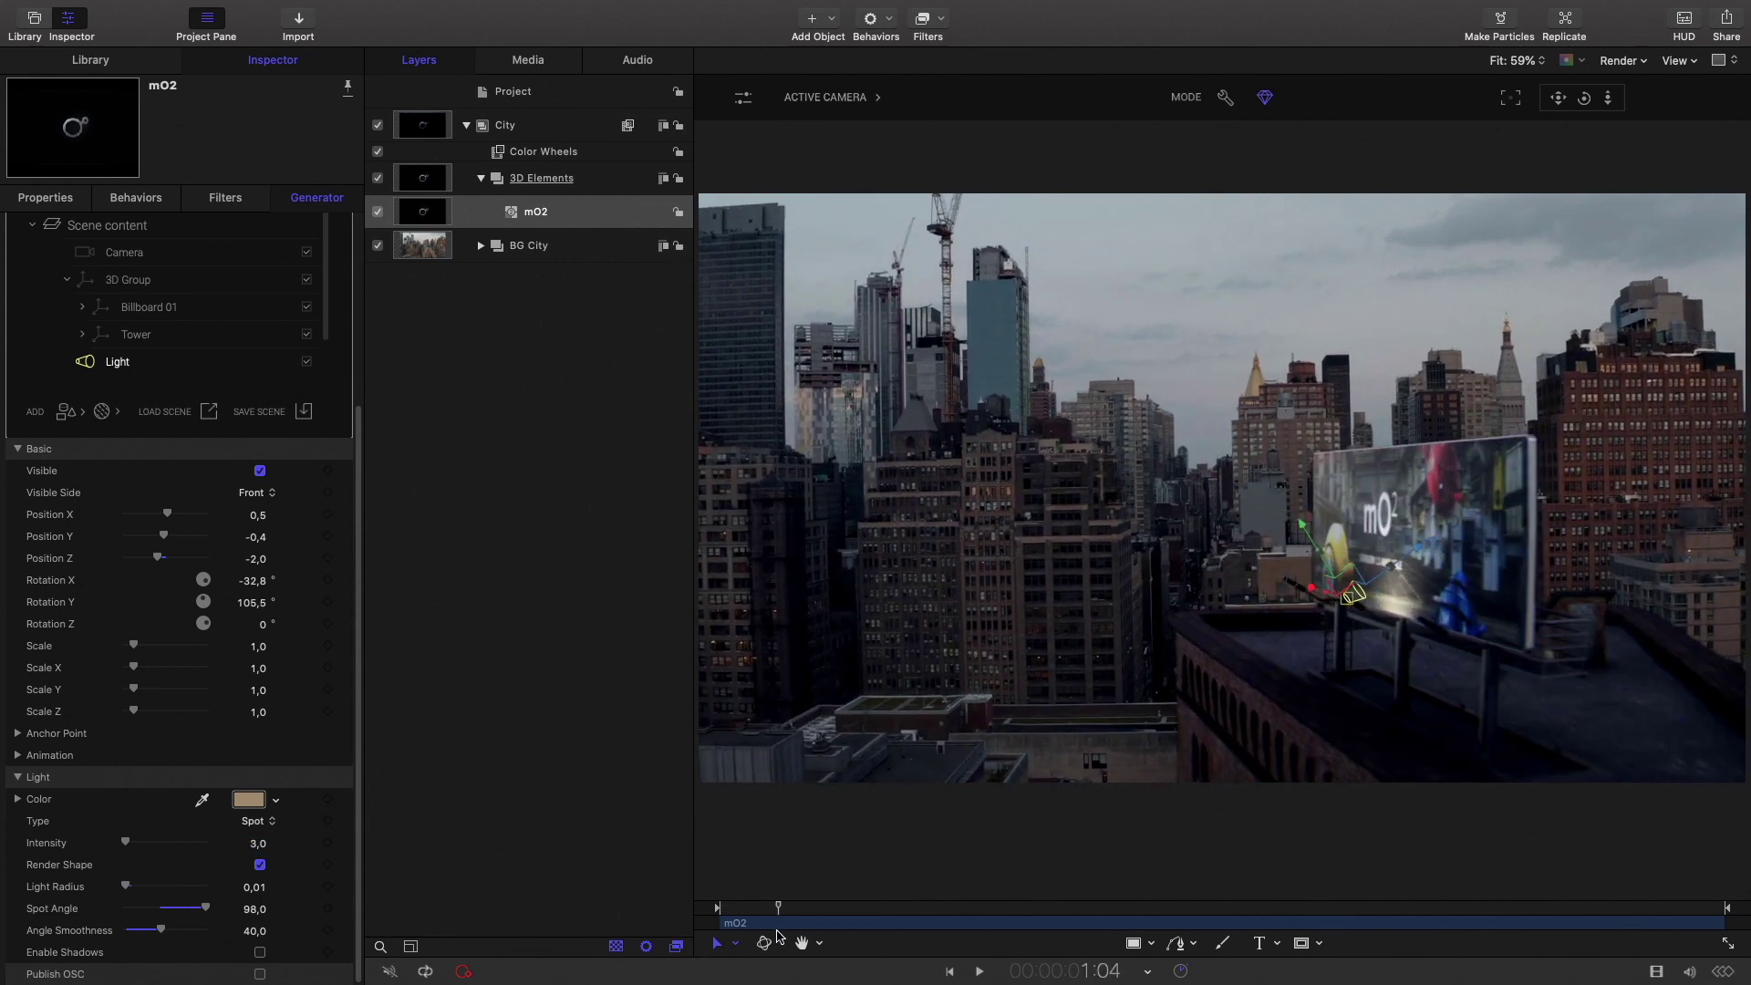
pyautogui.click(825, 96)
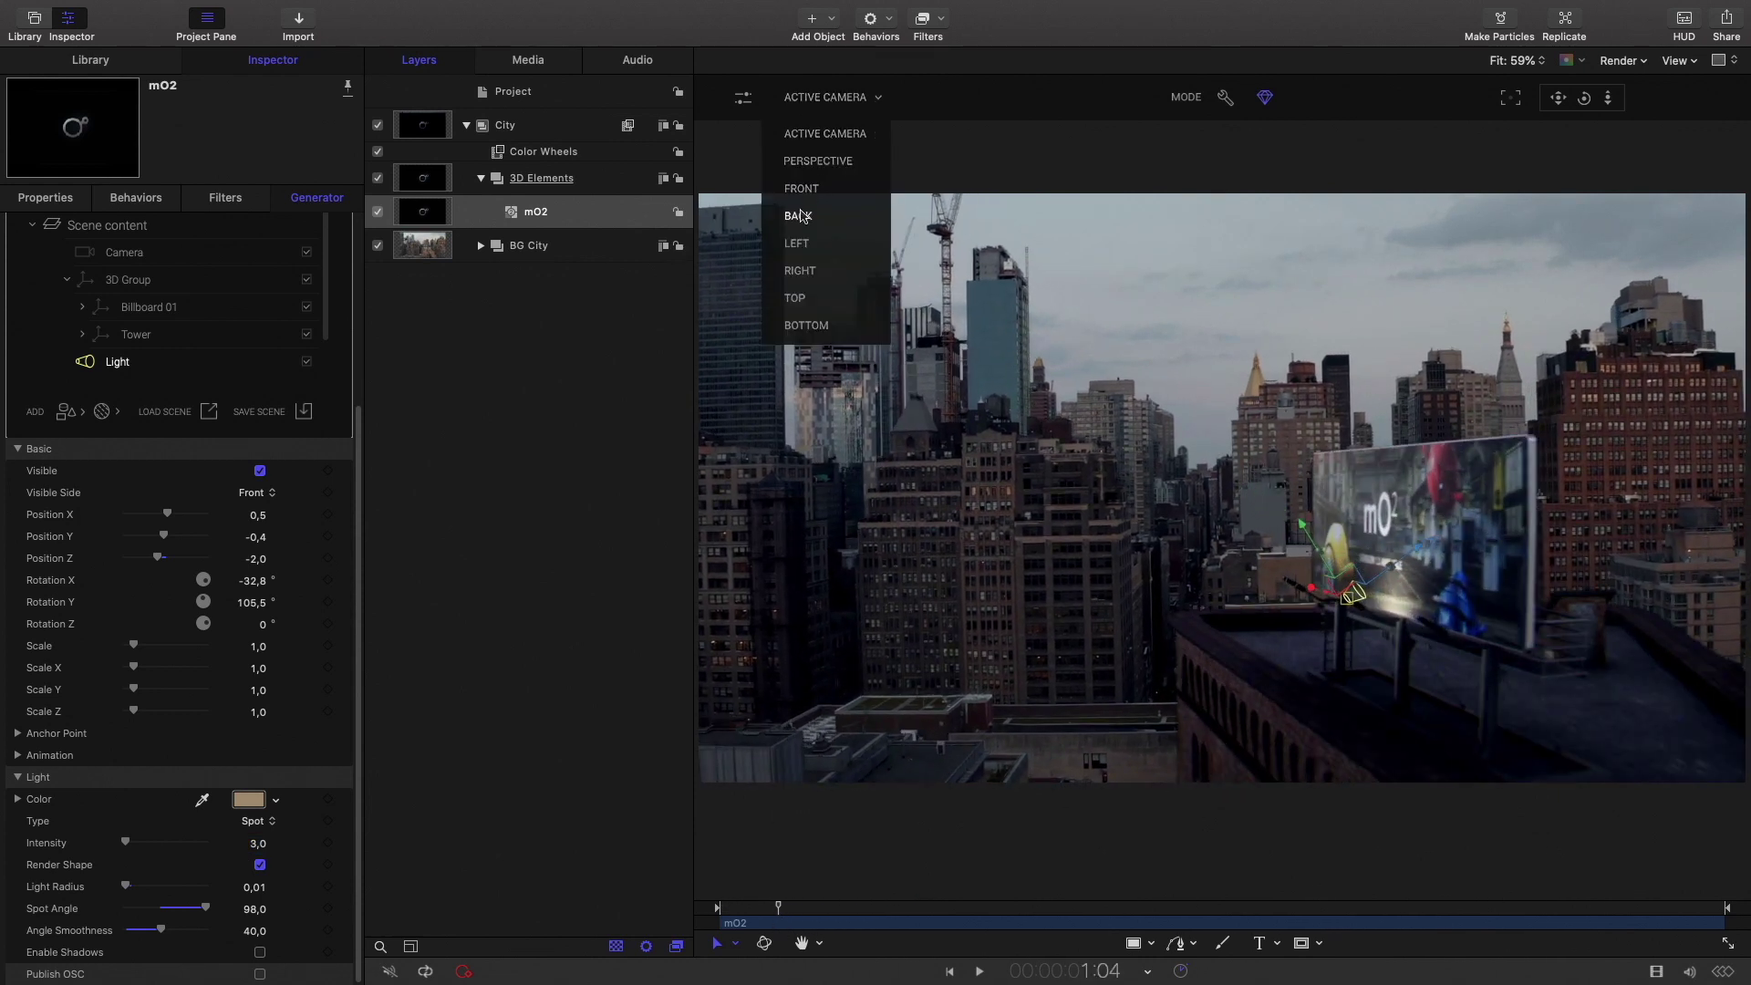
pyautogui.click(801, 293)
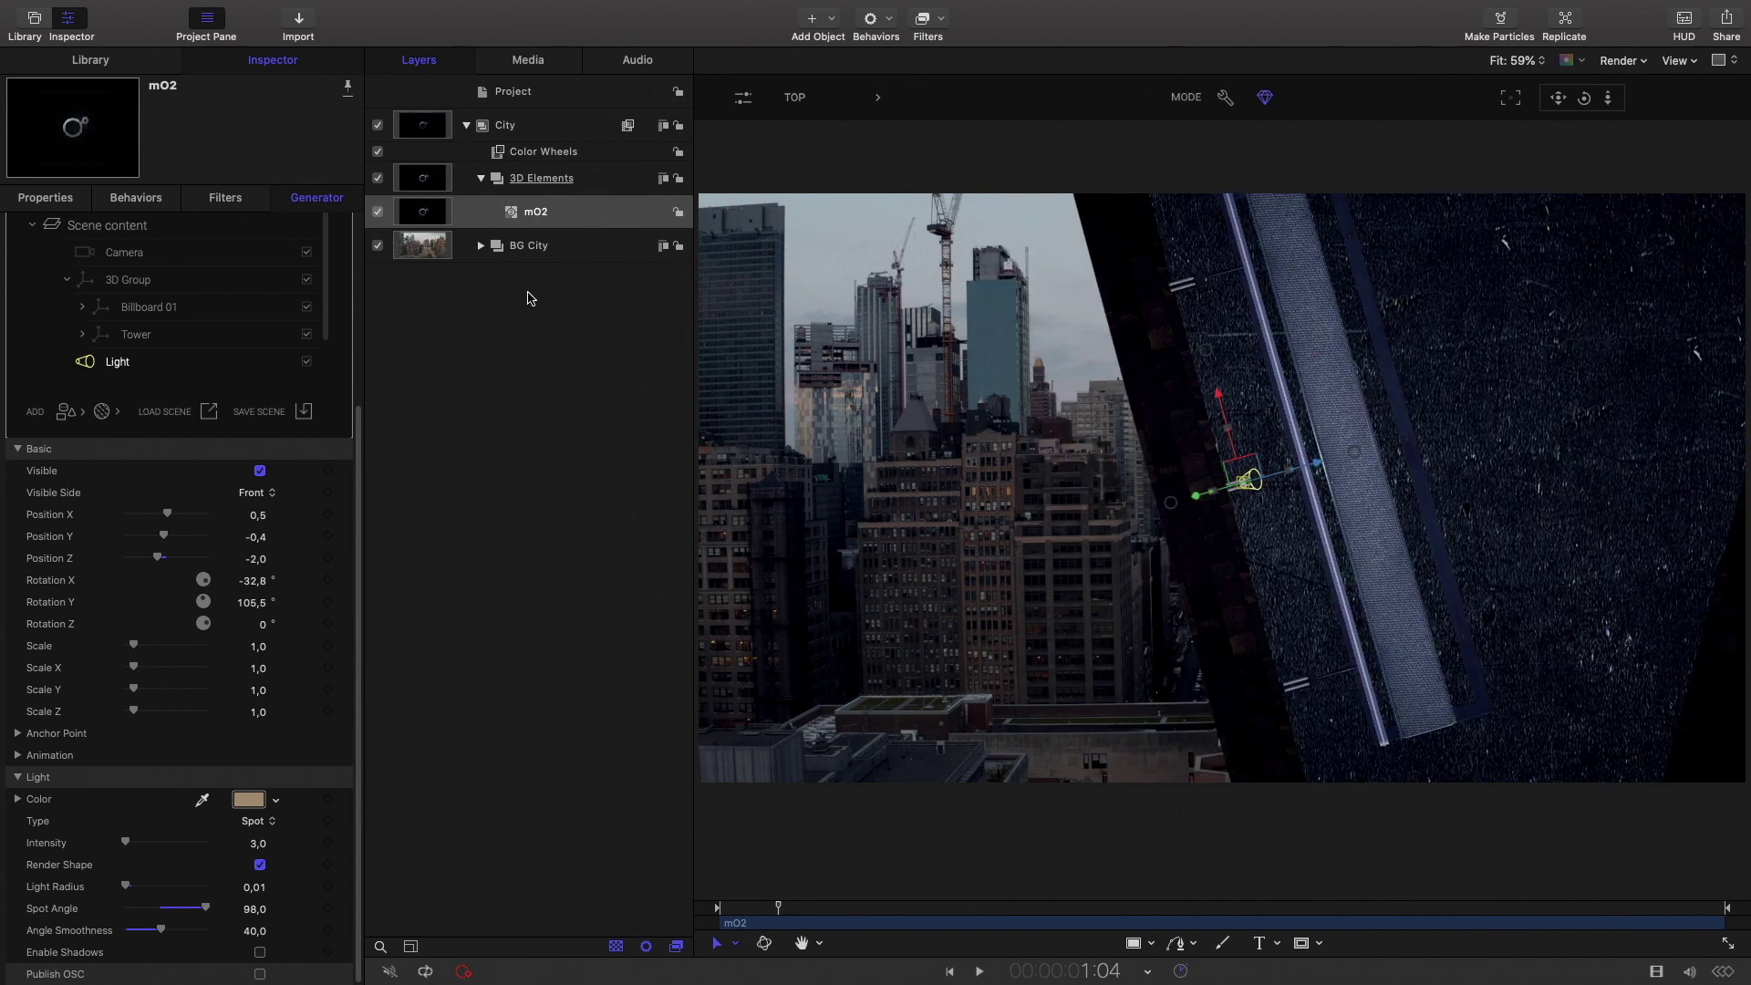
pyautogui.rightClick(111, 363)
pyautogui.click(146, 390)
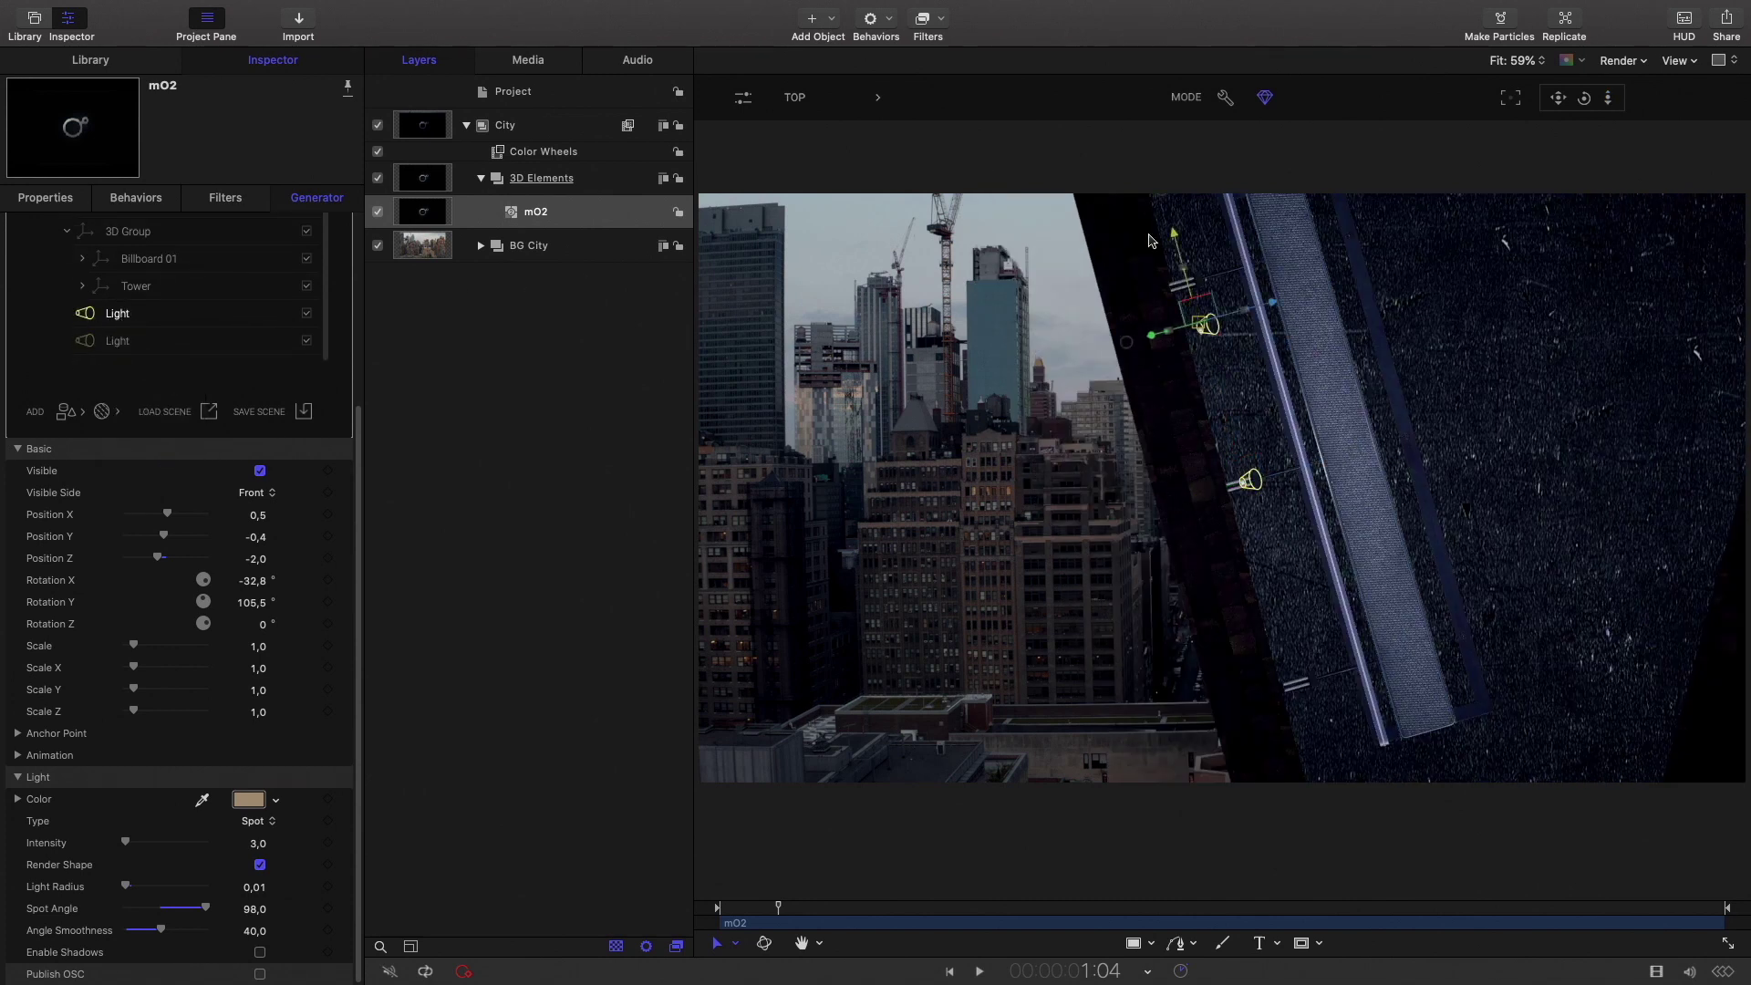
pyautogui.moveTo(1281, 566); pyautogui.dragTo(1291, 609)
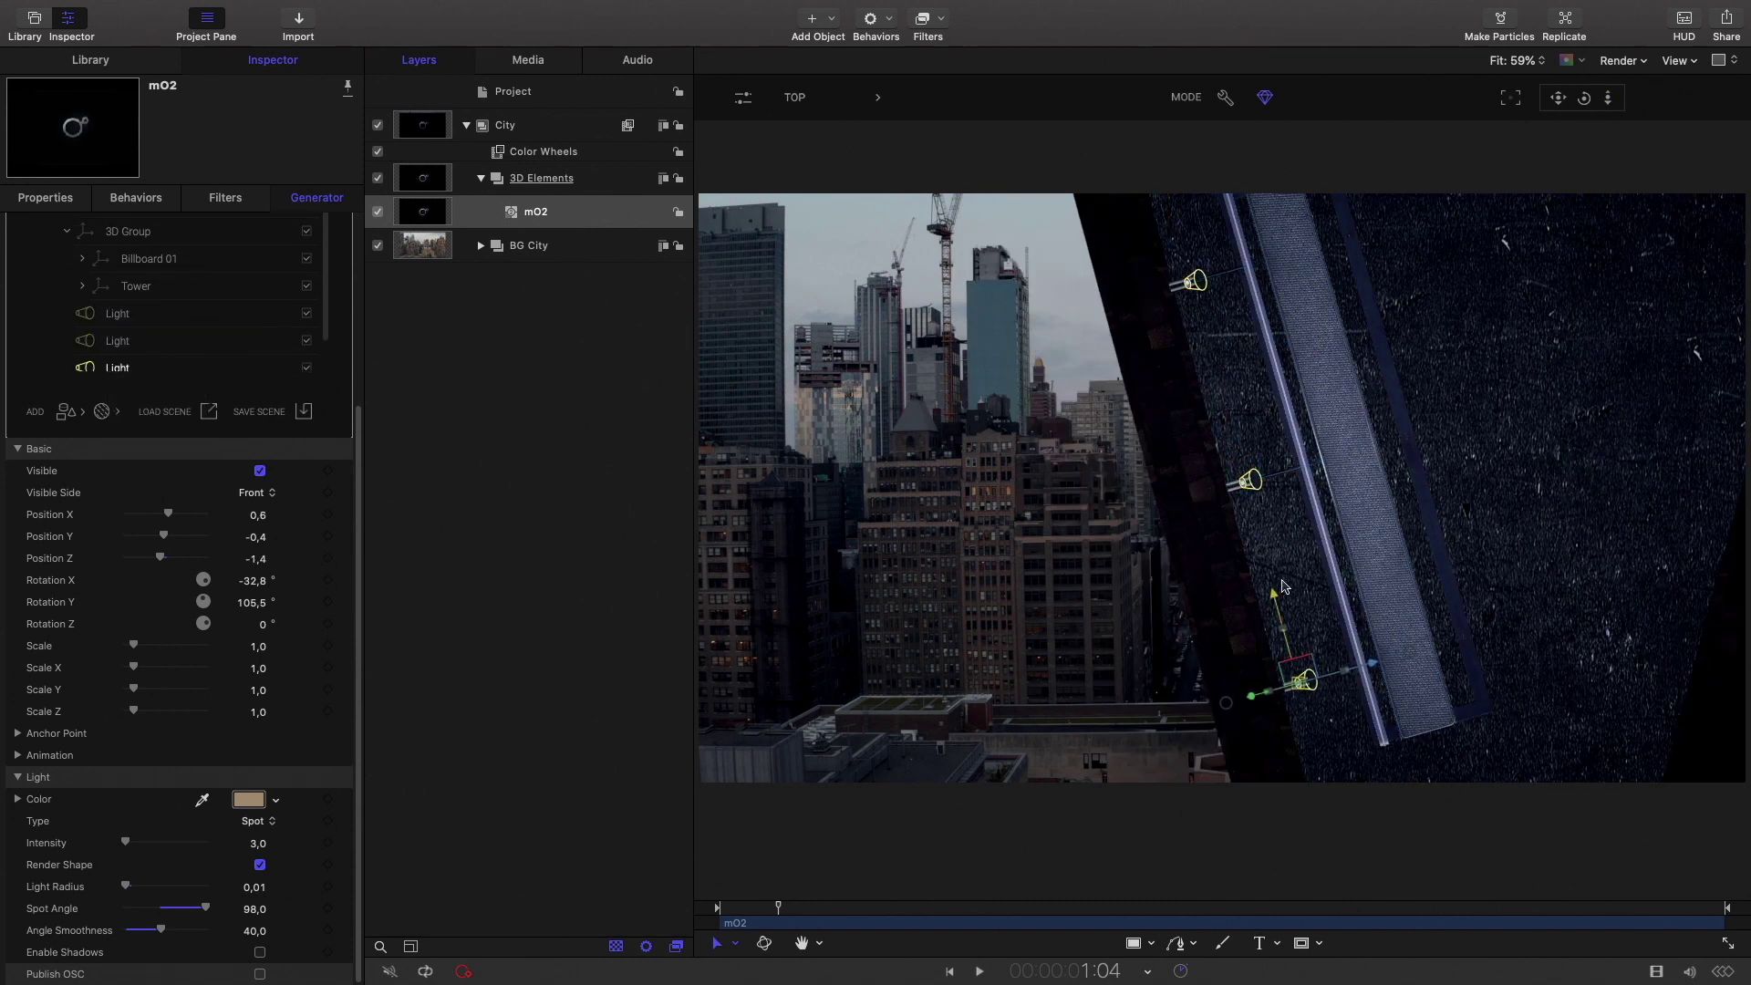
pyautogui.click(794, 97)
pyautogui.click(823, 310)
pyautogui.press('space')
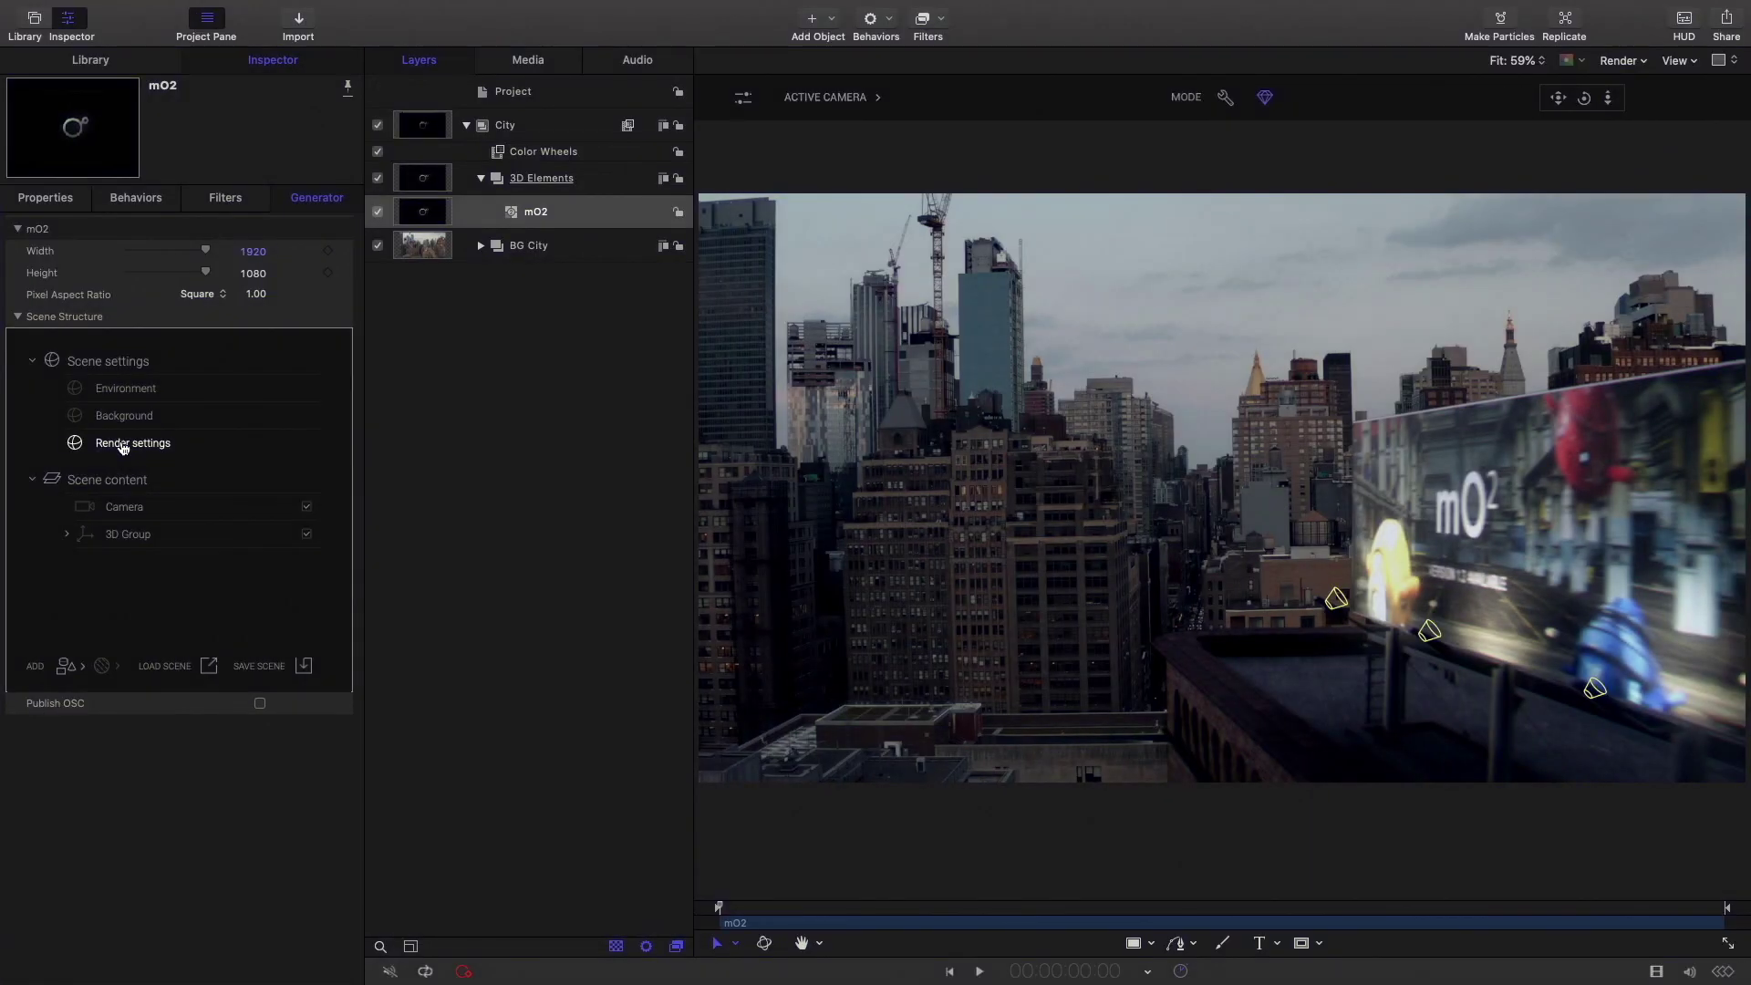
# Turn off Motion Blur in the mO2 scene's render settings.
pyautogui.click(123, 444)
pyautogui.scroll(-5, 98, 672)
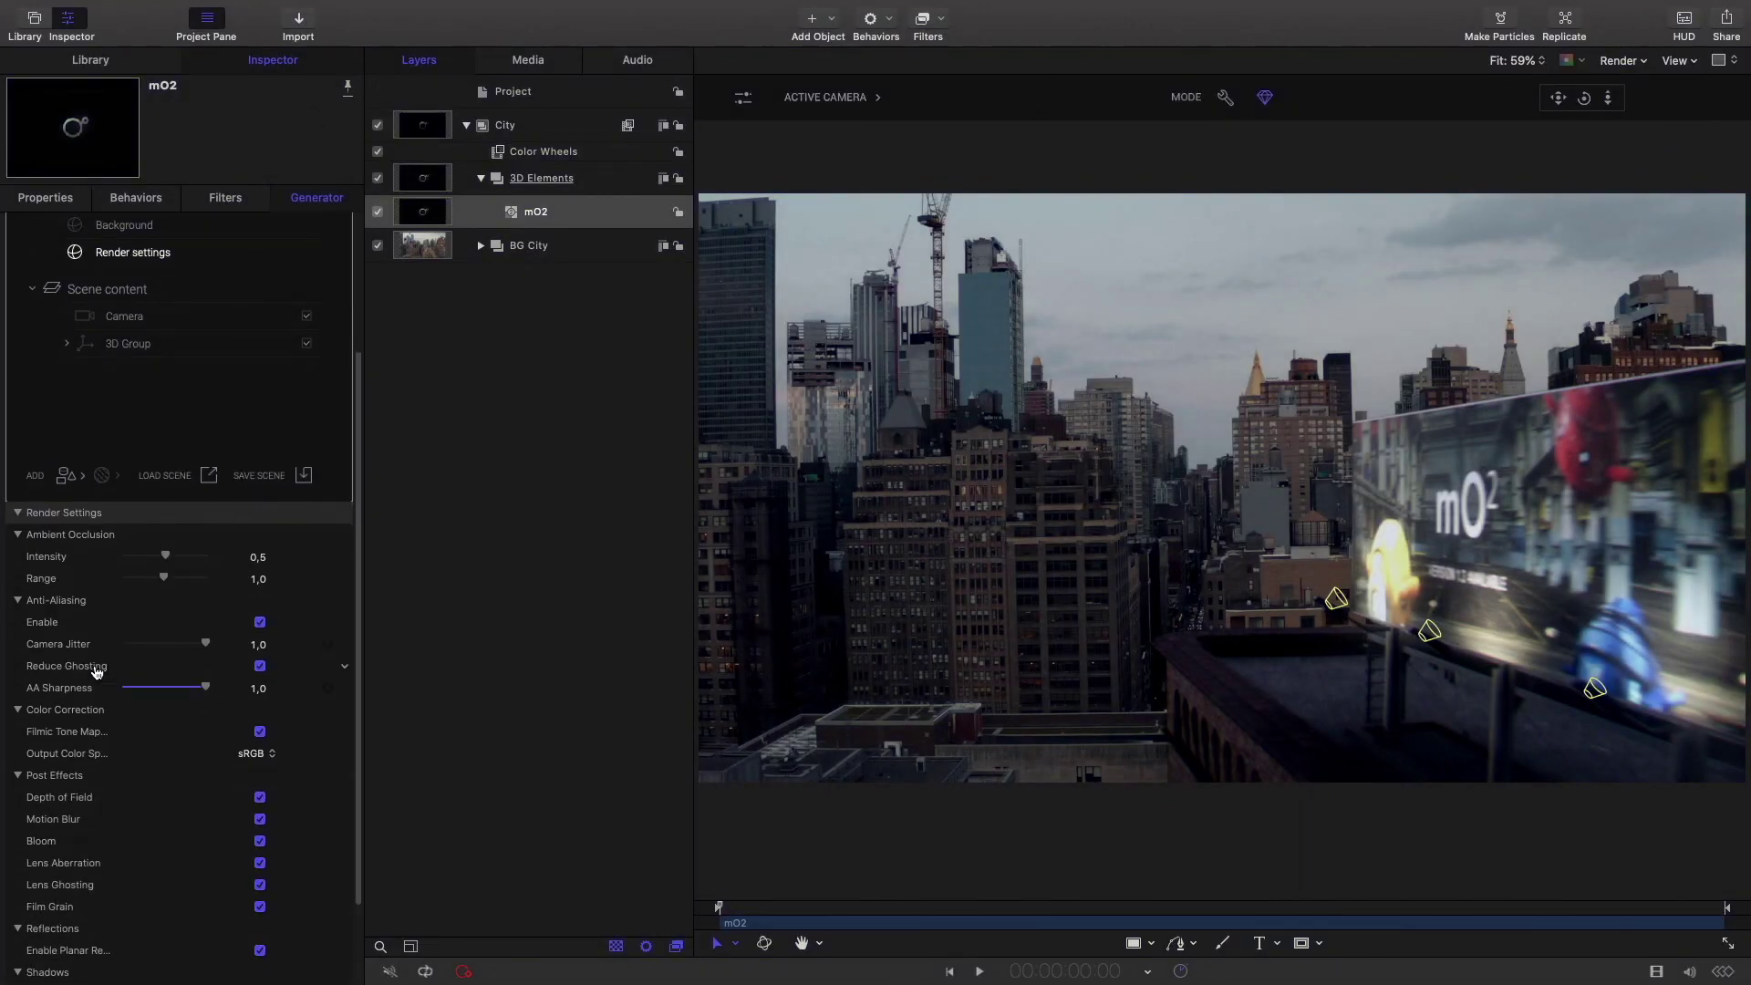
pyautogui.click(261, 821)
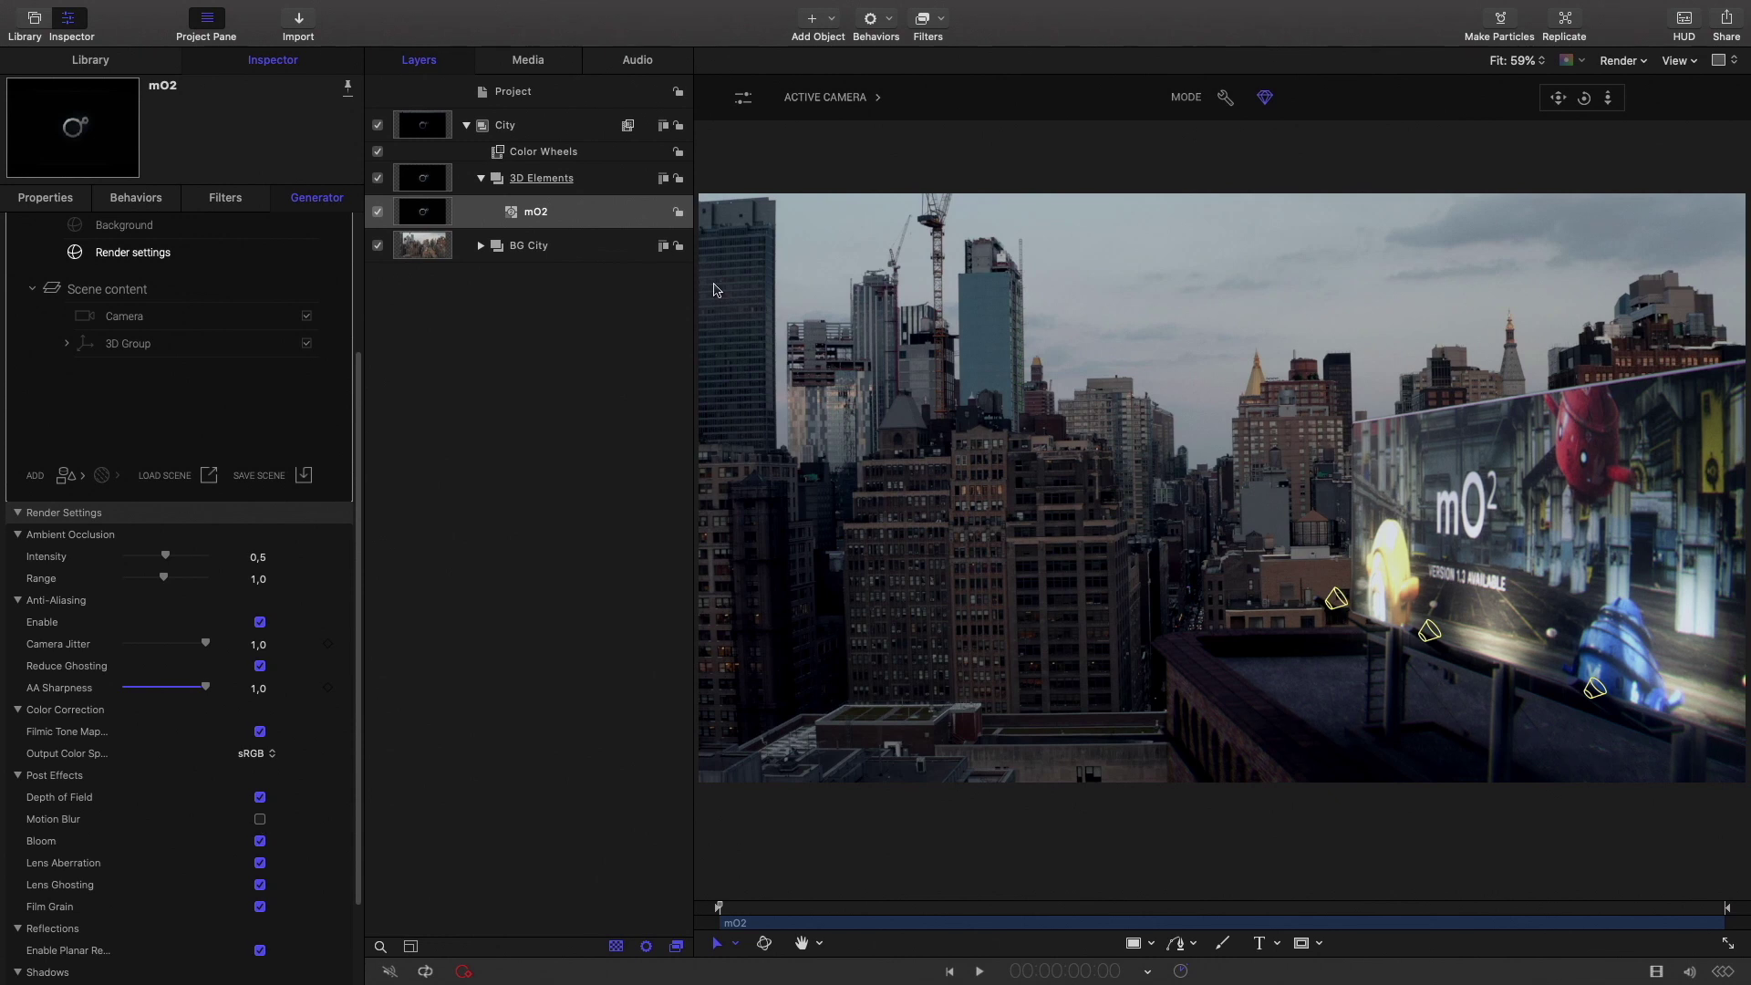
# Add the motionVFX mFilmLook filter to the City group and dismiss its introduction window.
pyautogui.click(537, 130)
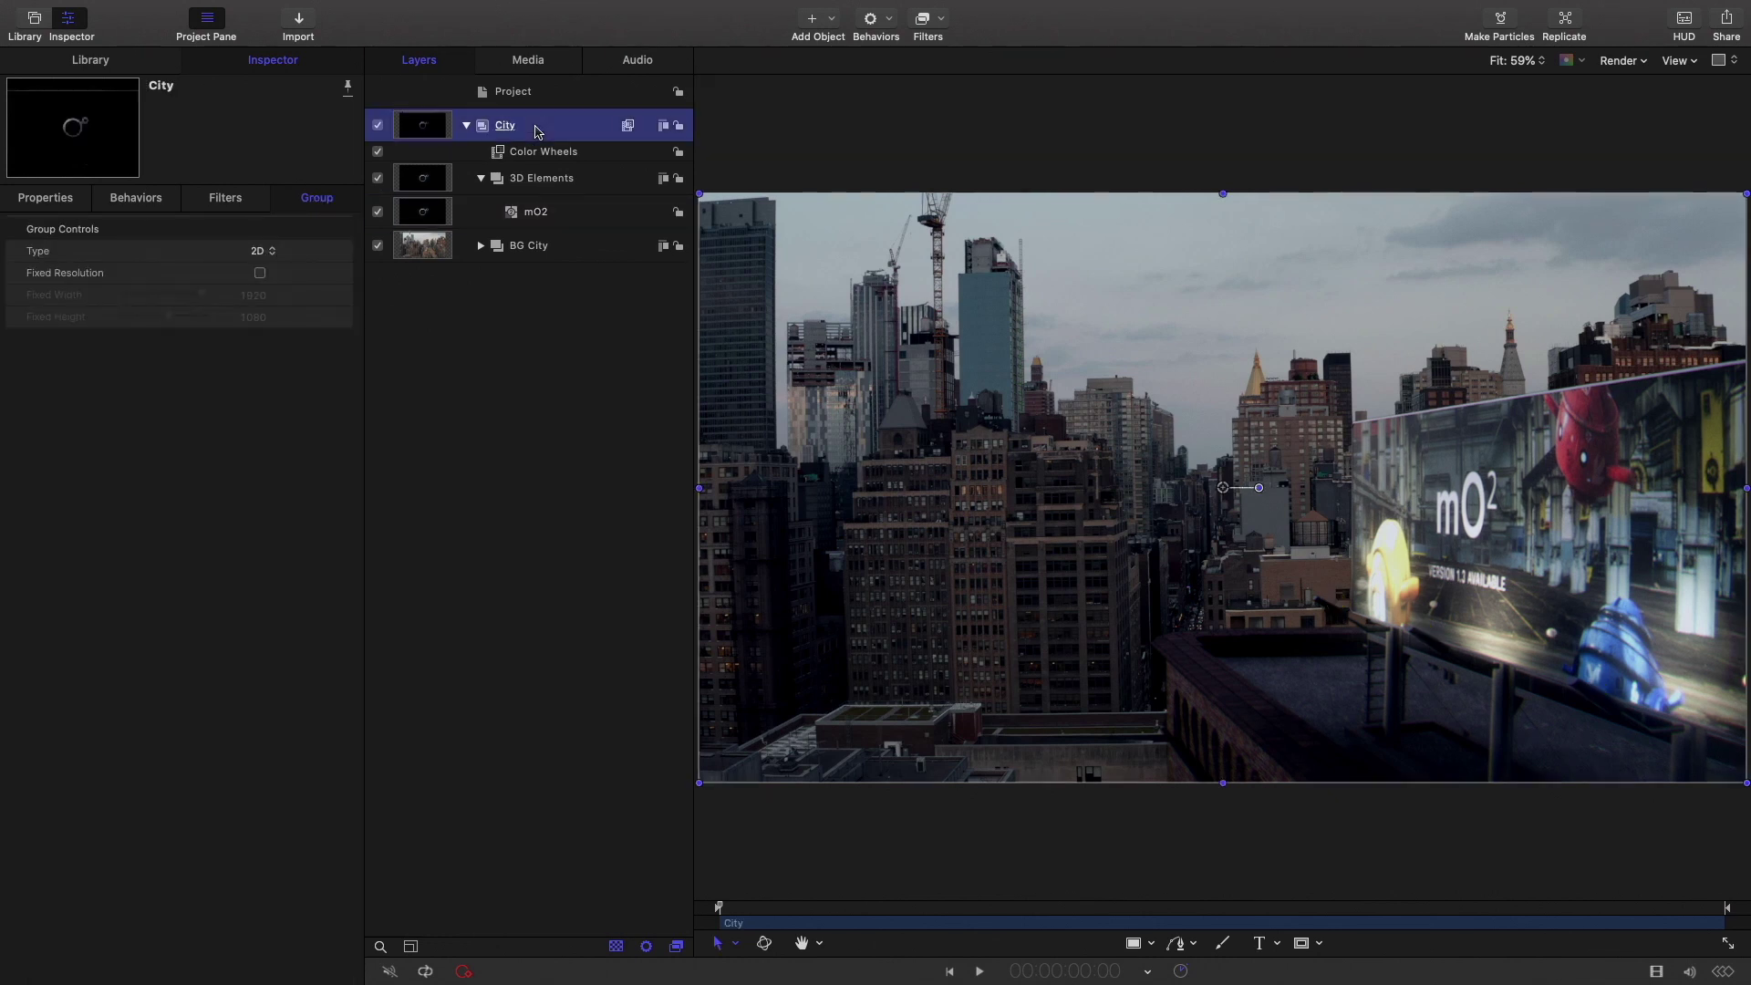
pyautogui.click(80, 62)
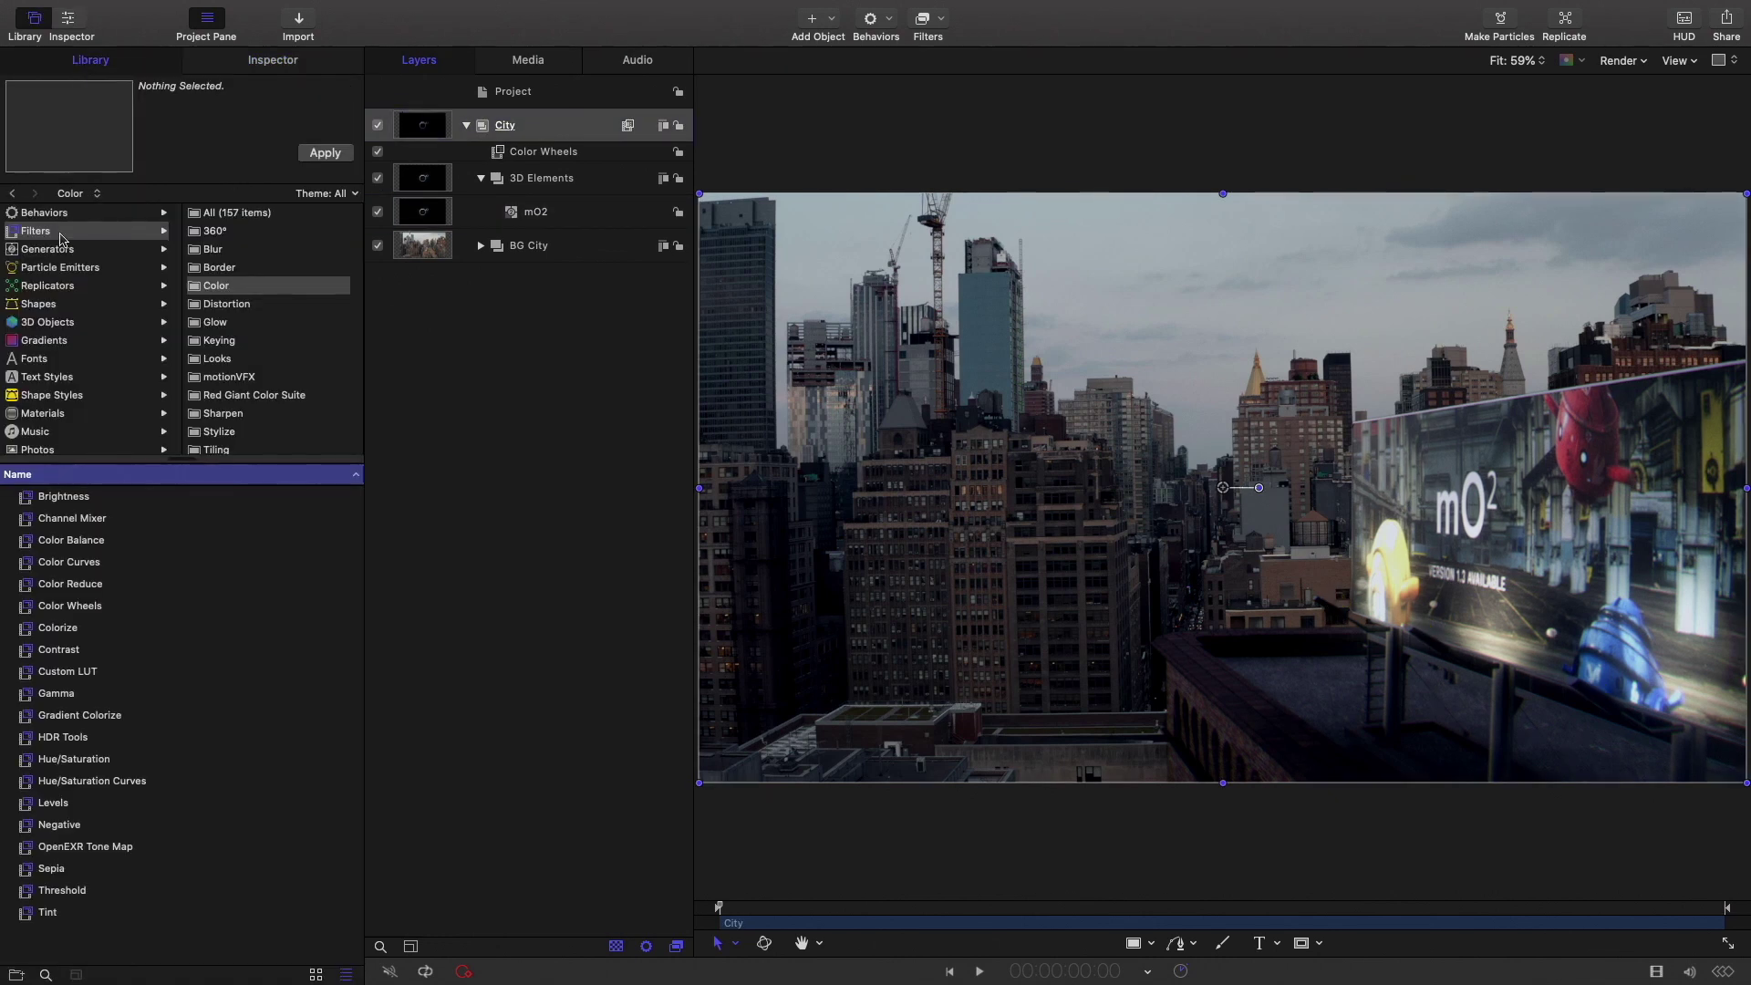
pyautogui.click(223, 377)
pyautogui.moveTo(63, 584); pyautogui.dragTo(545, 128)
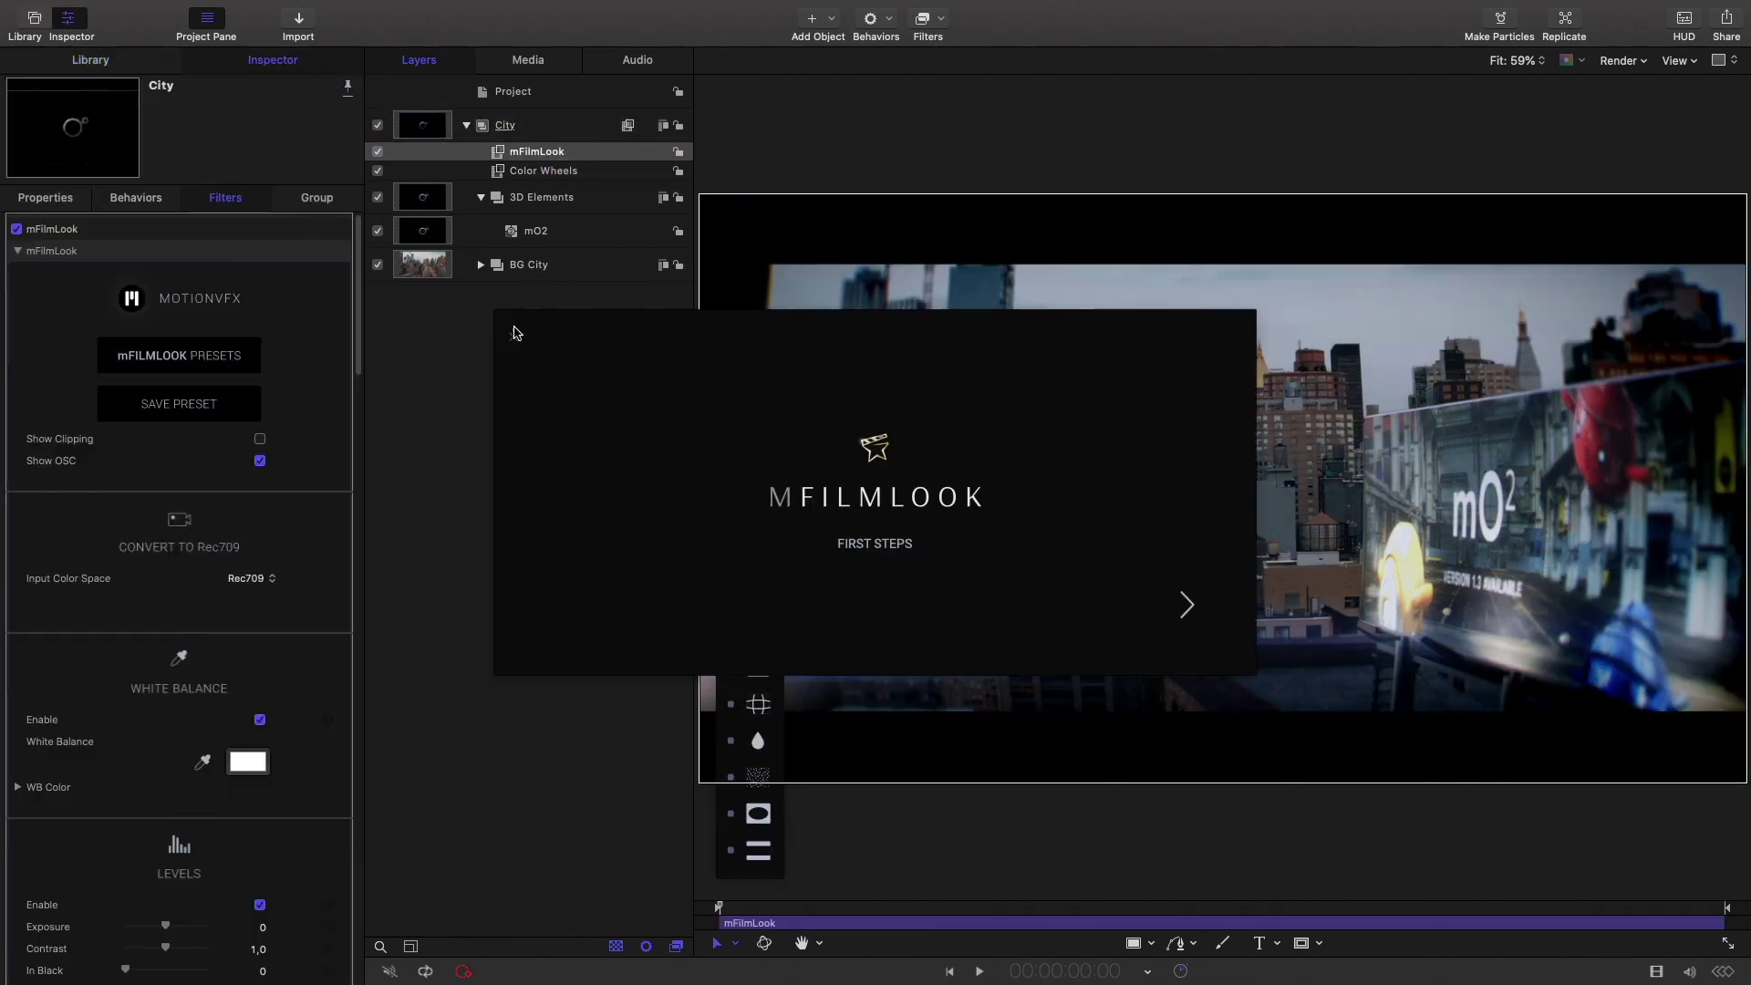
pyautogui.click(509, 348)
# Preview mFilmLook presets such as Balmy, Frosty, Nocturnal and Vintage on the shot, checking Vintage near the end of the timeline.
pyautogui.click(156, 360)
pyautogui.moveTo(529, 337); pyautogui.dragTo(408, 350)
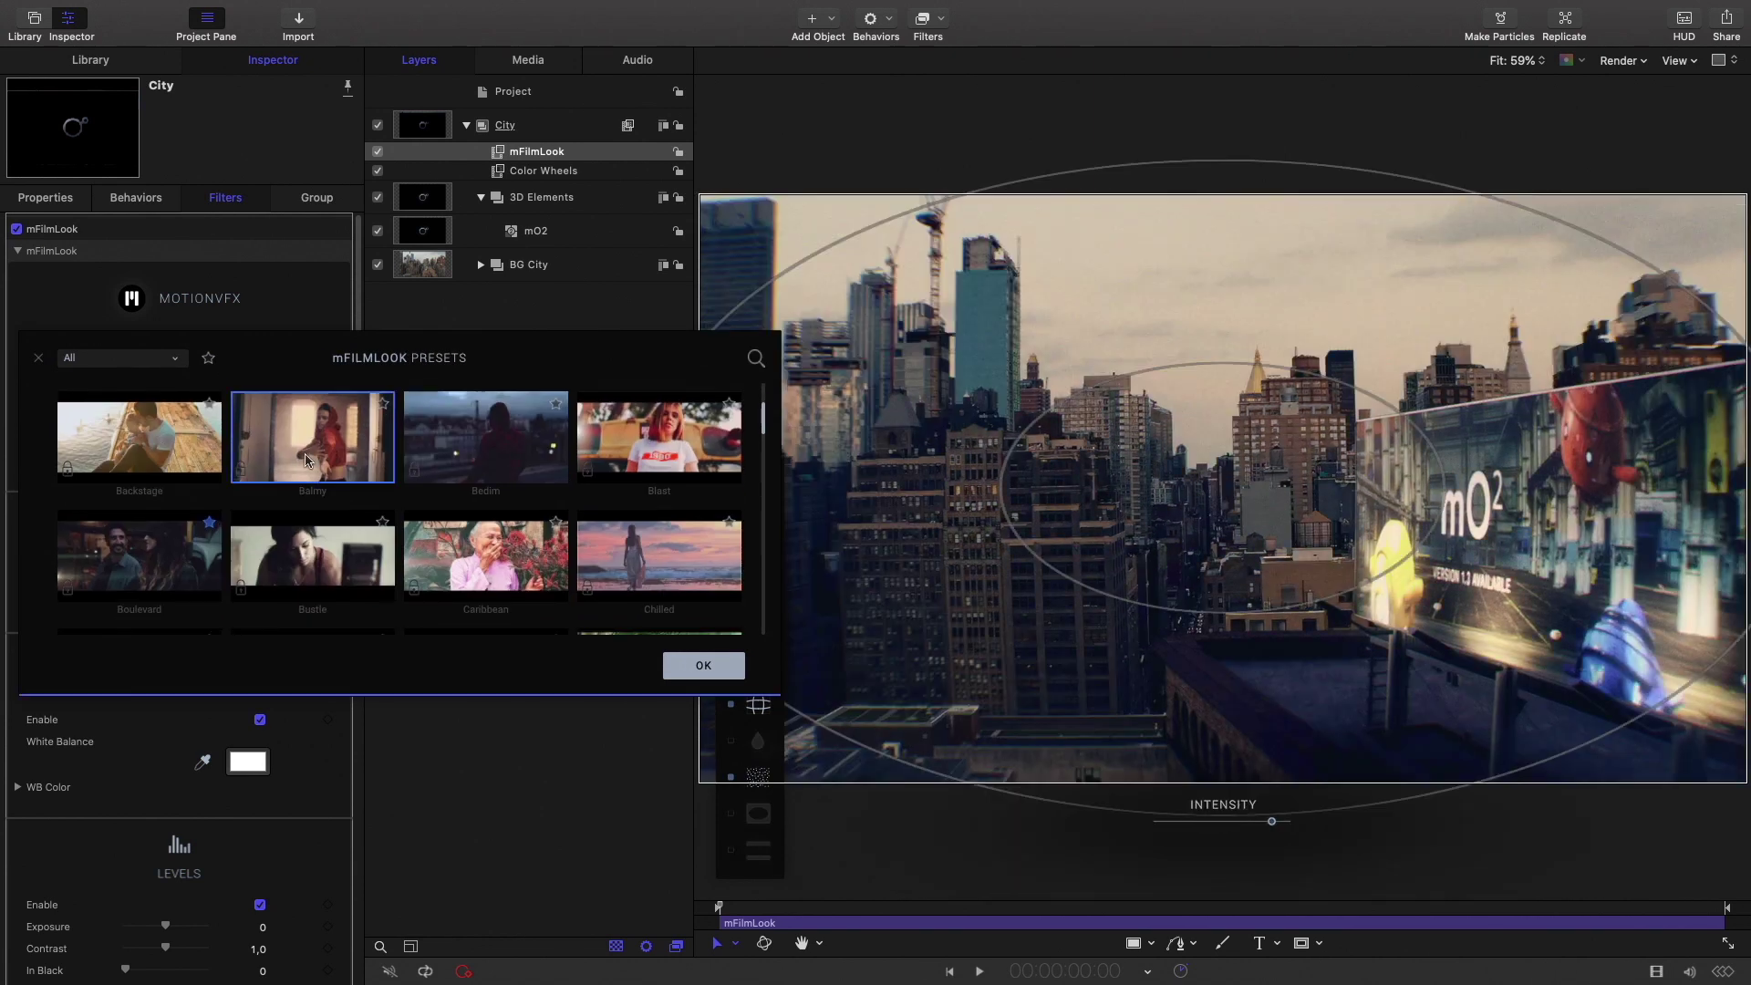
pyautogui.scroll(-3, 444, 538)
pyautogui.scroll(-10, 444, 538)
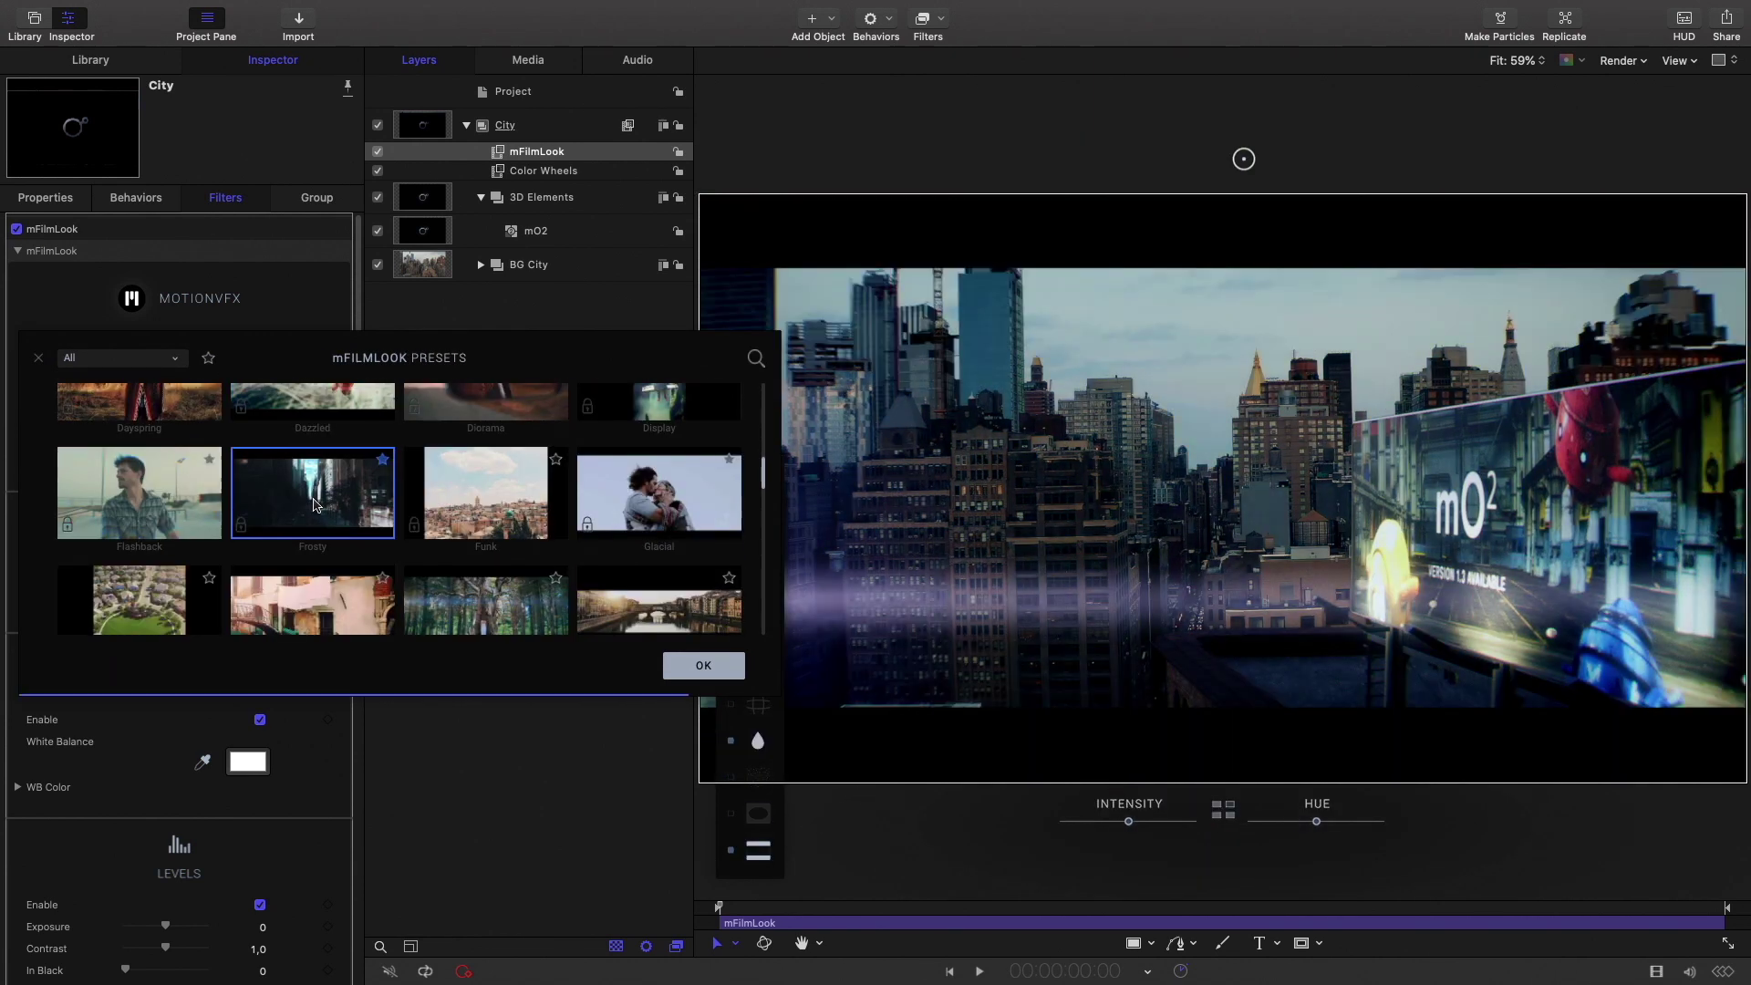
pyautogui.scroll(-3, 473, 494)
pyautogui.click(142, 470)
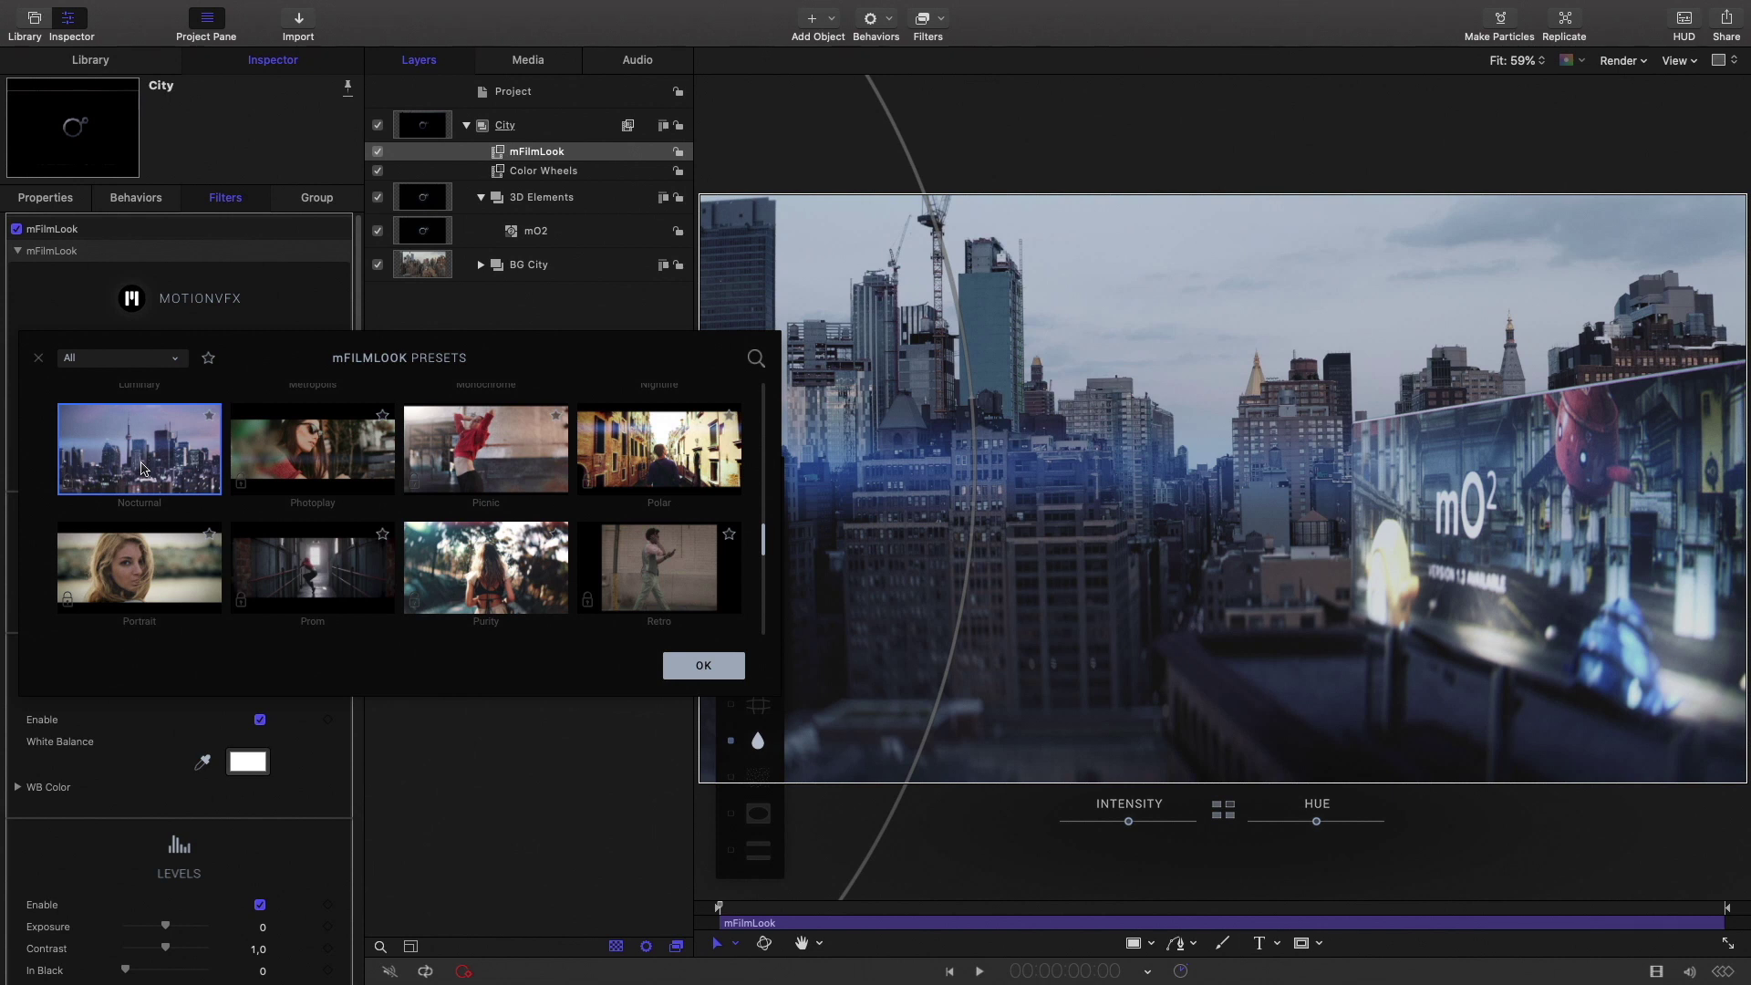
pyautogui.scroll(-8, 142, 470)
pyautogui.click(338, 484)
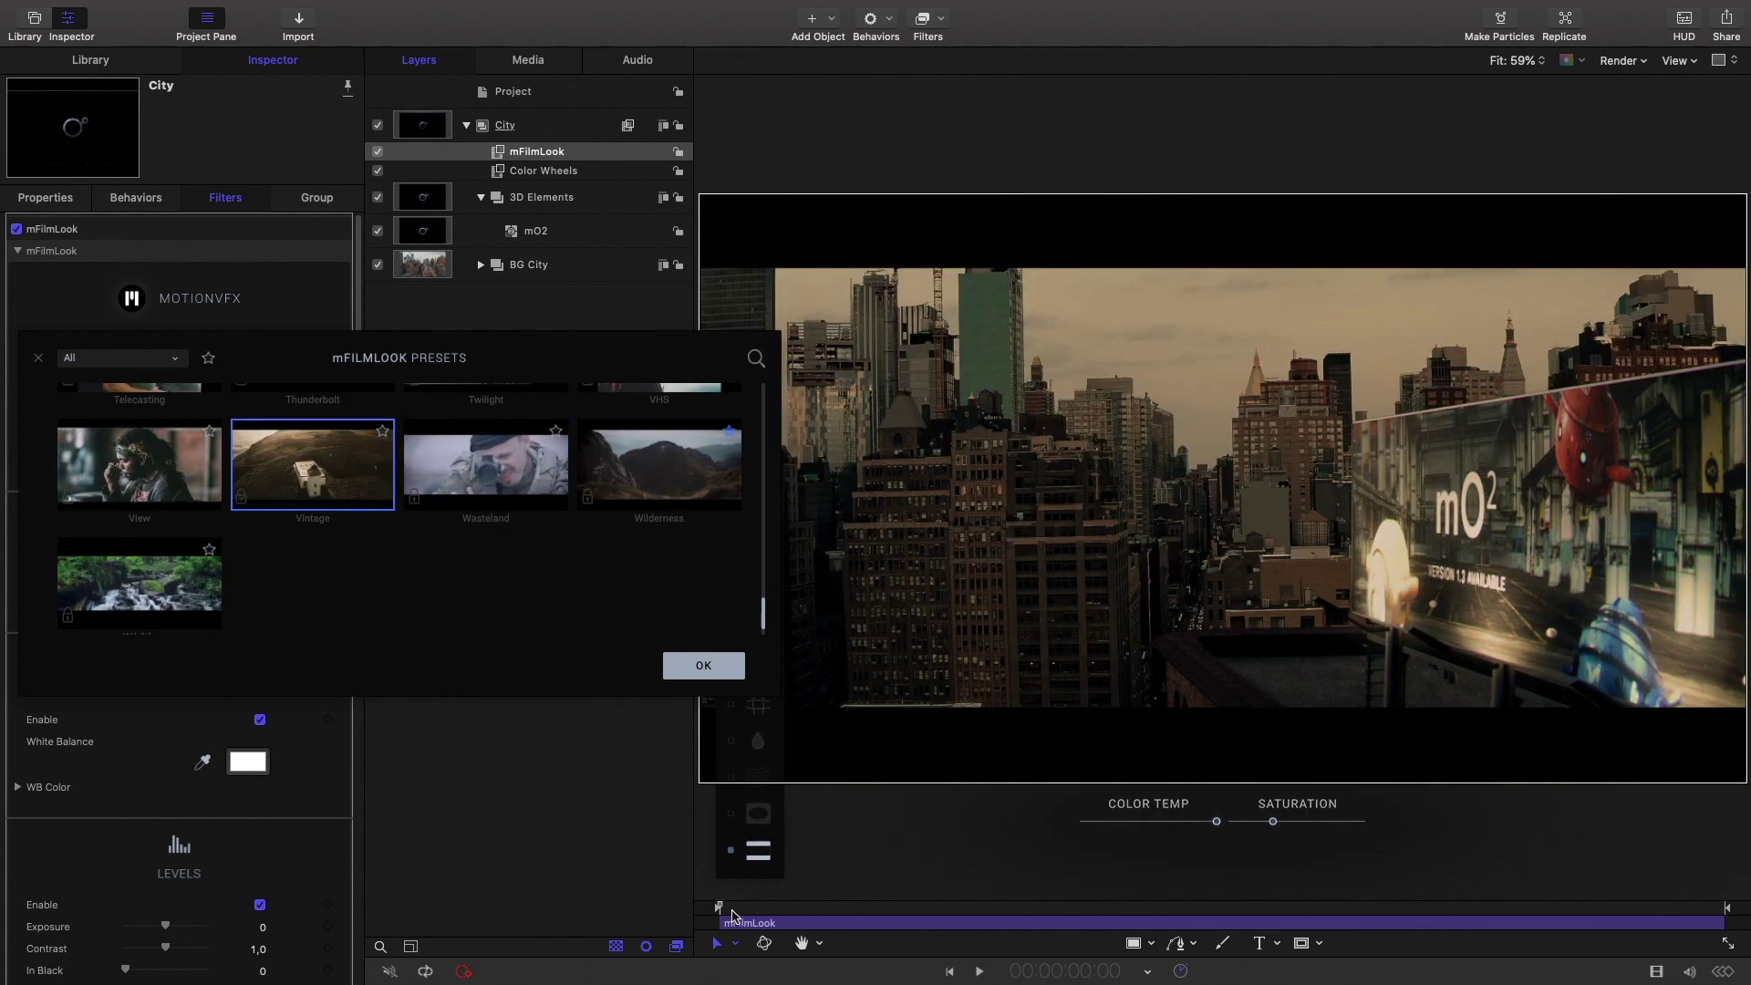
pyautogui.moveTo(732, 915); pyautogui.dragTo(1610, 907)
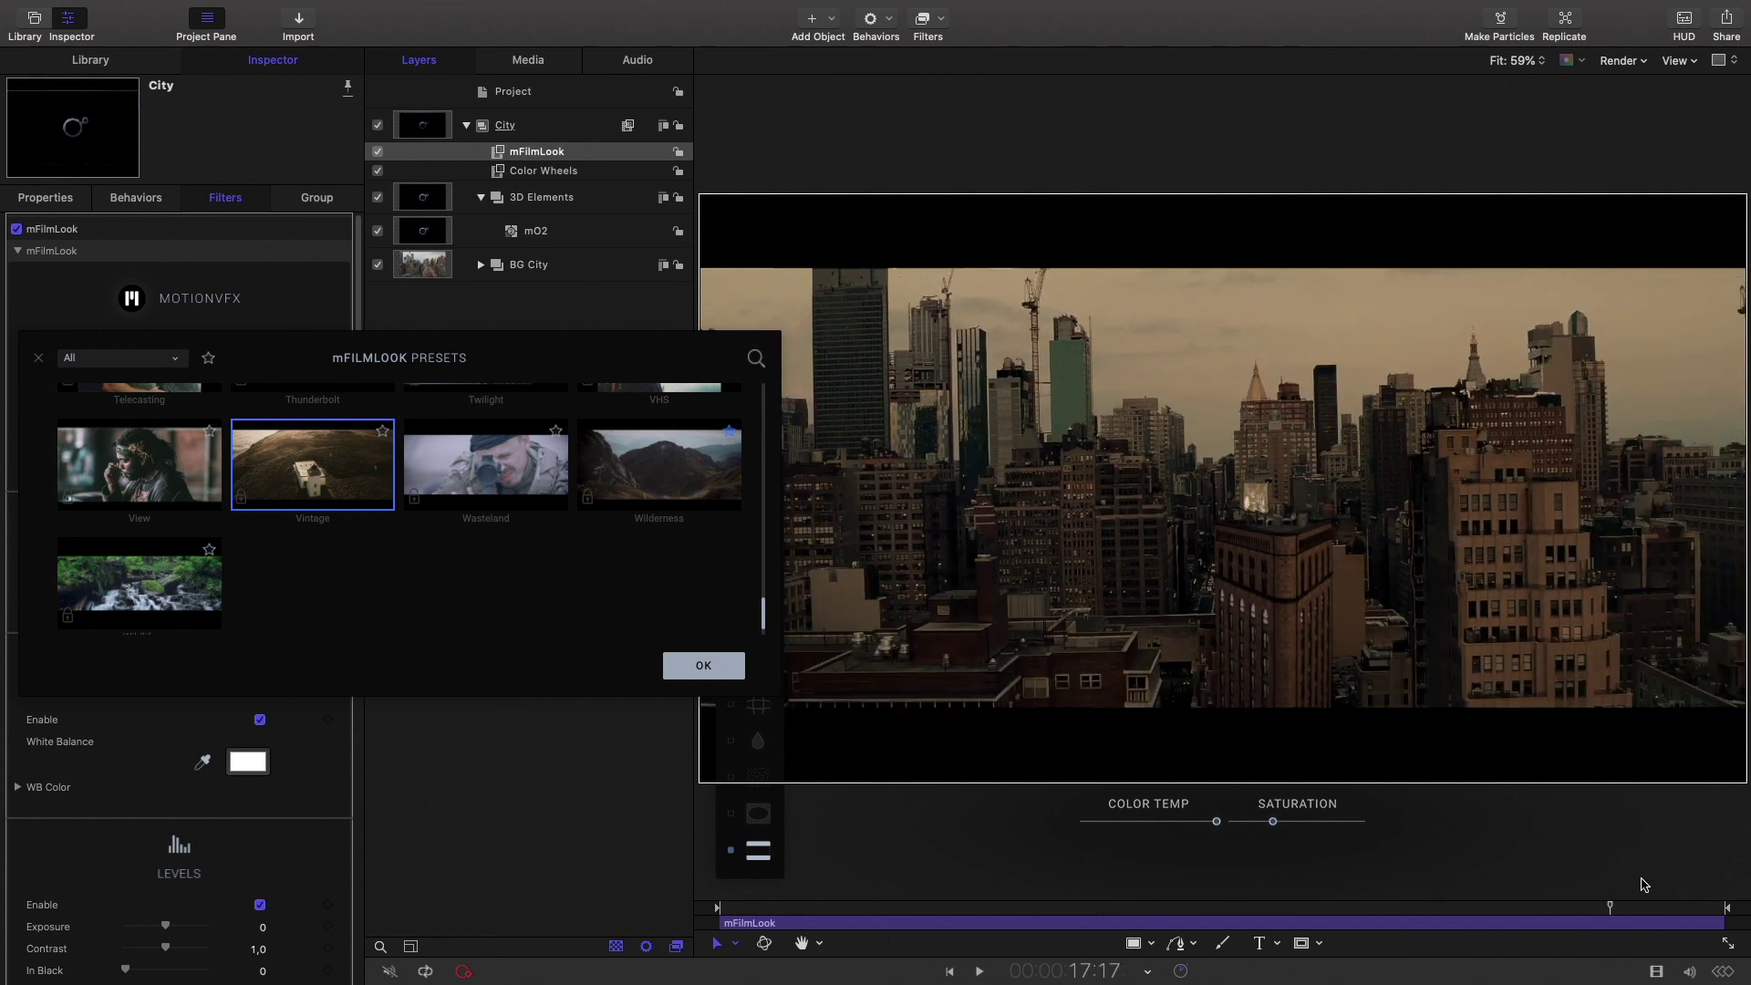
pyautogui.press('Home')
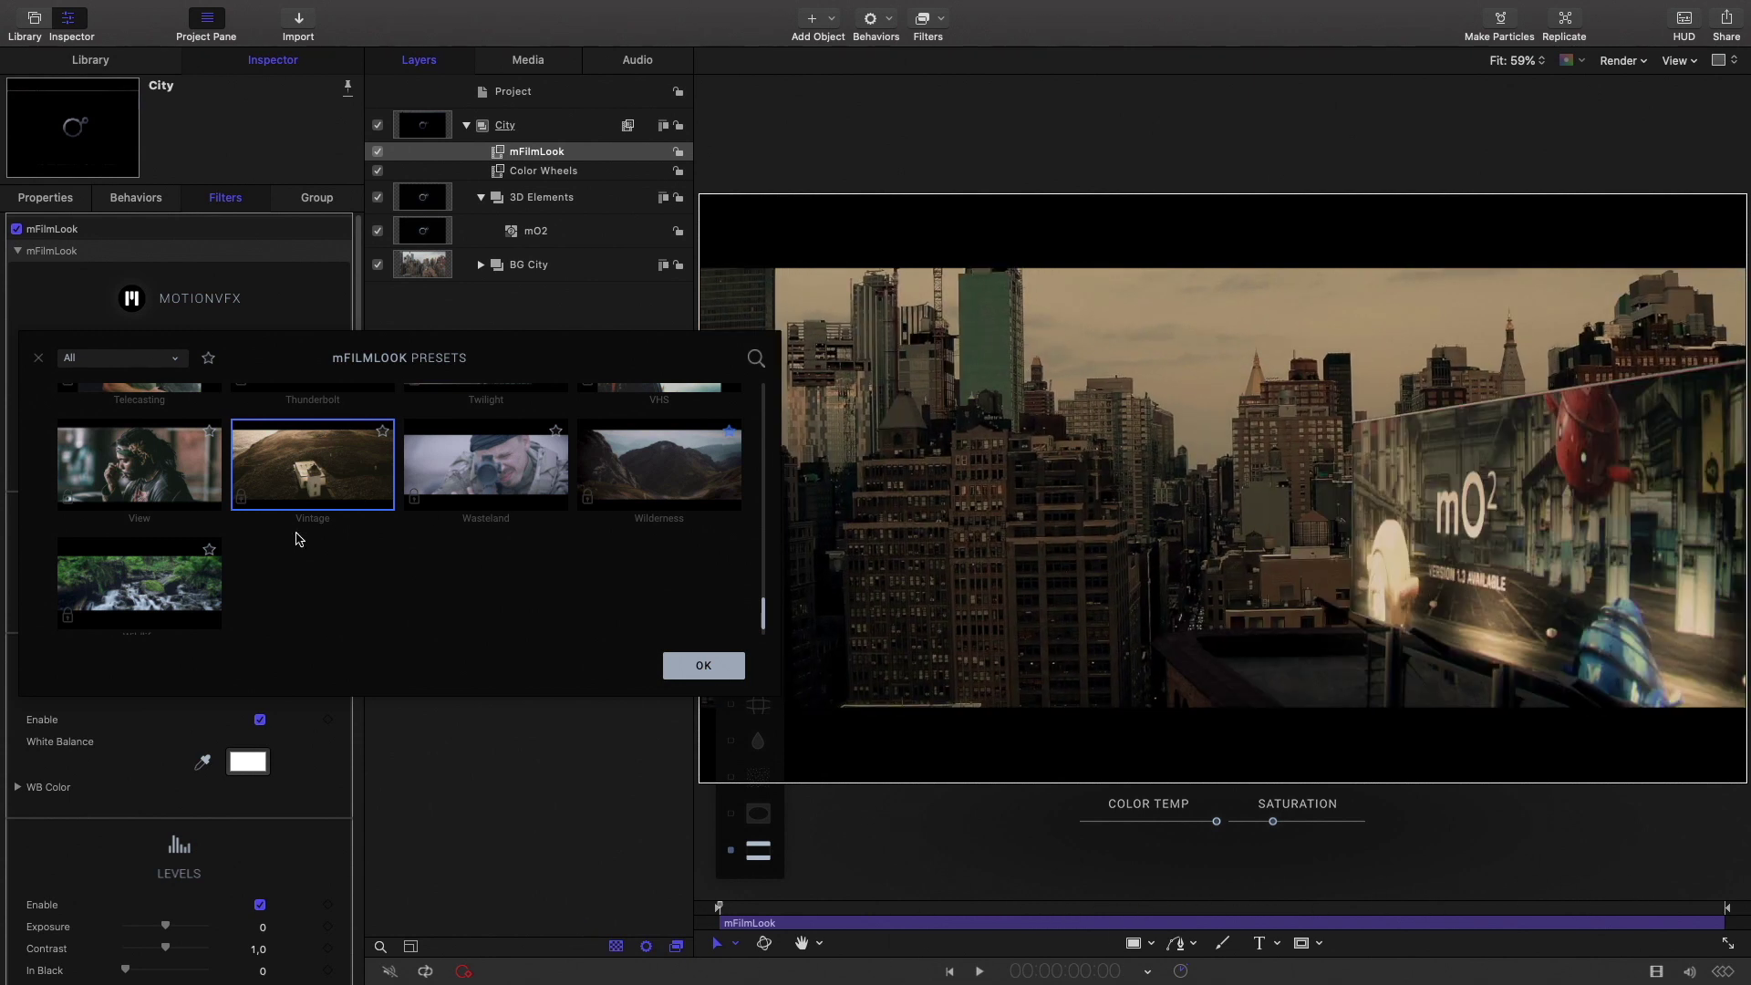
# Apply the Nocturnal preset to the mFilmLook filter.
pyautogui.scroll(10, 296, 538)
pyautogui.click(132, 493)
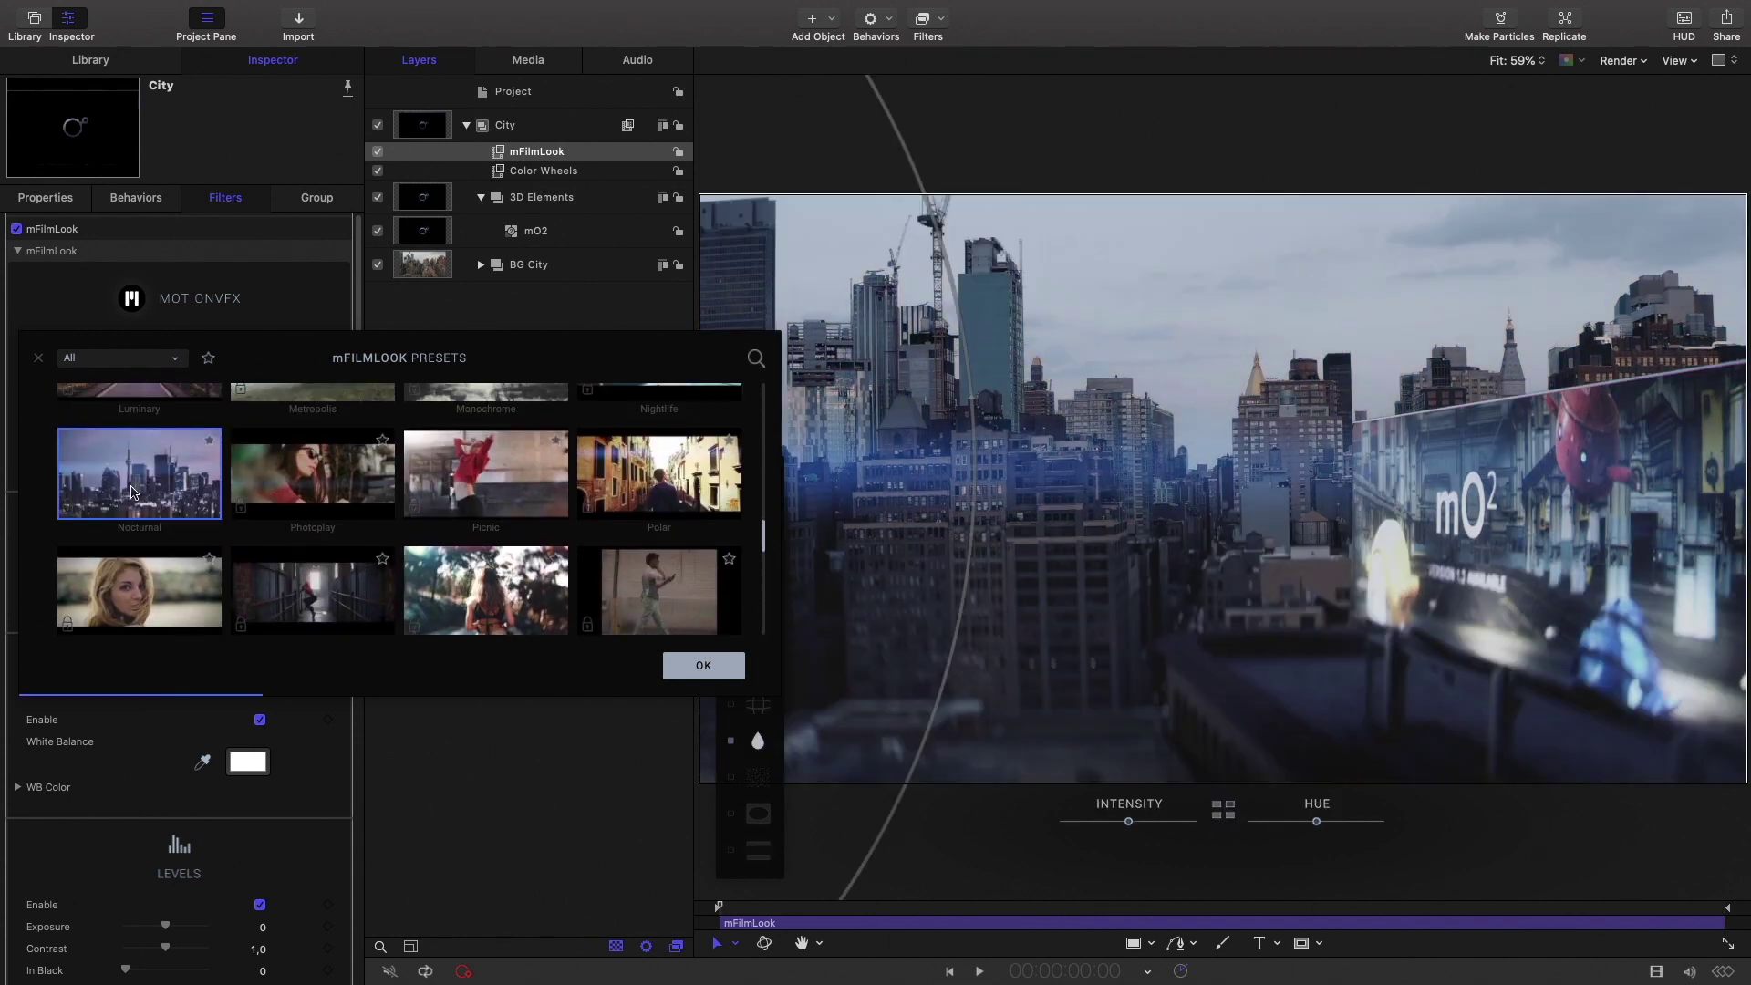
pyautogui.click(715, 671)
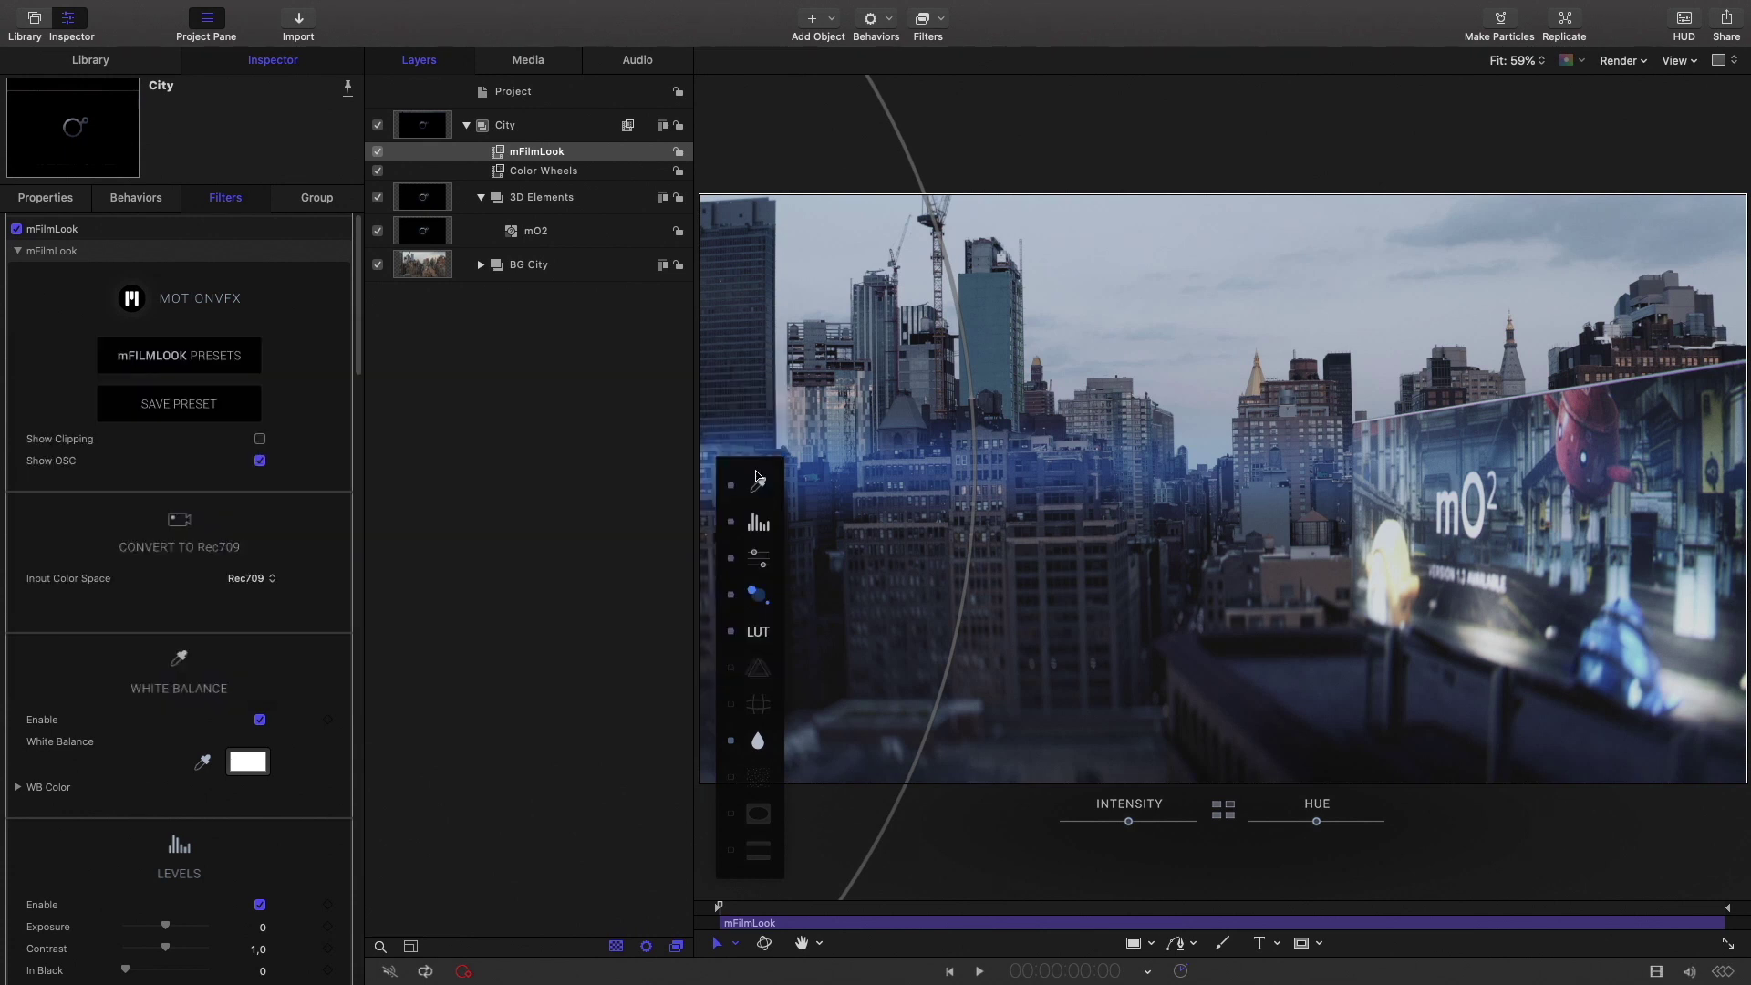
# Reduce the mFilmLook Lens Blur Intensity to 0.17 and disable the Off-Screen Flare.
pyautogui.moveTo(756, 476); pyautogui.dragTo(753, 373)
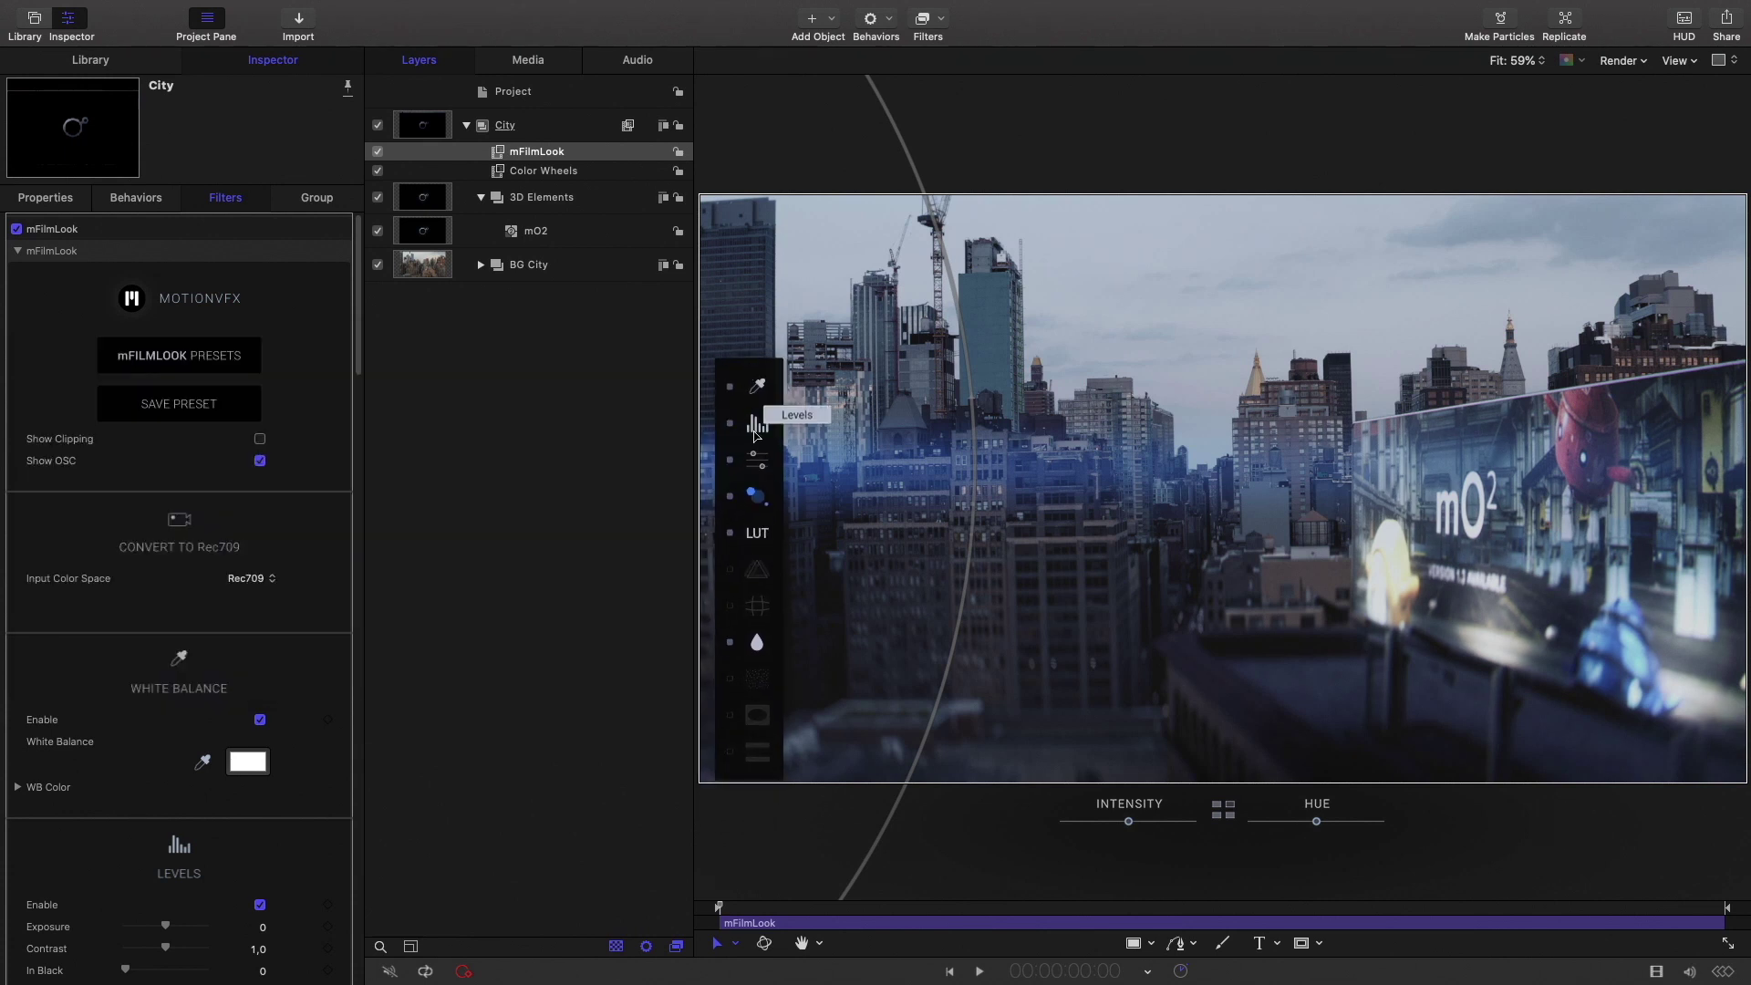
pyautogui.click(757, 643)
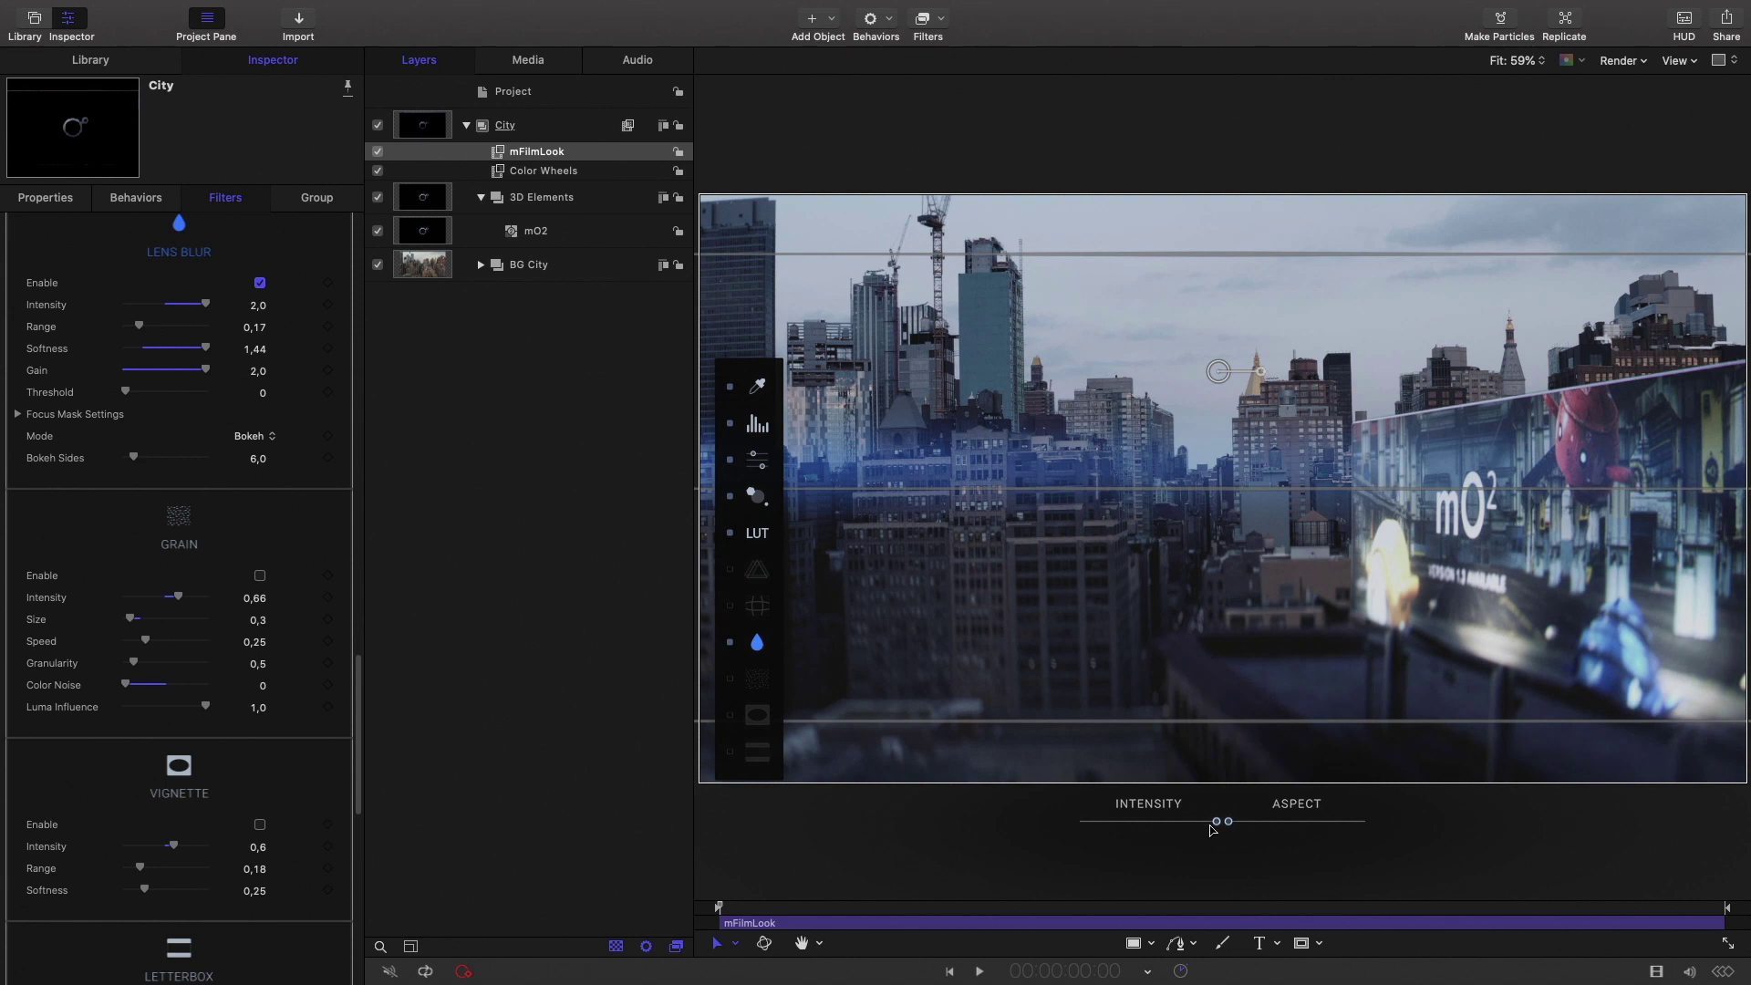
pyautogui.moveTo(1174, 825); pyautogui.dragTo(1114, 830)
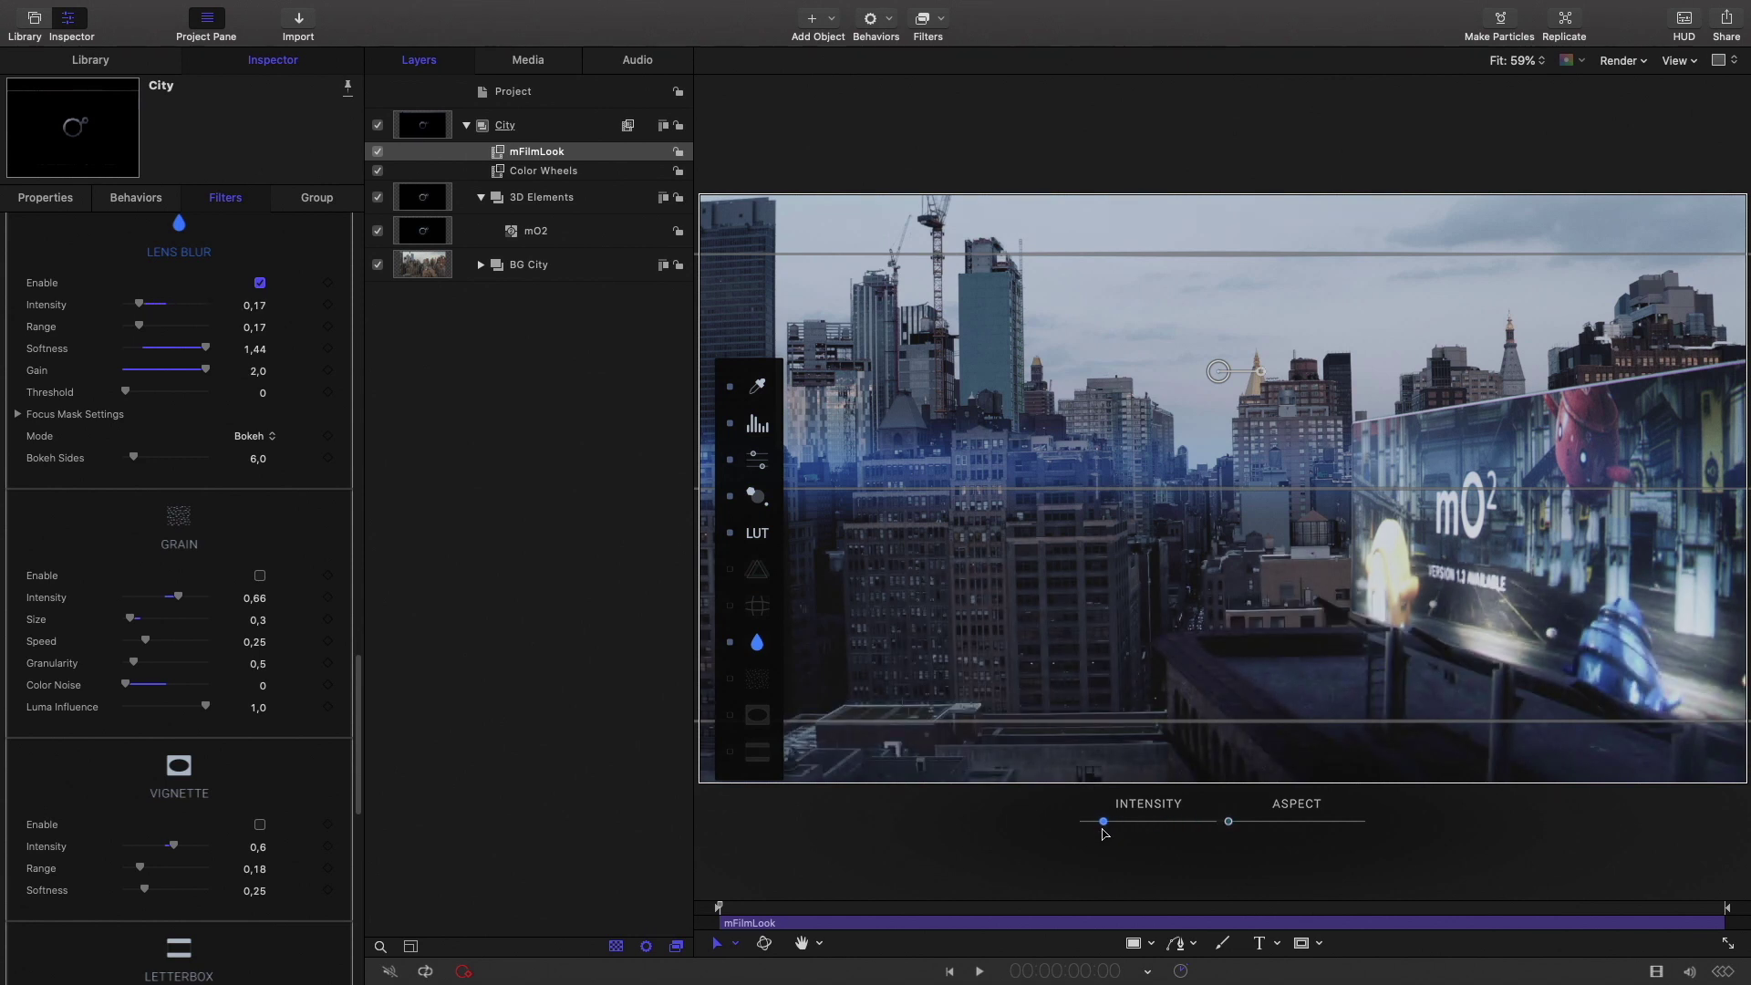
pyautogui.click(757, 497)
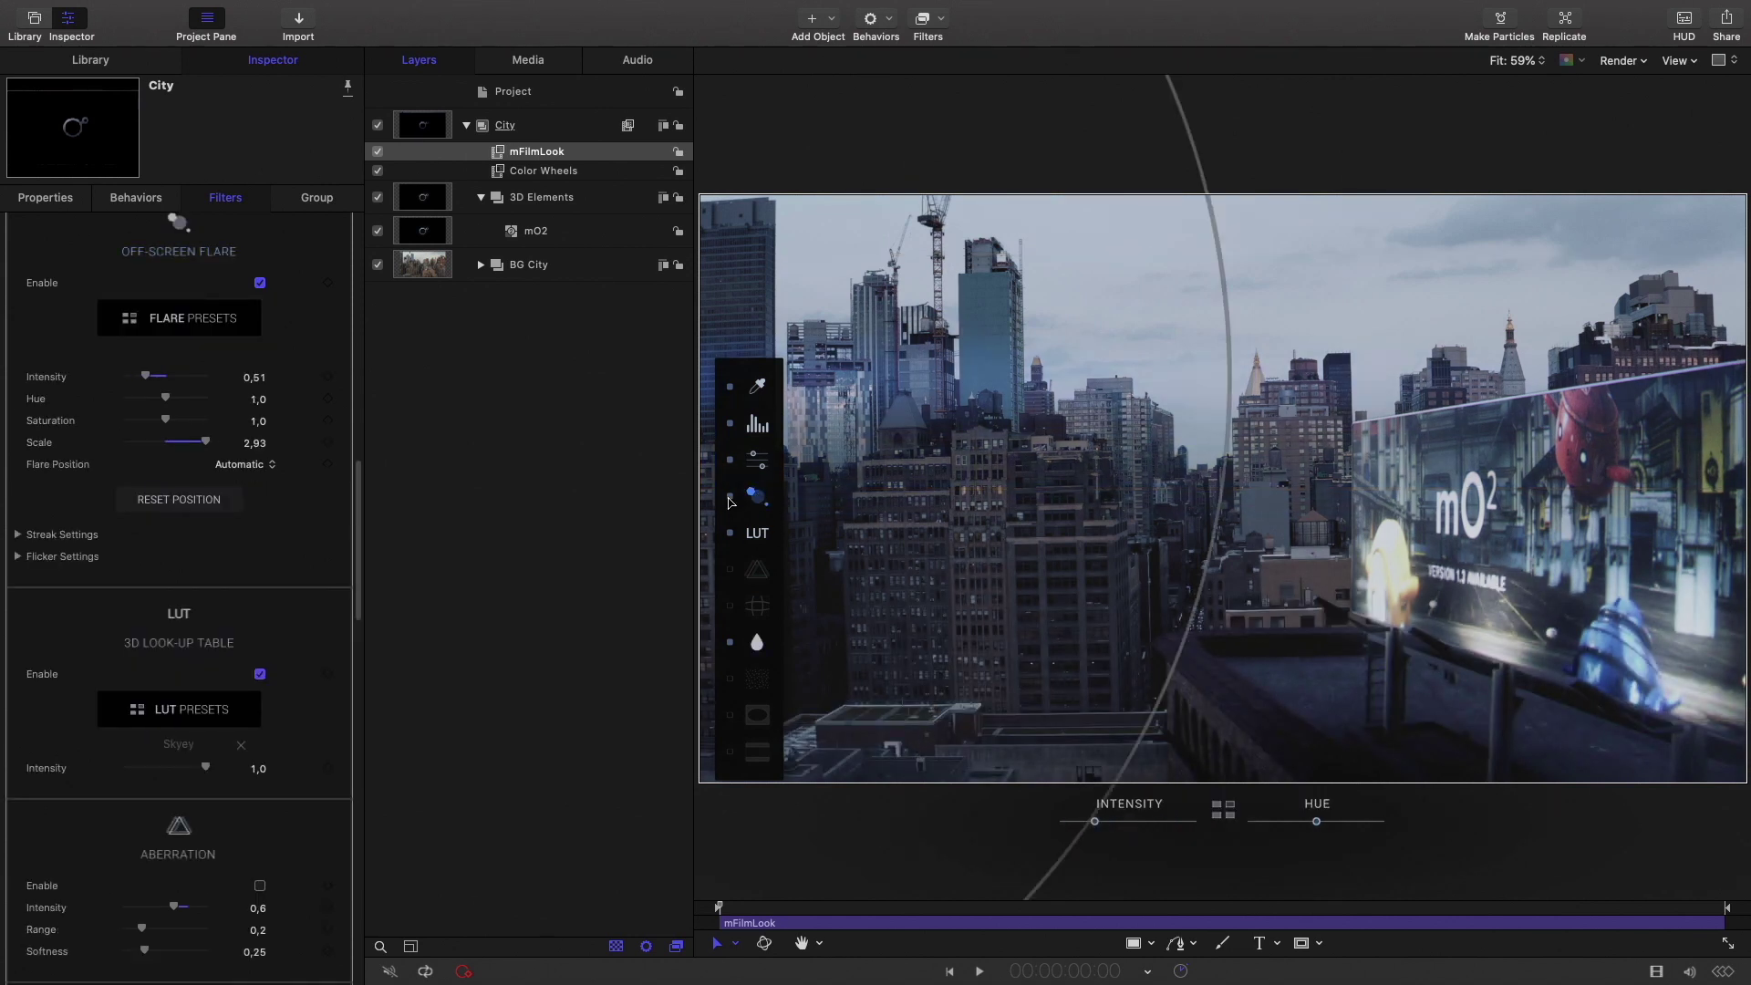
# Enable the mFilmLook Letterbox with the 2.35:1 Cinemascope aspect and turn on Grain.
pyautogui.click(730, 757)
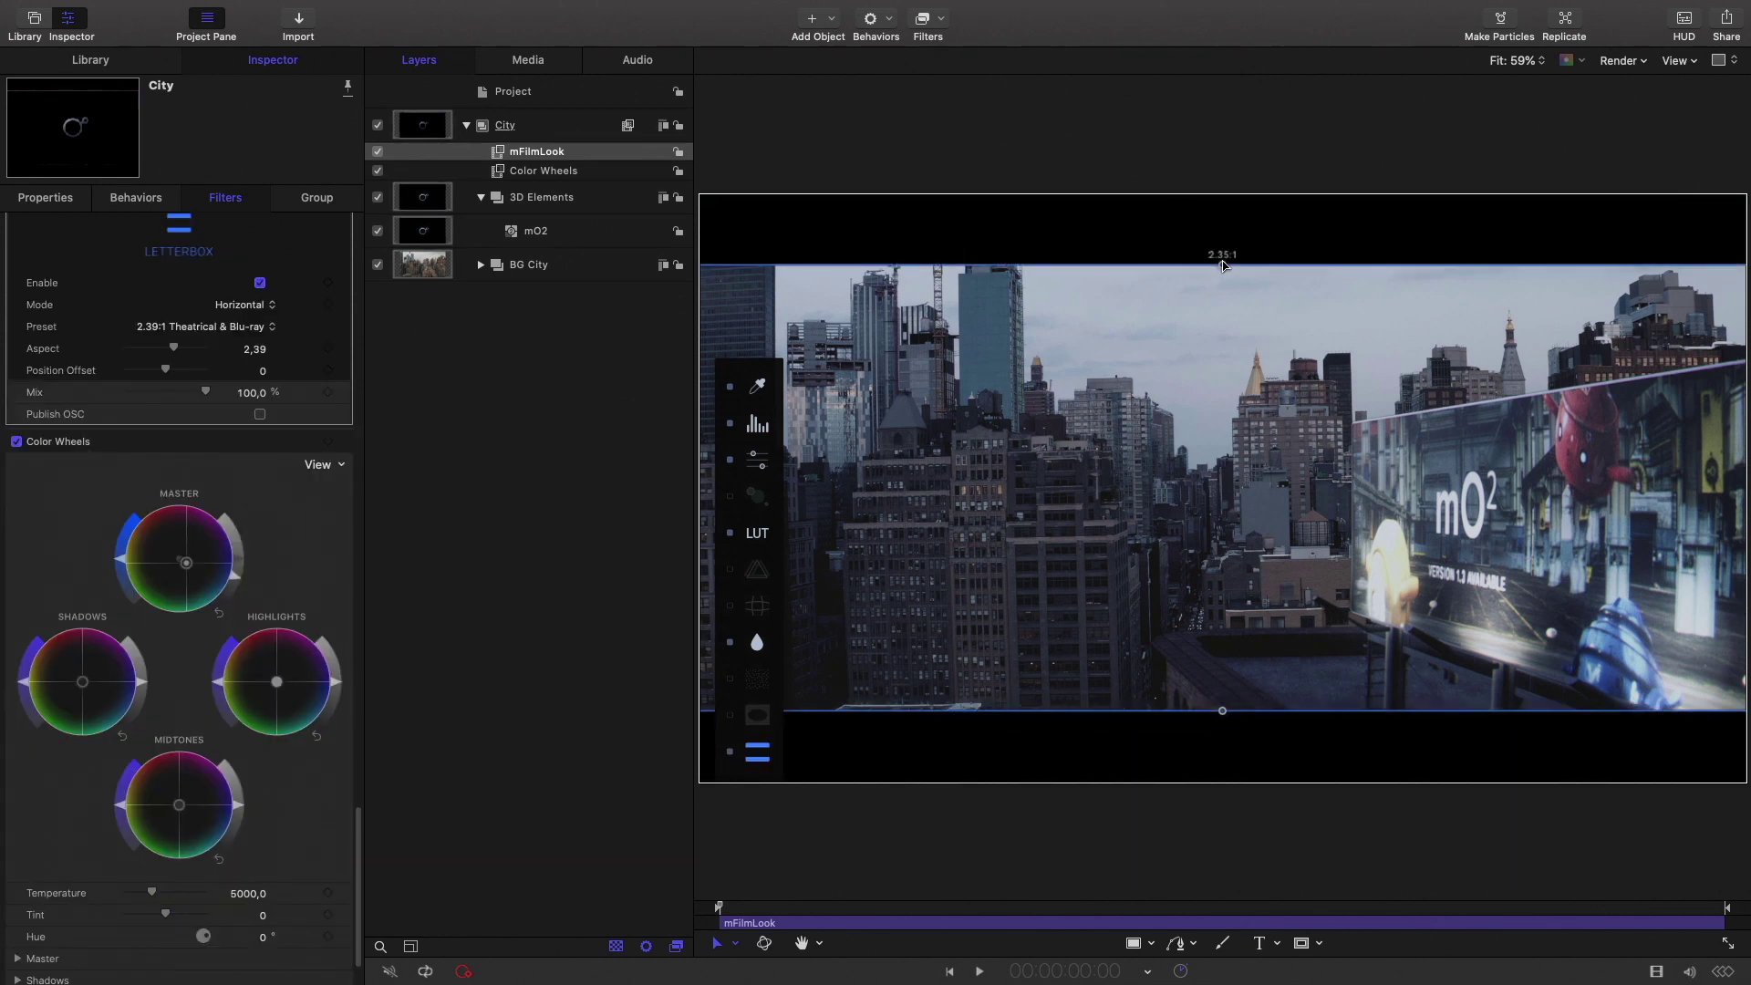
pyautogui.click(757, 681)
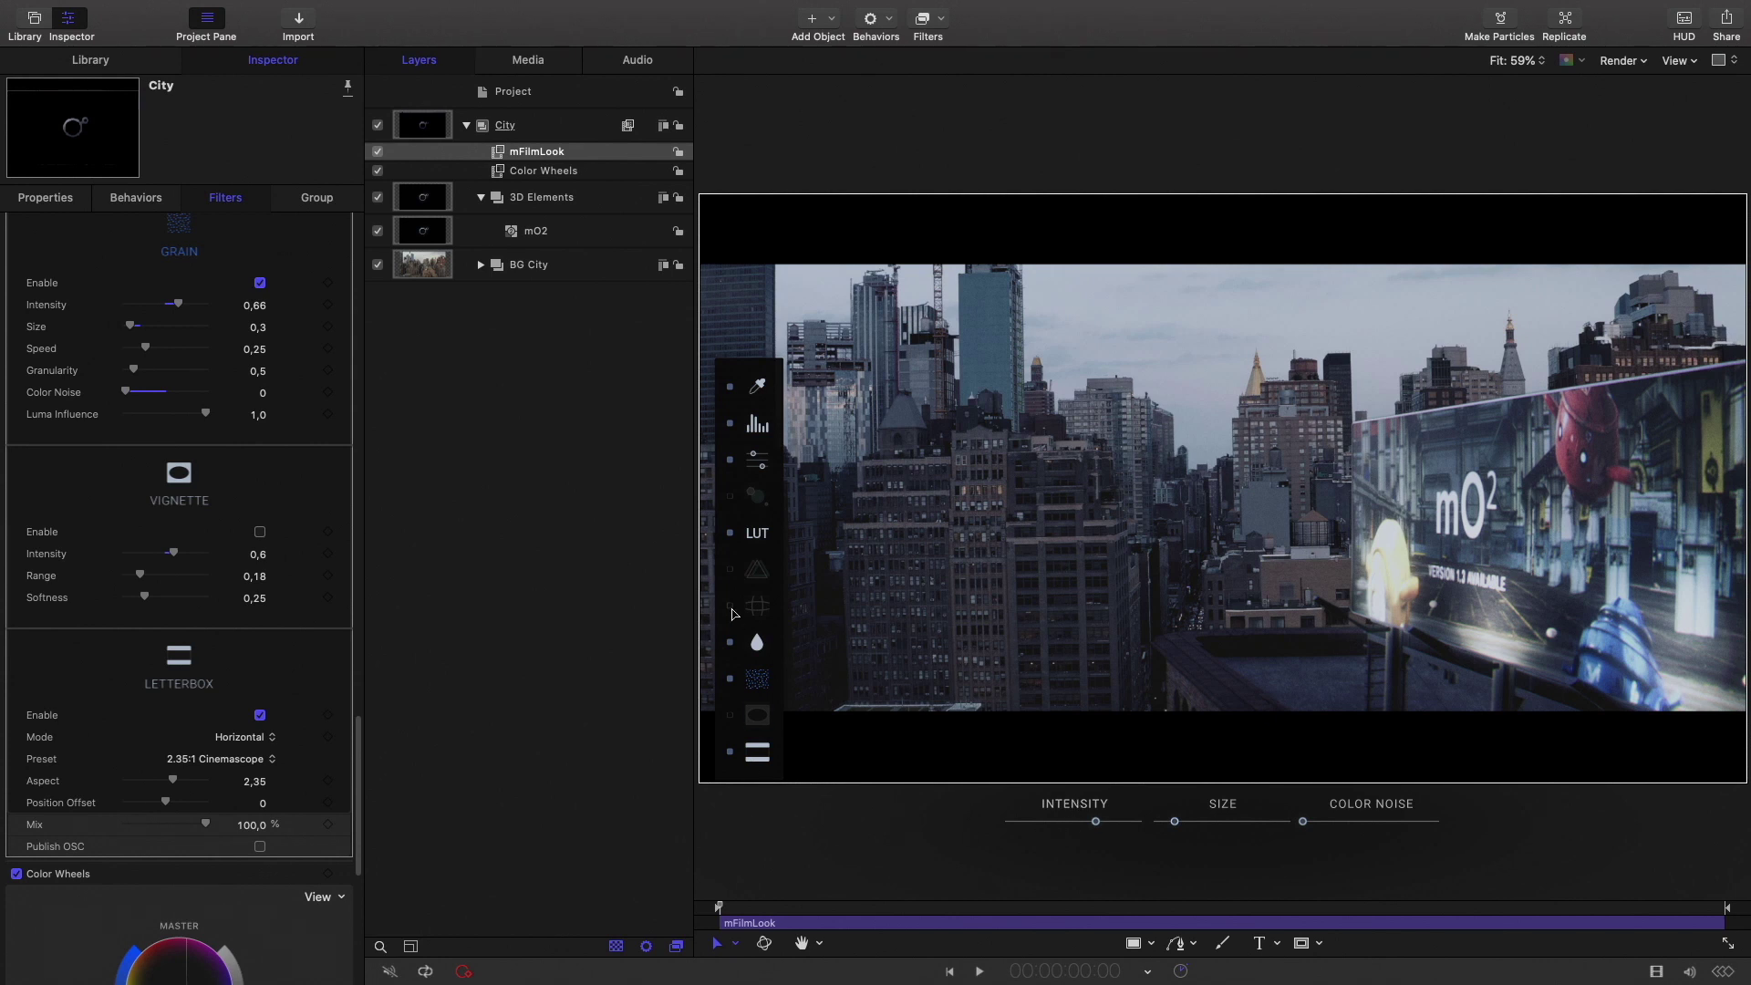
# Set the mFilmLook Levels to Exposure -0.15 and Contrast 0.95, and open the Basic Adjustments.
pyautogui.click(760, 425)
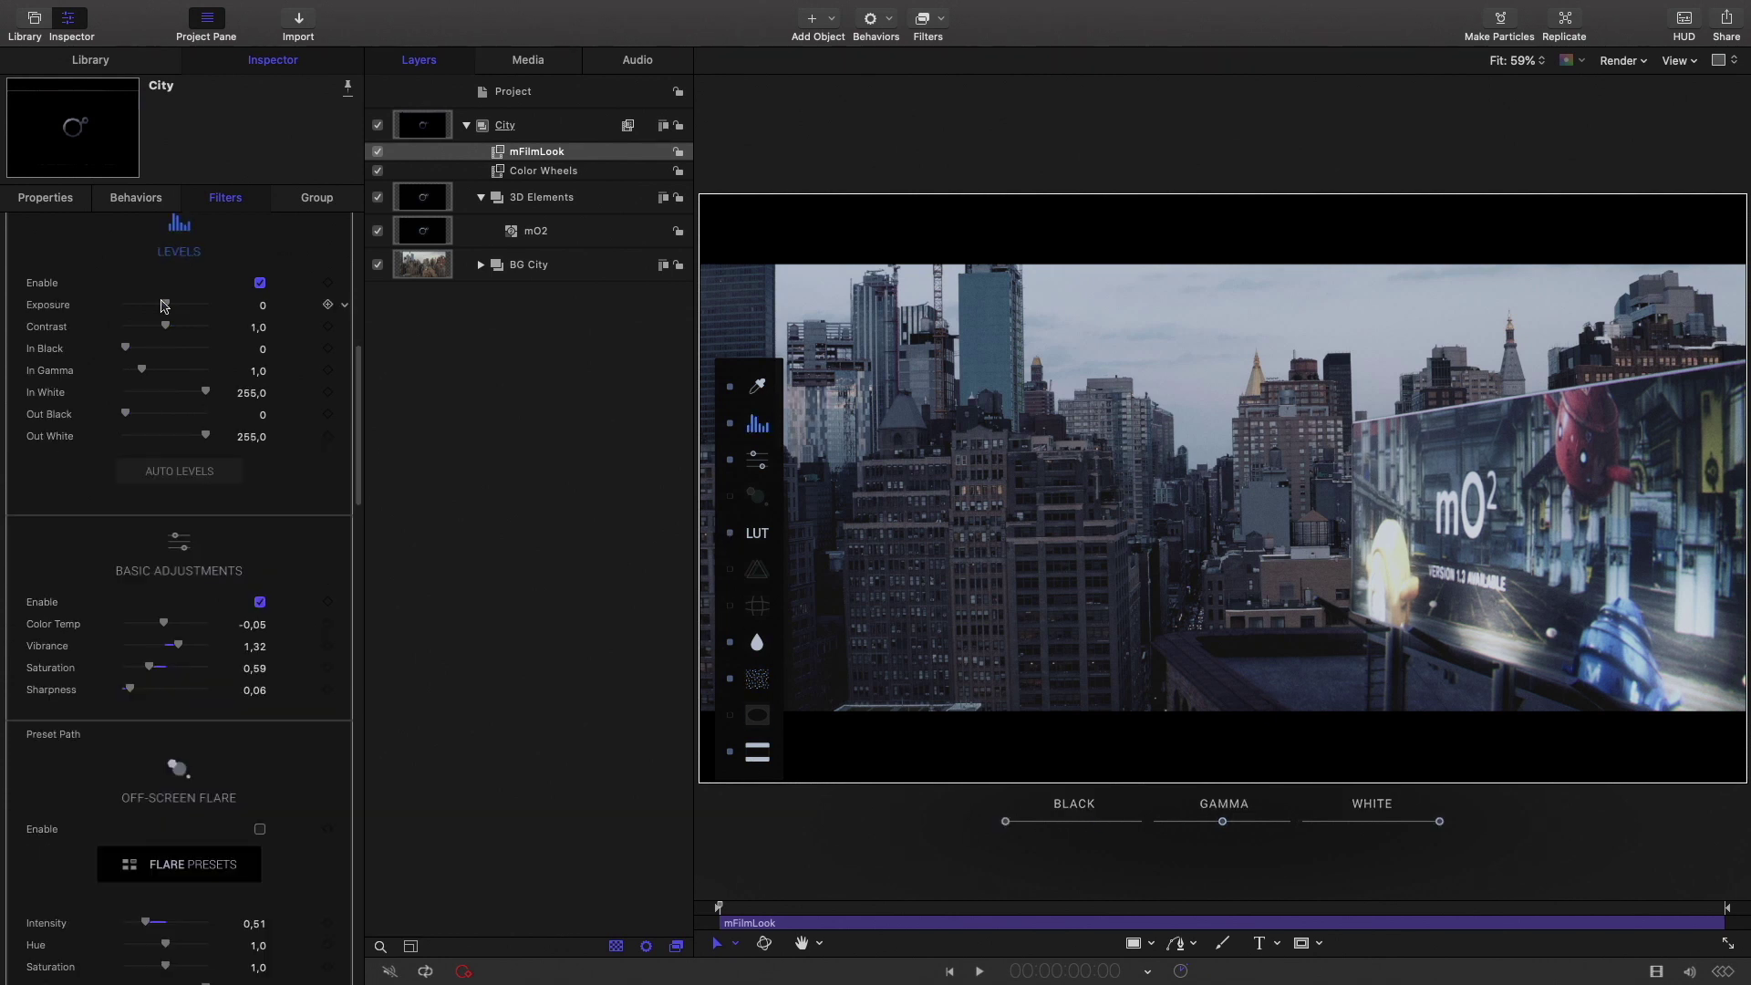
pyautogui.moveTo(164, 305); pyautogui.dragTo(159, 306)
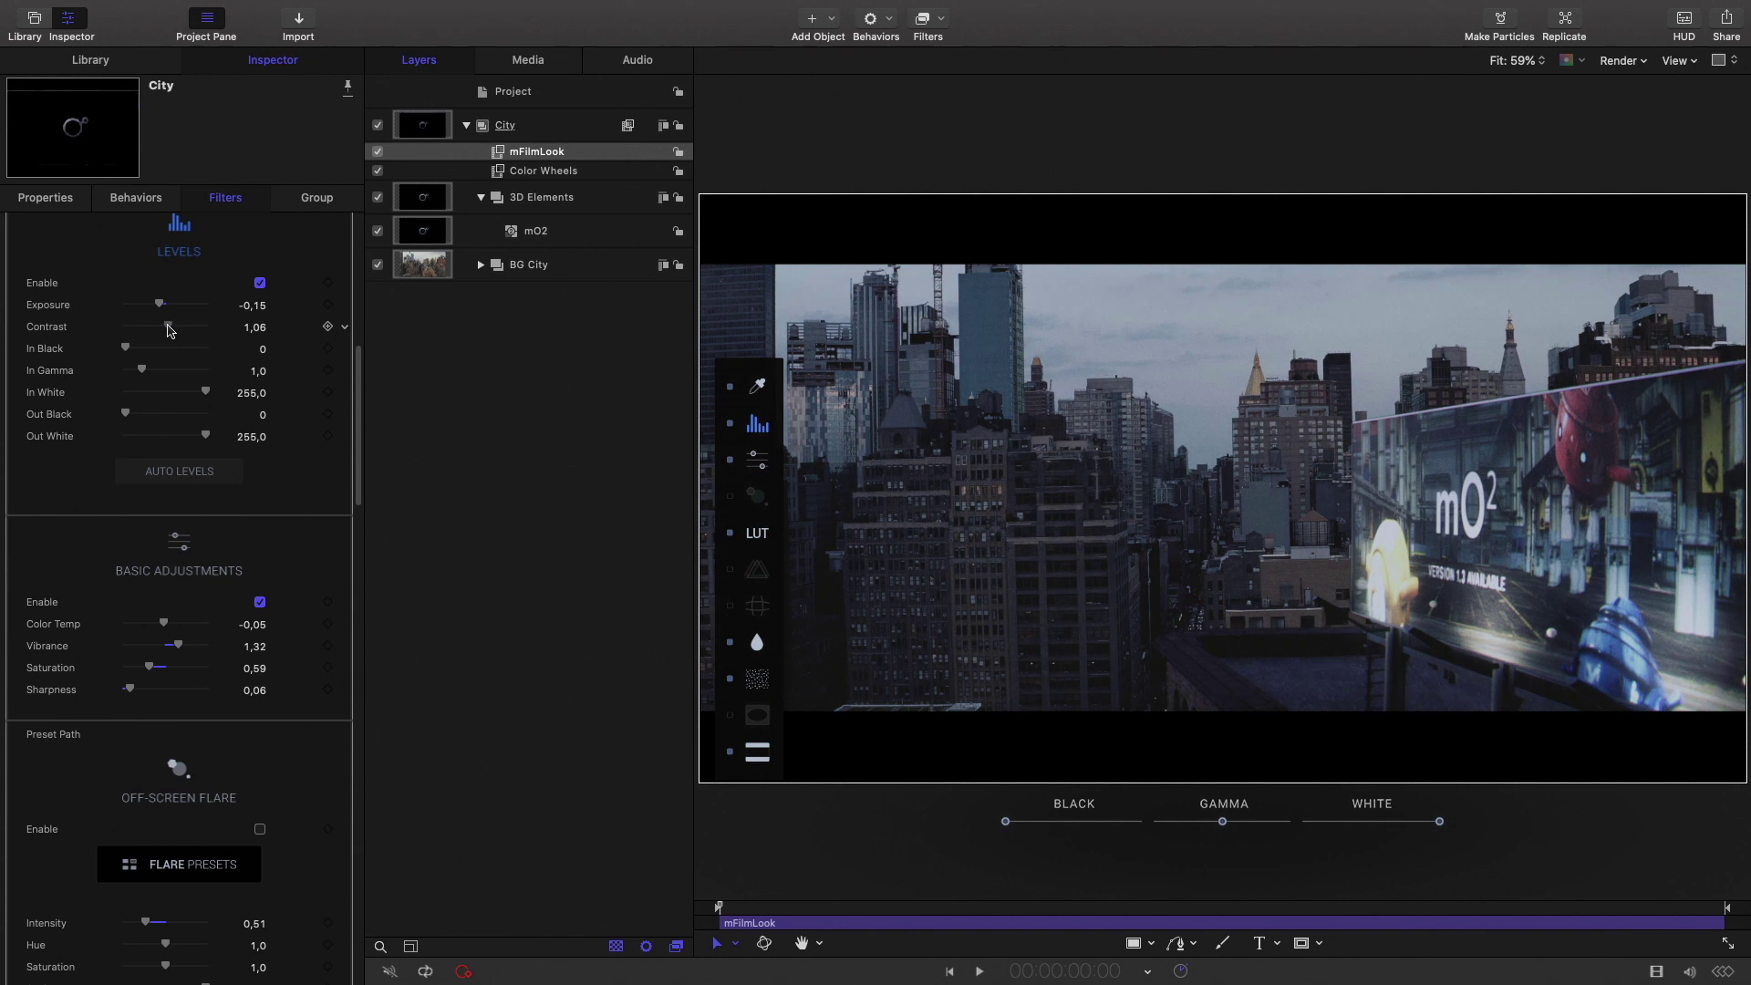
pyautogui.moveTo(147, 330); pyautogui.dragTo(168, 330)
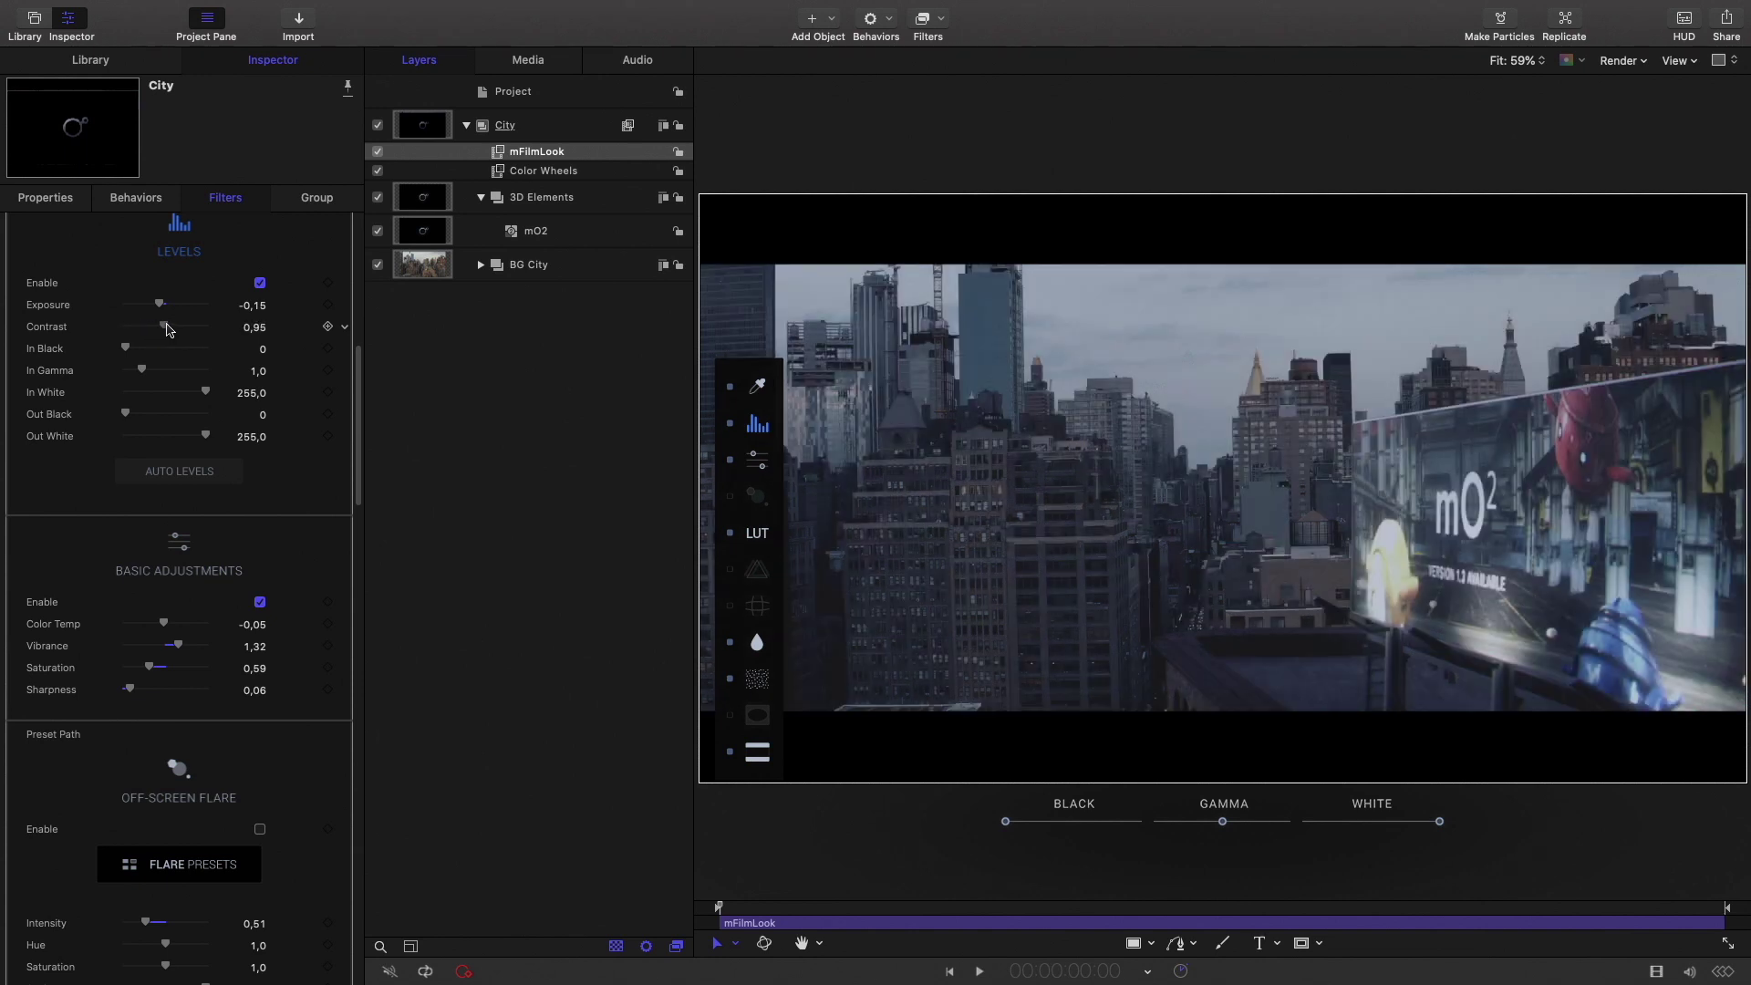
pyautogui.click(748, 470)
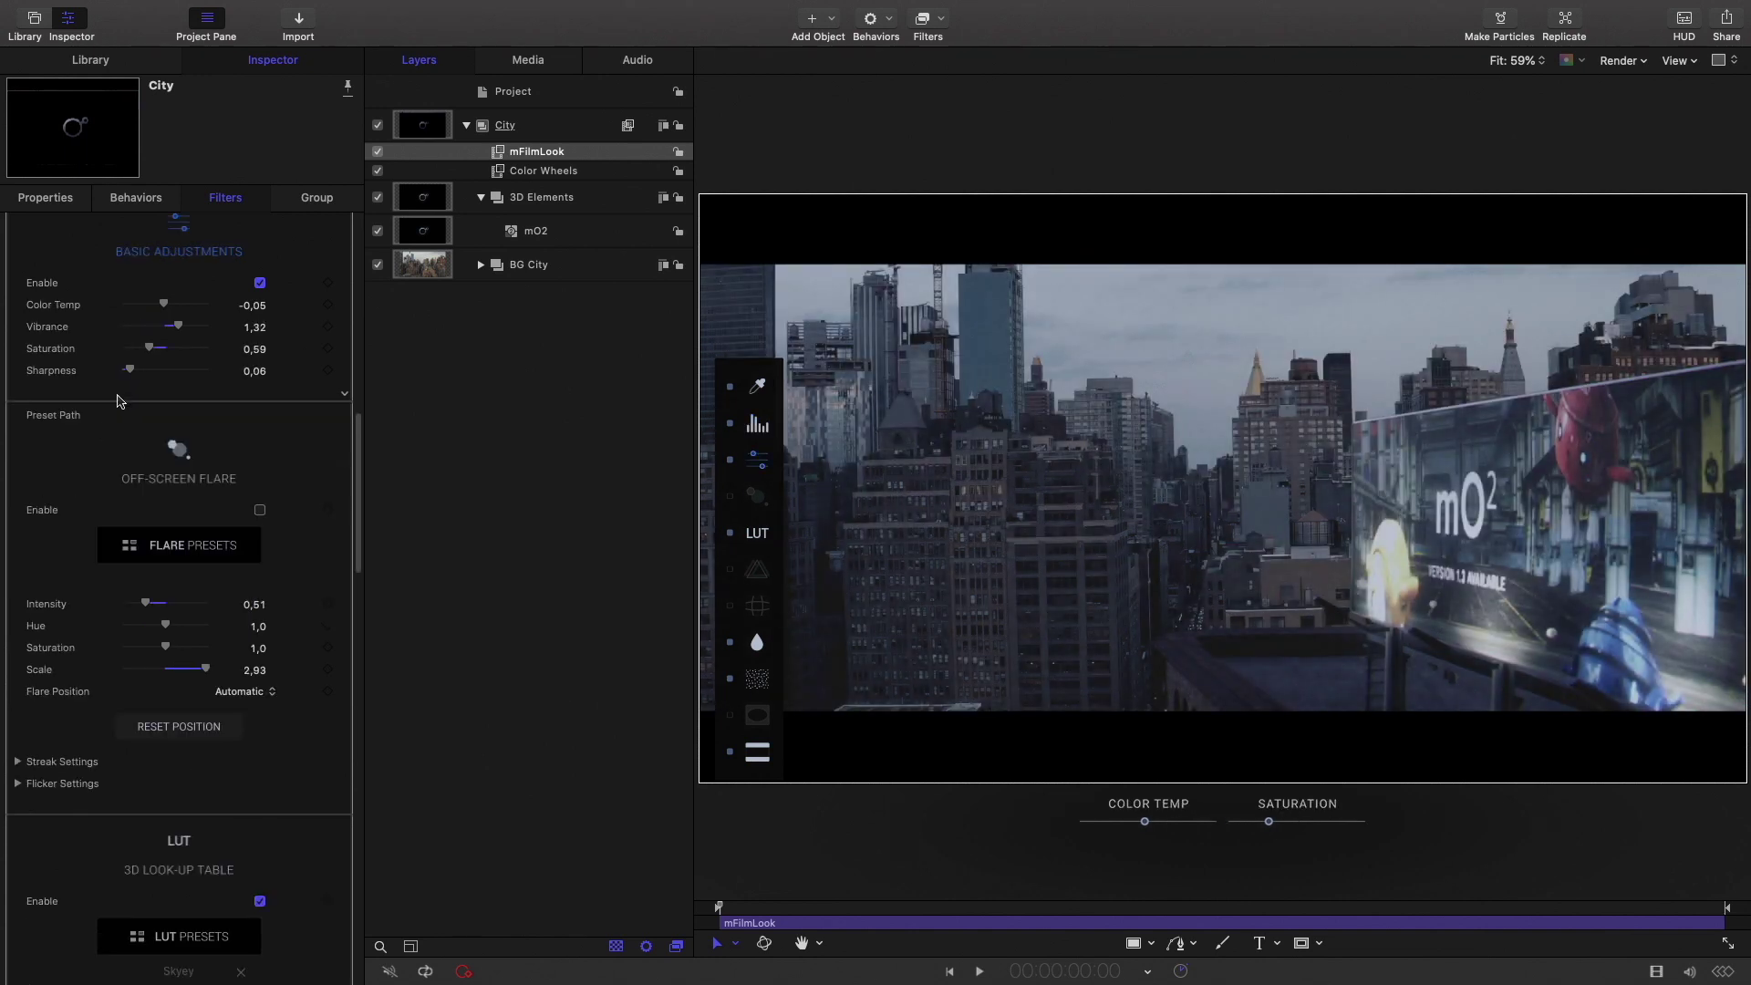
# Select the City group and collapse it in the layer list.
pyautogui.click(547, 125)
pyautogui.click(466, 125)
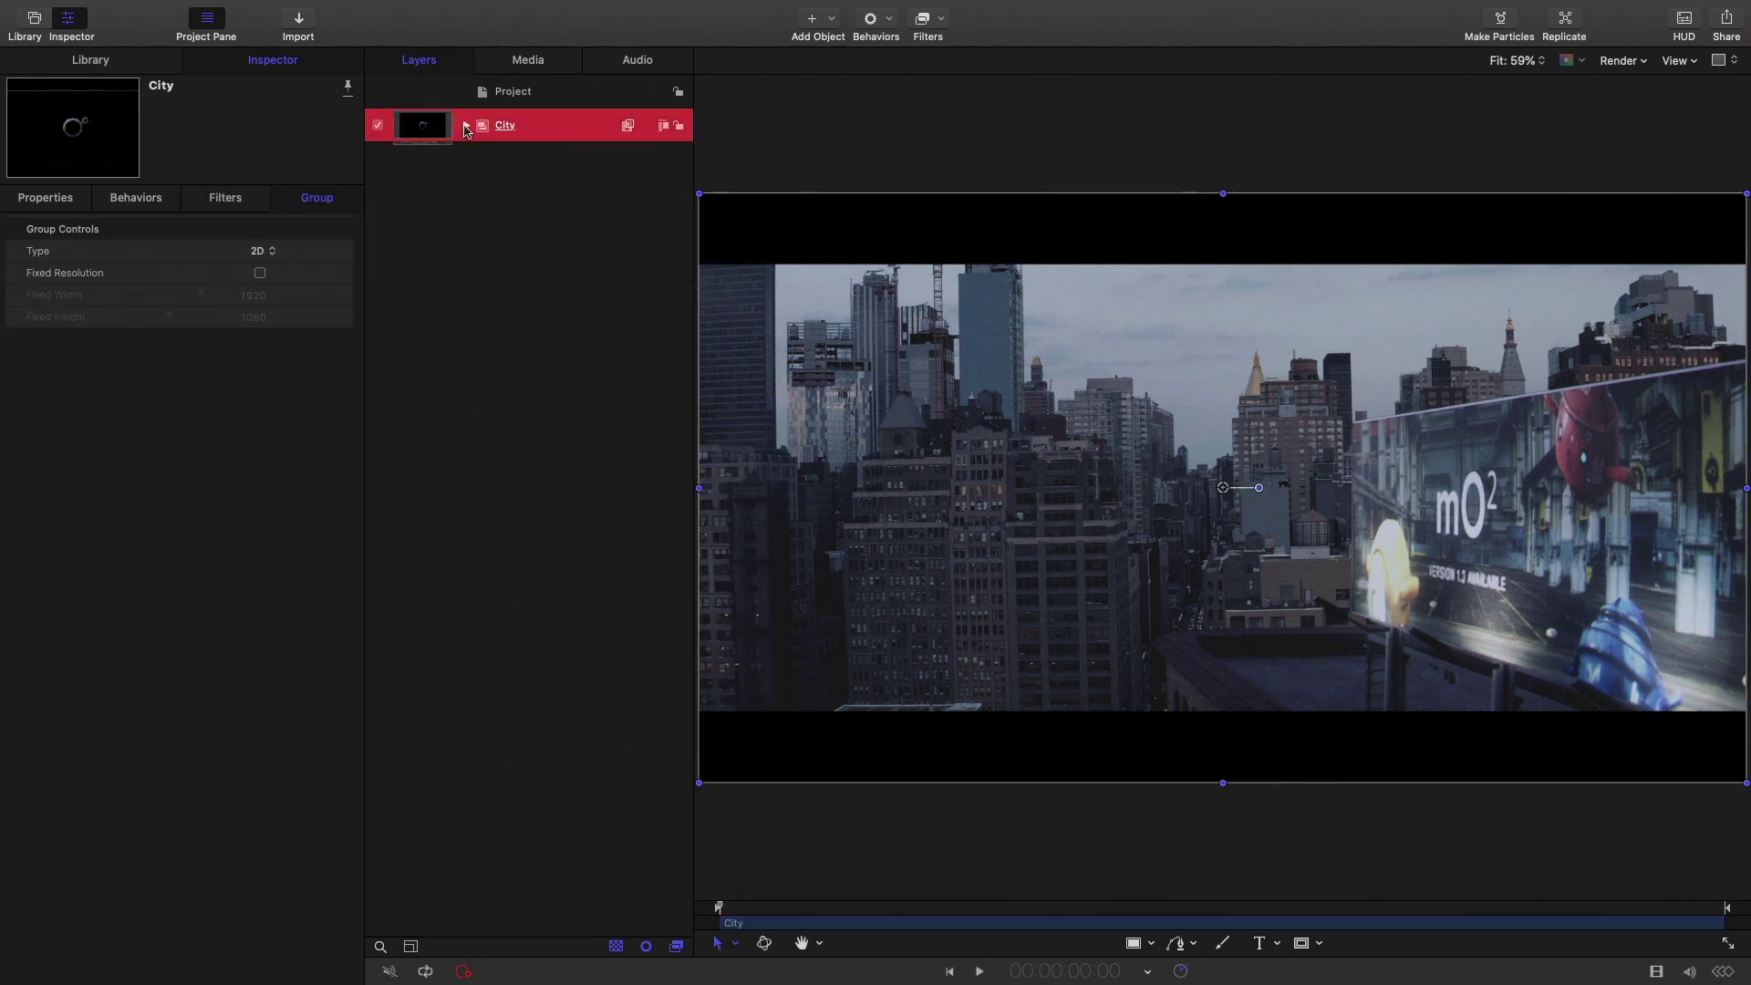